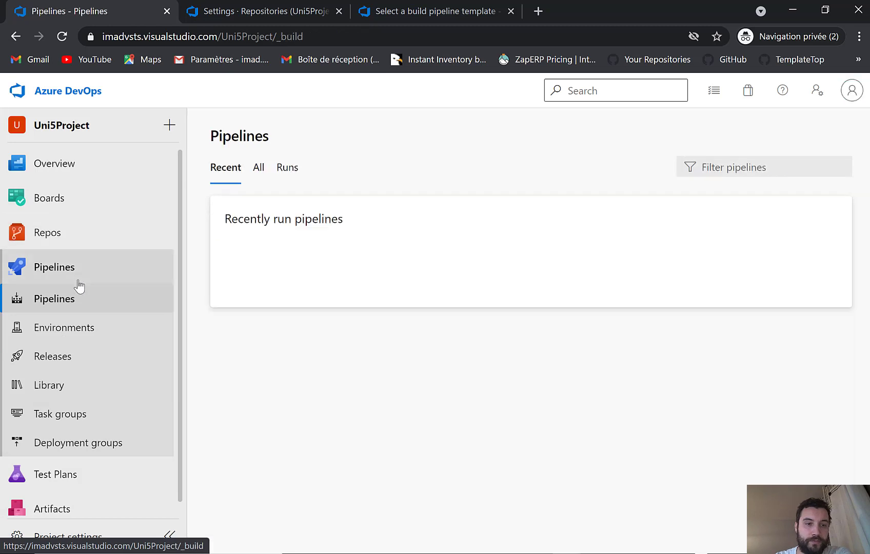
Start creating a new pipeline in Uni5Project.
left_click(787, 144)
left_click(787, 143)
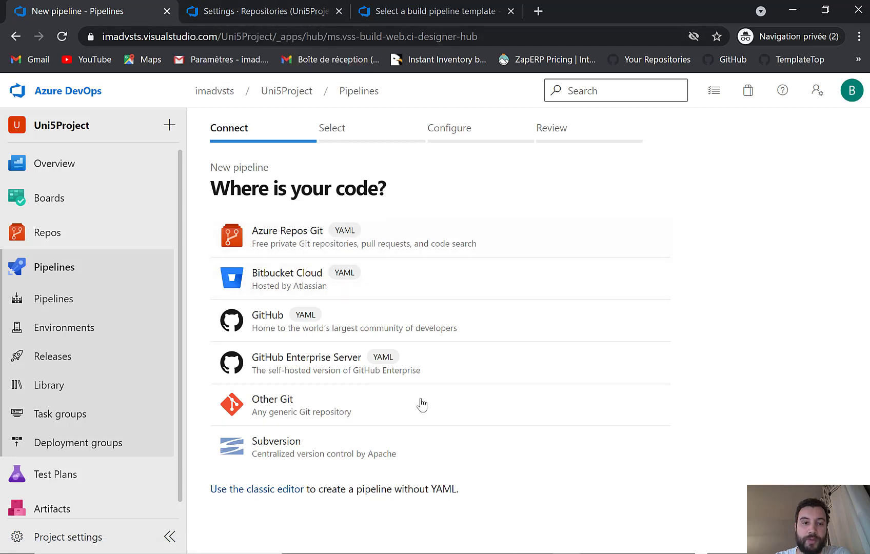
Open the classic editor in a separate tab, view its source options, and return to the new pipeline page.
middle_click(230, 490)
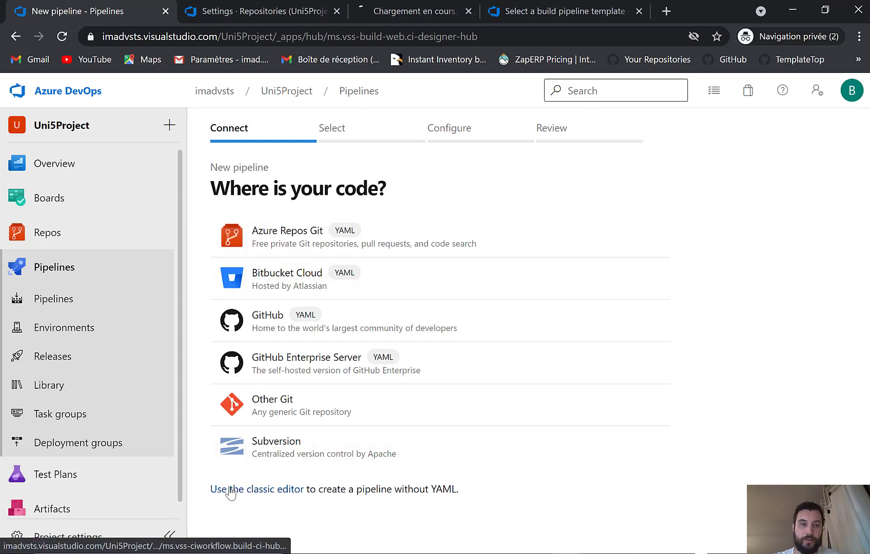
left_click(421, 13)
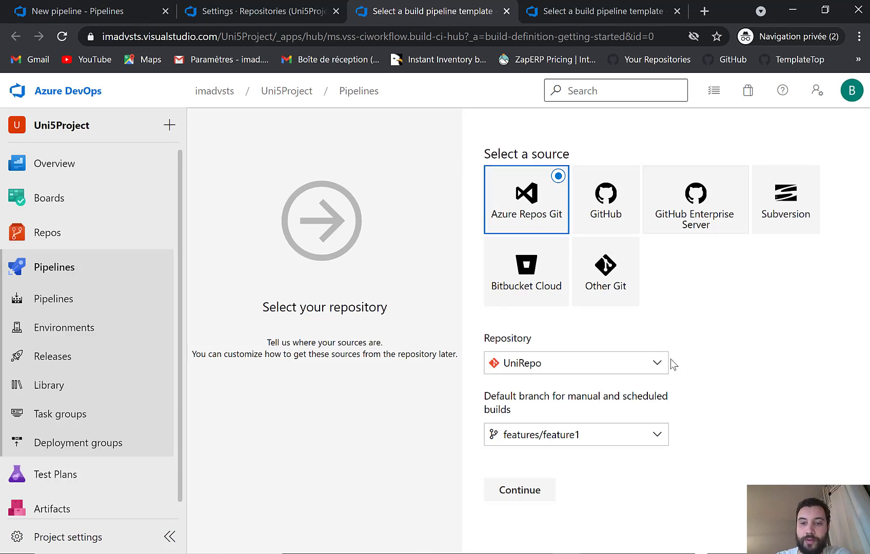
left_click(266, 10)
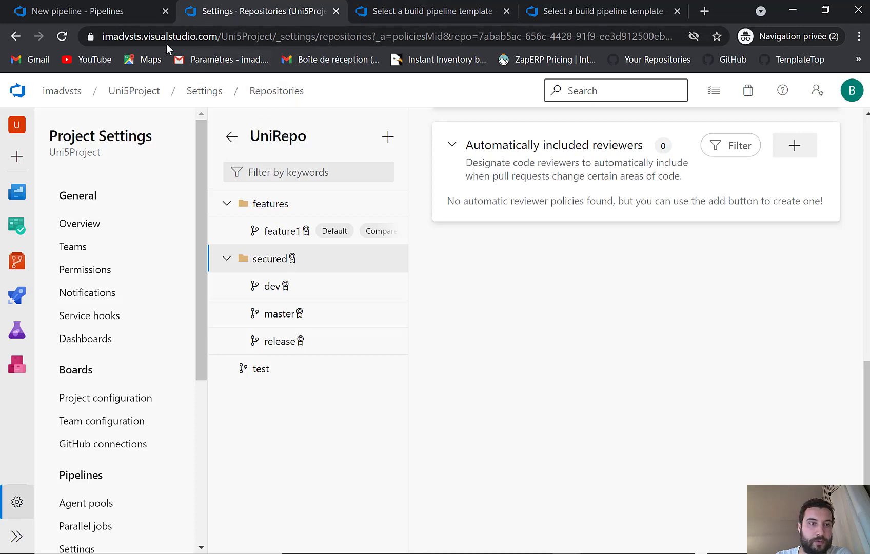
left_click(121, 5)
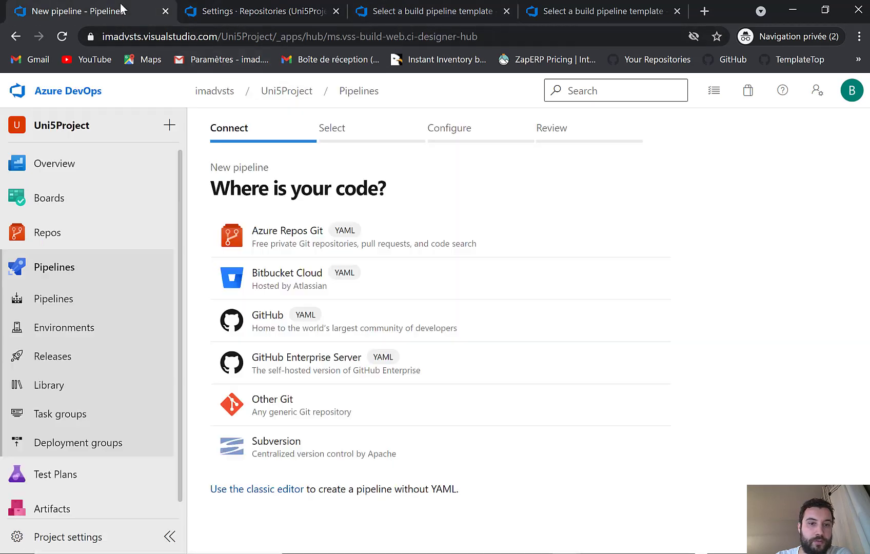
Configure the new pipeline with Azure Repos Git as source, the UniRepo repository and the Starter pipeline template.
left_click(275, 239)
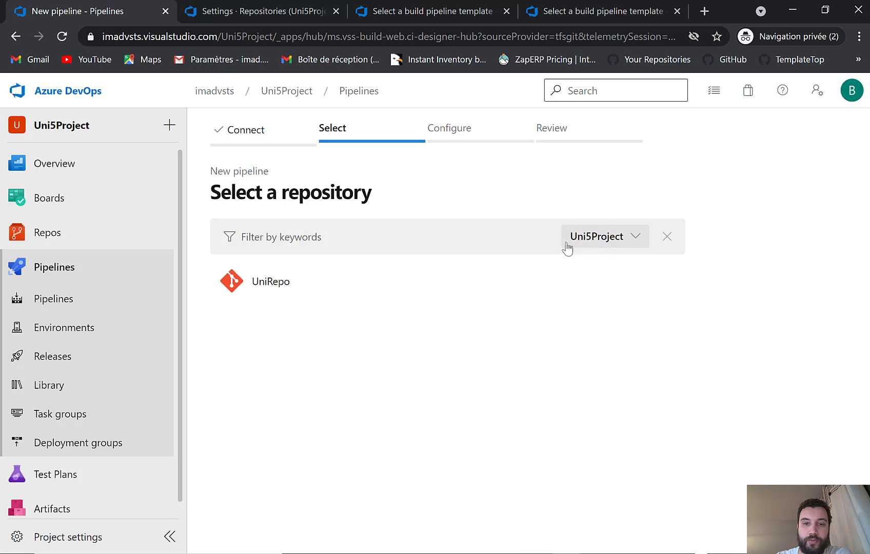
left_click(285, 285)
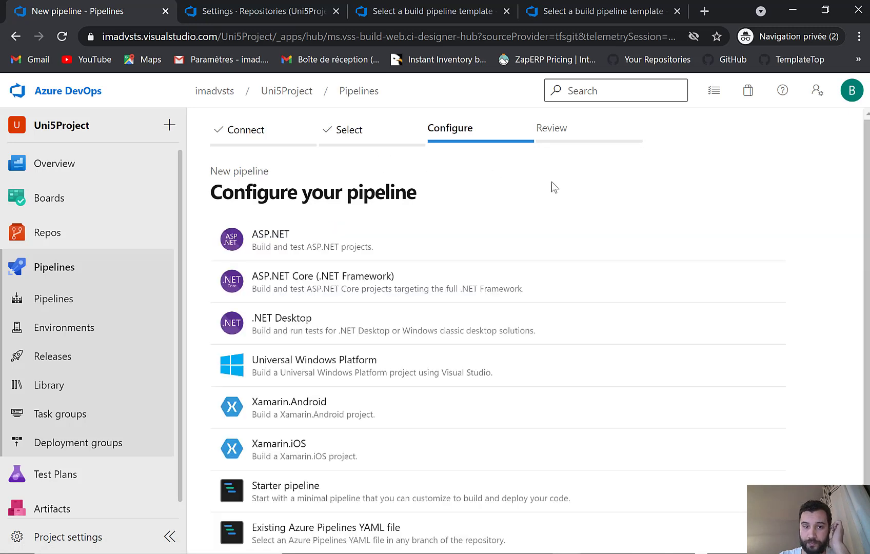
scroll(317, 409, "down", 2)
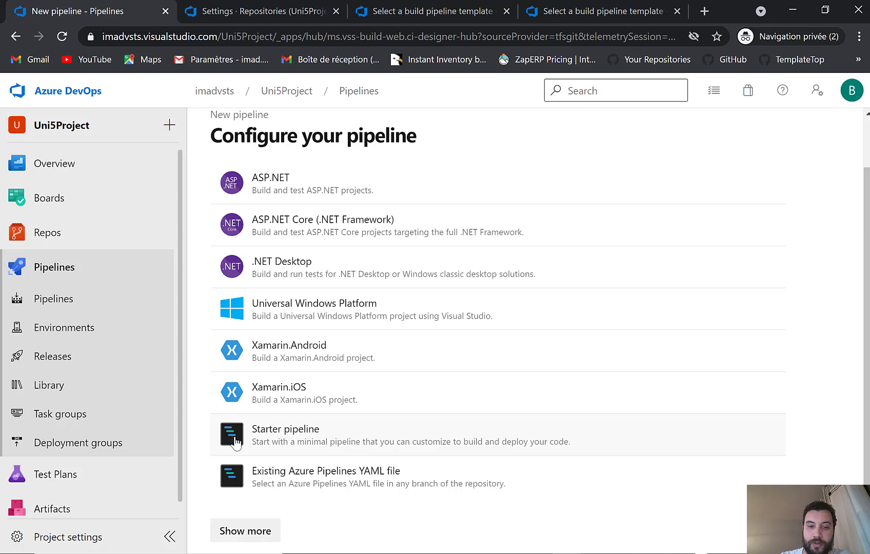
left_click(318, 437)
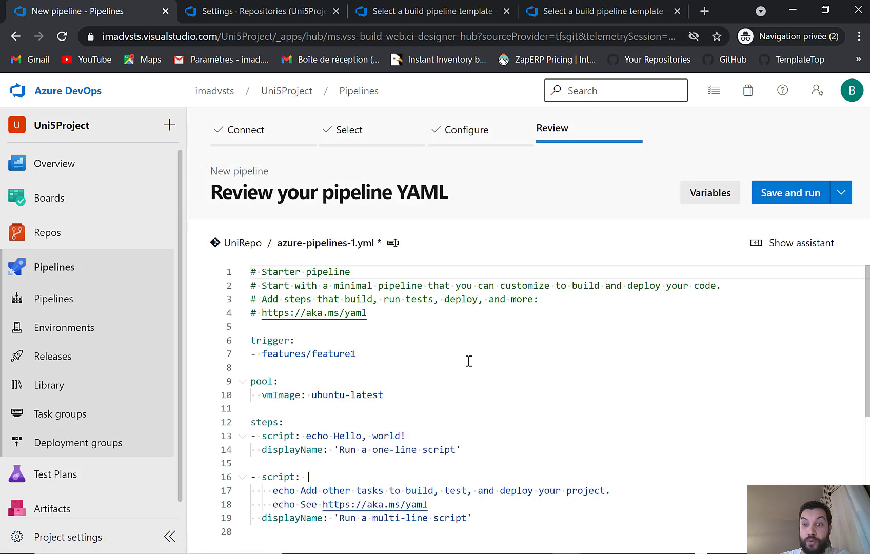
Rename the pipeline's YAML file to Uni5ApiBuild.yml.
left_click(334, 242)
left_click(354, 242)
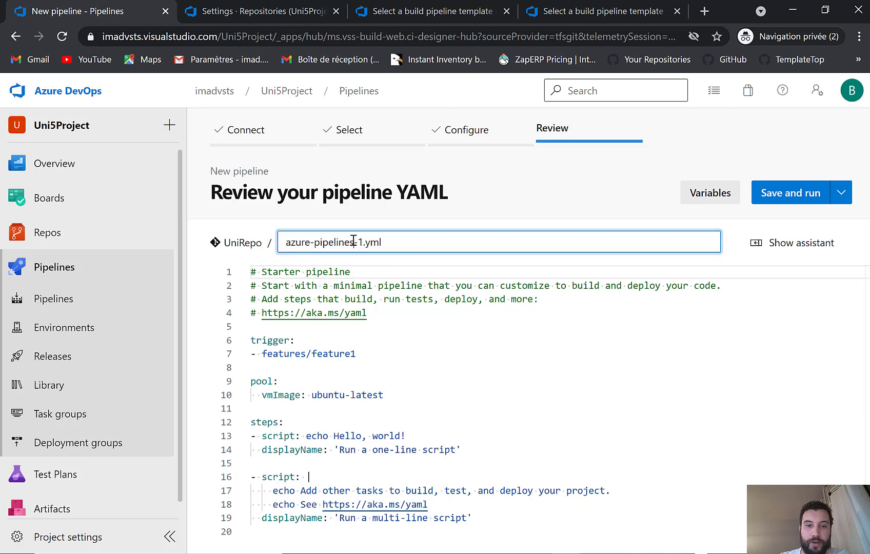
left_click_drag(362, 242, 283, 242)
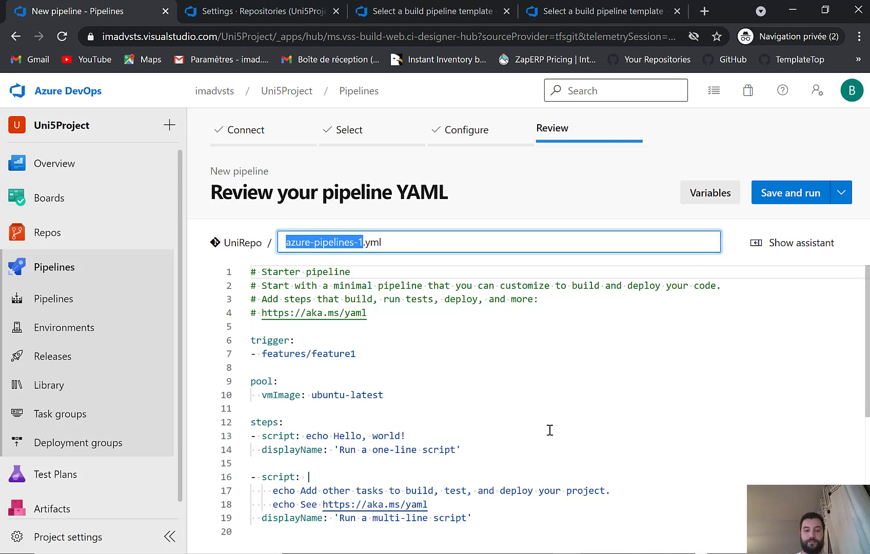
type("Uni5")
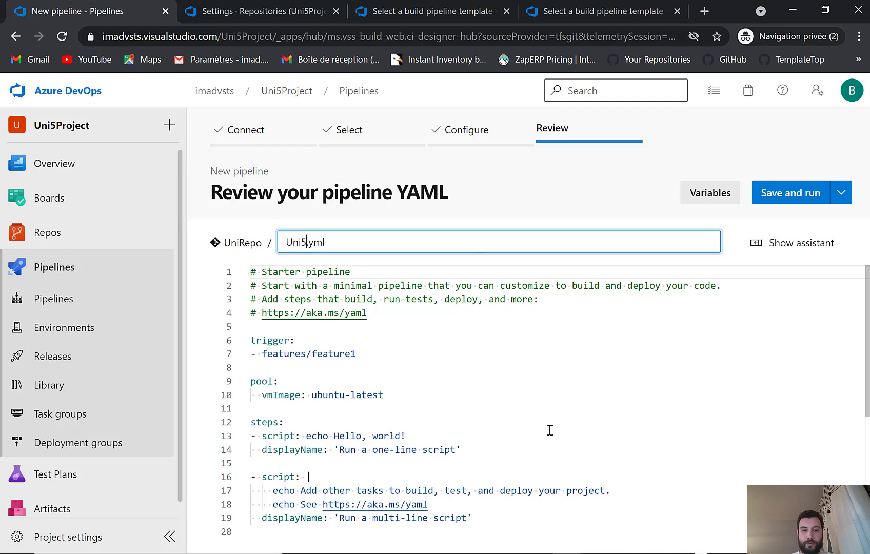
type("ApiBuild")
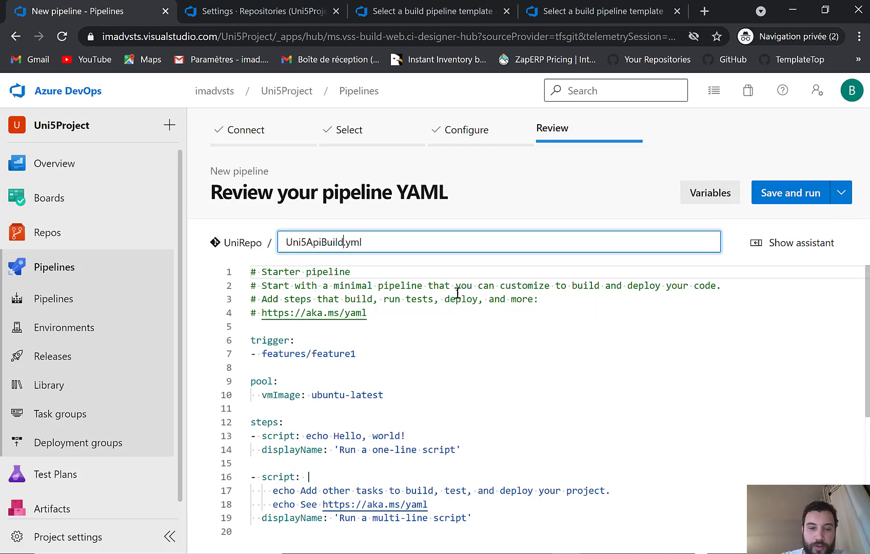
Set the trigger branch in the YAML to secured/dev.
double_click(284, 354)
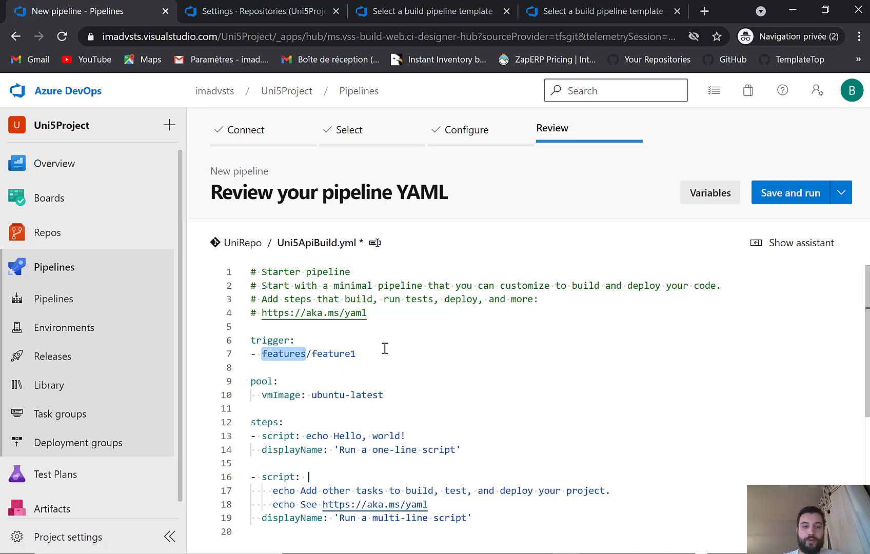
type("secured")
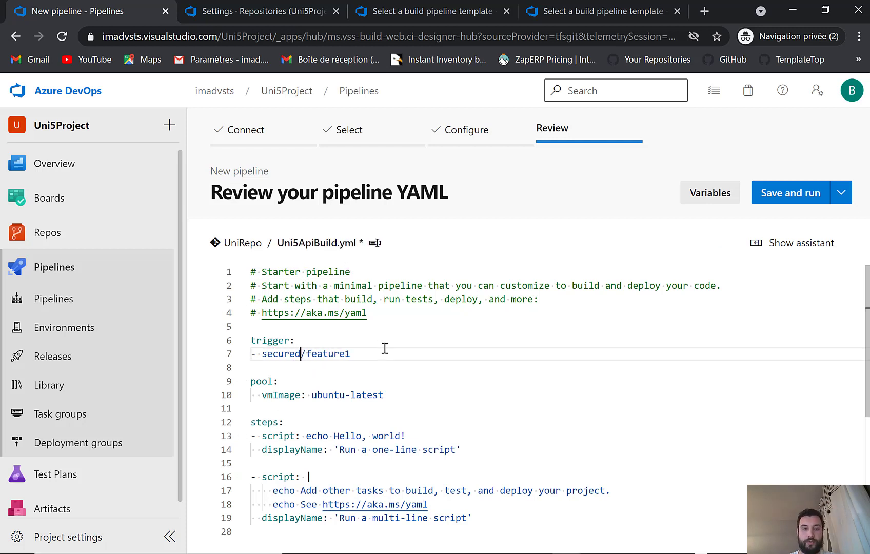
double_click(329, 354)
type("dev")
left_click(290, 332)
Examine the trigger branch and the pool's vmImage setting in the pipeline YAML.
scroll(362, 328, "down", 3)
scroll(361, 359, "up", 3)
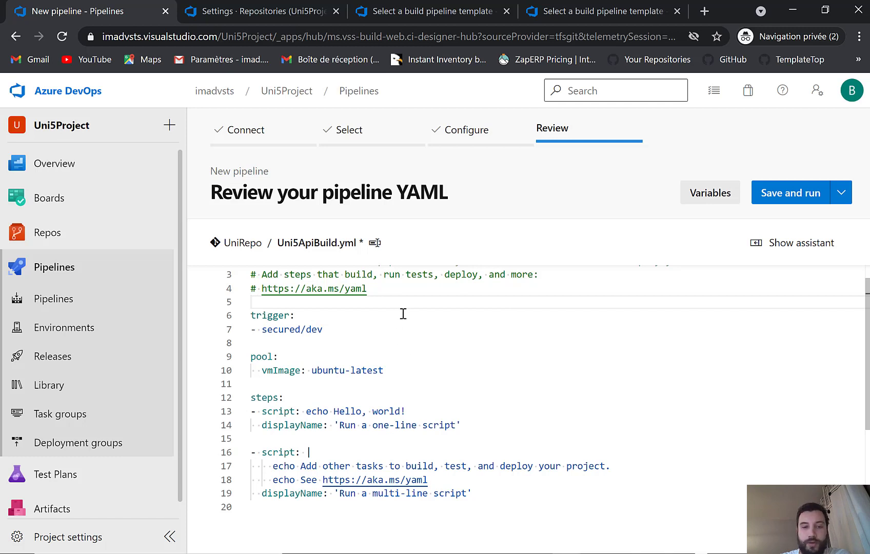
scroll(394, 363, "down", 1)
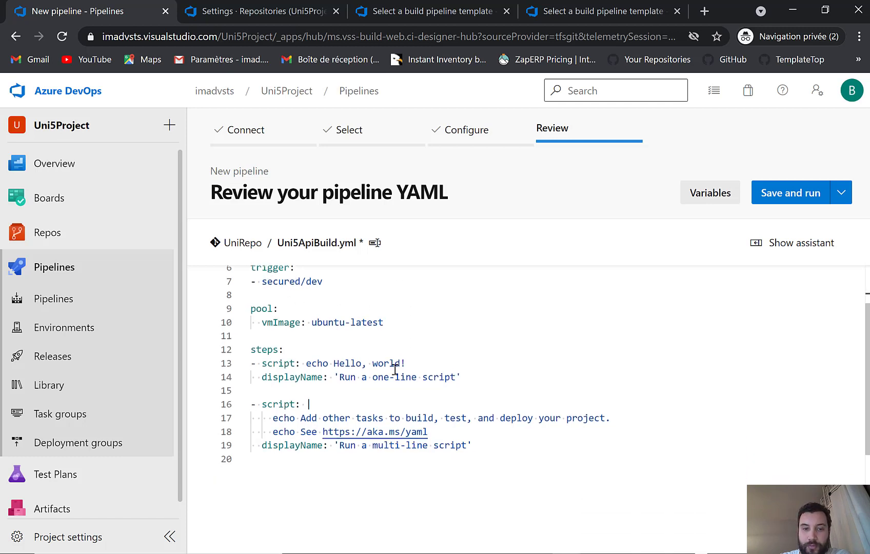
scroll(325, 389, "up", 1)
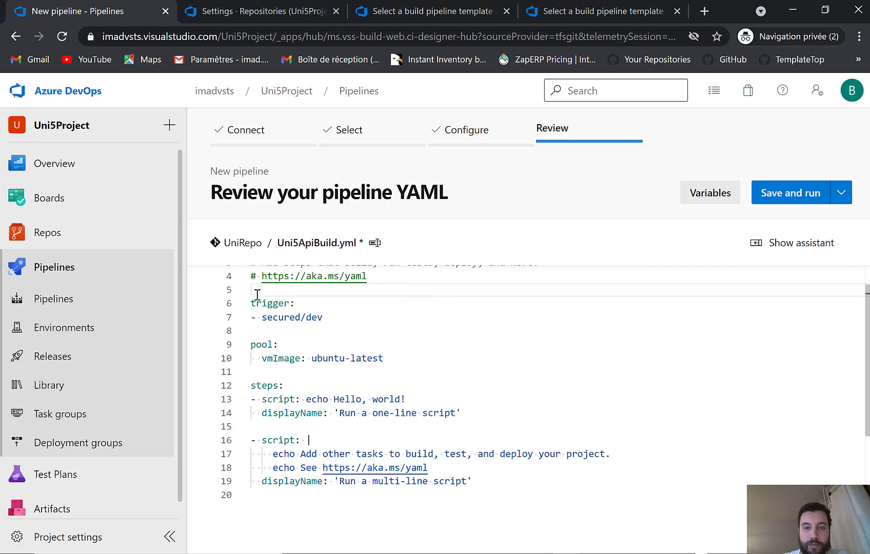
left_click_drag(252, 291, 359, 320)
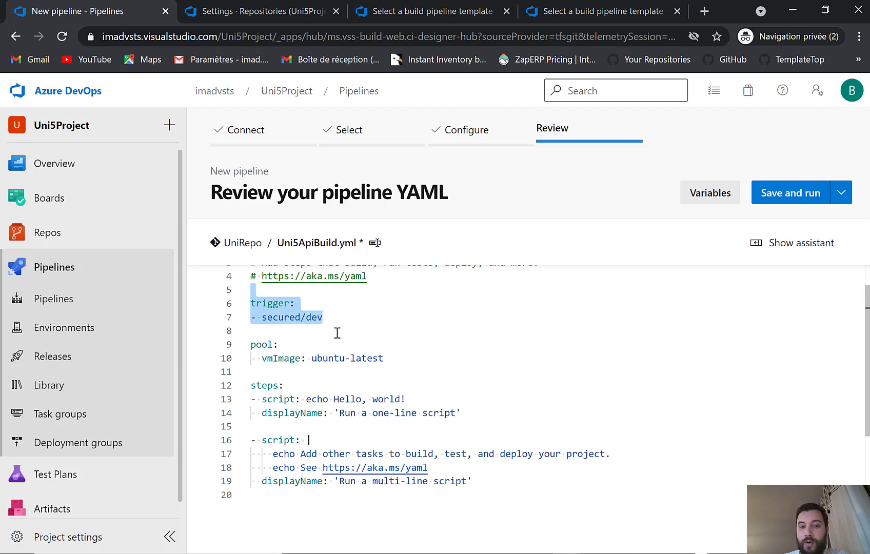
left_click(319, 332)
left_click_drag(349, 317, 250, 320)
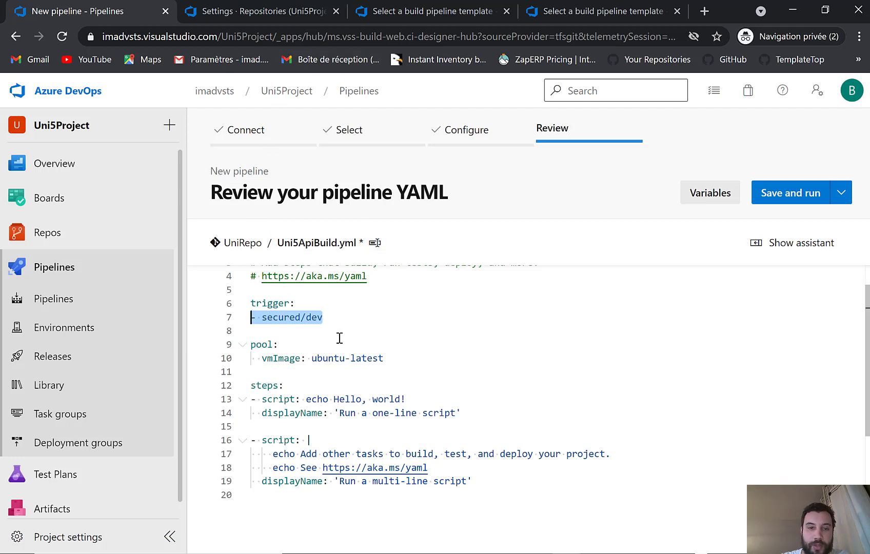
left_click(335, 197)
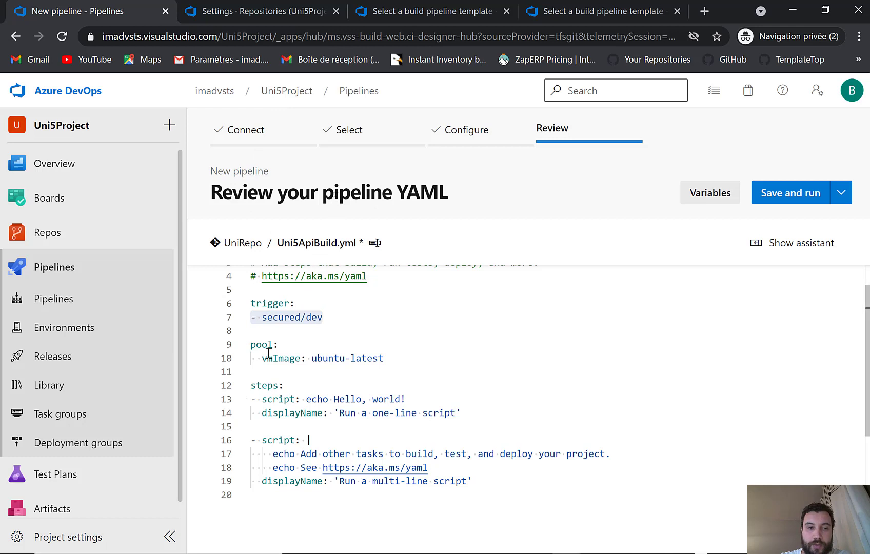
left_click_drag(251, 345, 268, 344)
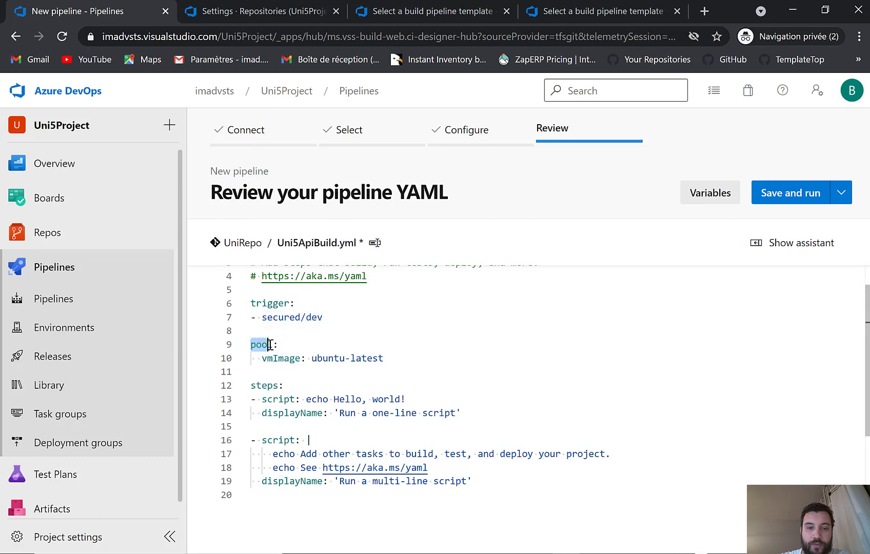
left_click(393, 357)
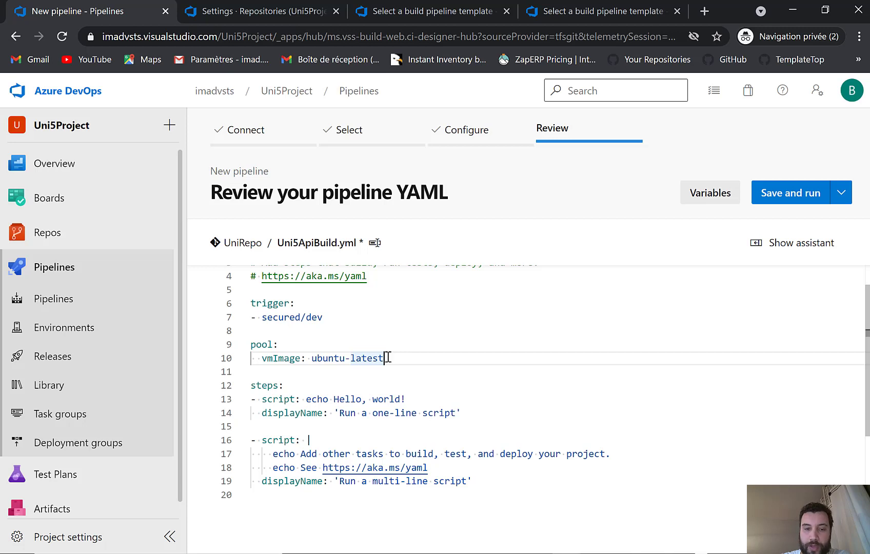
left_click_drag(389, 357, 303, 357)
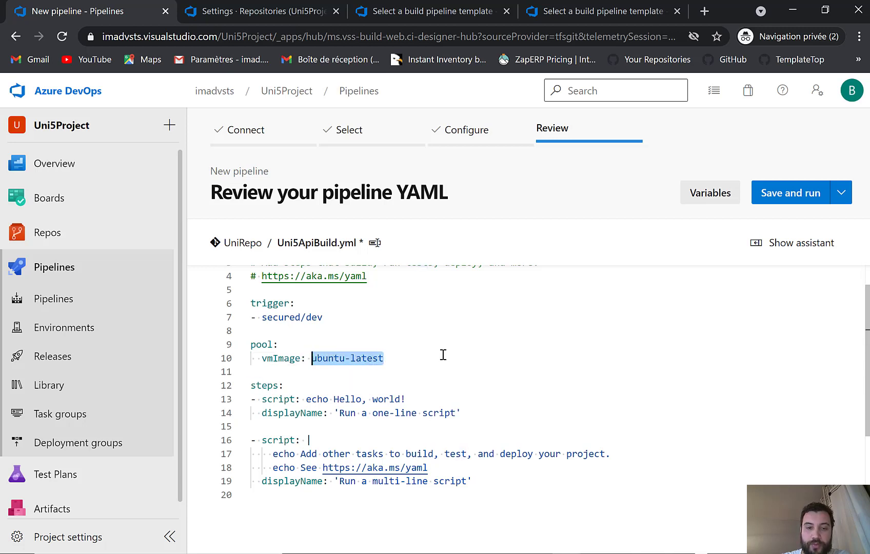
Examine the one-line and multi-line script tasks in the steps section of the YAML.
scroll(455, 342, "down", 3)
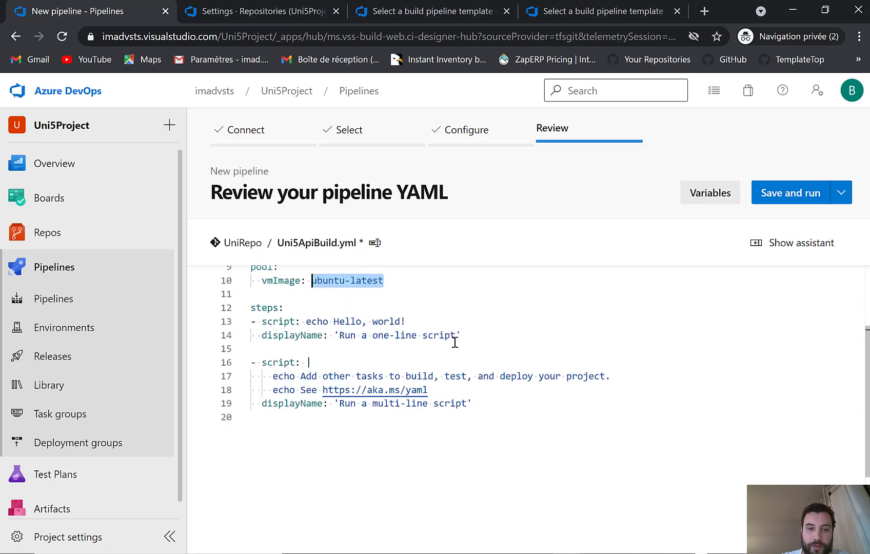
double_click(260, 300)
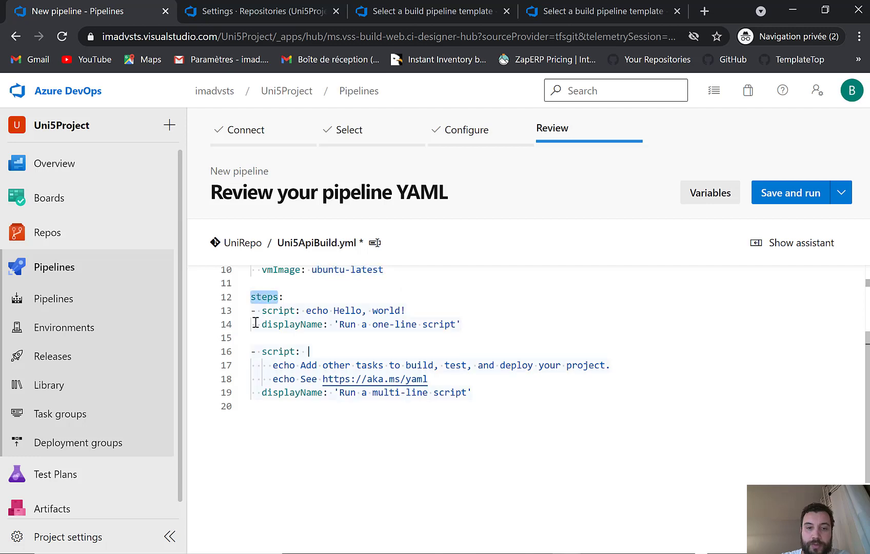
double_click(253, 311)
left_click_drag(276, 315, 462, 334)
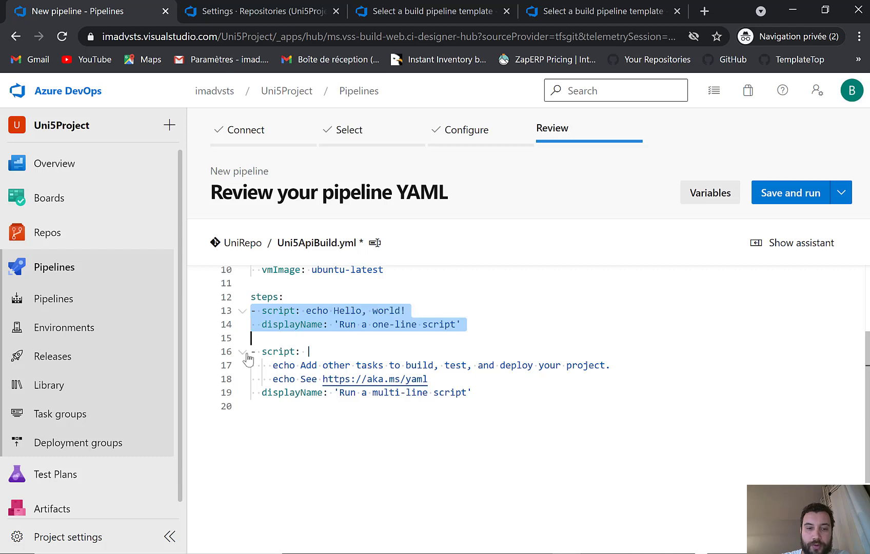
left_click(470, 392)
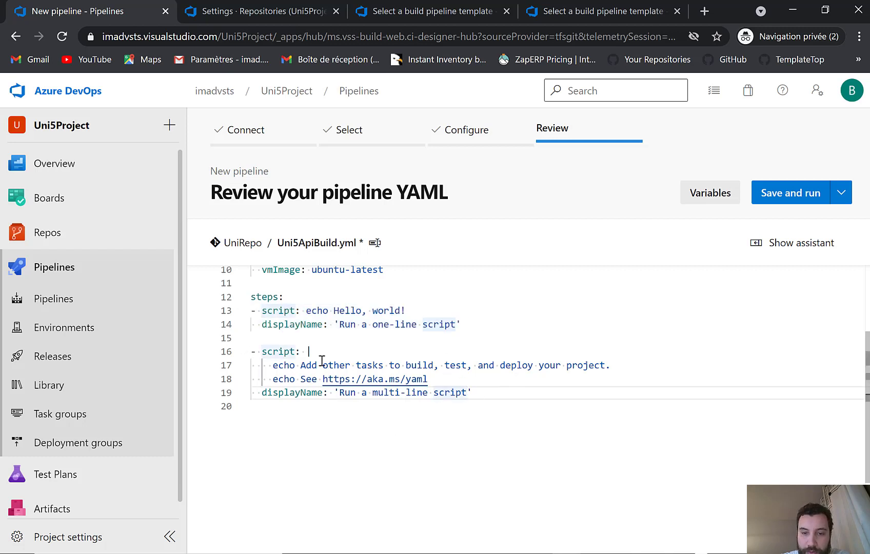
left_click_drag(297, 369, 460, 454)
scroll(457, 454, "up", 3)
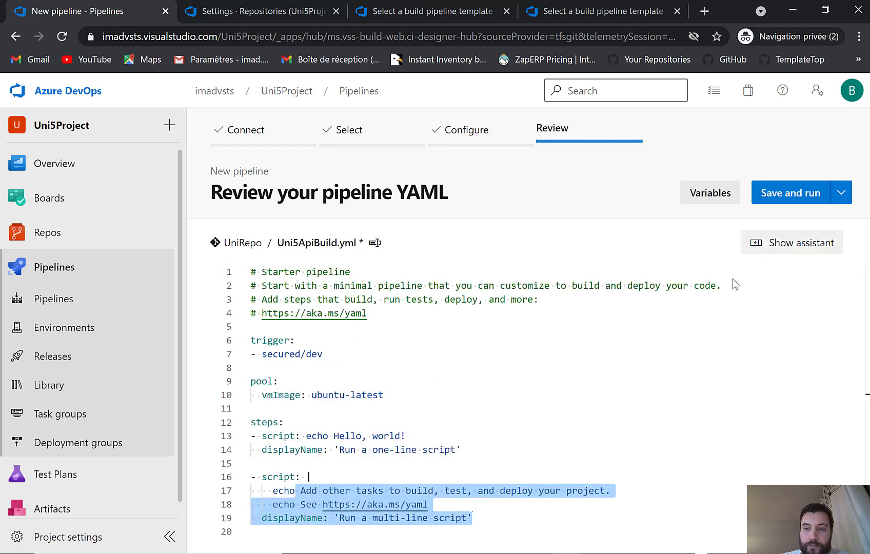
Save the pipeline without running it, committing Uni5ApiBuild.yml directly to the features/feature1 branch.
left_click(841, 192)
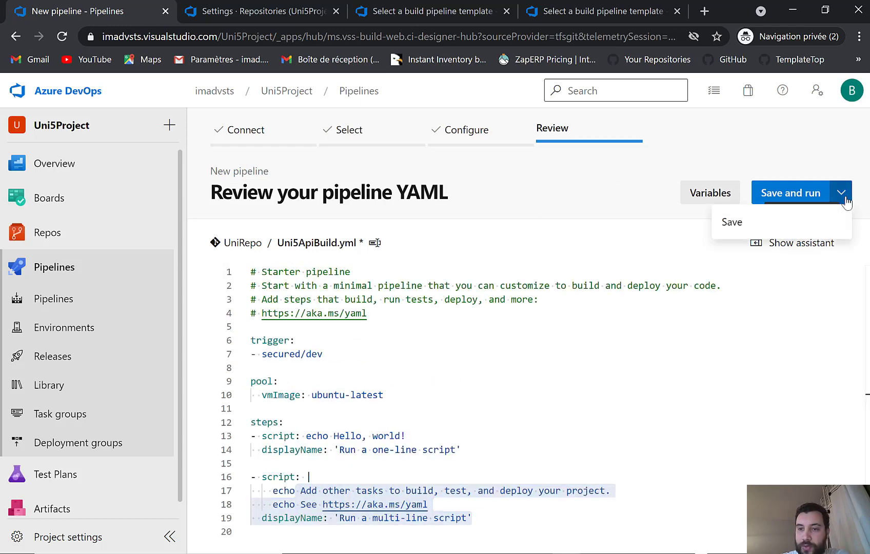
left_click(792, 224)
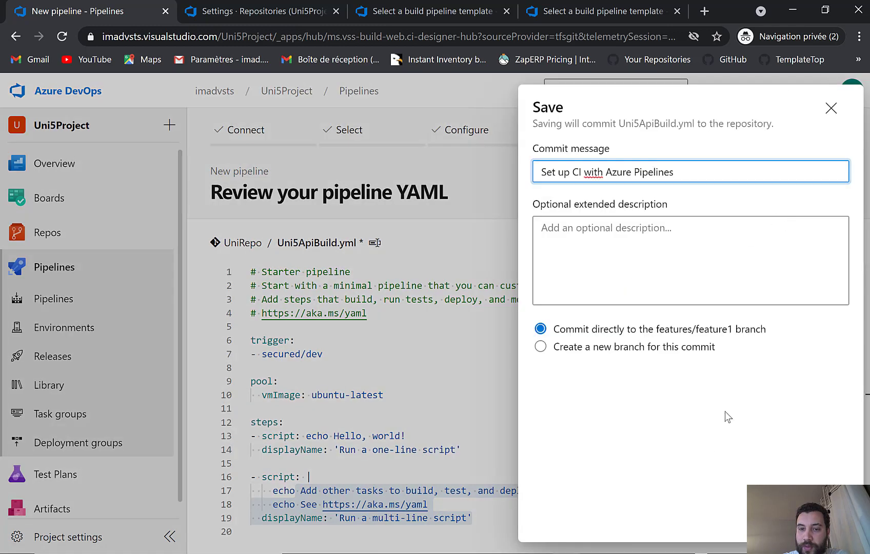
left_click(830, 519)
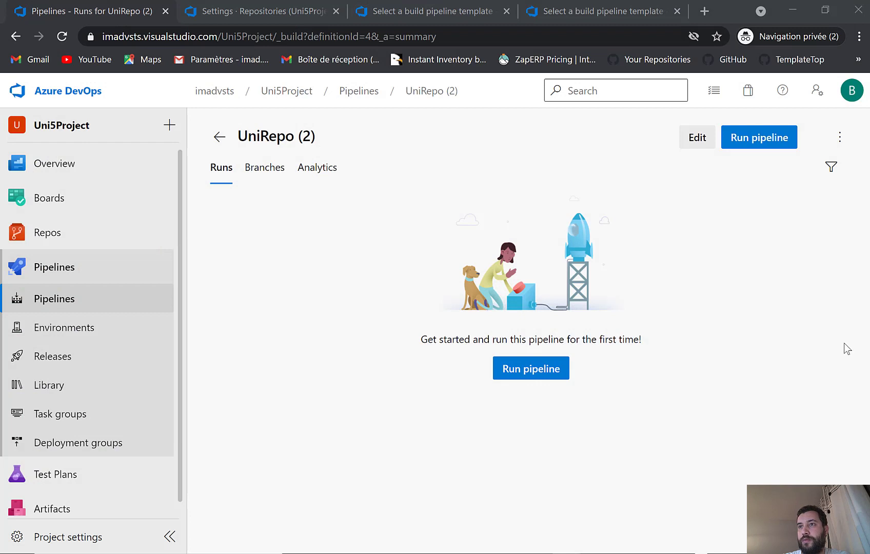
Open the saved pipeline's YAML for editing and switch its branch to secured/dev.
left_click_drag(317, 138, 238, 136)
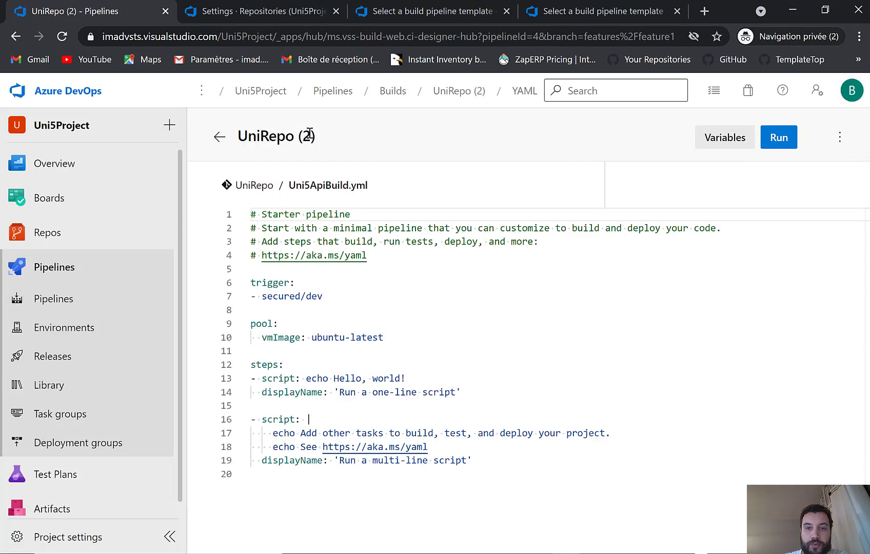
left_click(323, 187)
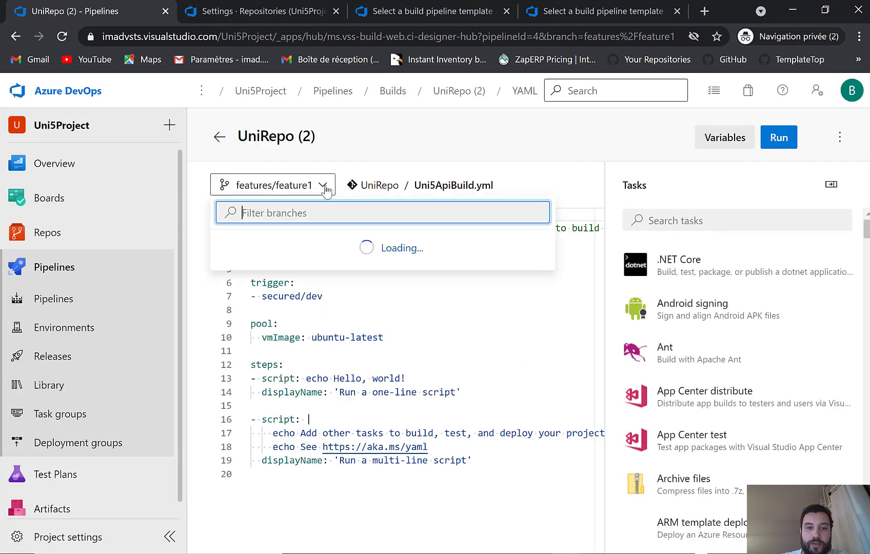
left_click(267, 293)
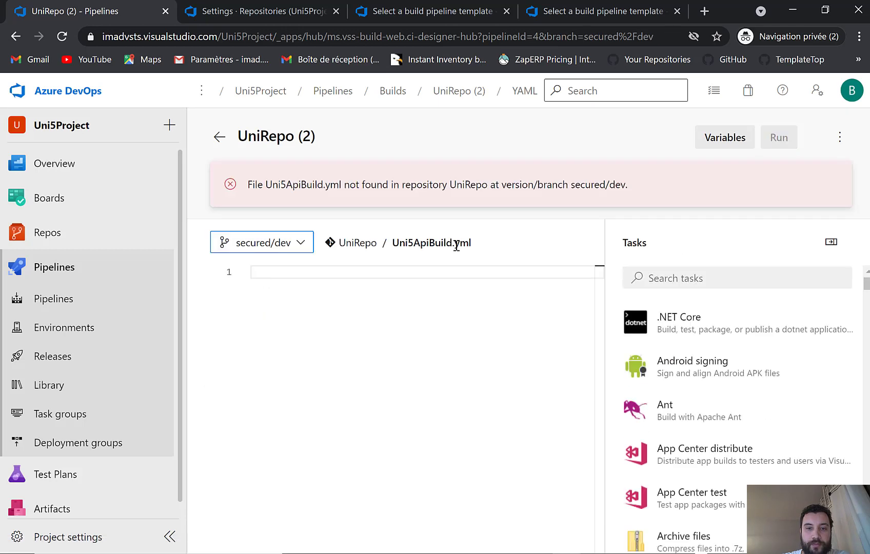
left_click(398, 301)
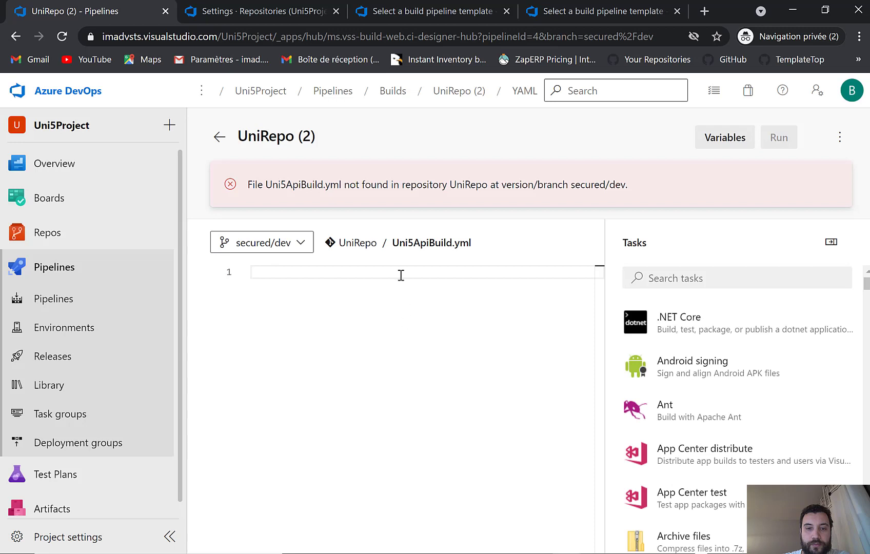
double_click(437, 244)
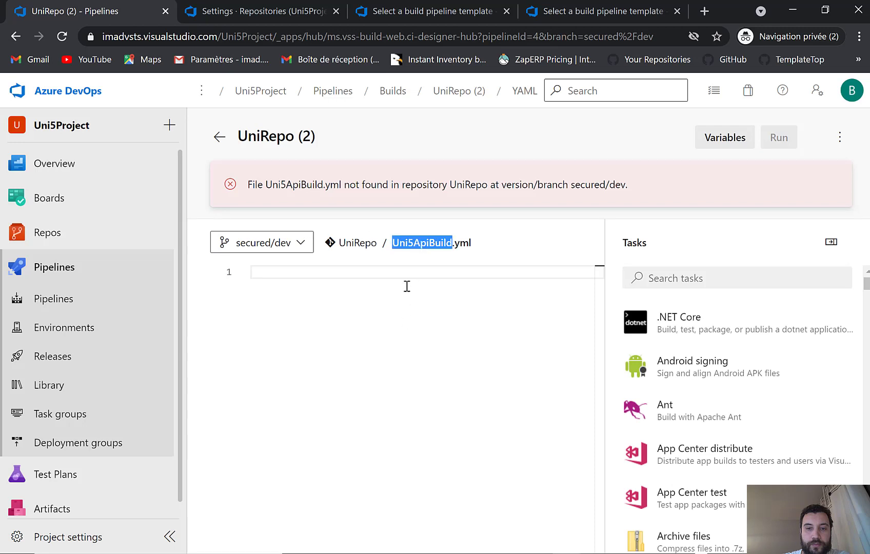
left_click(374, 283)
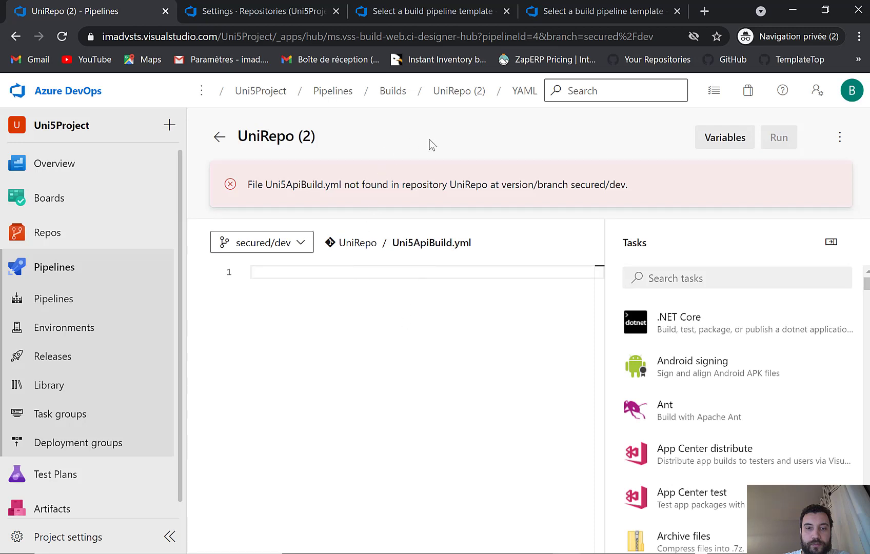
double_click(460, 242)
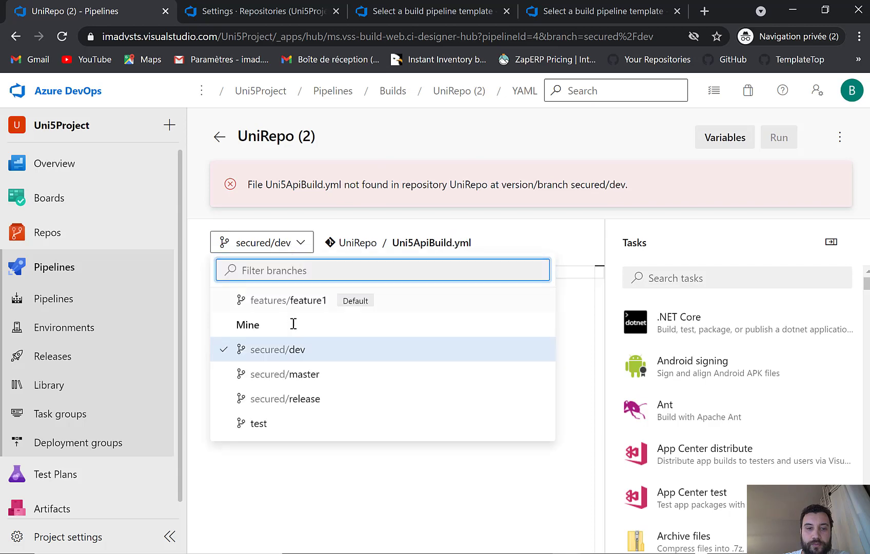
Try to copy the whole YAML of Uni5ApiBuild.yml from features/feature1 into the same file on the secured/dev branch.
left_click(304, 302)
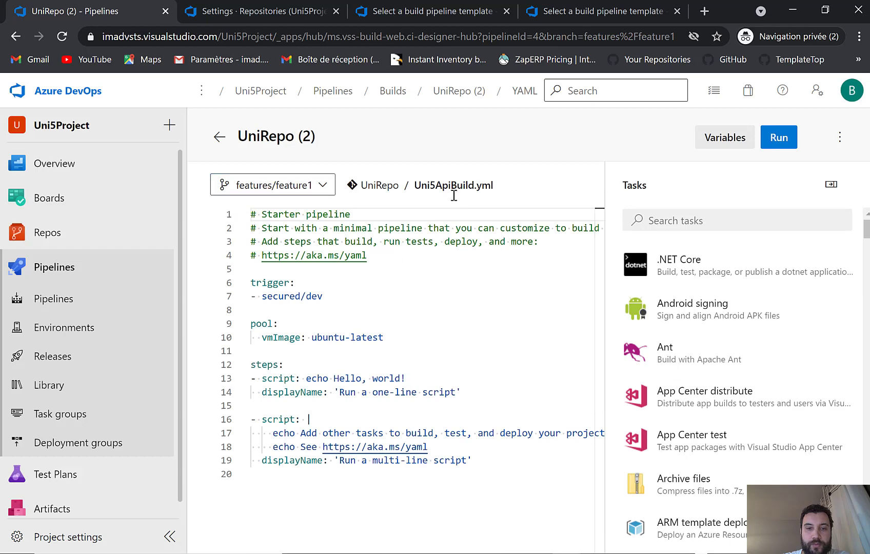
left_click(371, 265)
key("ctrl+a")
key("ctrl+c")
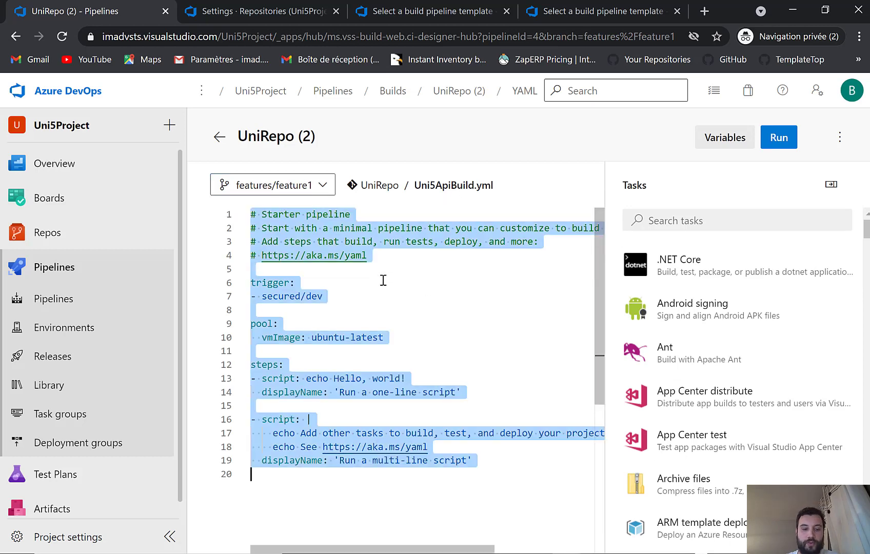
left_click(262, 185)
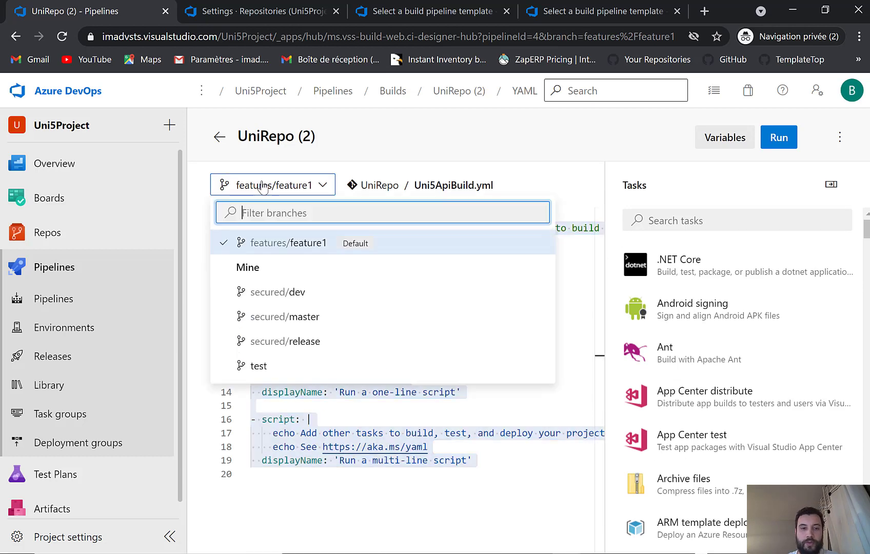
left_click(258, 292)
key("ctrl+v")
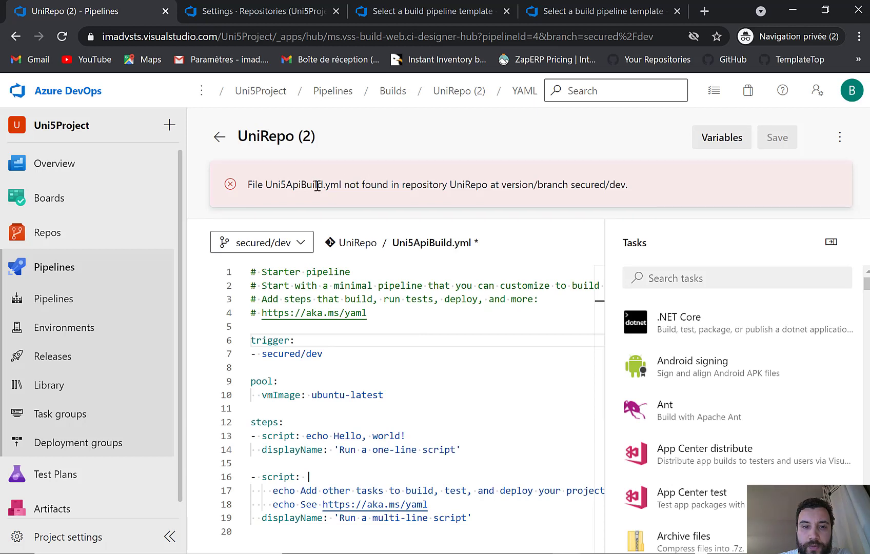
Discard the unsaved YAML changes and start a new pull request from UniRepo's branch list.
left_click_drag(279, 182, 355, 183)
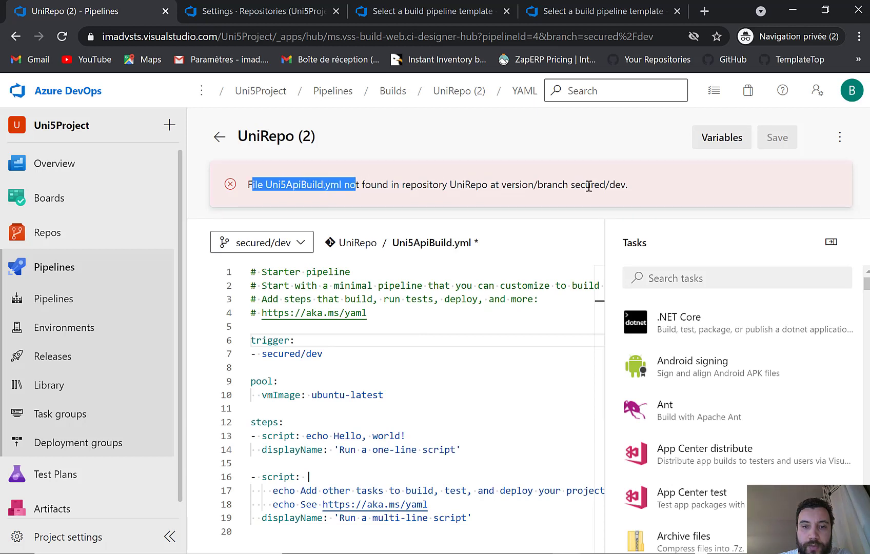
left_click(616, 186)
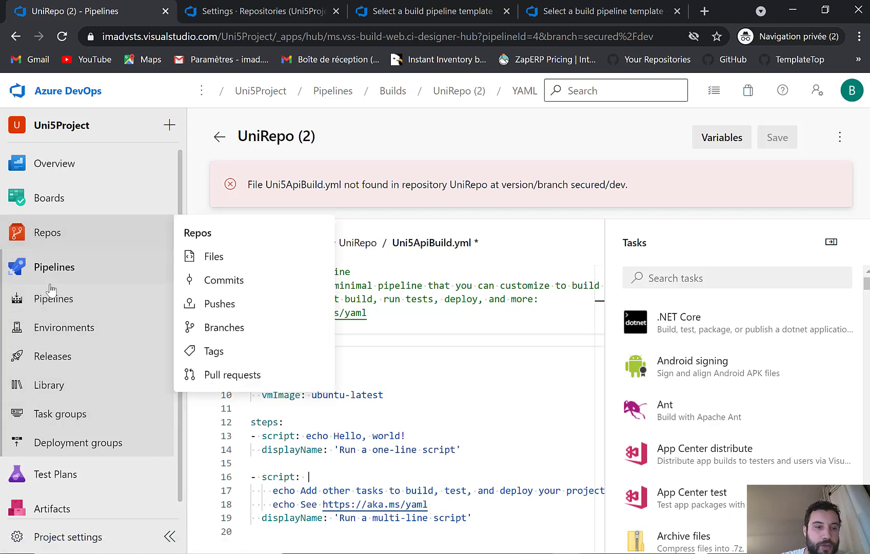
left_click(65, 363)
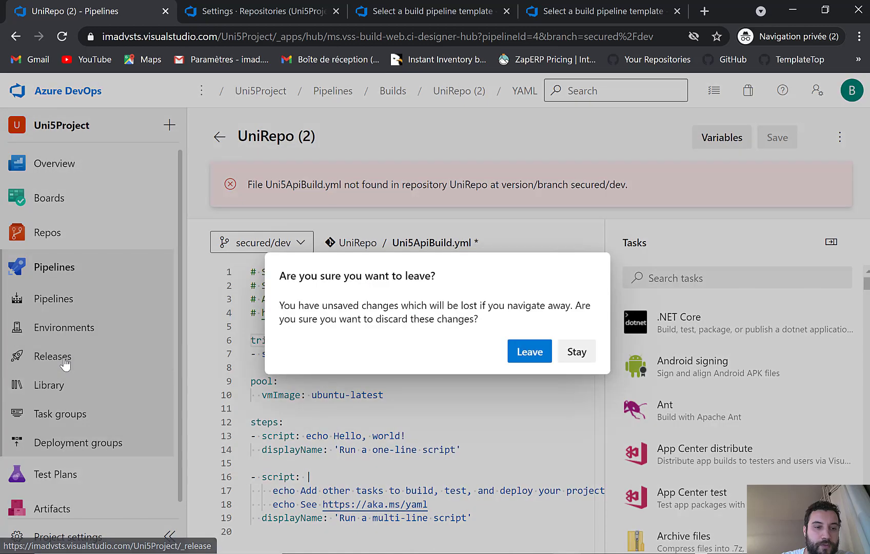
left_click(536, 352)
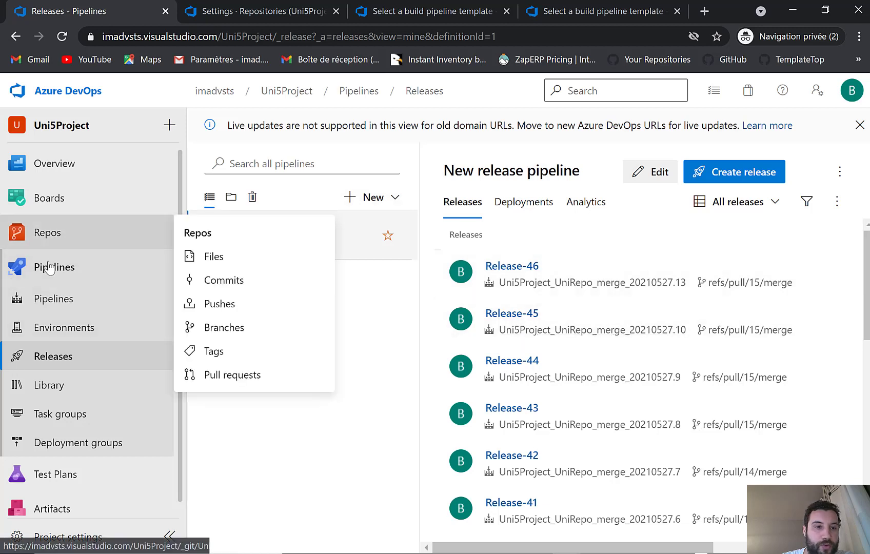
left_click(56, 233)
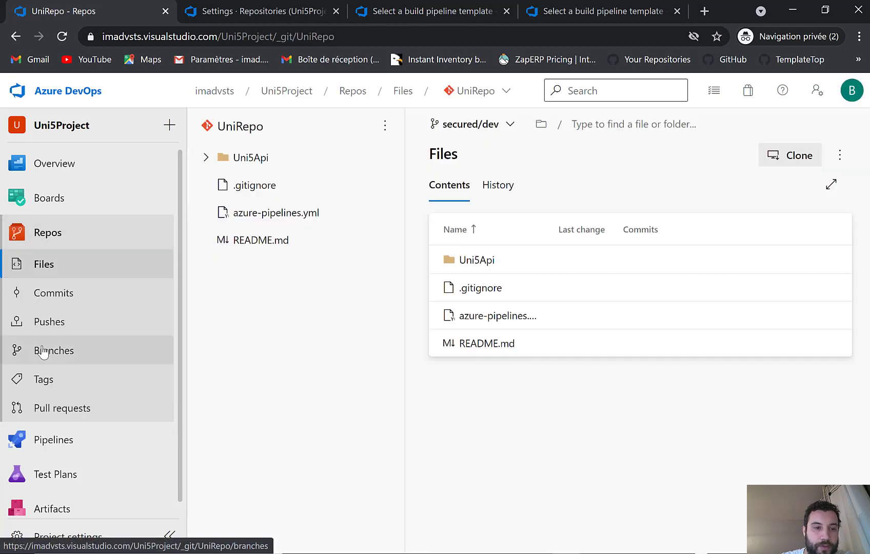
left_click(43, 351)
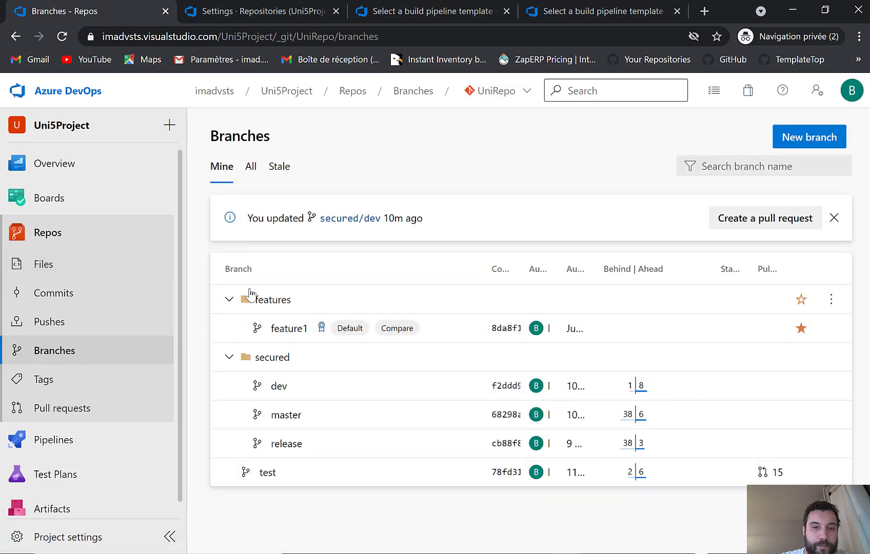
left_click(753, 226)
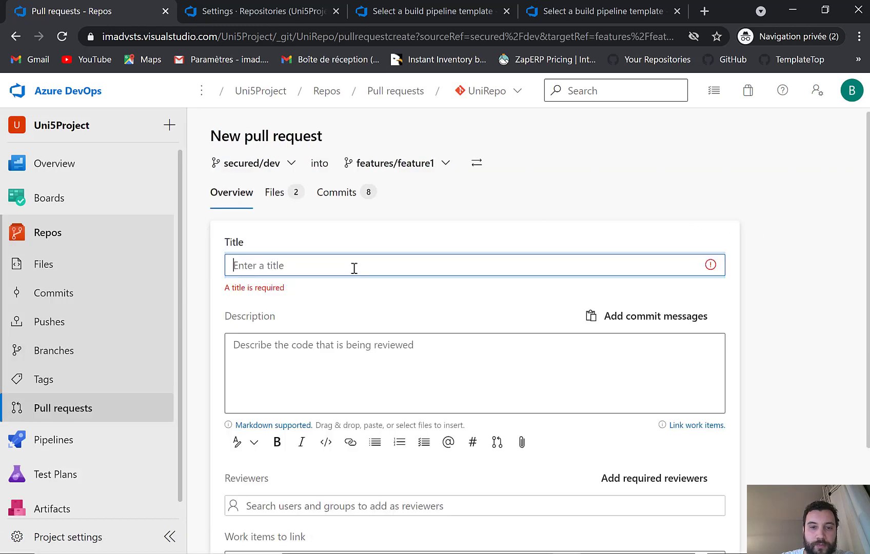
Examine the files changed by the pull request from secured/dev into features/feature1, including BuildUni5Api.yml.
scroll(323, 381, "down", 3)
scroll(314, 297, "up", 3)
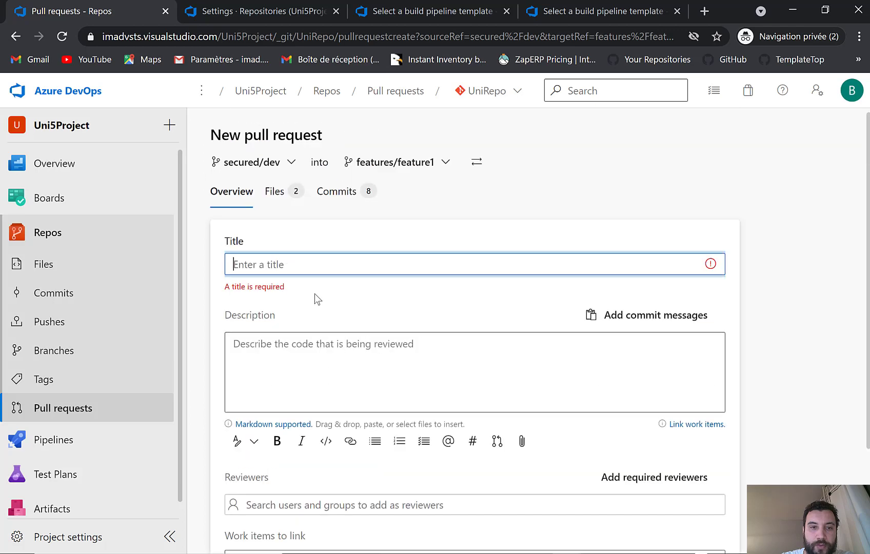
left_click(281, 194)
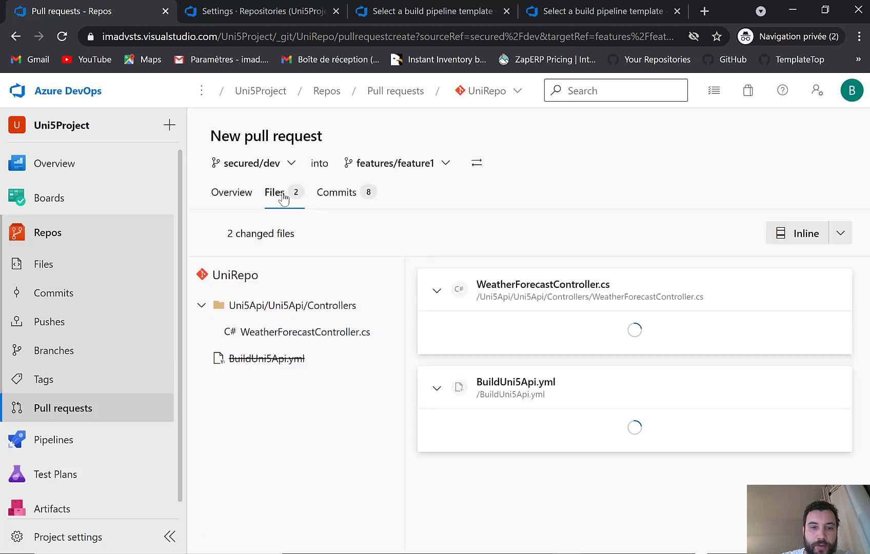
left_click(303, 358)
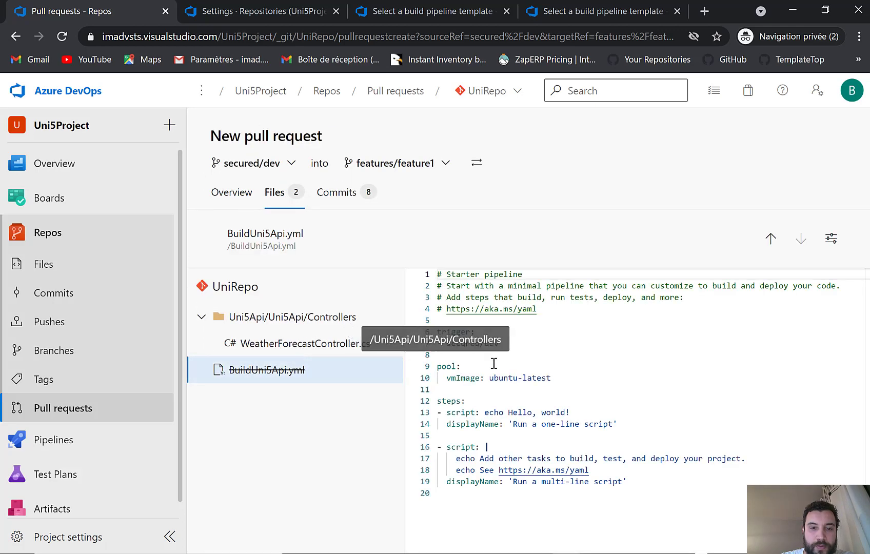
Set the new pull request to merge features/feature1 into secured/dev.
left_click(271, 167)
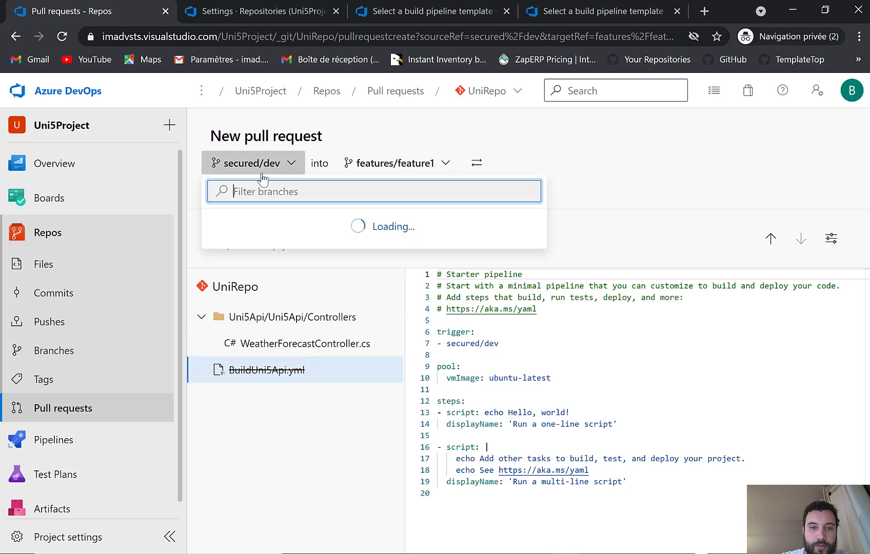
left_click(260, 248)
left_click(411, 163)
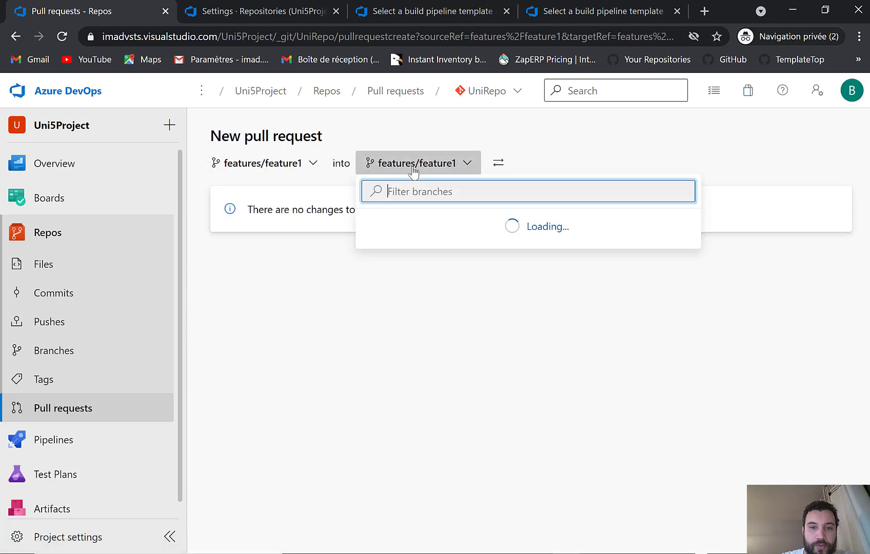
left_click(423, 275)
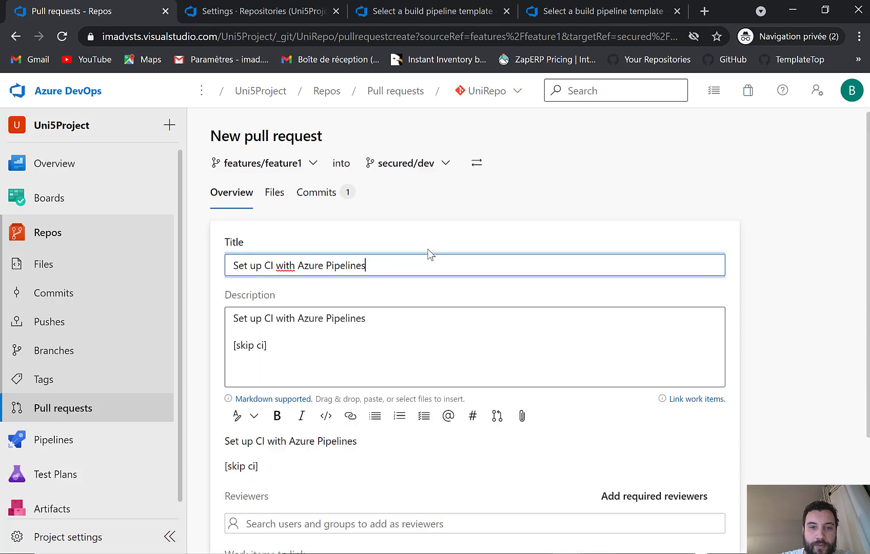
Check the changed files, create the pull request "Set up CI with Azure Pipelines", and complete it with the Merge (no fast forward) type.
left_click(266, 195)
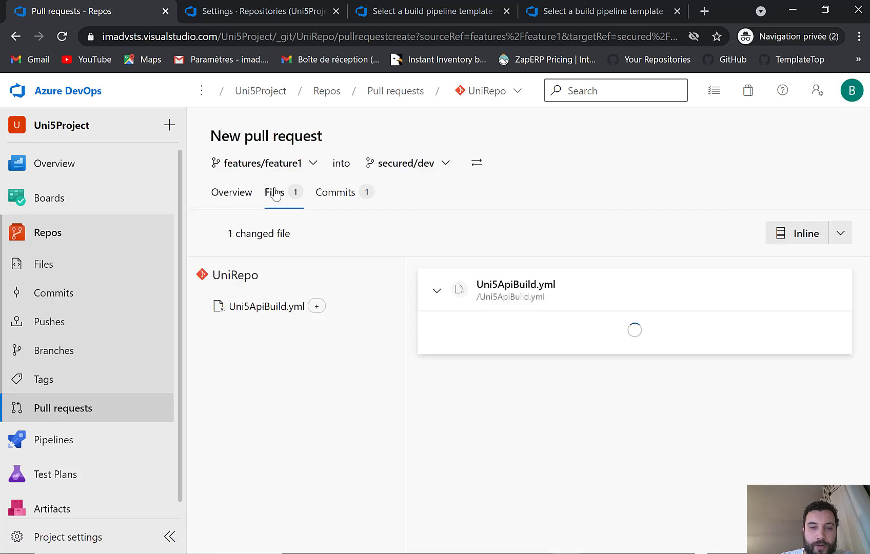
left_click(227, 193)
scroll(436, 277, "down", 3)
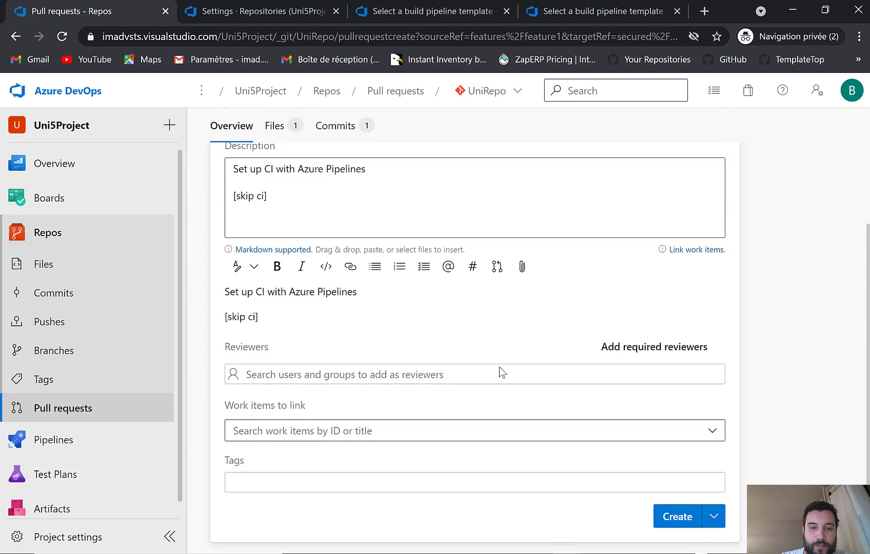
left_click(677, 517)
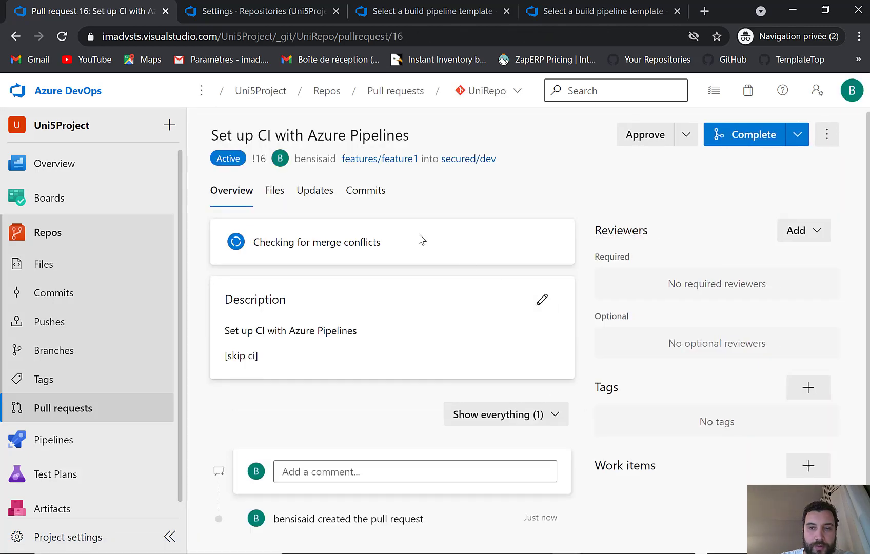
left_click(747, 137)
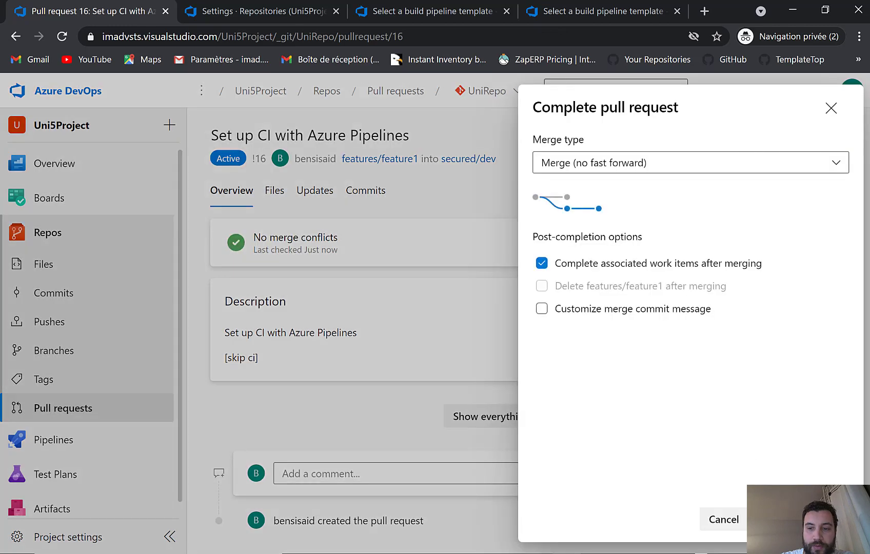
left_click(793, 519)
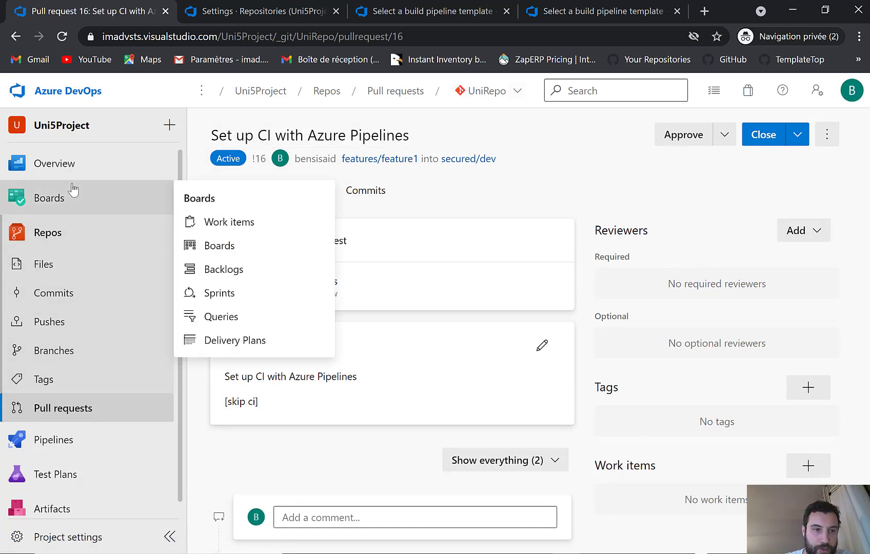
Open the latest run of the UniRepo (2) pipeline and examine its summary.
left_click(47, 439)
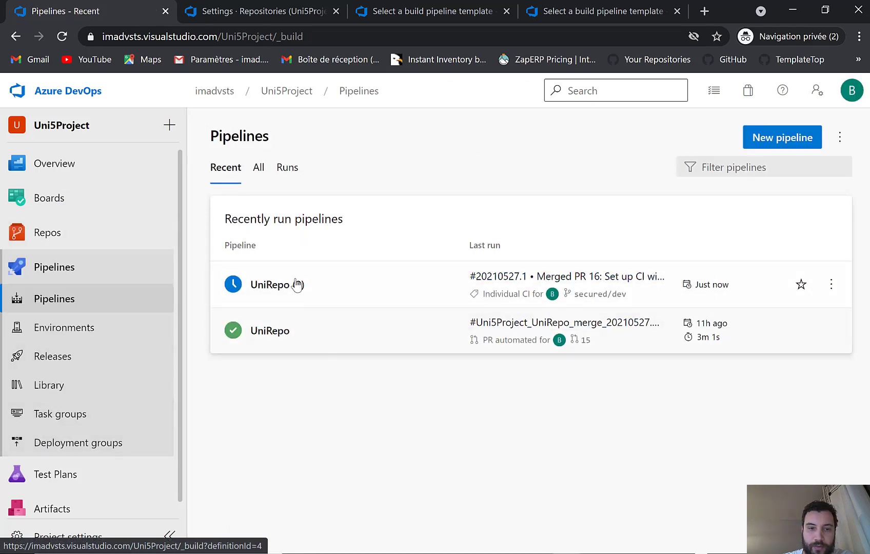
left_click(341, 289)
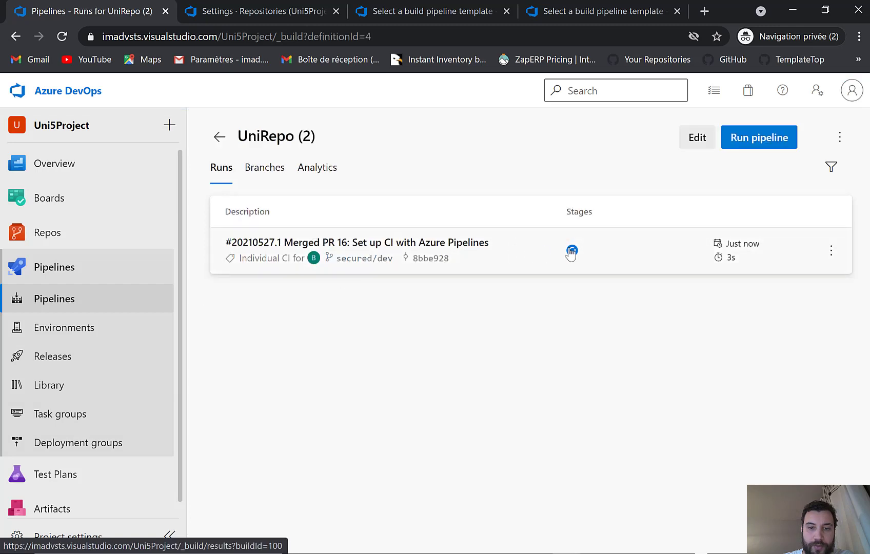
left_click(593, 255)
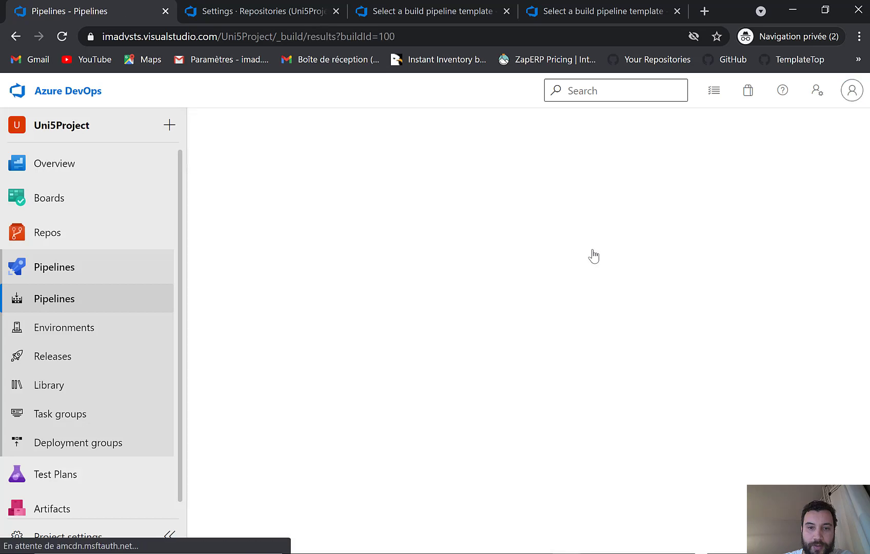
scroll(423, 309, "down", 1)
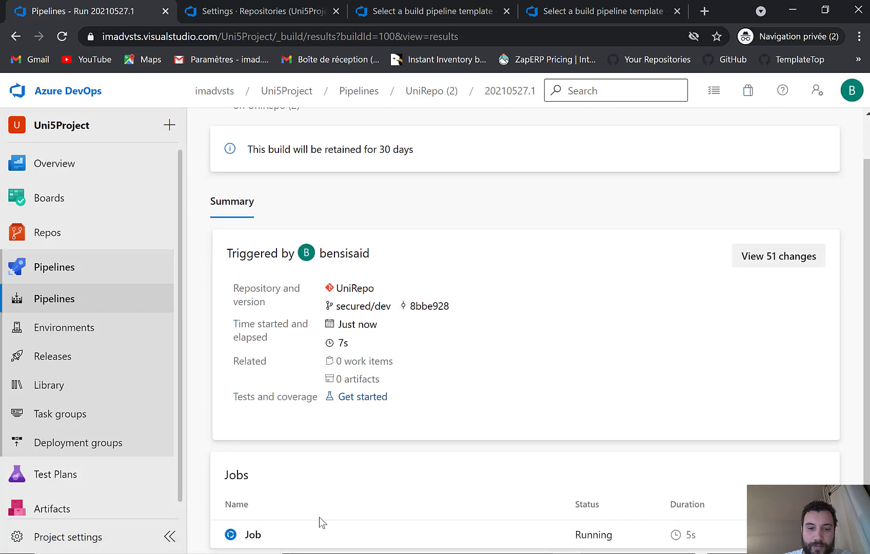
scroll(329, 505, "up", 1)
scroll(343, 443, "down", 1)
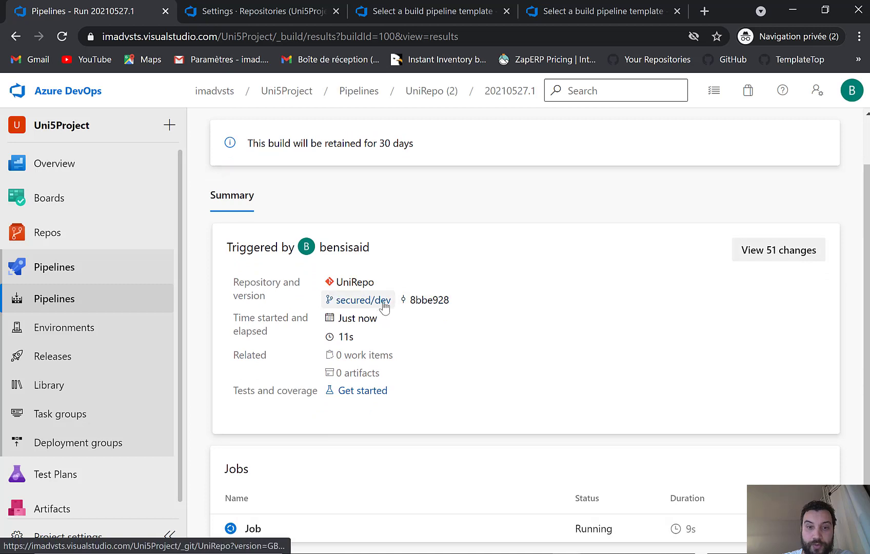
Open the run's job and inspect the logs of the one-line and multi-line script tasks.
left_click(306, 531)
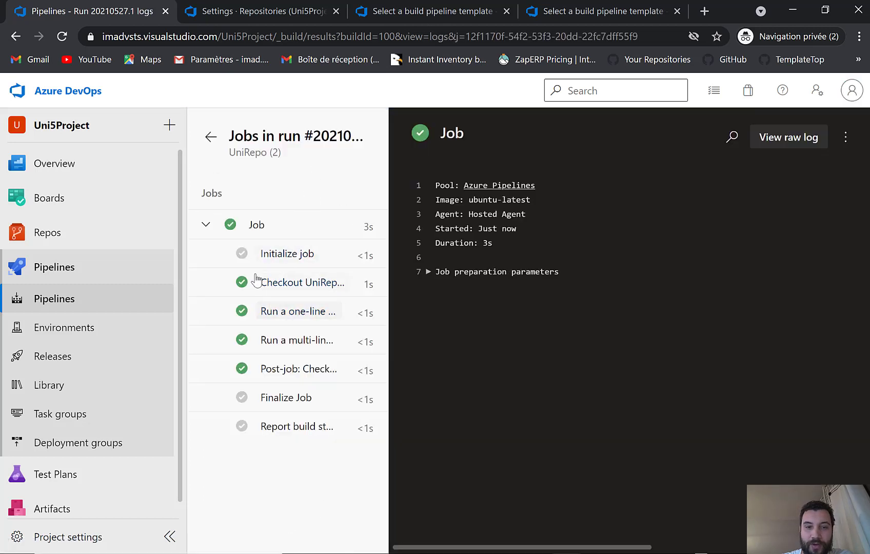
left_click(296, 314)
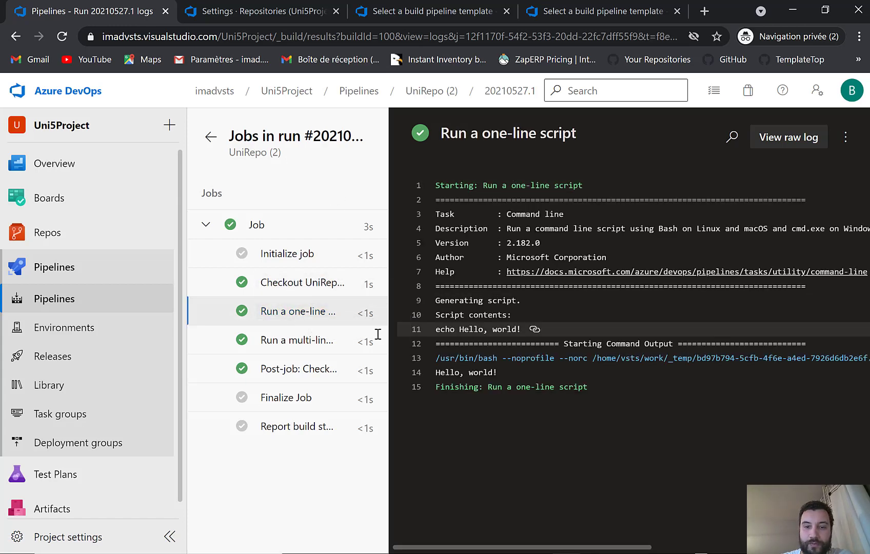
left_click(295, 343)
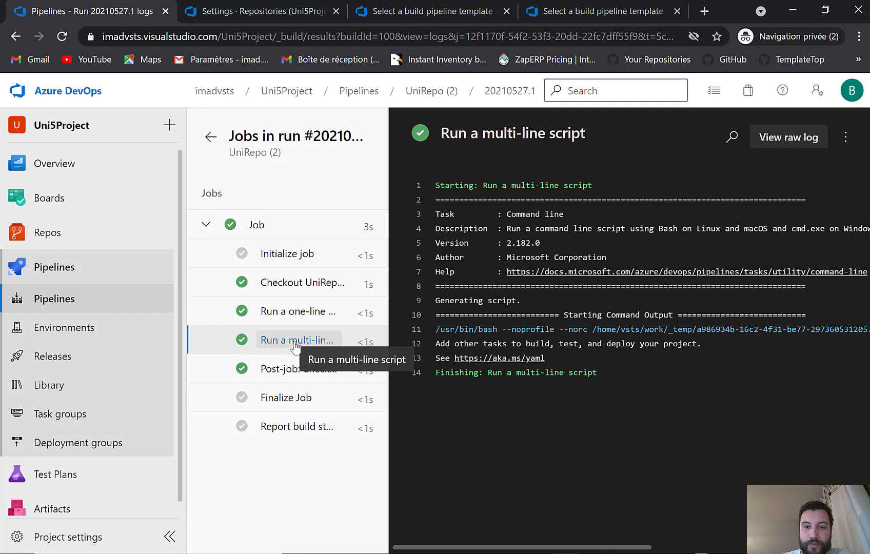
left_click(282, 318)
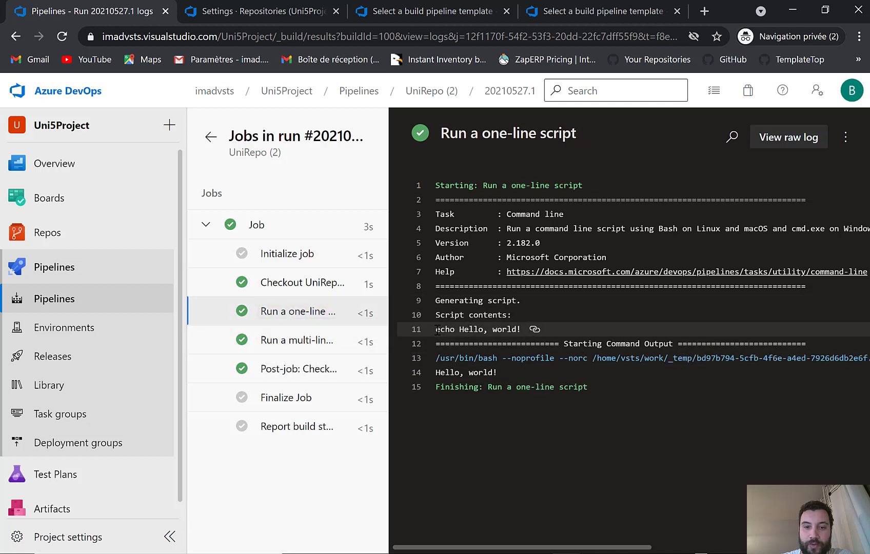
Check the echo command in the one-line script log, view the multi-line script log, and return to the run summary.
left_click_drag(434, 329, 533, 329)
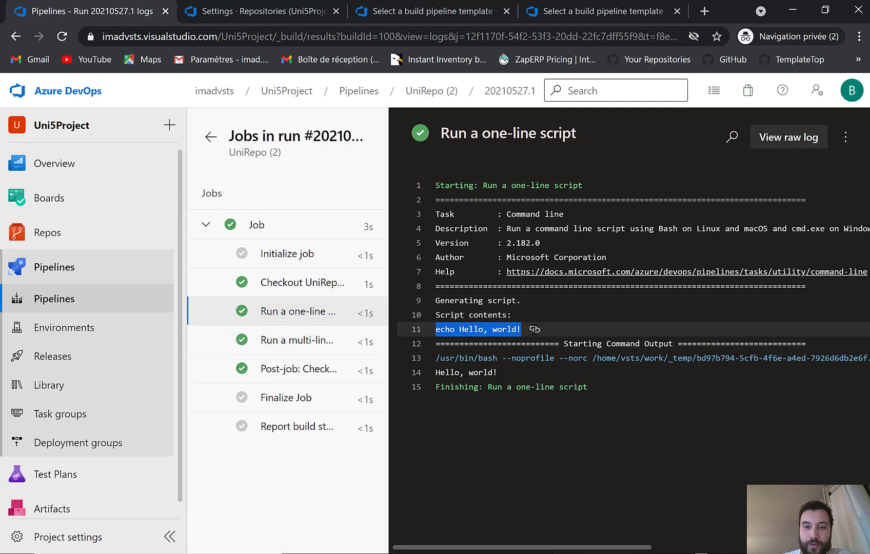
left_click(297, 341)
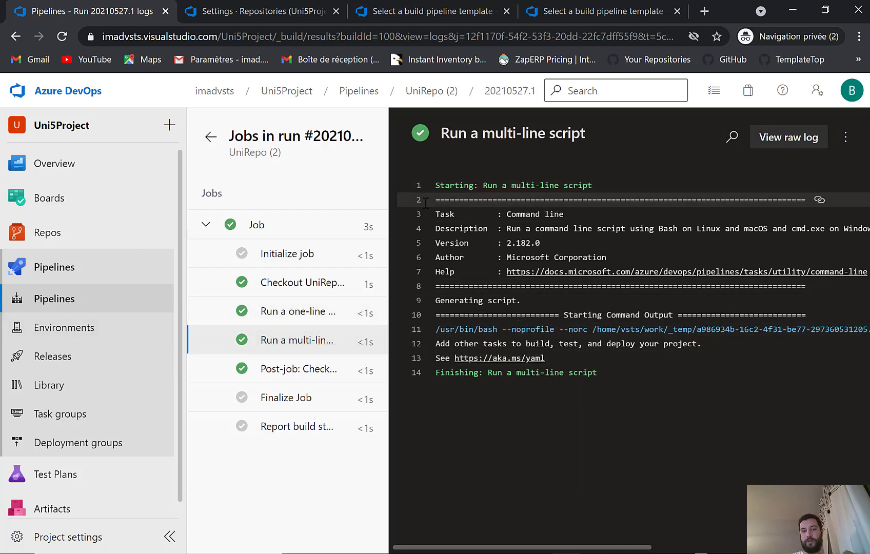
left_click(211, 136)
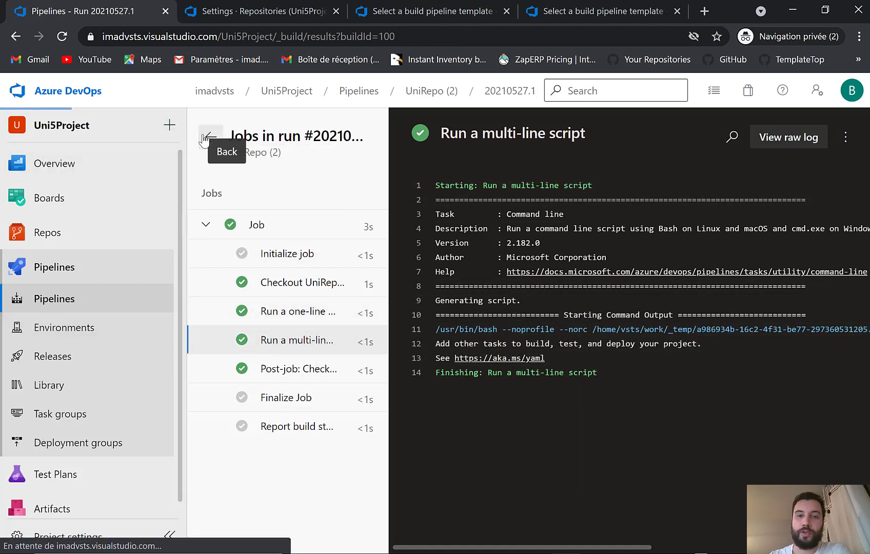
Open the UniRepo (2) pipeline for editing and review its Uni5ApiBuild.yml code.
left_click(66, 300)
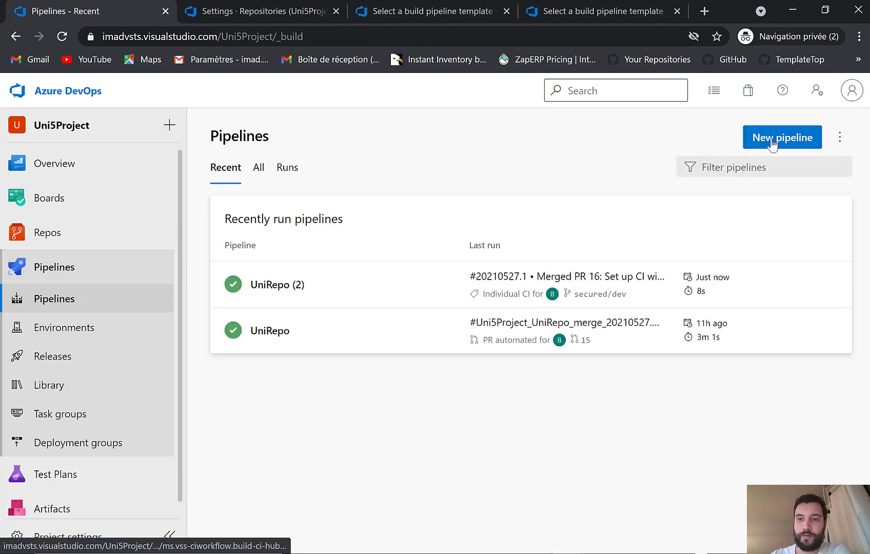
left_click(336, 290)
left_click(694, 146)
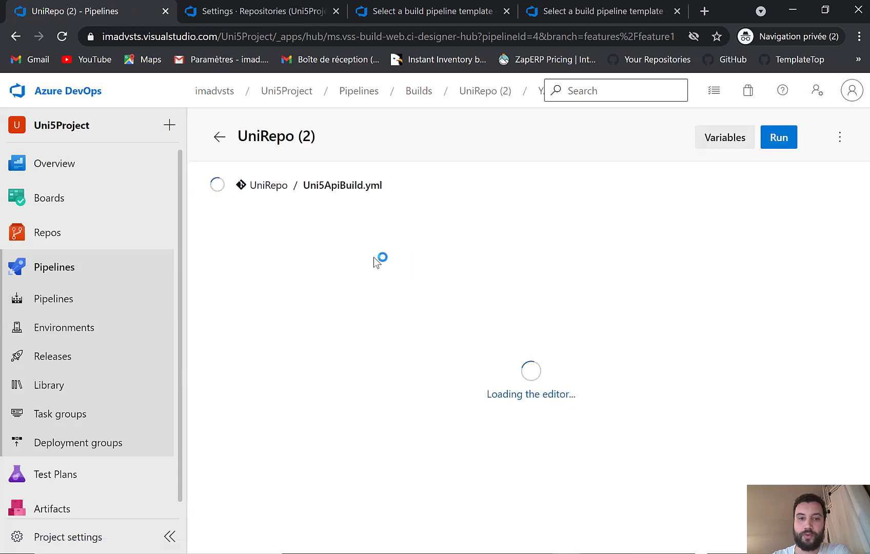
scroll(331, 282, "down", 3)
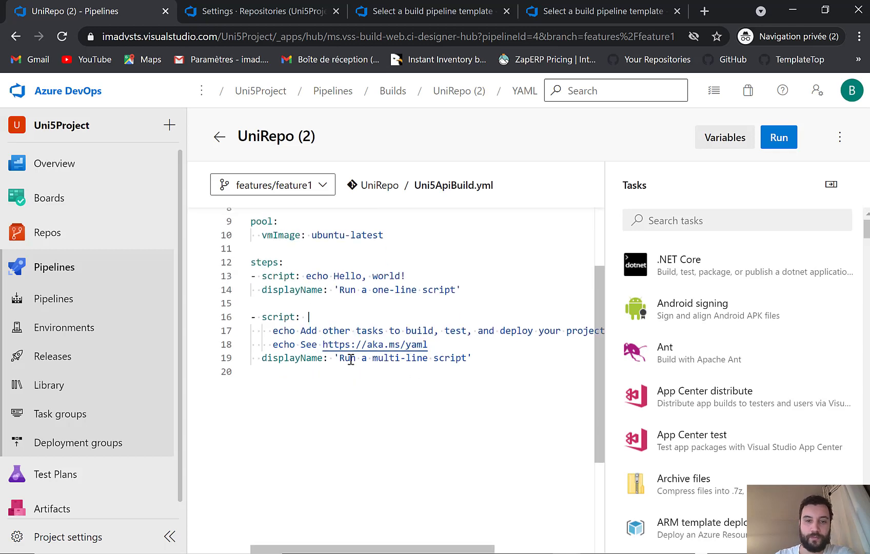
scroll(351, 359, "up", 3)
Delete the one-line and multi-line script tasks under steps in Uni5ApiBuild.yml.
left_click(311, 350)
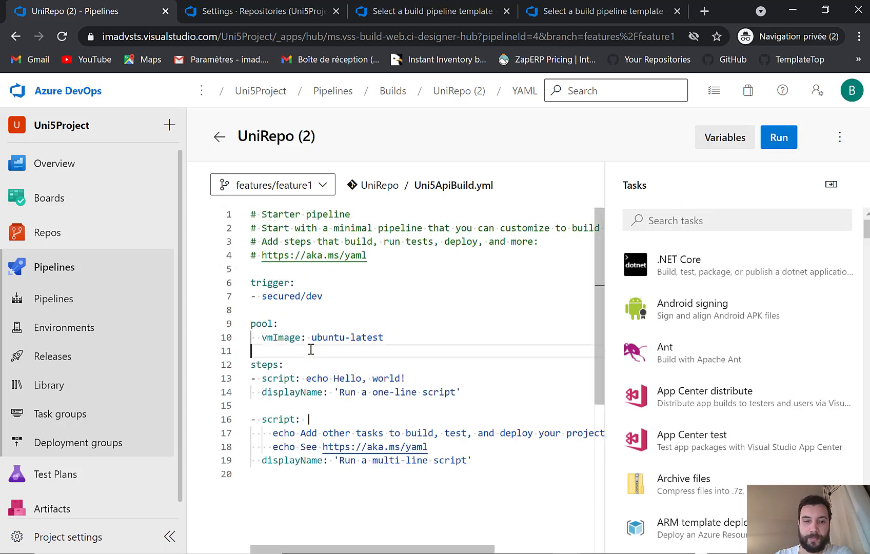
left_click_drag(251, 378, 482, 466)
key("Delete")
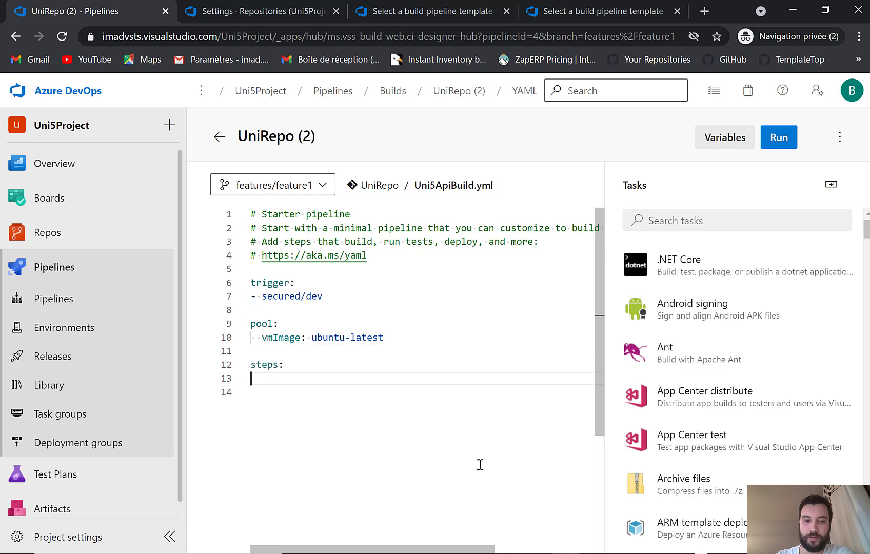
left_click(356, 329)
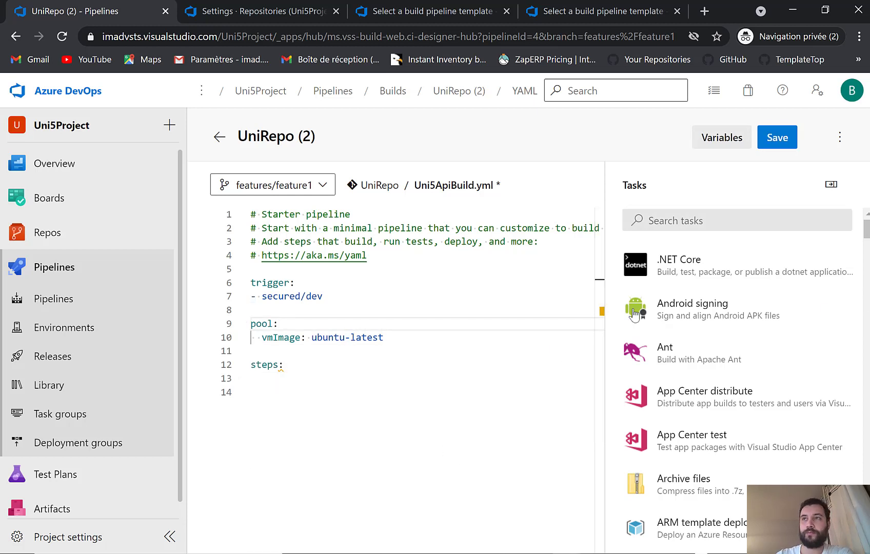
Add a "variables:" section between the pool and steps sections, separated by blank lines.
left_click(400, 338)
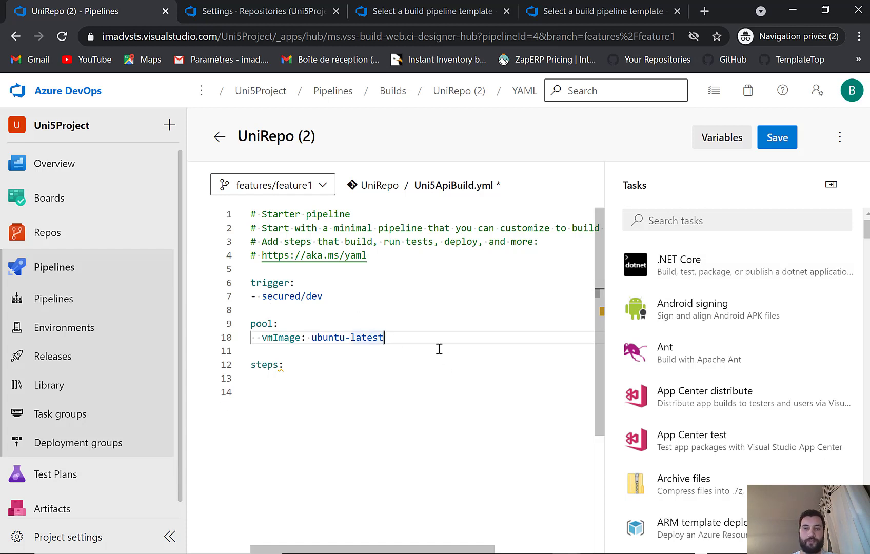
key("Return")
key("BackSpace")
key("Return")
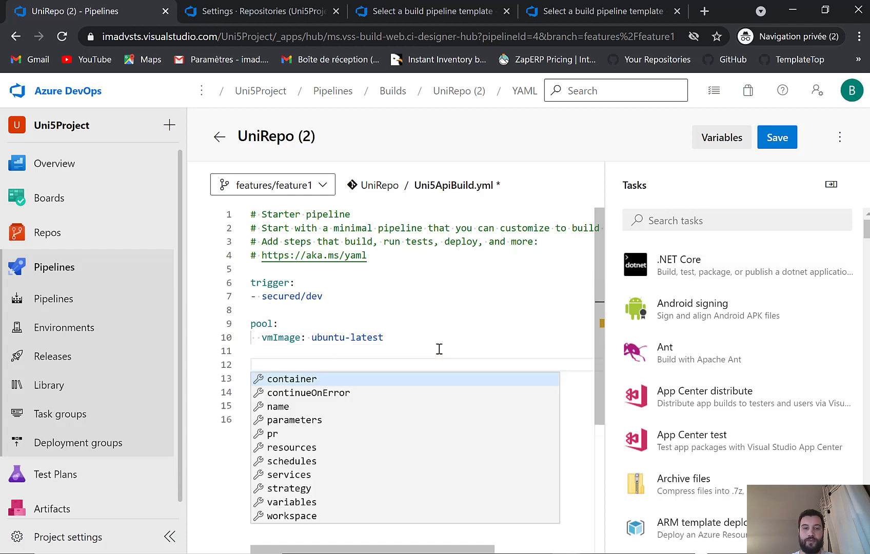
left_click(292, 303)
left_click(278, 365)
type("variables:")
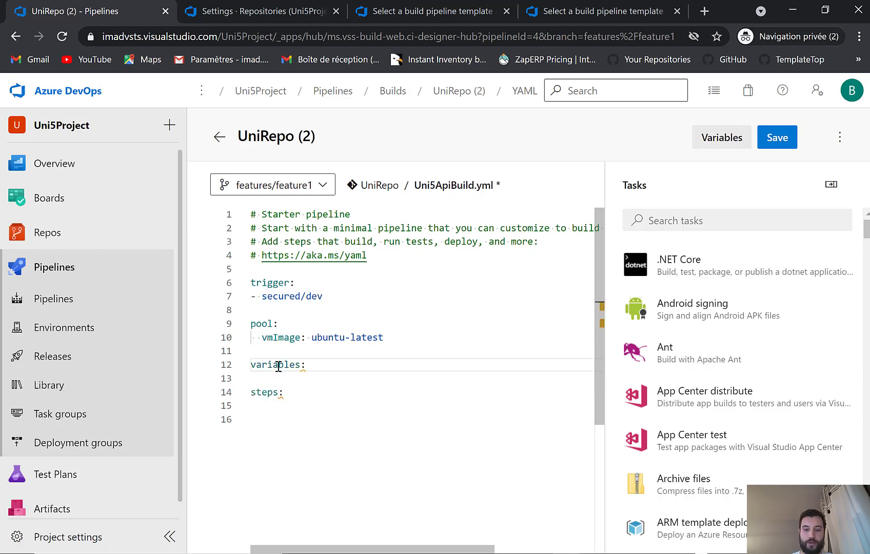
Define the variable solution: '**/*.sln' indented under variables.
key("Return")
key("Return")
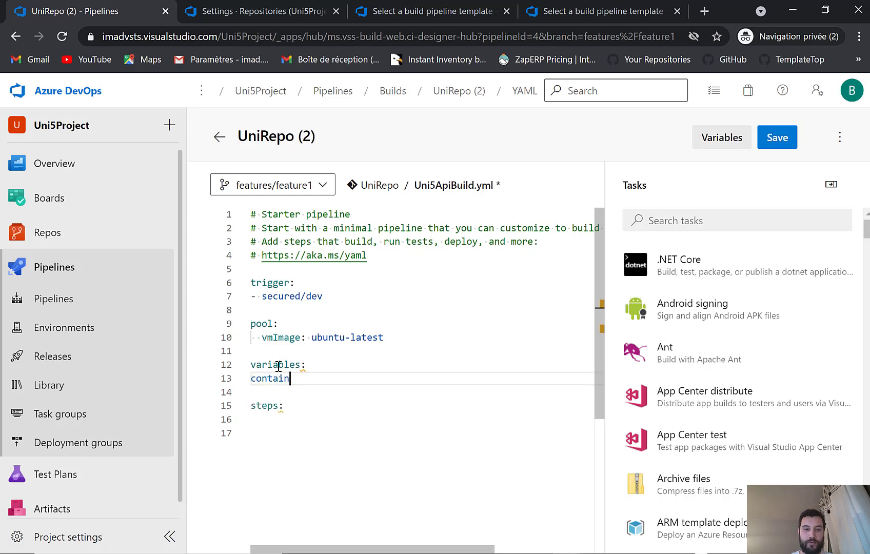
key("BackSpace")
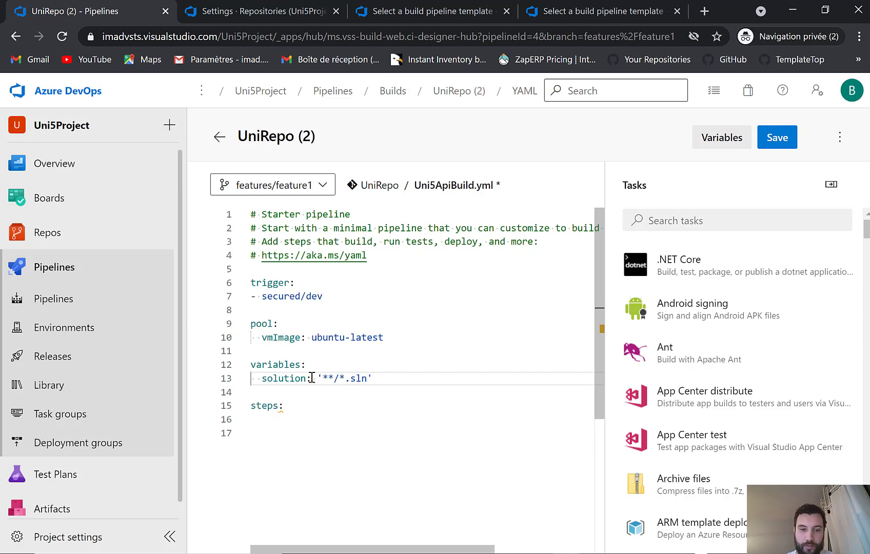
left_click_drag(392, 378, 274, 378)
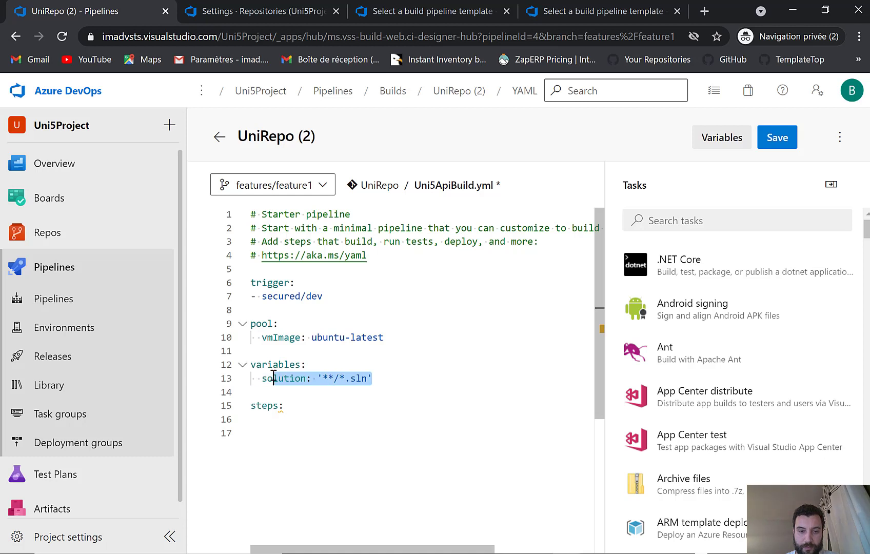
left_click(398, 376)
Add the variable buildPlatform: 'Any CPU' below the solution variable.
key("Return")
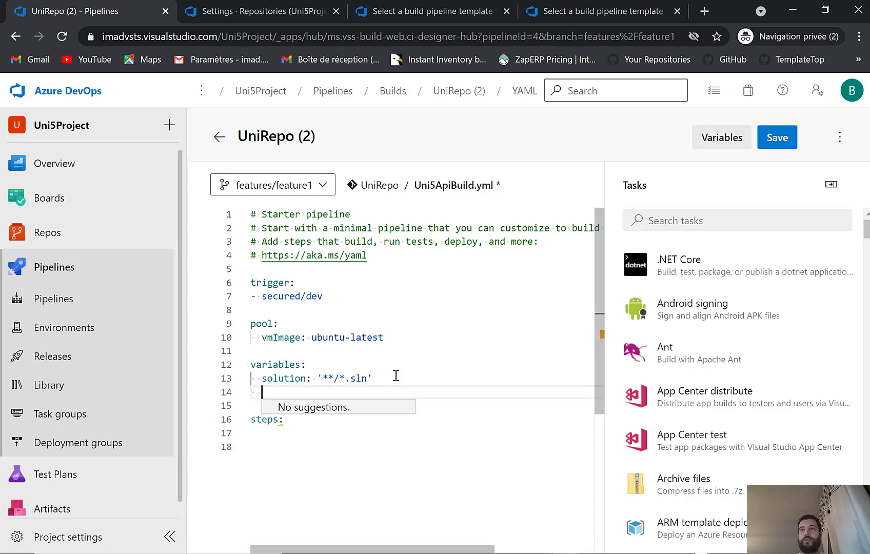
type("build")
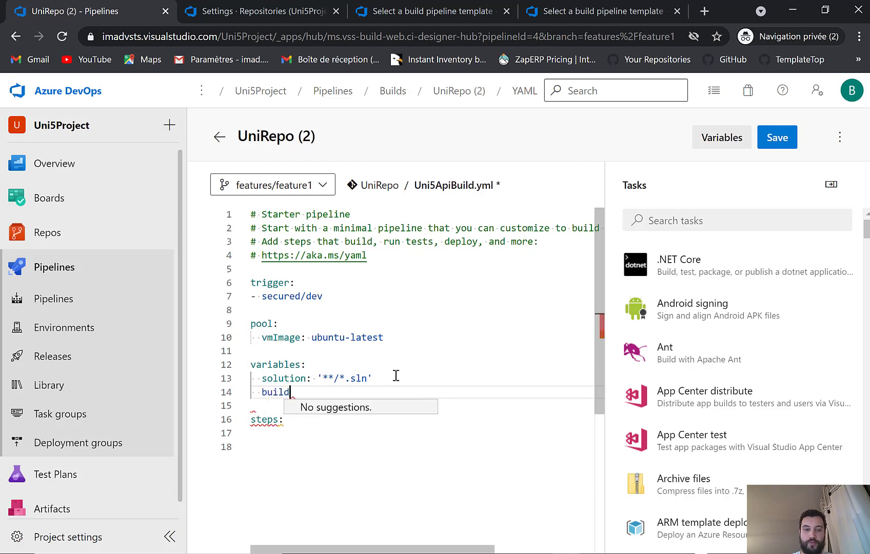
type("Platfor")
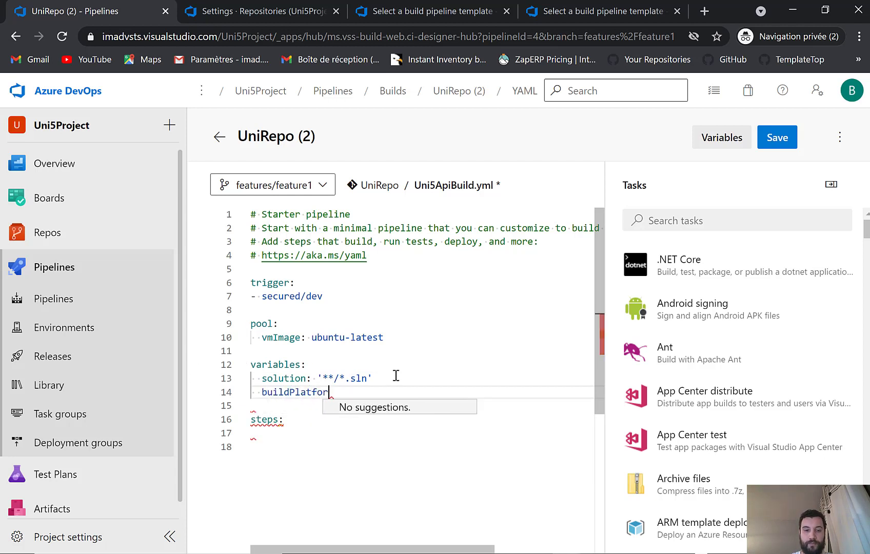
type("m:")
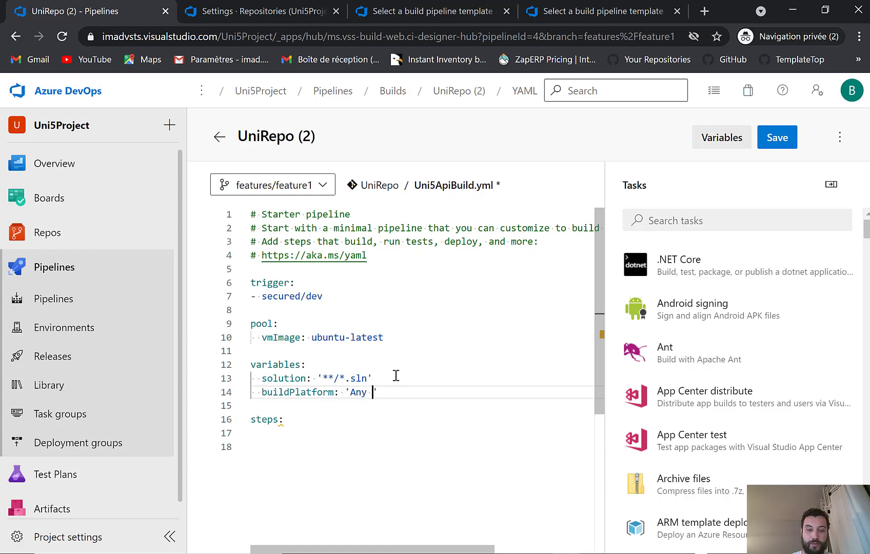
type("'Any CPU'")
key("Return")
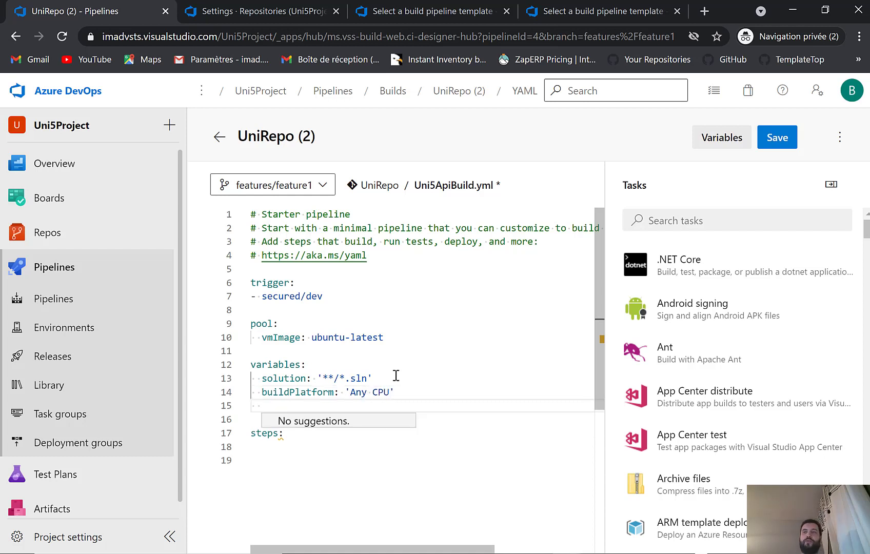
Add the variable buildConfiguration: 'Release' below buildPlatform, followed by empty lines before steps.
type("buil")
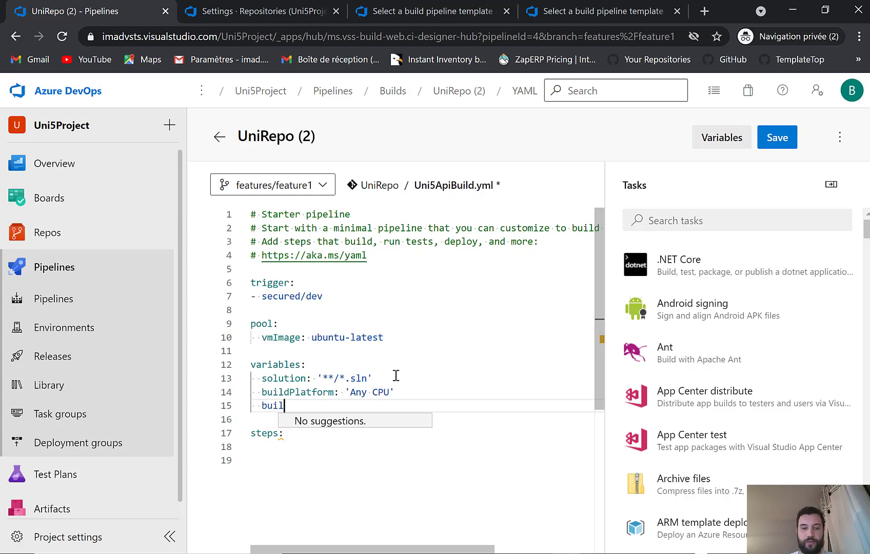
type("dCon")
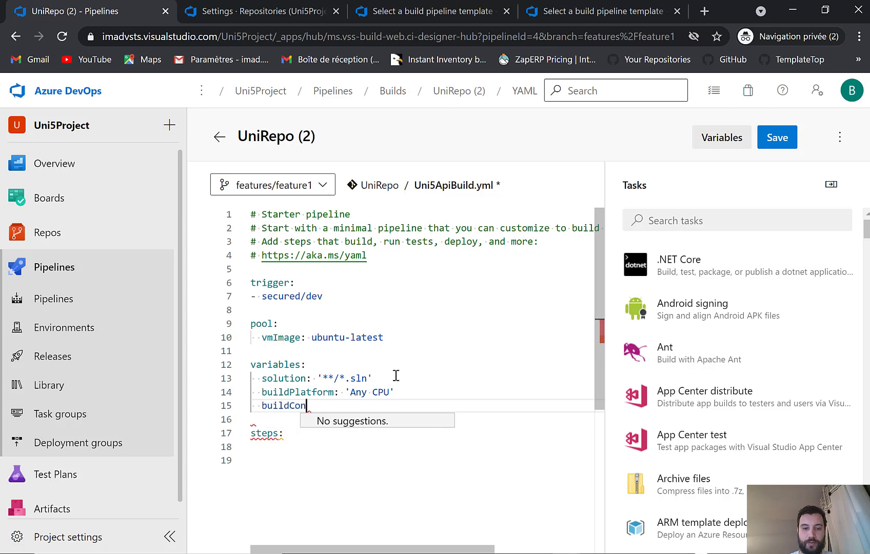
type("figuration")
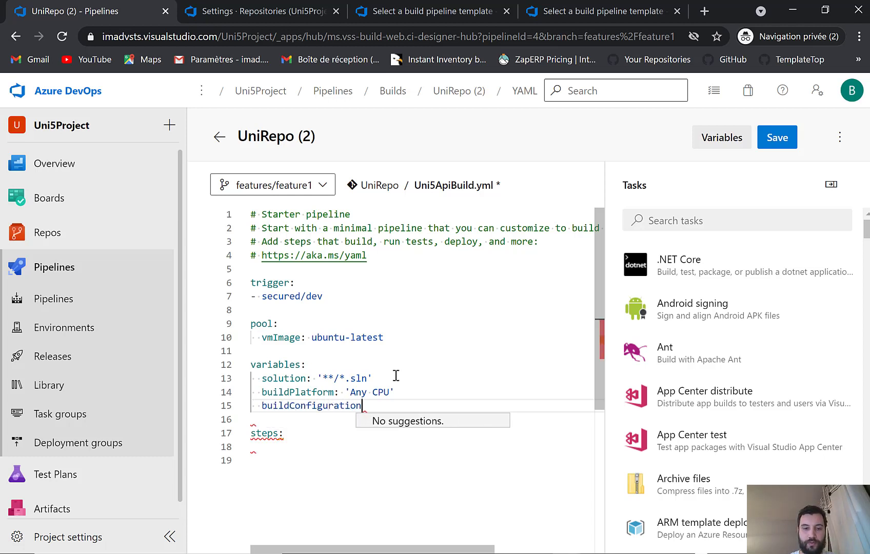
type(":")
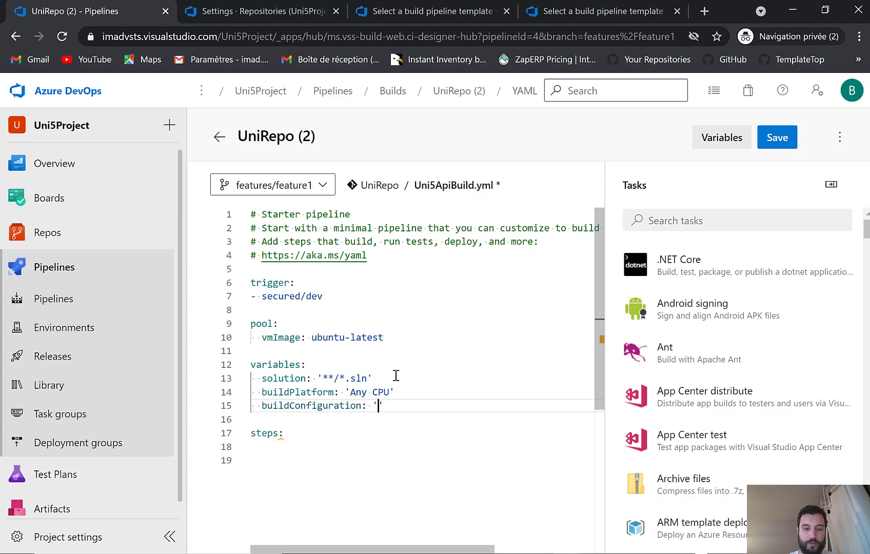
type("l")
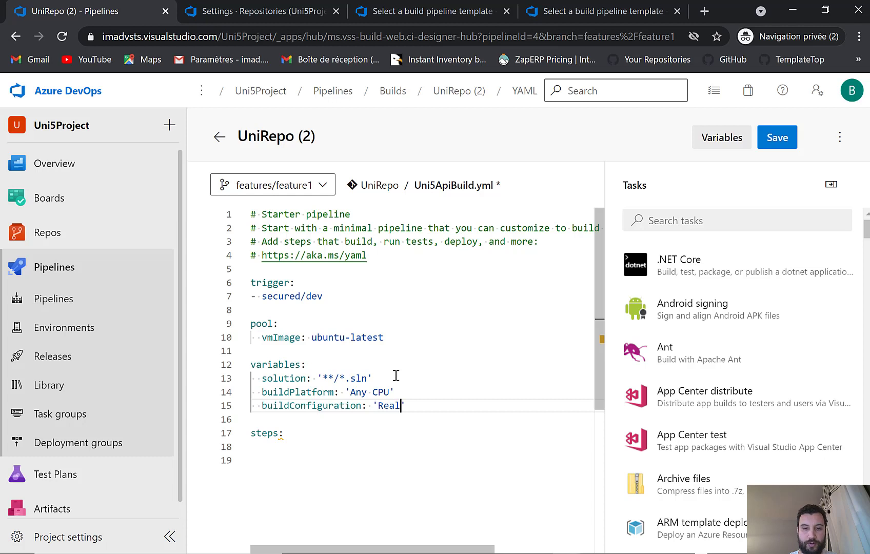
key("BackSpace")
key("BackSpace")
type("lease")
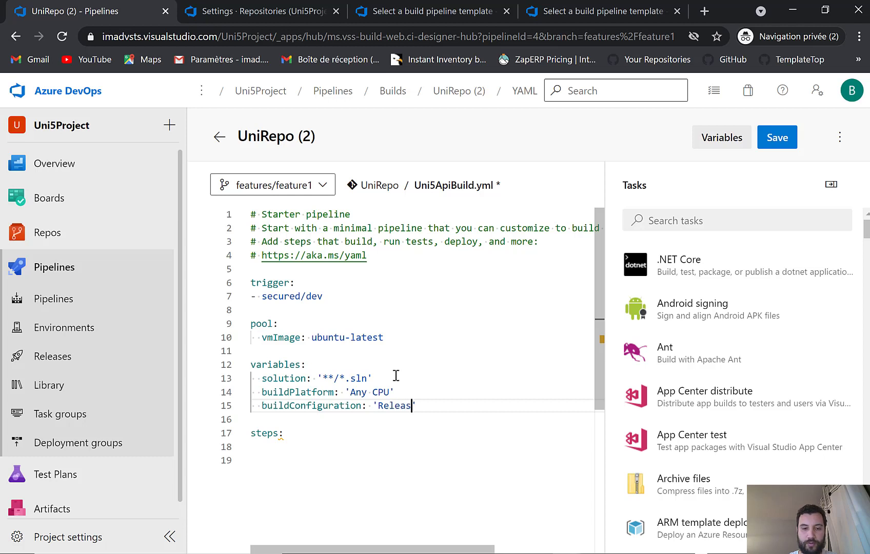
type("'")
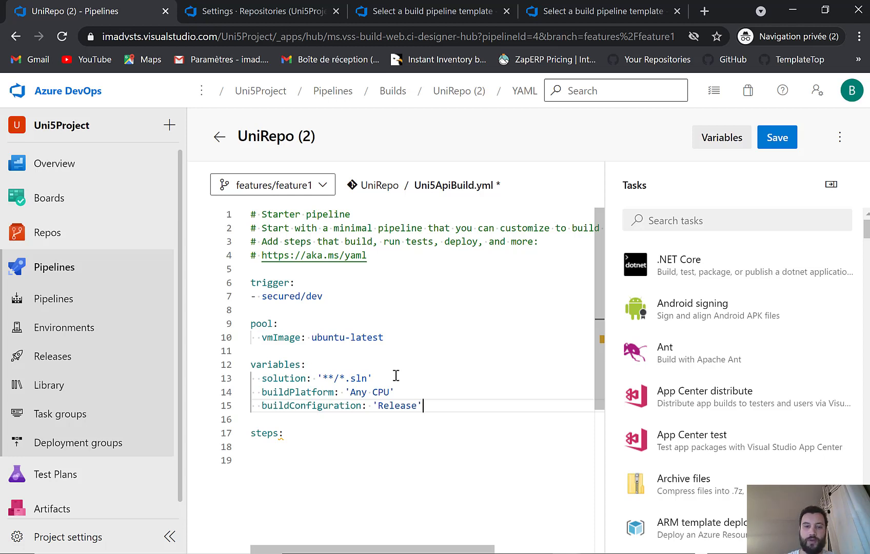
key("Return")
key("BackSpace")
key("Return")
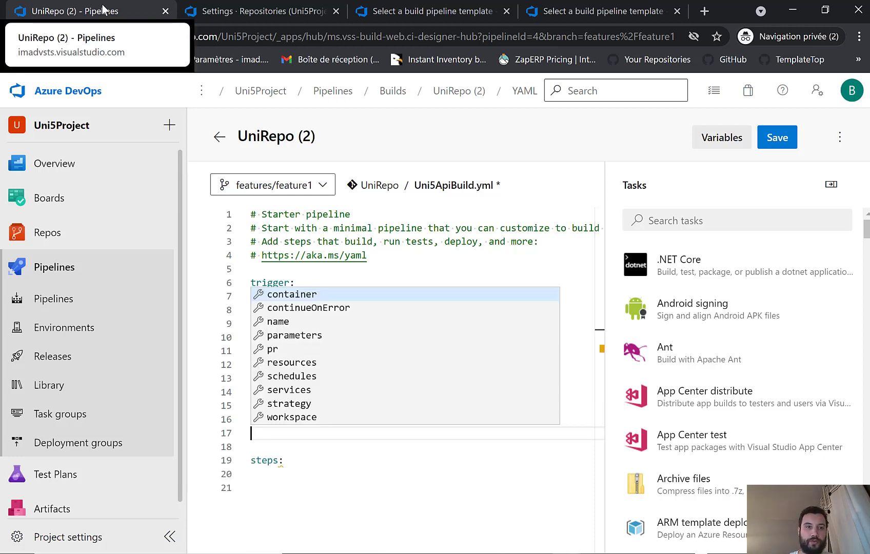
Open the UniRepo (2) pipeline's latest run in a duplicated browser tab, examine its run number, and return to the YAML editor.
right_click(103, 14)
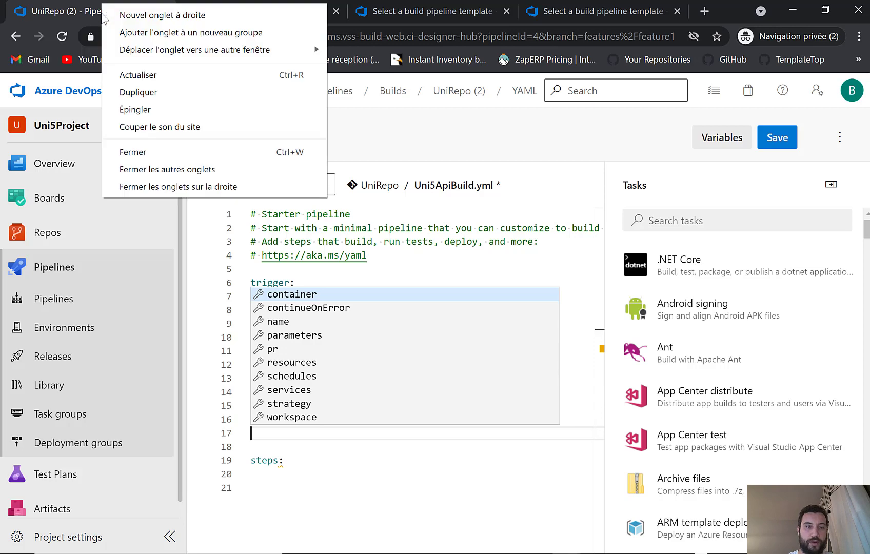
left_click(140, 93)
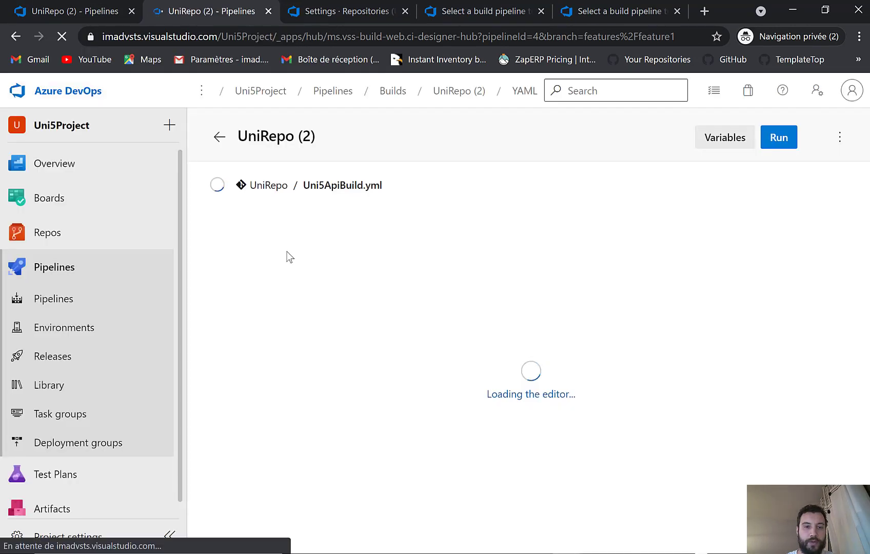
left_click(48, 300)
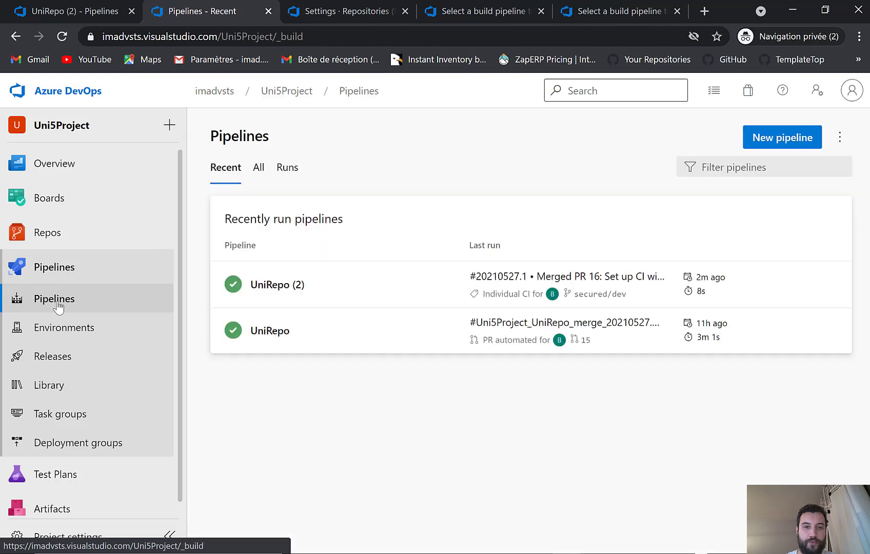
left_click(424, 300)
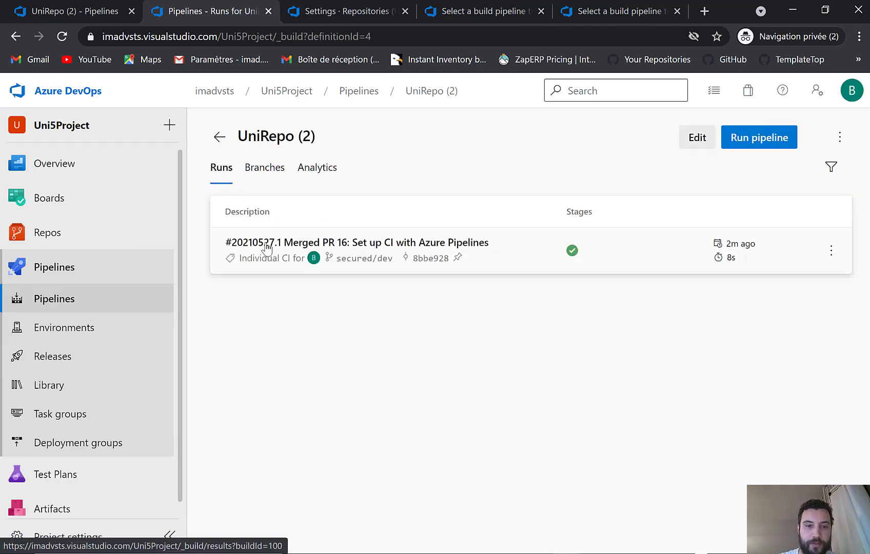
left_click(242, 248)
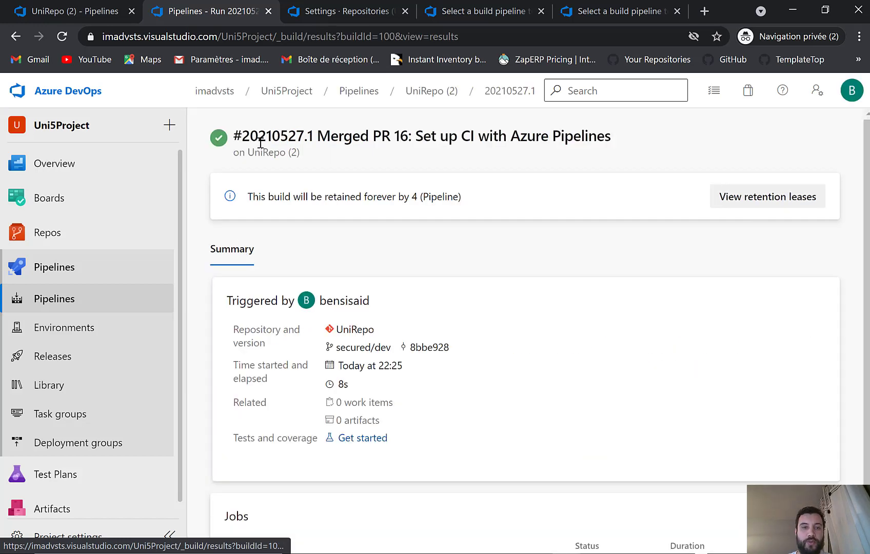
left_click_drag(313, 135, 242, 136)
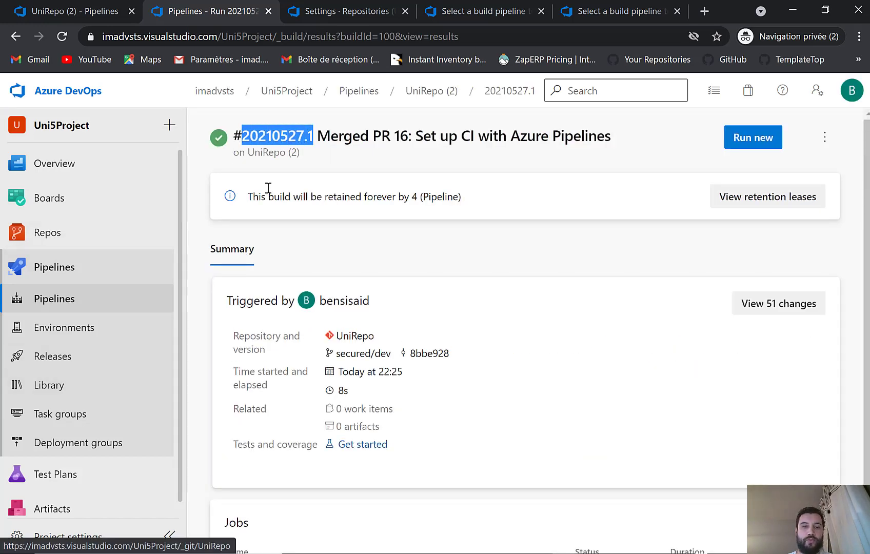
left_click(117, 8)
scroll(457, 348, "down", 1)
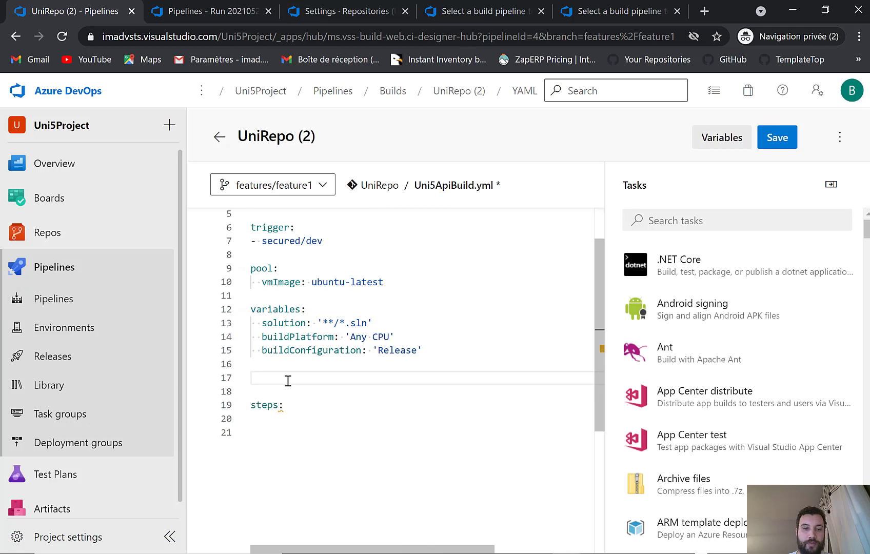
Add the run name $(TeamProject)_$(Build.DefinitionName)_$(SourceBranchName)_$(Date:yyyyMMdd)$(Rev:.r) as a name entry between the variables and steps.
type("name")
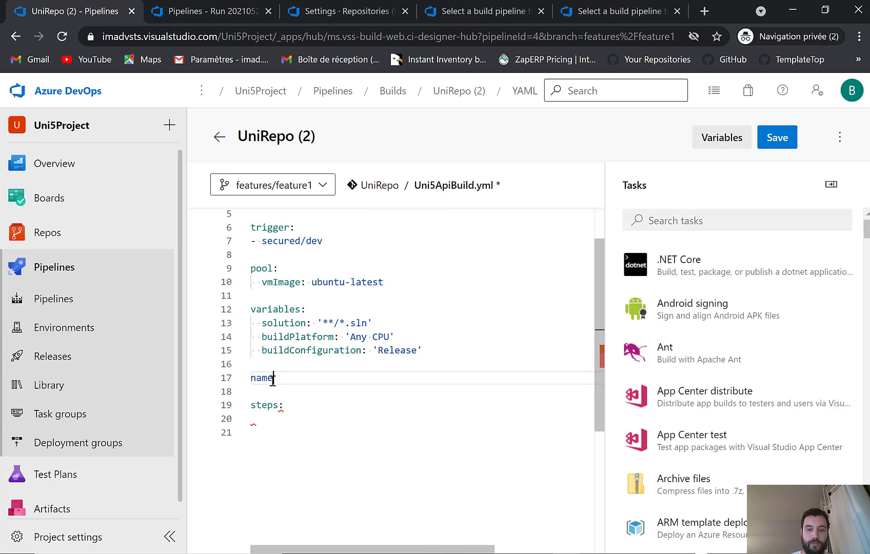
type(":")
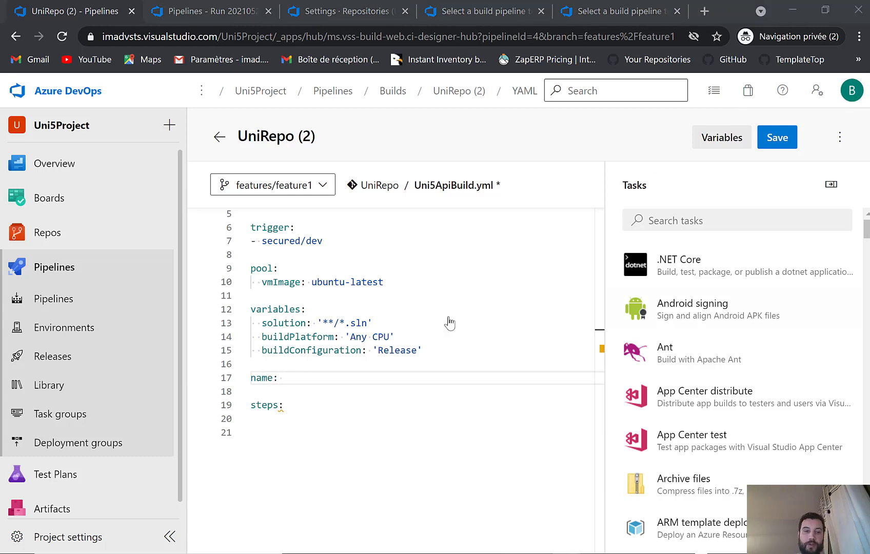
left_click(298, 381)
type("$(TeamProject)_$(Build.DefinitionName)_$(SourceBranchName)_$(Date:yyyyMMdd)$(Rev:.r)")
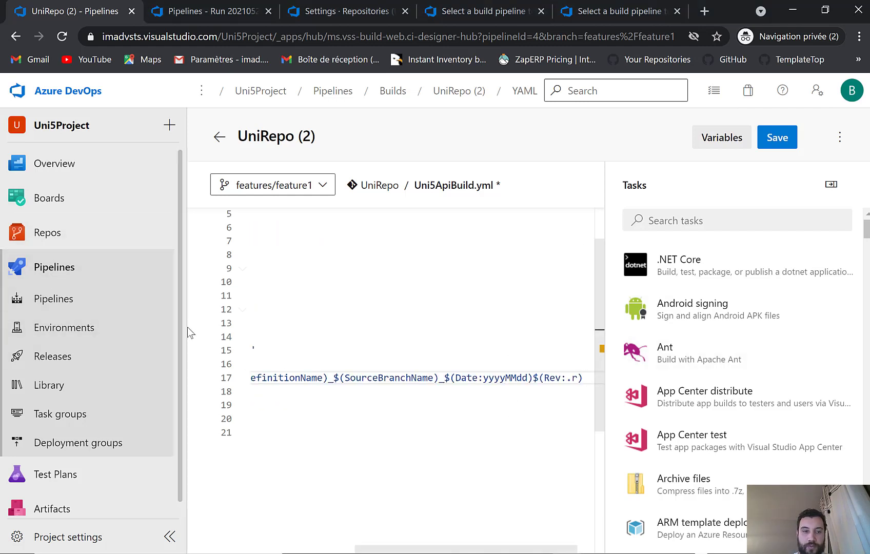
Examine the full run name expression through its $(Rev:.r) ending, and the vmImage setting of the pool.
left_click_drag(371, 546, 241, 544)
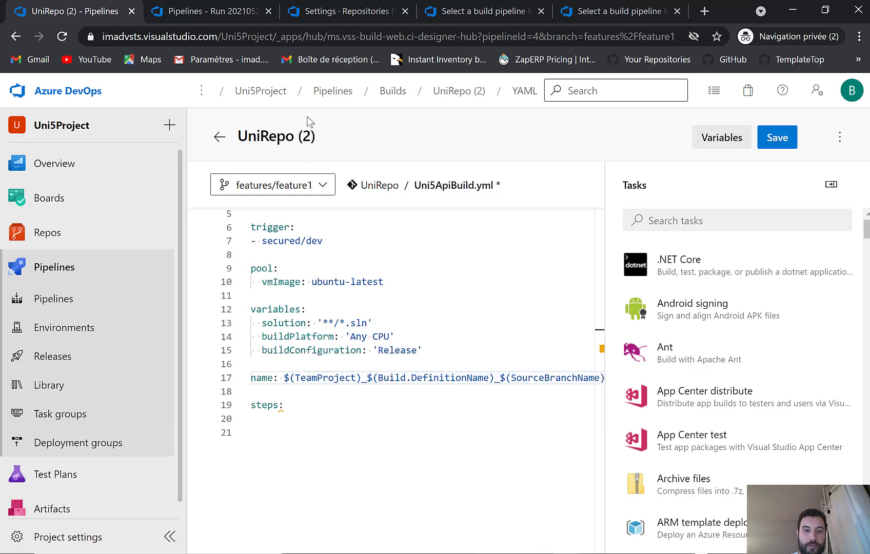
left_click_drag(344, 543, 407, 540)
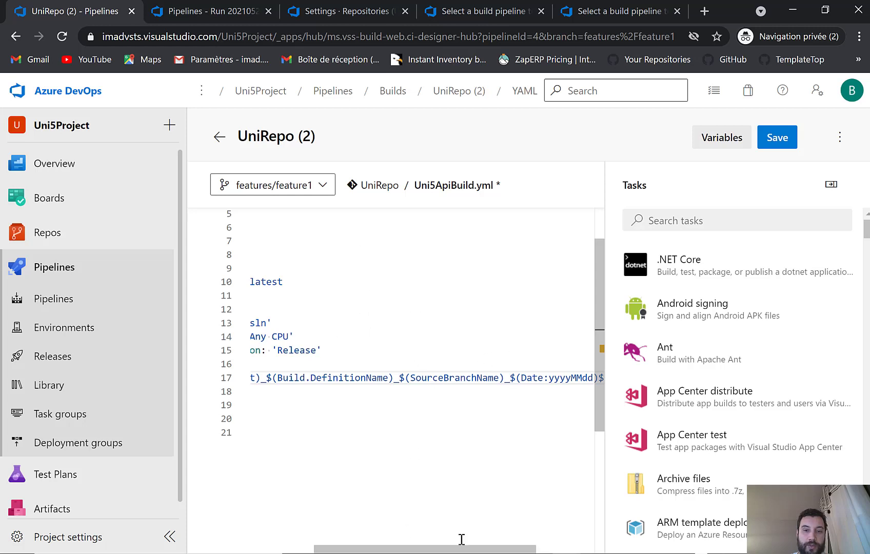
left_click_drag(438, 542, 495, 543)
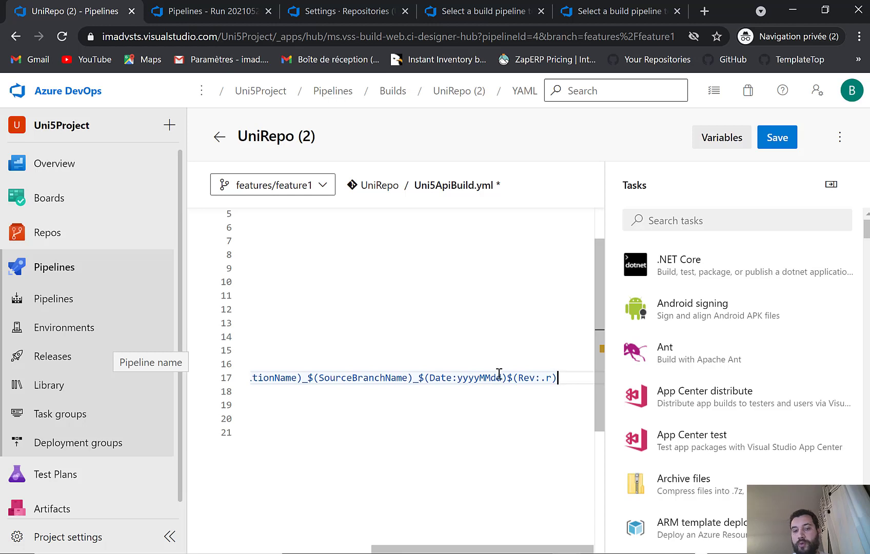
left_click_drag(509, 378, 559, 378)
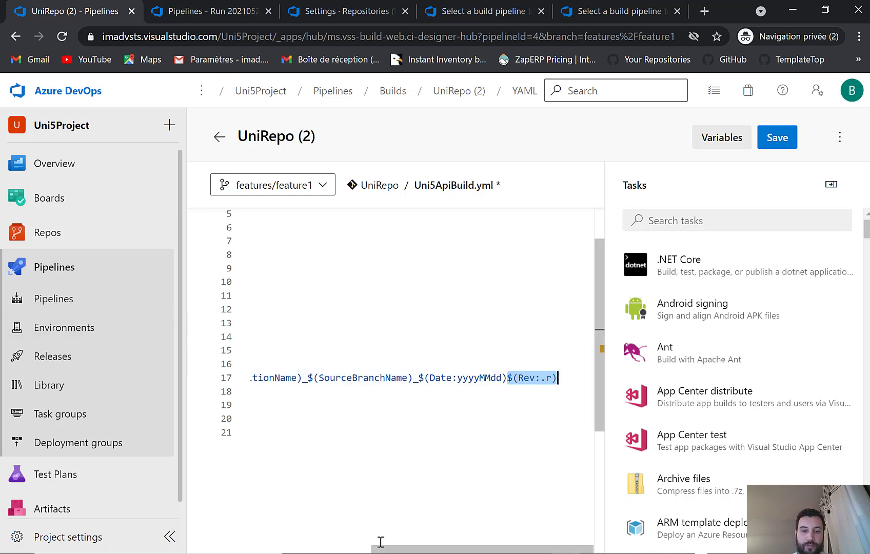
left_click_drag(392, 549, 249, 540)
left_click(267, 387)
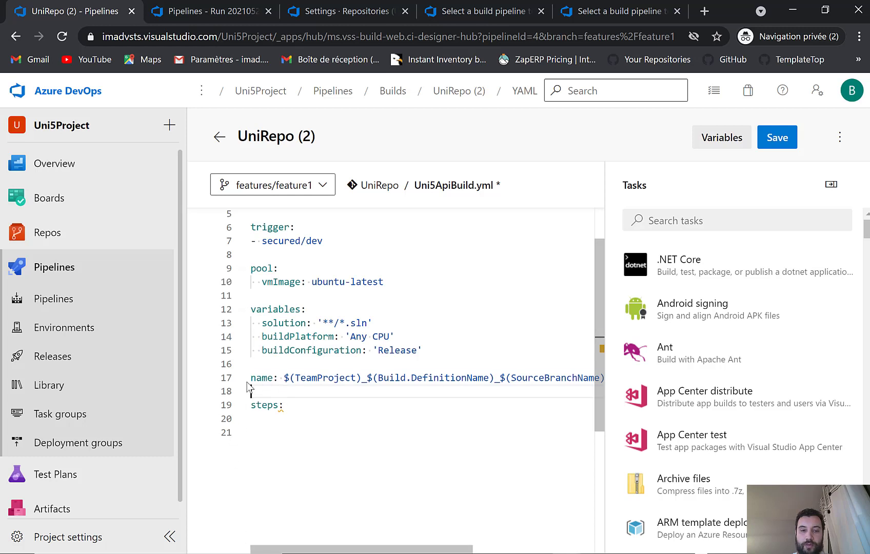
left_click_drag(267, 388, 246, 383)
left_click(311, 410)
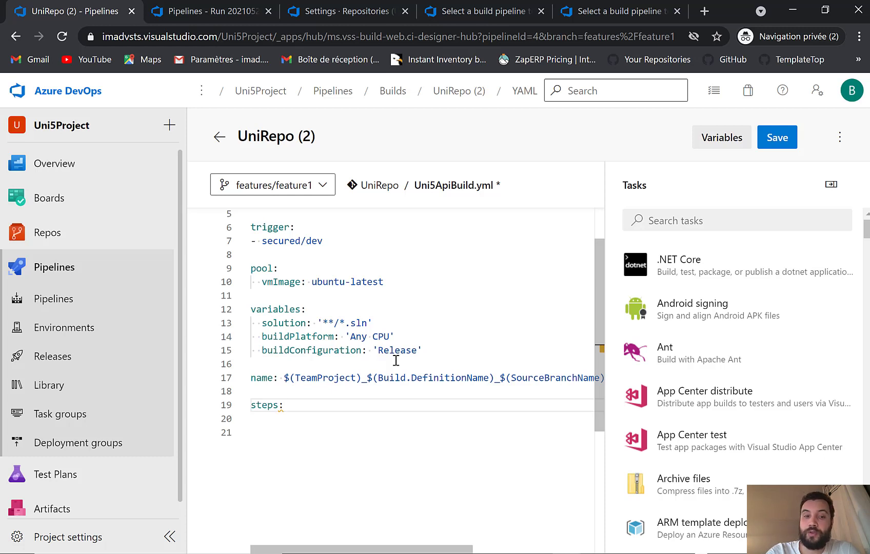
left_click_drag(386, 281, 307, 285)
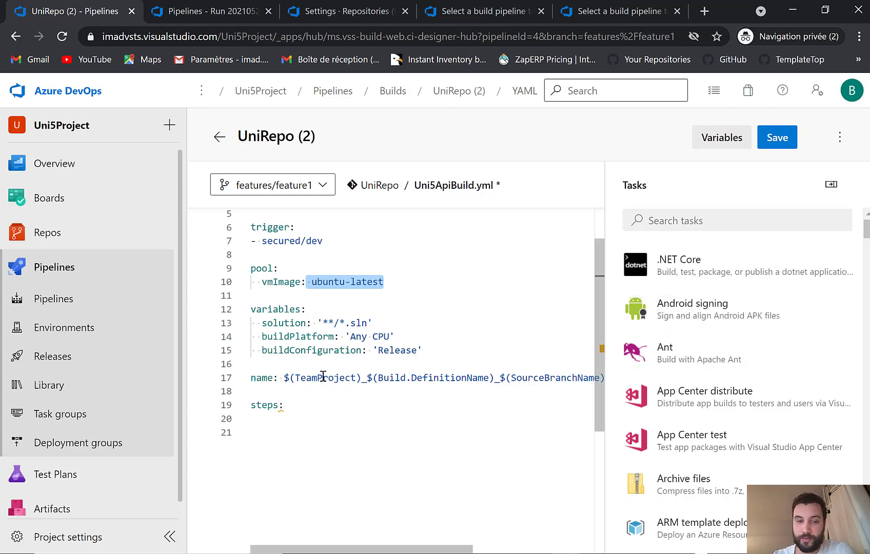
Search the task list for nuget and open the NuGet task's settings for the empty line below steps.
left_click(315, 419)
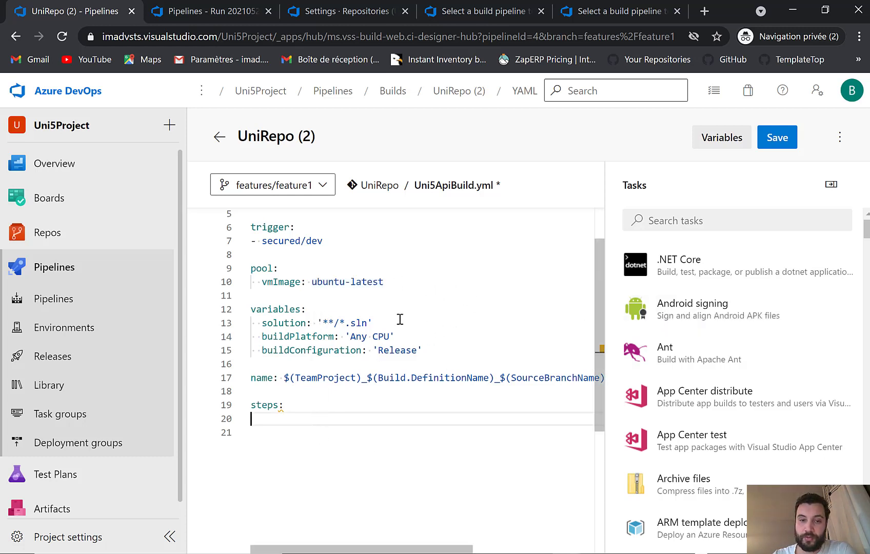
left_click(734, 226)
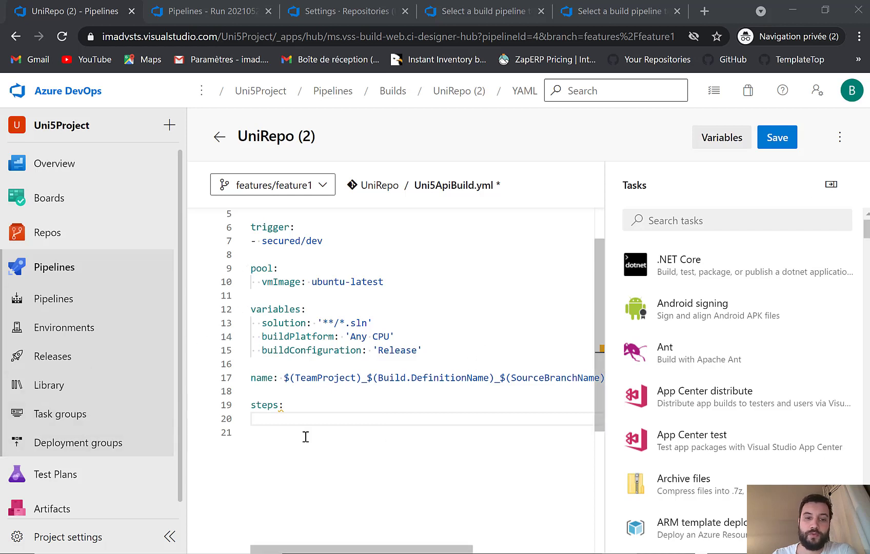
left_click(292, 419)
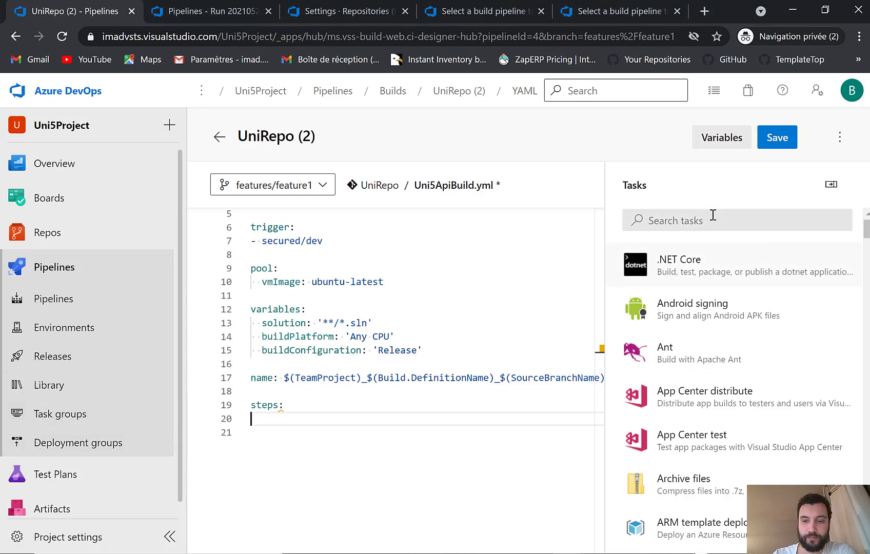
left_click(693, 224)
type("nuget")
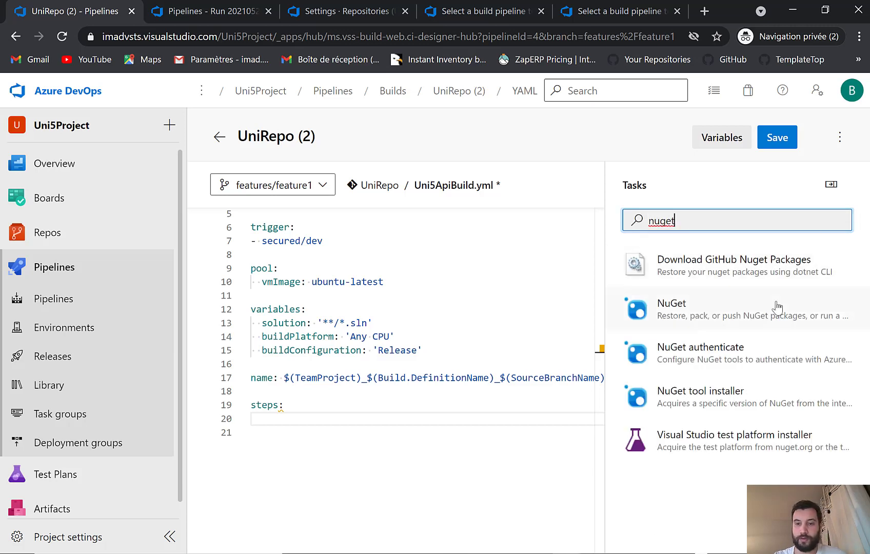
left_click(772, 308)
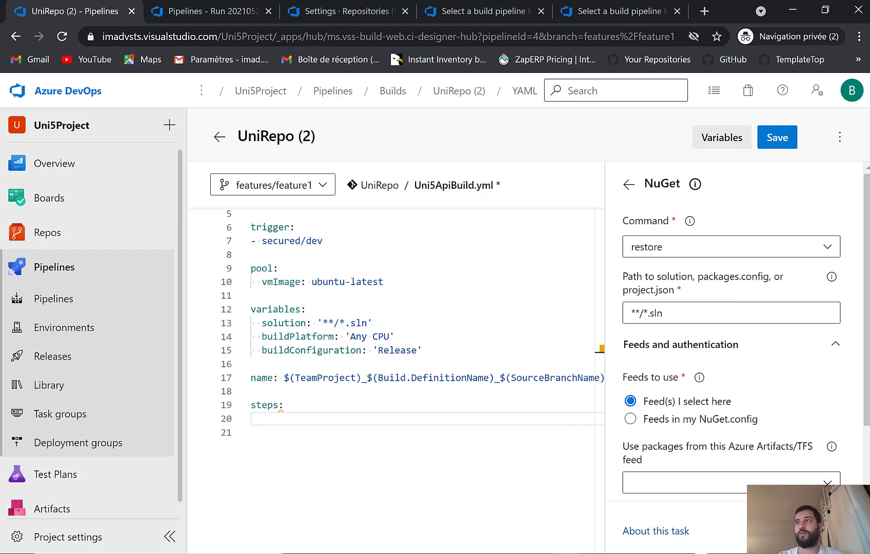
Set the NuGet restore task's solution path to $(solution), copying the variable name from the YAML.
key("alt+Tab")
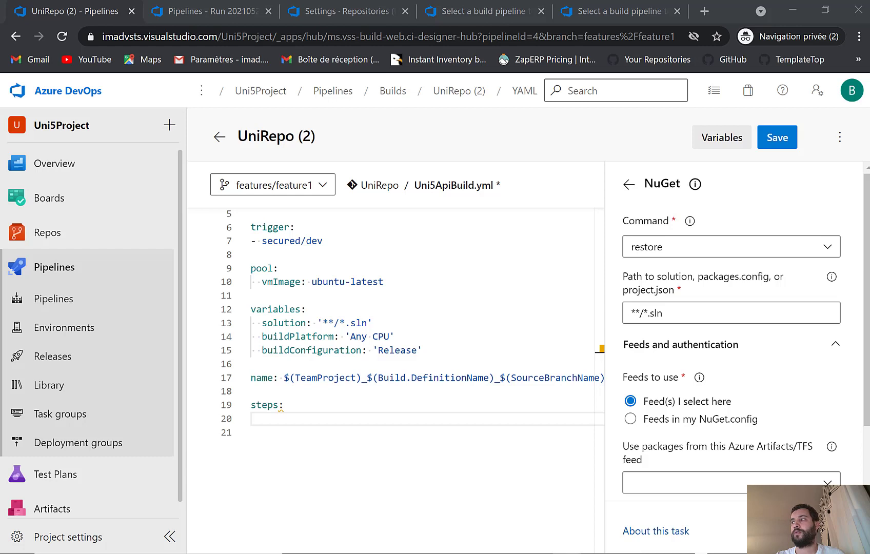
left_click(663, 317)
left_click_drag(693, 313, 624, 313)
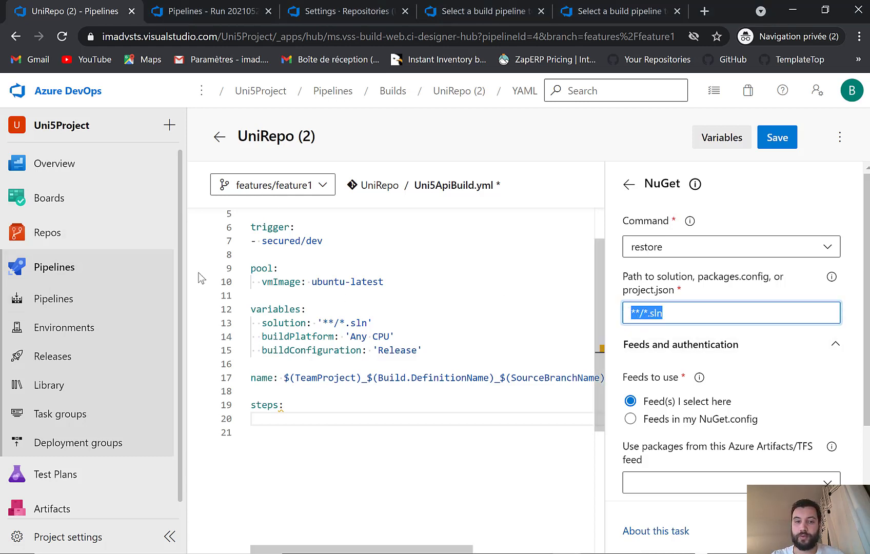
scroll(379, 271, "up", 2)
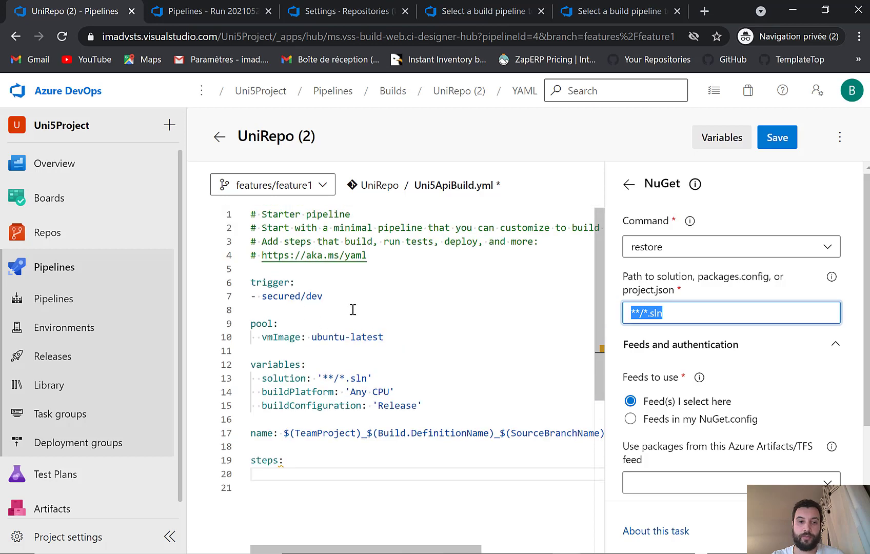
left_click_drag(307, 378, 262, 379)
key("ctrl+c")
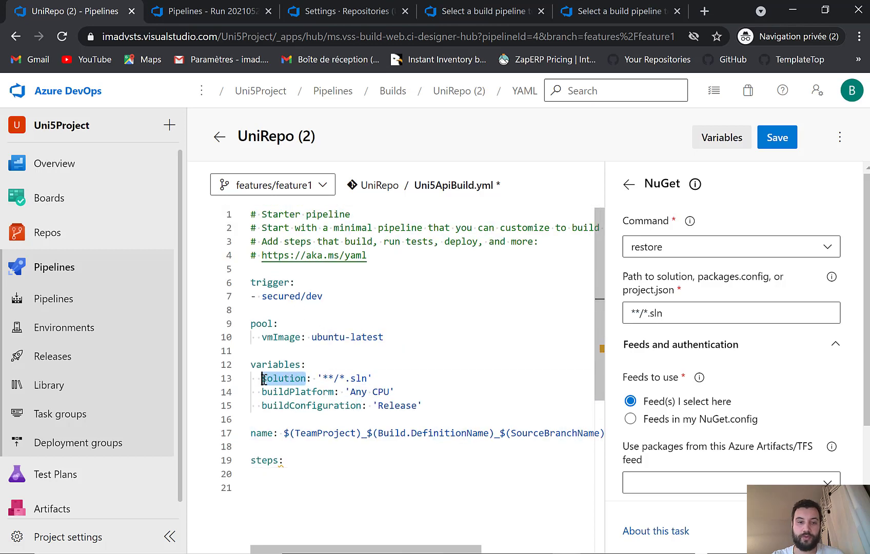
left_click_drag(684, 311, 600, 307)
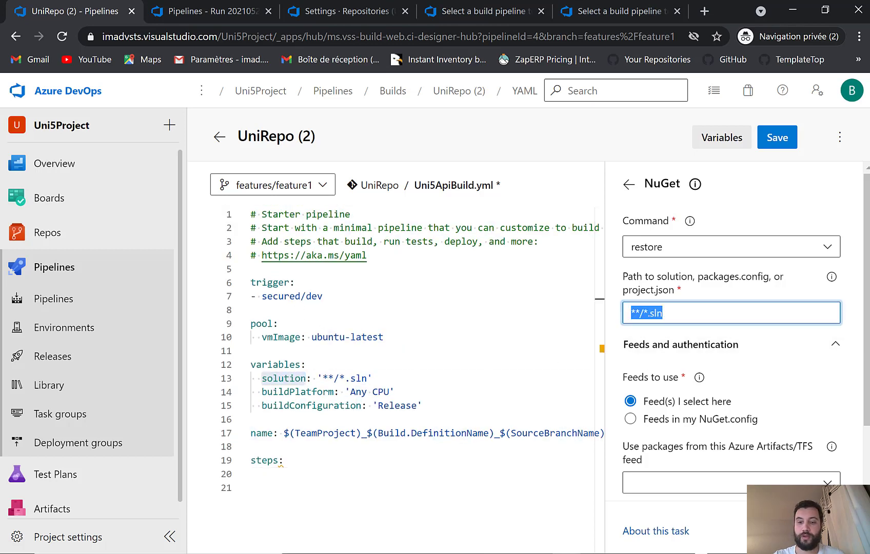
type("$()")
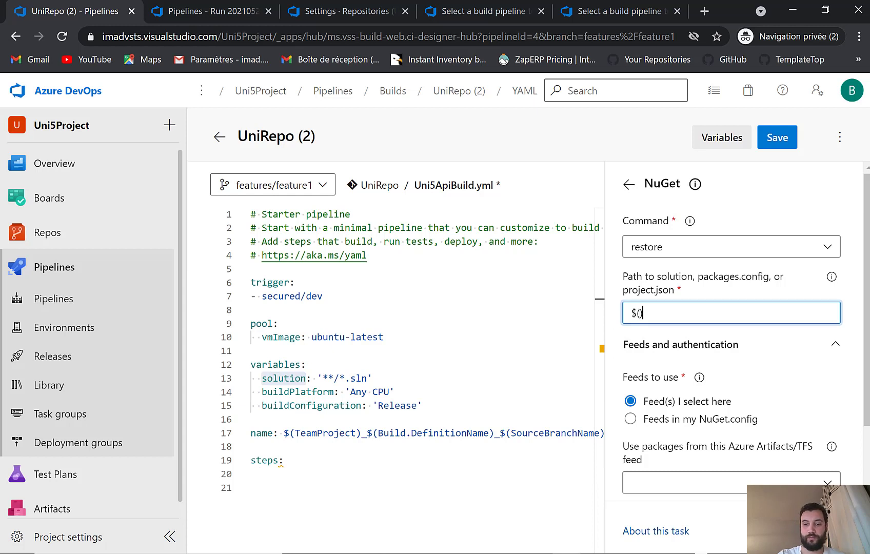
key("ctrl+v")
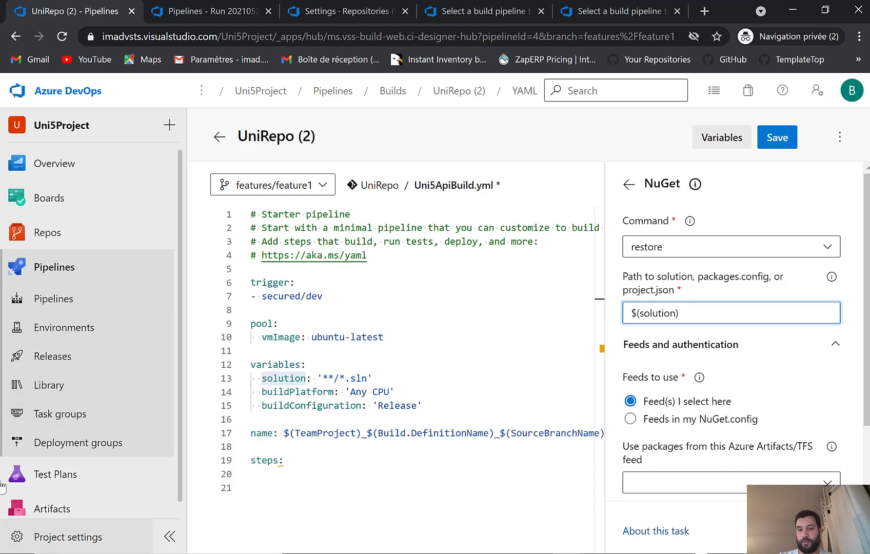
Try to add the configured NuGet restore task to the YAML, and undo its insertion over the solution variable.
scroll(743, 400, "down", 1)
scroll(742, 400, "down", 2)
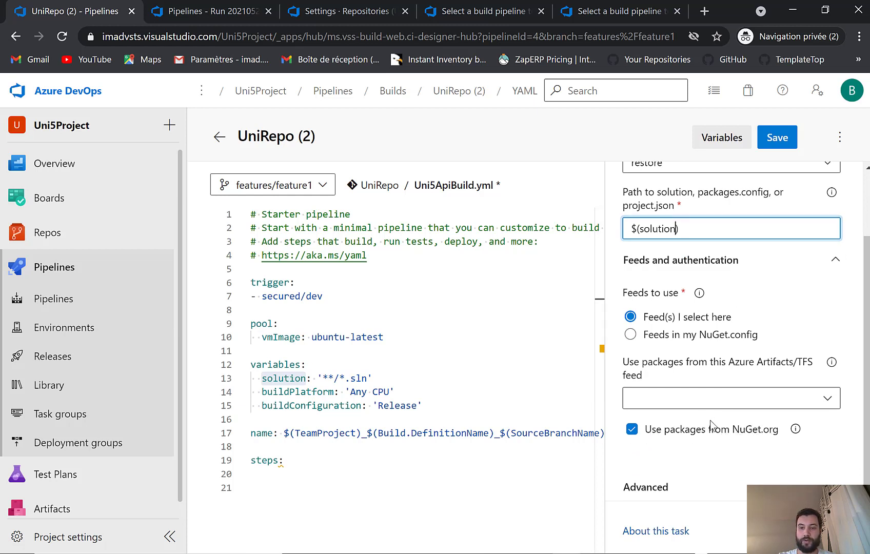
left_click(824, 531)
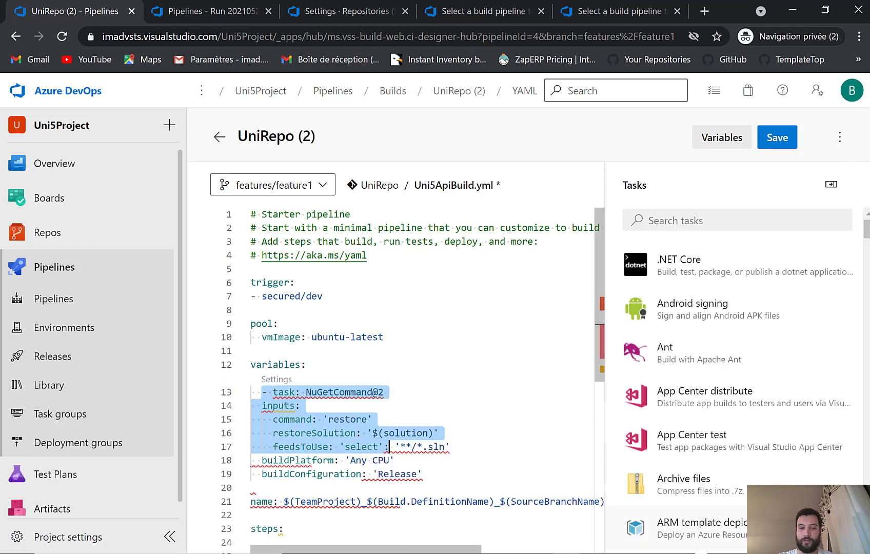
scroll(439, 387, "down", 4)
scroll(440, 386, "up", 3)
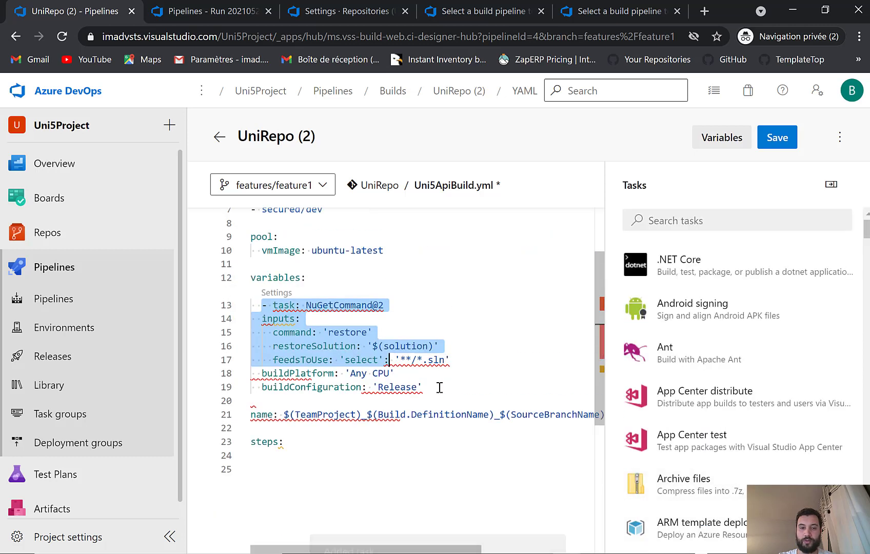
scroll(436, 391, "up", 1)
key("ctrl+z")
Insert an extra empty line below the steps: line.
left_click(337, 405)
left_click(703, 218)
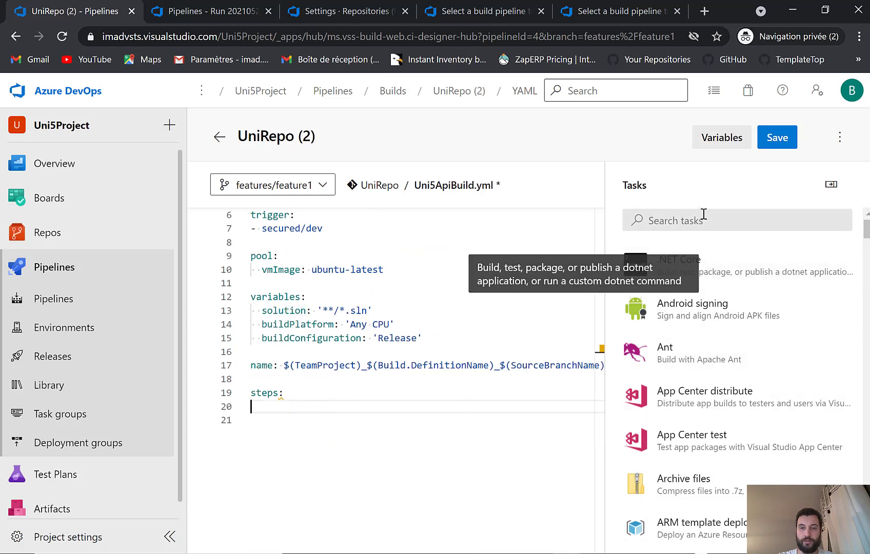
left_click(315, 389)
key("Return")
key("ctrl+space")
key("Return")
key("BackSpace")
key("BackSpace")
key("BackSpace")
key("BackSpace")
key("BackSpace")
key("BackSpace")
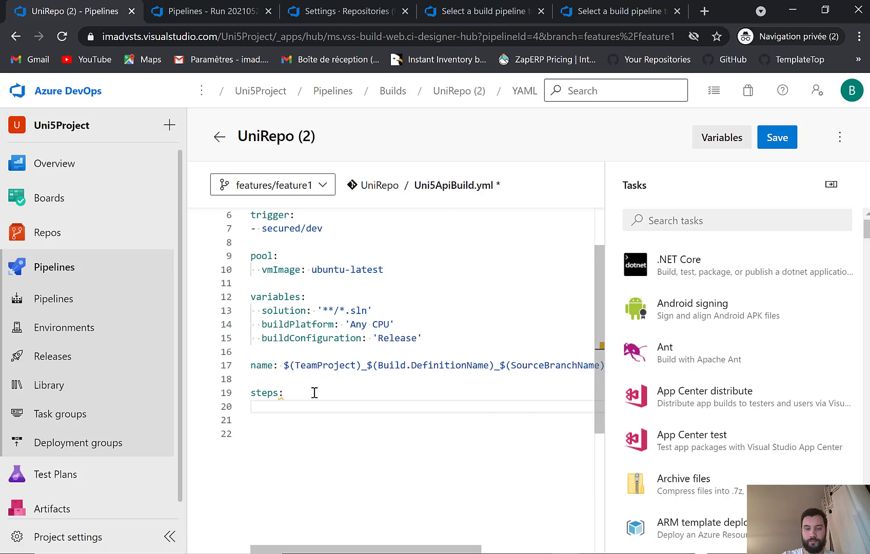
Write a -task line under steps, leaving one empty line between them.
key("Return")
key("ctrl+space")
type("-ta")
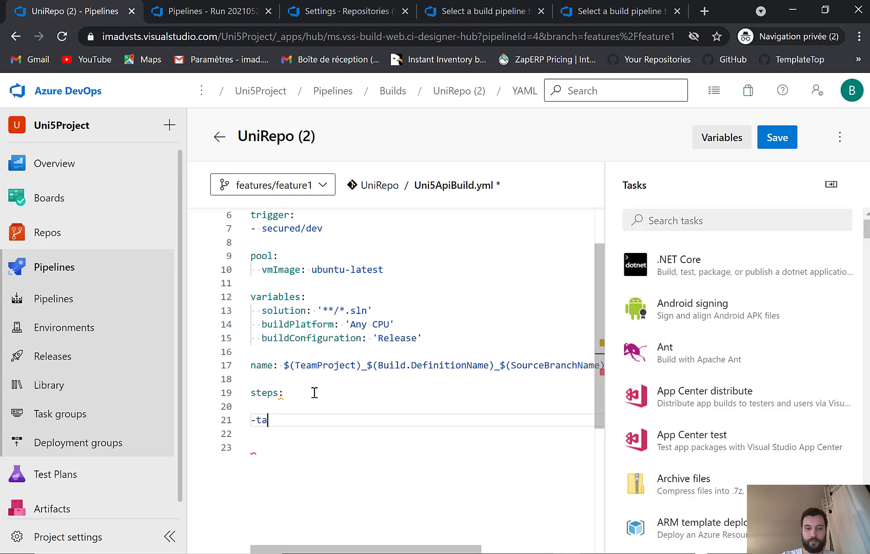
type("sk")
Find the NuGet task and add it under steps with the restore command and the solution path $(solution).
left_click(688, 221)
type("nu")
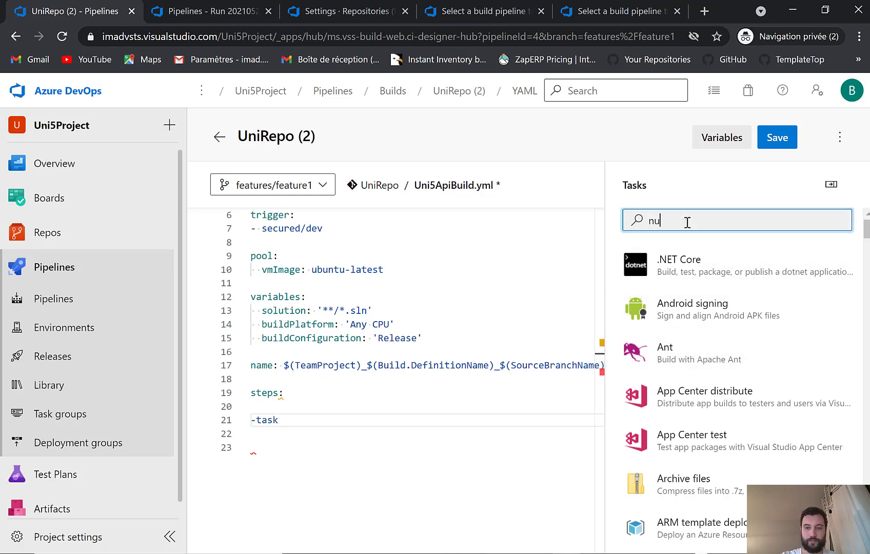
type("get")
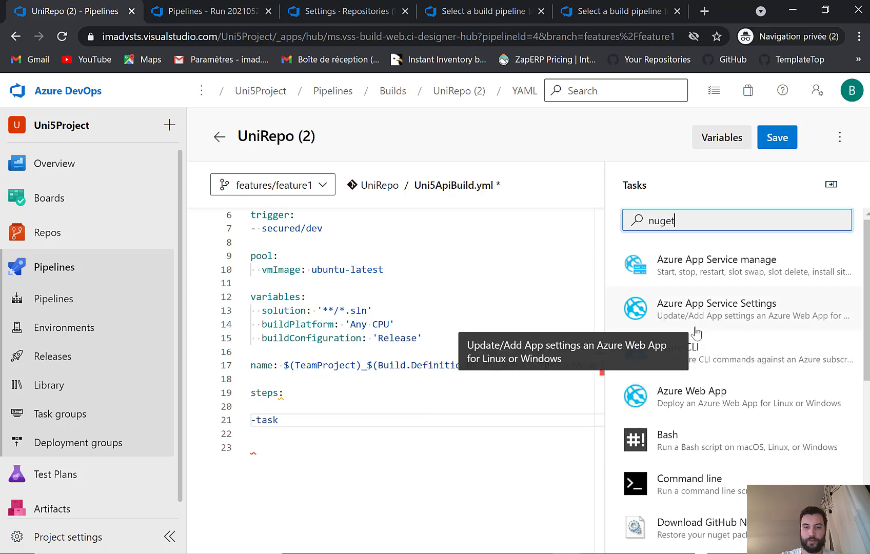
left_click(694, 306)
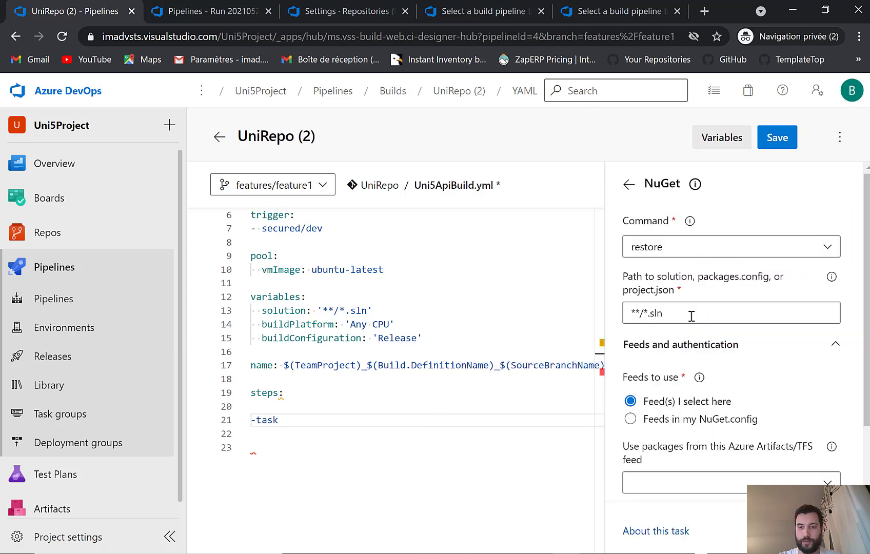
left_click_drag(681, 313, 543, 311)
type("()")
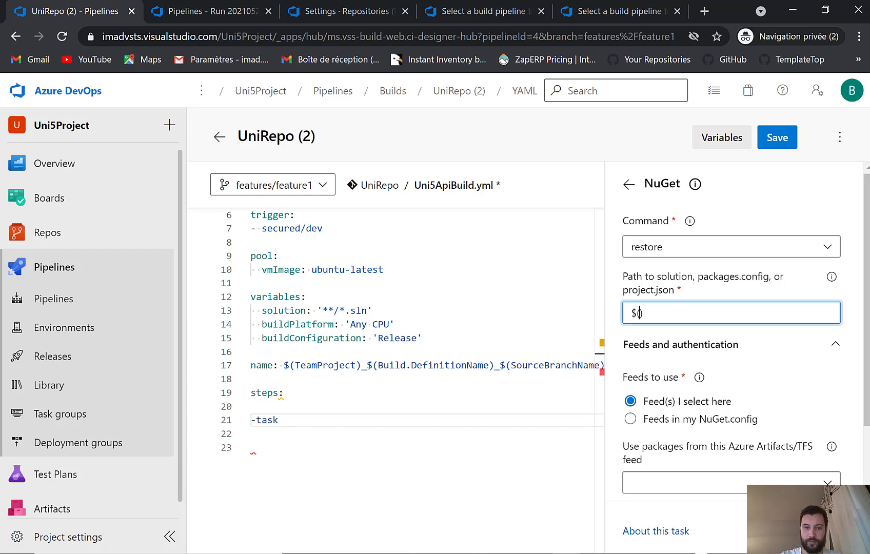
type("solution")
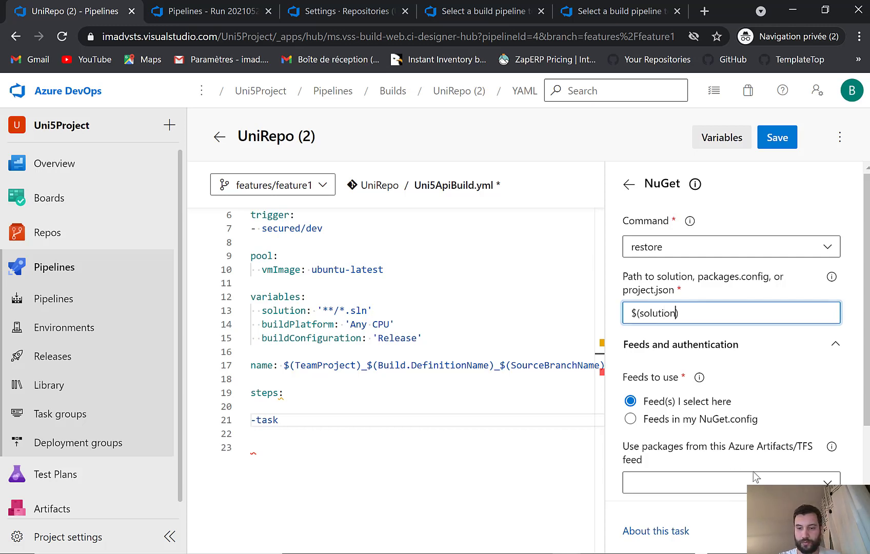
scroll(744, 466, "down", 2)
left_click(831, 531)
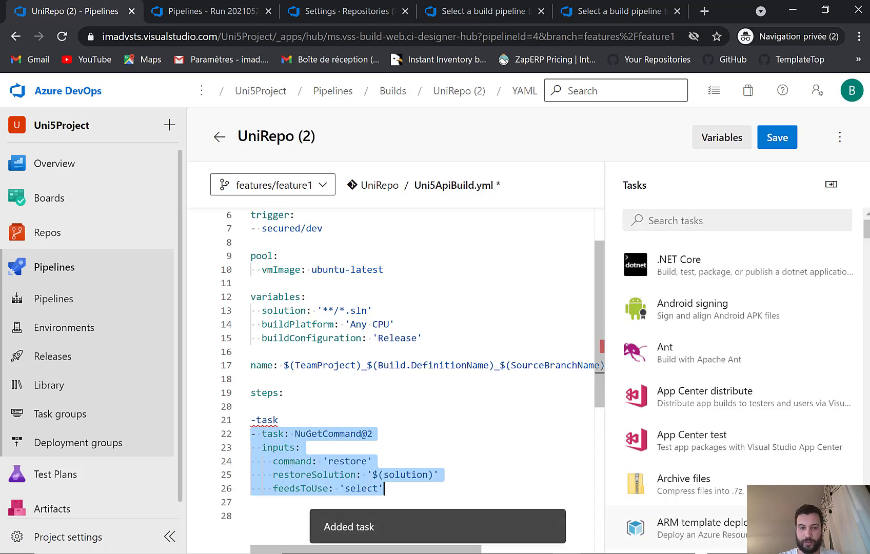
Delete the stray -task line directly above the NuGetCommand@2 task.
left_click(287, 421)
left_click_drag(279, 420, 214, 431)
key("BackSpace")
key("BackSpace")
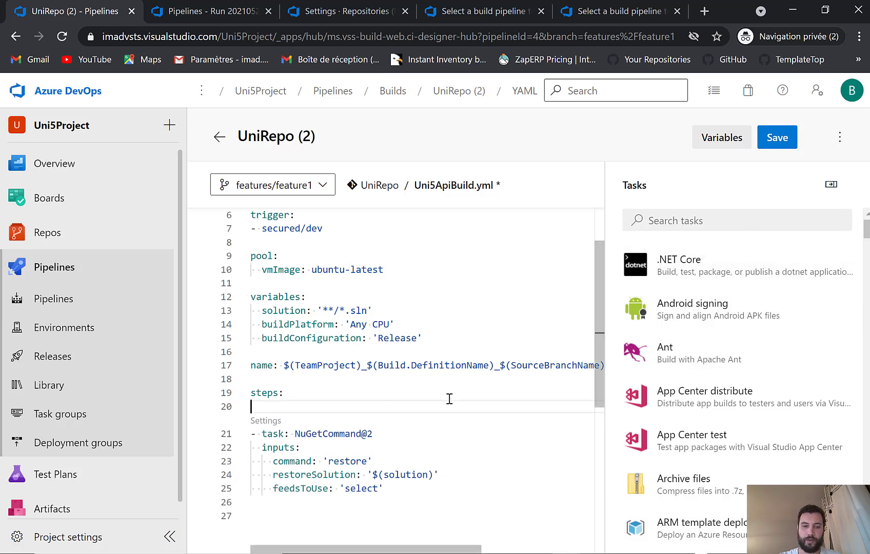
Delete the feedsToUse: 'select' entry from the inputs of the NuGetCommand@2 task.
scroll(466, 323, "down", 3)
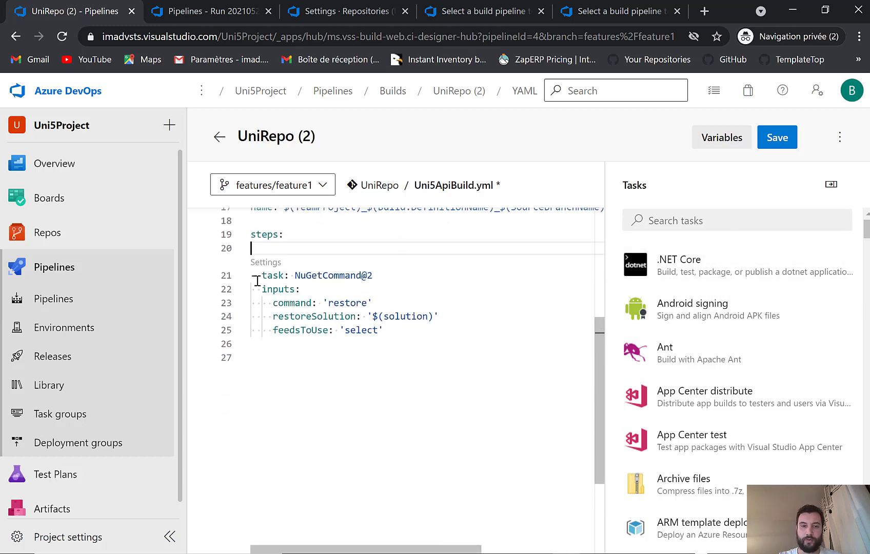
left_click(404, 331)
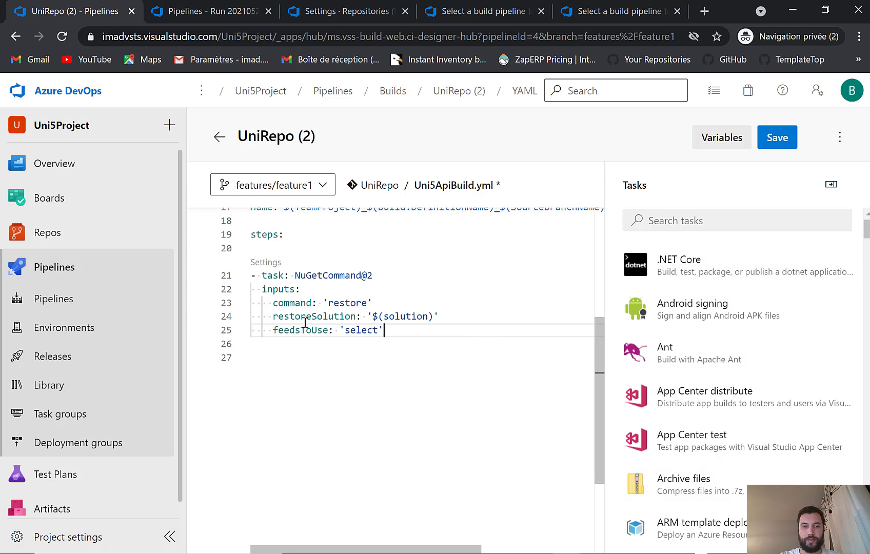
left_click_drag(399, 325, 202, 332)
key("BackSpace")
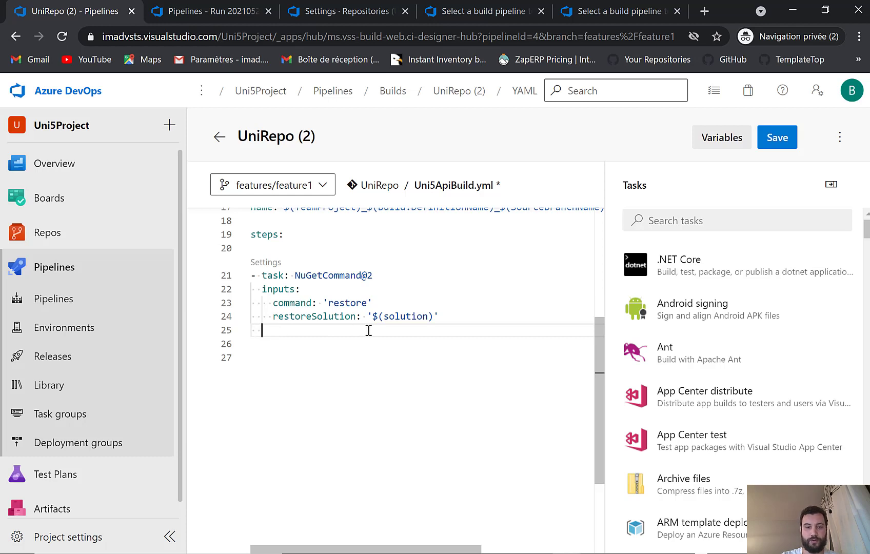
Add a displayName of 'Restore Nuget package' to the NuGetCommand@2 task, aligned with its inputs key.
type("D")
key("BackSpace")
type("d")
key("Return")
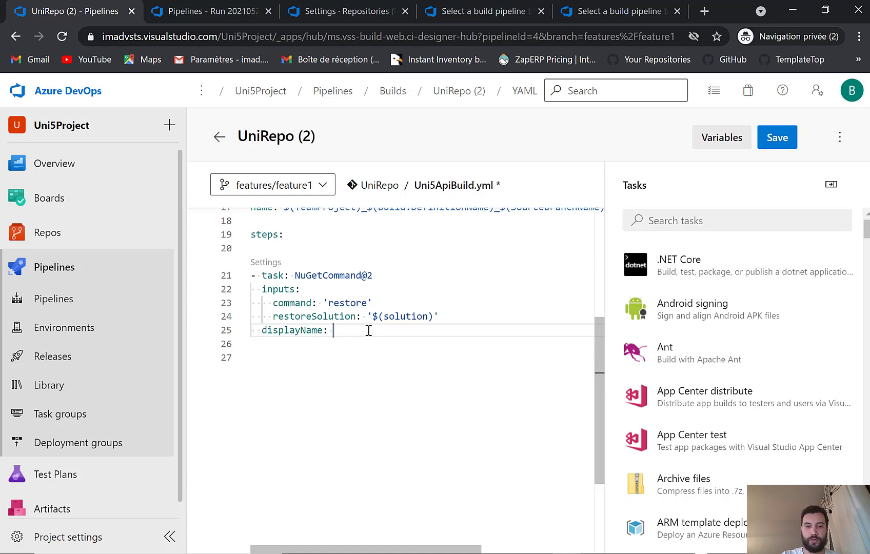
type("'Restore '")
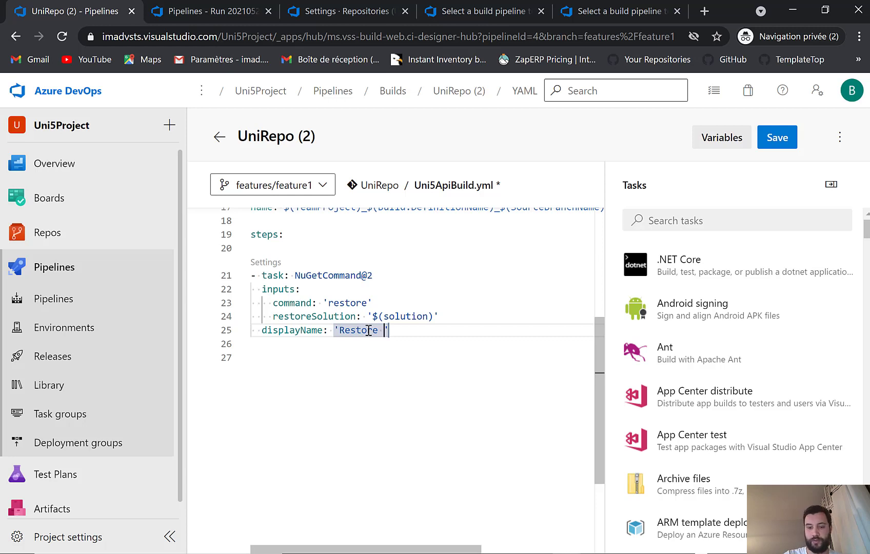
key("Left")
type("Nuget package")
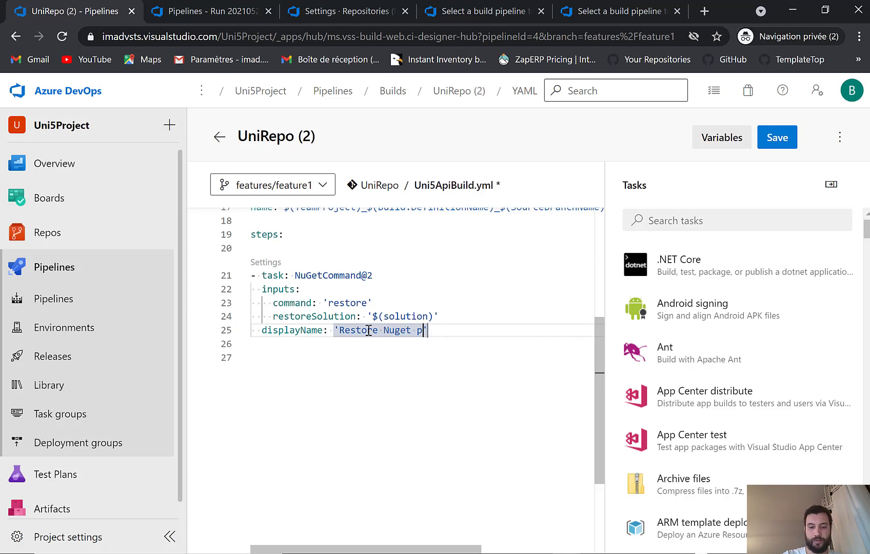
Add a .NET Core task on line 27, below the NuGet task, with the build command and the project path $(solution).
left_click(276, 366)
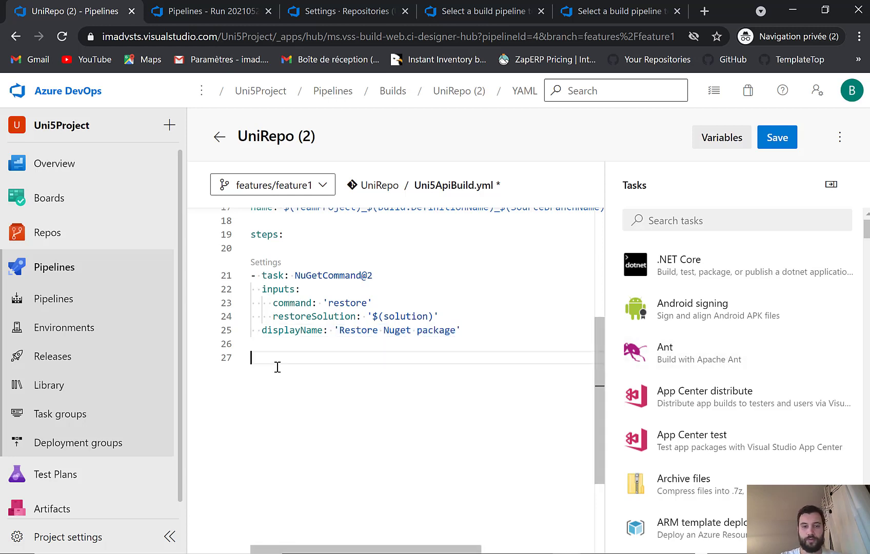
scroll(437, 321, "up", 2)
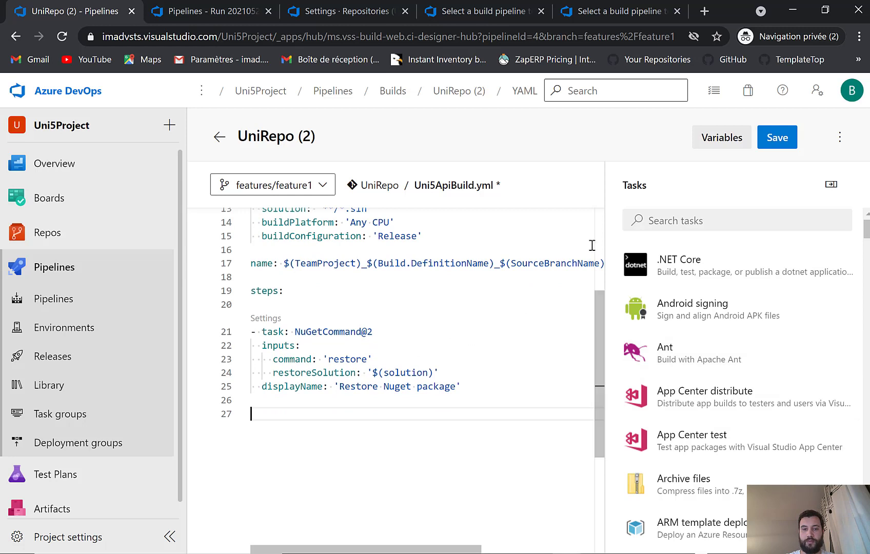
left_click(705, 265)
left_click(712, 310)
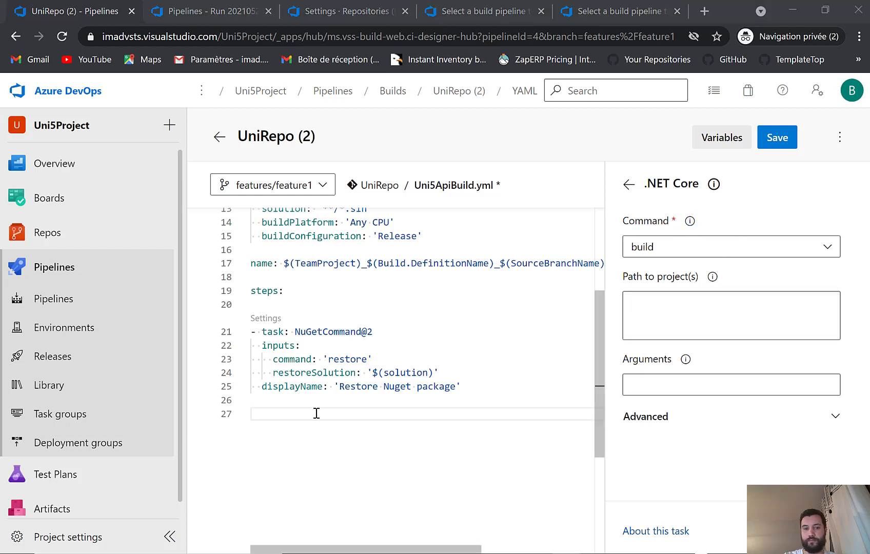
left_click(367, 382)
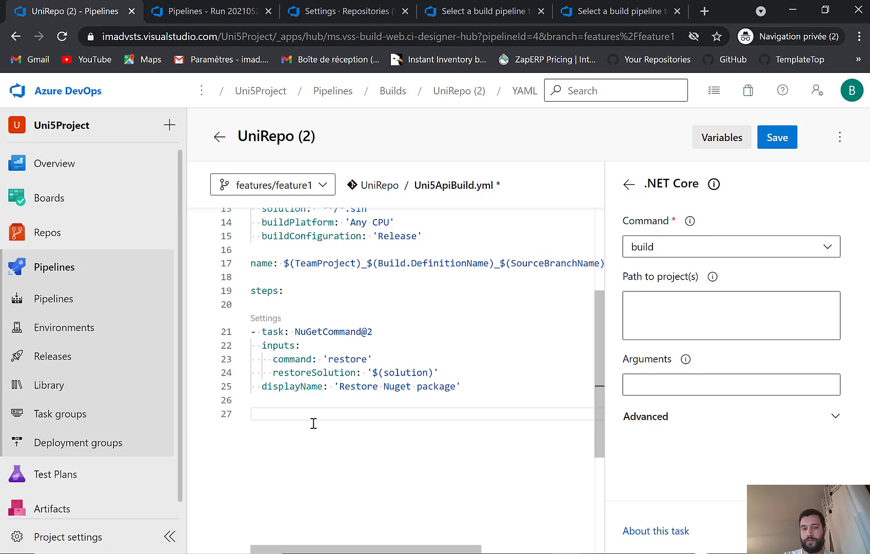
left_click(686, 297)
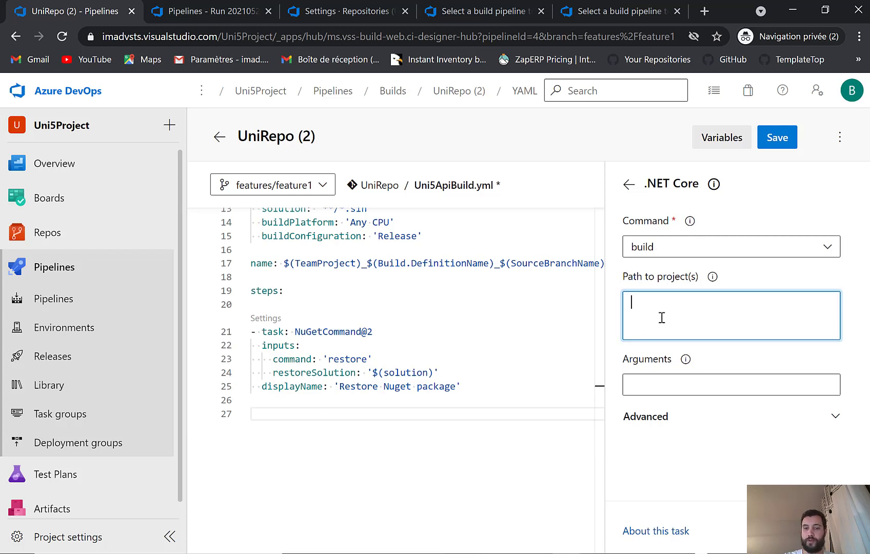
type("$()")
type("sol")
type("lution")
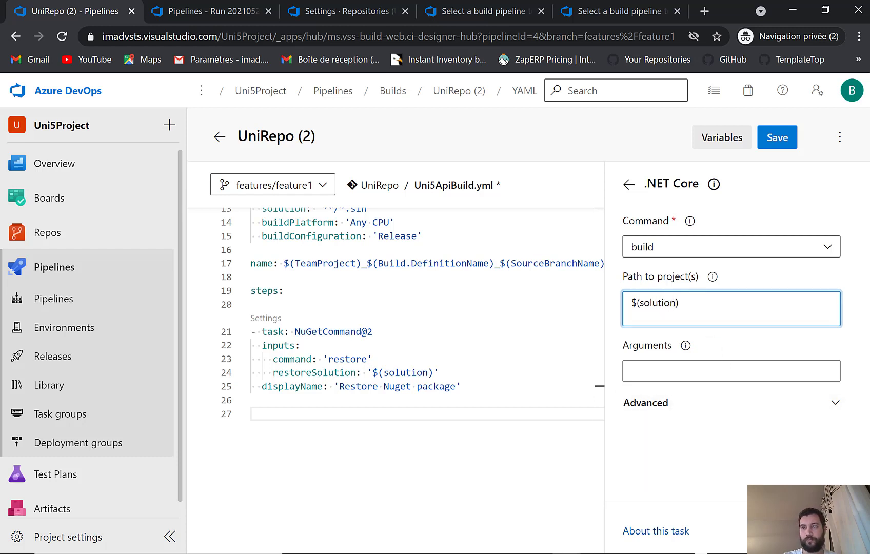
left_click(825, 531)
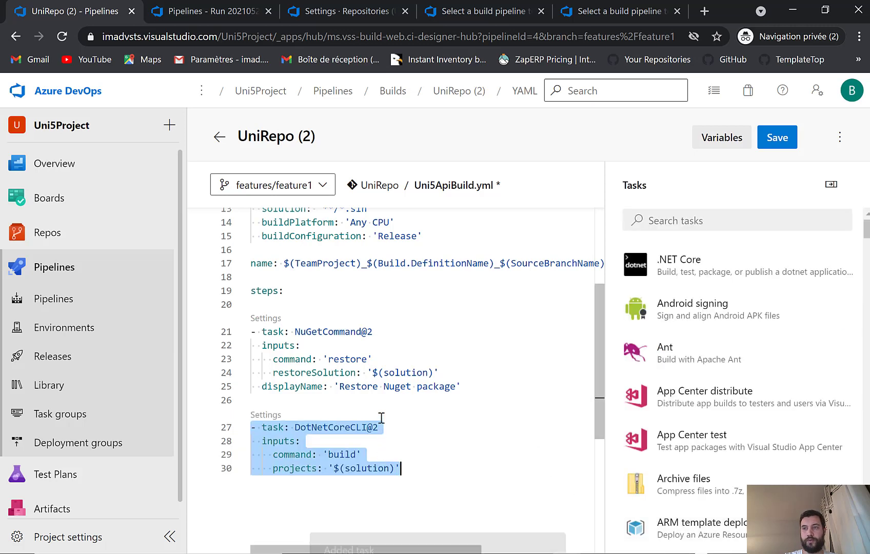
Add a displayName of 'Build project' to the DotNetCoreCLI@2 build task, aligned with its inputs key.
scroll(392, 390, "down", 2)
left_click(420, 406)
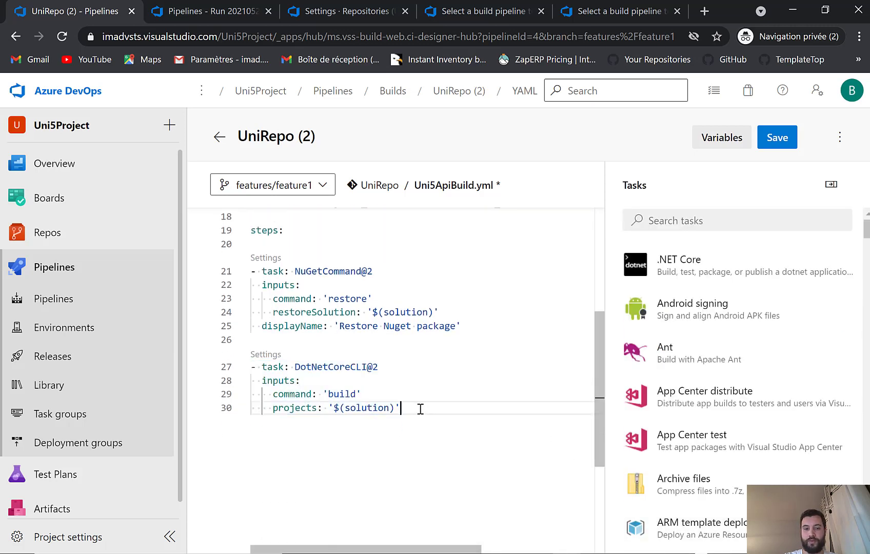
key("Return")
key("ctrl+space")
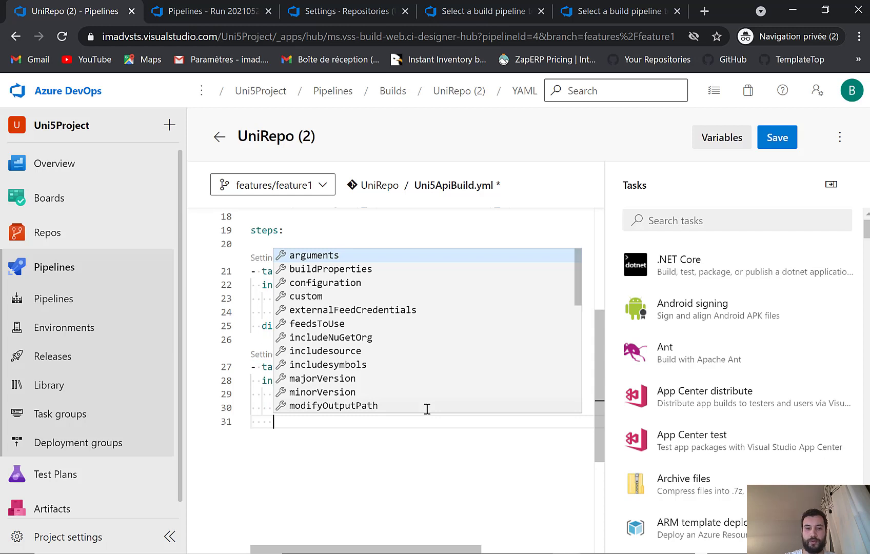
key("BackSpace")
type("dis")
key("Return")
type("'Build project")
left_click(448, 373)
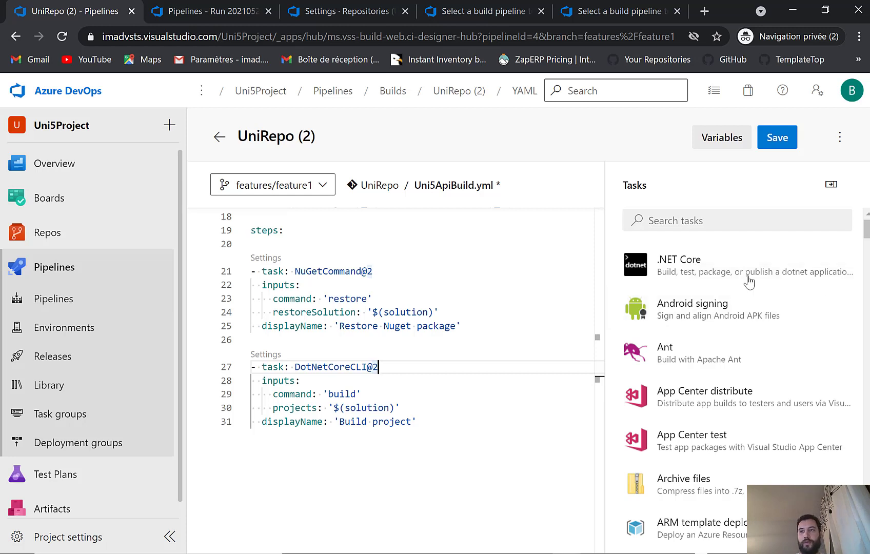
Add a second .NET Core task with the publish command and web project publishing on, one empty line below the build task.
left_click(442, 419)
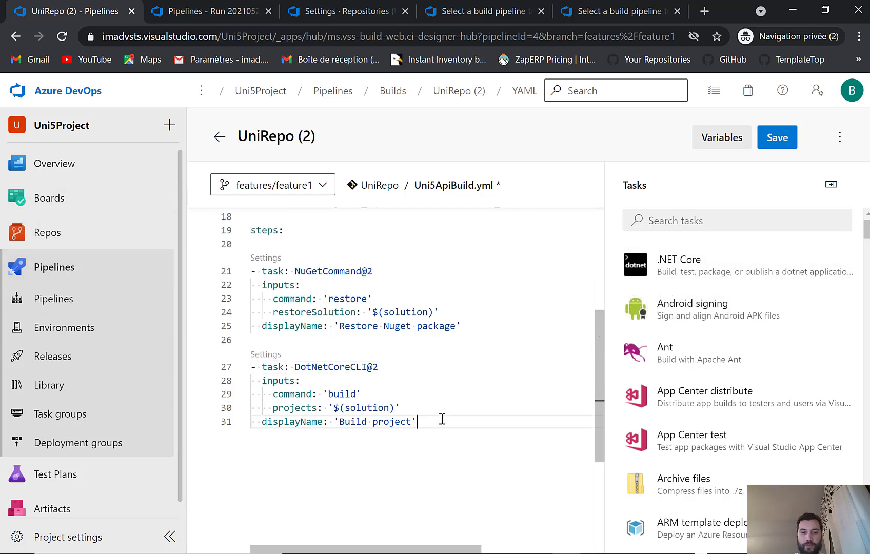
key("Return")
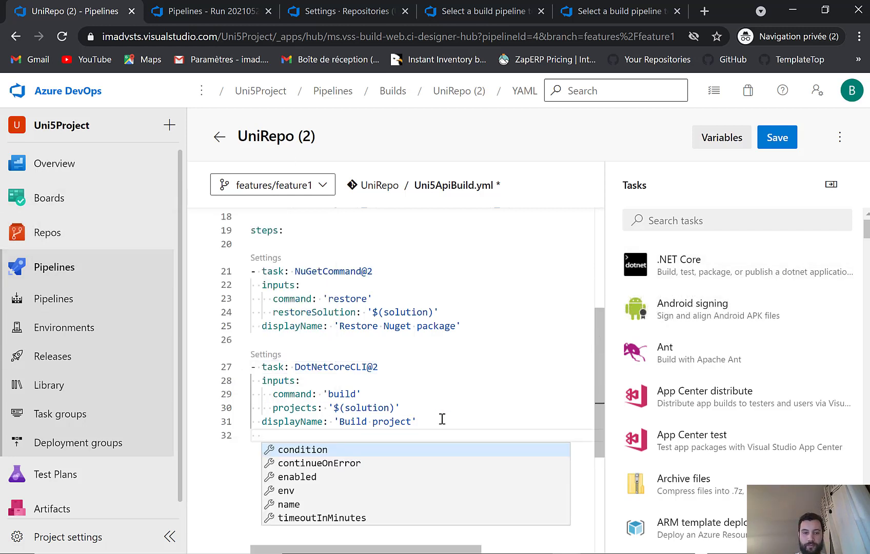
key("BackSpace")
key("Return")
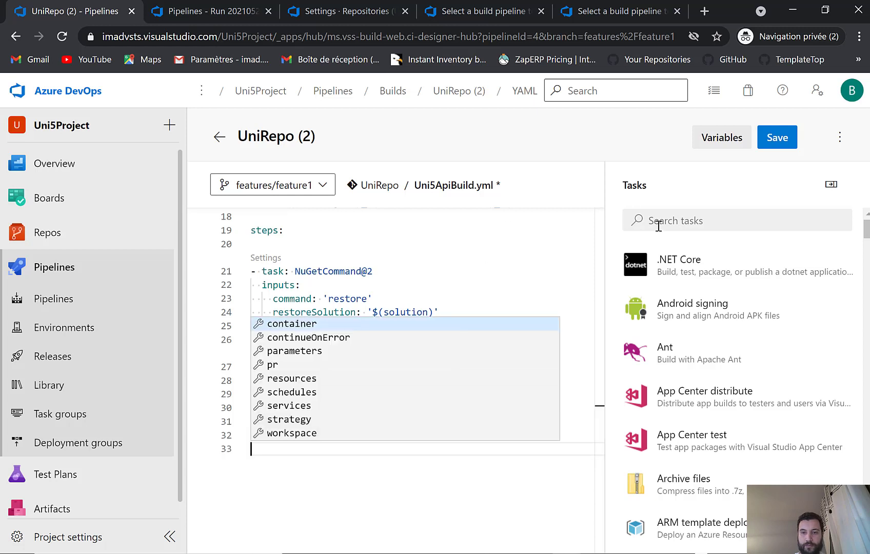
left_click(666, 261)
left_click(697, 251)
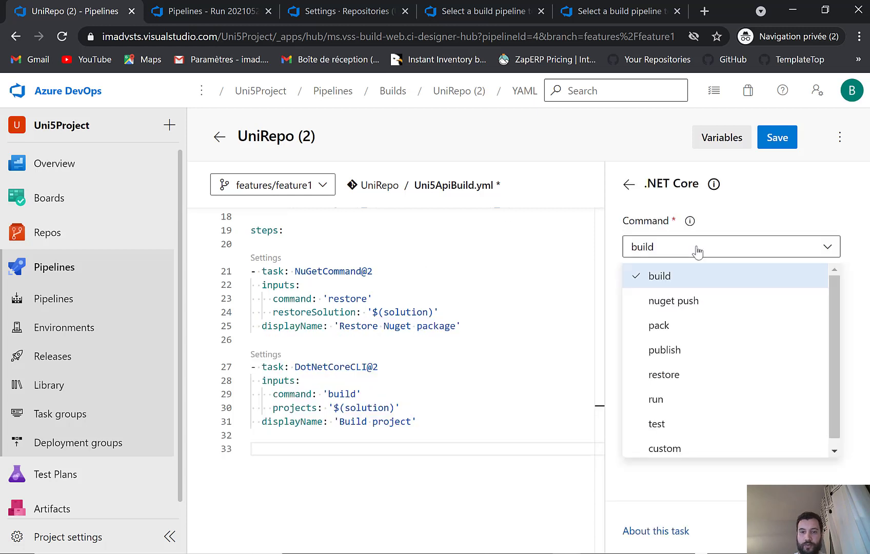
left_click(689, 351)
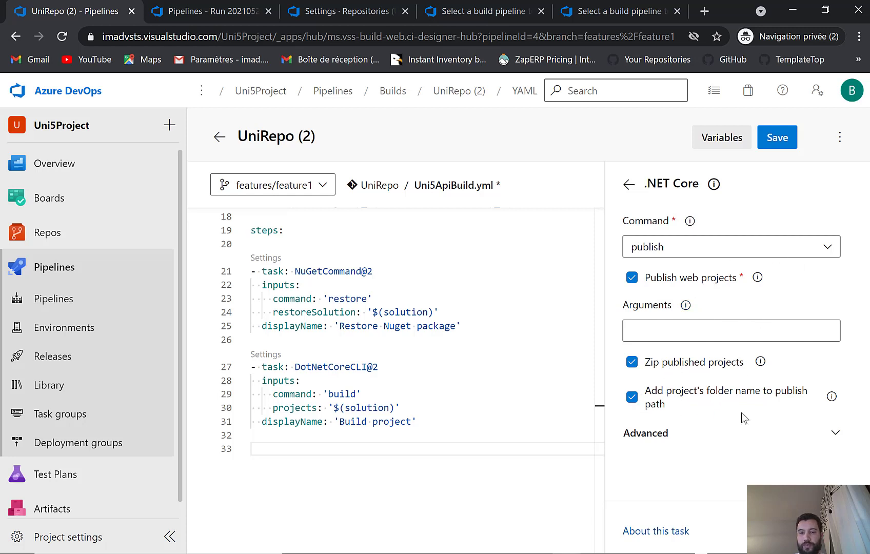
left_click(825, 531)
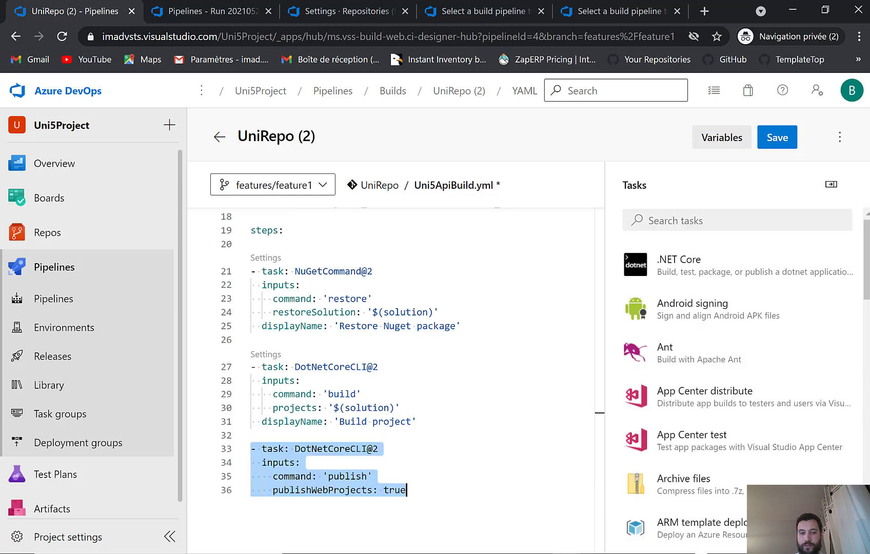
Reopen the settings of the DotNetCoreCLI@2 publish task and enter --configuration as its arguments.
left_click(441, 438)
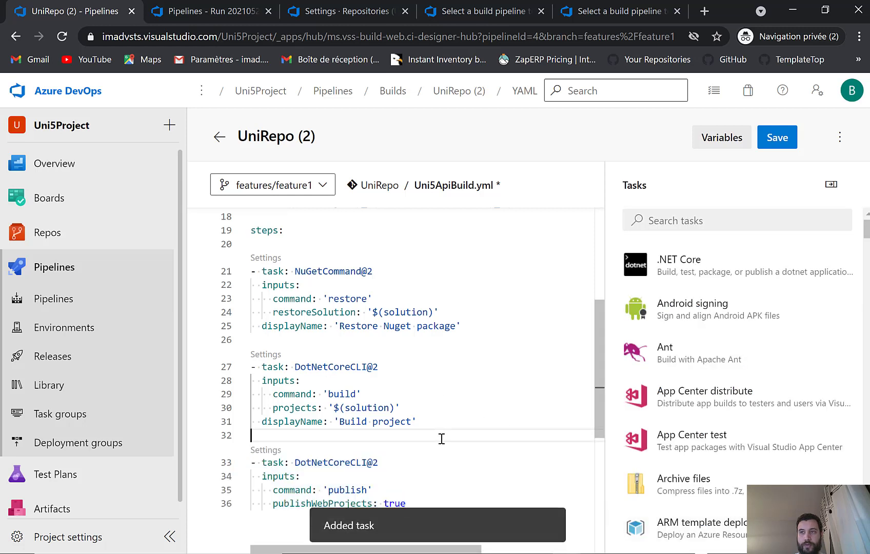
scroll(463, 349, "down", 2)
left_click(442, 400)
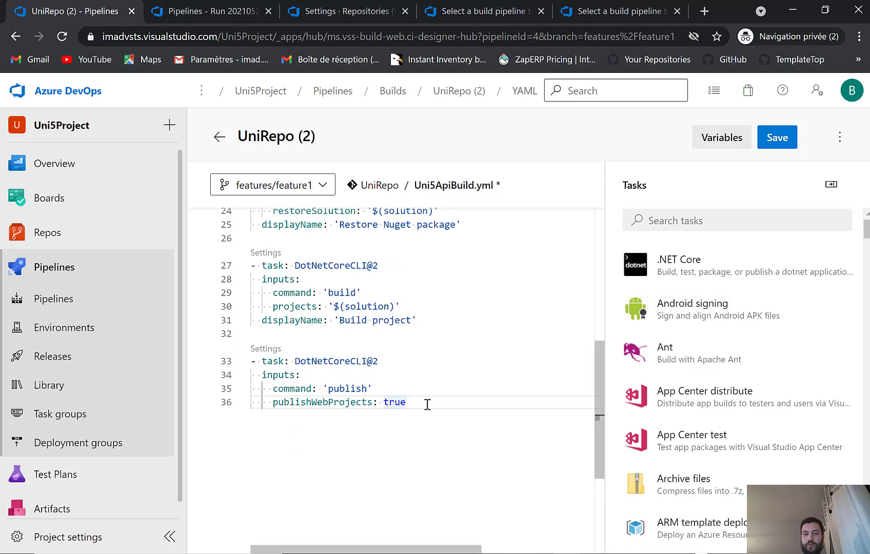
left_click(265, 349)
left_click(703, 334)
key("alt+Tab")
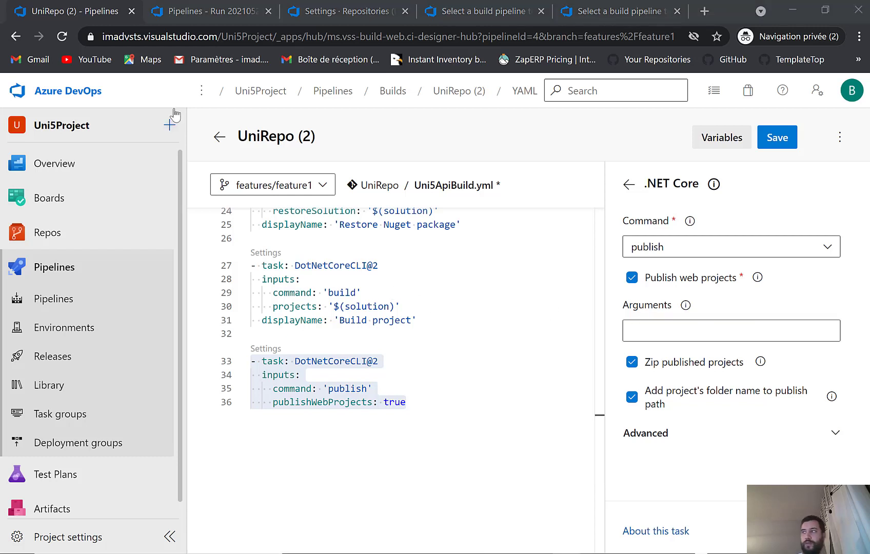
left_click(699, 334)
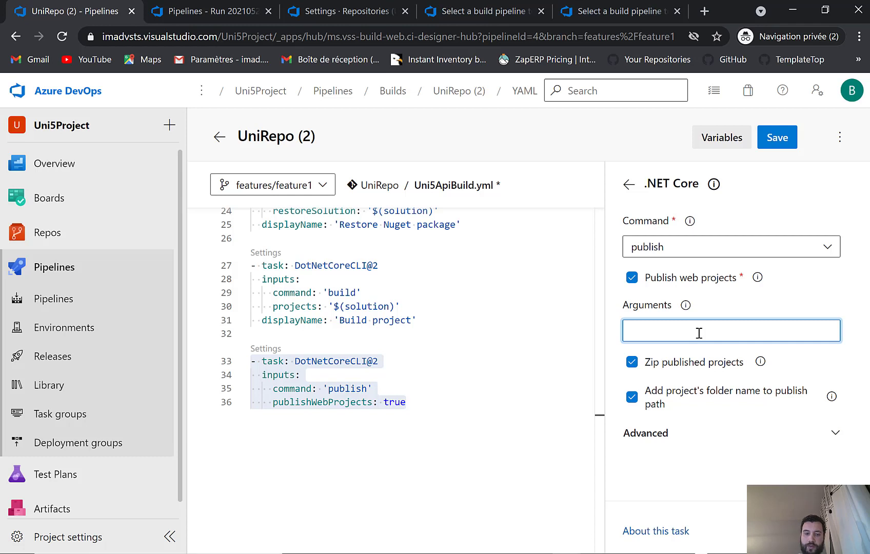
type("--configura")
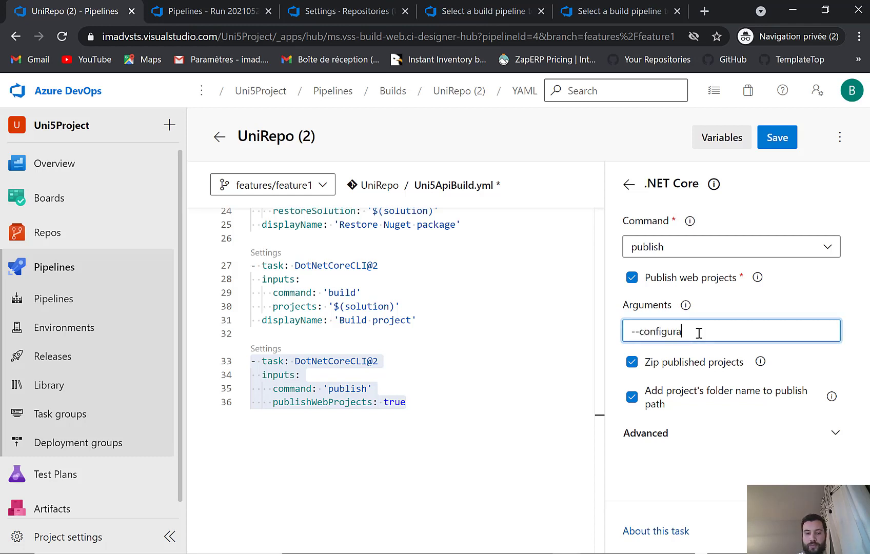
type("tion")
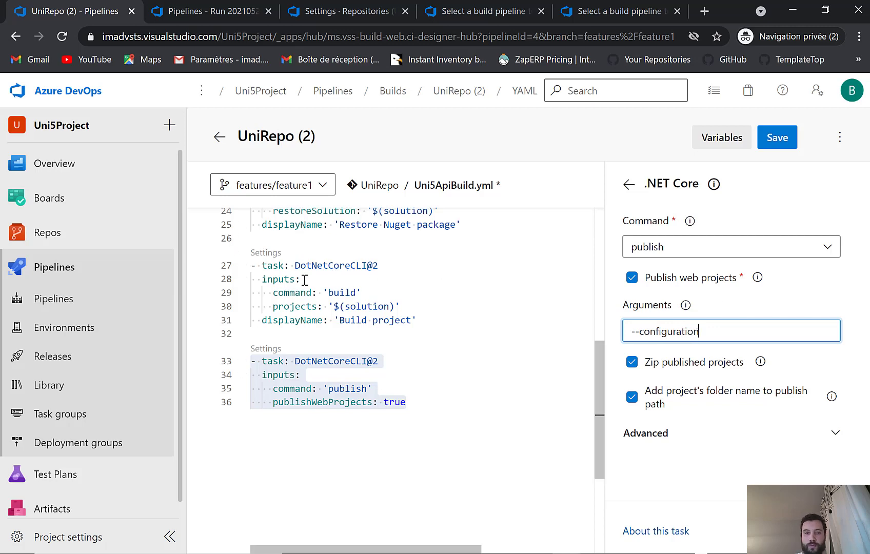
Copy the variable name buildConfiguration from line 15 of the pipeline's variables section.
scroll(307, 279, "up", 5)
scroll(306, 302, "up", 3)
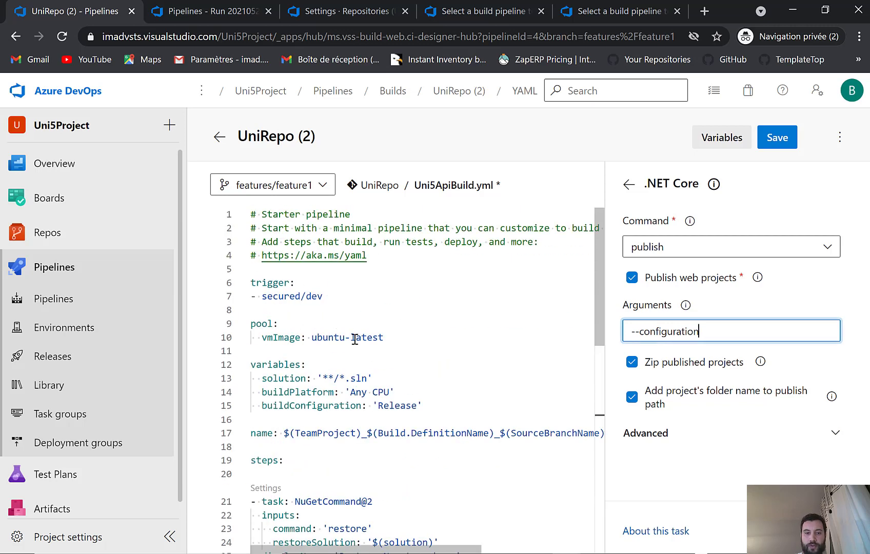
scroll(354, 339, "down", 4)
scroll(305, 337, "up", 3)
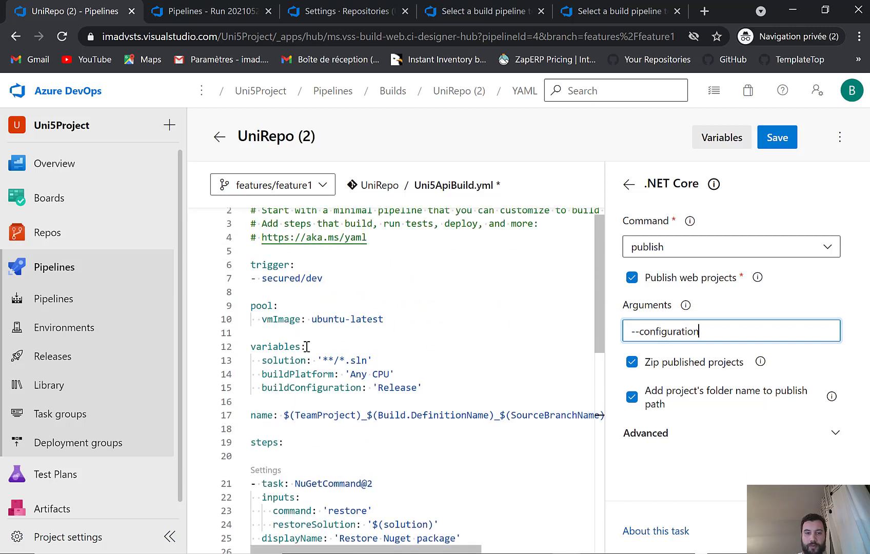
double_click(302, 388)
key("ctrl+c")
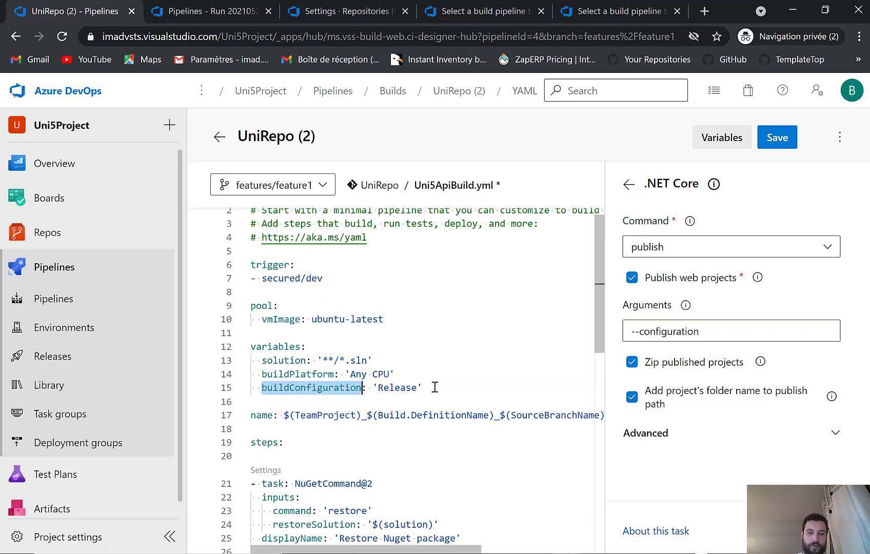
Complete the publish task's configuration argument so it reads --configuration $(buildConfiguration).
left_click(723, 333)
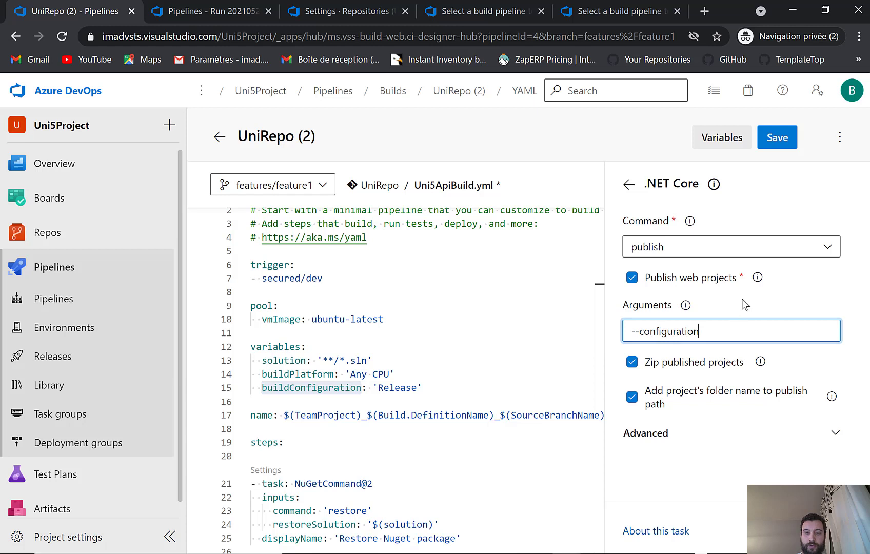
type("'")
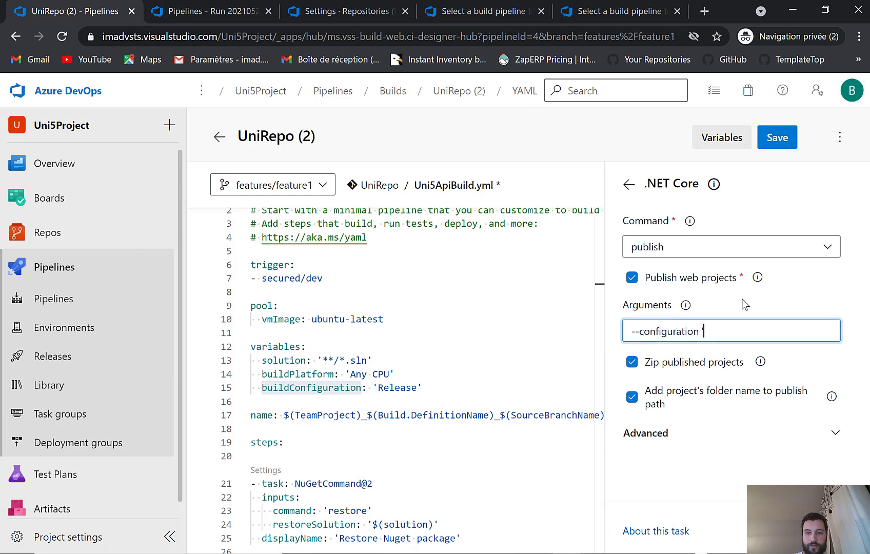
key("ctrl+v")
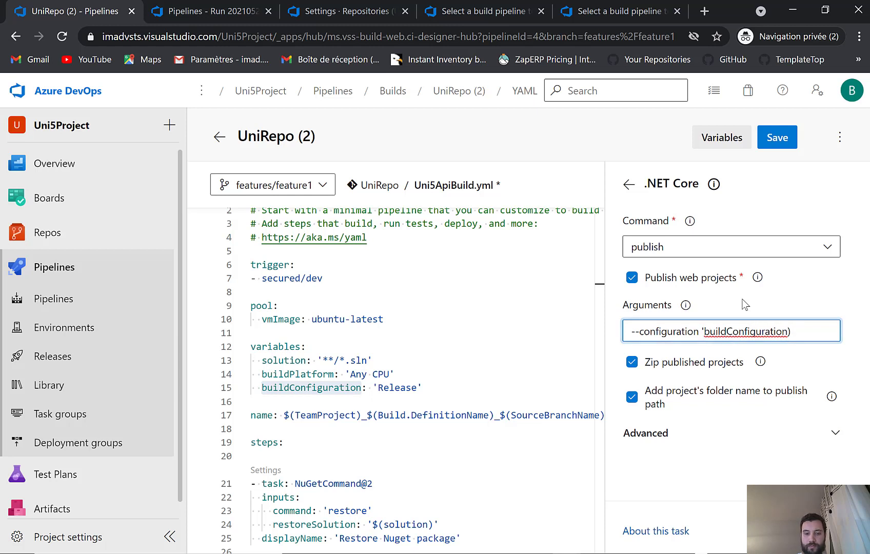
key("BackSpace")
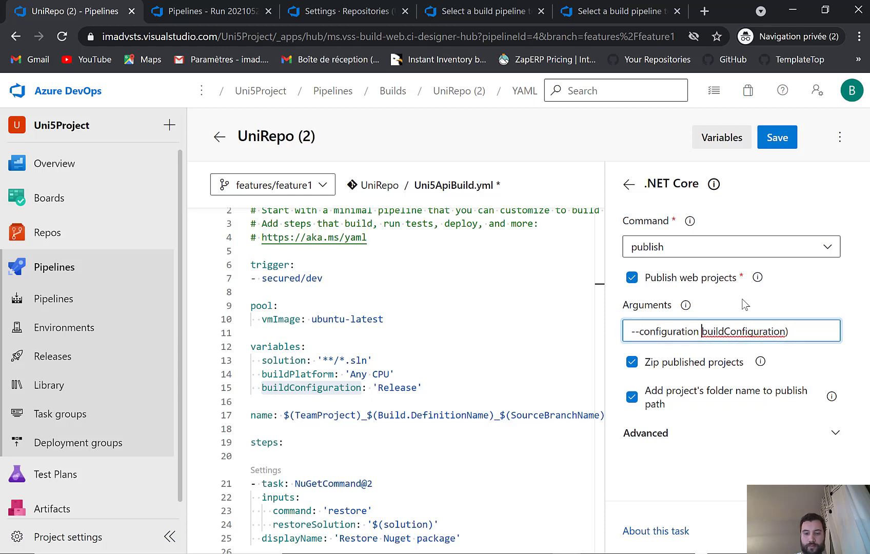
type("$(")
key("Right")
key("Right")
key("Right")
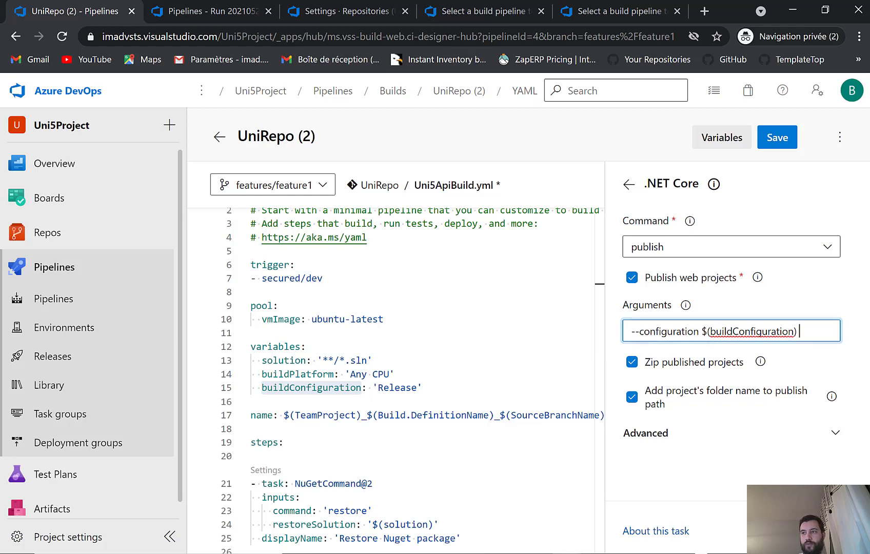
Append --output $(Build.ArtifactStagingDirectory) to the publish task's arguments, correcting the spelling of the output option.
key("alt+Tab")
left_click(805, 331)
type("--")
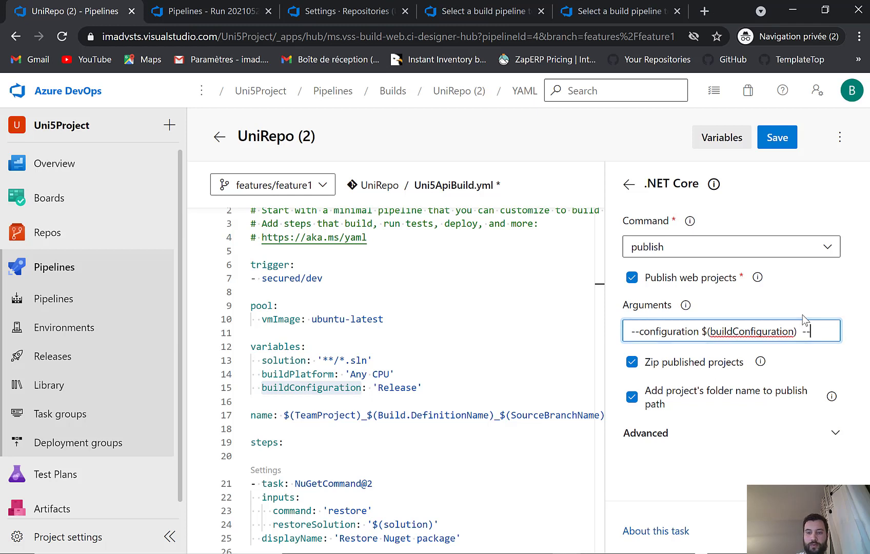
key("ctrl+a")
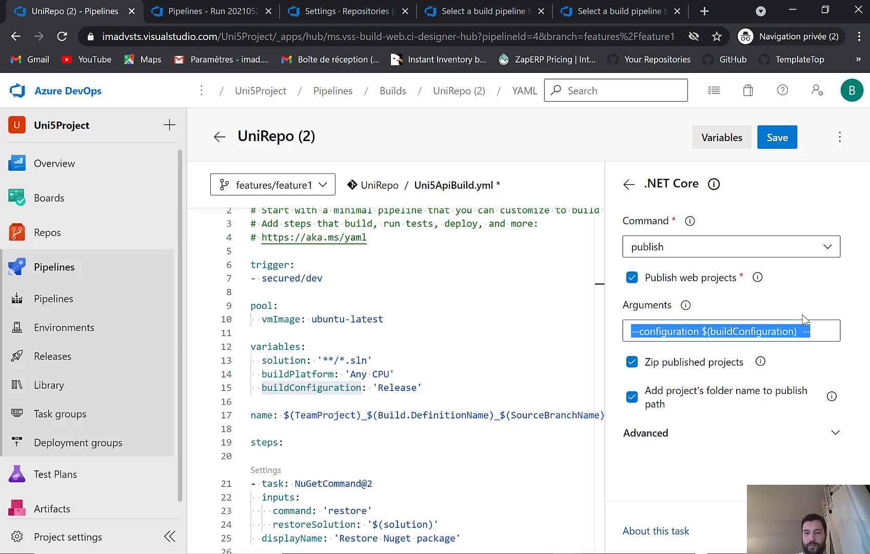
left_click(826, 329)
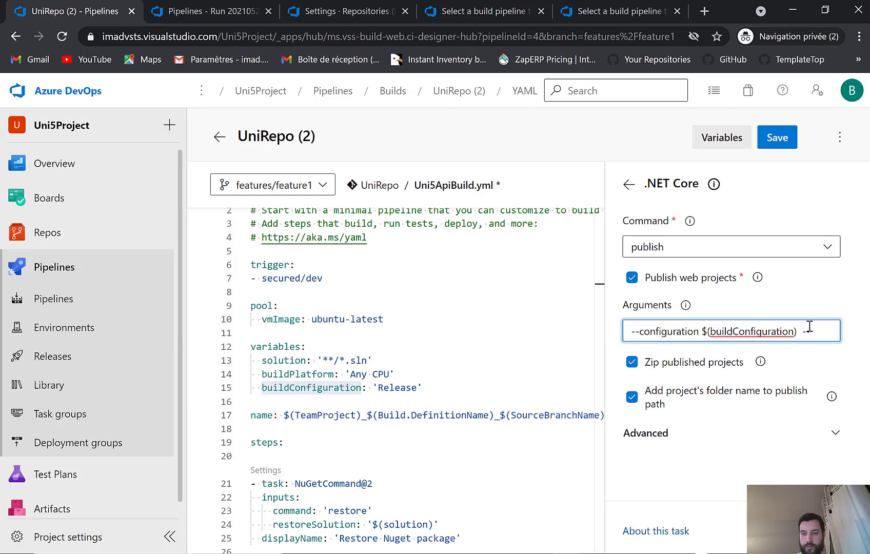
type("out")
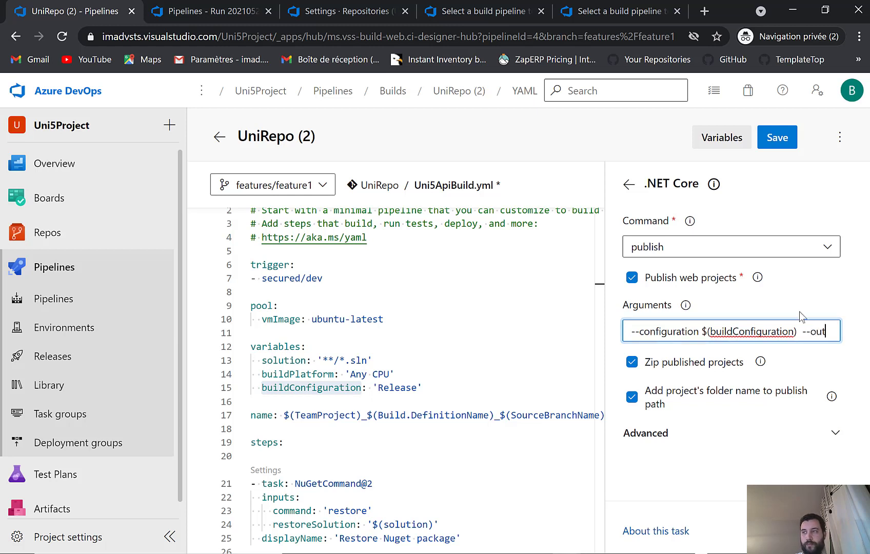
type("put")
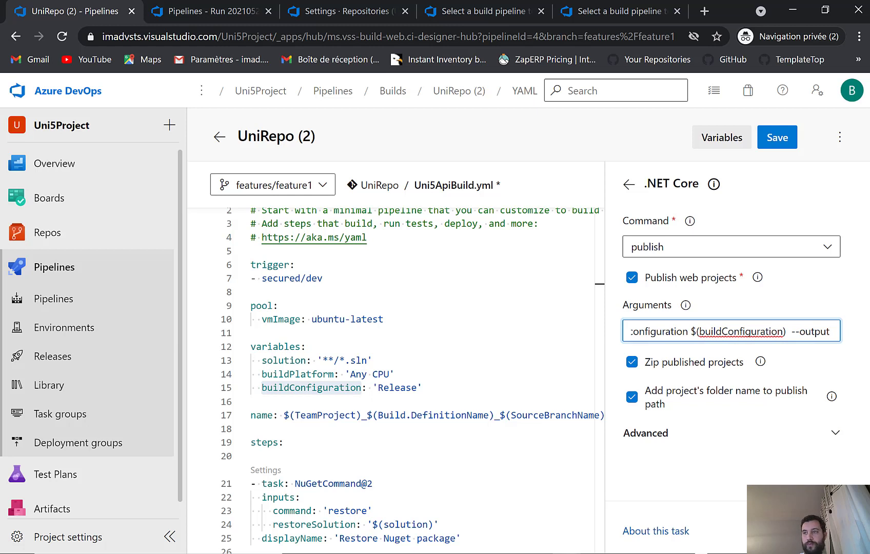
key("alt+Tab")
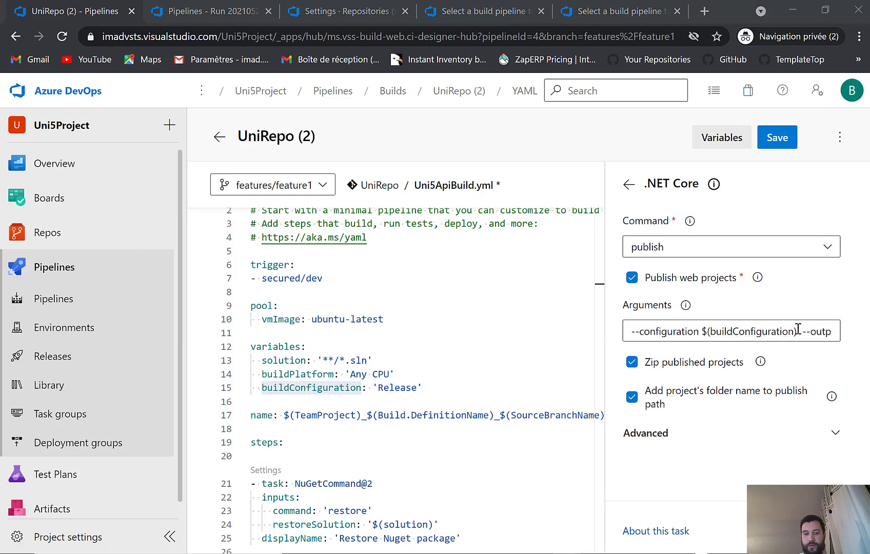
left_click(836, 333)
type("$(Build.ArtifactStagingDirectory)")
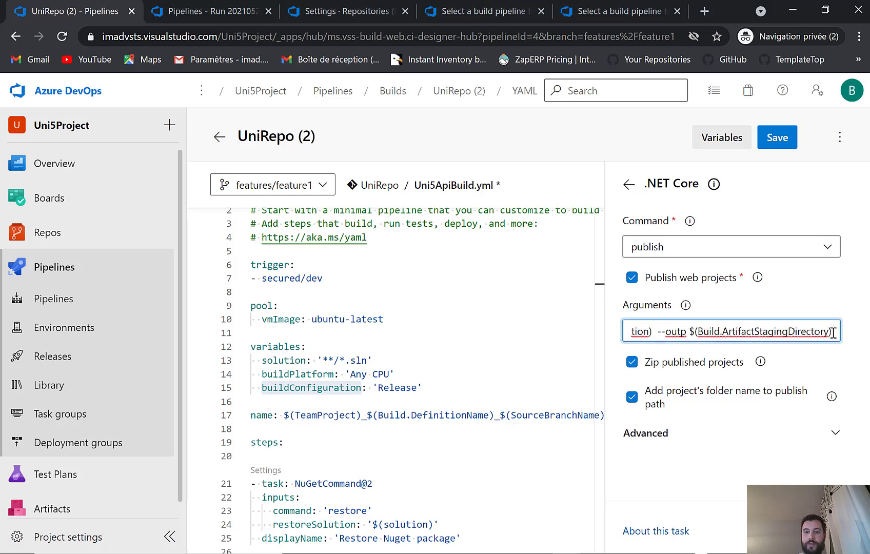
left_click(686, 331)
type("ut")
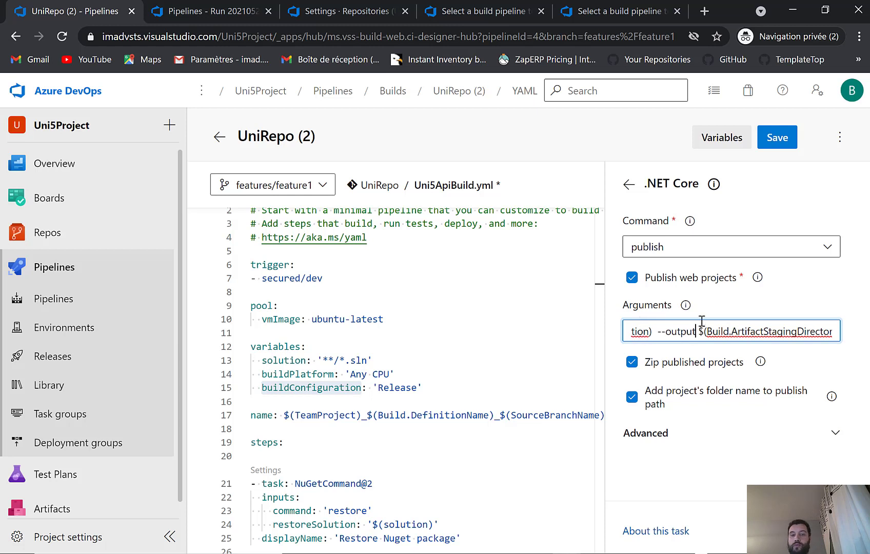
Append --no-restore after $(Build.ArtifactStagingDirectory) at the end of the publish task's arguments.
left_click(811, 331)
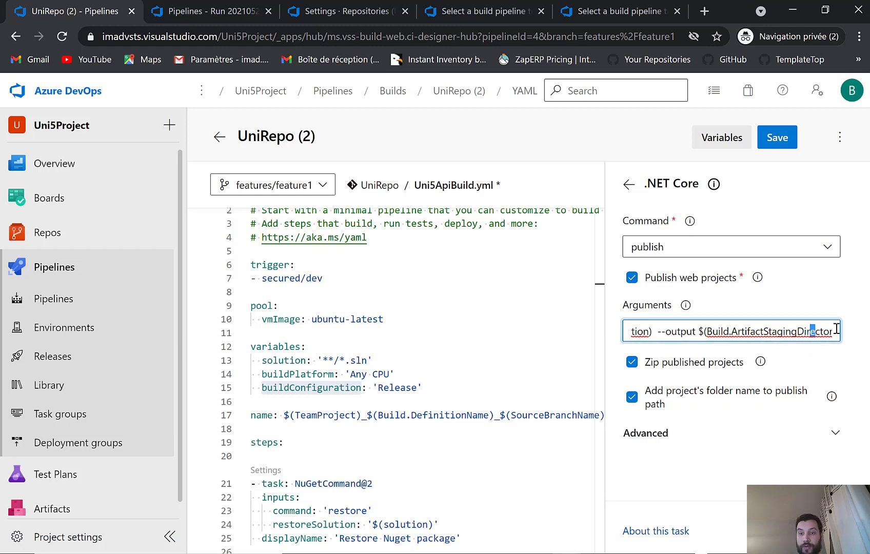
left_click_drag(823, 331, 839, 329)
left_click(825, 331)
key("BackSpace")
key("Delete")
left_click(825, 323)
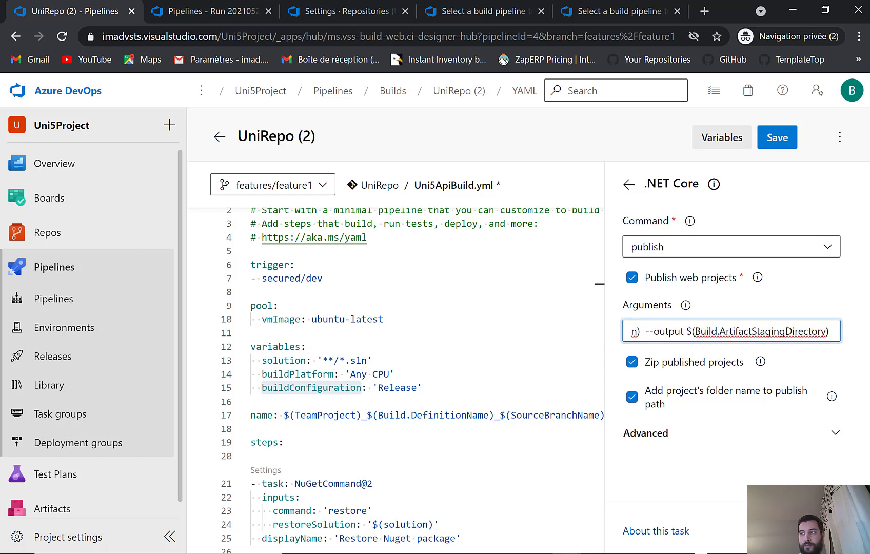
key("alt+Tab")
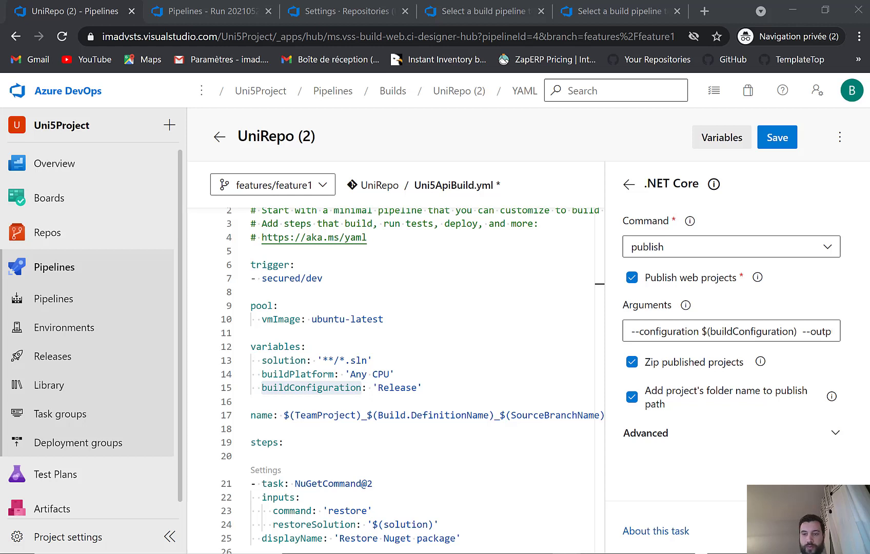
left_click(804, 331)
left_click_drag(803, 331, 844, 331)
left_click(844, 331)
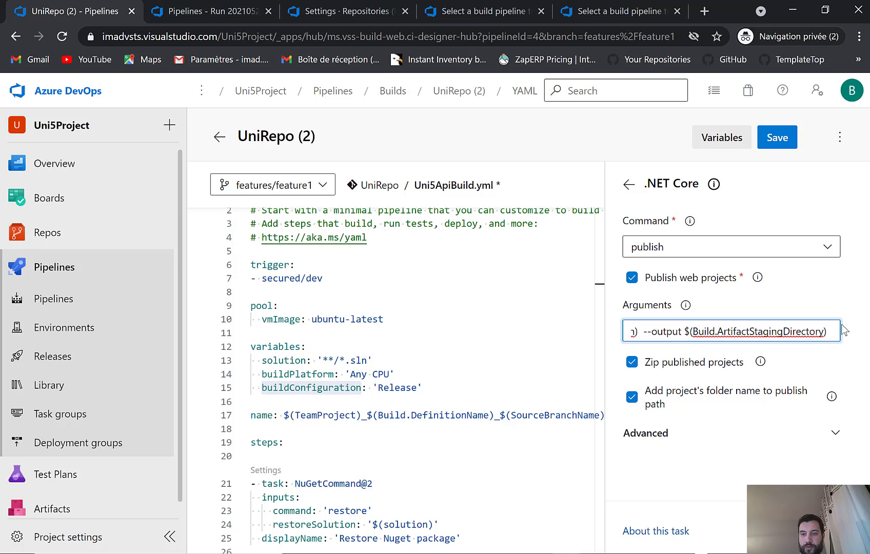
type("--no-restore")
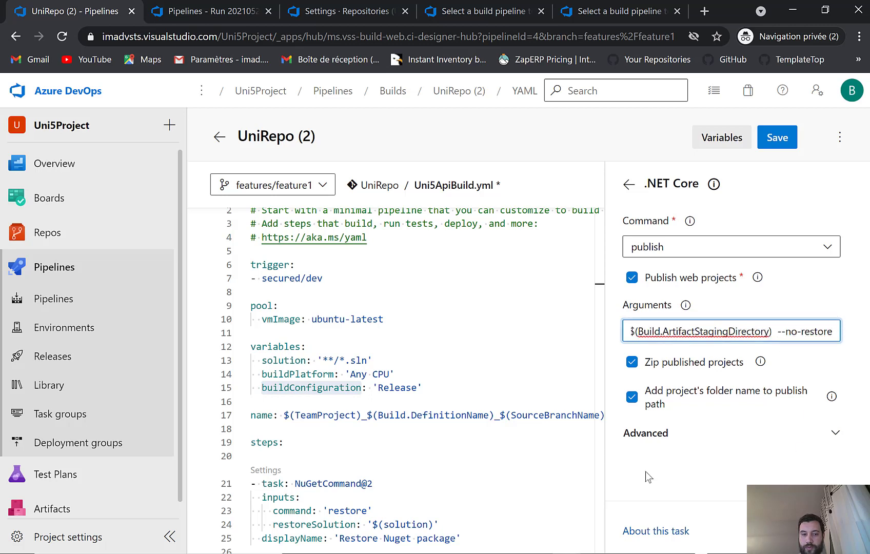
Replace the publish task's YAML on lines 33 to 36 with the version containing the new arguments.
scroll(490, 410, "down", 8)
left_click_drag(429, 362, 210, 322)
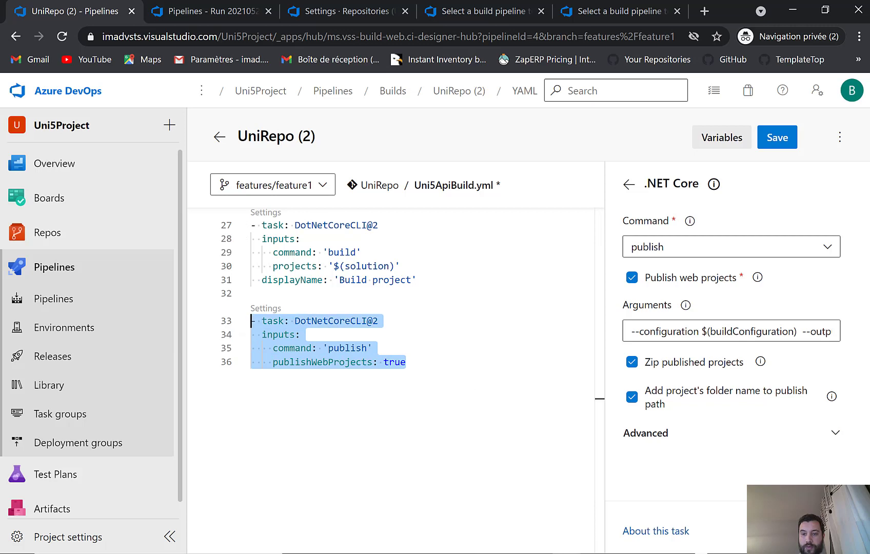
left_click(823, 531)
left_click_drag(464, 410, 461, 378)
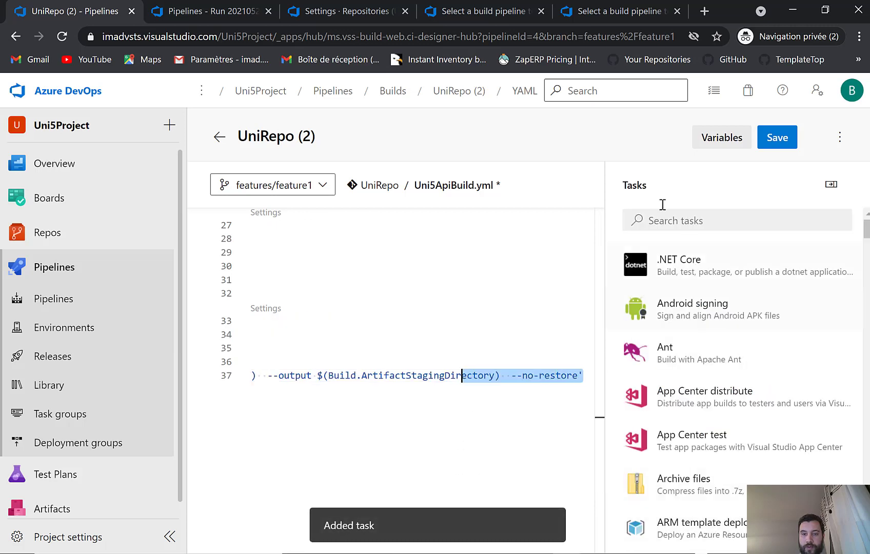
Hide the task assistant and remove the extra space before --output in the arguments on line 37.
left_click(831, 185)
left_click(457, 375)
key("Delete")
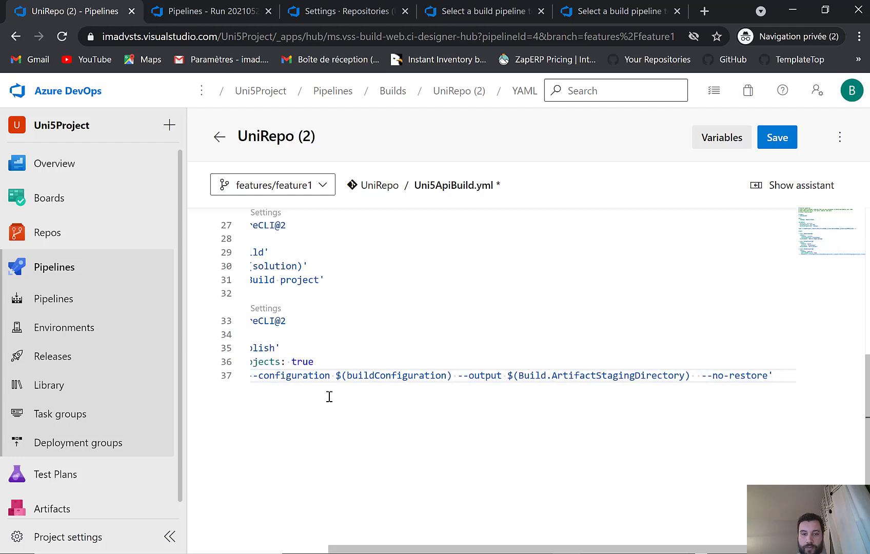
Add an empty line below the publish task's arguments and start line 39 without indentation, dismissing the suggestions.
left_click_drag(423, 550, 346, 550)
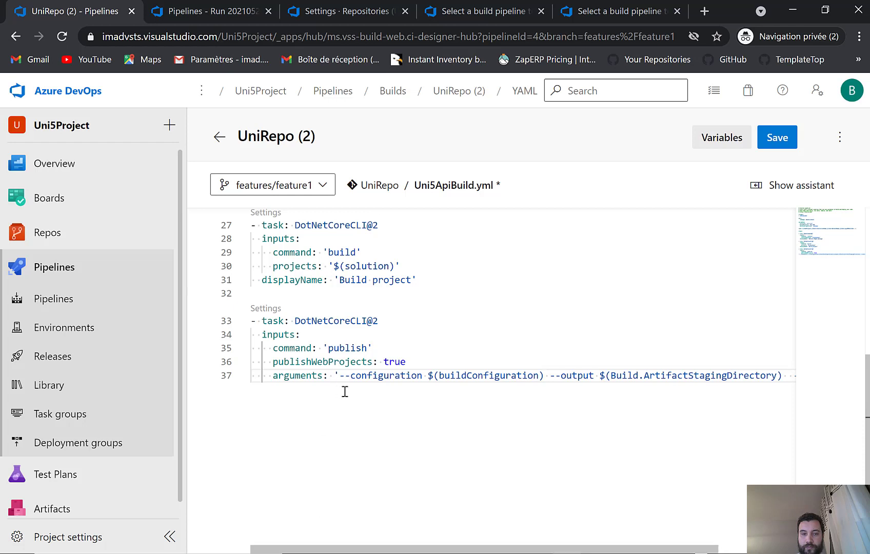
left_click_drag(340, 391, 353, 398)
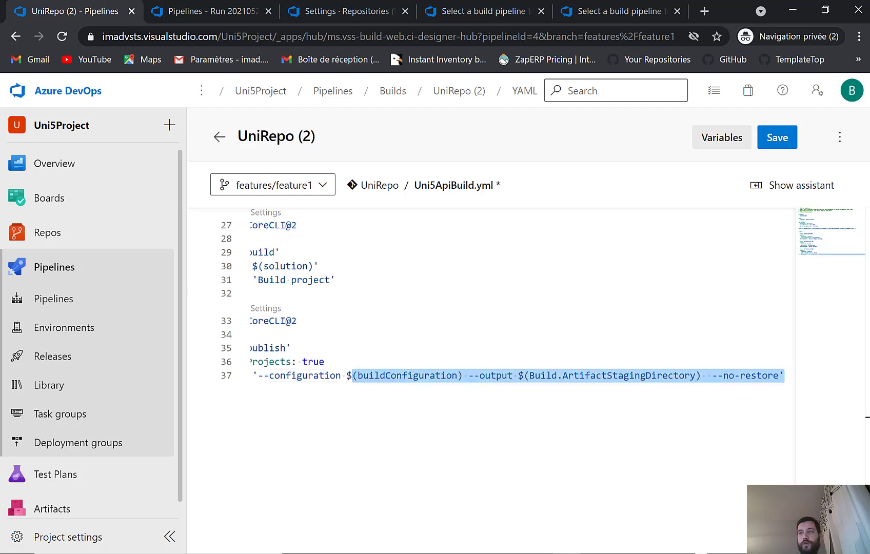
left_click(788, 376)
key("Return")
key("ctrl+space")
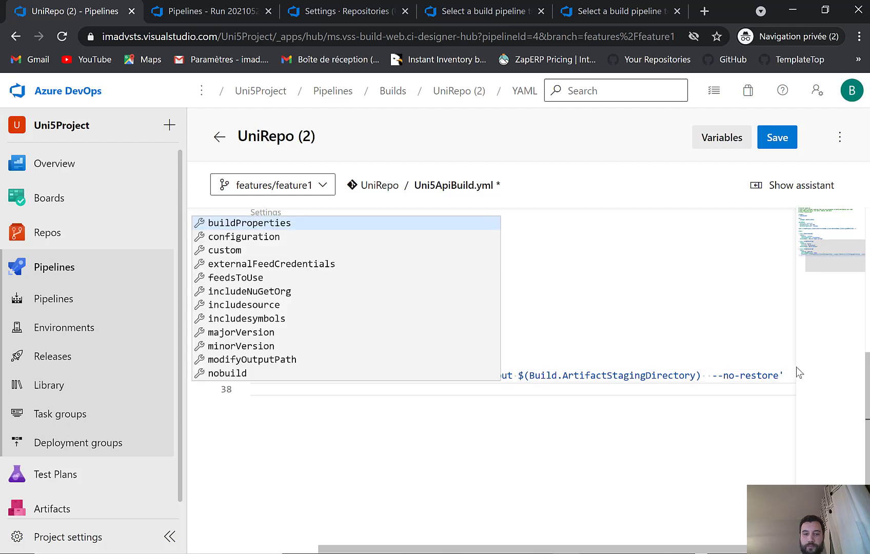
left_click_drag(465, 549, 315, 535)
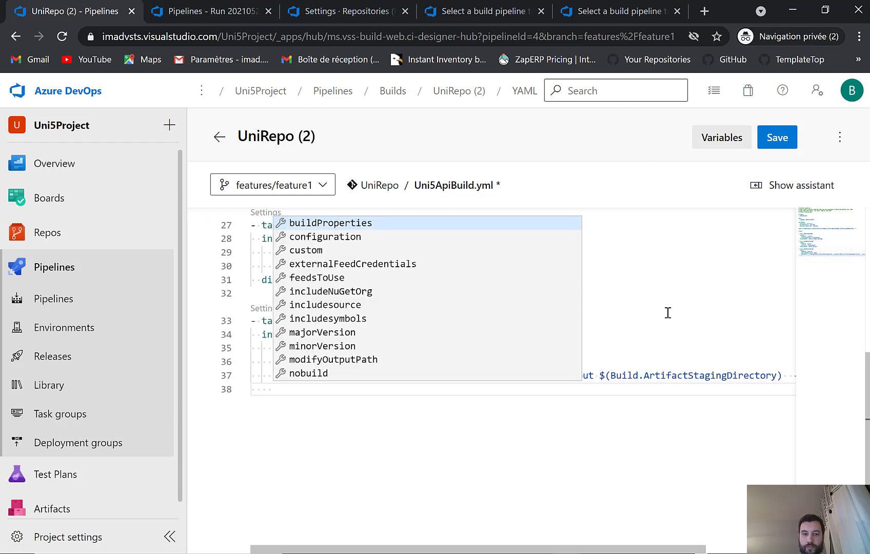
key("Escape")
left_click(332, 389)
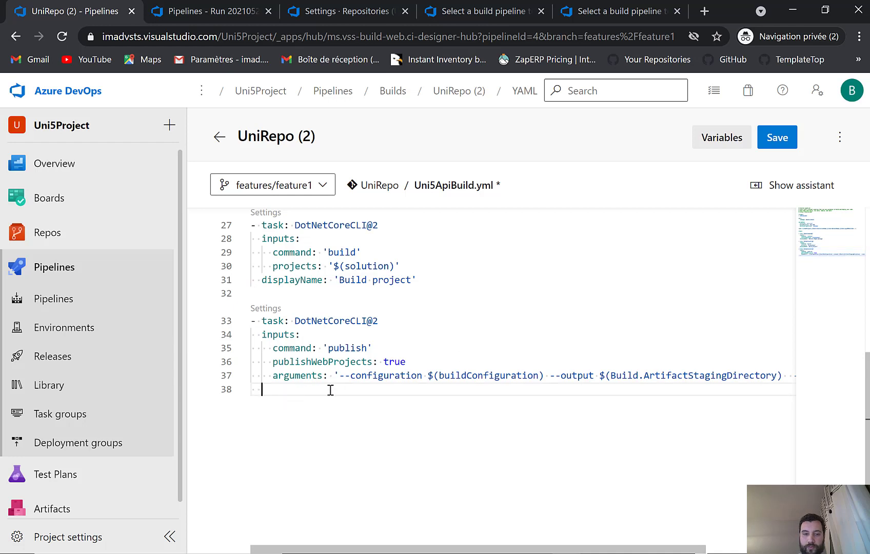
key("Return")
key("ctrl+space")
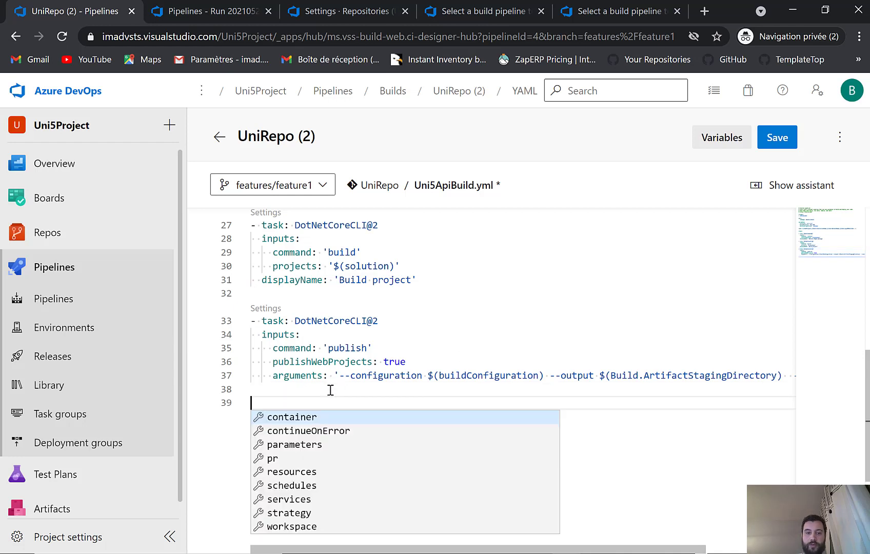
key("Escape")
Write -task: PublishBuildArtifact@1 on line 39 of Uni5ApiBuild.yml, below the publish task.
type("-")
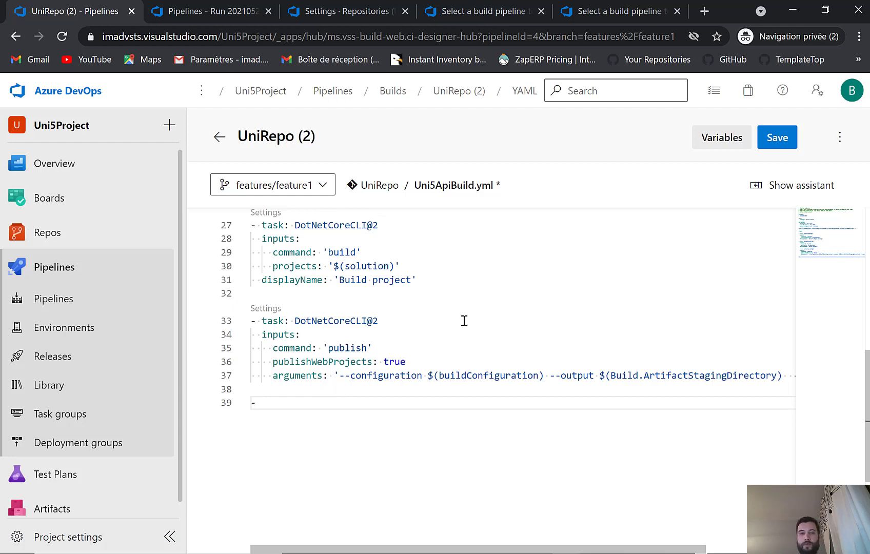
type("task:")
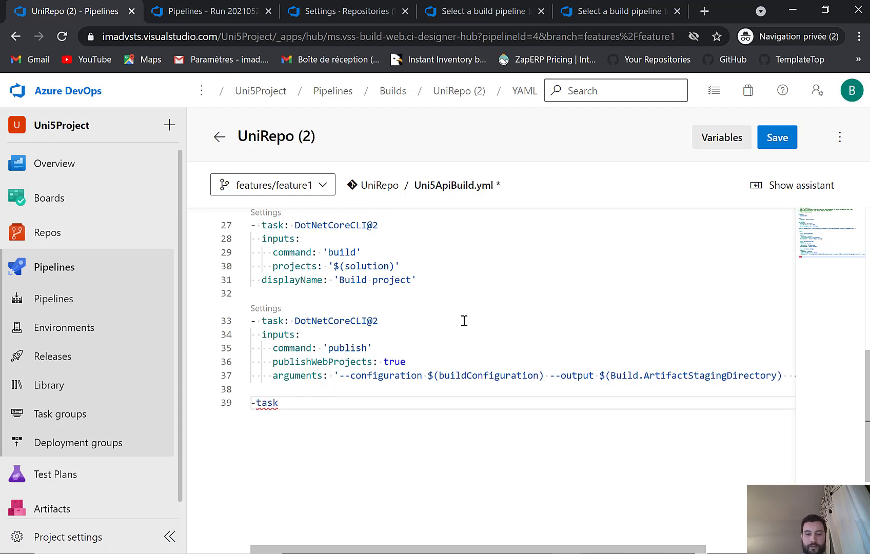
key("BackSpace")
type(": ")
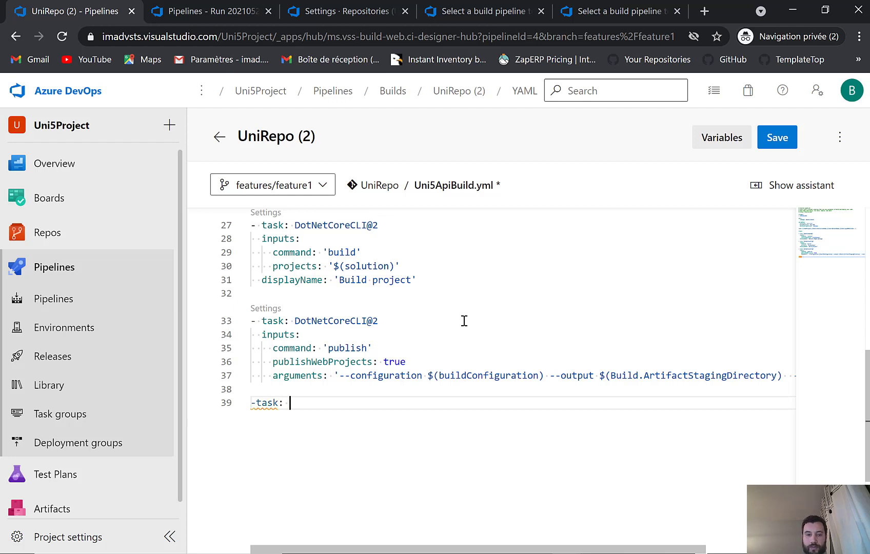
type("Pub")
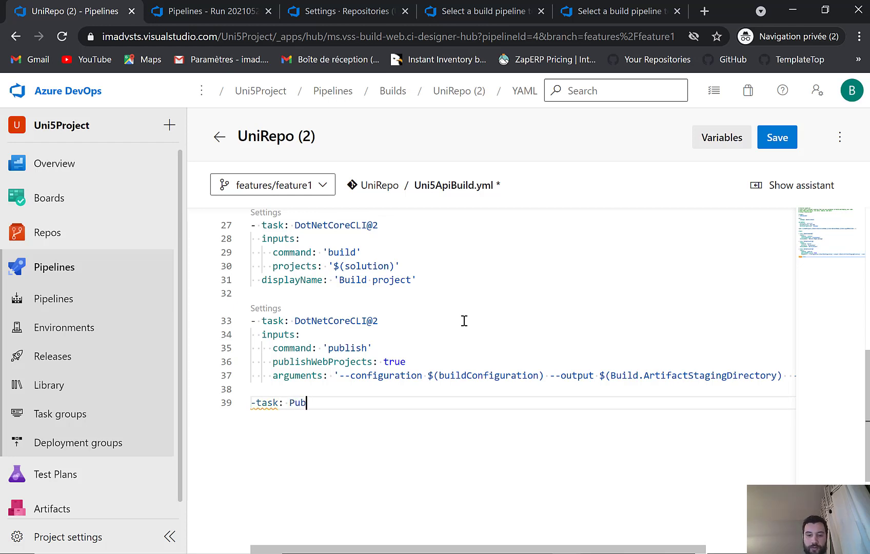
type("lishBuildArtifac")
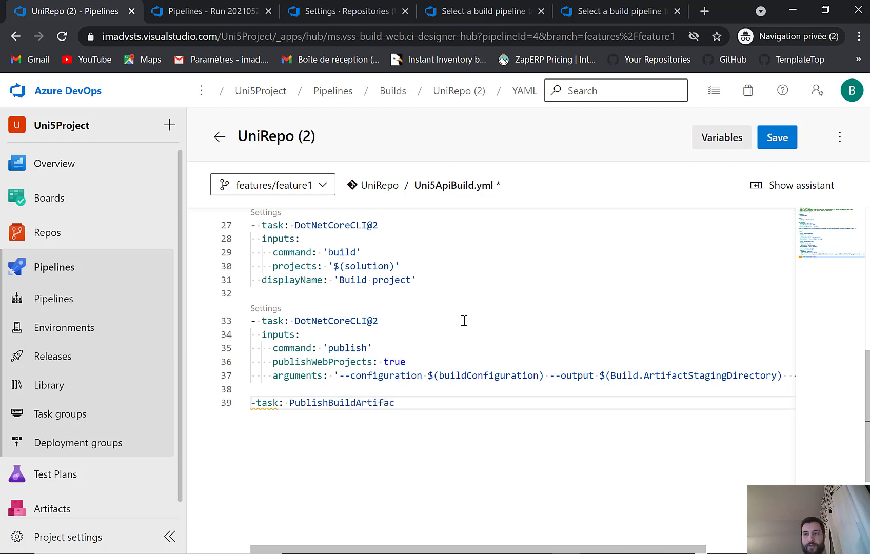
type("t@1")
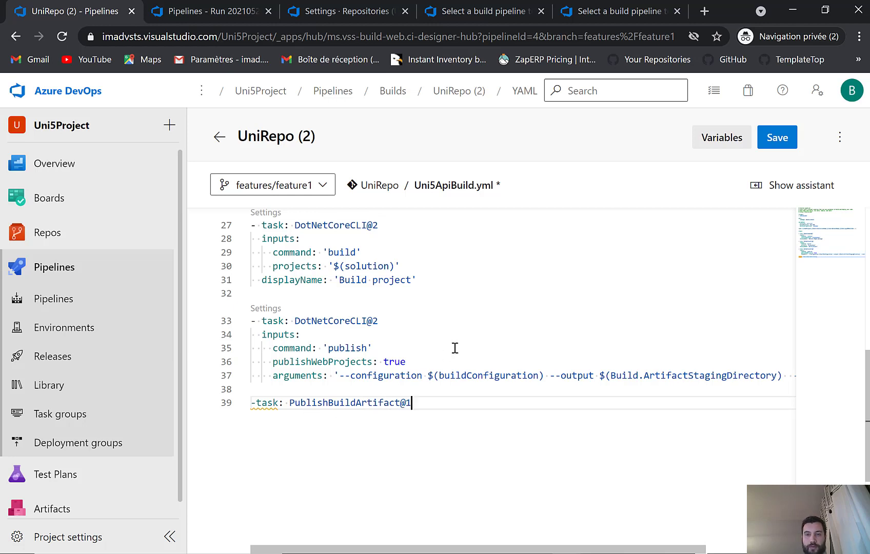
Add an inputs: line indented by one space directly under the PublishBuildArtifact@1 task line.
key("Return")
key("Return")
key("BackSpace")
key("BackSpace")
key("BackSpace")
key("BackSpace")
key("BackSpace")
key("BackSpace")
key("BackSpace")
key("BackSpace")
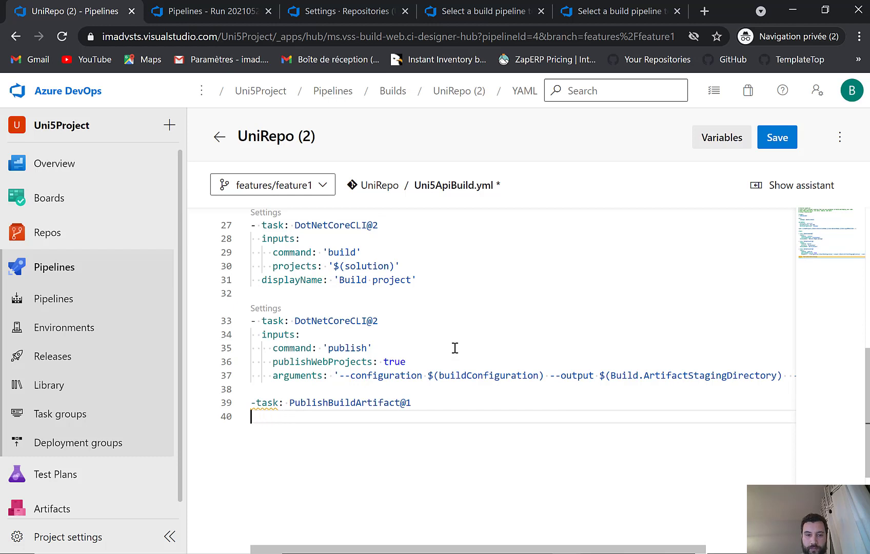
type("inpu")
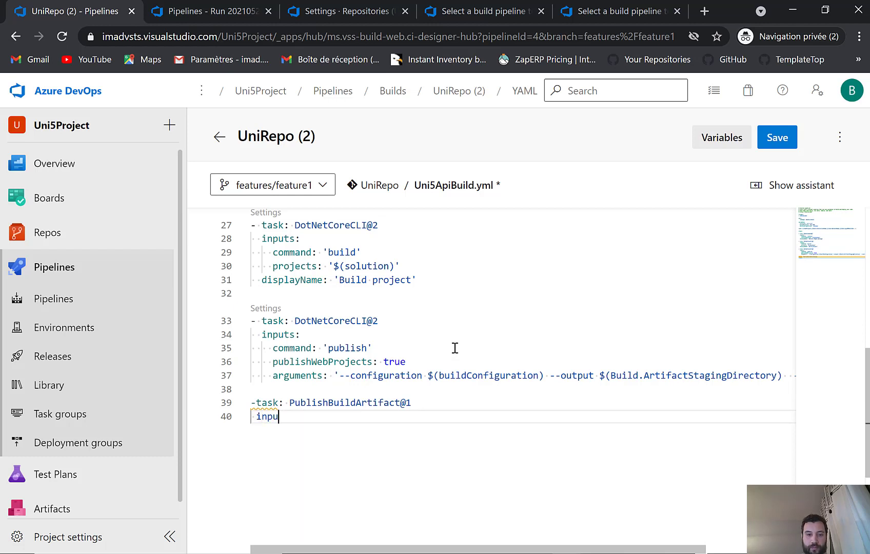
type("ts:")
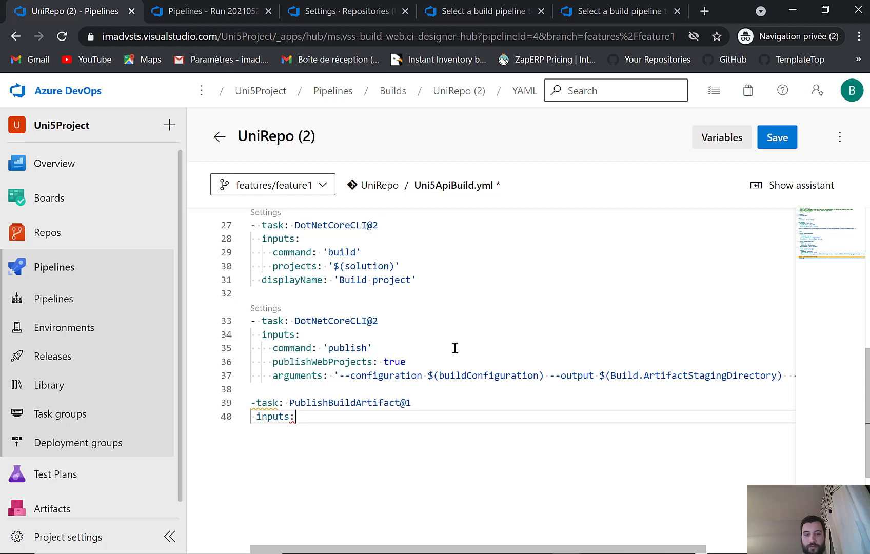
Add a PathtoPublish input with an empty quoted value on line 41.
key("Return")
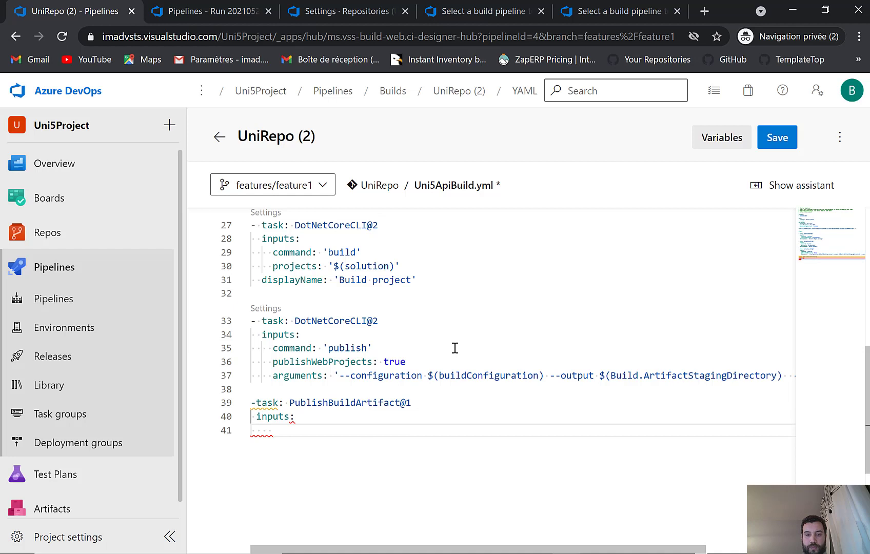
type("Path")
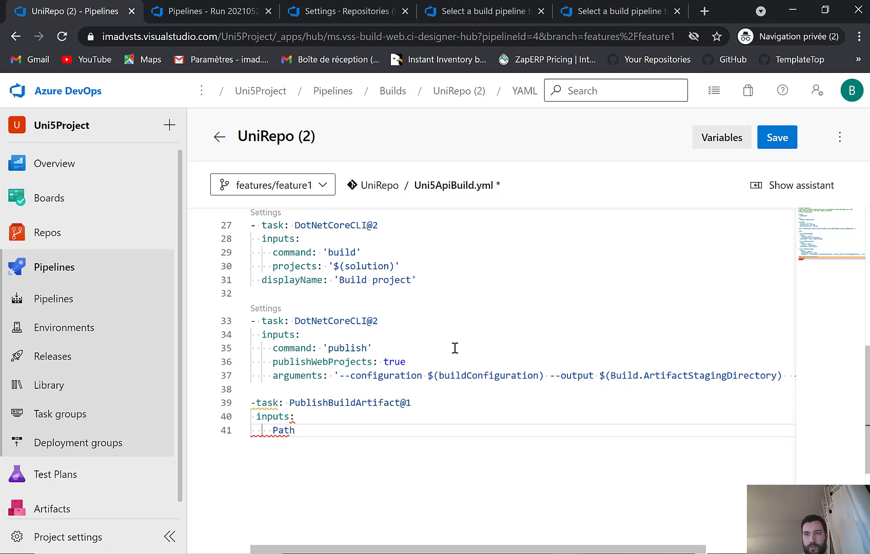
type("toPublish: '")
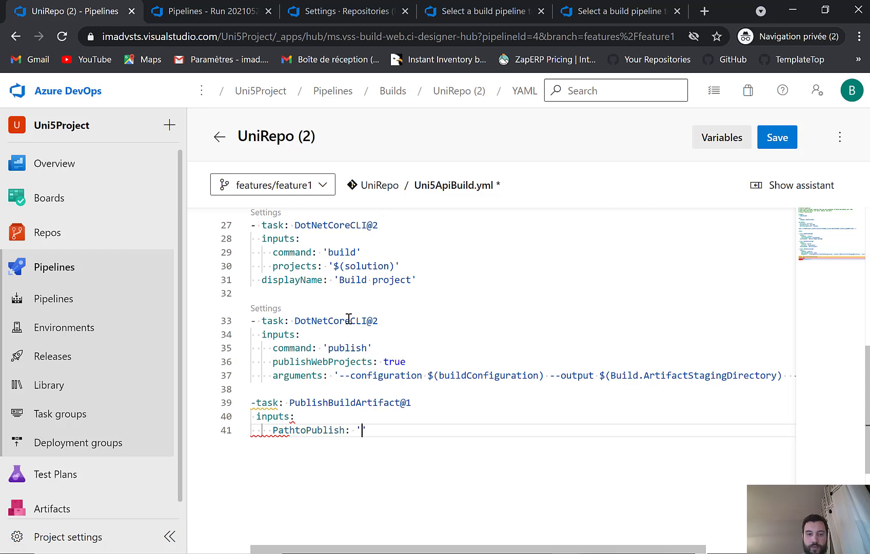
left_click(308, 402)
left_click(242, 403)
left_click(277, 394)
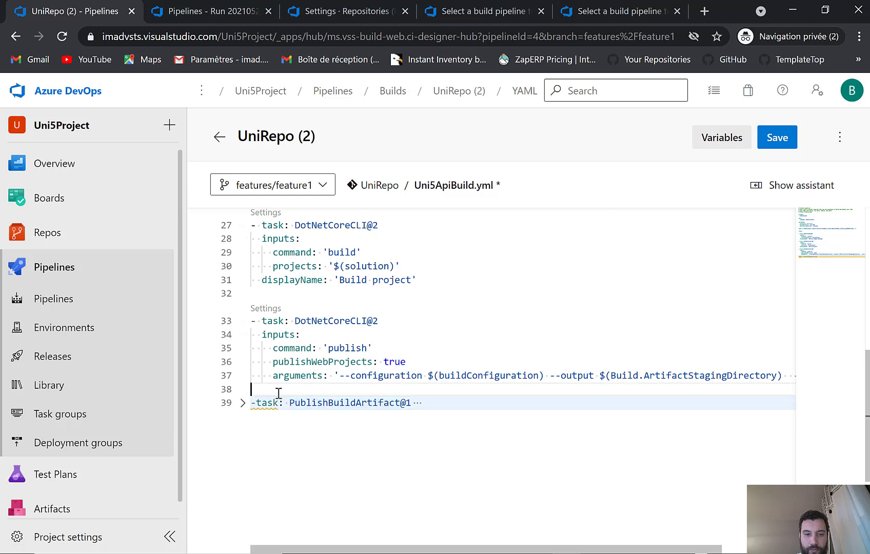
left_click(242, 403)
left_click(266, 402)
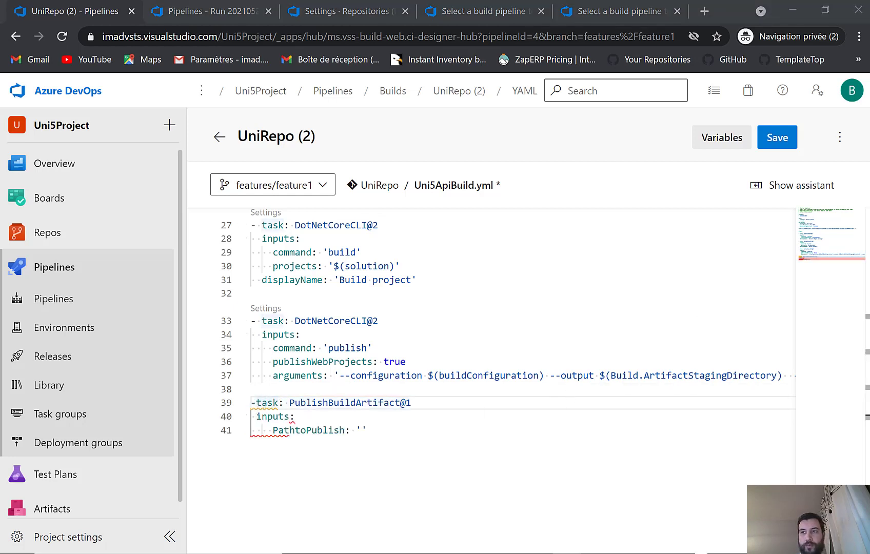
Fill the empty PathtoPublish quotes on line 41 with $(Build.ArtifactStagingDirectory).
left_click(371, 422)
left_click(370, 431)
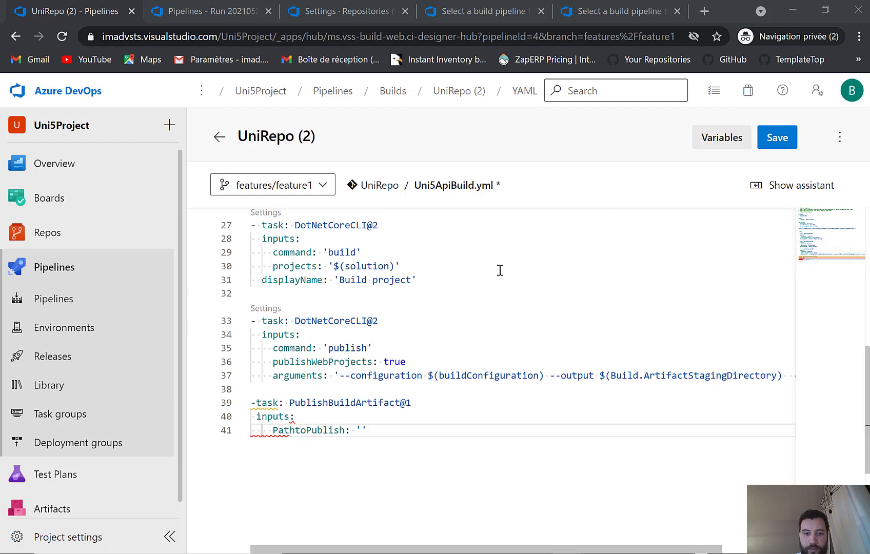
left_click(365, 430)
type("$(Build.ArtifactStagingDirectory)")
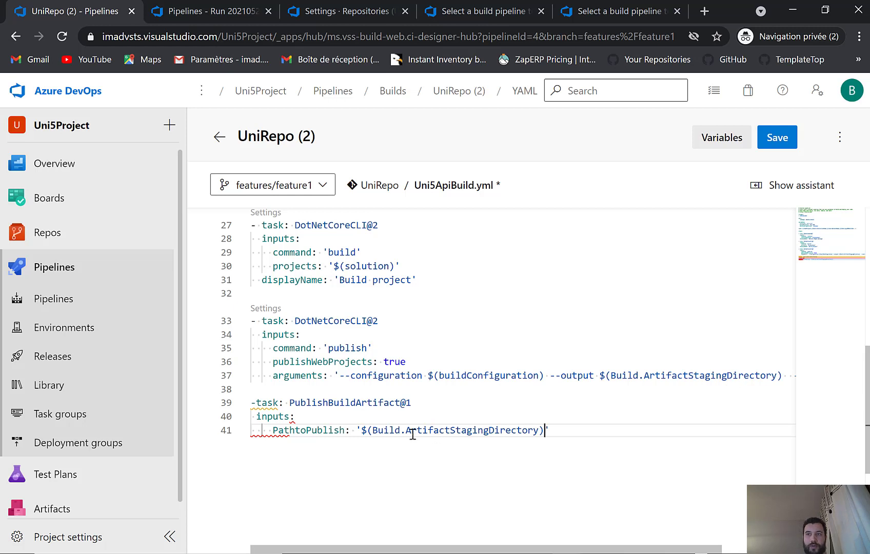
Reduce the indentation of the PathtoPublish line by one space.
left_click(268, 424)
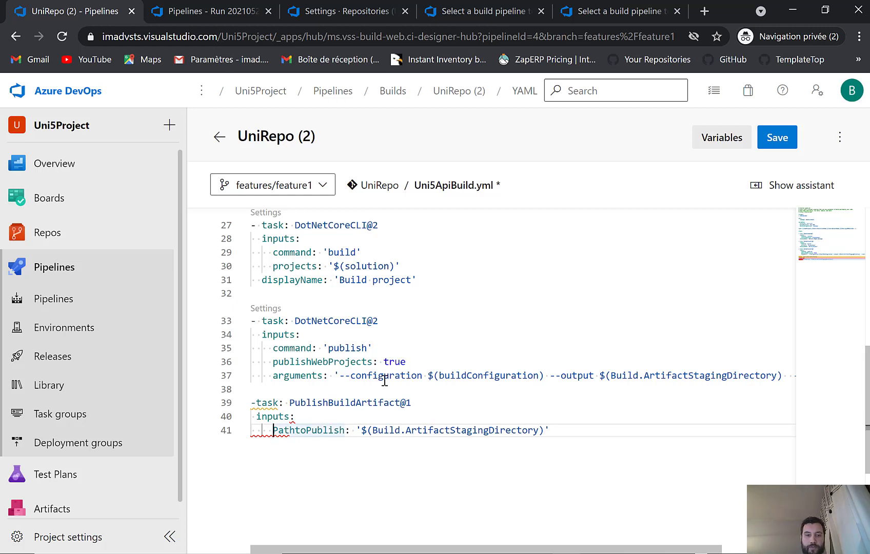
key("BackSpace")
key("BackSpace")
key("BackSpace")
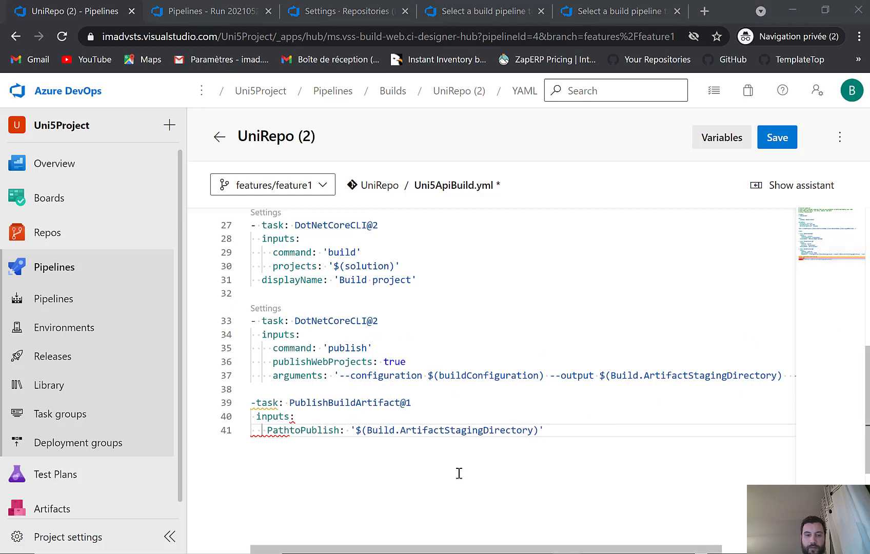
Replace the task on lines 39 to 41 with correctly indented YAML for PublishBuildArtifacts@1, with PathtoPublish set to '$(Build.ArtifactStagingDirectory)'.
left_click_drag(566, 431, 252, 404)
type("- task: PublishBuildArtifacts@1   inputs:     PathtoPublish: '$(Build.ArtifactStagingDirectory)'")
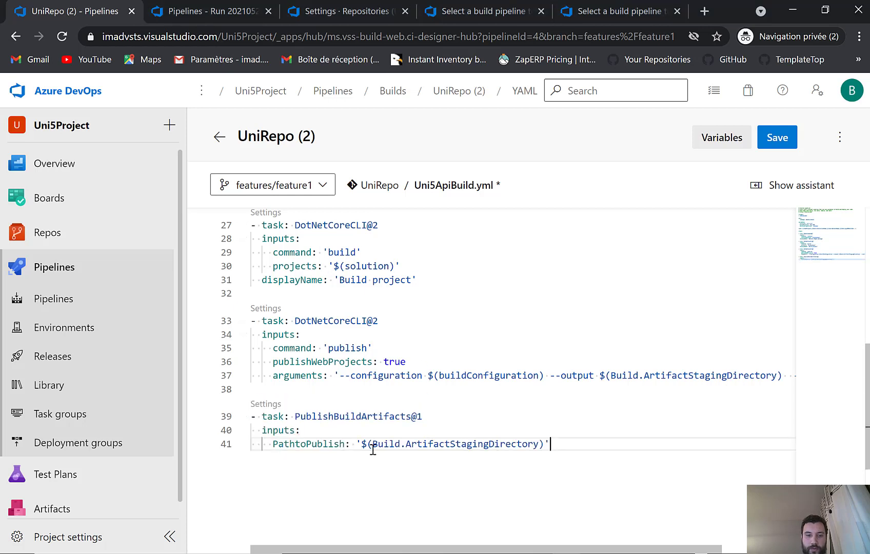
left_click(407, 390)
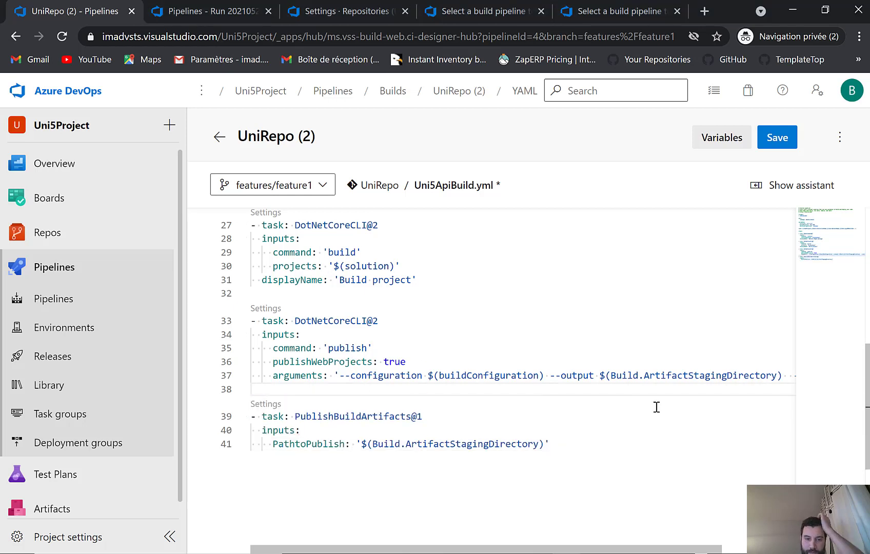
Copy the entire pipeline YAML and switch the editor to the secured/dev branch, discarding the unsaved changes on features/feature1.
scroll(409, 384, "up", 3)
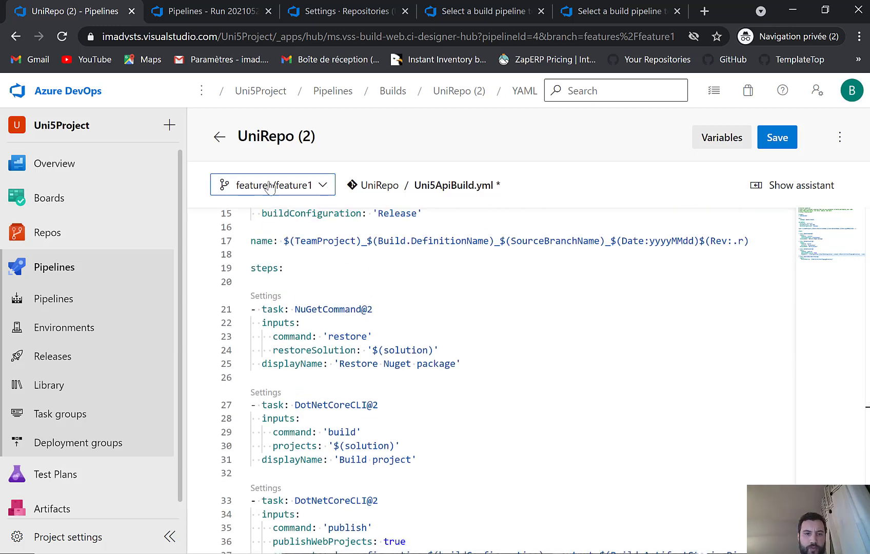
scroll(409, 375, "up", 4)
key("ctrl+a")
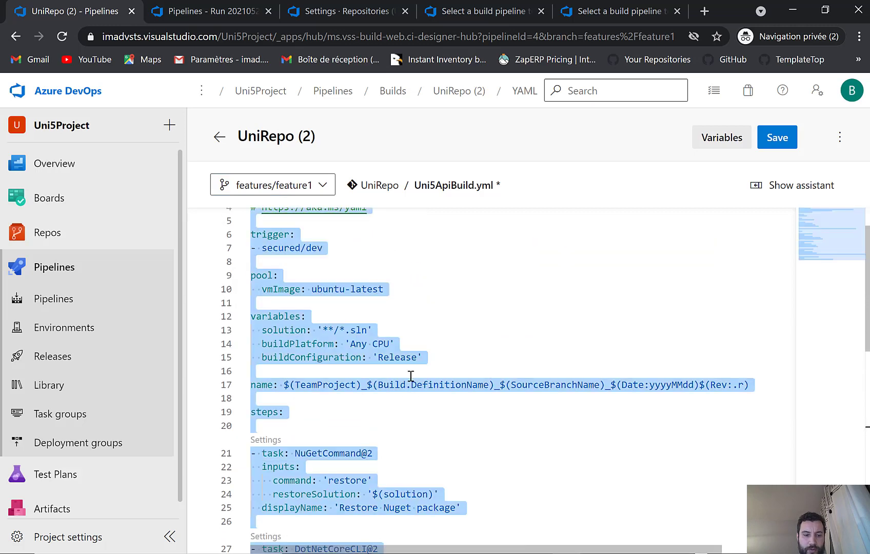
left_click(323, 185)
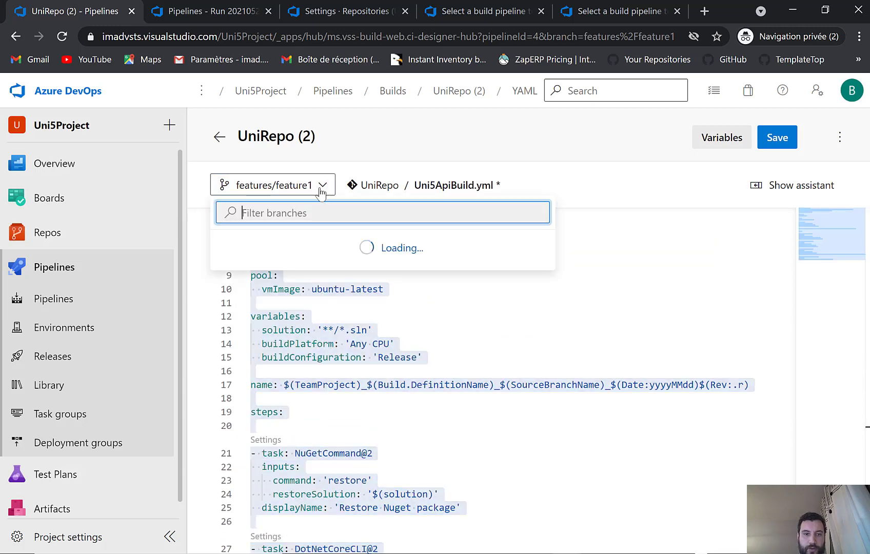
left_click(266, 293)
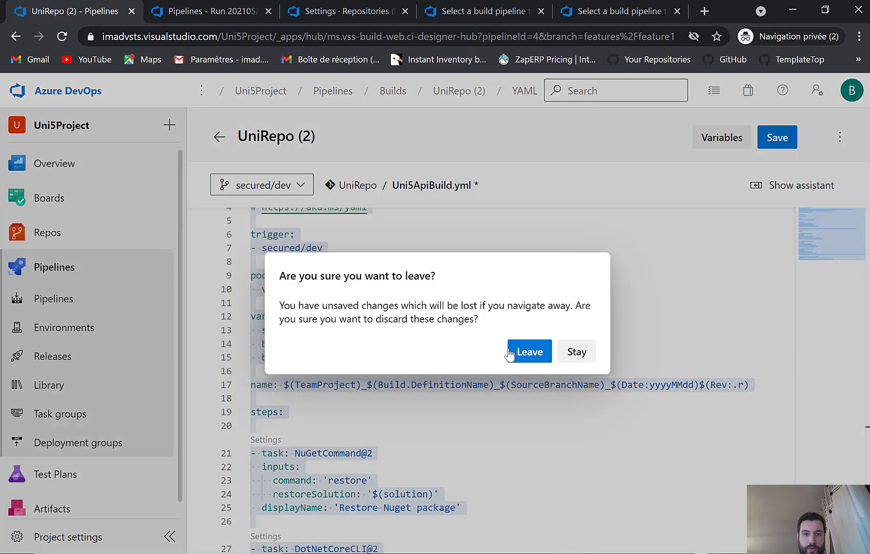
left_click(525, 354)
Replace the whole content of Uni5ApiBuild.yml on the secured/dev branch with the copied YAML.
left_click(458, 427)
key("ctrl+a")
key("ctrl+v")
scroll(539, 361, "up", 3)
scroll(538, 365, "up", 3)
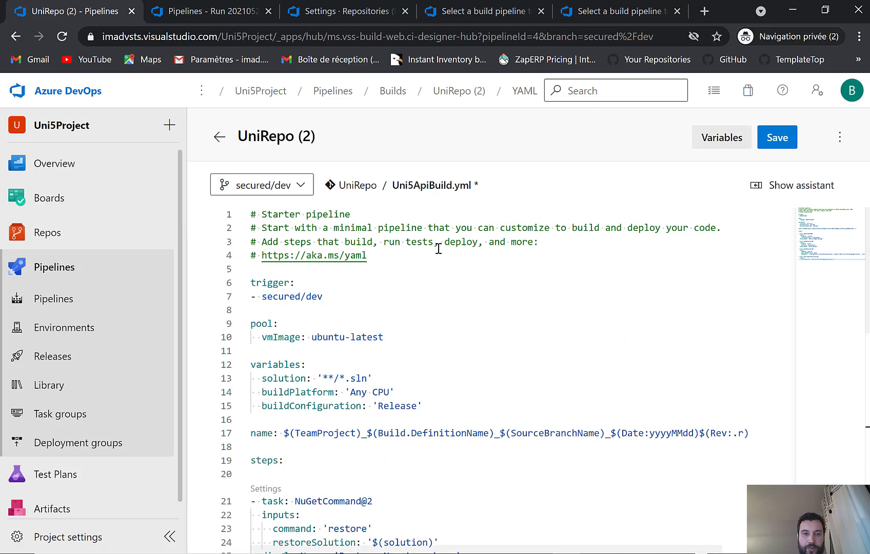
Review the pasted YAML and commit Uni5ApiBuild.yml directly to the secured/dev branch with the default commit message.
scroll(480, 343, "down", 2)
scroll(480, 343, "down", 5)
scroll(484, 391, "up", 3)
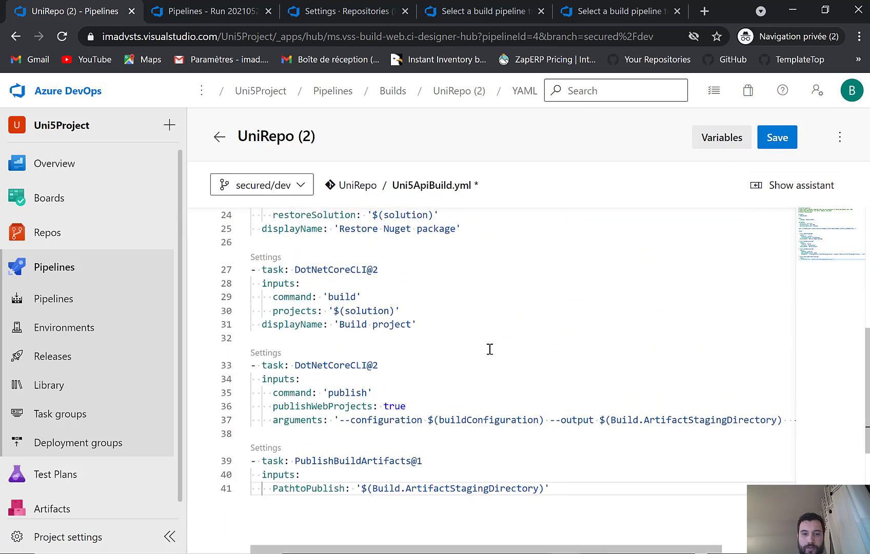
scroll(391, 320, "up", 3)
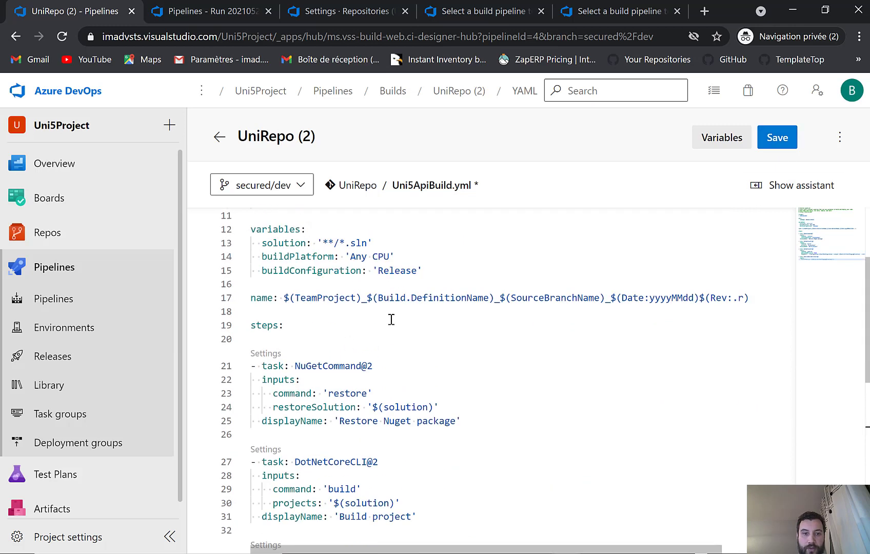
left_click(791, 135)
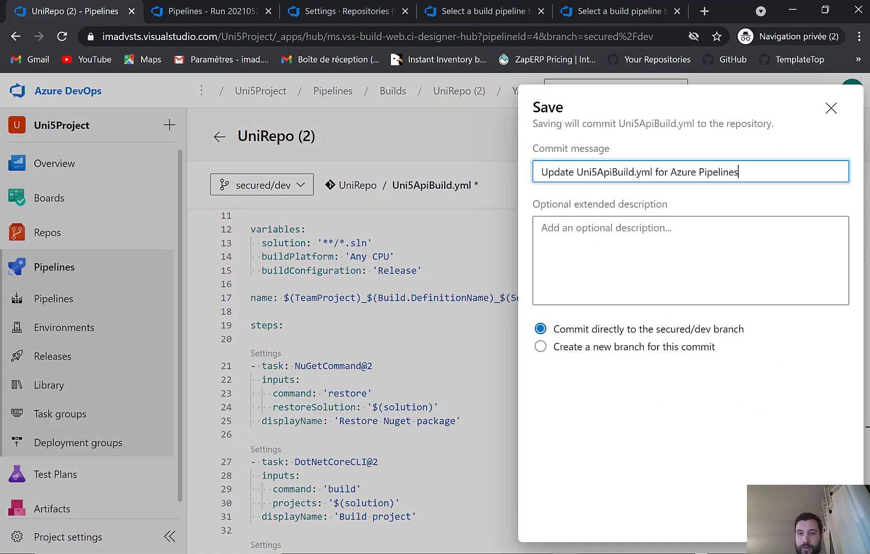
left_click_drag(811, 523, 821, 548)
left_click(804, 438)
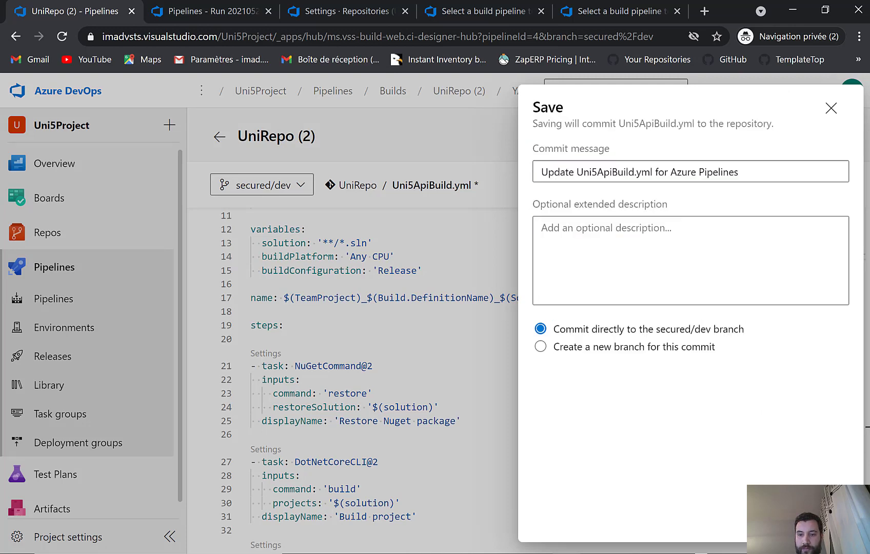
left_click(829, 518)
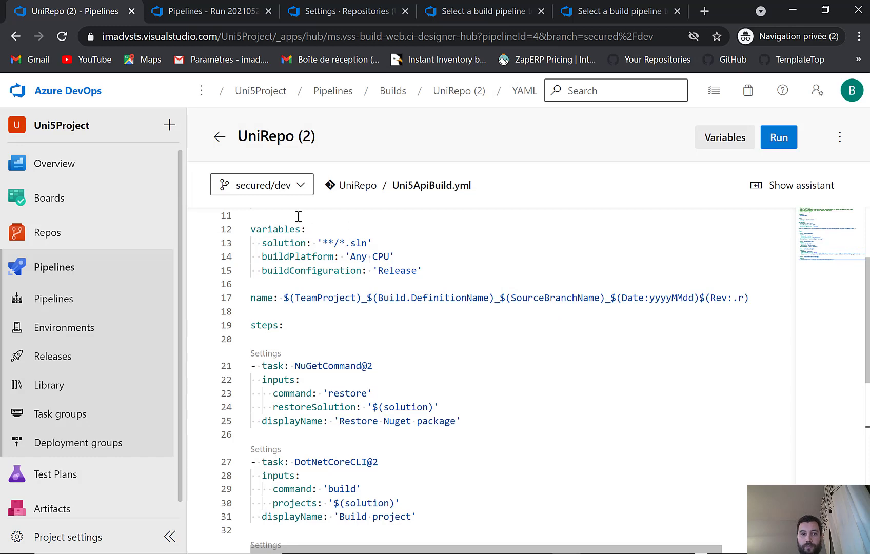
Run the pipeline on the secured/dev branch and open the log of the job's Restore Nuget package task.
left_click(777, 145)
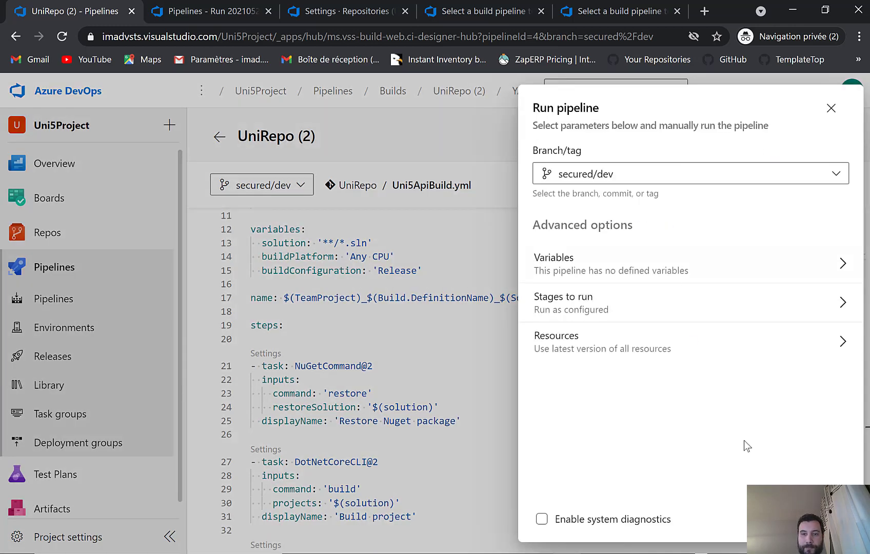
left_click(832, 519)
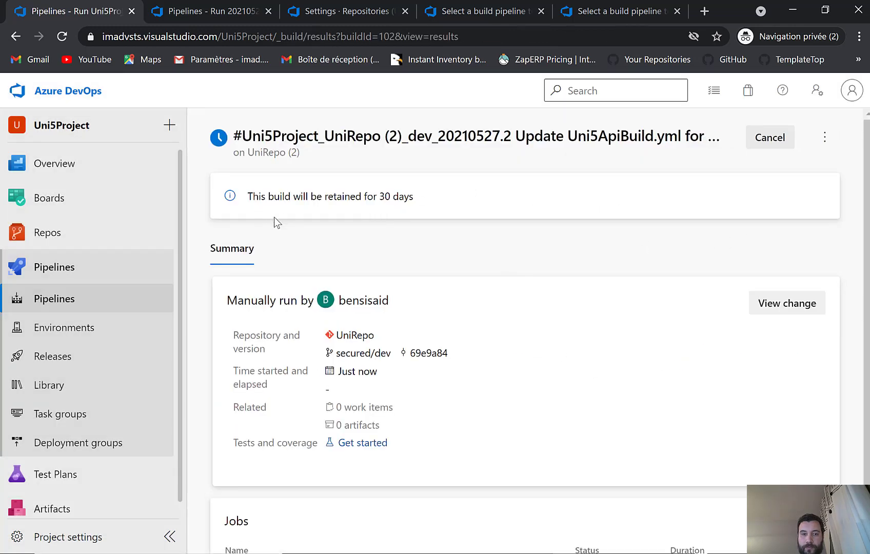
scroll(274, 217, "down", 1)
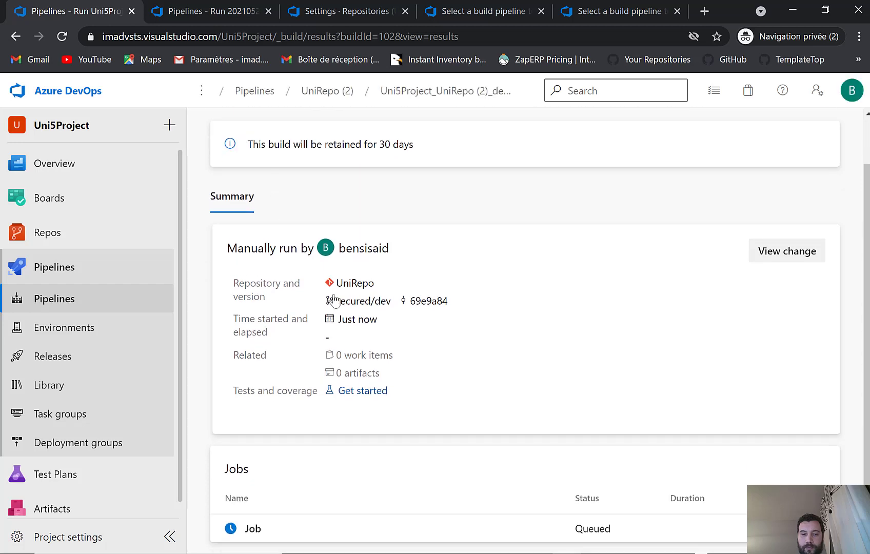
left_click(332, 542)
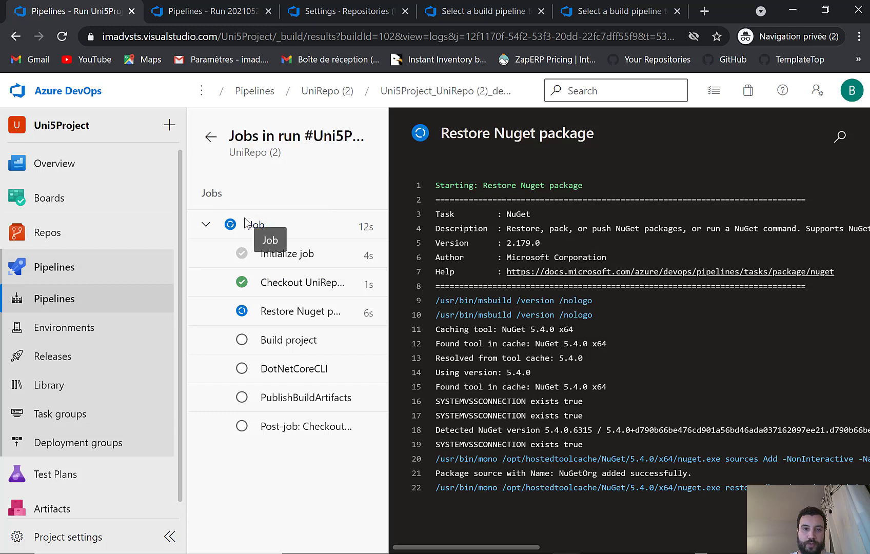
left_click(296, 314)
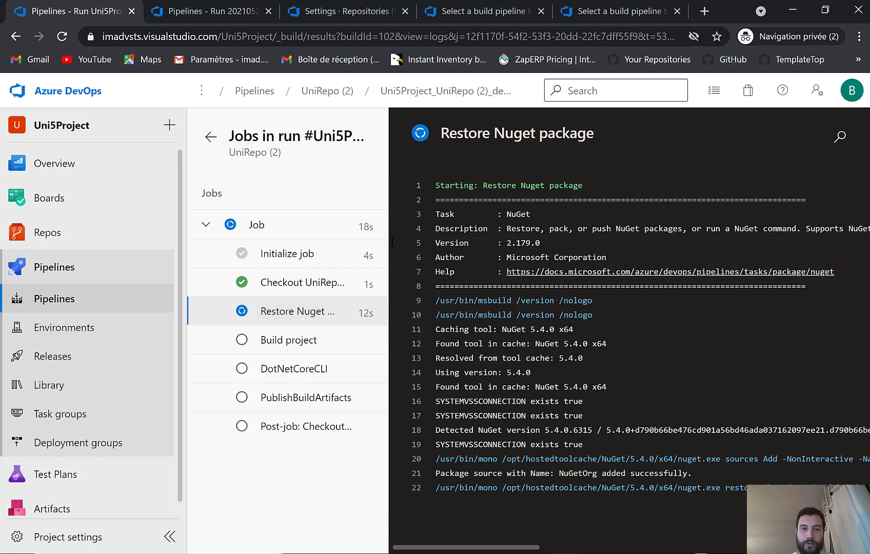
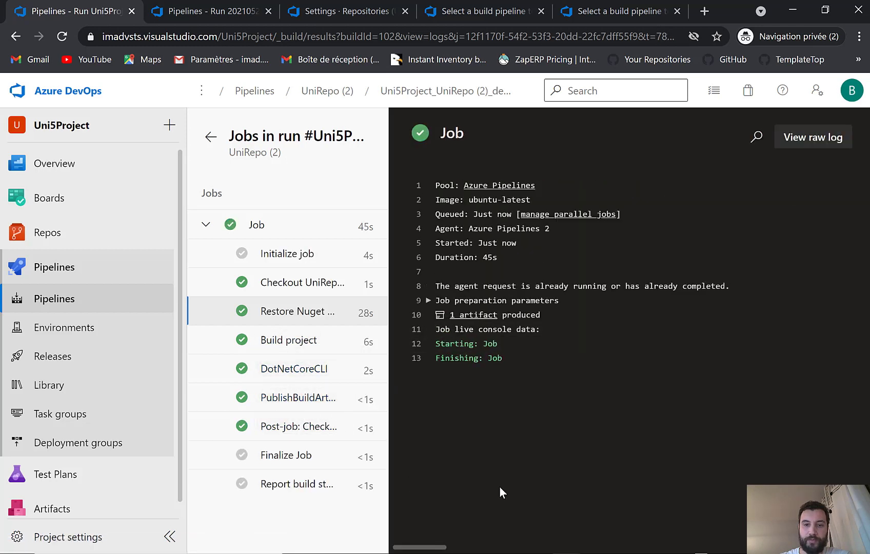
Open the run's published artifacts, expand the drop artifact to view its contents, and return to the run summary.
left_click(471, 318)
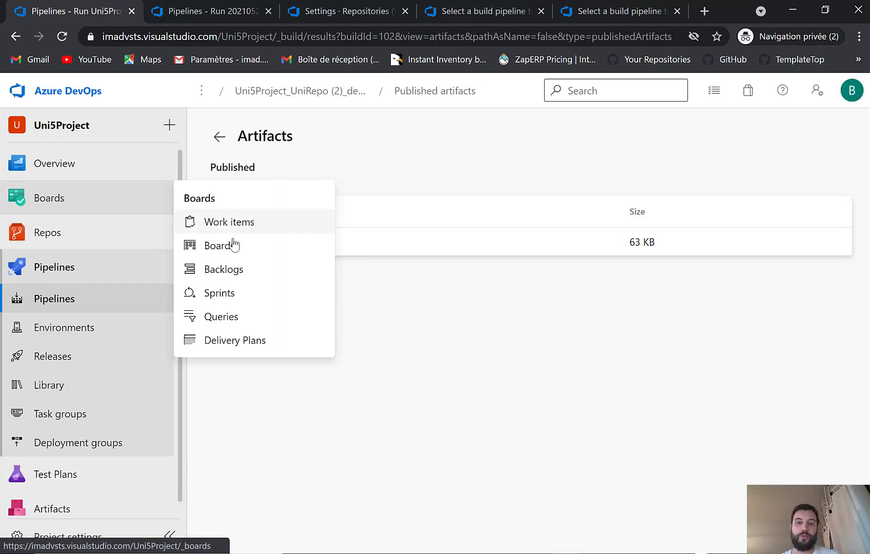
left_click(229, 242)
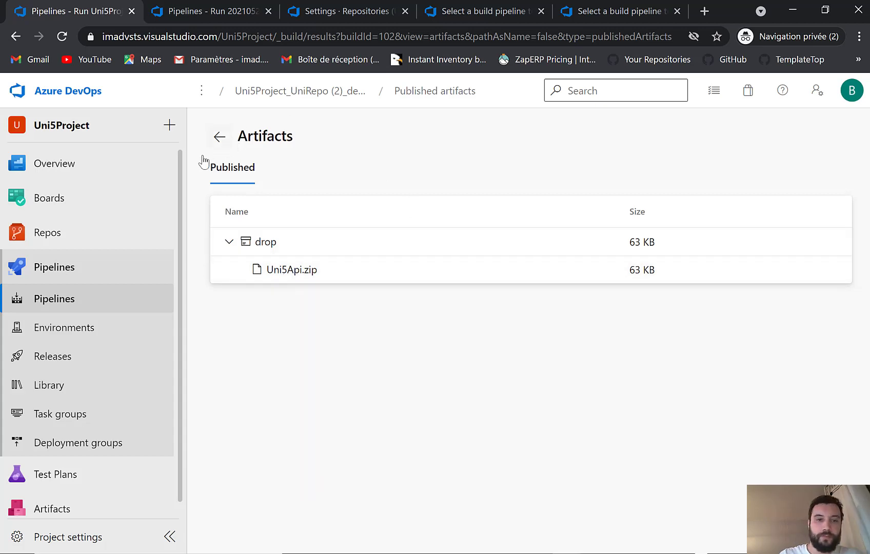
left_click(219, 137)
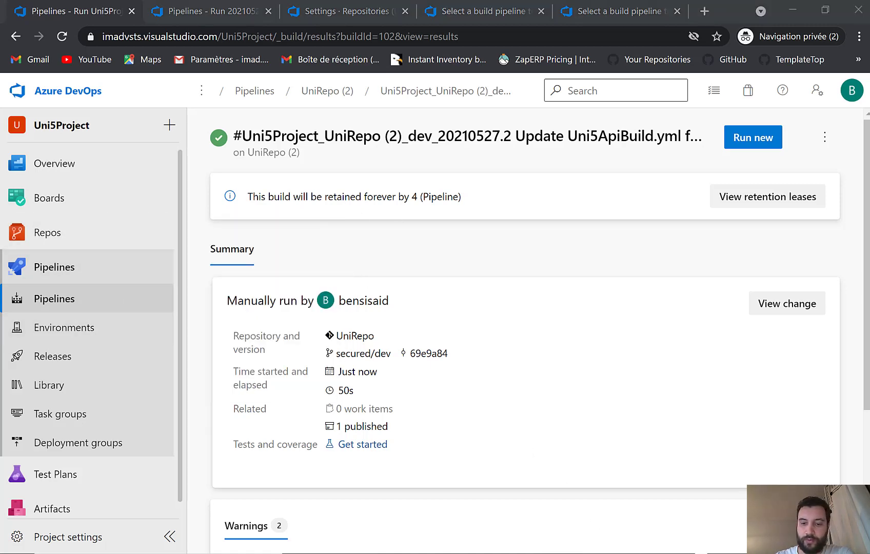
Switch to Visual Studio, show the solution's projects with Uni5Api collapsed, and examine the Uni5Test1 test method in UnitTest1.cs.
key("alt+Tab")
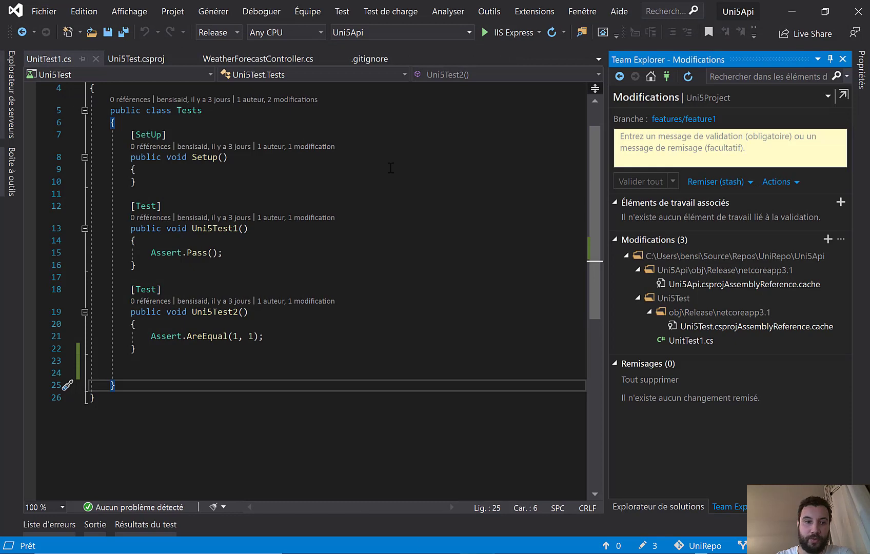
left_click(391, 169)
left_click(659, 507)
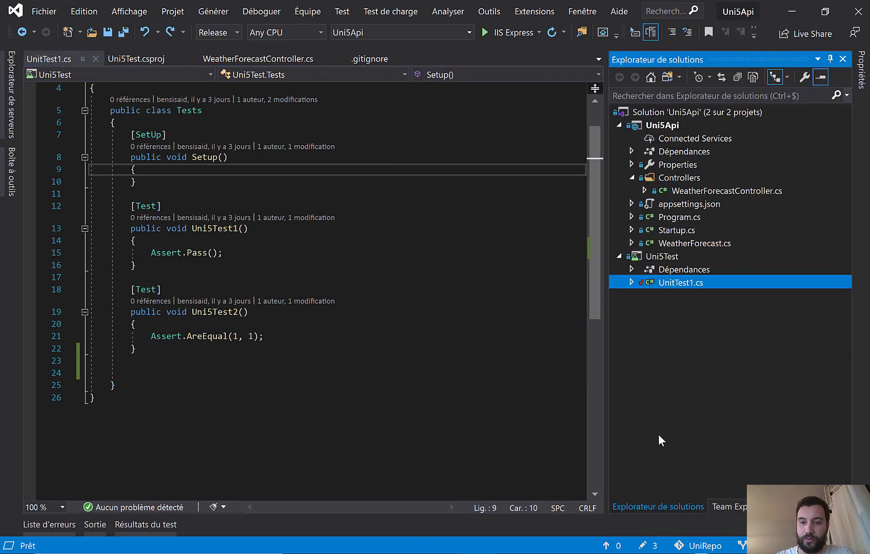
left_click(620, 124)
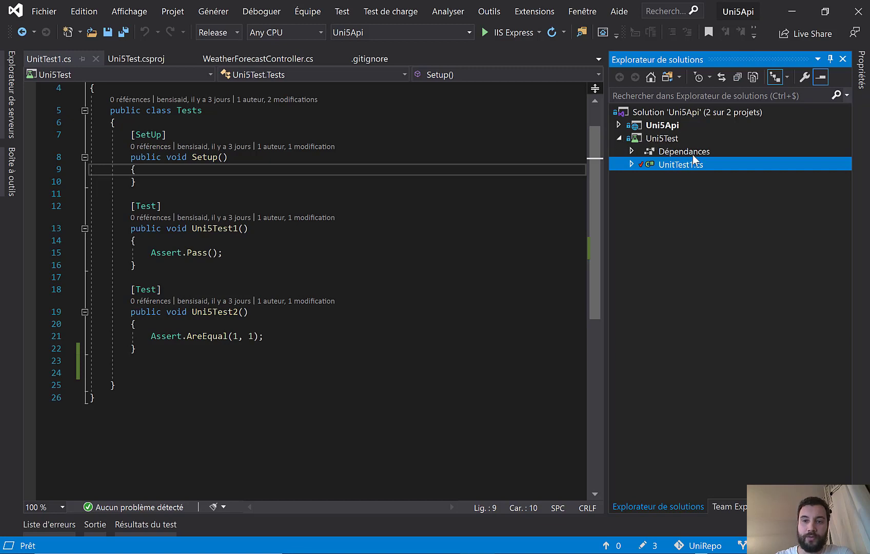
left_click(204, 193)
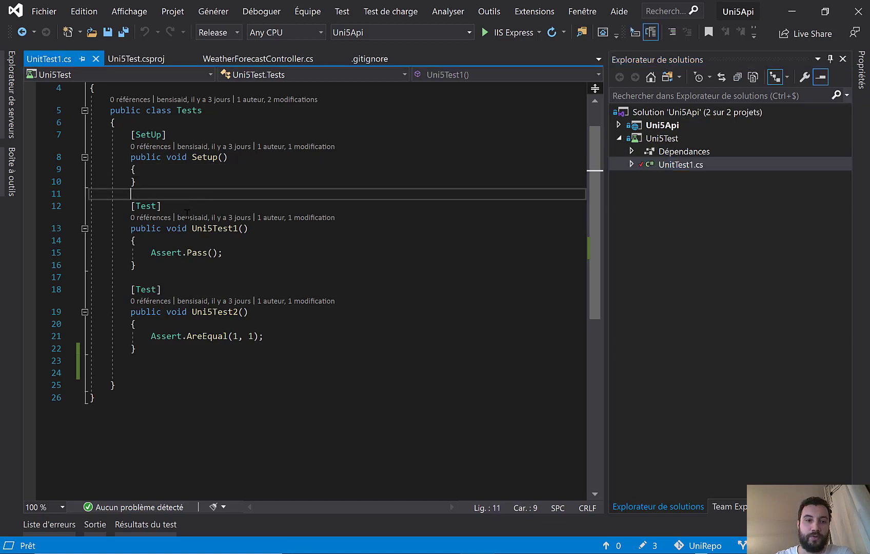
left_click_drag(121, 205, 174, 262)
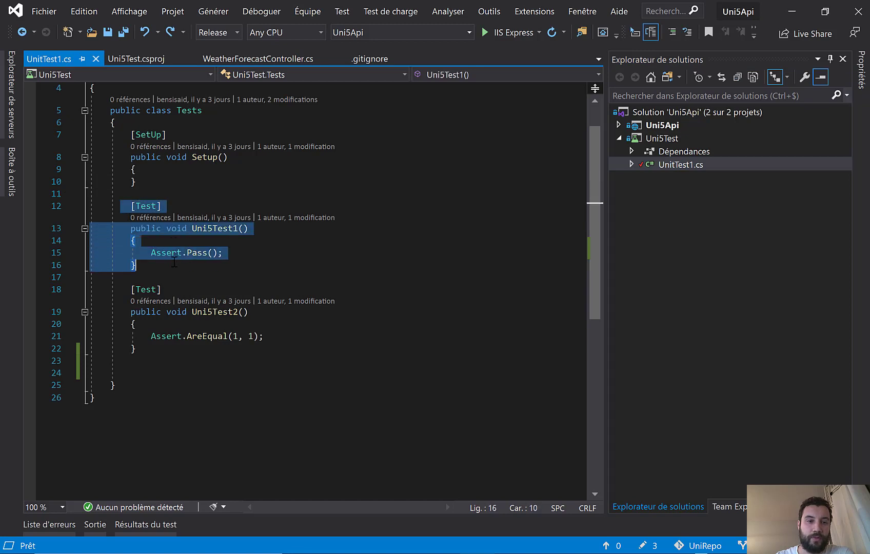
double_click(212, 229)
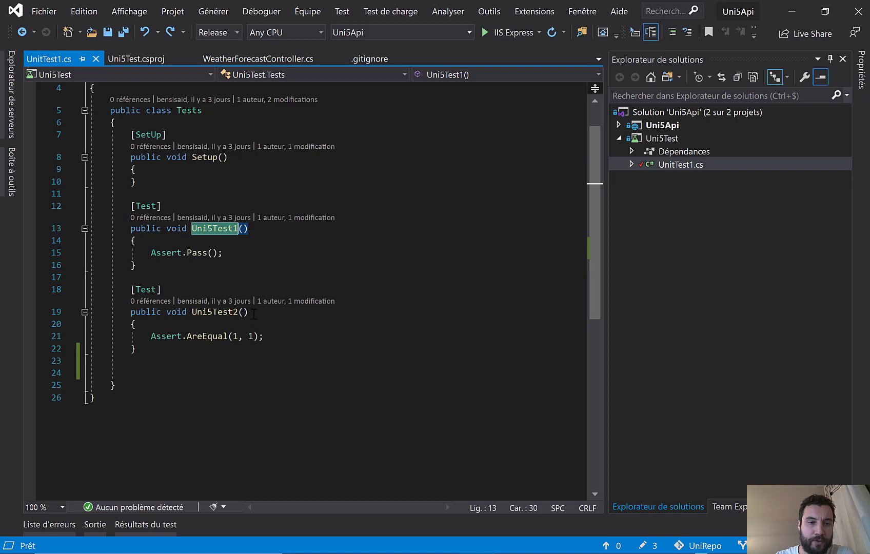
Duplicate the Uni5Test2 test method, including its [Test] attribute, below the original in UnitTest1.cs.
left_click_drag(149, 349, 90, 289)
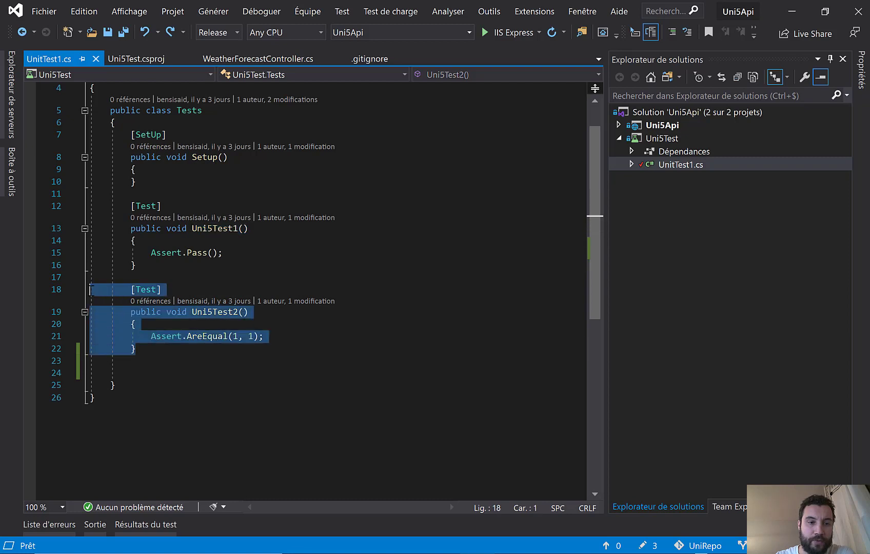
key("ctrl+c")
left_click(143, 350)
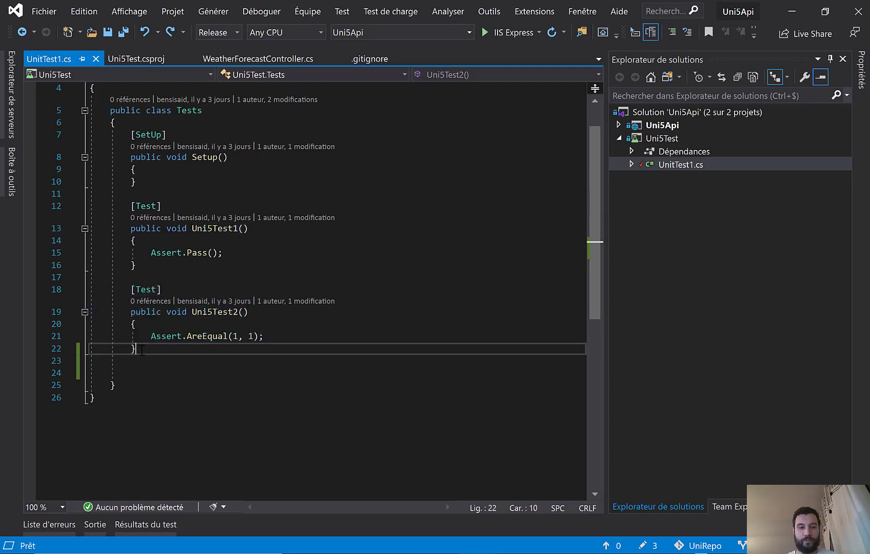
key("Return")
key("Return")
key("ctrl+v")
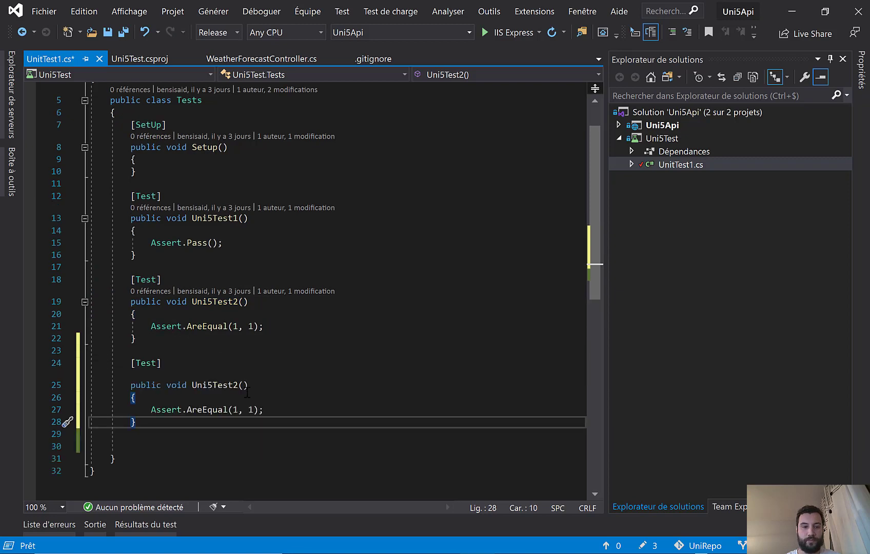
Rename the duplicated test method Uni5Test3, make its assertion Assert.AreEqual(2, 2), and save UnitTest1.cs.
left_click(253, 410)
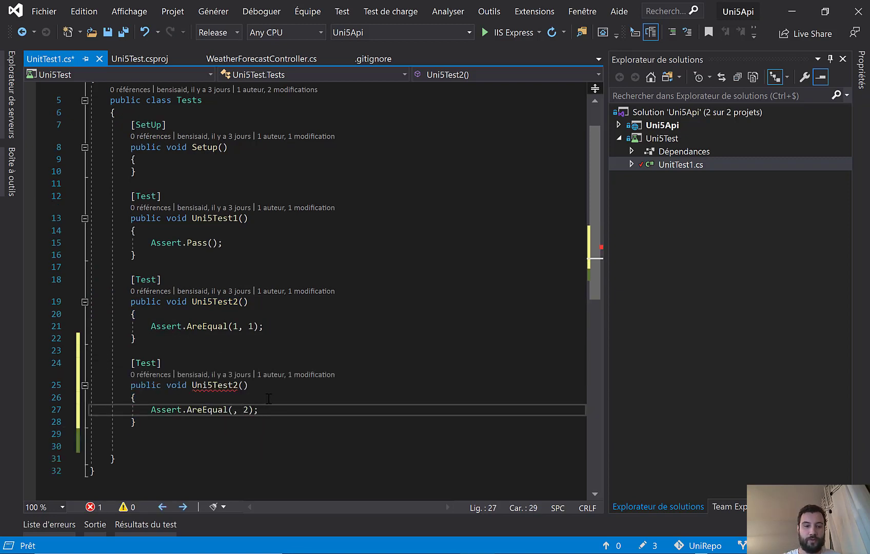
left_click(239, 385)
key("BackSpace")
type("3")
left_click(514, 315)
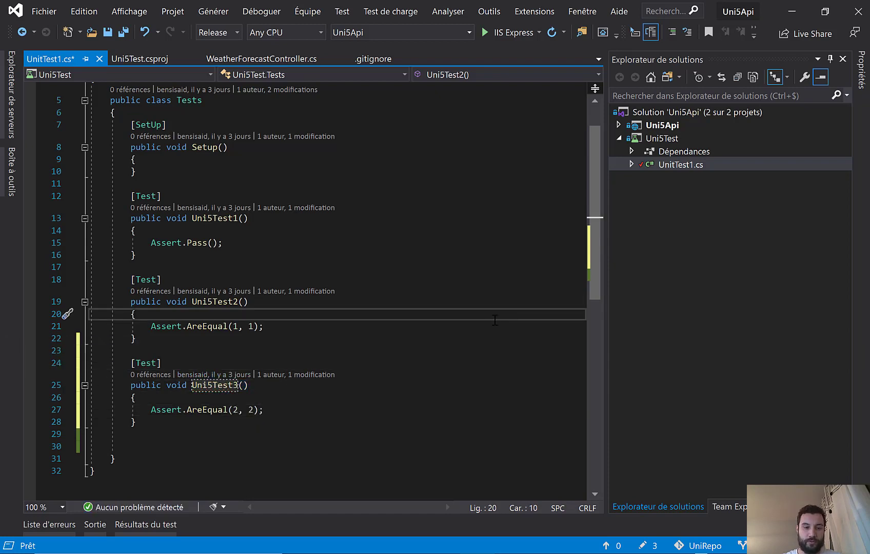
key("ctrl+s")
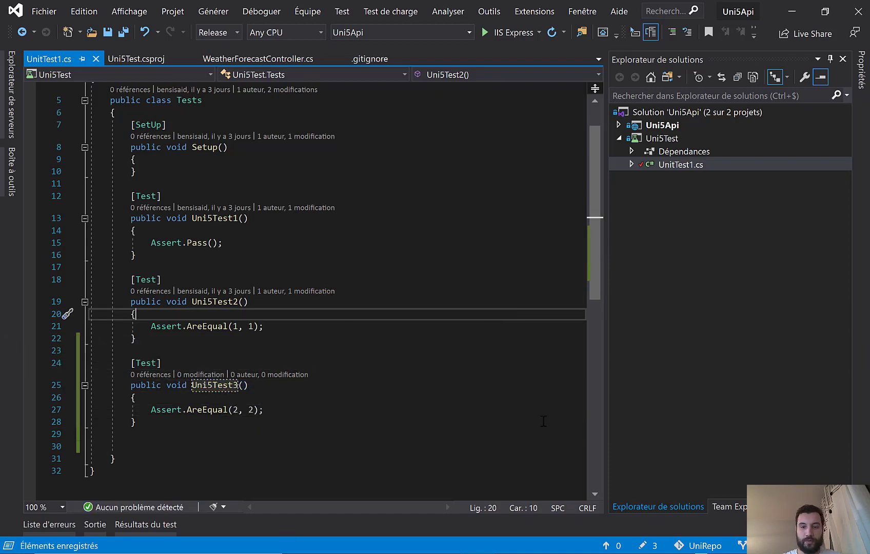
Show the pending Git changes and select the entire code of UnitTest1.cs.
left_click(650, 545)
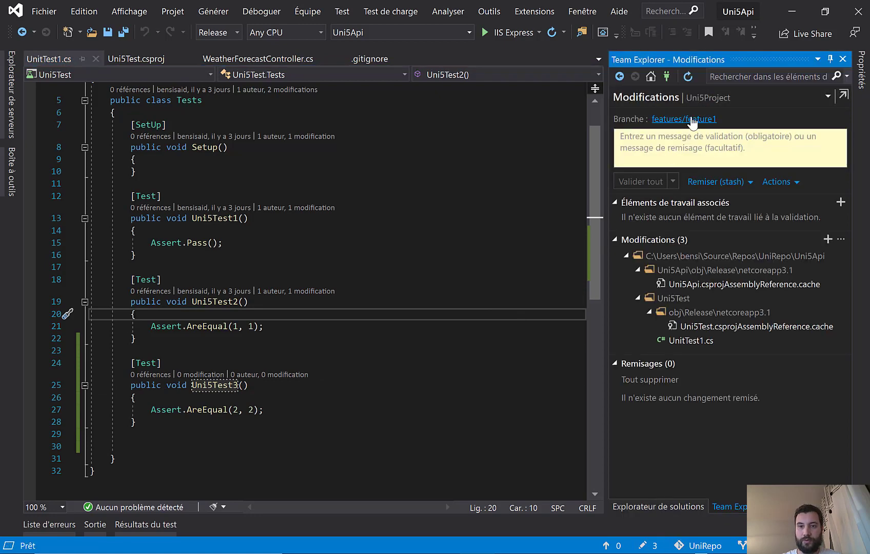
left_click(319, 383)
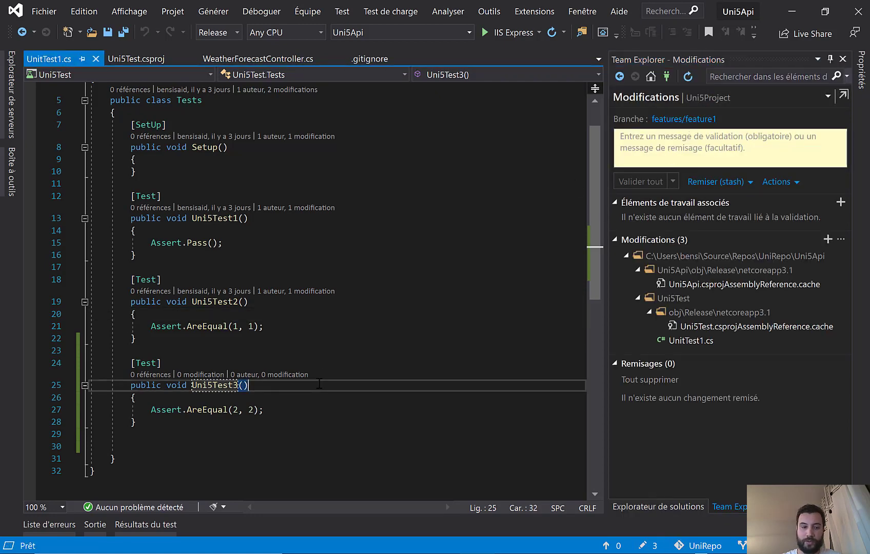
key("ctrl+a")
Show UniRepo's branches and fetch the features/feature1 branch from the remote.
left_click(668, 97)
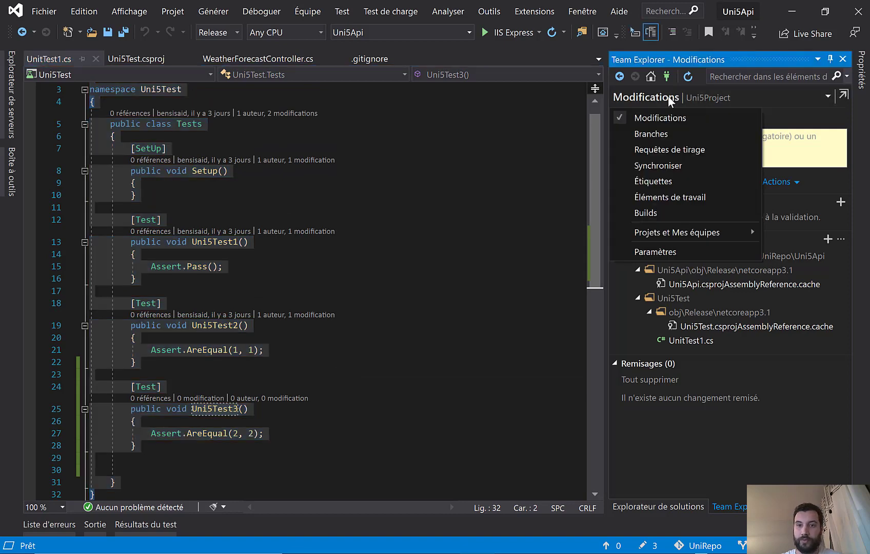
left_click(648, 132)
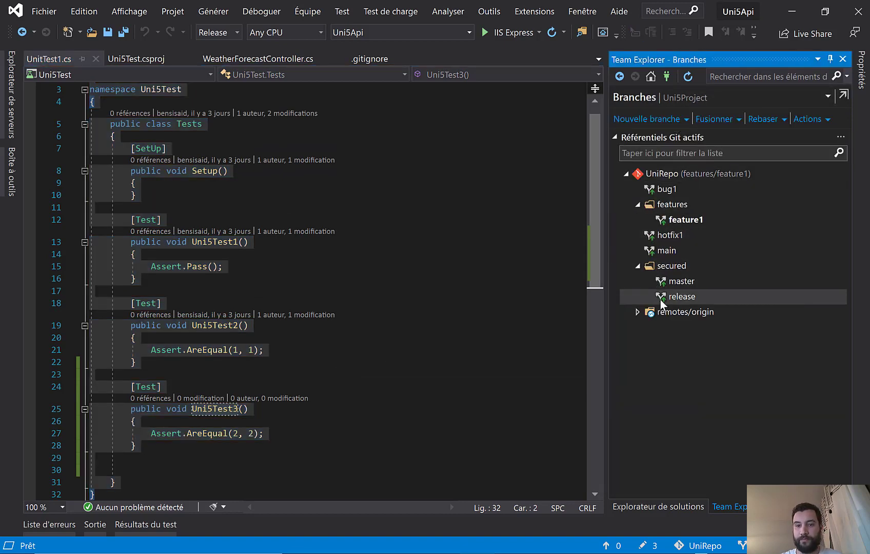
right_click(668, 220)
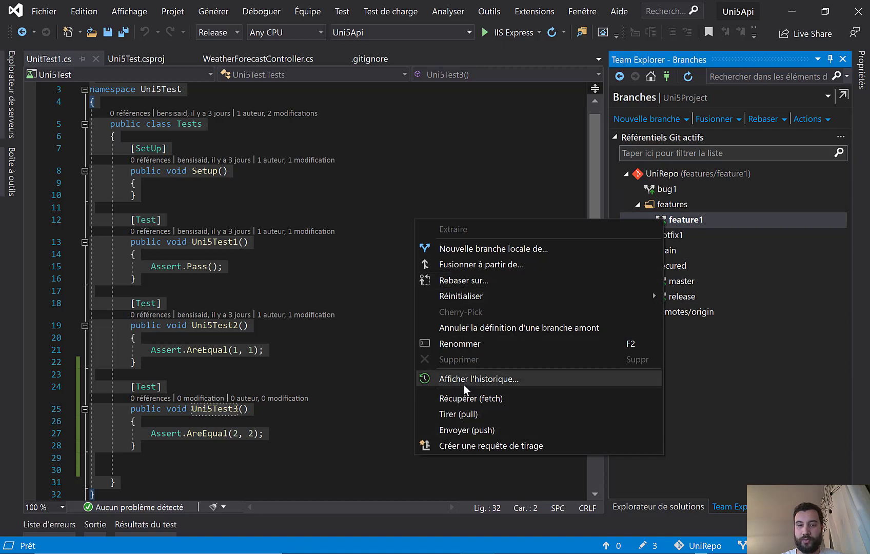
left_click(454, 403)
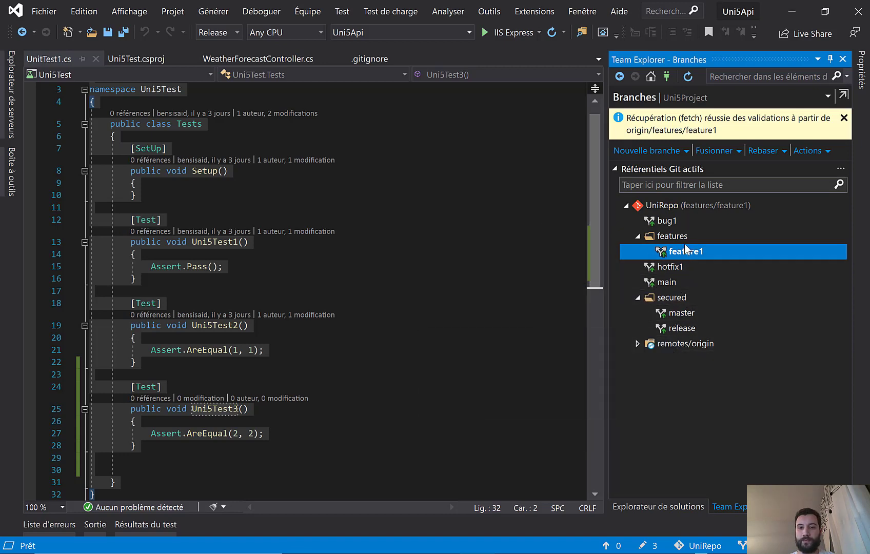
Check out the secured/dev branch from remotes/origin and save UnitTest1.cs with the Uni5Test3 method on it.
left_click(639, 344)
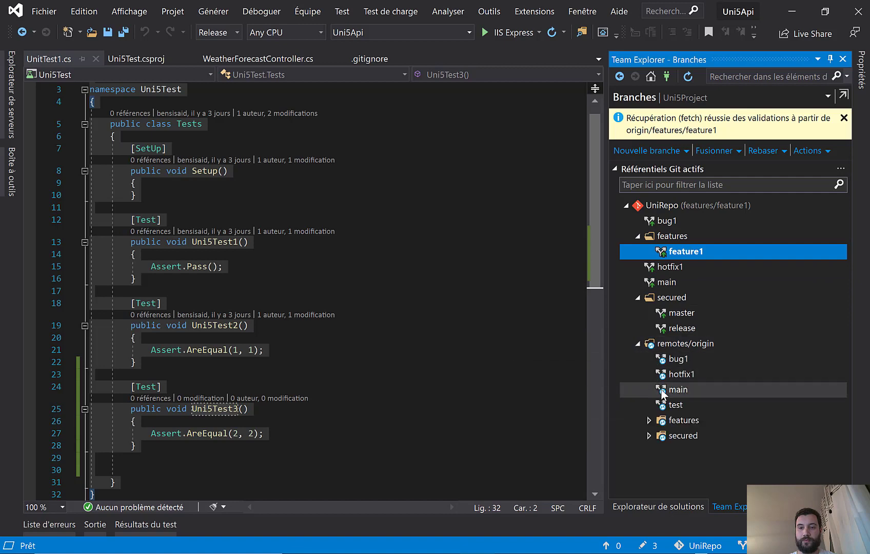
left_click(649, 435)
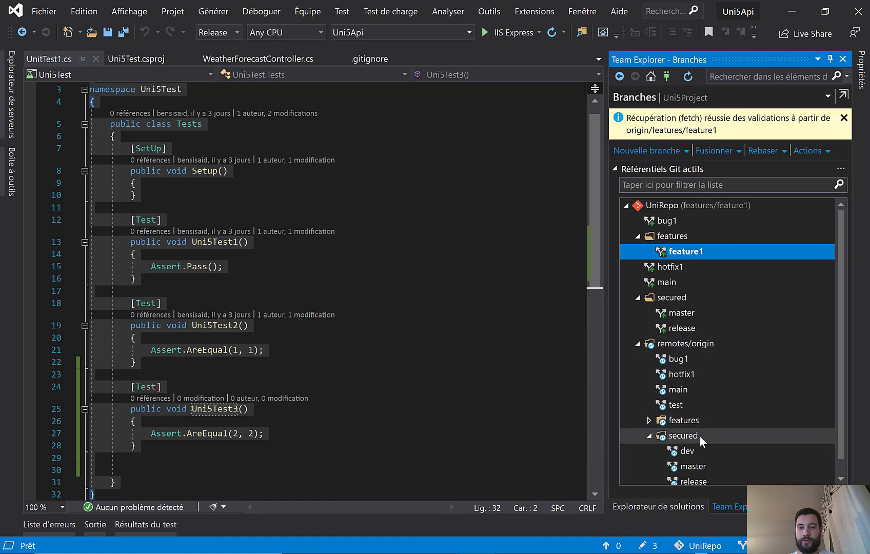
left_click(687, 450)
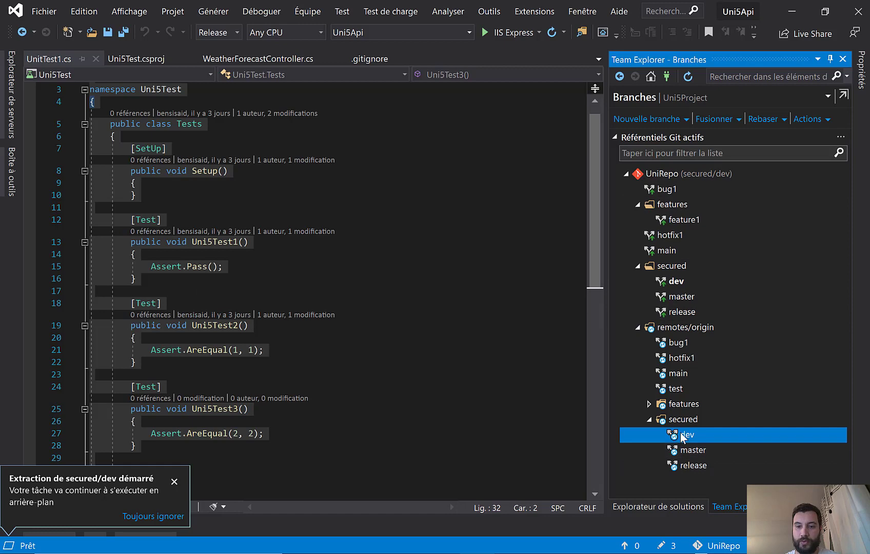
left_click(677, 281)
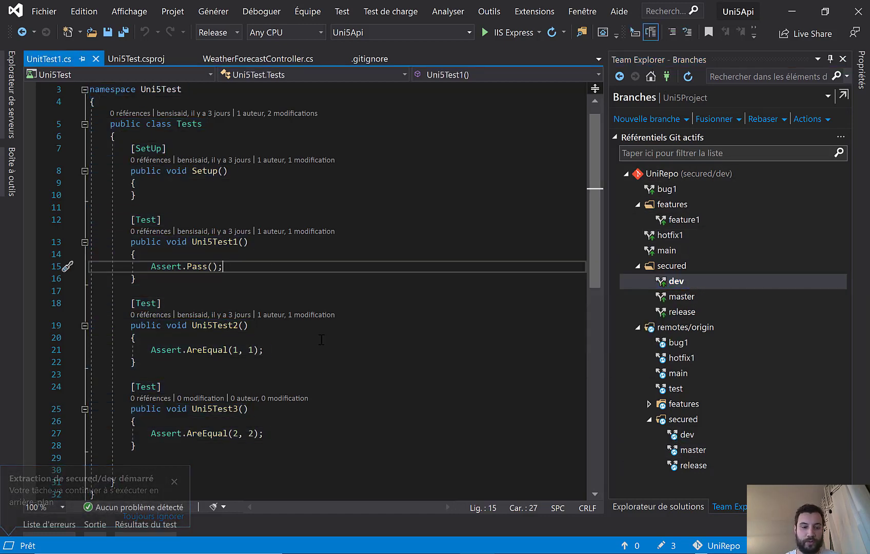
left_click(337, 337)
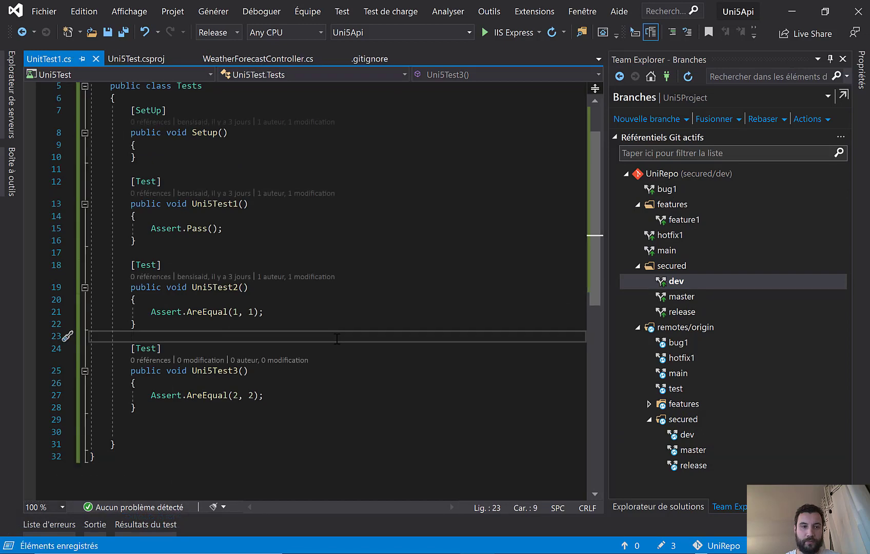
Stage only UnitTest1.cs on secured/dev and commit it with the message "Add units test".
left_click(667, 545)
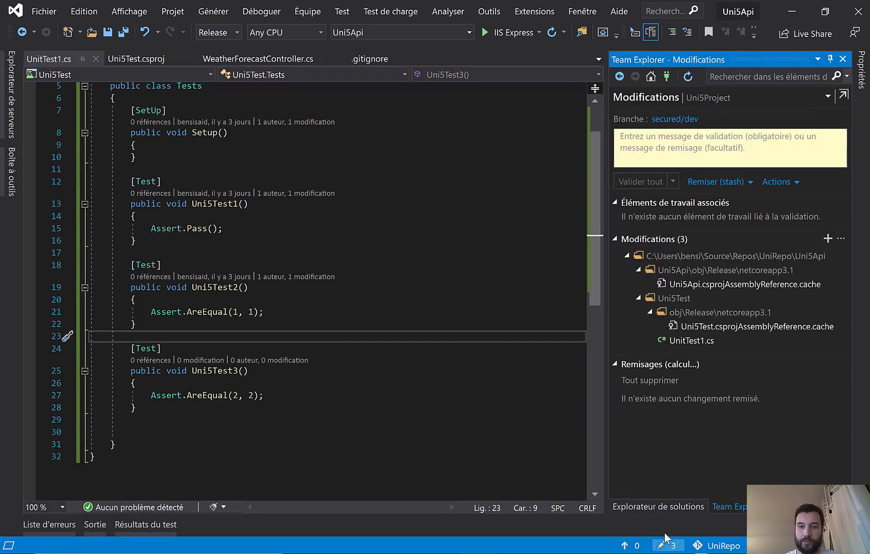
left_click(700, 343)
right_click(699, 342)
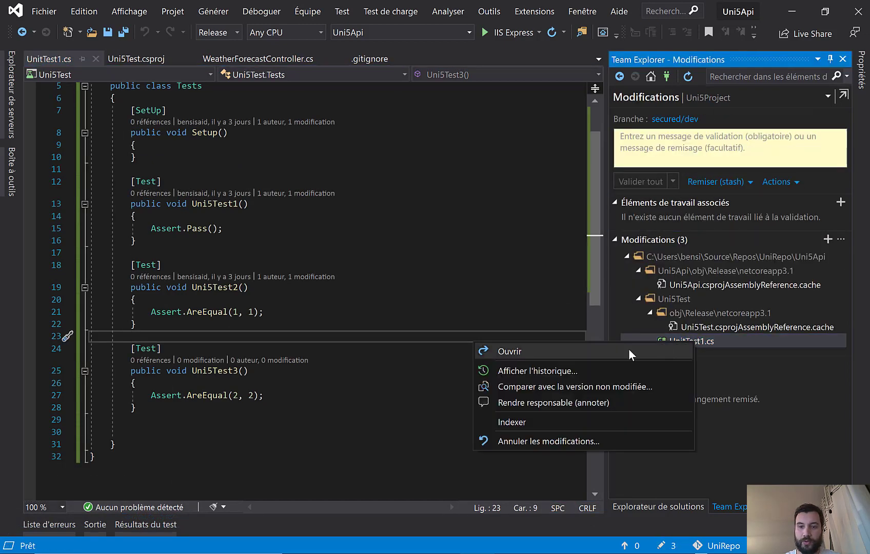
left_click(548, 419)
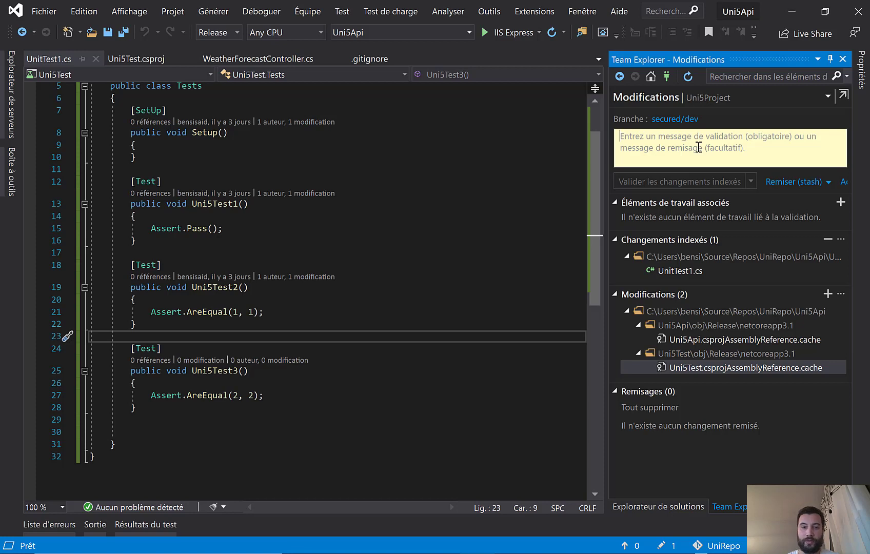
type("Add units test")
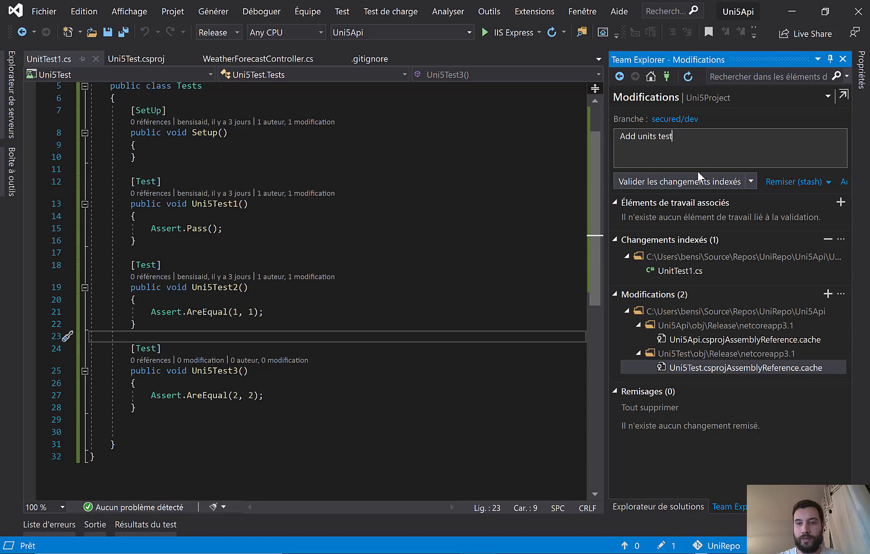
left_click(697, 179)
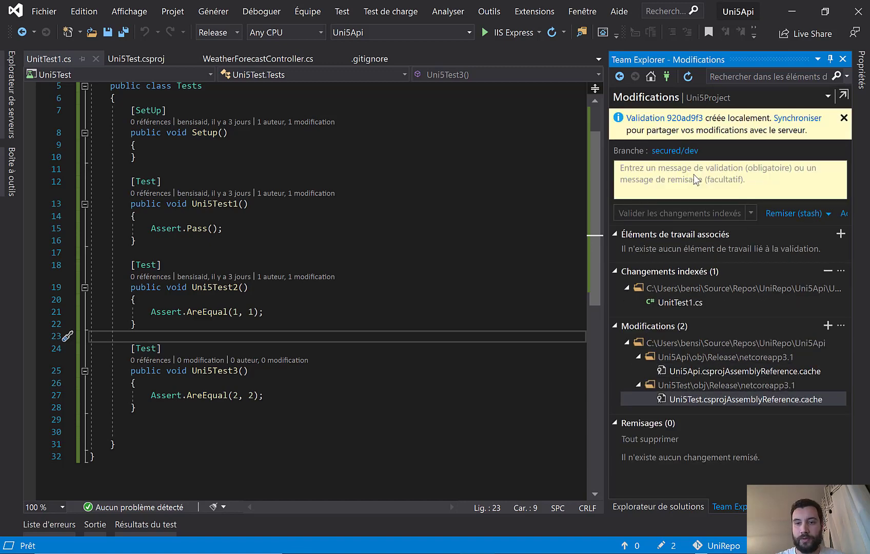
Push the outgoing commit on secured/dev to the server and switch back to the Azure DevOps pipeline run in the browser.
left_click(781, 122)
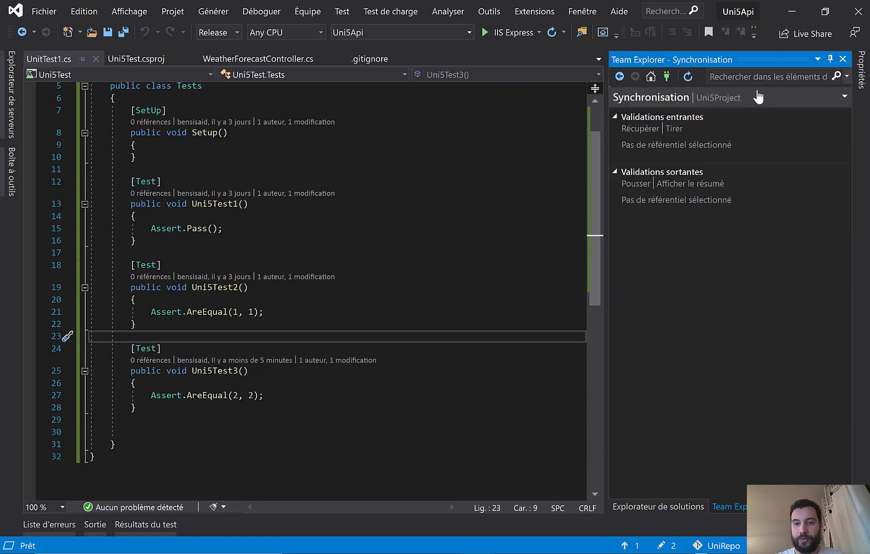
left_click(636, 275)
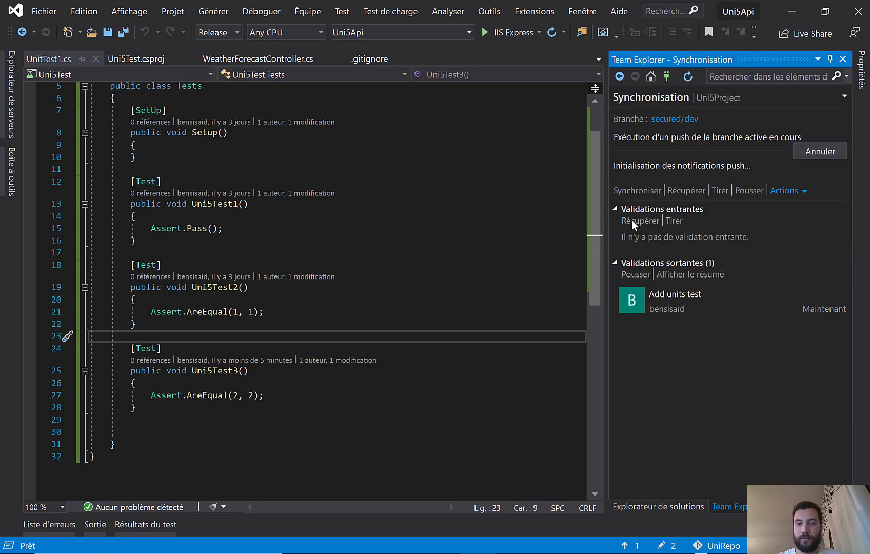
key("alt+Tab")
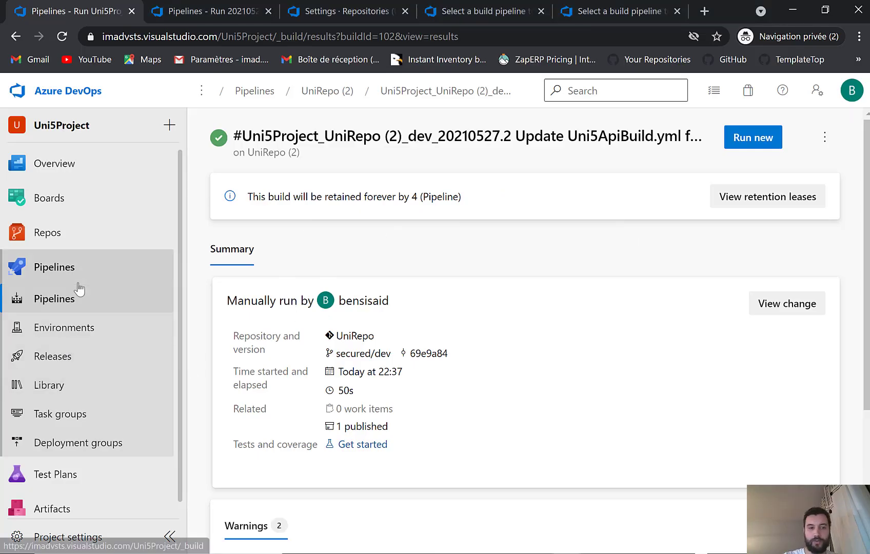
Open the "Add units test" run of the UniRepo (2) pipeline and view its job log.
left_click(66, 300)
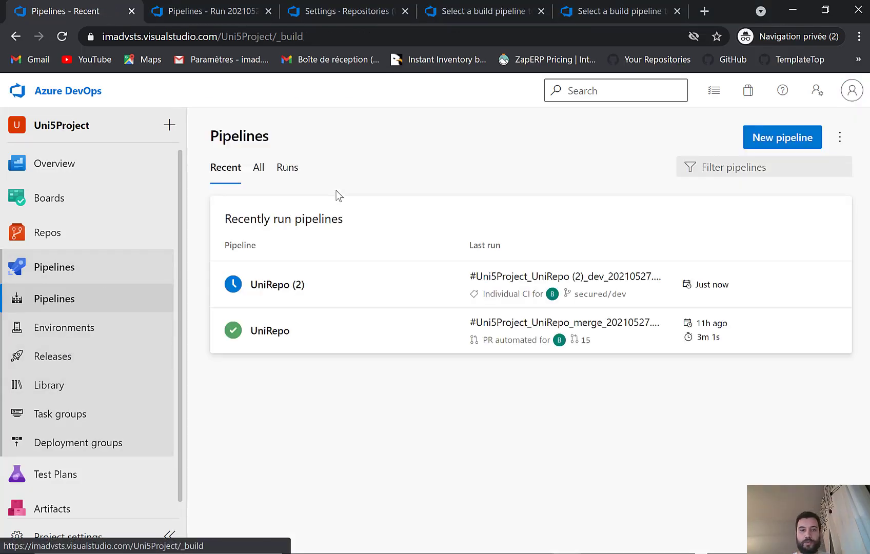
left_click(355, 290)
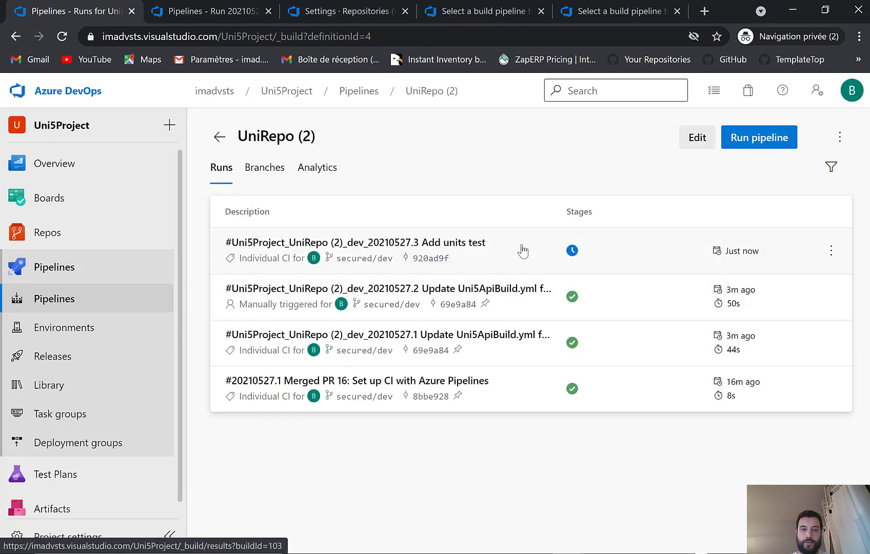
left_click(523, 251)
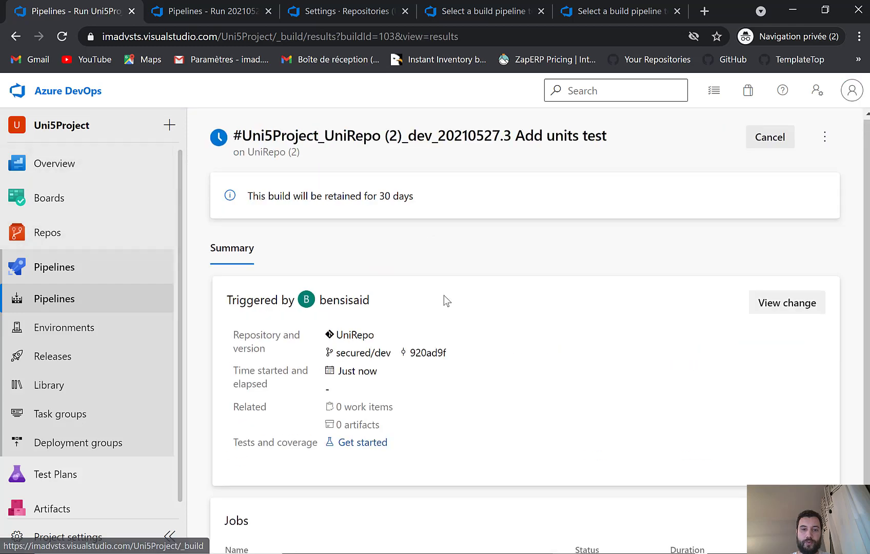
scroll(271, 515, "down", 1)
left_click(268, 528)
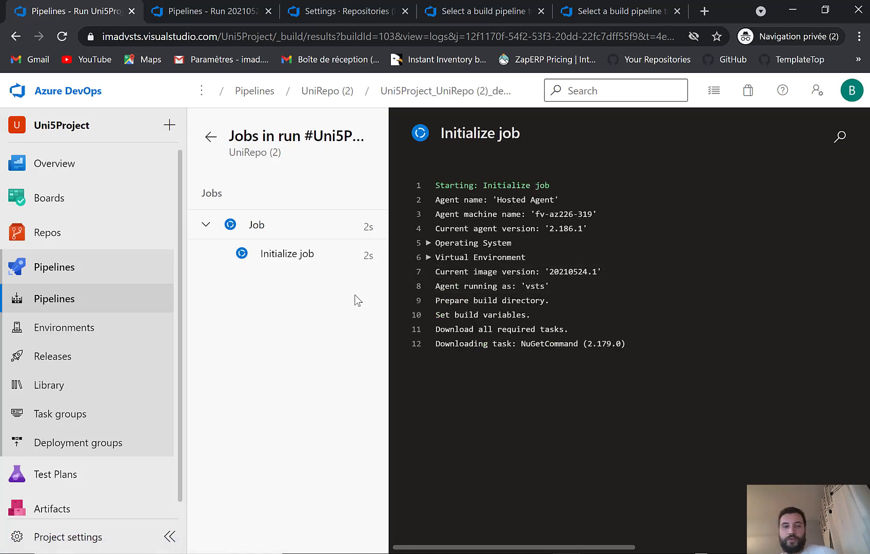
Return to the summary of the "Add units test" run and cancel the run.
left_click(212, 143)
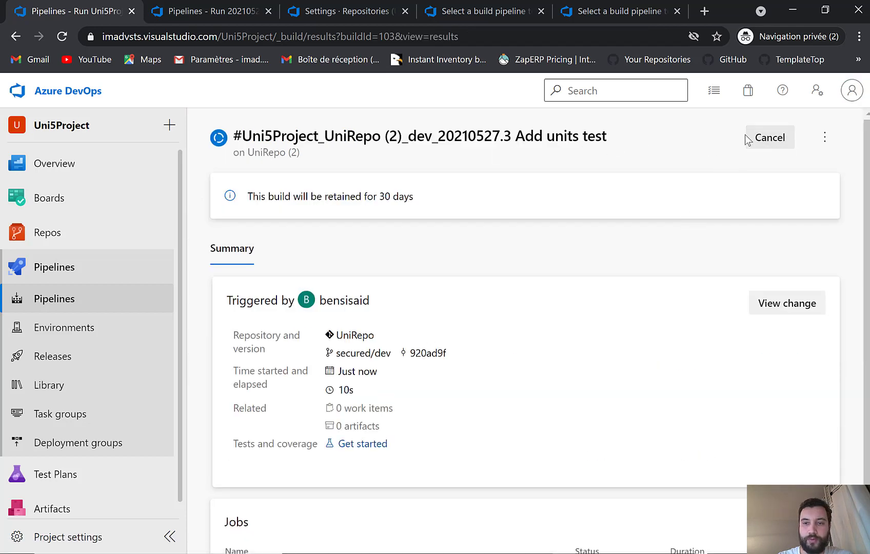
left_click(769, 140)
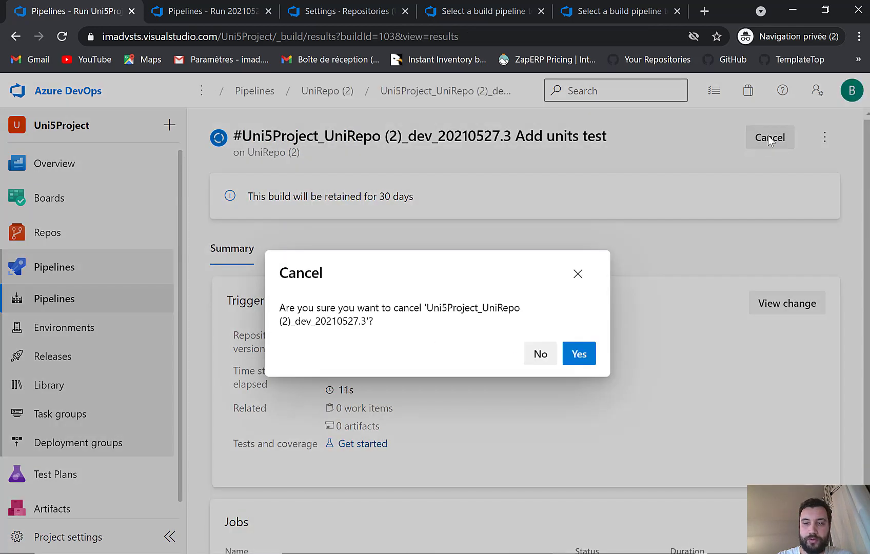
left_click(579, 354)
Open the UniRepo (2) pipeline for editing and load Uni5ApiBuild.yml from the secured/dev branch.
left_click(48, 298)
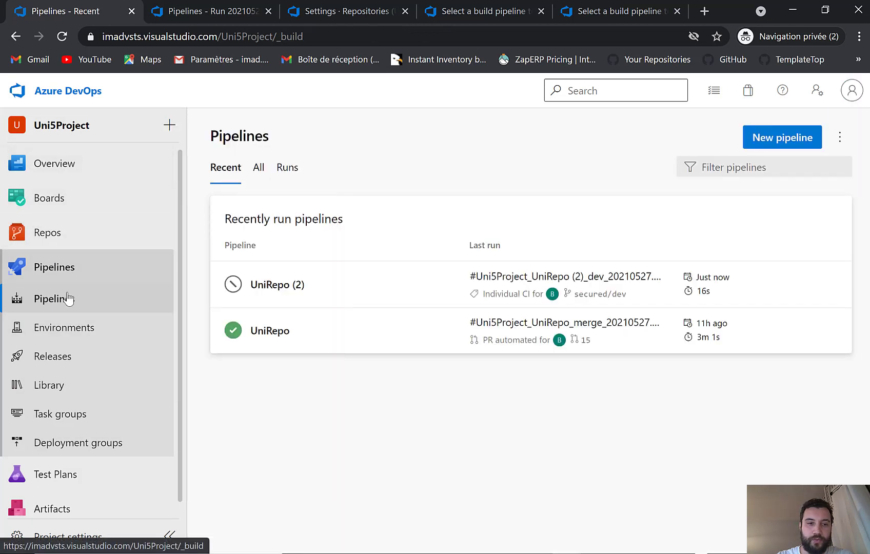
left_click(368, 283)
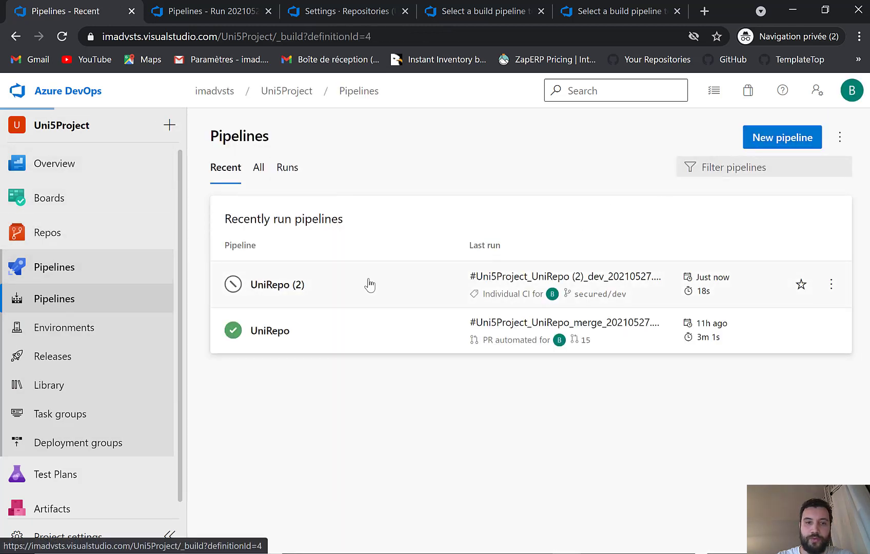
left_click(697, 137)
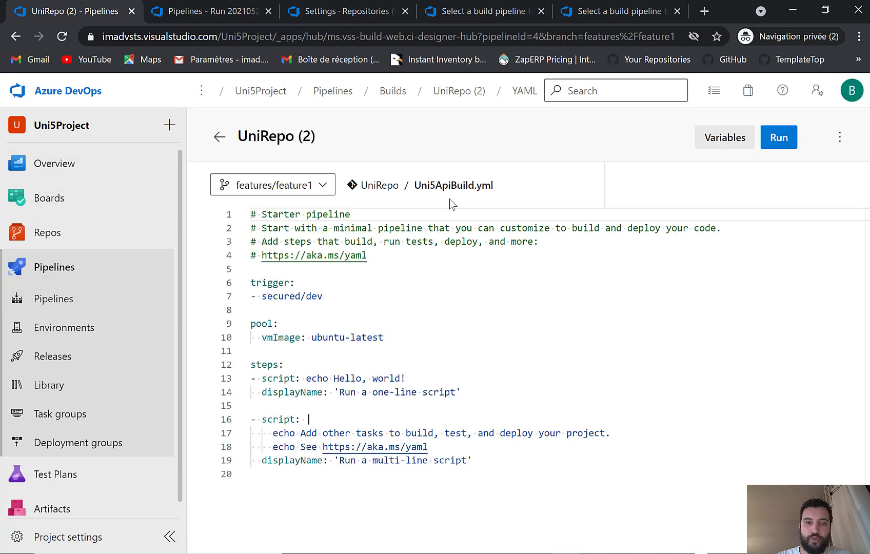
left_click(314, 190)
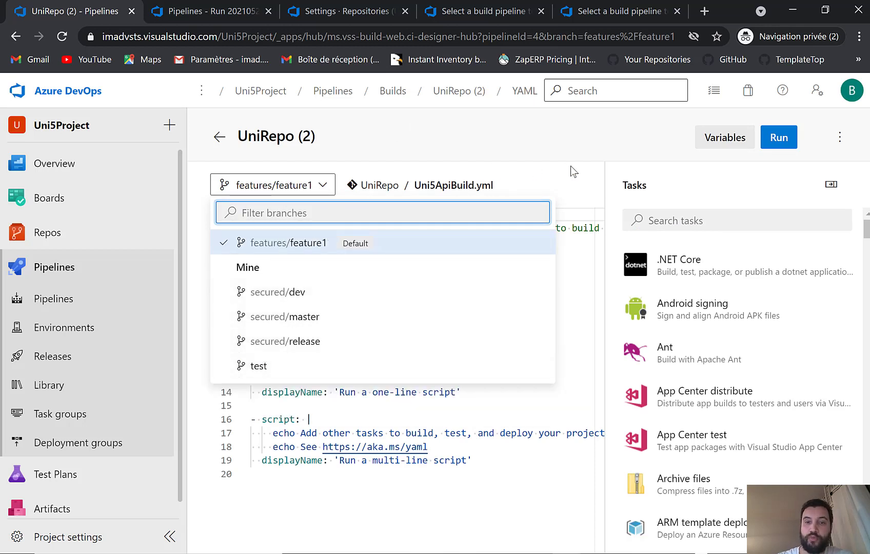
left_click(93, 163)
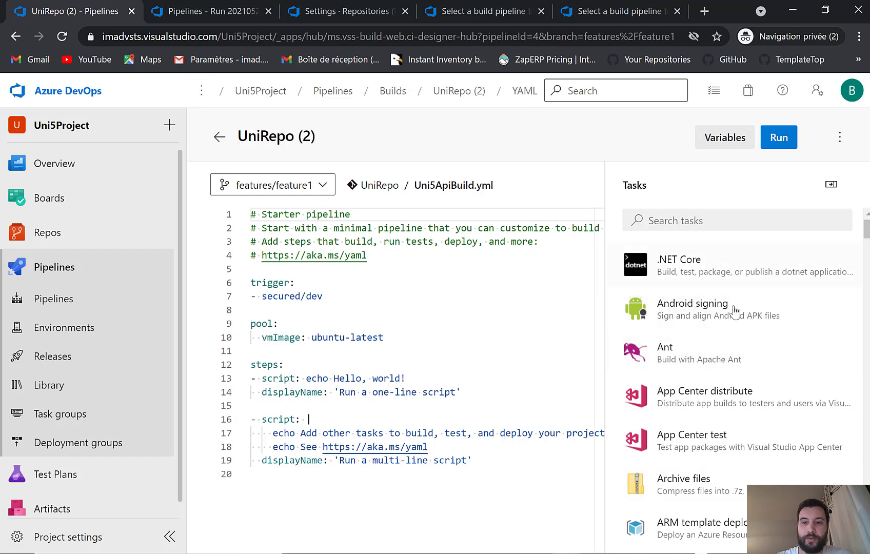
left_click(316, 186)
left_click(282, 293)
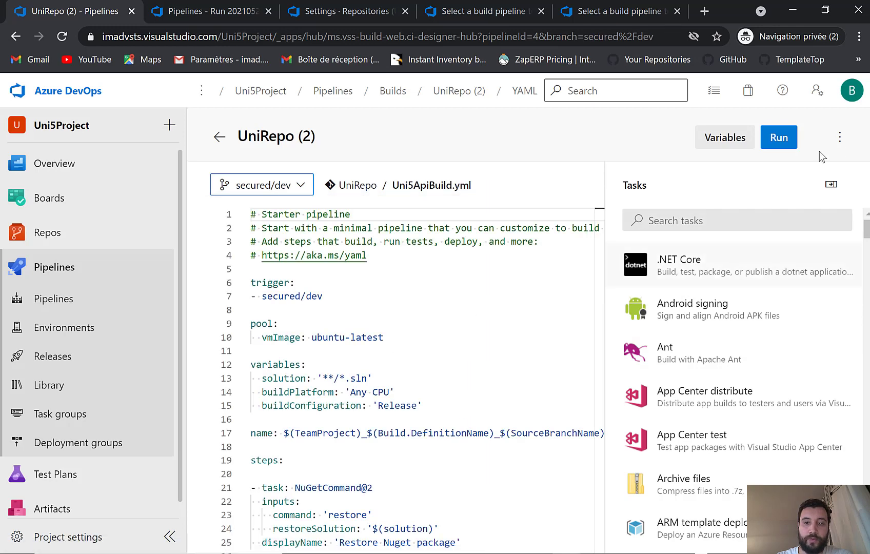
Begin a .NET Core task with the test command at the blank line after the 'Build project' task.
left_click(831, 184)
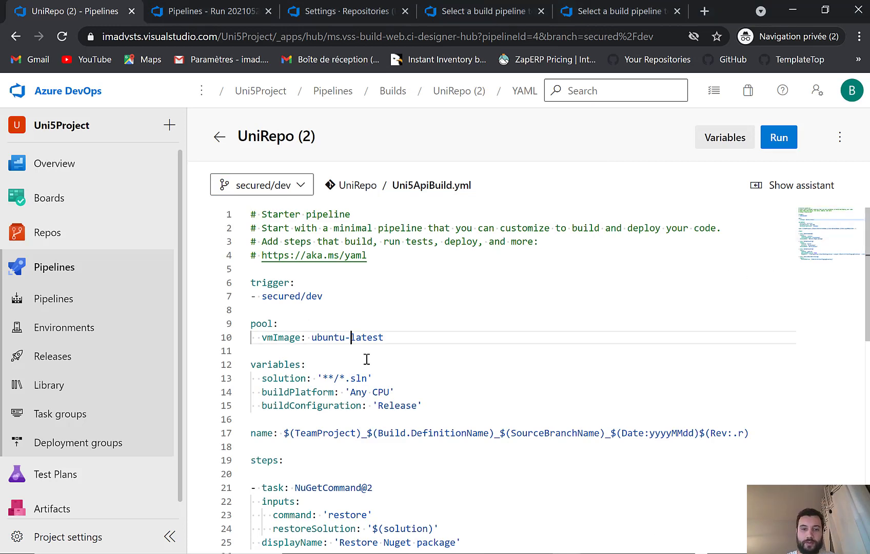
scroll(368, 365, "down", 3)
scroll(368, 364, "down", 7)
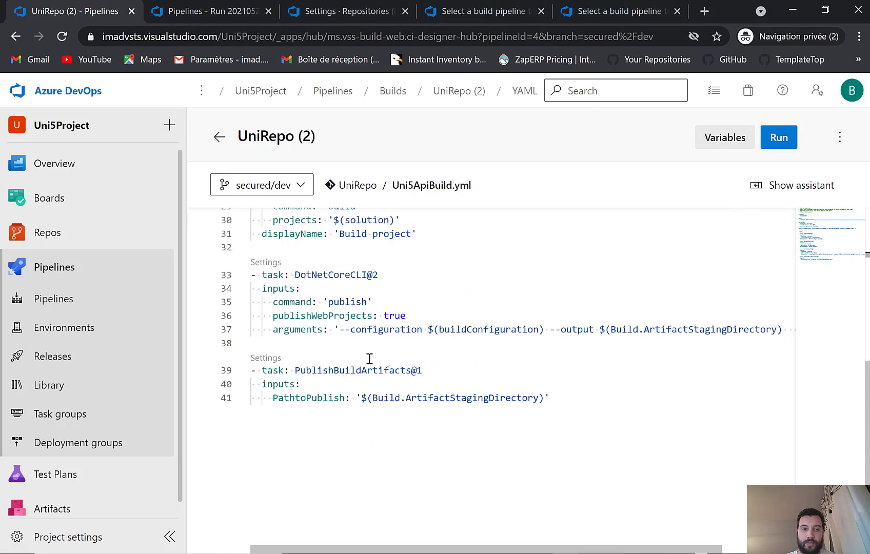
scroll(370, 359, "up", 3)
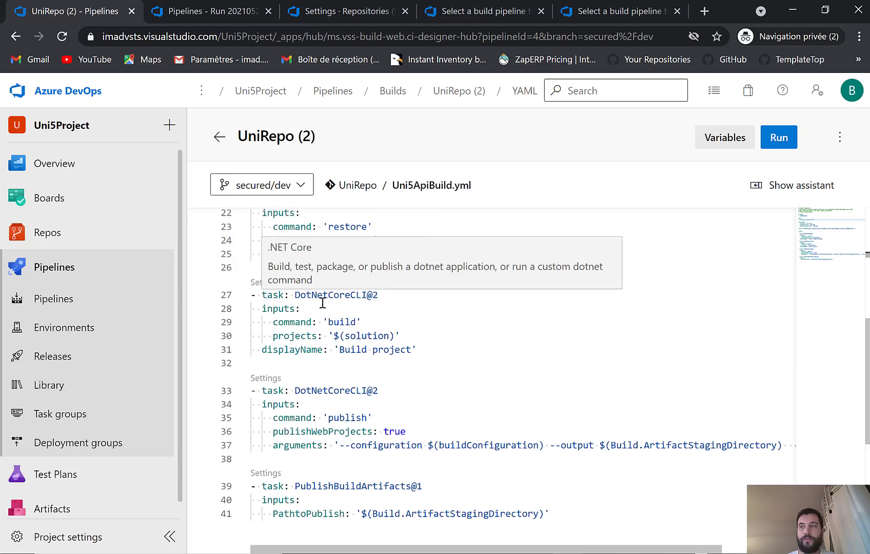
left_click(307, 379)
left_click(306, 366)
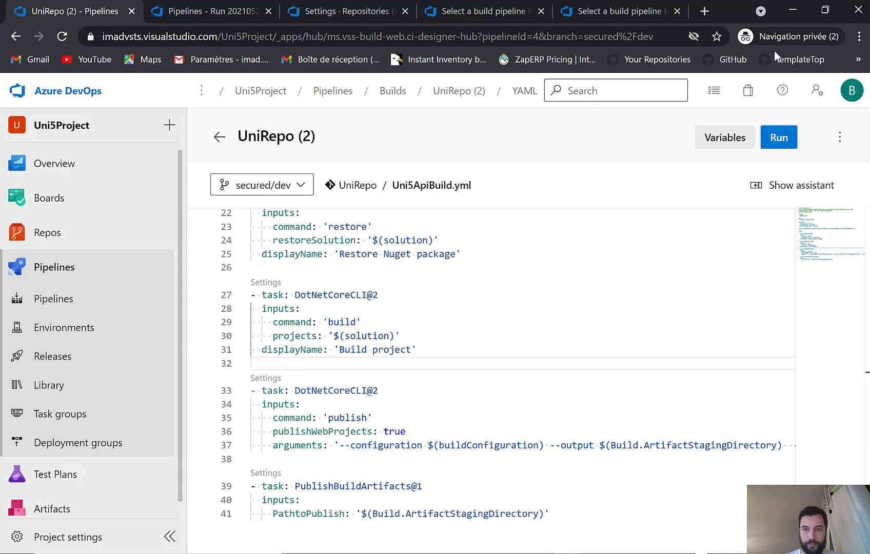
left_click(763, 185)
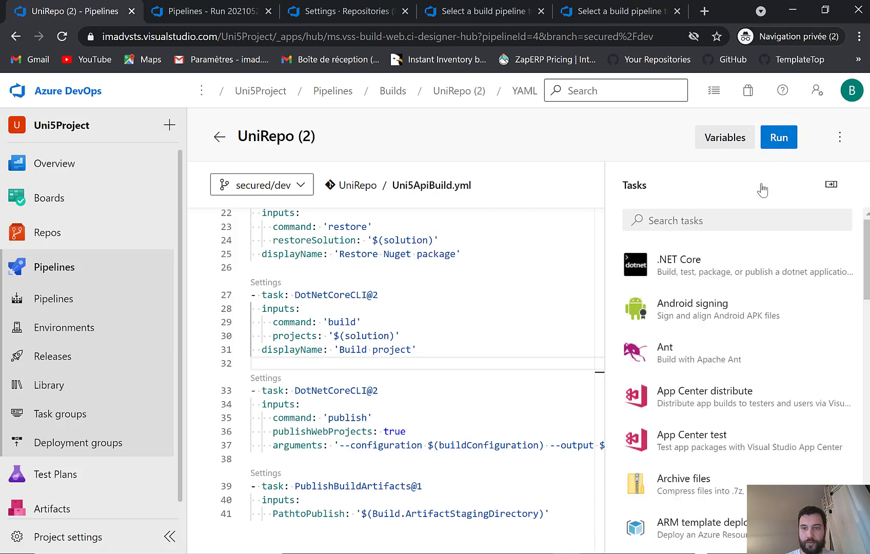
left_click(677, 267)
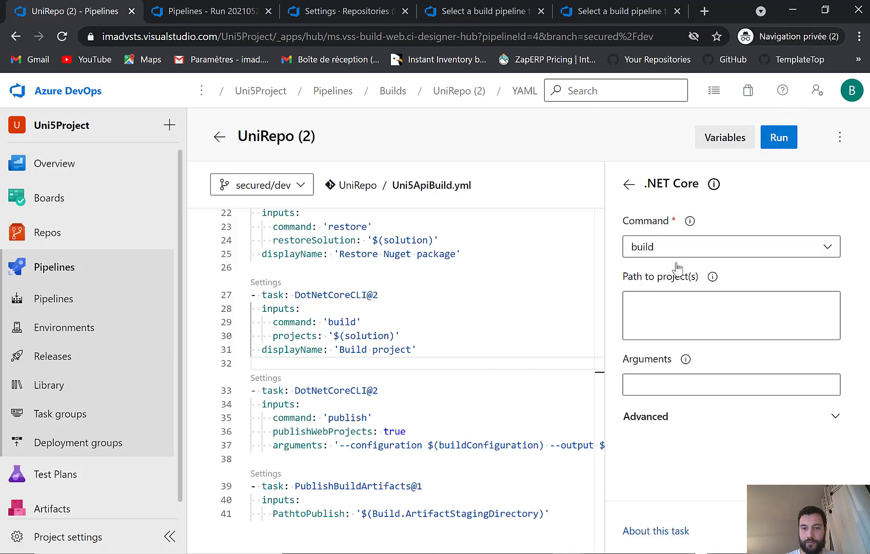
left_click(678, 251)
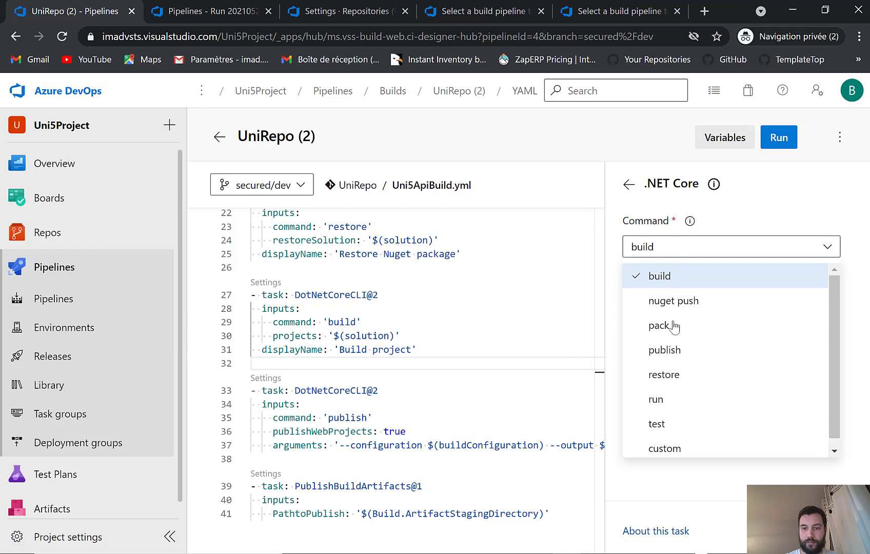
left_click(653, 427)
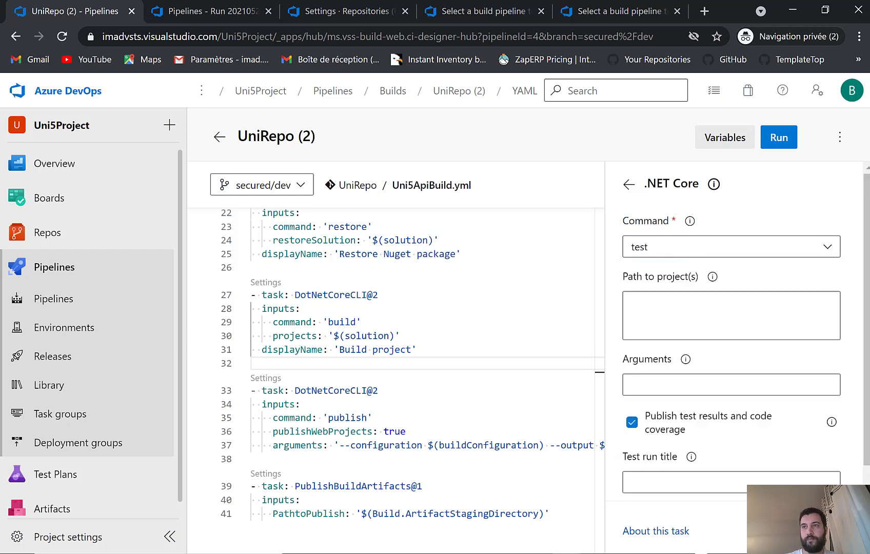
Check the test project's name in Visual Studio's solution and set the task's project path to **/Uni5Test.
left_click(764, 322)
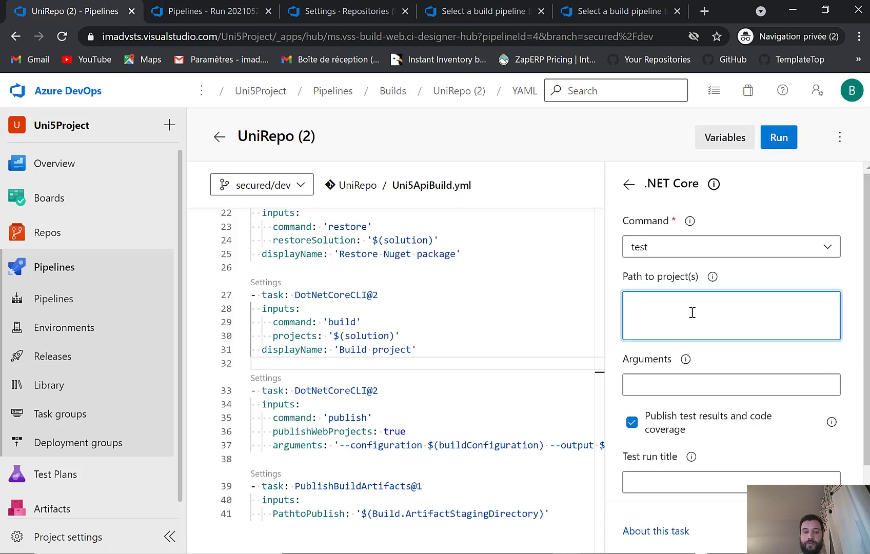
key("alt+Tab")
key("alt+Tab")
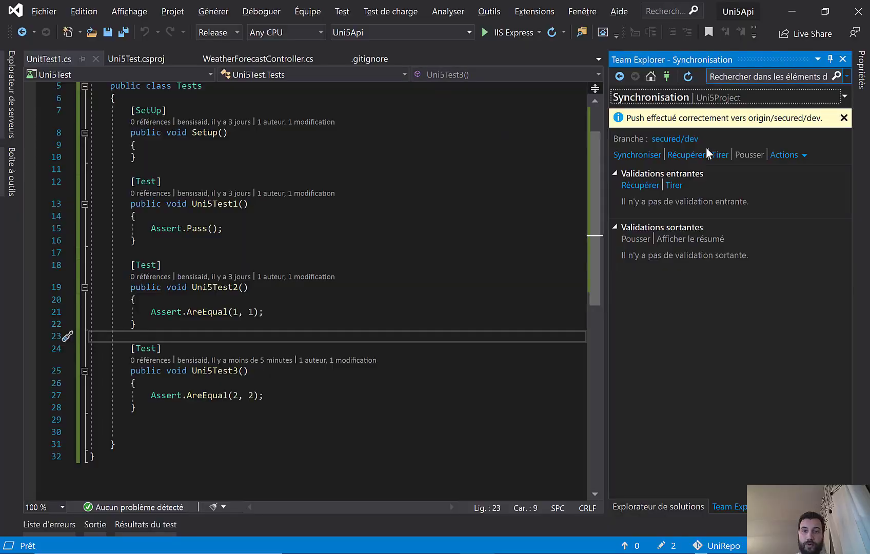
left_click(662, 507)
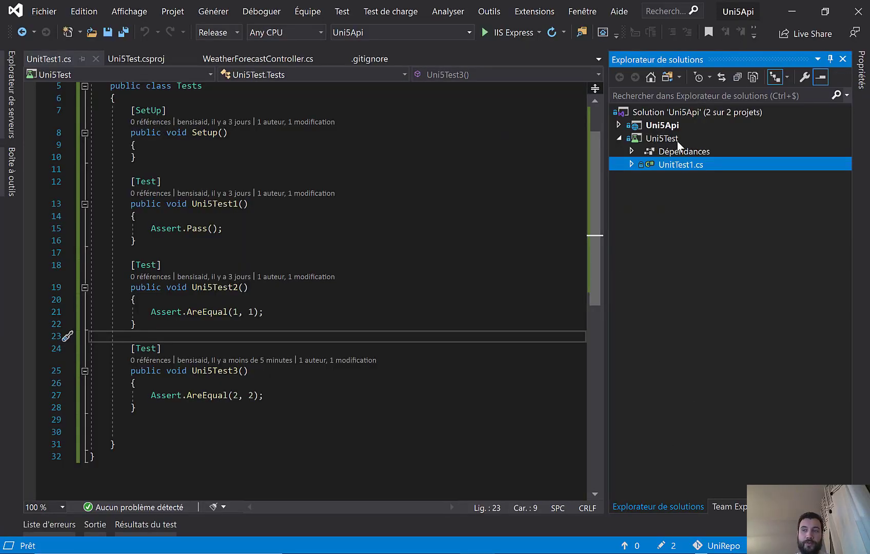
key("alt+Tab")
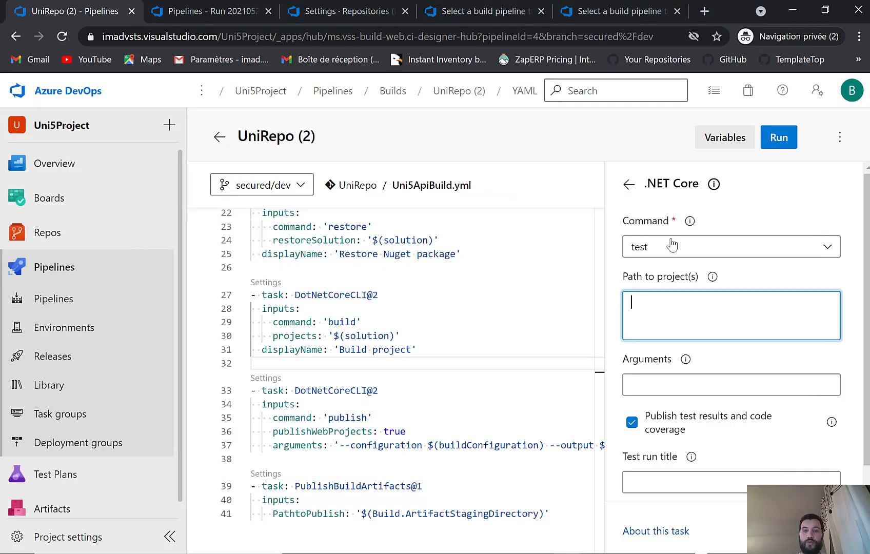
type("**")
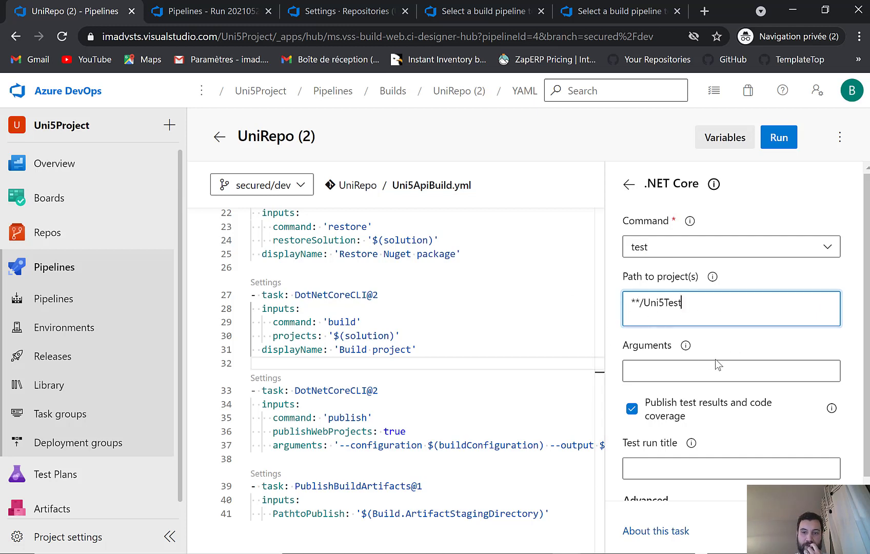
scroll(729, 287, "down", 1)
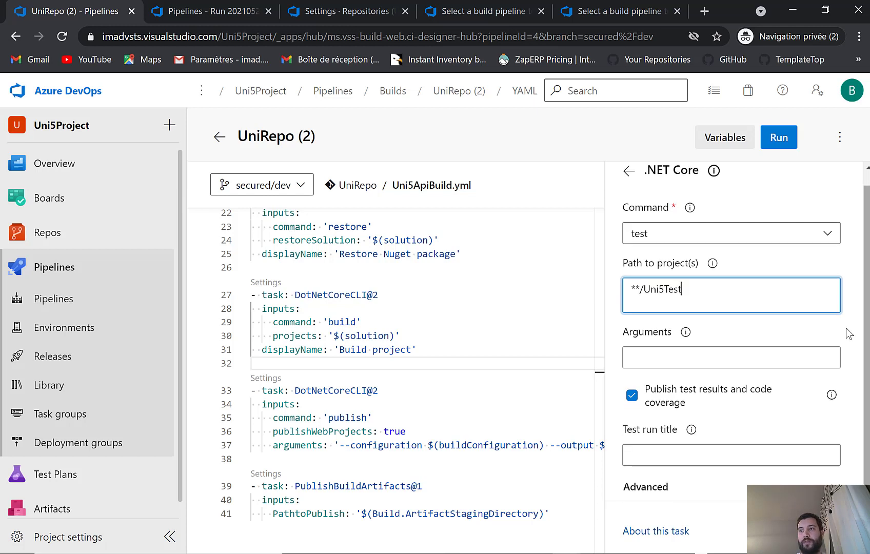
Paste the copied test arguments, including --configuration $(BuildConfiguration), --collect and RunConfiguration.DisableAppDomain=true, into the task's arguments.
key("alt+Tab")
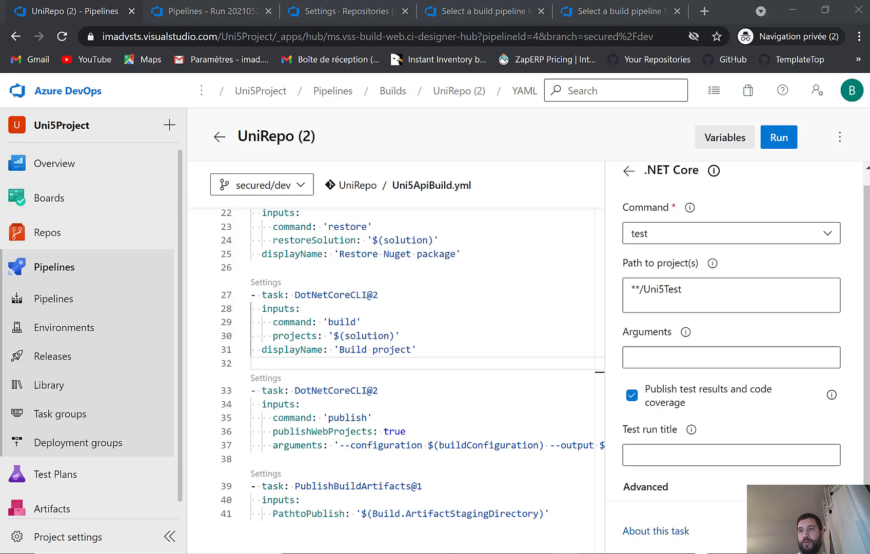
left_click(647, 353)
key("ctrl+v")
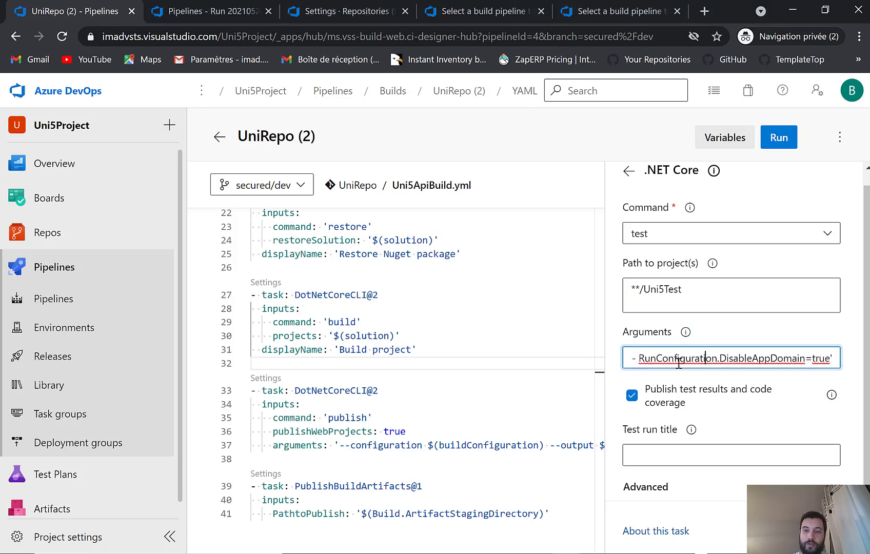
Examine the pasted configuration and coverage collection arguments and compare them with the pipeline's buildConfiguration variable.
left_click_drag(741, 357, 602, 354)
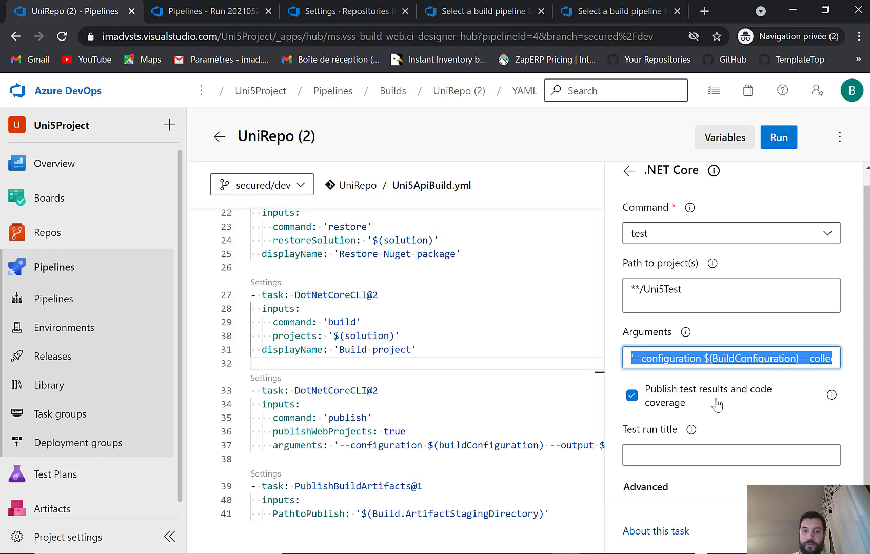
left_click(709, 358)
left_click_drag(706, 358, 797, 357)
scroll(236, 254, "up", 4)
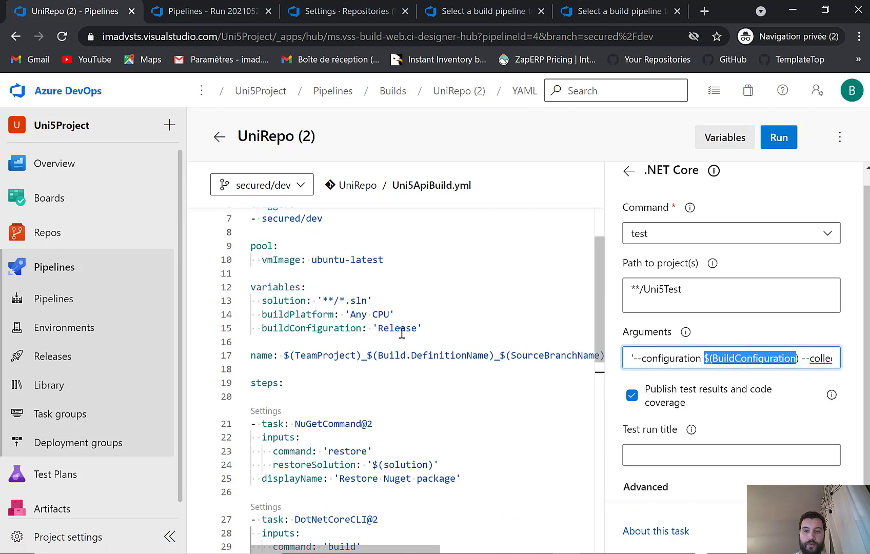
left_click_drag(800, 358, 836, 359)
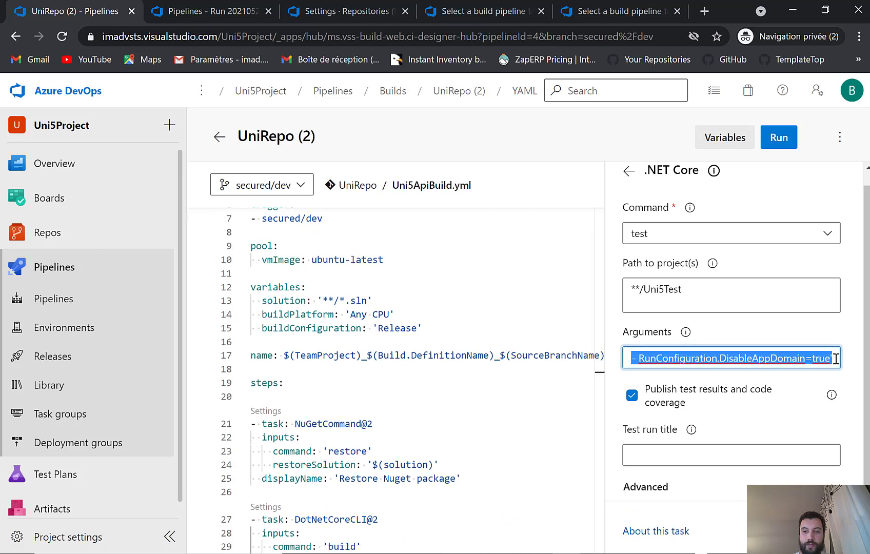
left_click(772, 357)
left_click_drag(832, 357, 744, 362)
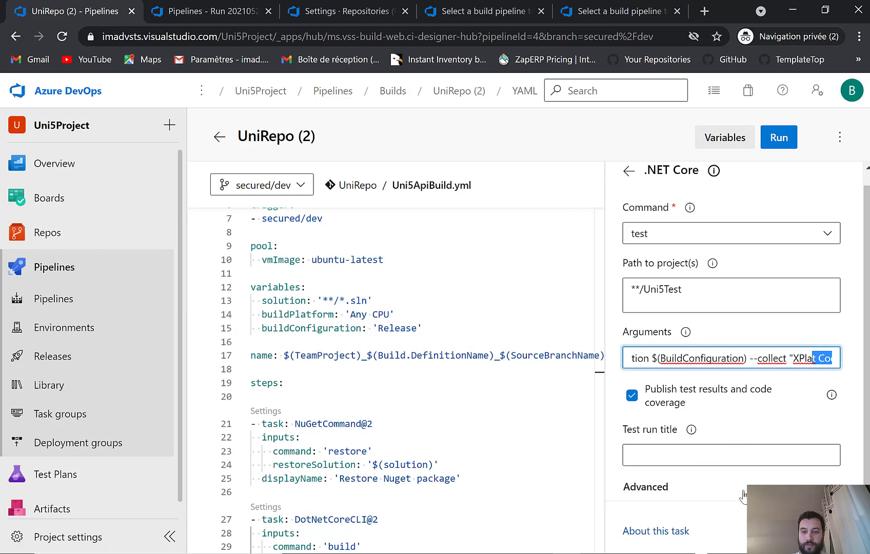
Add the configured test task to Uni5ApiBuild.yml between the build and publish tasks and inspect its arguments line.
scroll(416, 411, "down", 4)
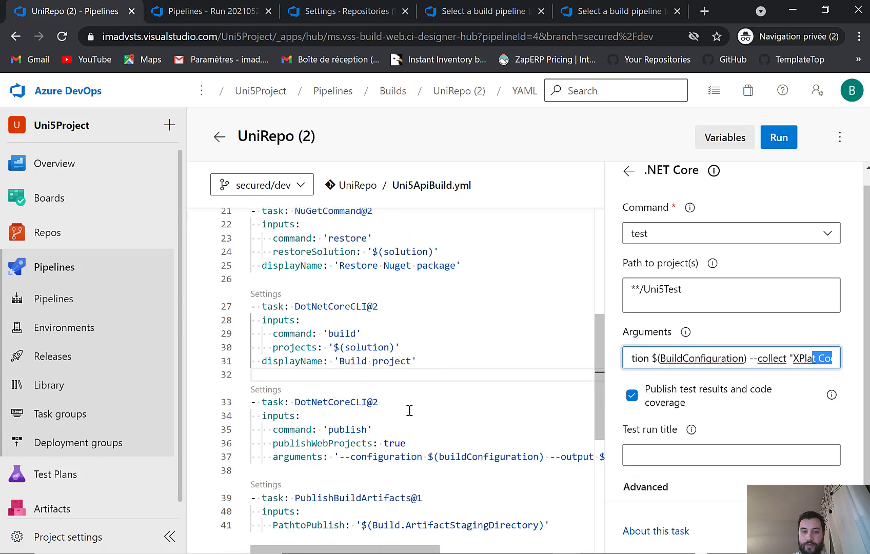
left_click(823, 531)
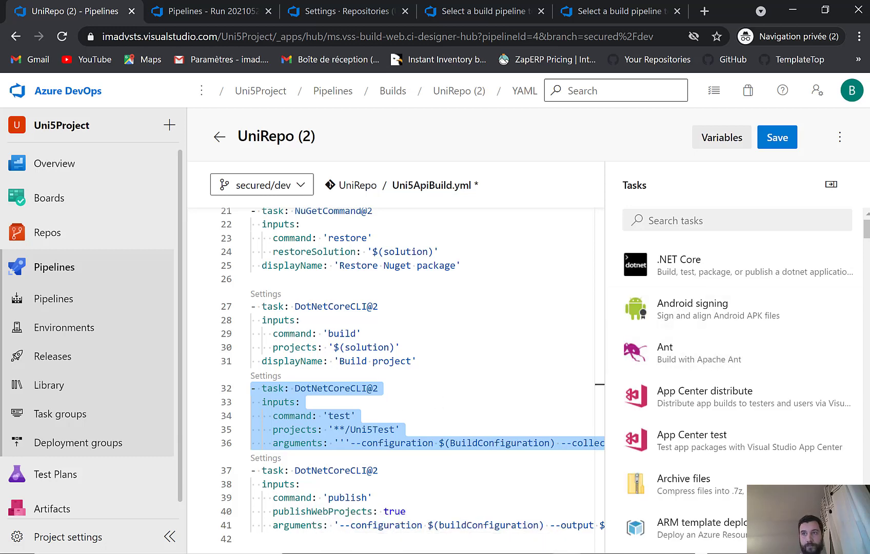
left_click(369, 442)
scroll(460, 440, "down", 2)
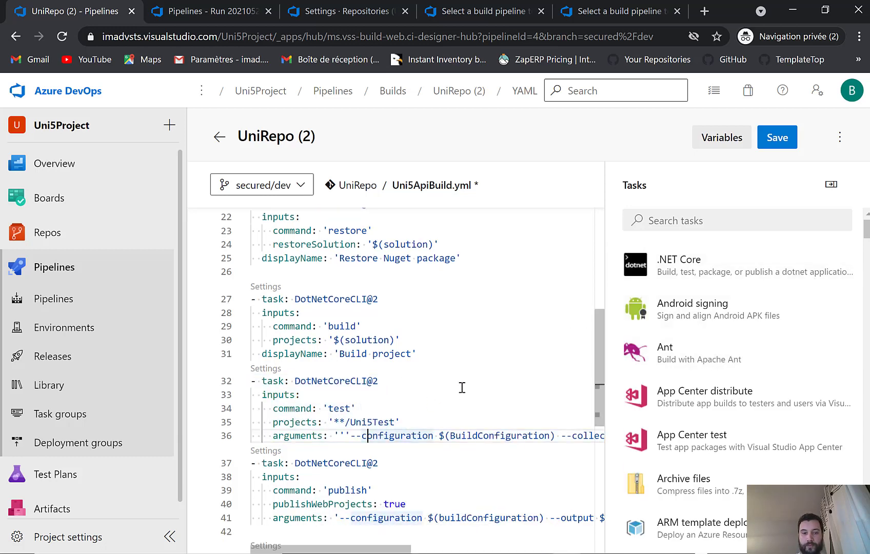
Set the test run title of the .NET Core test task to Uni5 Unit test and update the task in Uni5ApiBuild.yml.
left_click(266, 316)
left_click(705, 471)
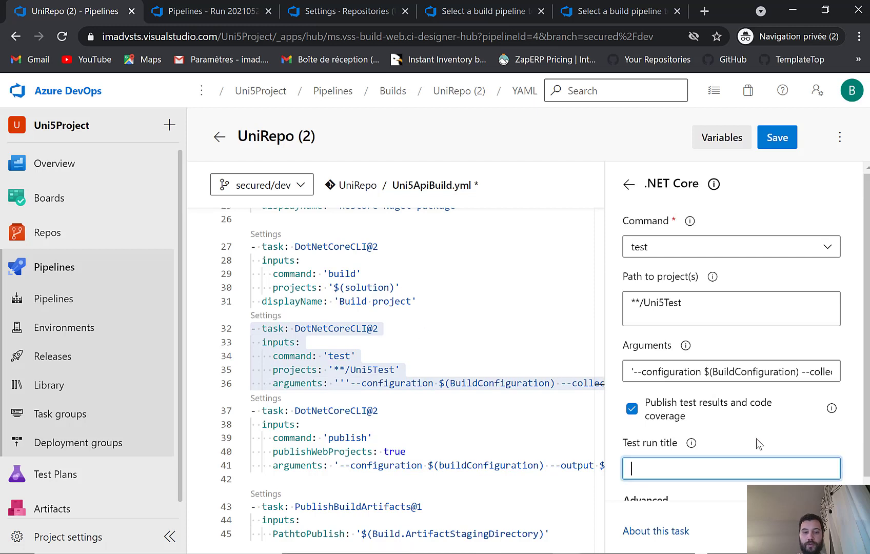
type("Unis")
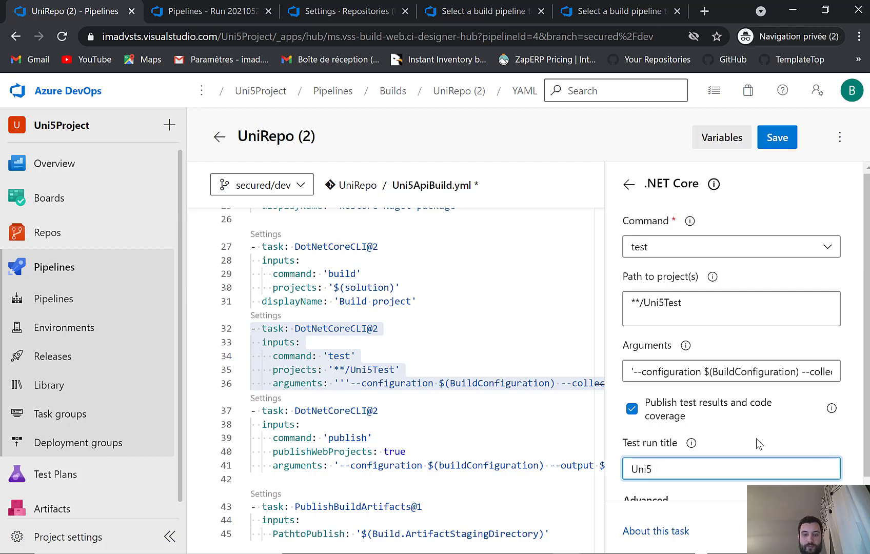
type(" Unit test")
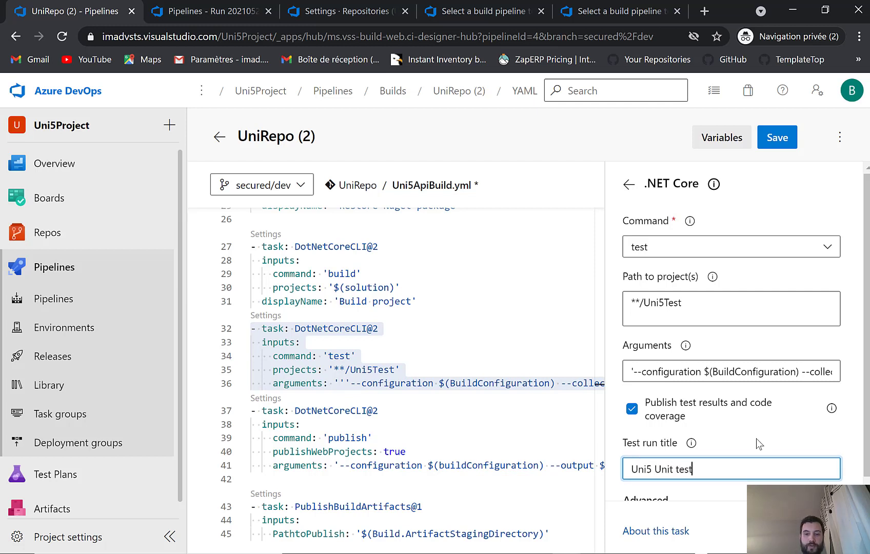
left_click(830, 531)
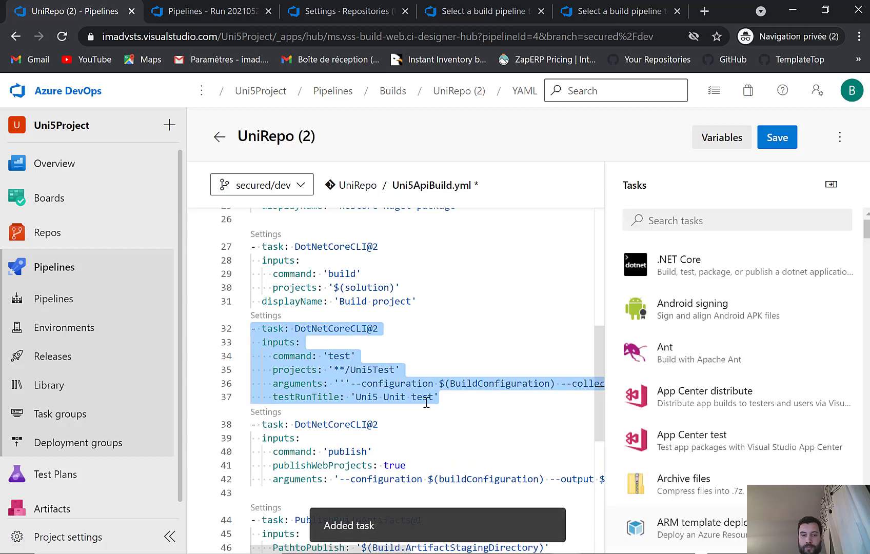
Save Uni5ApiBuild.yml with the default commit message, committing directly to the secured/dev branch.
left_click(428, 400)
left_click(785, 144)
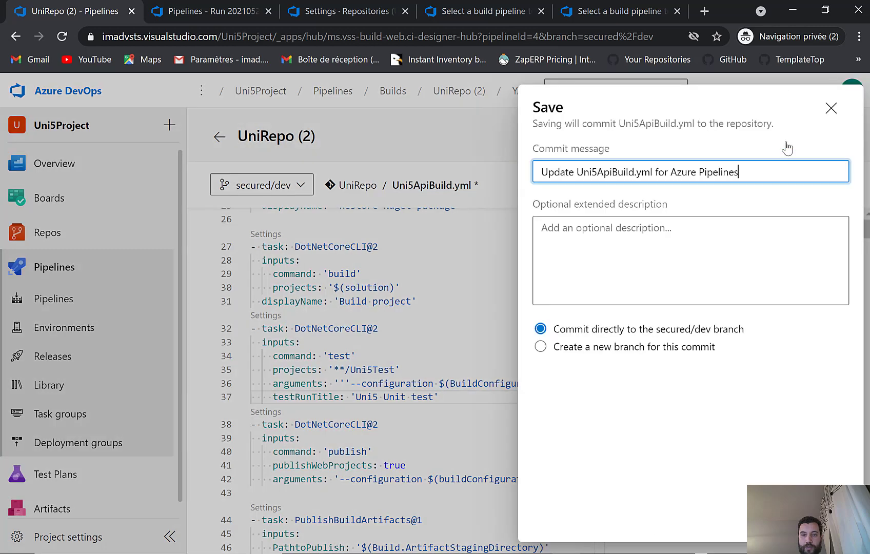
left_click(829, 519)
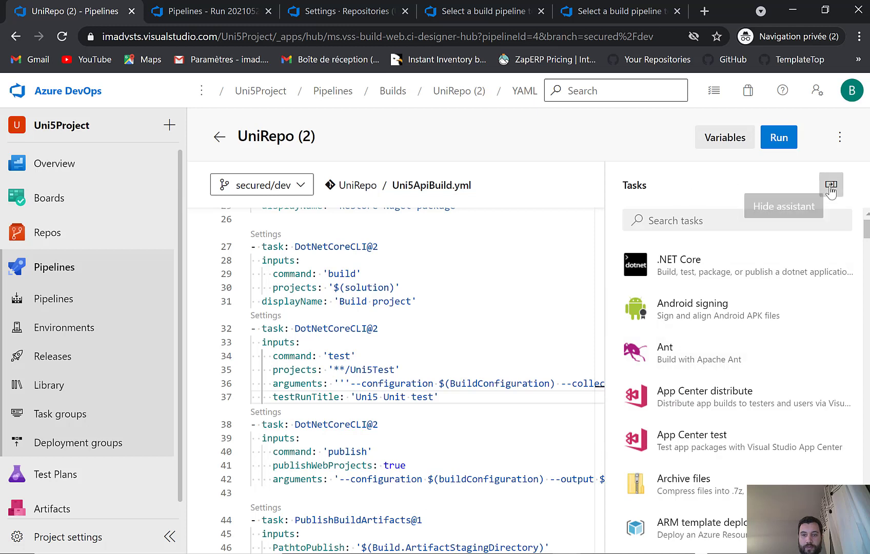
Hide the task assistant and review the test task's command, project path and XPlat Code coverage argument.
left_click(830, 187)
double_click(339, 357)
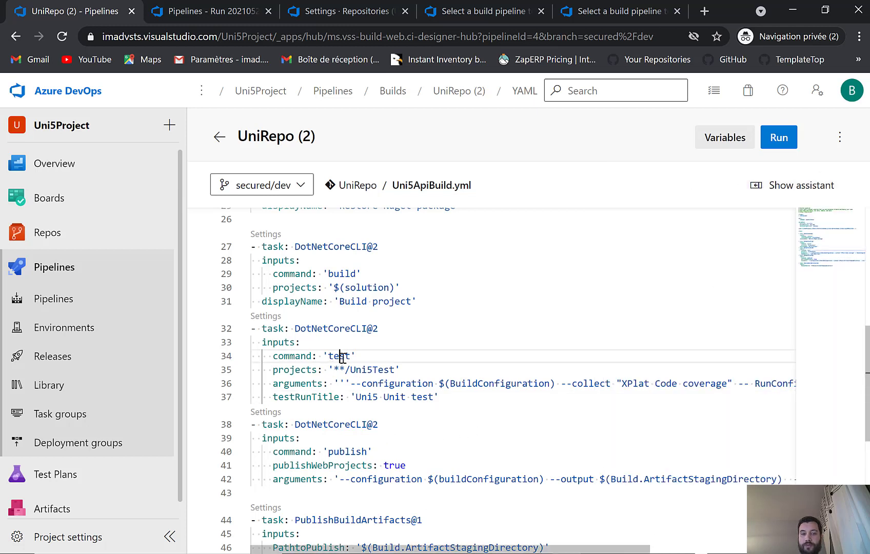
left_click(403, 369)
left_click_drag(412, 365, 329, 366)
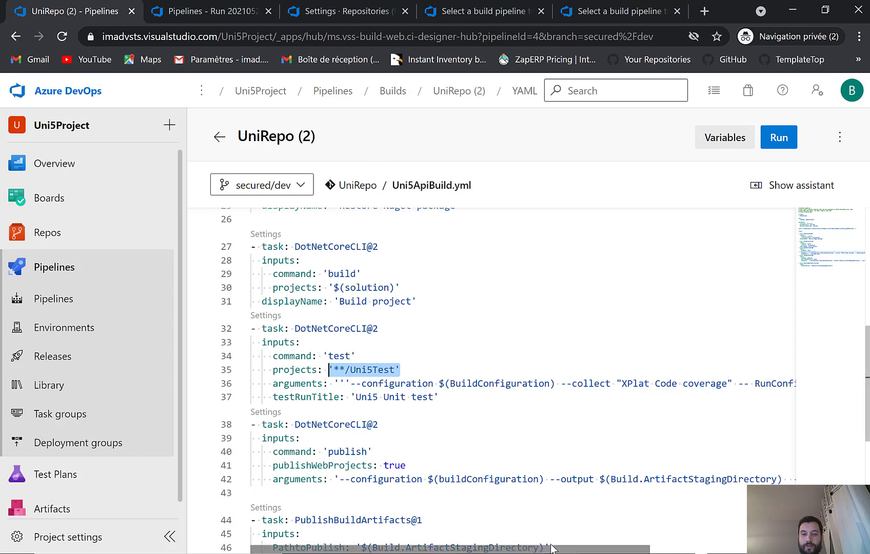
left_click_drag(619, 386, 729, 385)
left_click_drag(509, 545, 438, 530)
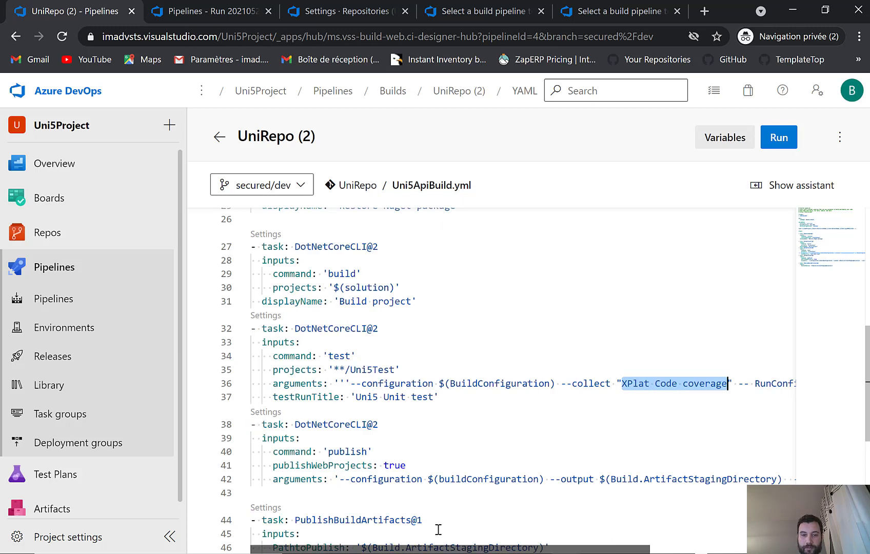
Remove the extra quotes at the start and end of the test task's arguments, leaving one single quote on each side.
left_click(352, 381)
key("BackSpace")
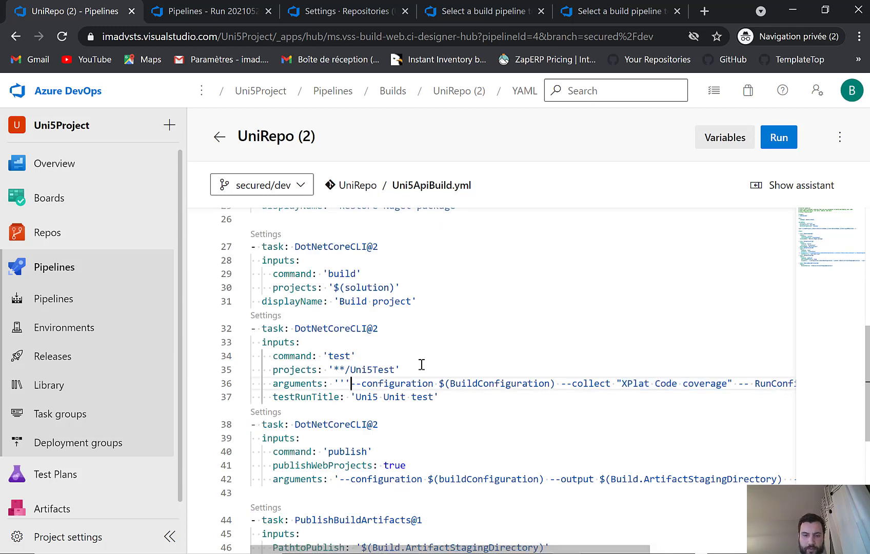
key("BackSpace")
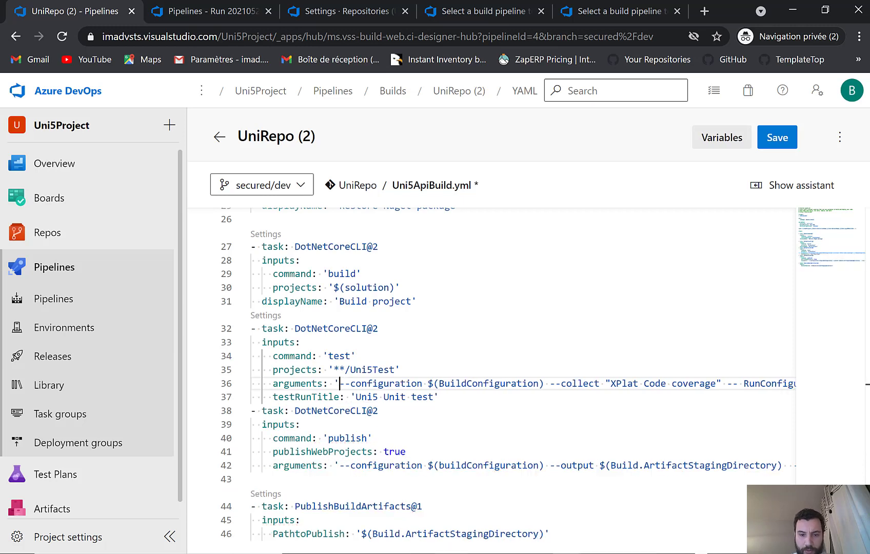
left_click_drag(467, 549, 611, 547)
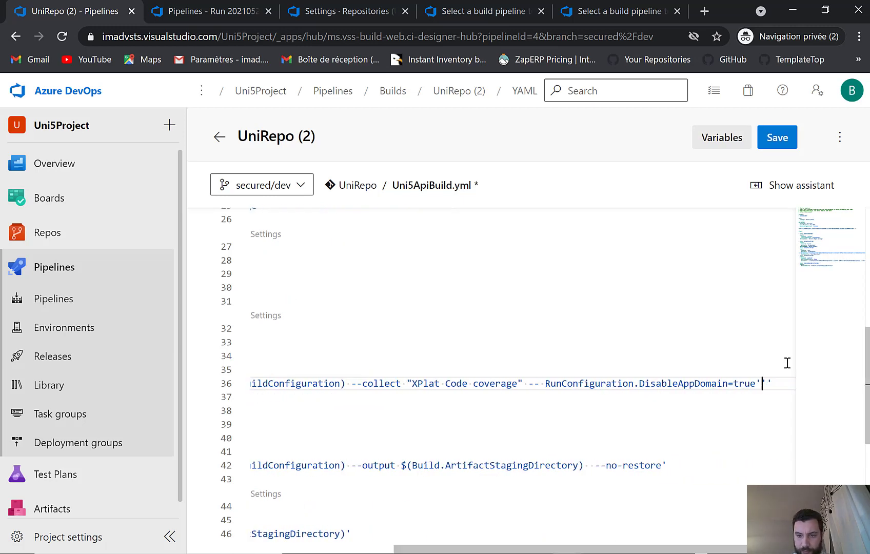
key("BackSpace")
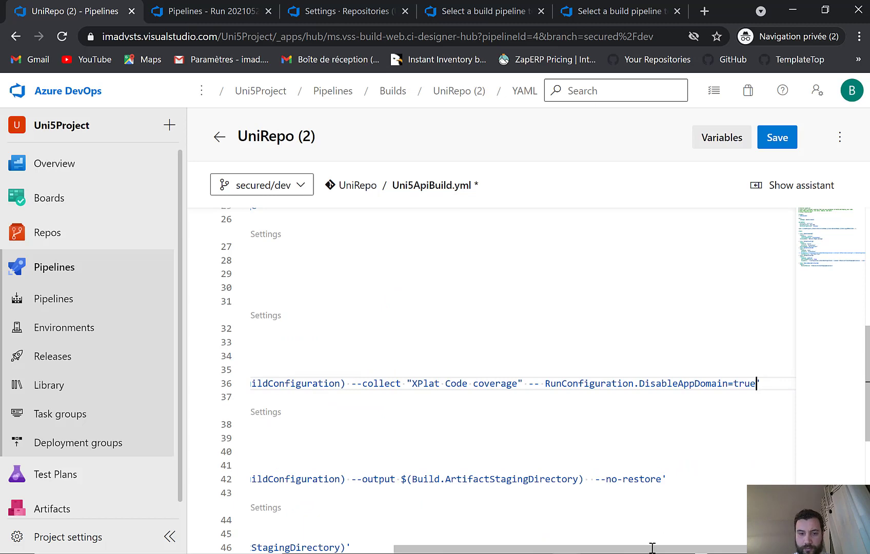
left_click_drag(650, 550, 359, 477)
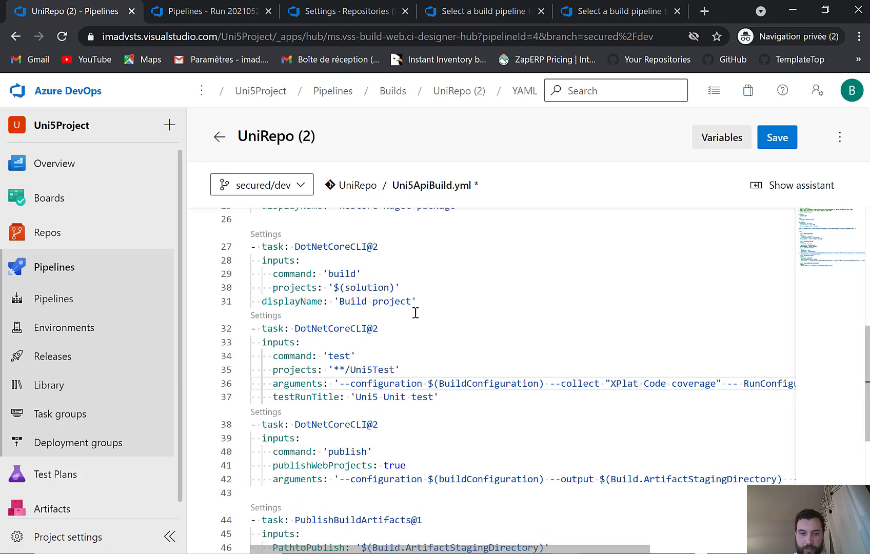
Commit the corrected Uni5ApiBuild.yml directly to secured/dev and run the pipeline on that branch.
left_click(774, 142)
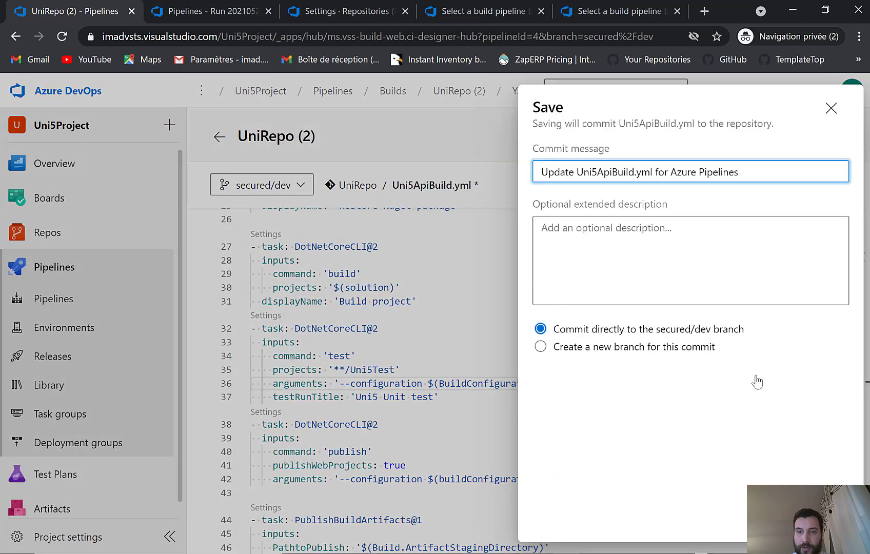
left_click(825, 520)
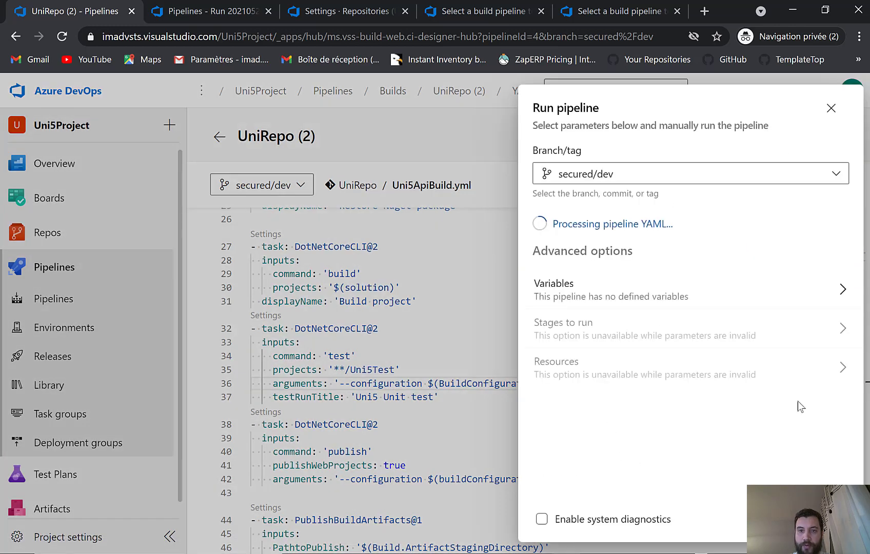
left_click(826, 519)
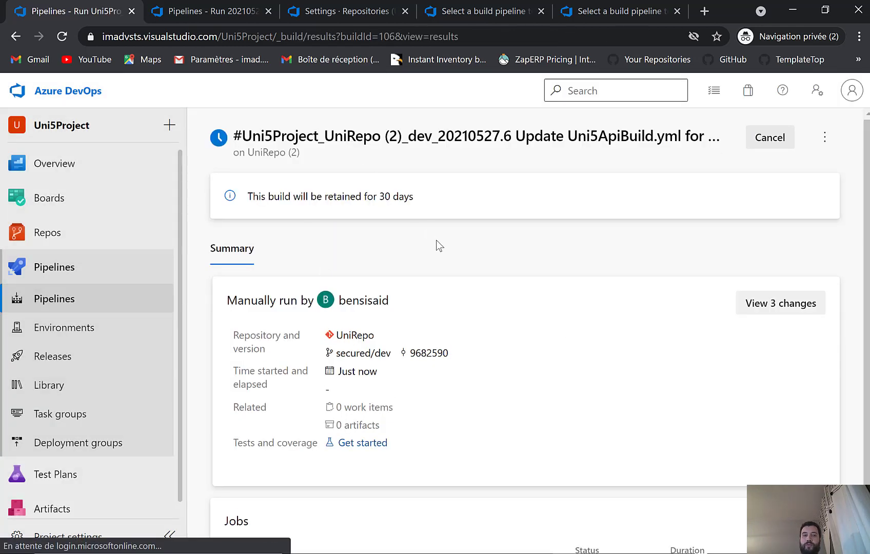
Open the job of the new run and follow the logs of its tasks until the job finishes.
scroll(439, 251, "down", 1)
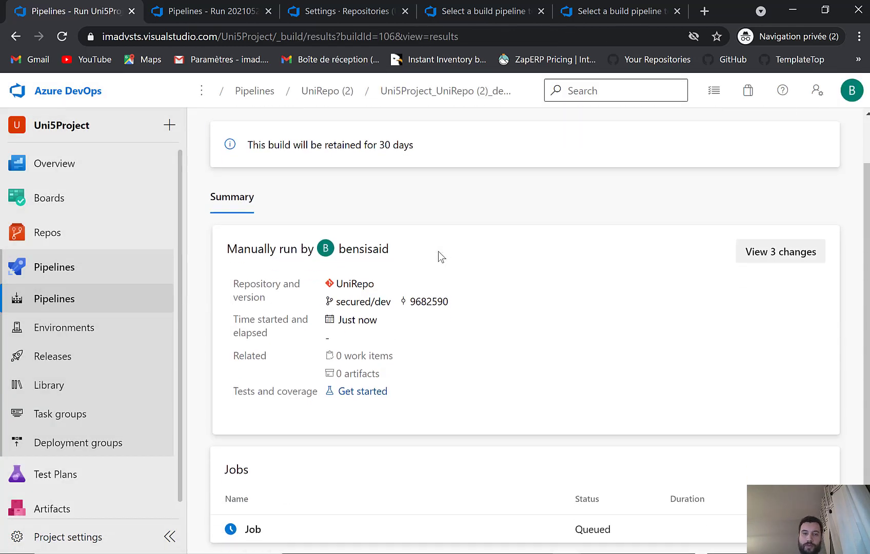
left_click(302, 528)
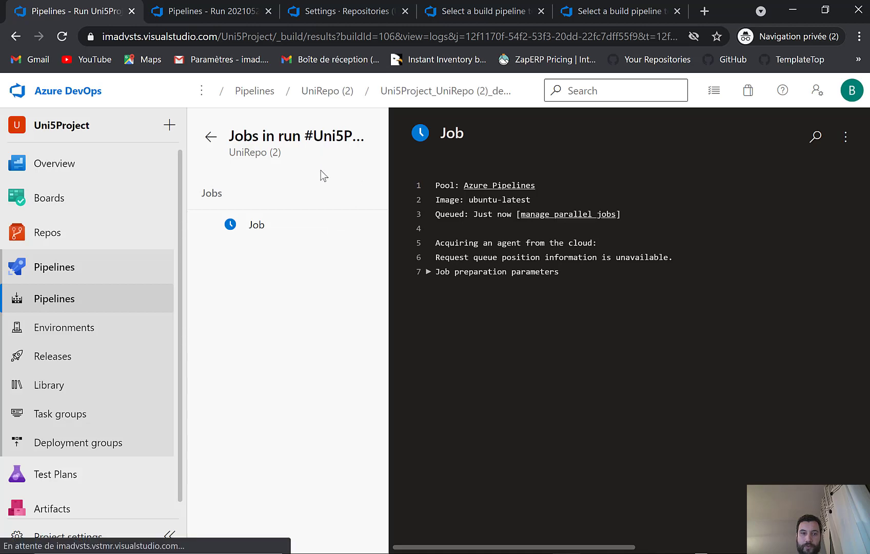
left_click(307, 243)
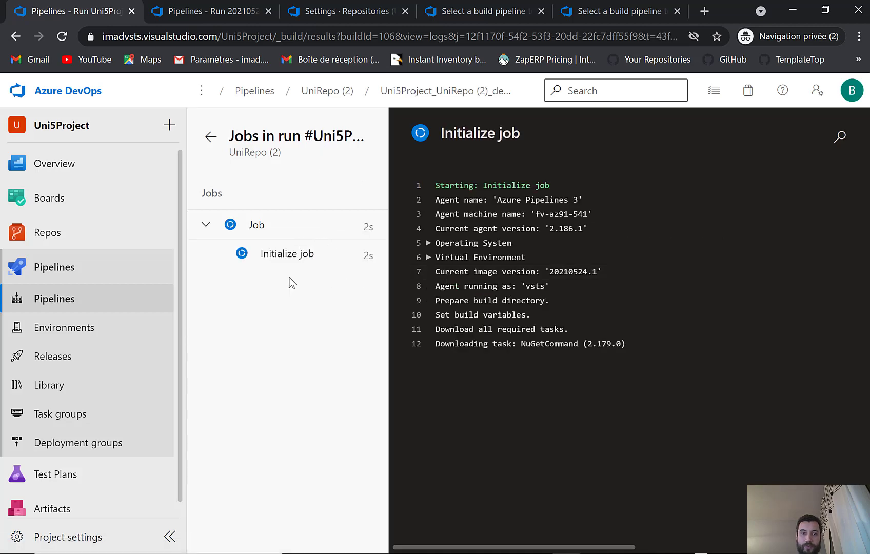
left_click(334, 230)
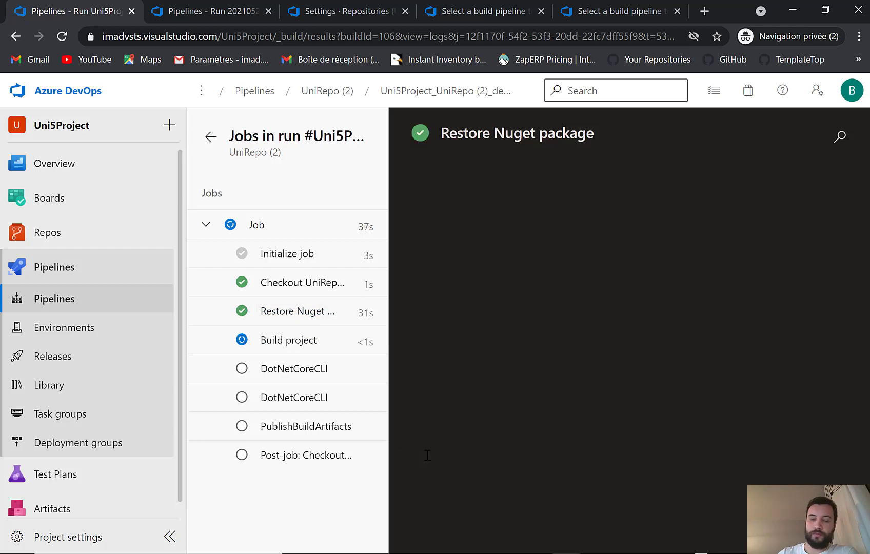
left_click(317, 341)
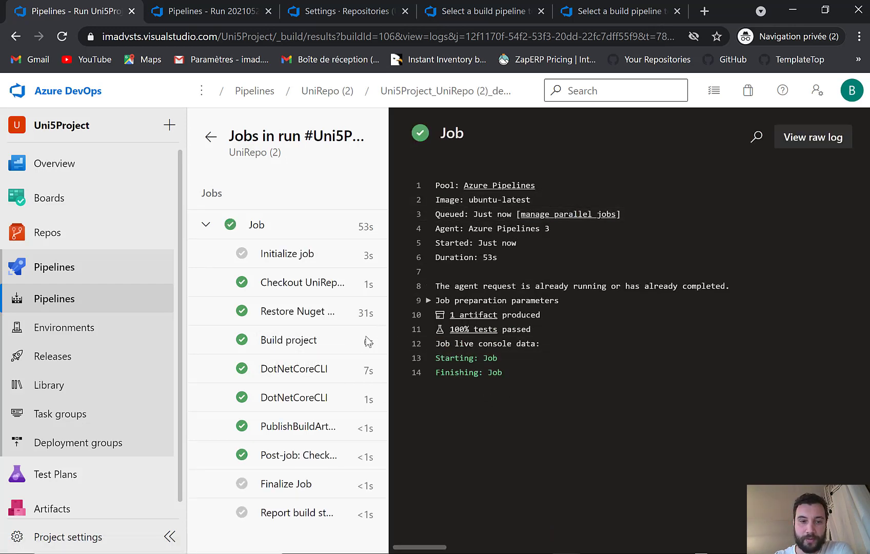
Examine the log of the DotNetCoreCLI test task after Build project for the Uni5Test execution and coverage collection.
left_click(313, 375)
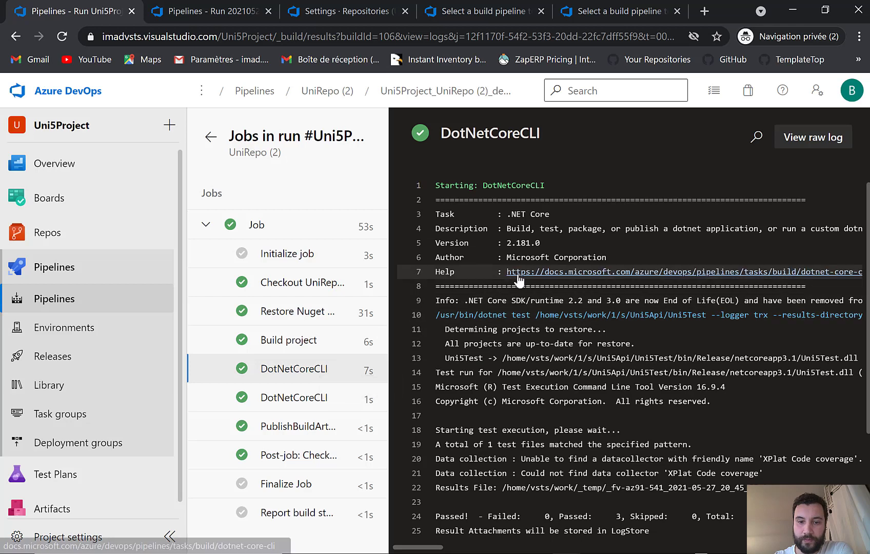
double_click(449, 361)
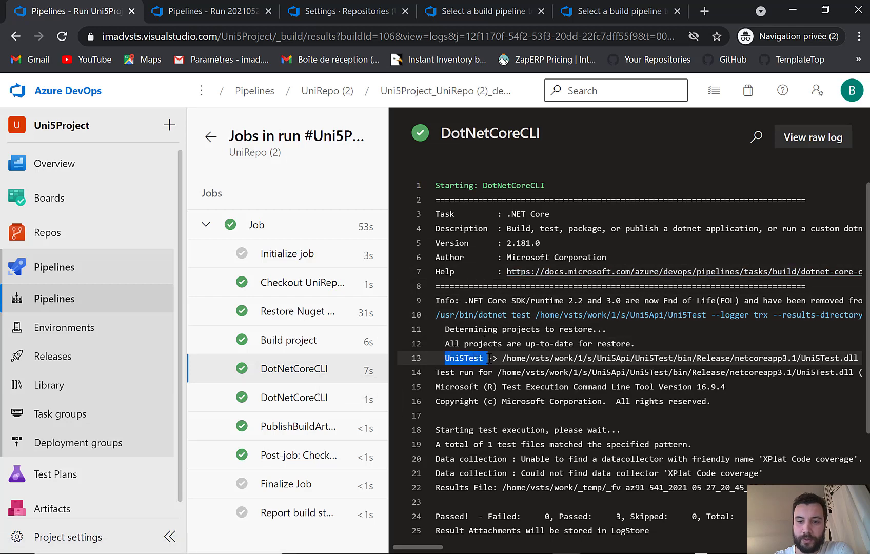
scroll(536, 350, "down", 1)
scroll(536, 351, "down", 1)
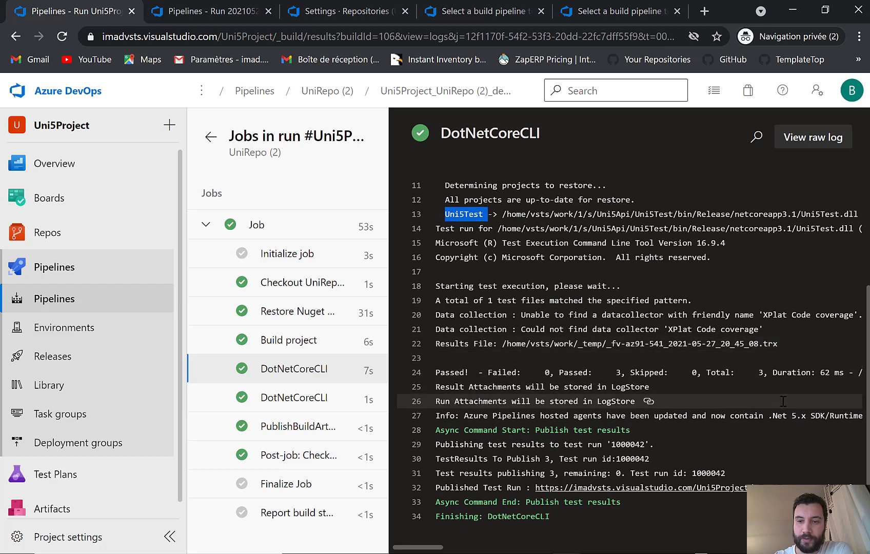
scroll(657, 400, "up", 1)
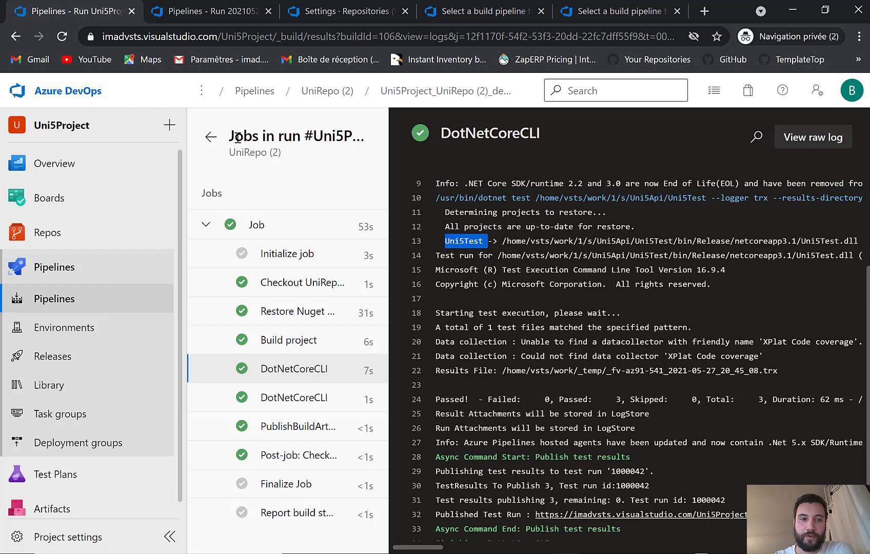
Return to the run's summary and check the total tests and pass percentage in its test results.
left_click(211, 137)
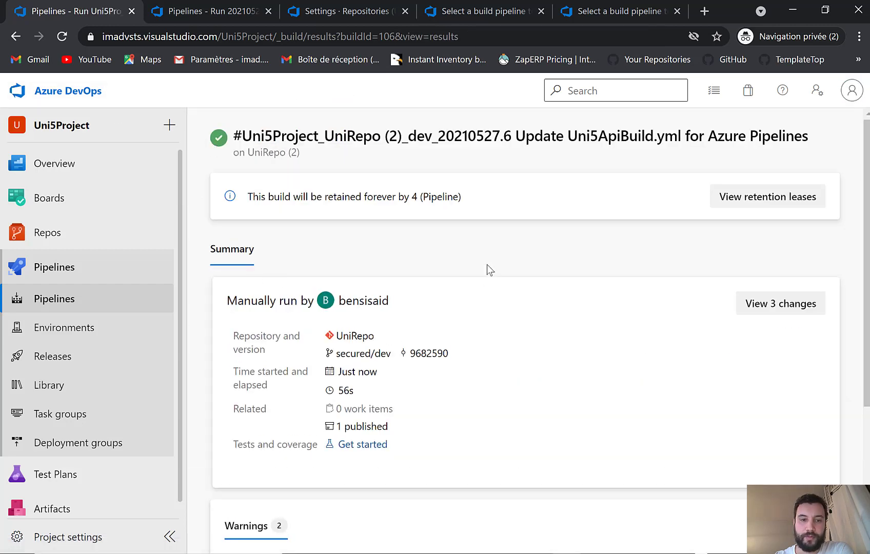
scroll(462, 244, "down", 3)
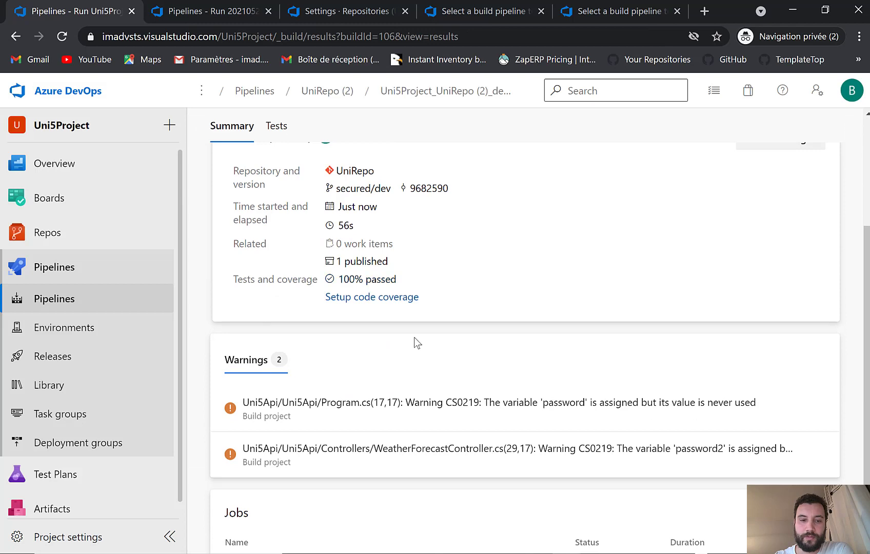
scroll(414, 337, "up", 3)
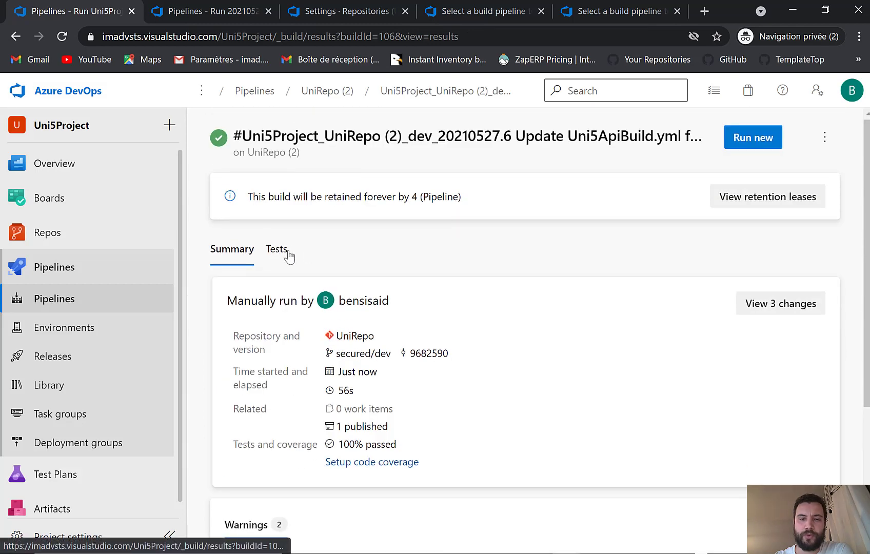
left_click(272, 252)
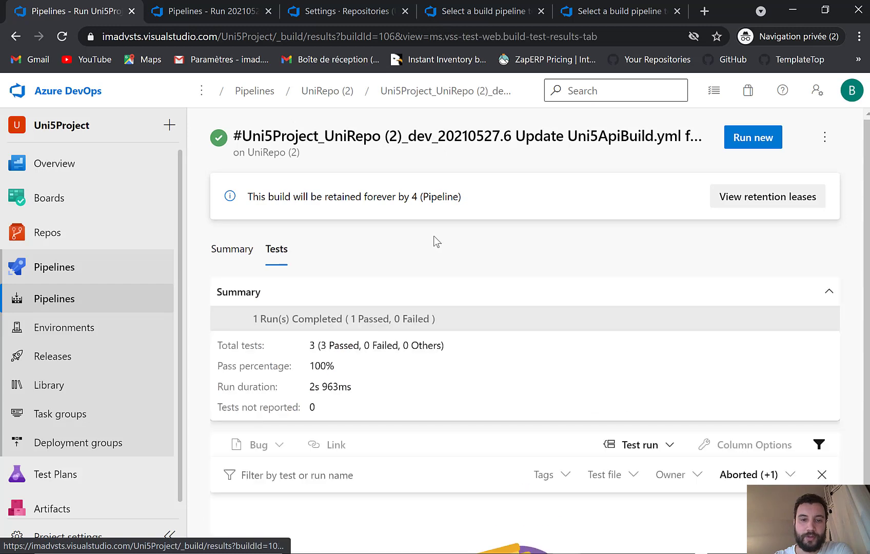
scroll(438, 235, "down", 1)
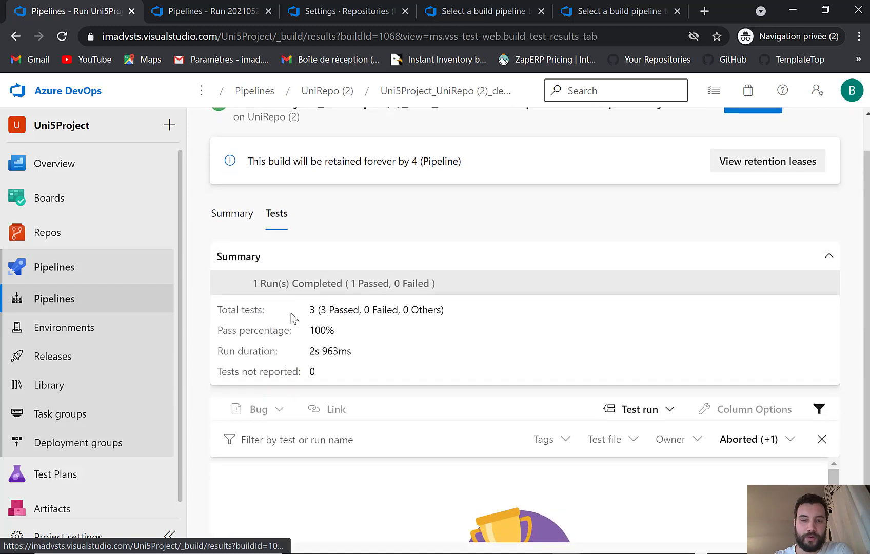
left_click_drag(325, 311, 363, 336)
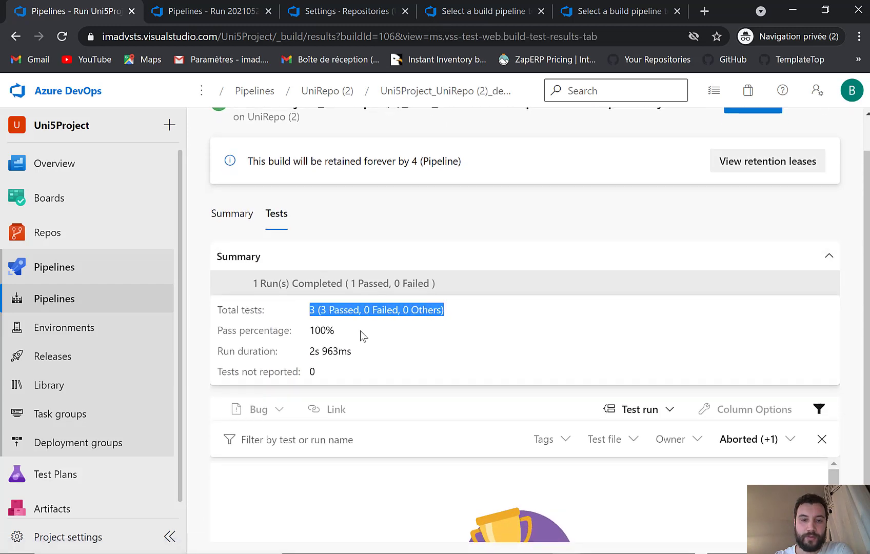
double_click(321, 331)
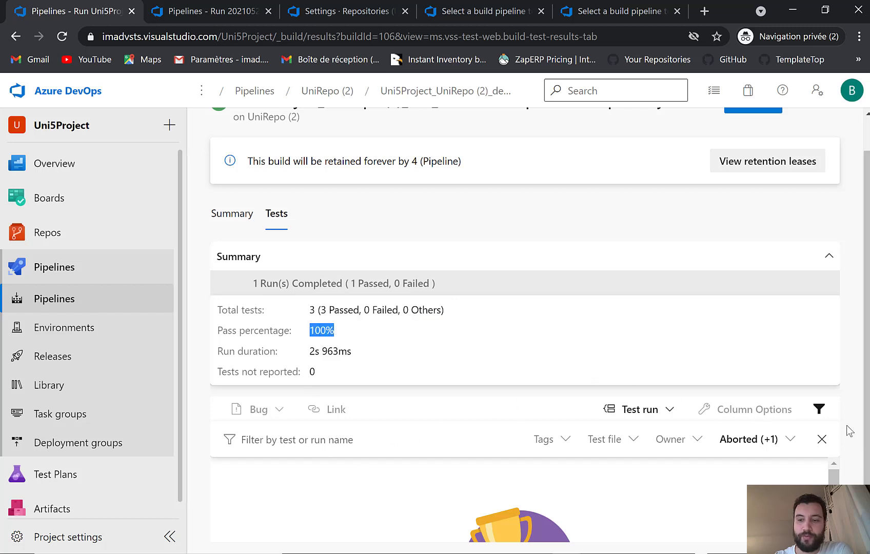
Collapse the test results summary and add Passed to the outcome filter to list the individual tests.
left_click(831, 261)
left_click(776, 327)
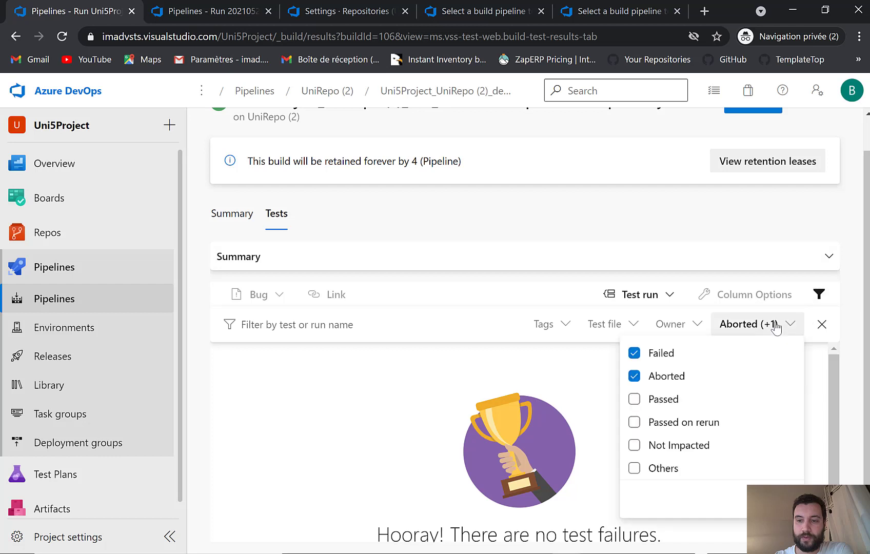
left_click(635, 399)
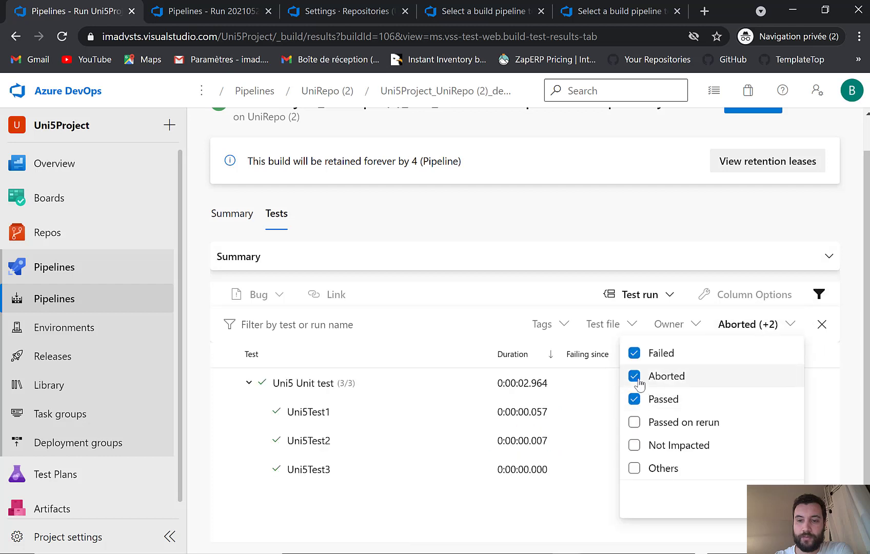
Restrict the outcome filter to Passed by clearing Aborted and Failed, and check the result details of Uni5Test3.
left_click(635, 376)
left_click(635, 356)
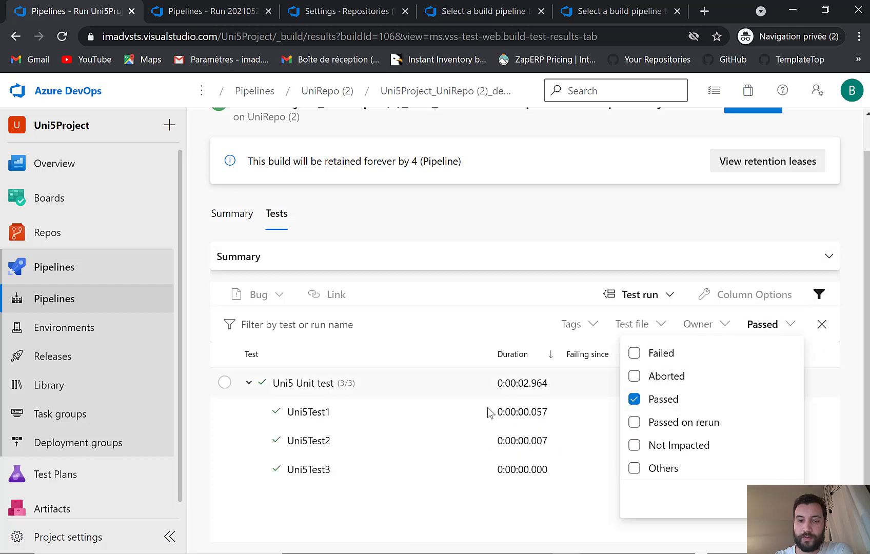
left_click(317, 470)
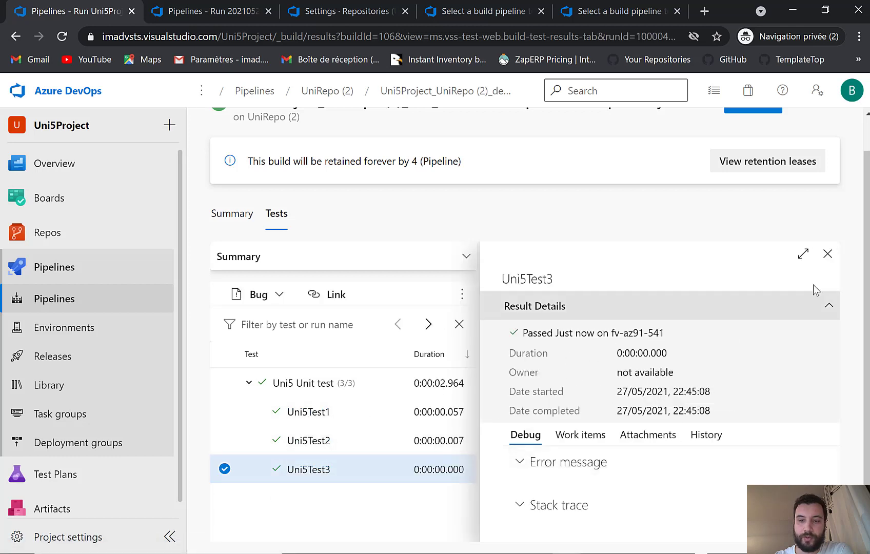
left_click(828, 253)
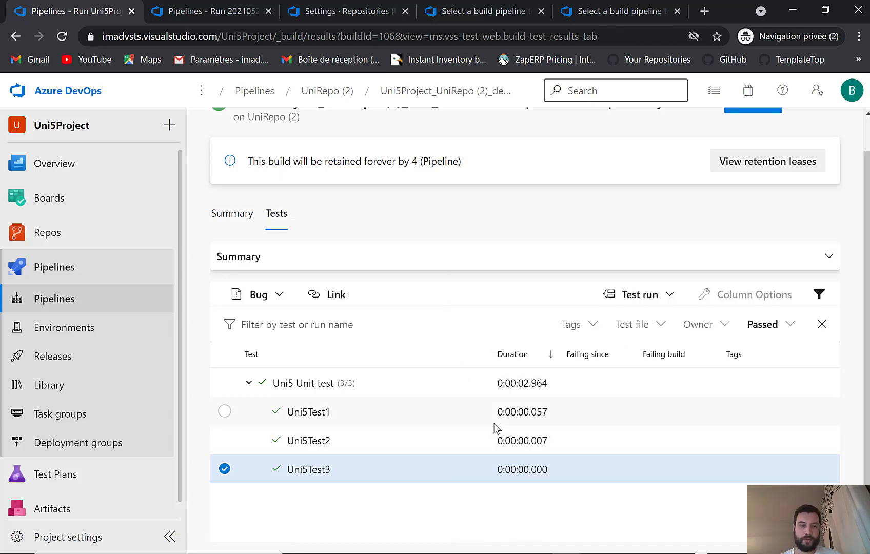
Switch to Visual Studio, change the assertion in Uni5Test3 to Assert.AreEqual(3, 2), and save UnitTest1.cs.
key("alt+Tab")
key("alt+Tab")
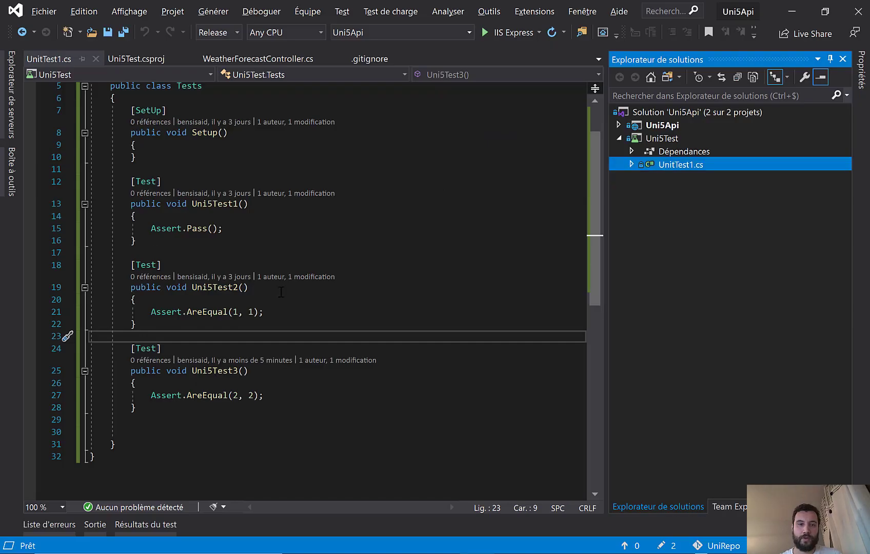
left_click(235, 396)
double_click(235, 395)
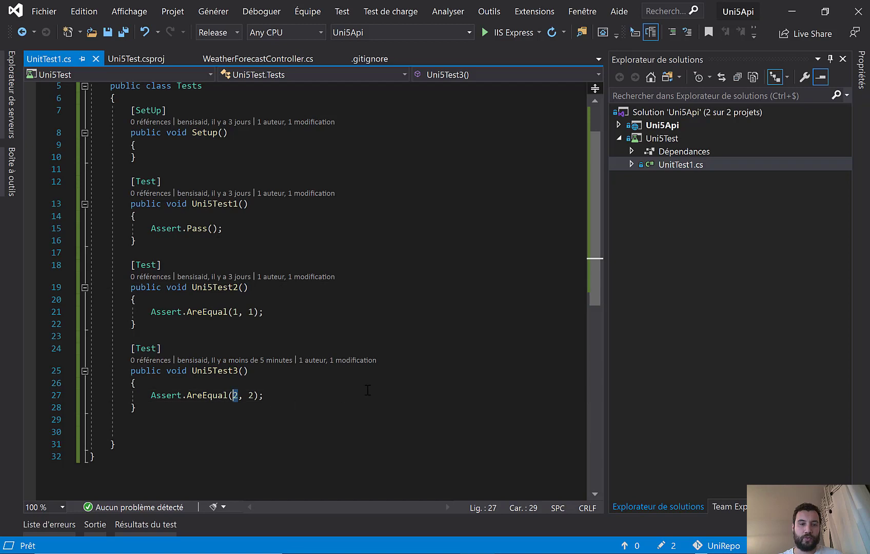
type("3")
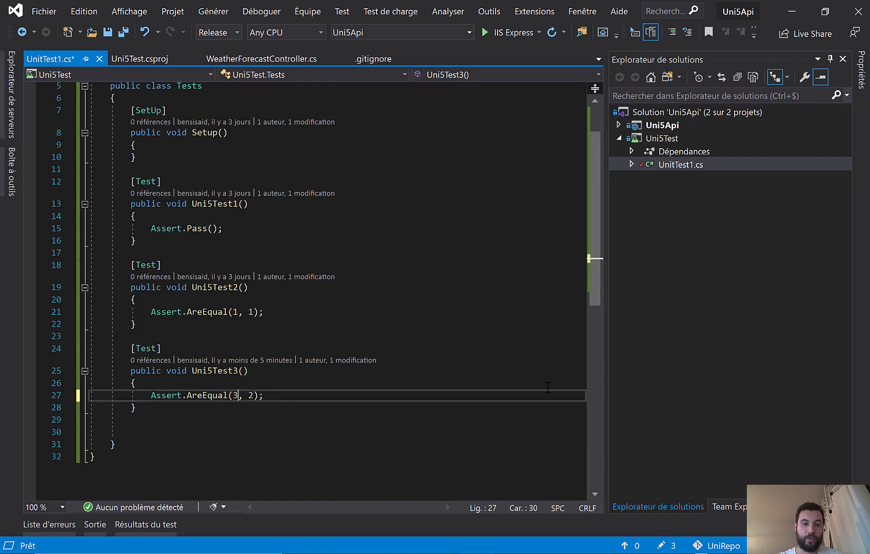
key("End")
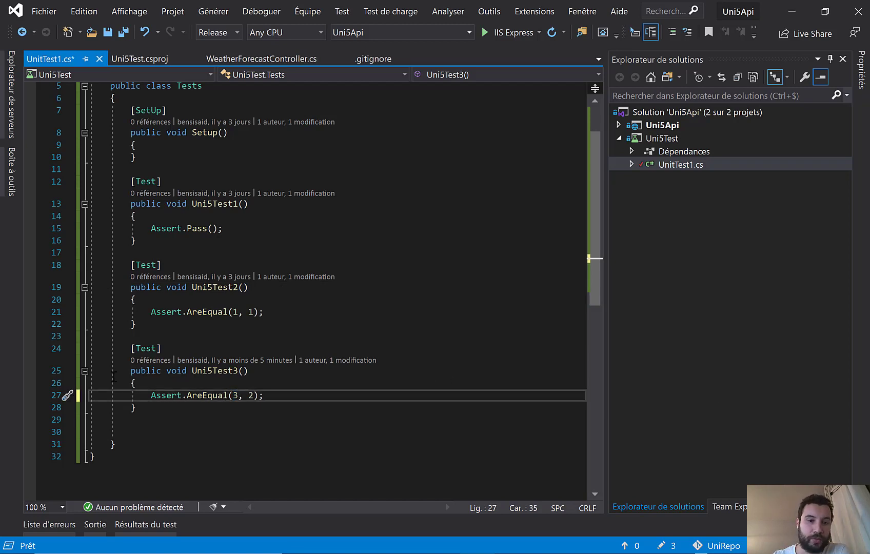
key("ctrl+s")
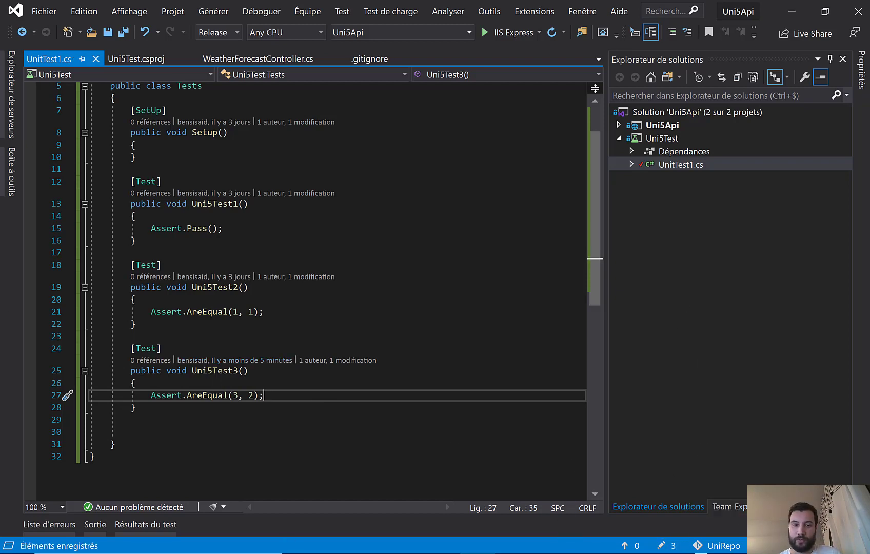
Stage only UnitTest1.cs and commit it on secured/dev with the message "Update unit test".
left_click(682, 545)
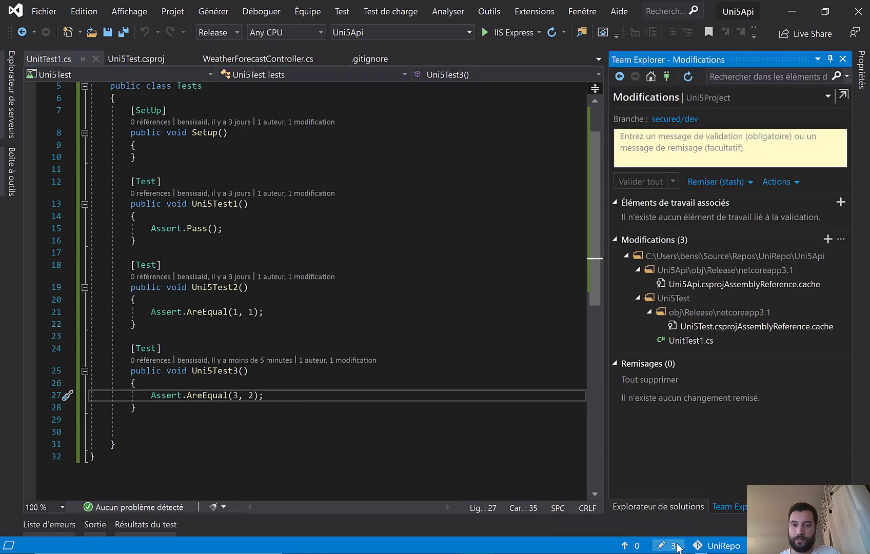
right_click(692, 341)
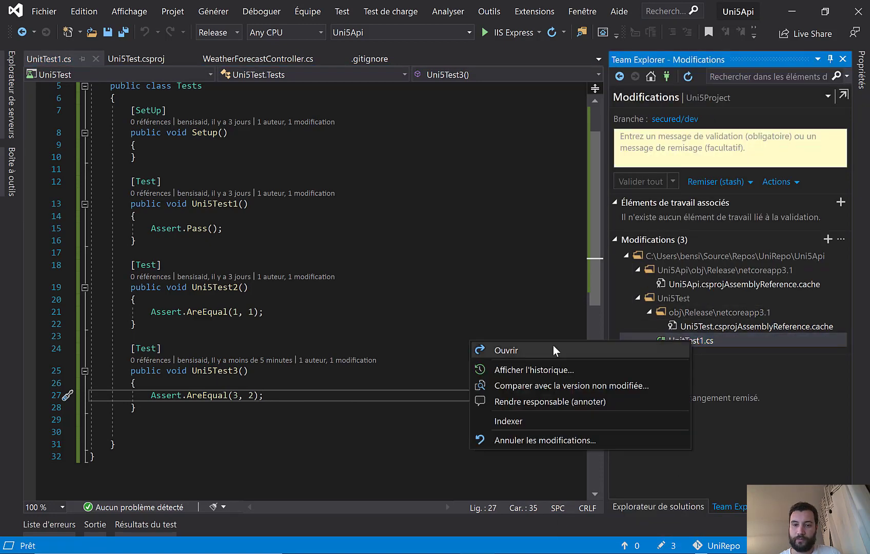
left_click(523, 416)
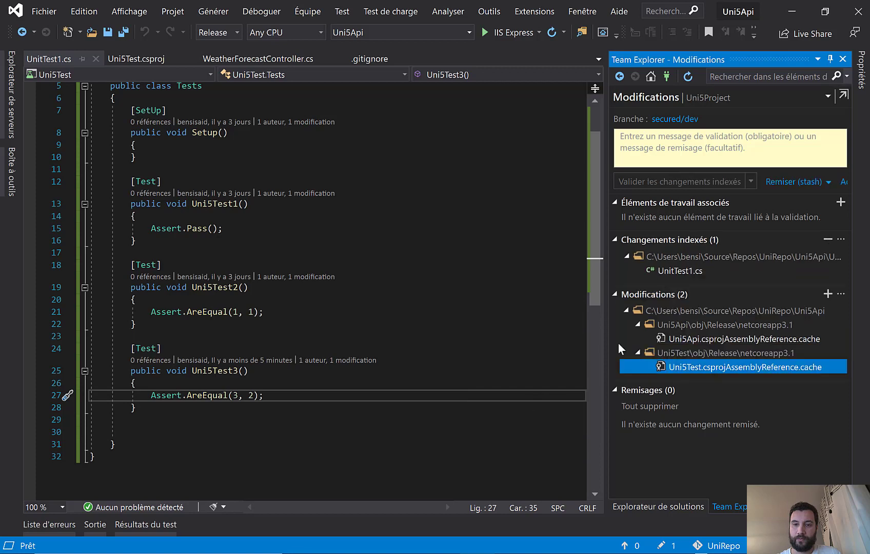
left_click(684, 137)
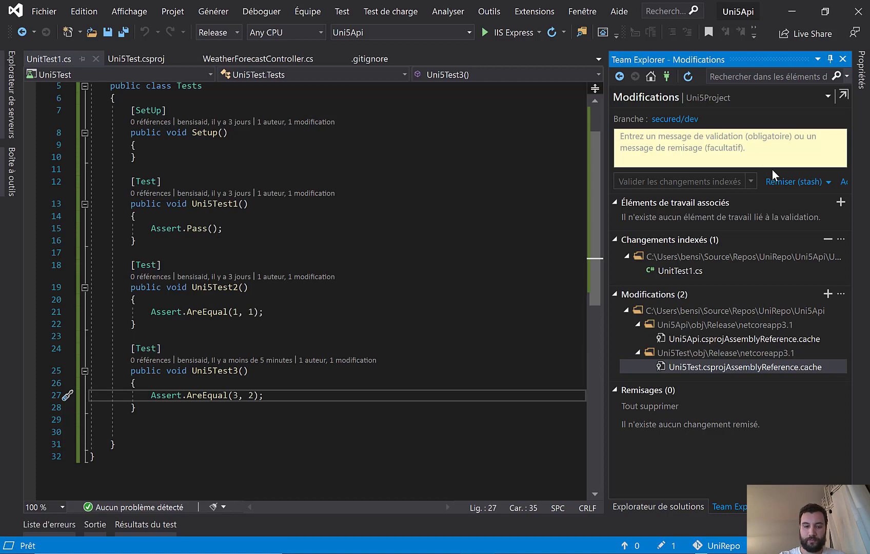
type("Update")
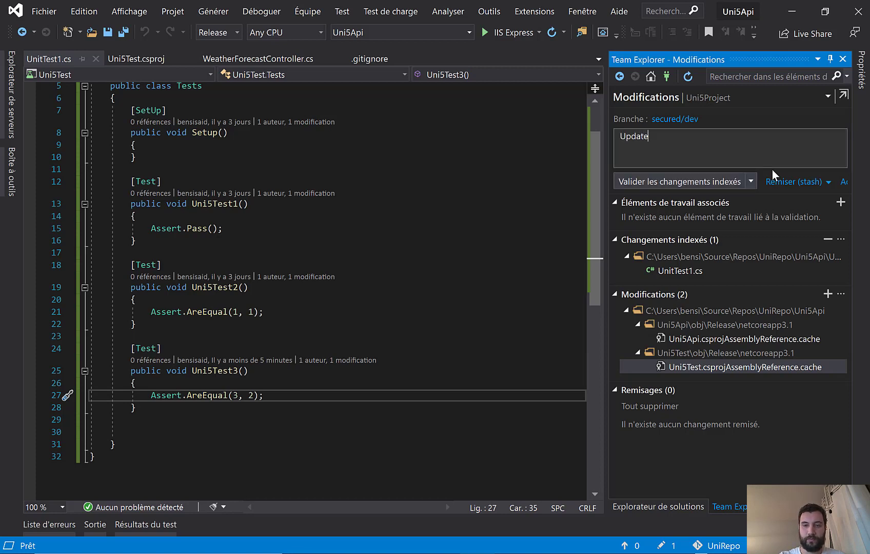
type(" unit test")
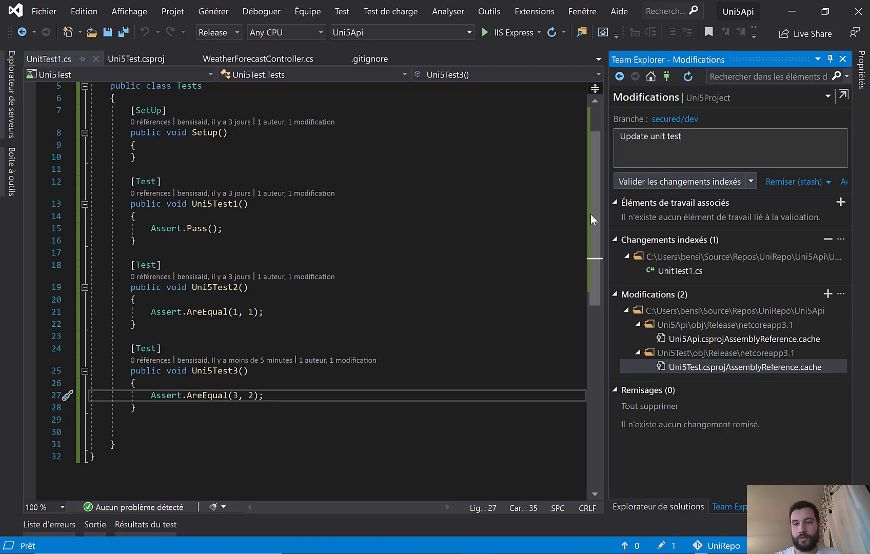
left_click(636, 182)
Synchronize secured/dev with the remote repository and push the outgoing "Update unit test" commit.
left_click(793, 119)
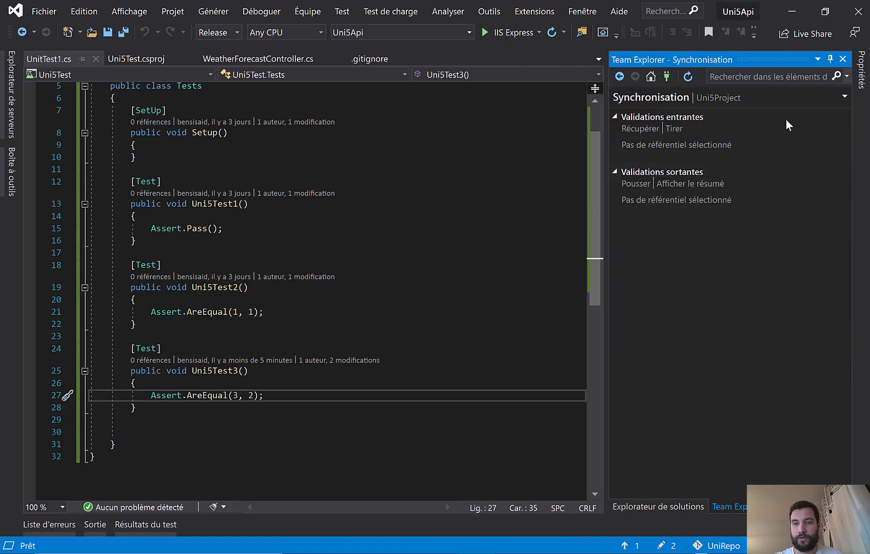
left_click(639, 221)
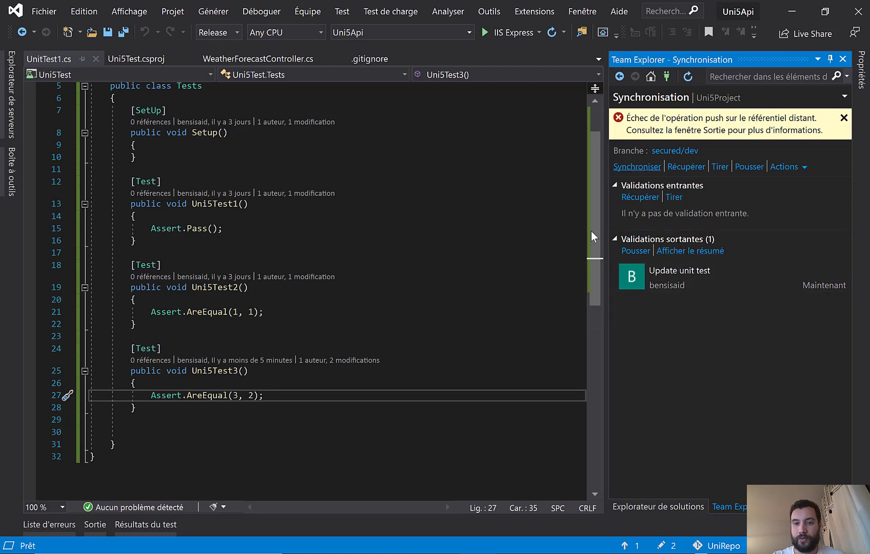
left_click(647, 250)
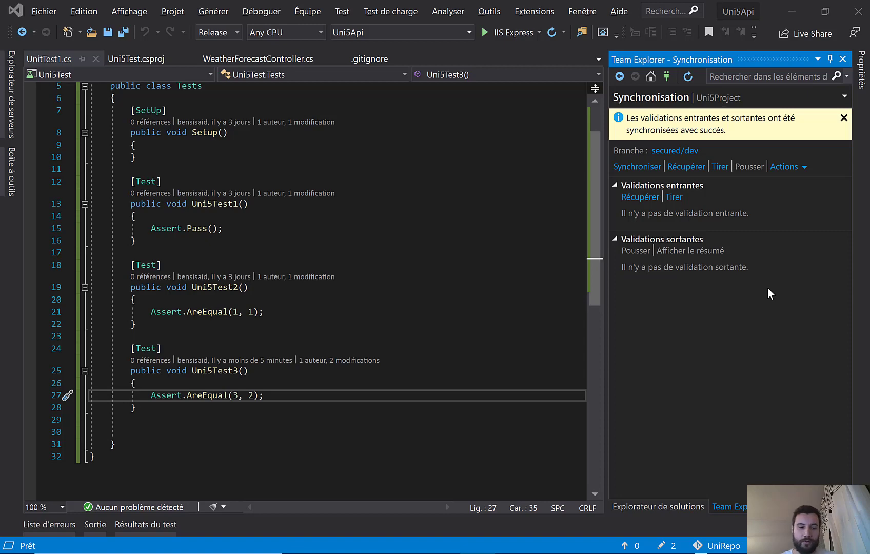
Switch back to Azure DevOps in the browser and open the job log of the newest UniRepo (2) run.
key("alt+Tab")
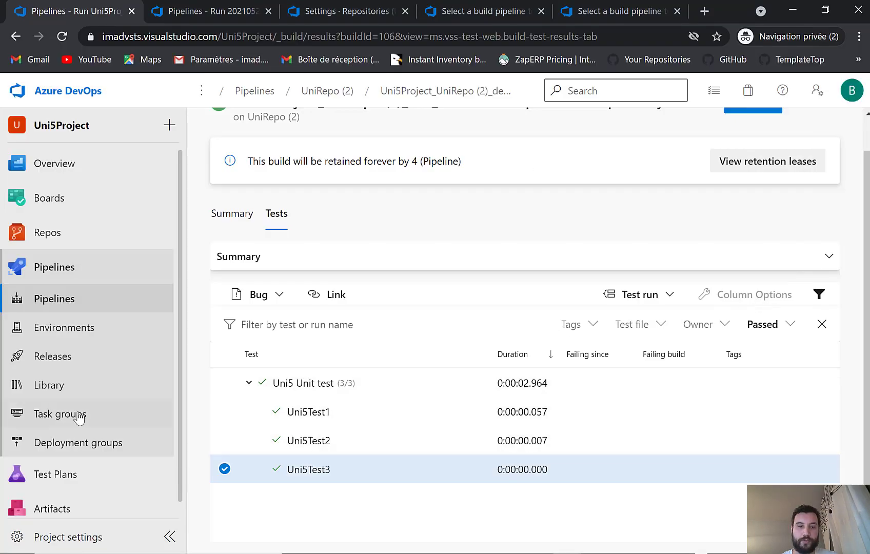
scroll(297, 237, "up", 1)
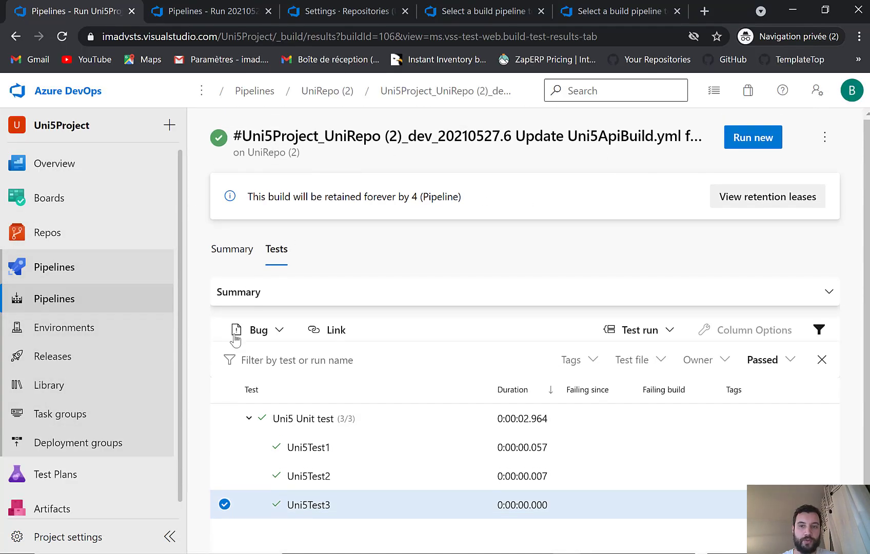
left_click(71, 272)
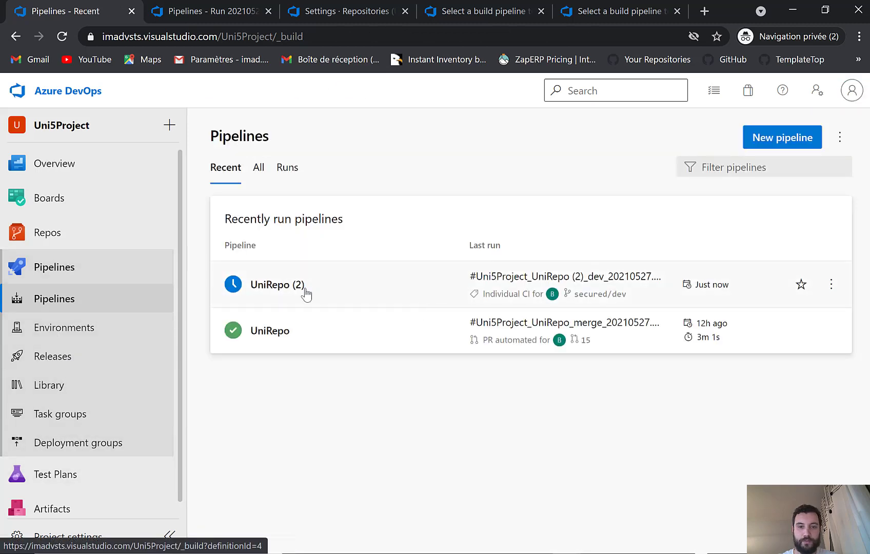
left_click(305, 293)
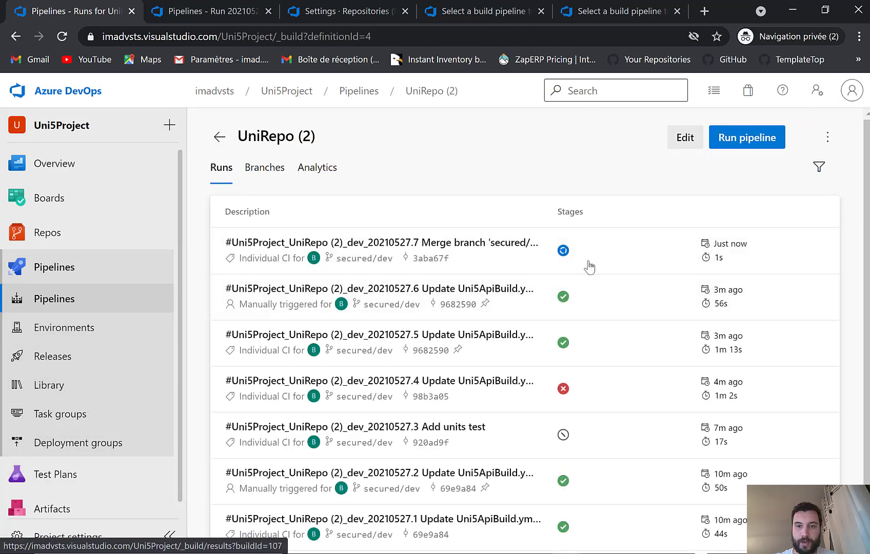
left_click(565, 253)
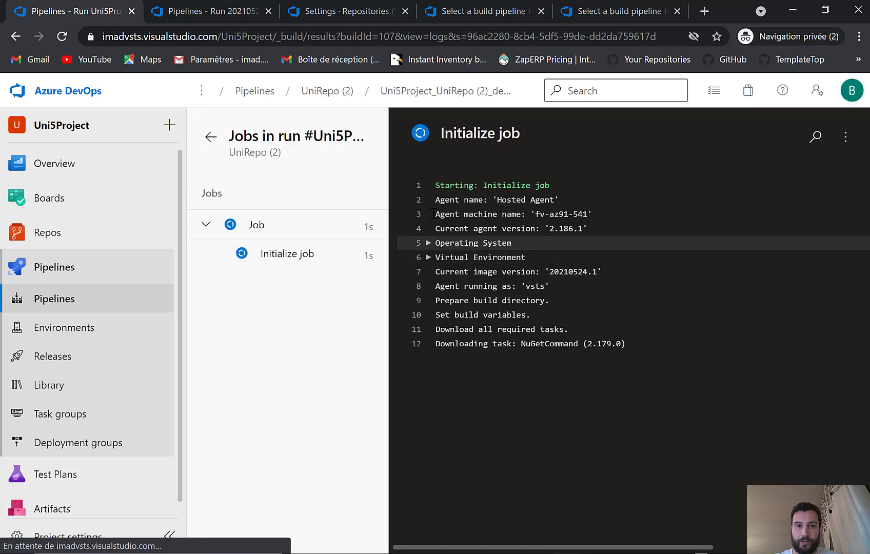
Duplicate the build log's browser tab and open the 20210527.6 run of the UniRepo (2) pipeline in the copy.
right_click(72, 15)
left_click(110, 105)
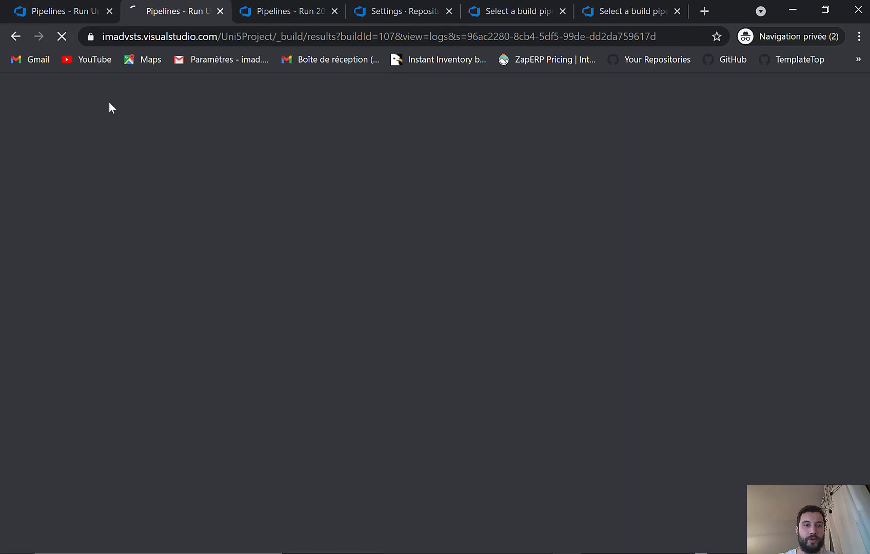
left_click(43, 299)
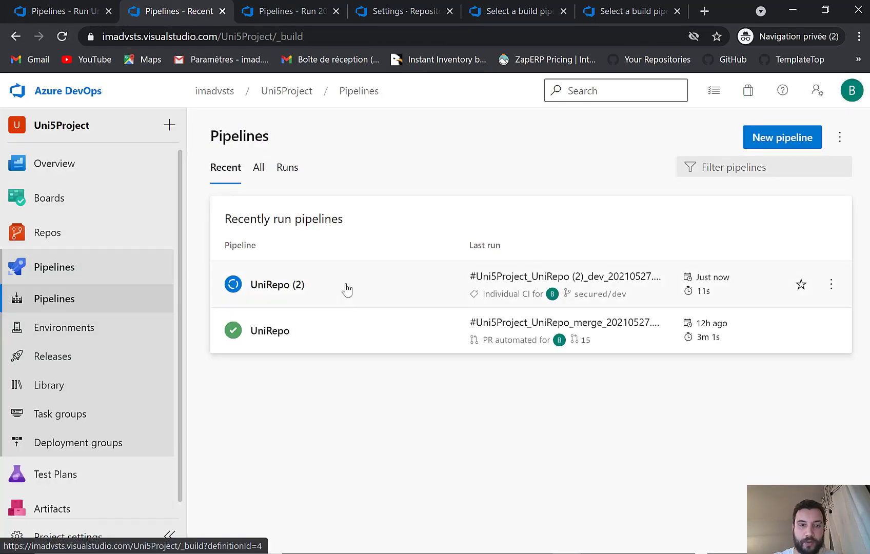
left_click(347, 290)
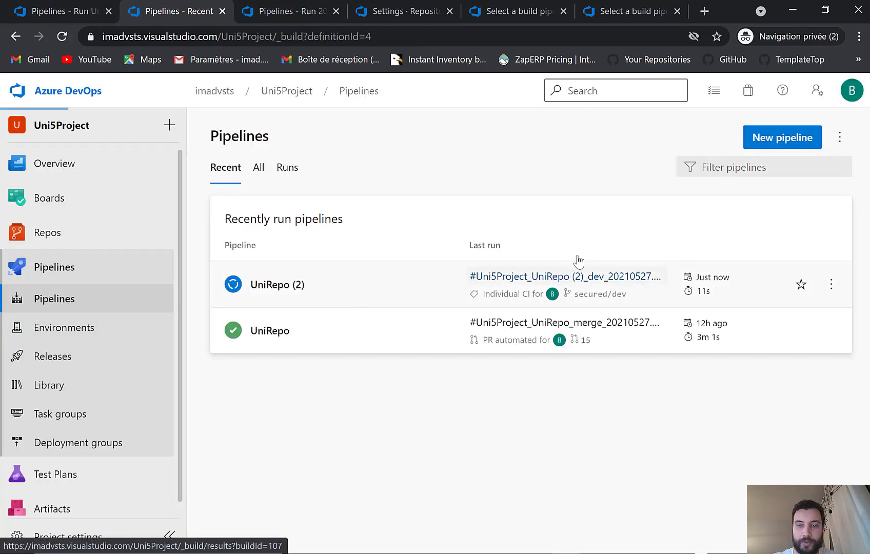
left_click(658, 303)
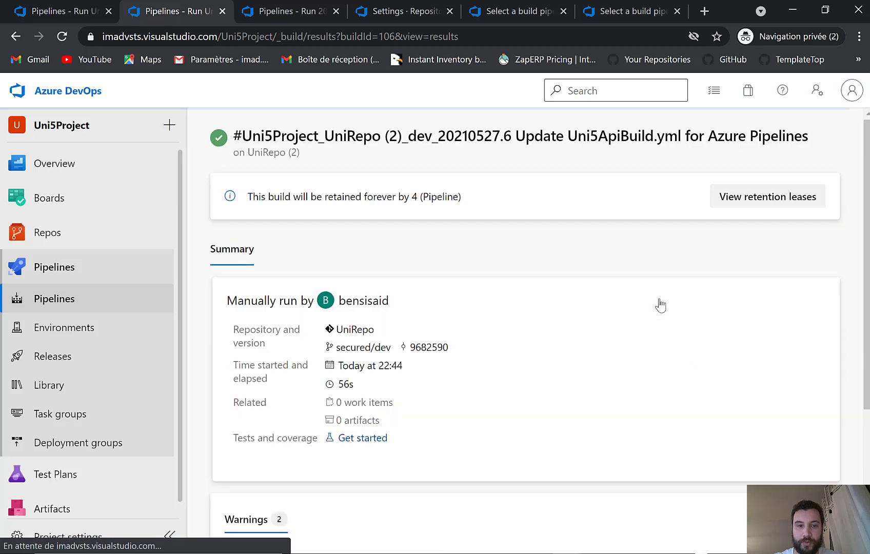
Open the run's published artifacts and expand the drop artifact to view its contents and options.
scroll(423, 376, "down", 1)
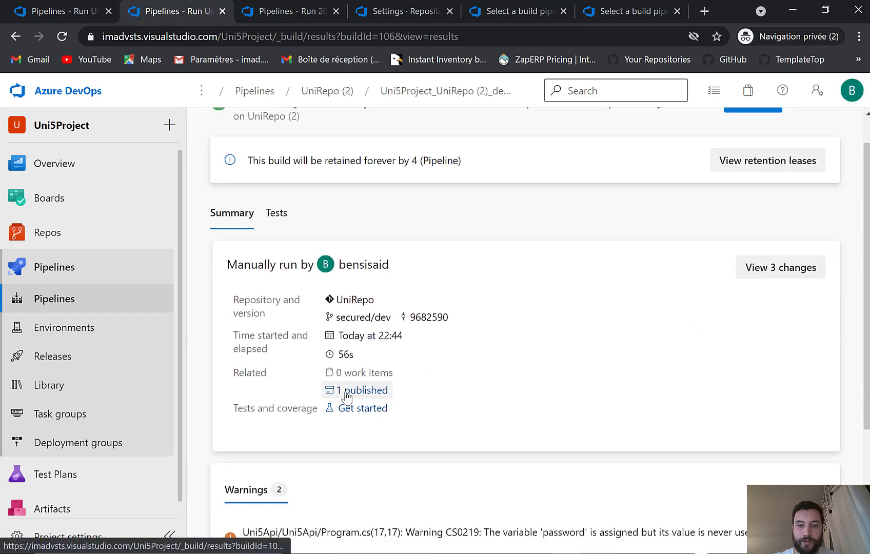
left_click(359, 389)
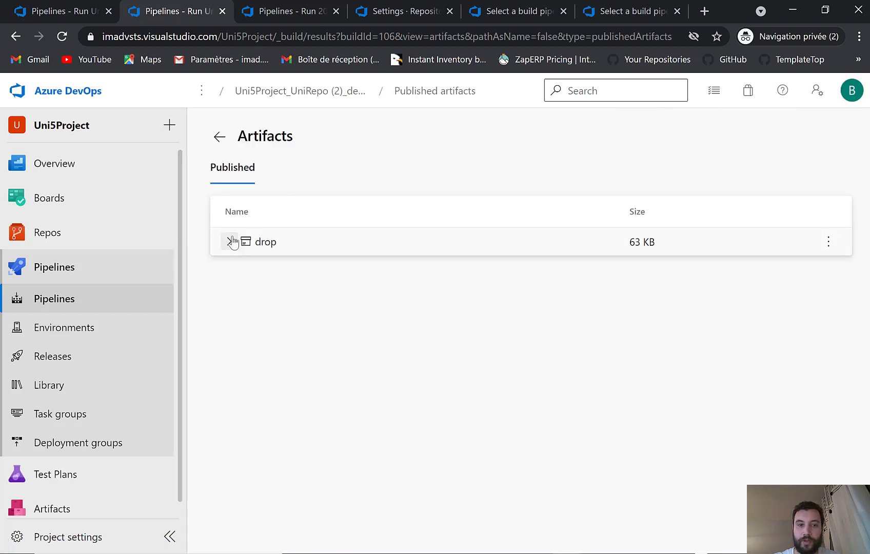
left_click(228, 242)
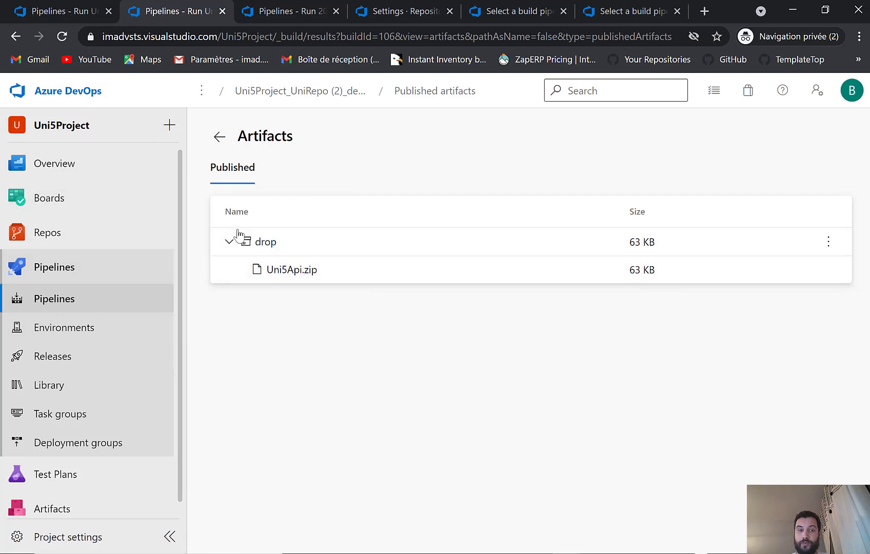
left_click(828, 250)
left_click(416, 413)
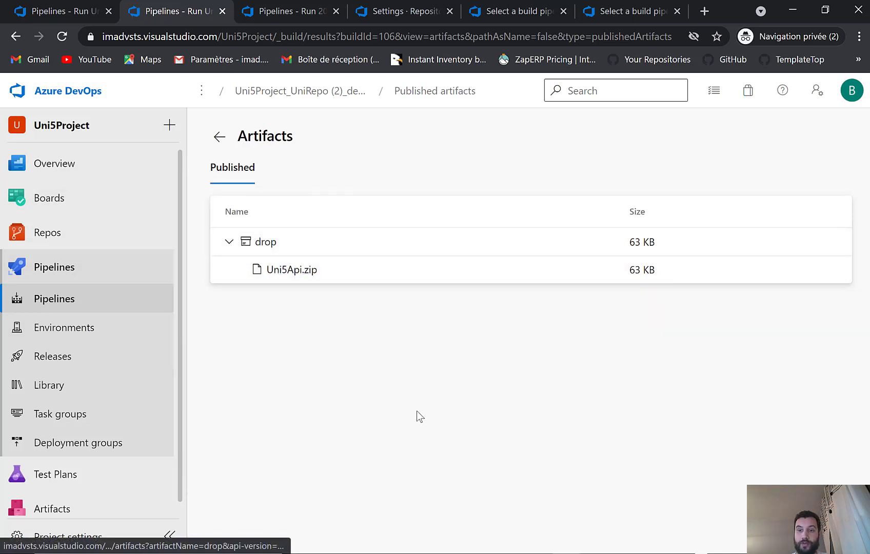
Open the project's release retention settings and review the maximum and default retention policies.
scroll(47, 503, "down", 1)
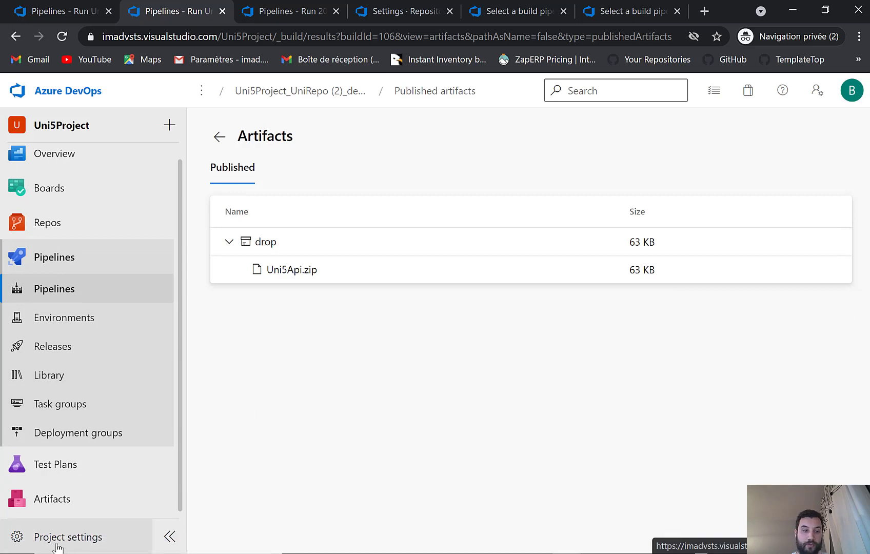
left_click(71, 537)
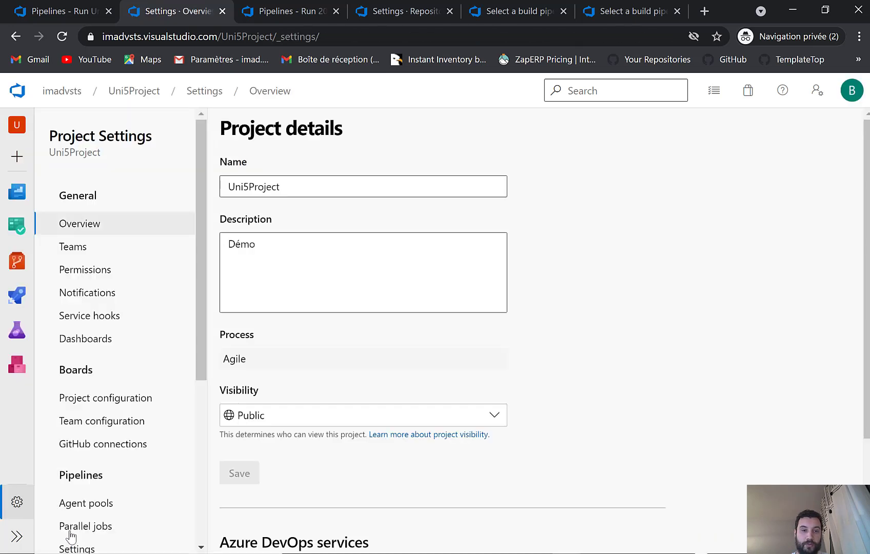
scroll(122, 249, "down", 3)
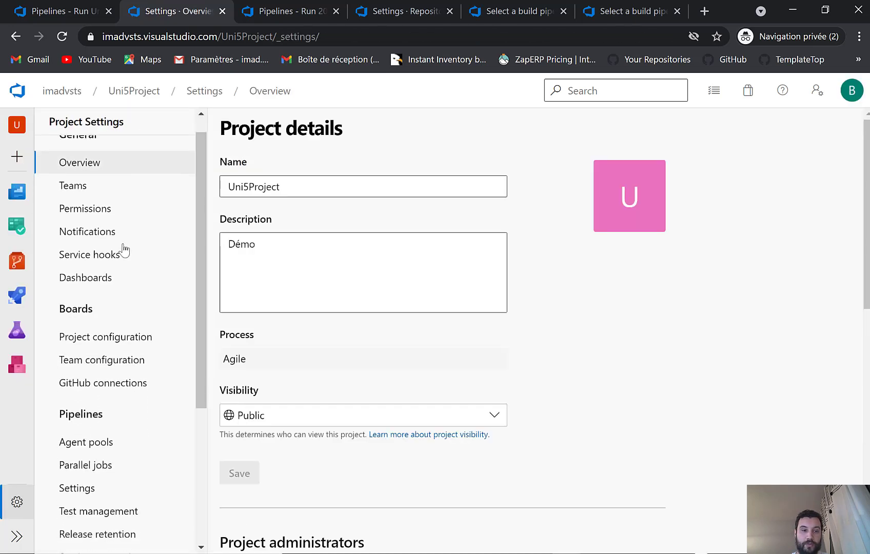
scroll(121, 257, "down", 2)
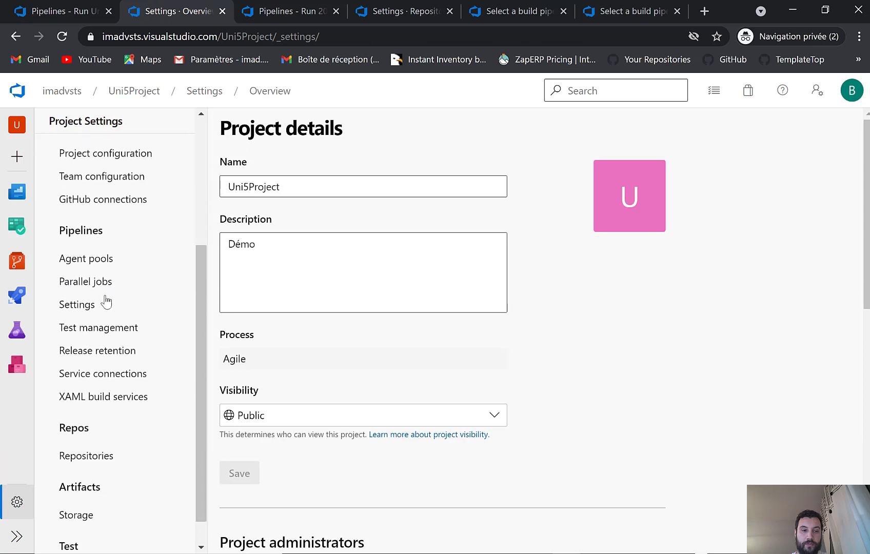
left_click(94, 353)
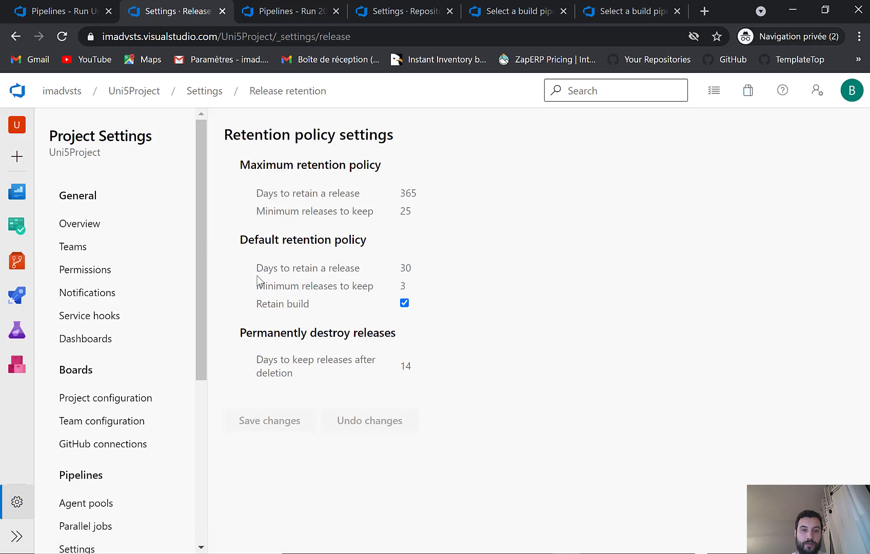
scroll(83, 410, "down", 4)
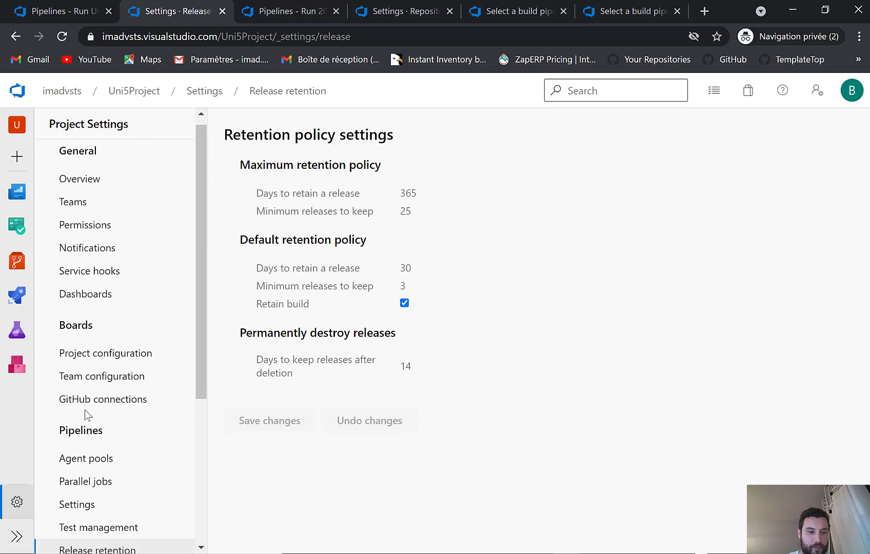
scroll(118, 350, "up", 1)
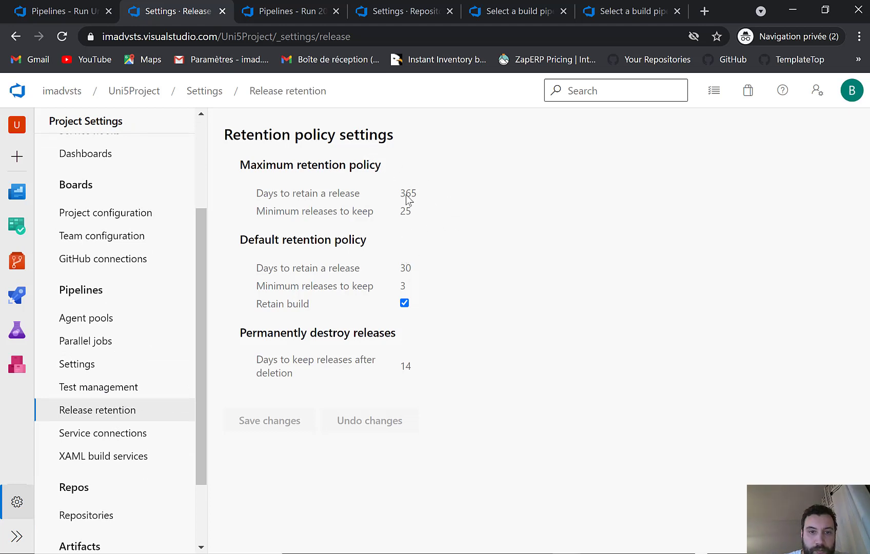
left_click(467, 253)
left_click_drag(241, 240, 366, 241)
left_click(408, 267)
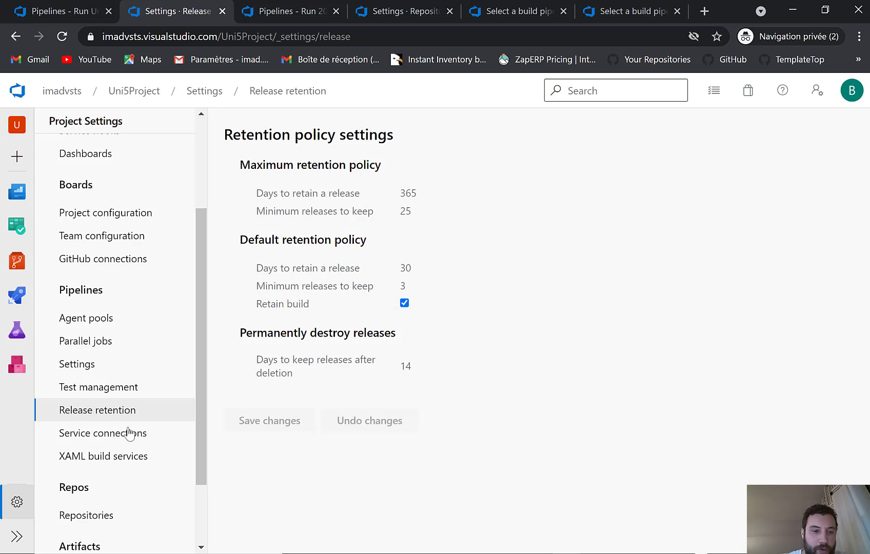
Open the project's pipeline settings and examine how many days artifacts, symbols and attachments are kept.
scroll(159, 389, "down", 2)
scroll(102, 510, "up", 1)
scroll(93, 523, "down", 1)
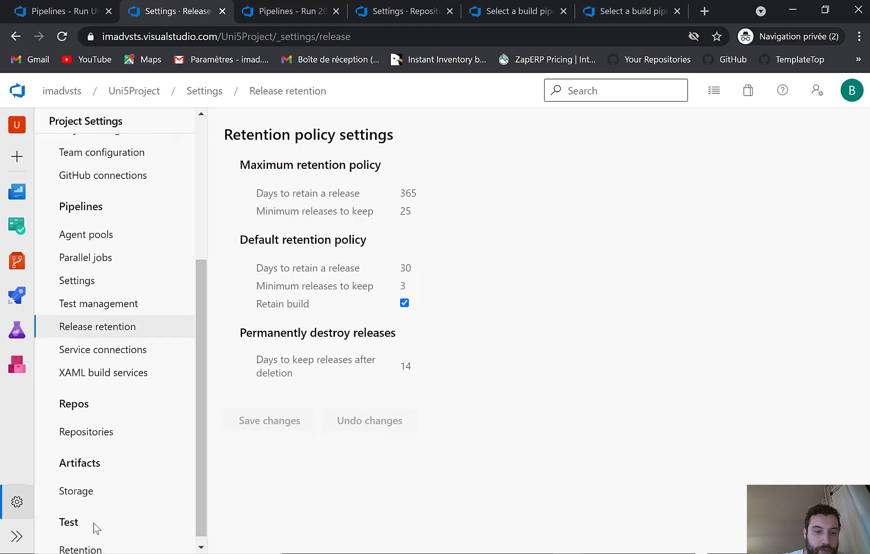
scroll(127, 333, "up", 2)
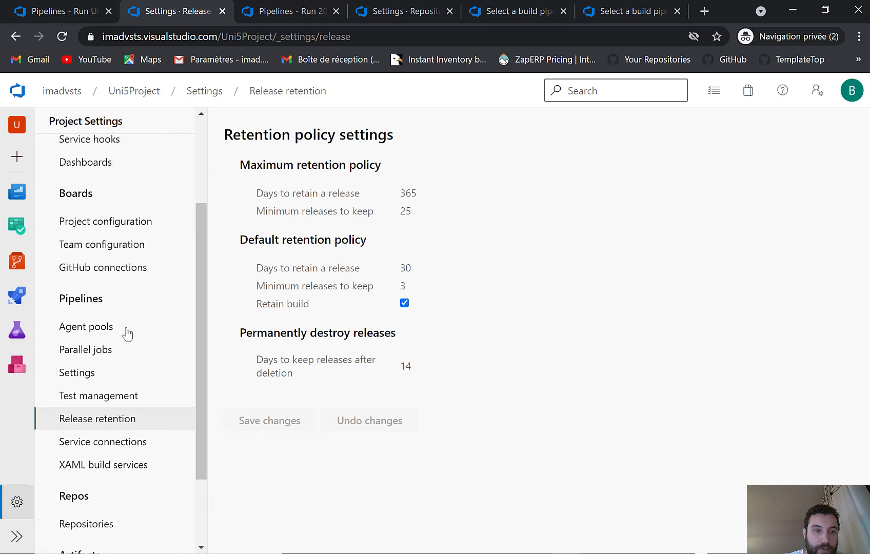
left_click(79, 375)
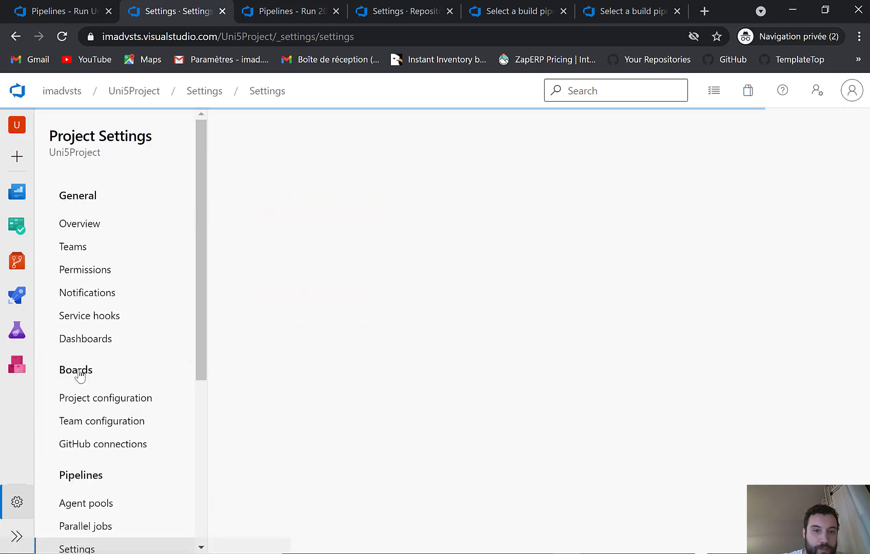
left_click(534, 280)
double_click(512, 280)
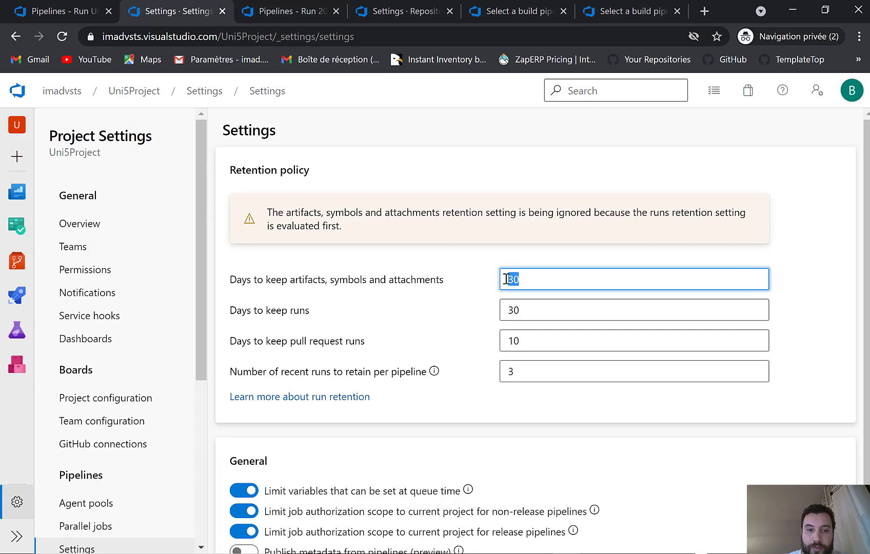
left_click(558, 282)
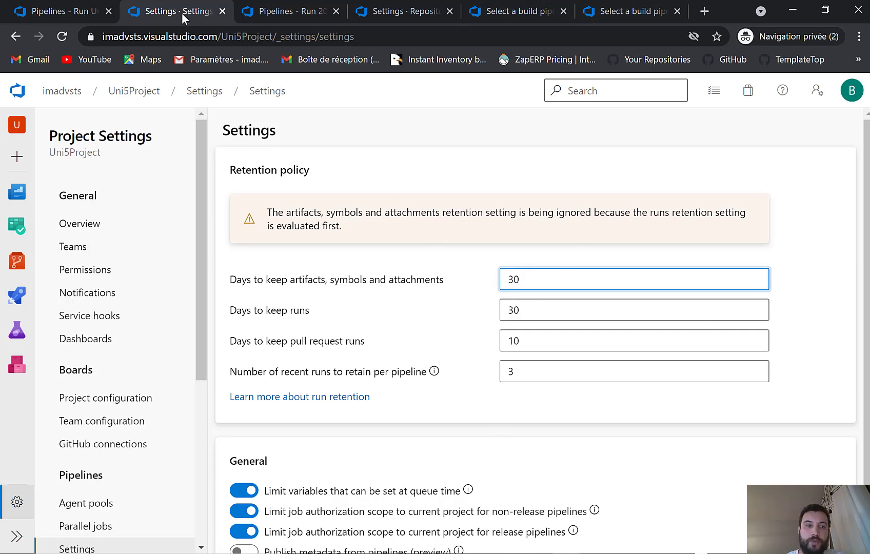
Go back to the running build's log and examine the dotnet test command and its Uni5Test project path.
left_click(80, 13)
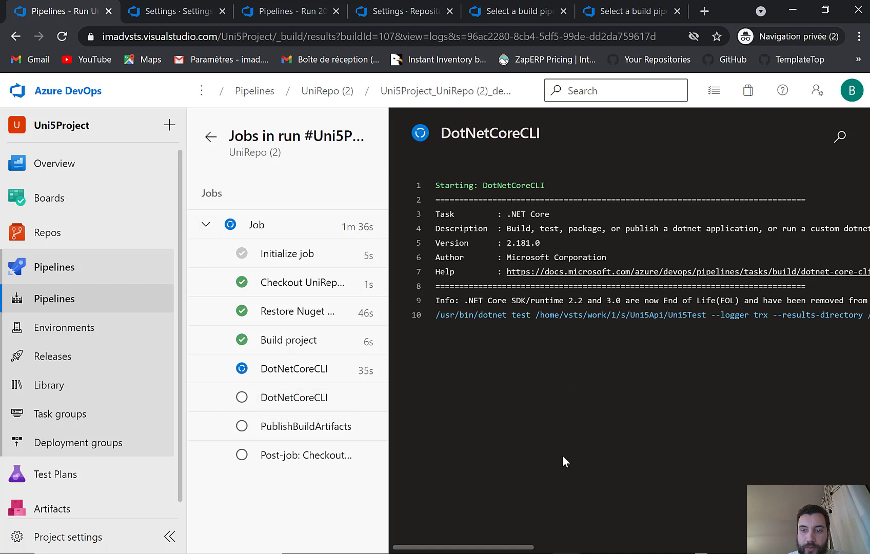
left_click_drag(492, 550, 500, 550)
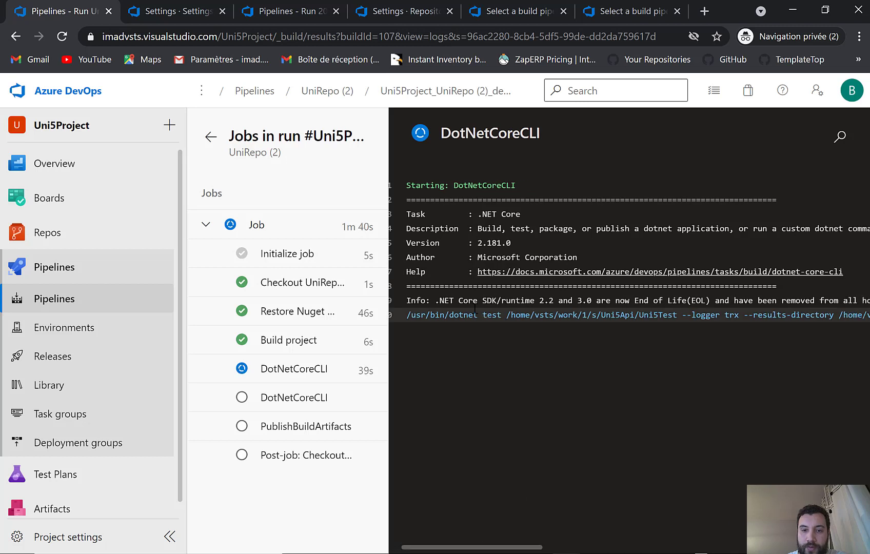
double_click(459, 314)
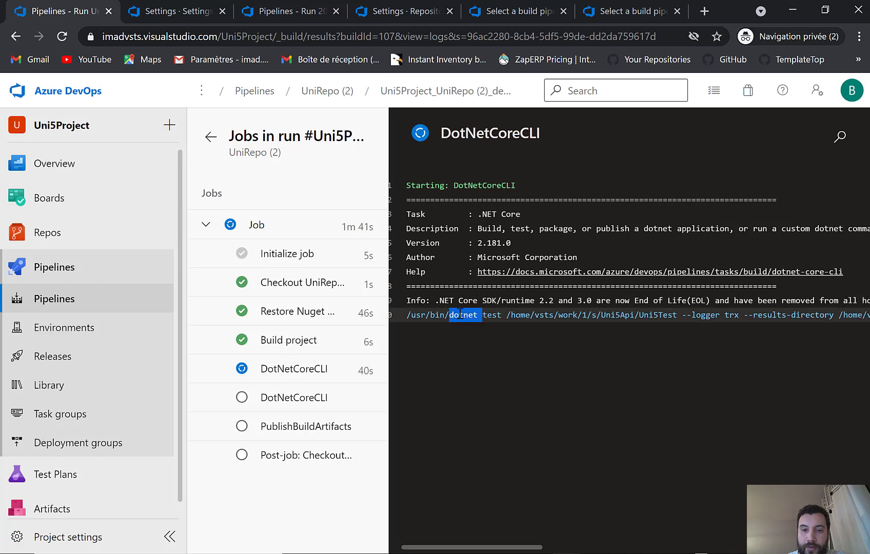
double_click(492, 315)
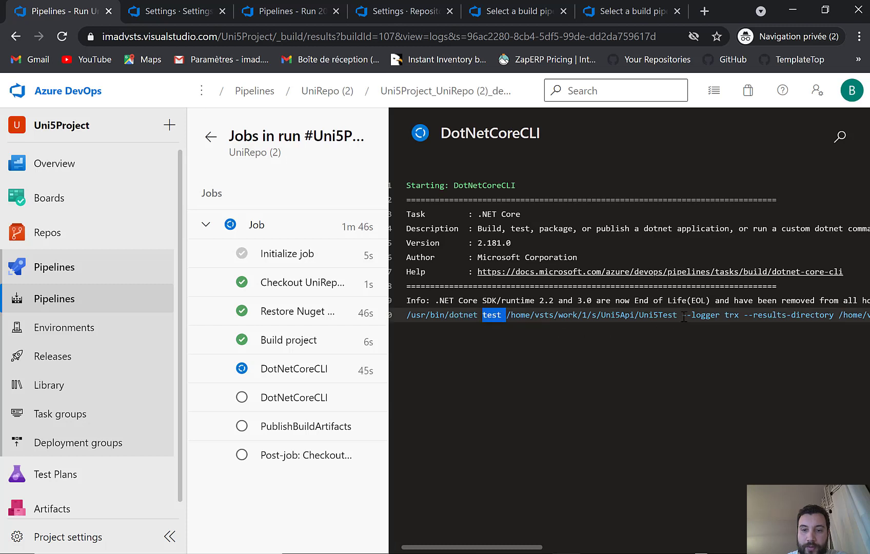
left_click_drag(678, 315, 499, 312)
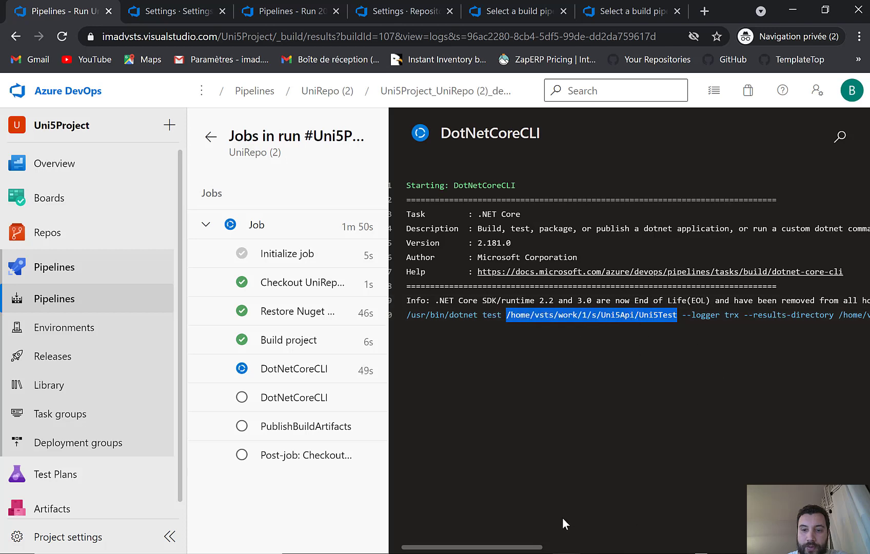
left_click_drag(499, 539, 456, 518)
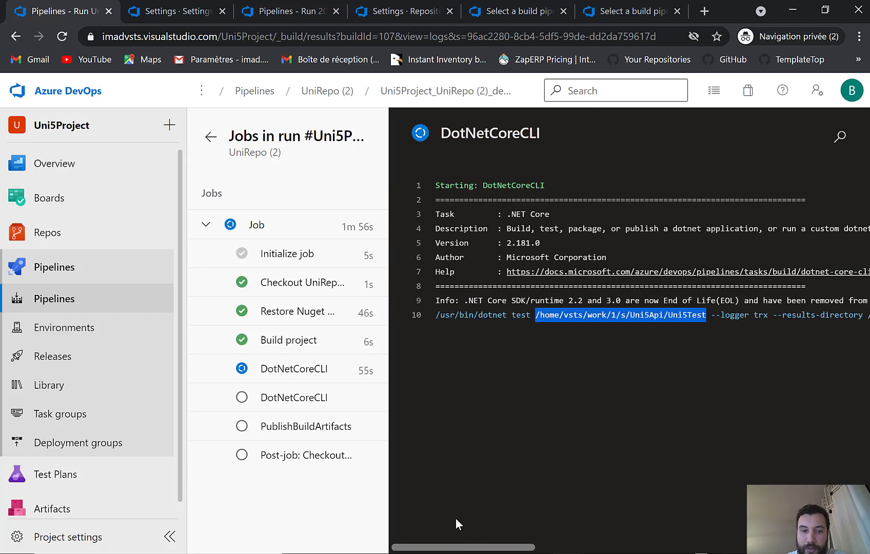
Open the log of the DotNetCoreCLI test task and examine its passed and failed test counts.
left_click(282, 398)
left_click(291, 376)
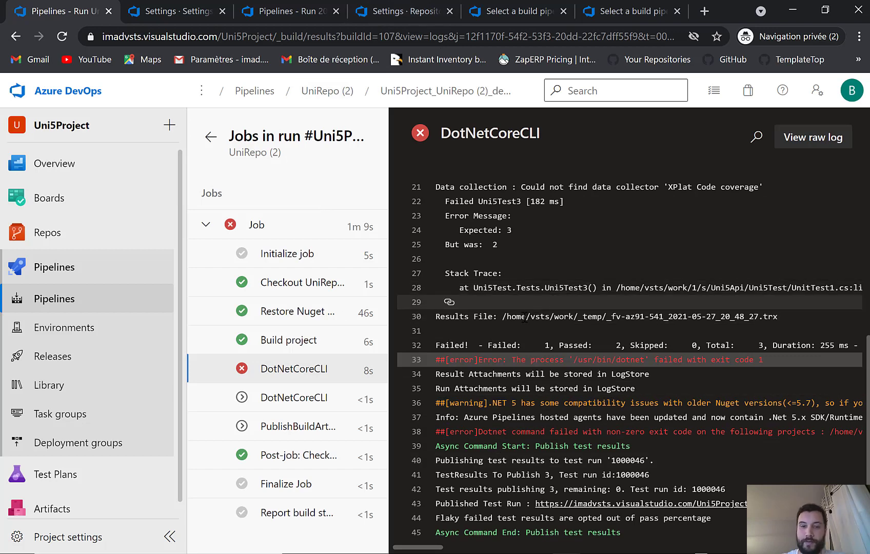
left_click_drag(488, 345, 626, 345)
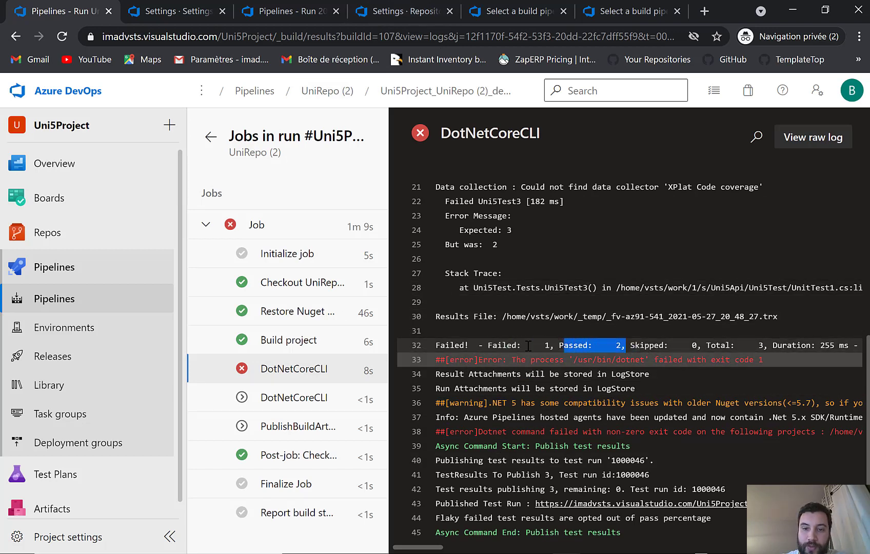
left_click_drag(549, 345, 496, 344)
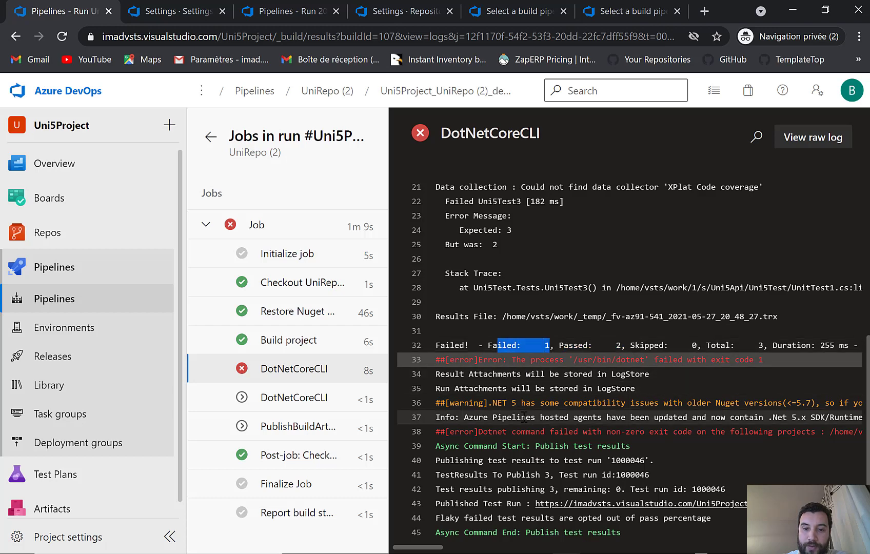
scroll(525, 417, "down", 1)
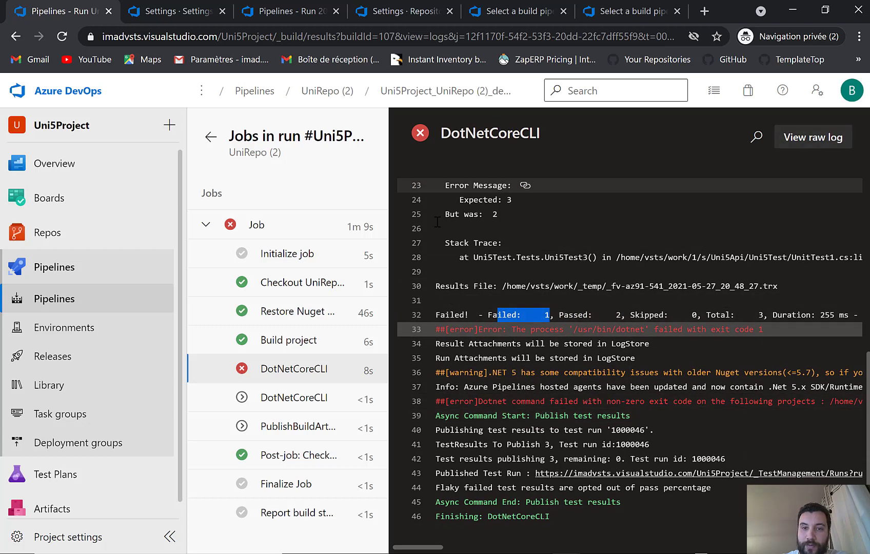
Return to the run's results and open its test report to examine the pass percentage and failed tests.
left_click(211, 137)
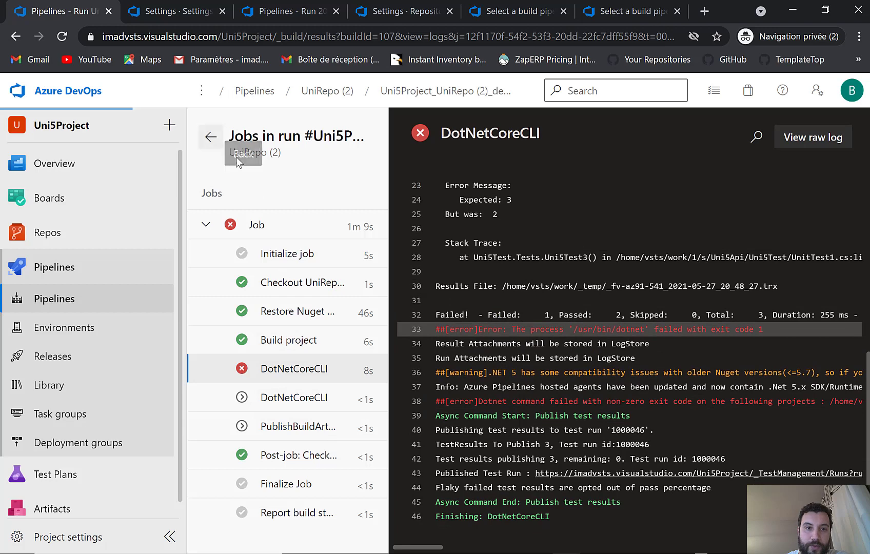
scroll(431, 266, "down", 2)
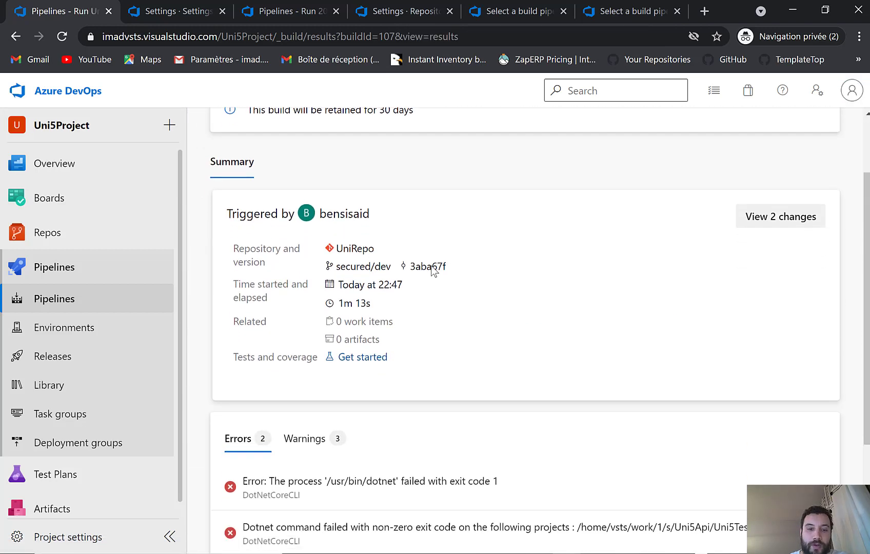
left_click(275, 161)
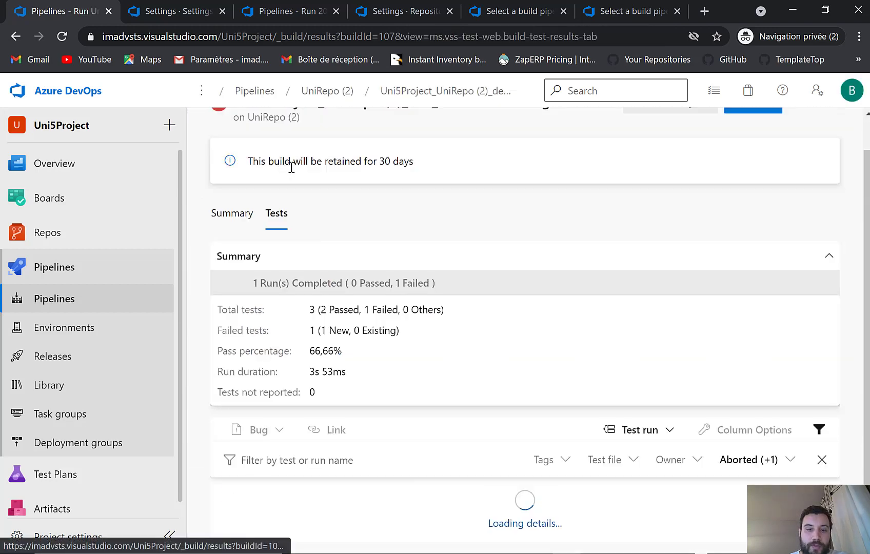
scroll(328, 354, "up", 1)
left_click_drag(311, 376, 342, 375)
scroll(431, 348, "down", 1)
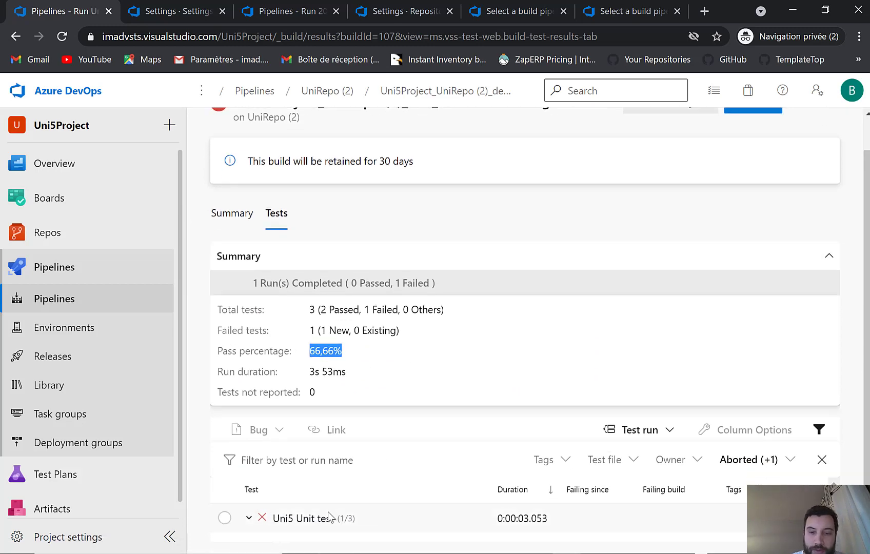
Open the Uni5 Unit test run's details, examine its debug information and .trx attachment, and close the details.
left_click(290, 519)
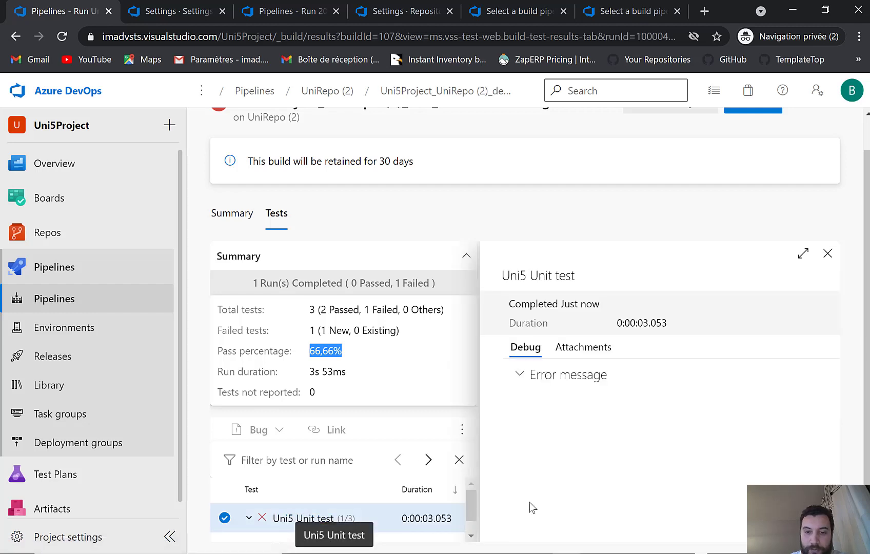
left_click(575, 347)
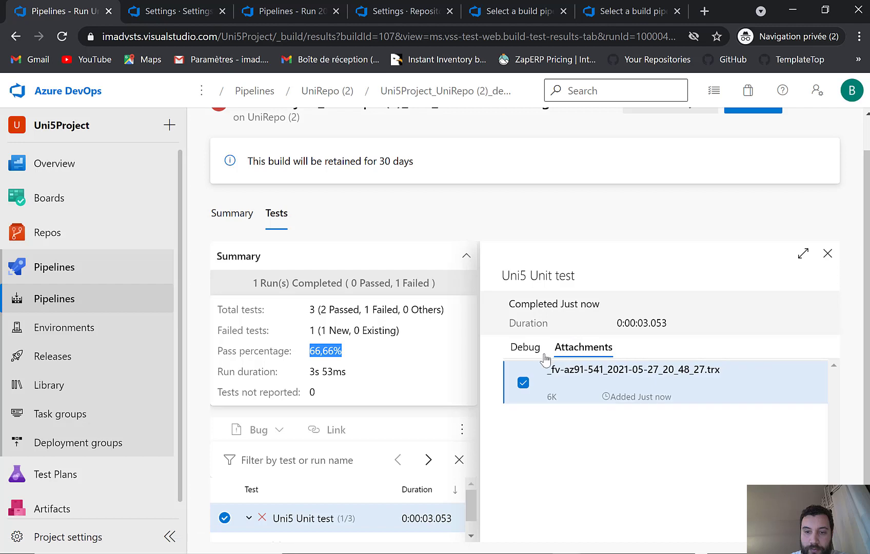
left_click(634, 377)
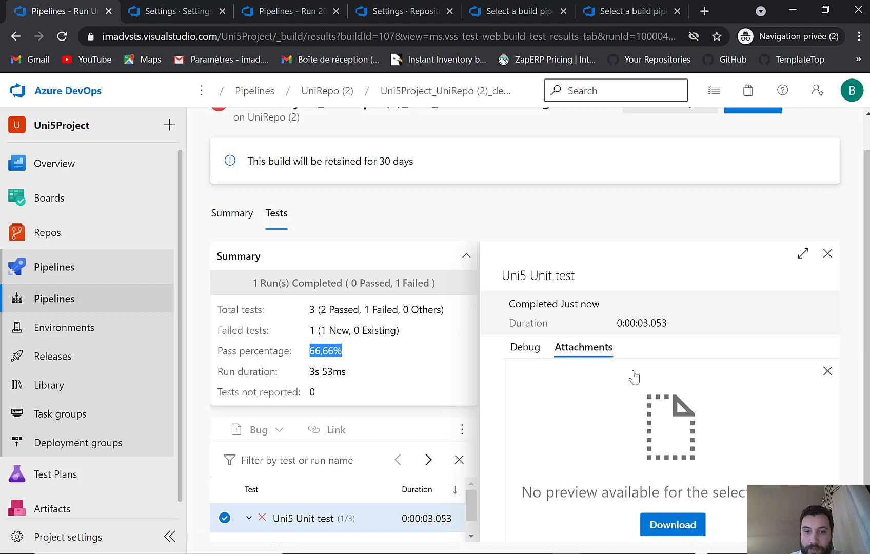
left_click(827, 253)
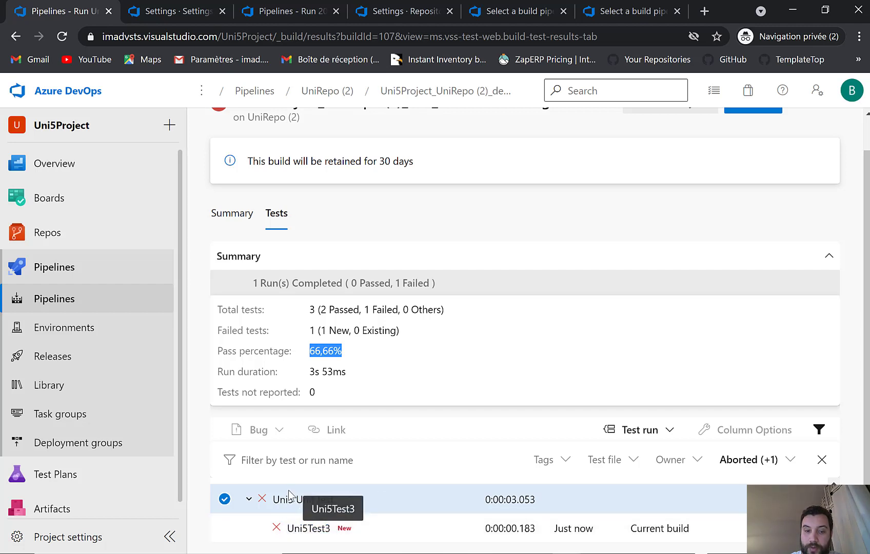
Open the failed Uni5Test3 result, examine its details and work items, and expand it to the full view.
left_click(314, 529)
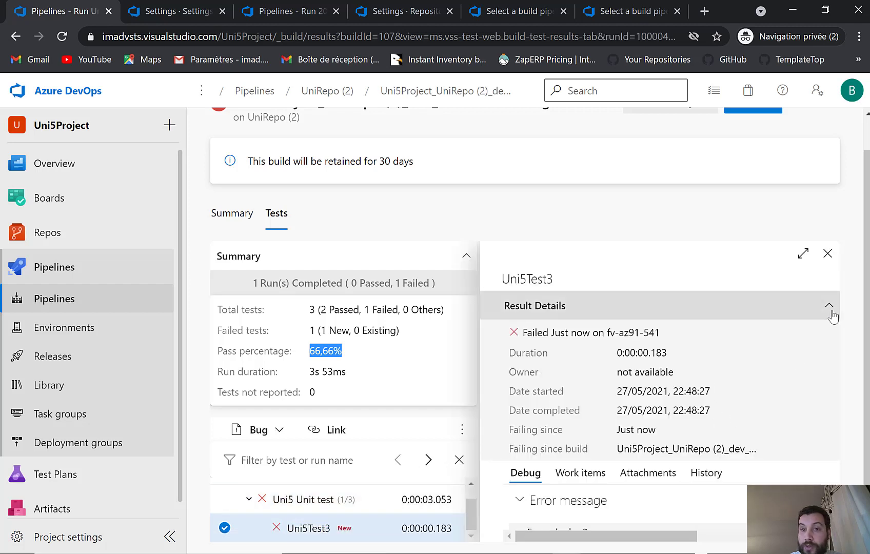
left_click(590, 480)
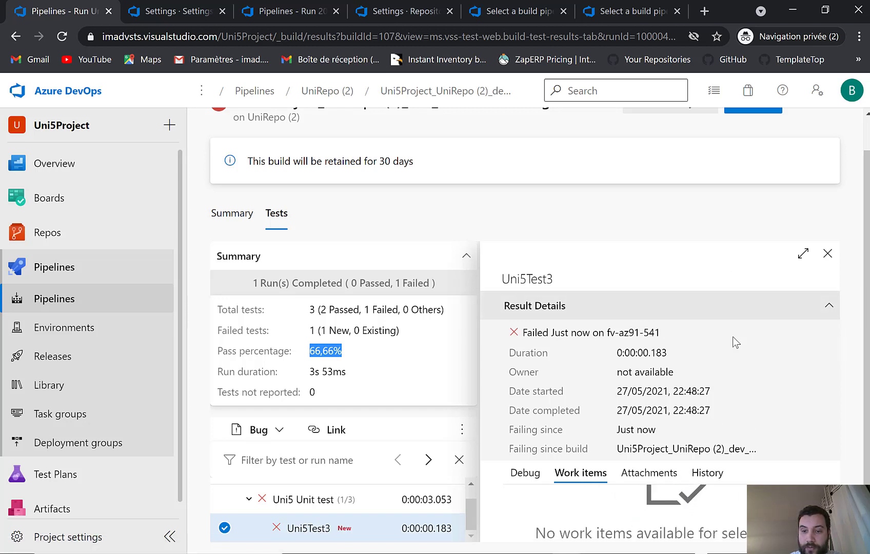
left_click(802, 254)
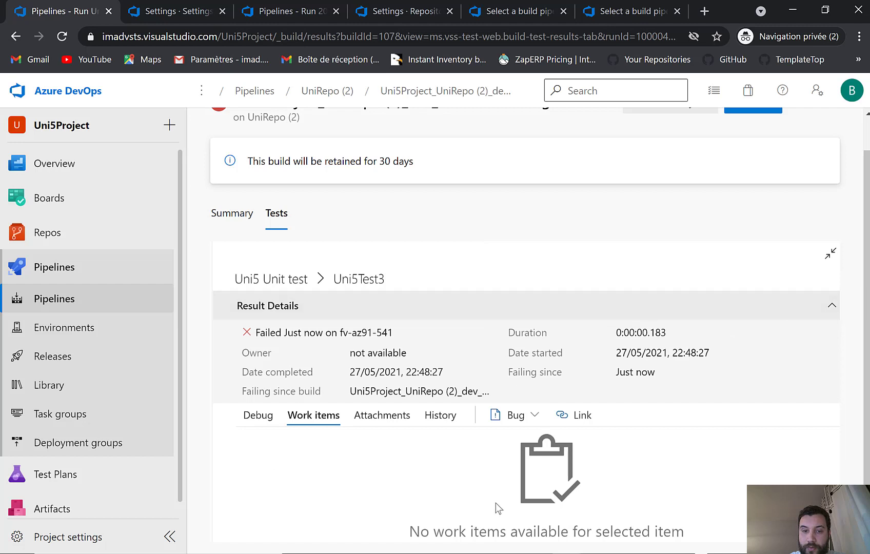
Start a new bug from the failed Uni5Test3 result and examine its repro steps, planning fields and linked build.
left_click(535, 416)
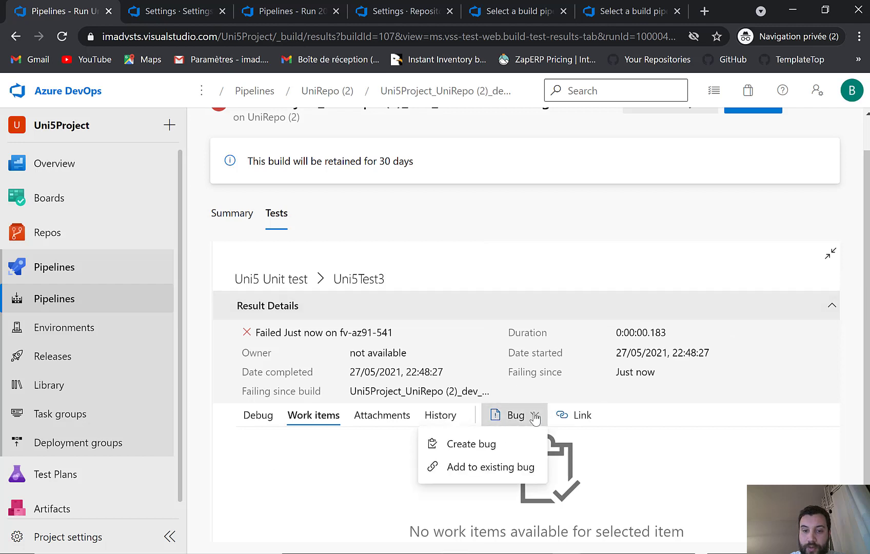
left_click(481, 444)
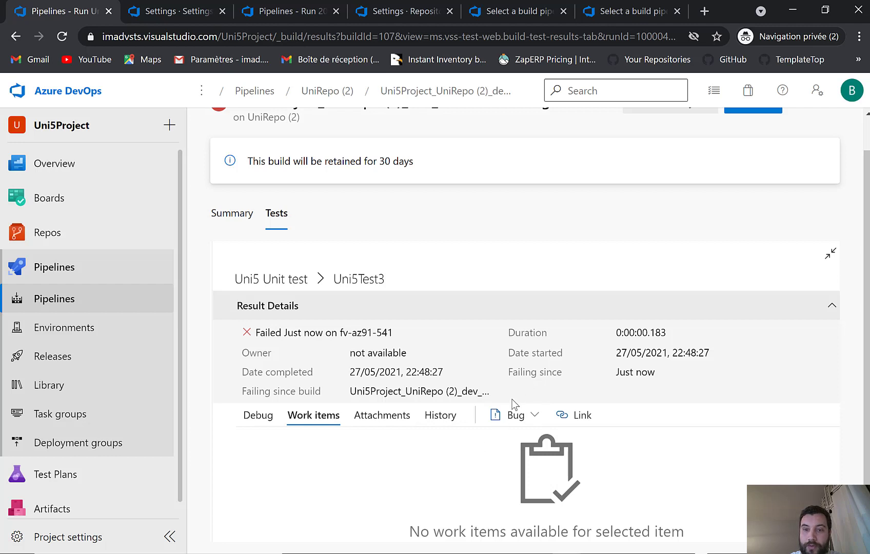
left_click(521, 418)
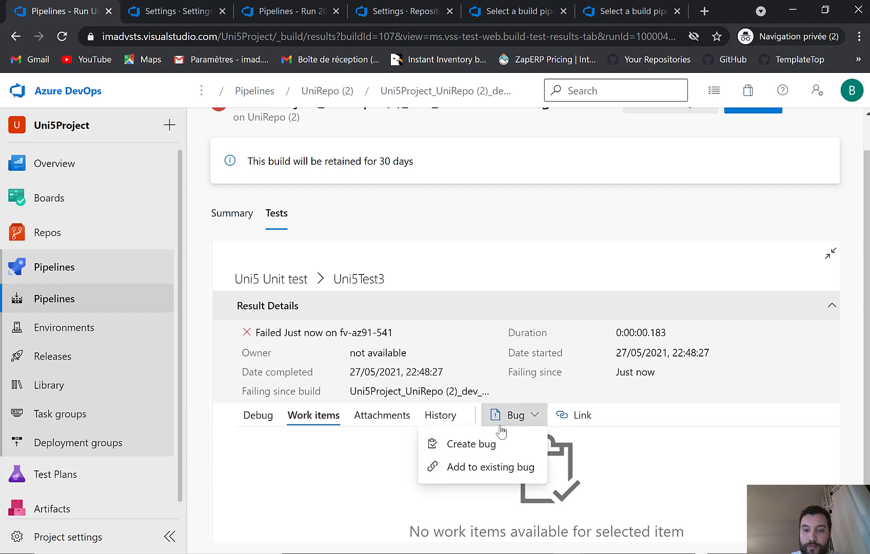
left_click(449, 451)
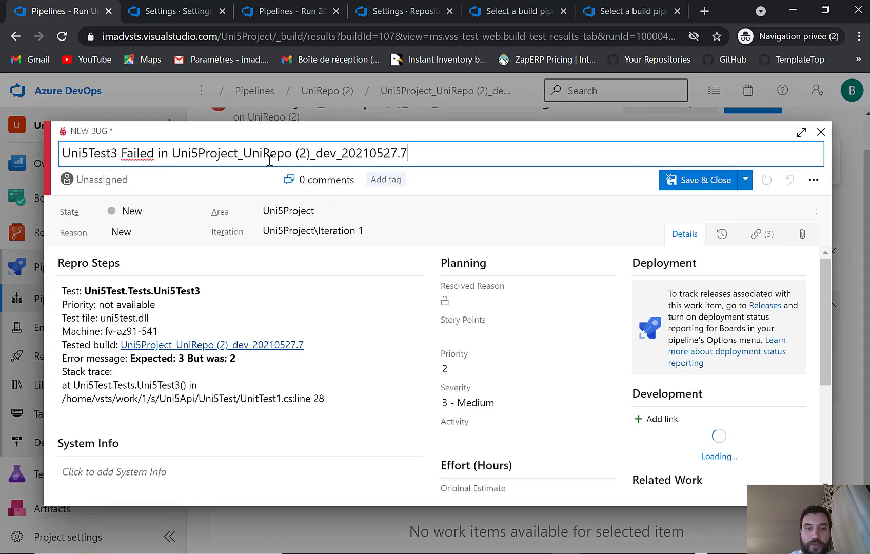
scroll(192, 354, "down", 1)
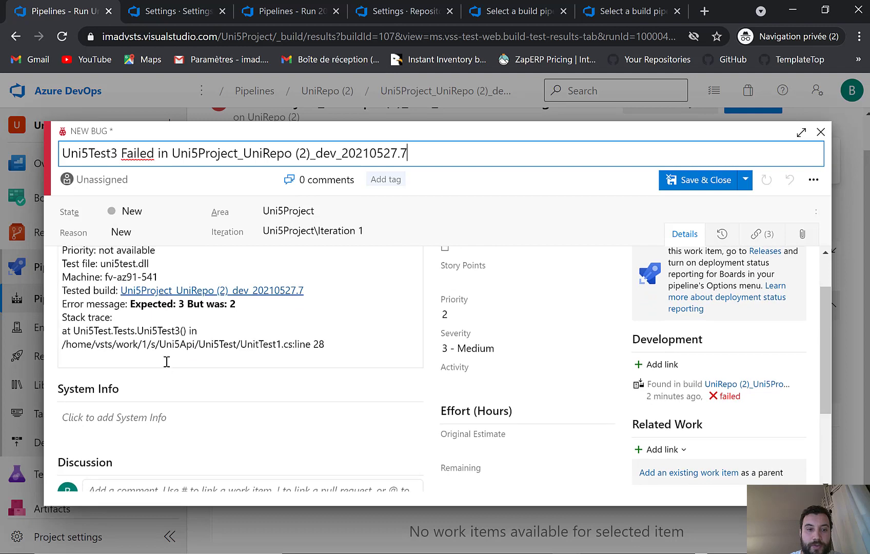
scroll(189, 348, "up", 1)
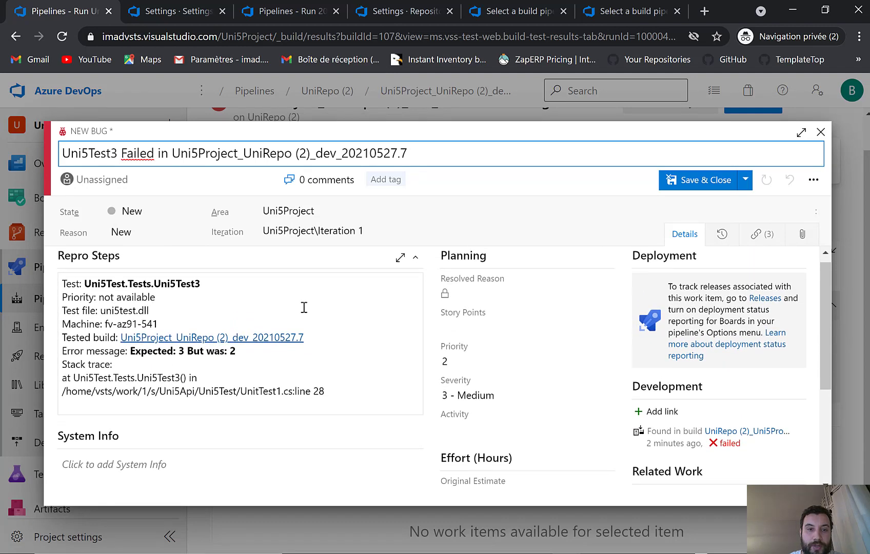
scroll(303, 359, "down", 2)
scroll(287, 315, "up", 1)
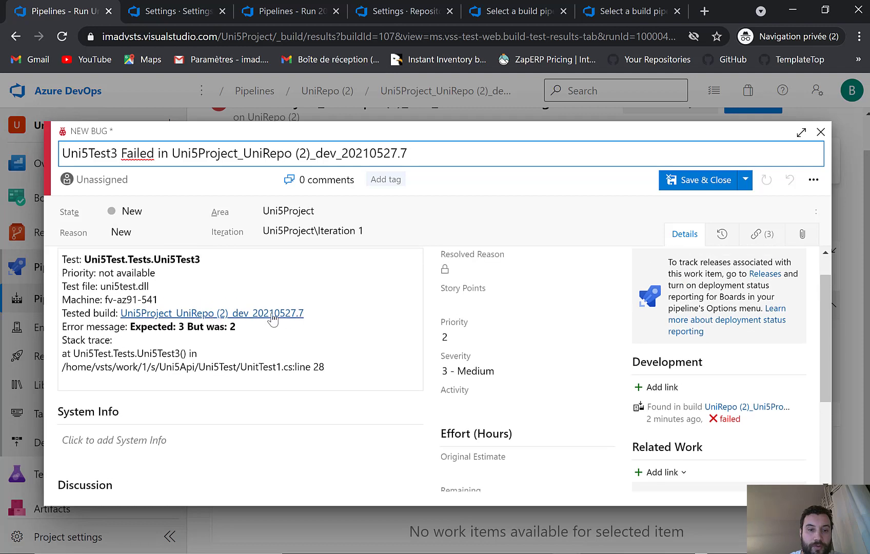
scroll(274, 320, "down", 3)
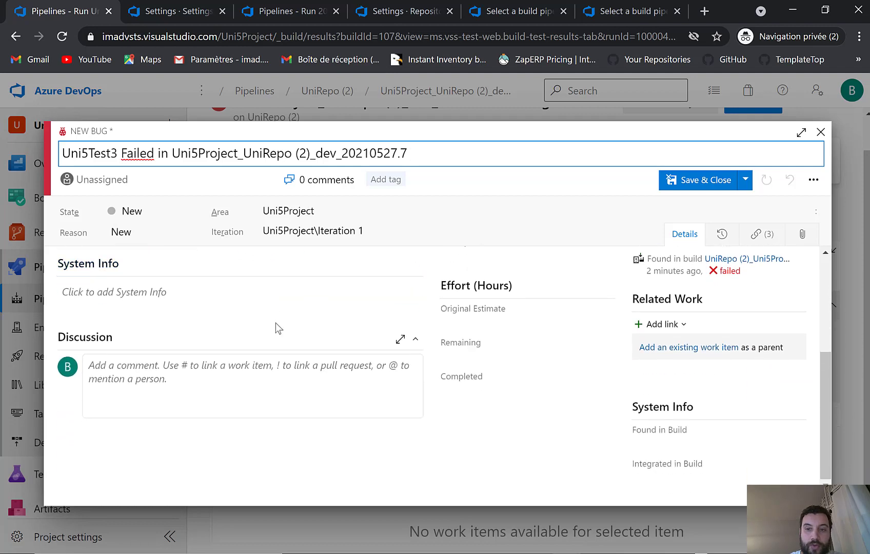
scroll(275, 329, "up", 4)
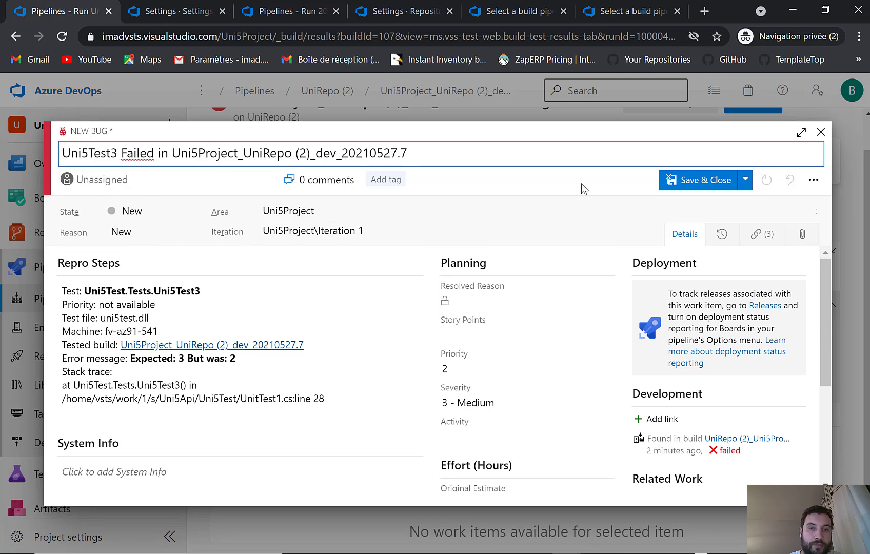
Close the new bug form and discard the unsaved work item.
left_click(821, 133)
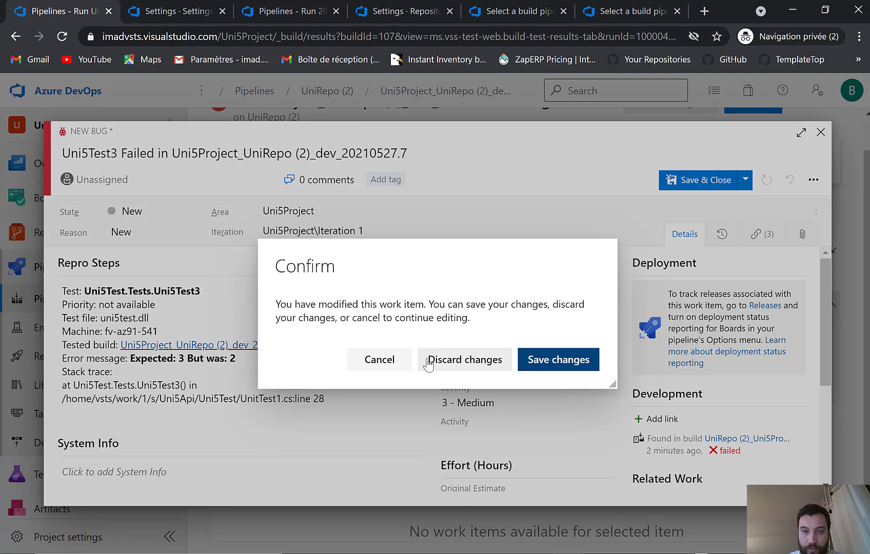
left_click(451, 363)
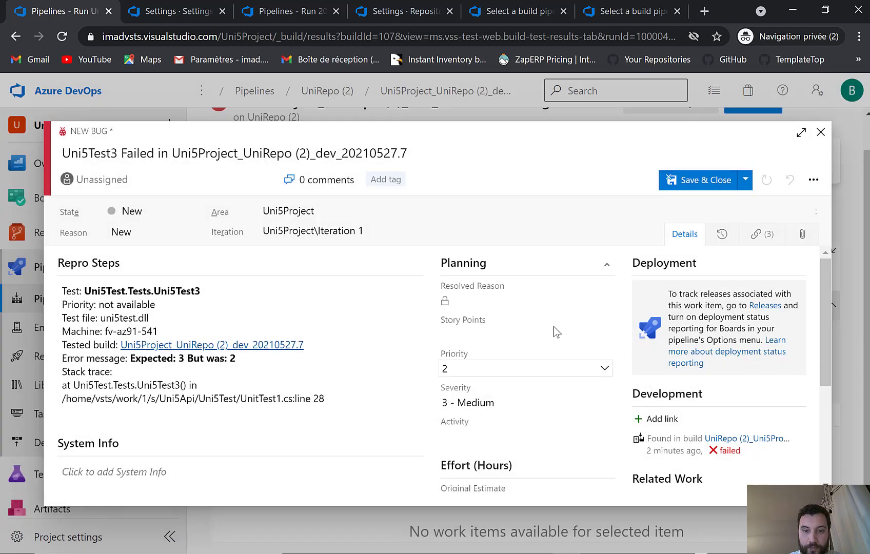
left_click(821, 133)
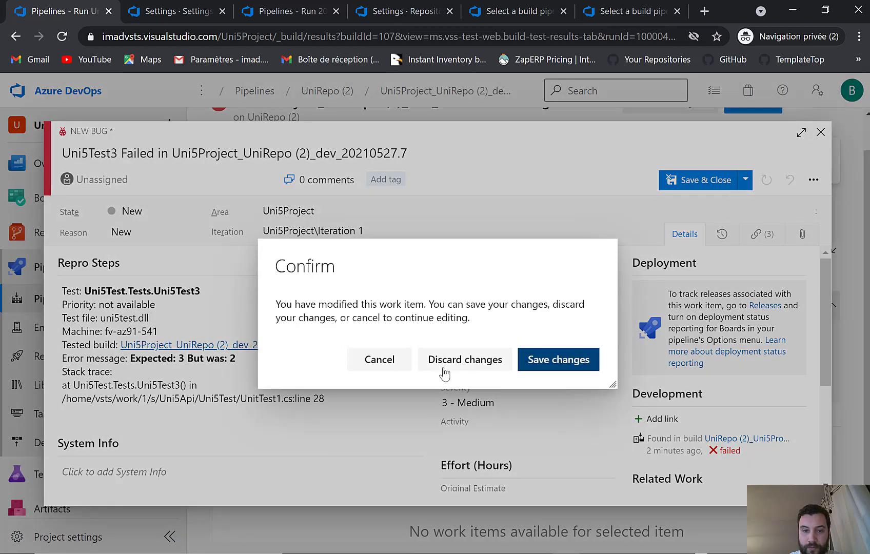
left_click(389, 367)
left_click(821, 133)
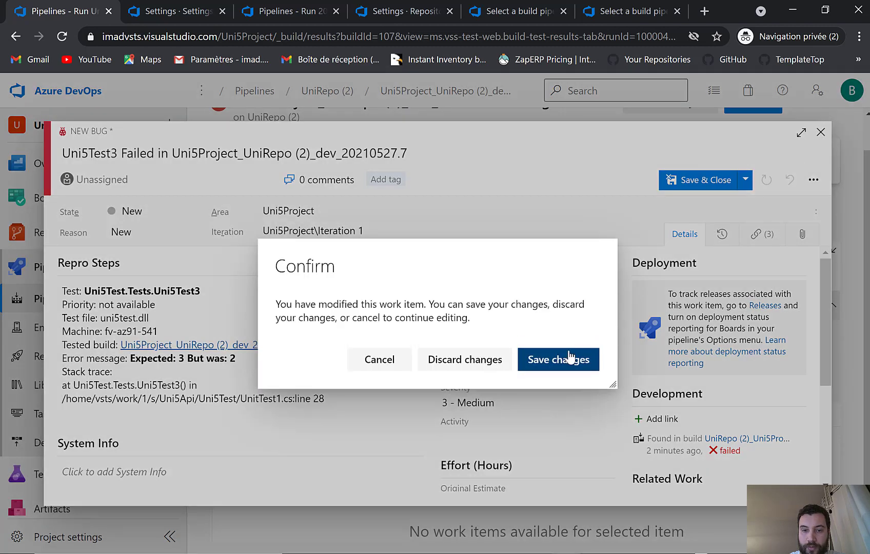
left_click(465, 359)
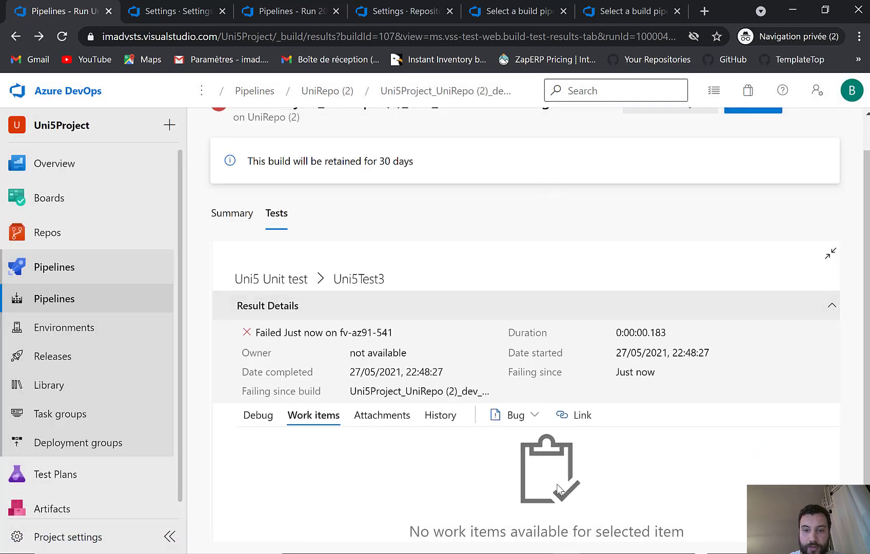
Switch to Visual Studio, change the Uni5Test3 assertion to Assert.AreEqual(2, 2) and save UnitTest1.cs.
scroll(503, 308, "up", 1)
key("alt+Tab")
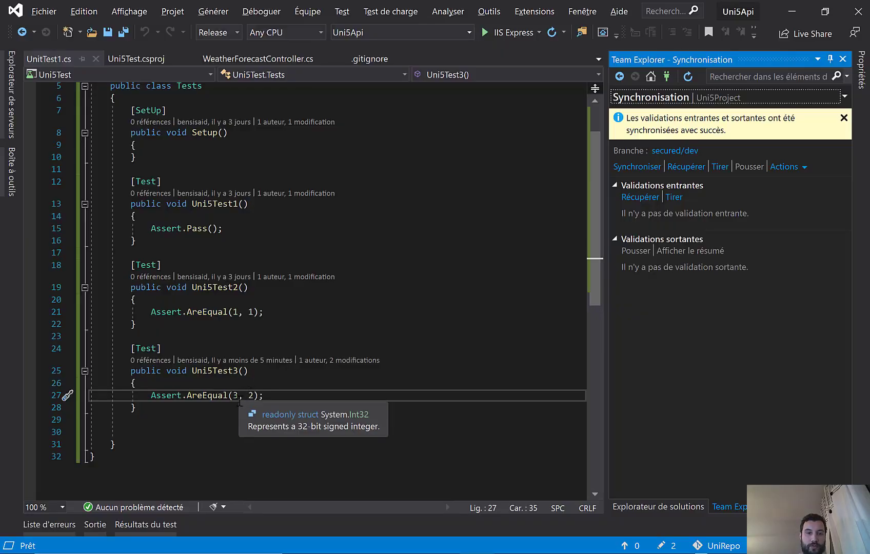
left_click(239, 395)
key("BackSpace")
type("2")
key("End")
key("ctrl+s")
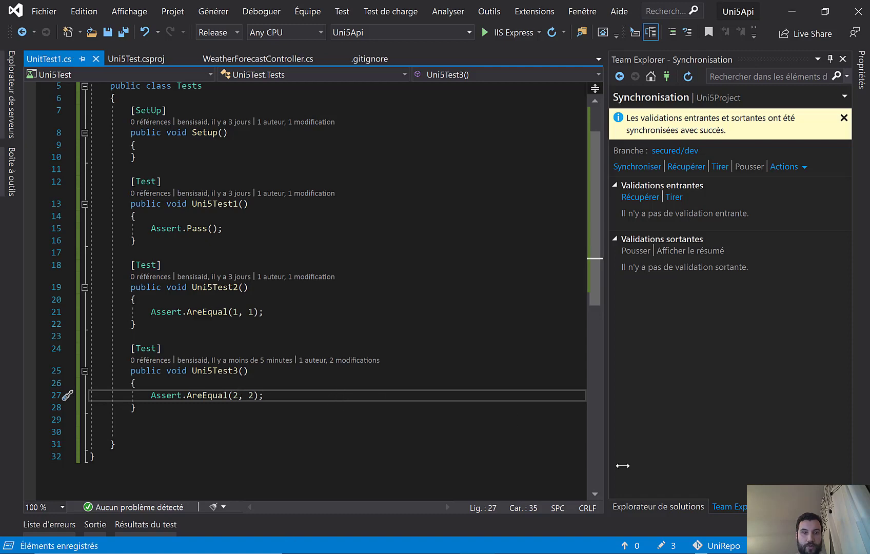
Open the pending Git changes and stage only UnitTest1.cs.
left_click(665, 546)
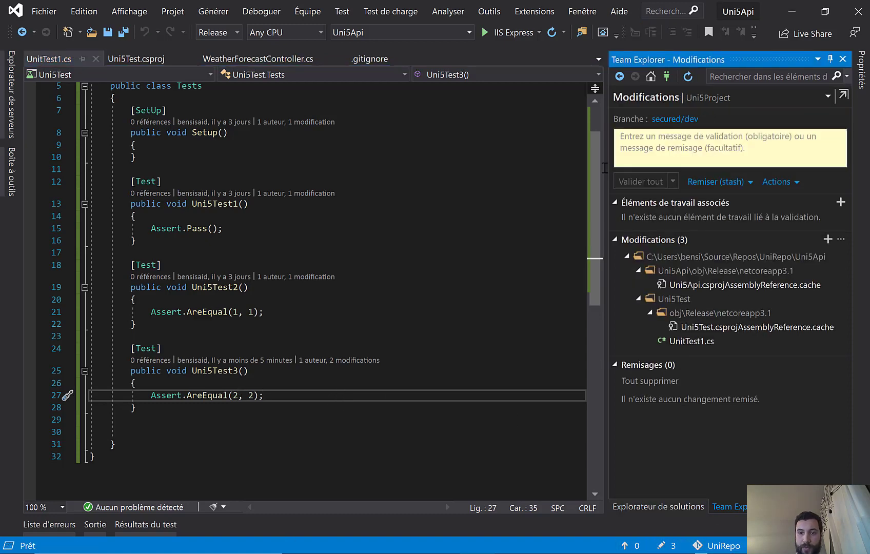
left_click(687, 339)
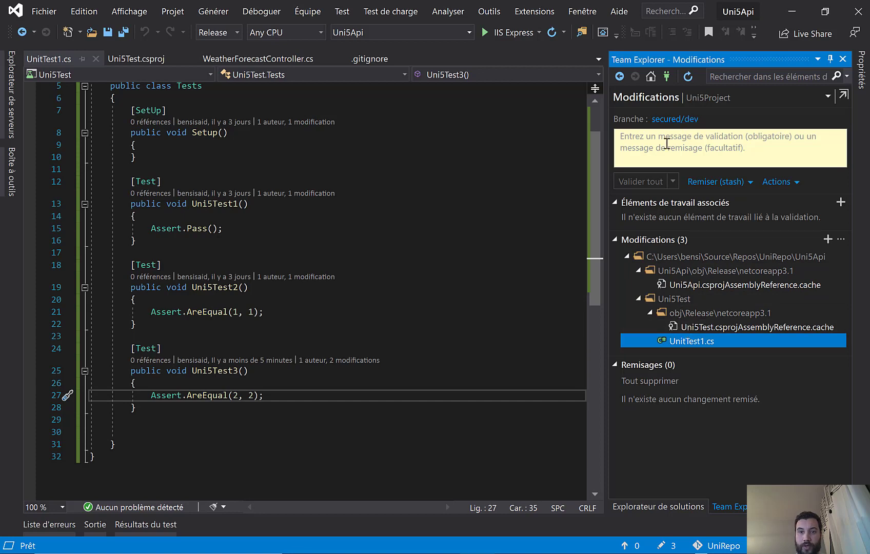
right_click(680, 339)
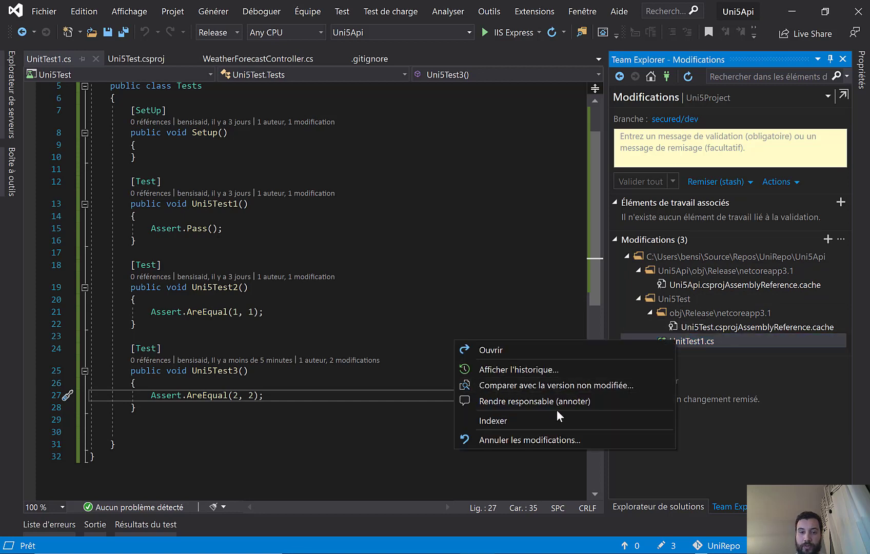
left_click(549, 420)
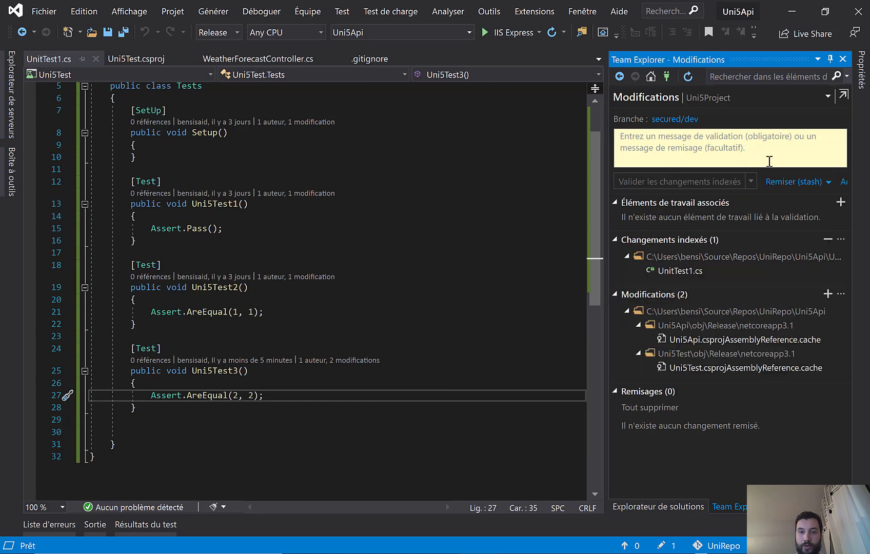
Commit the staged change with the message "Update unit test".
left_click(709, 137)
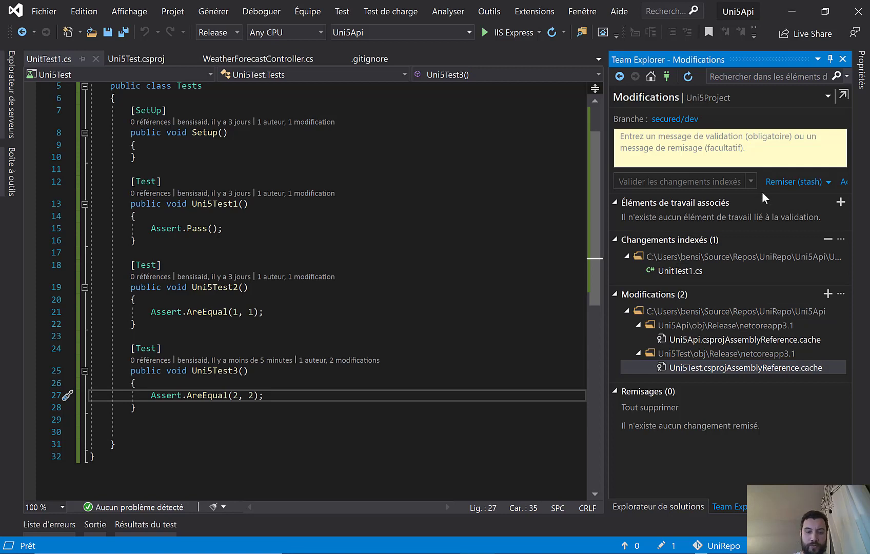
type("Update u")
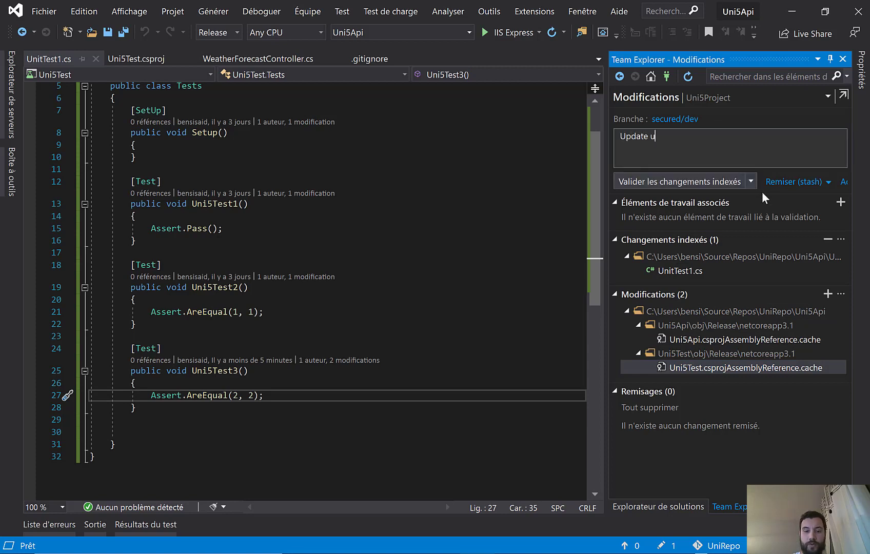
type("nit test")
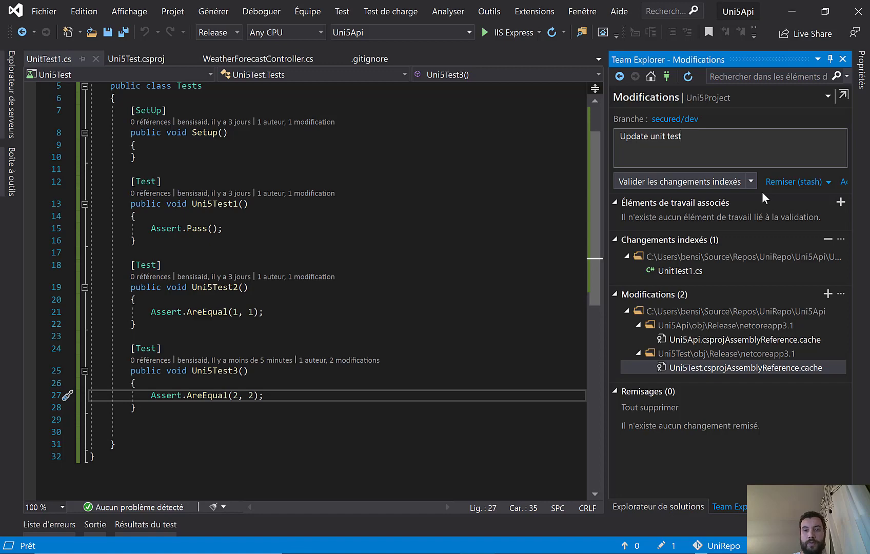
left_click(649, 184)
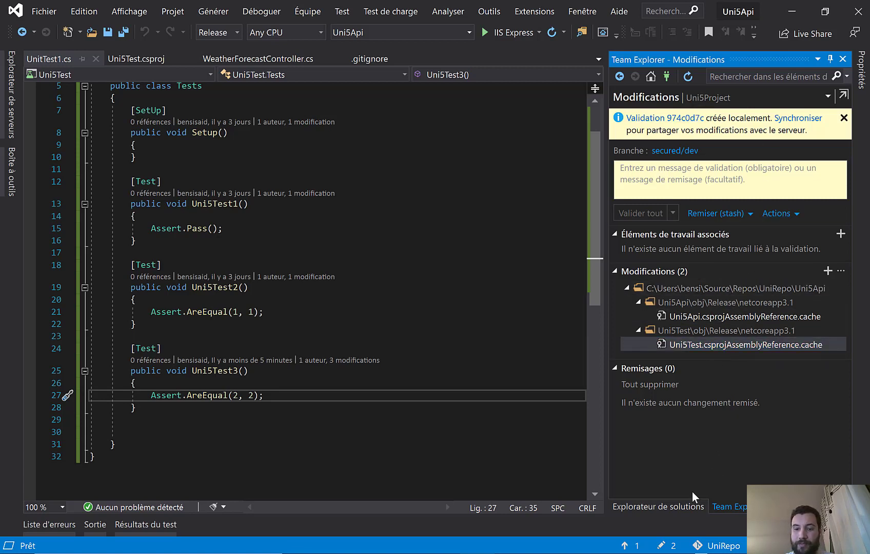
Synchronize the outgoing commit on the secured/dev branch with the server, and return to the Azure DevOps run results in the browser.
left_click(634, 546)
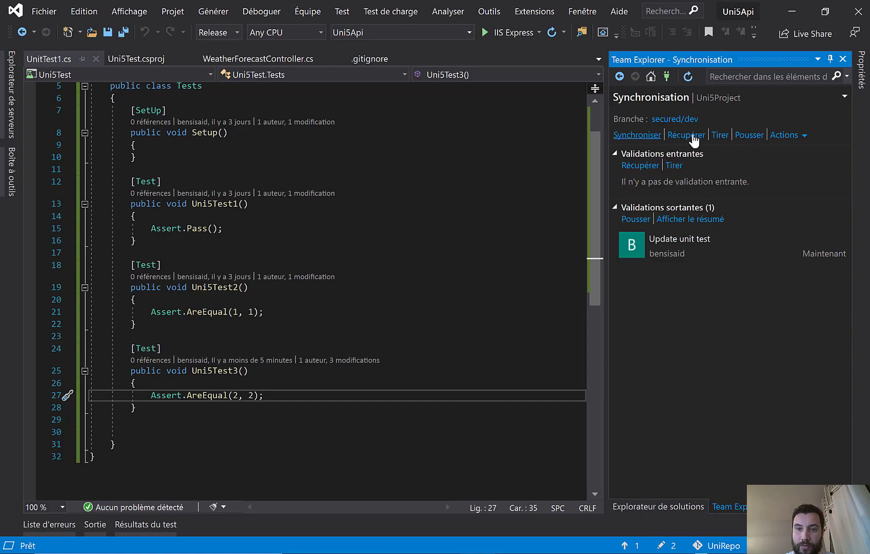
left_click(652, 135)
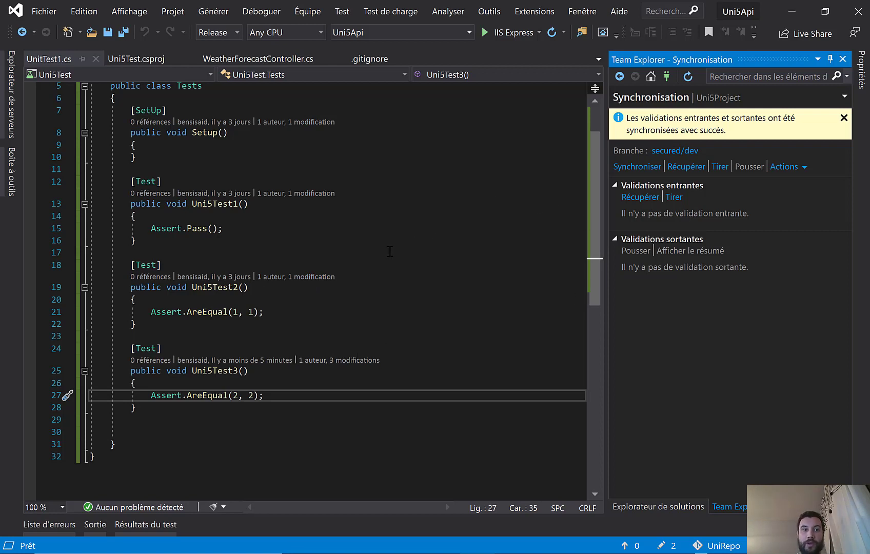
left_click(248, 244)
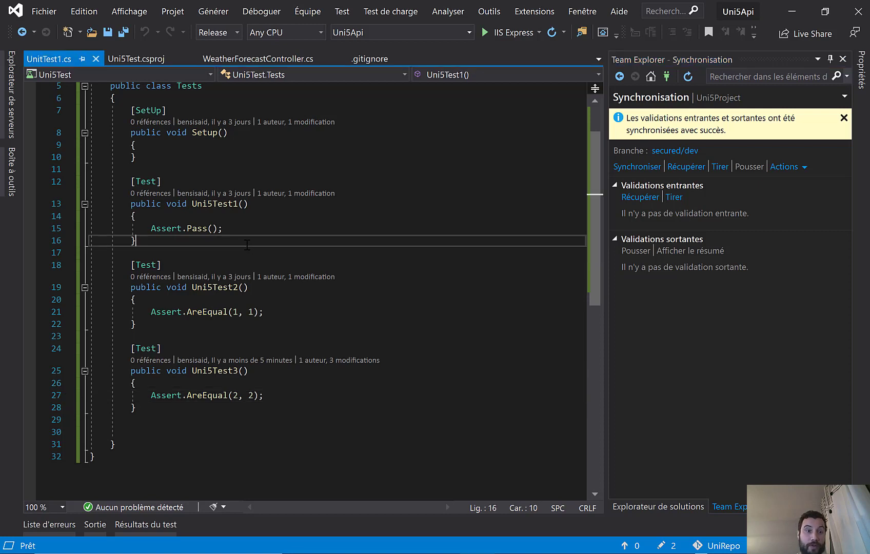
left_click(792, 12)
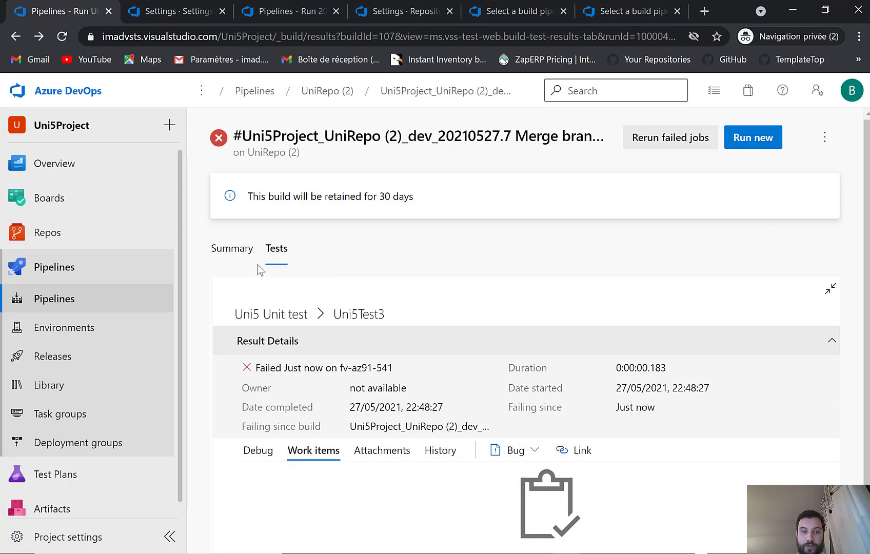
Open the UniRepo (2) pipeline for editing and show the secured/dev branch version of Uni5ApiBuild.yml.
left_click(50, 273)
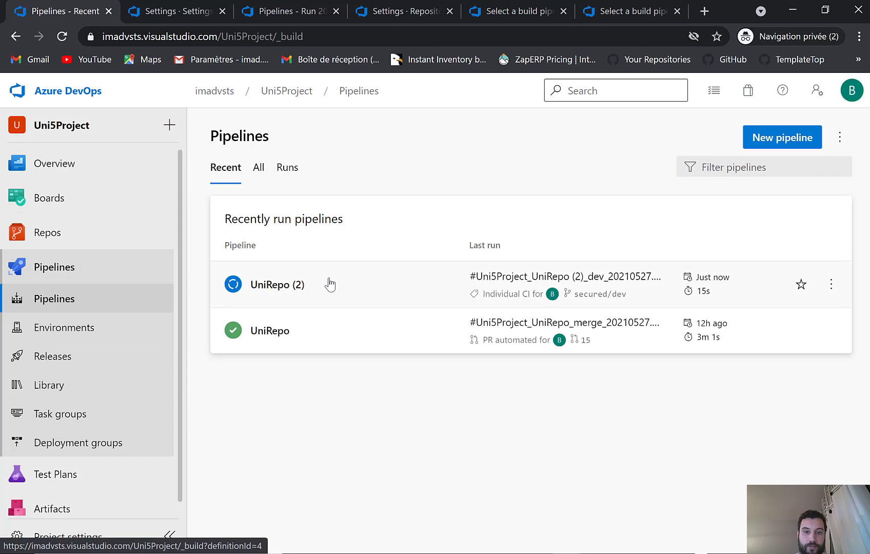
left_click(329, 285)
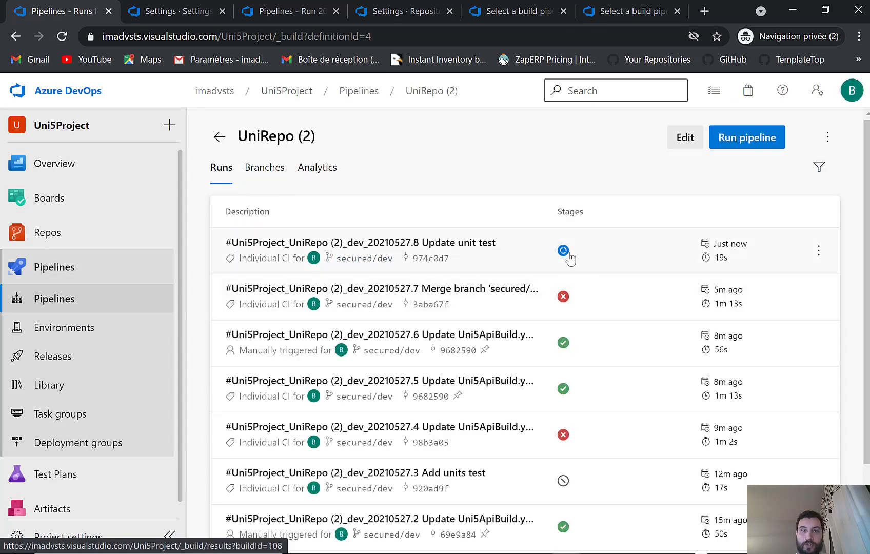
left_click(686, 140)
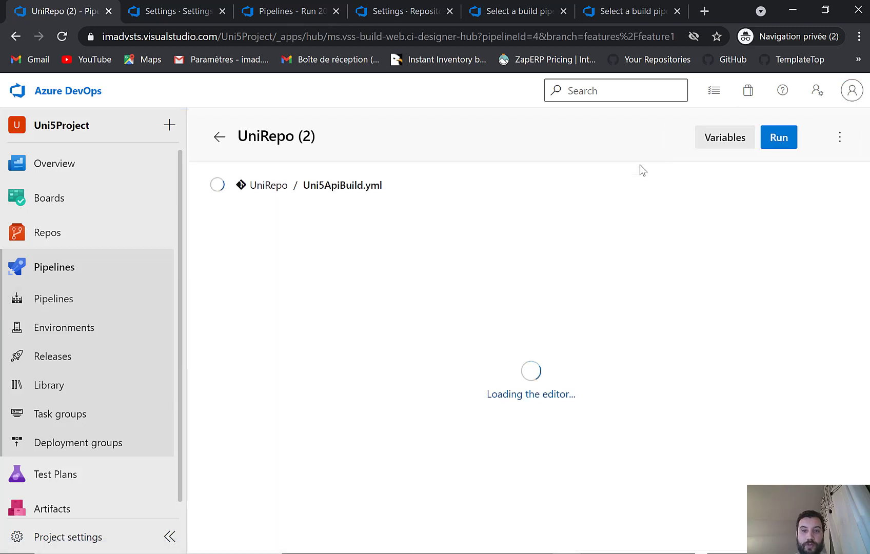
scroll(442, 291, "down", 5)
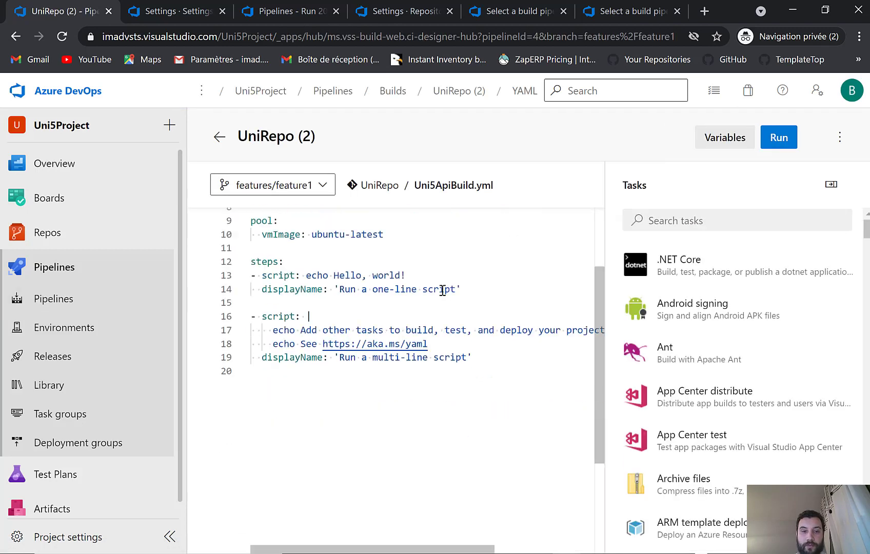
left_click(297, 185)
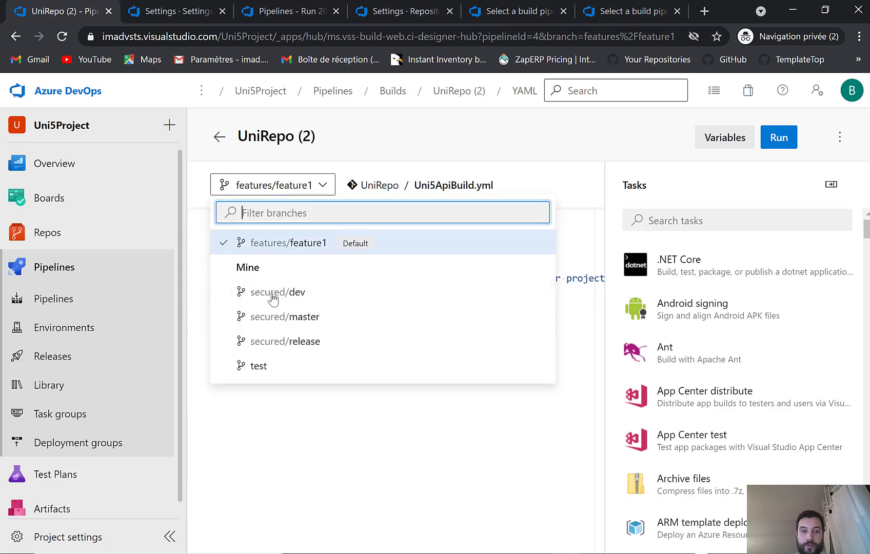
left_click(271, 291)
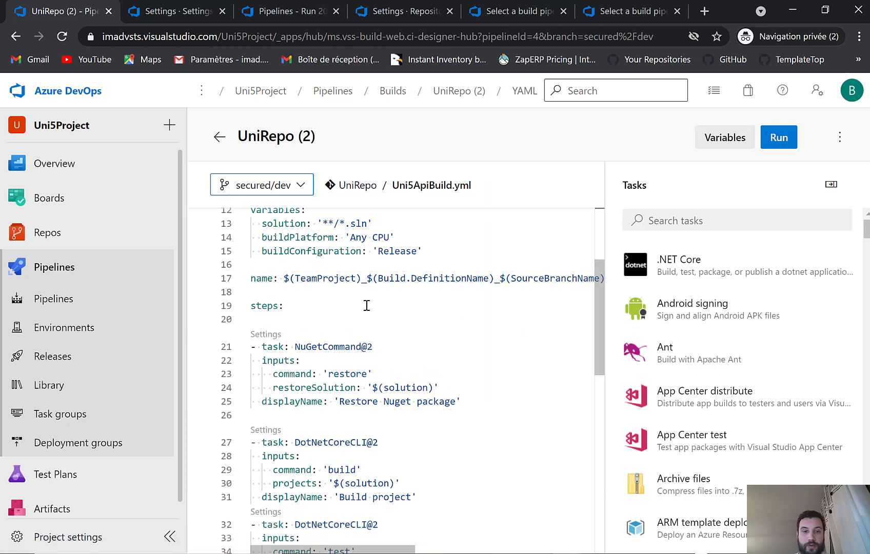
Hide the task assistant and examine the restore, build, test and publish tasks in Uni5ApiBuild.yml.
scroll(367, 305, "down", 2)
scroll(295, 281, "down", 1)
scroll(295, 281, "down", 2)
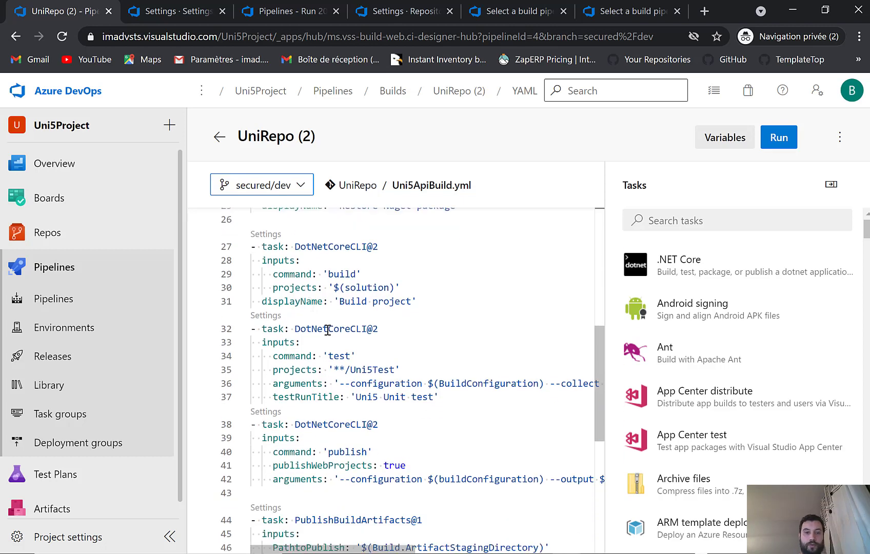
left_click(827, 185)
scroll(341, 334, "up", 5)
scroll(346, 336, "down", 8)
scroll(347, 336, "up", 4)
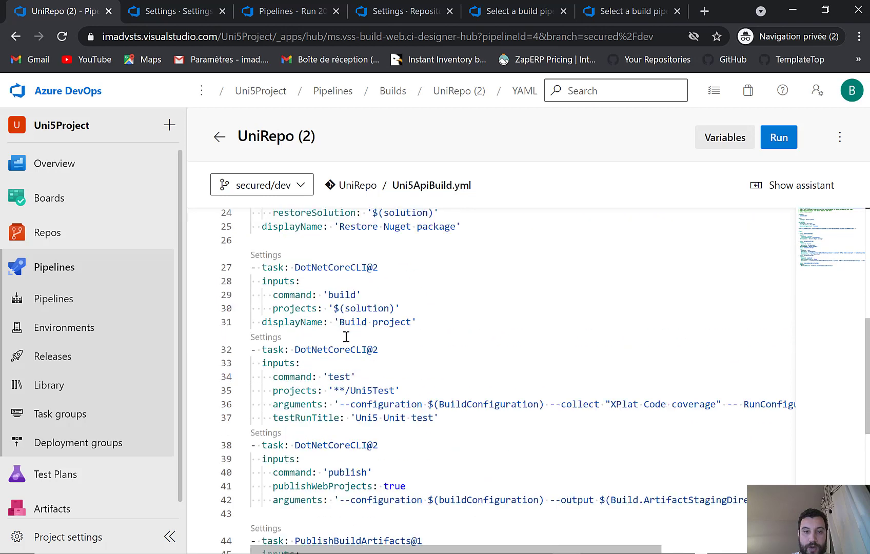
scroll(346, 337, "up", 2)
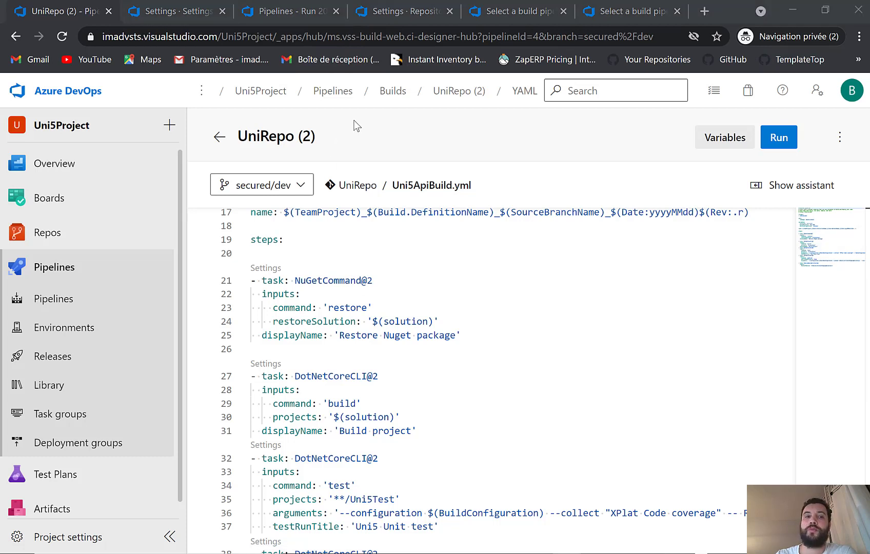
Open sonarcloud.io in a new browser tab.
left_click(704, 11)
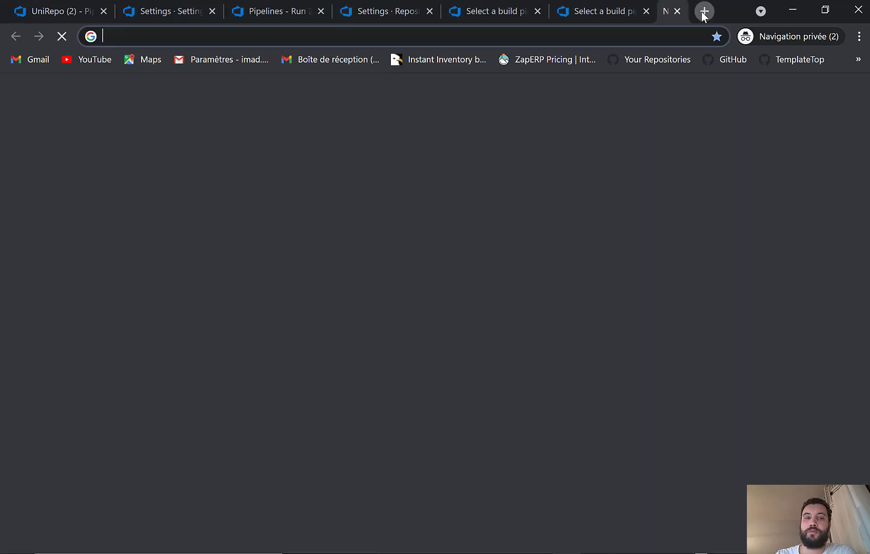
type("sonar")
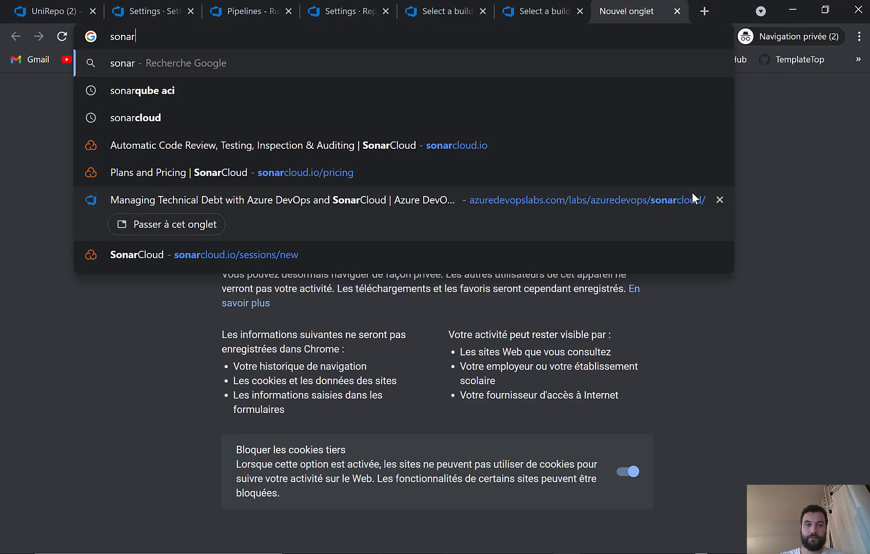
type("cloud.")
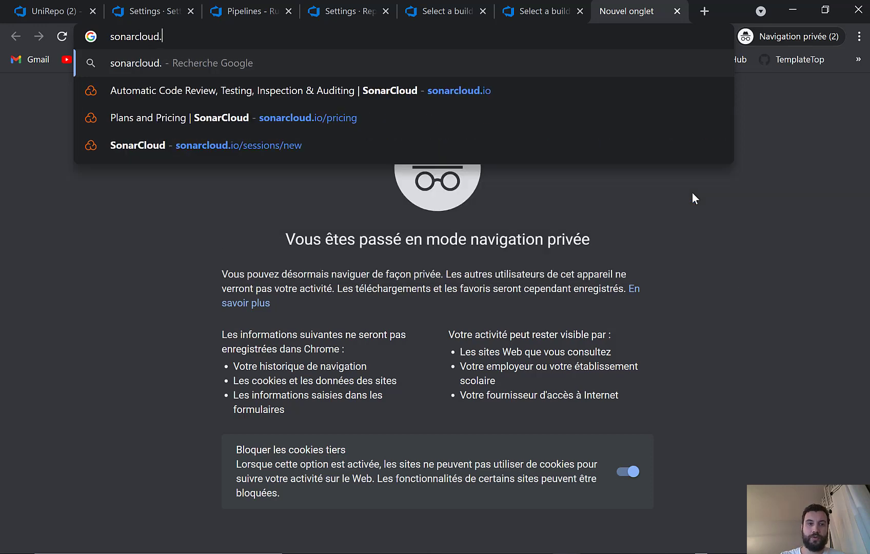
type("io")
key("Return")
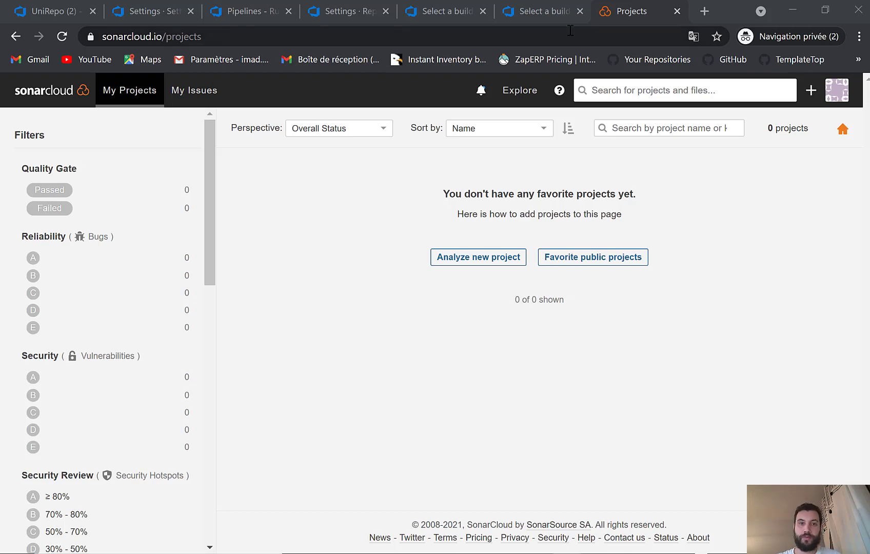
left_click(705, 13)
type("https://www.azuredevopslabs.com/labs/azuredevops/sonarcloud/")
key("Return")
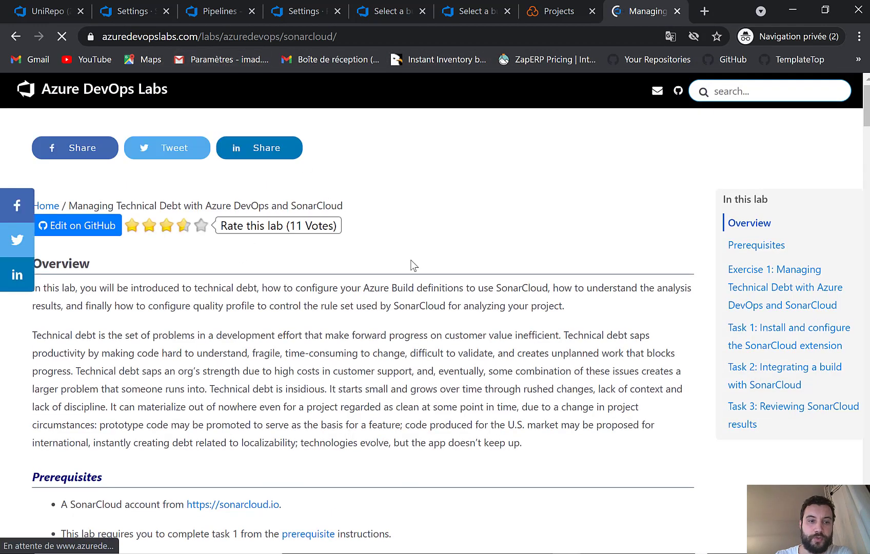
Read the lab's instructions for installing the SonarCloud extension and integrating a build, and return to the SonarCloud projects page.
scroll(410, 264, "down", 4)
scroll(262, 336, "down", 3)
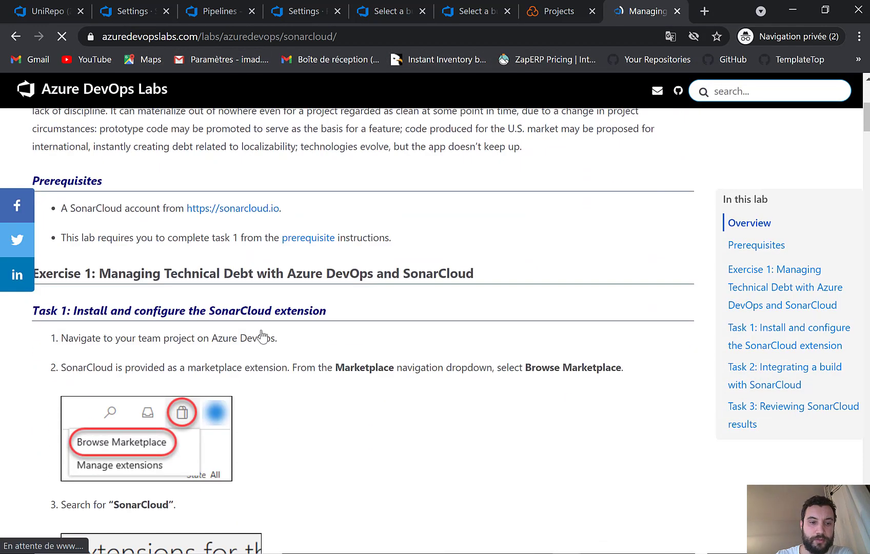
scroll(119, 276, "down", 1)
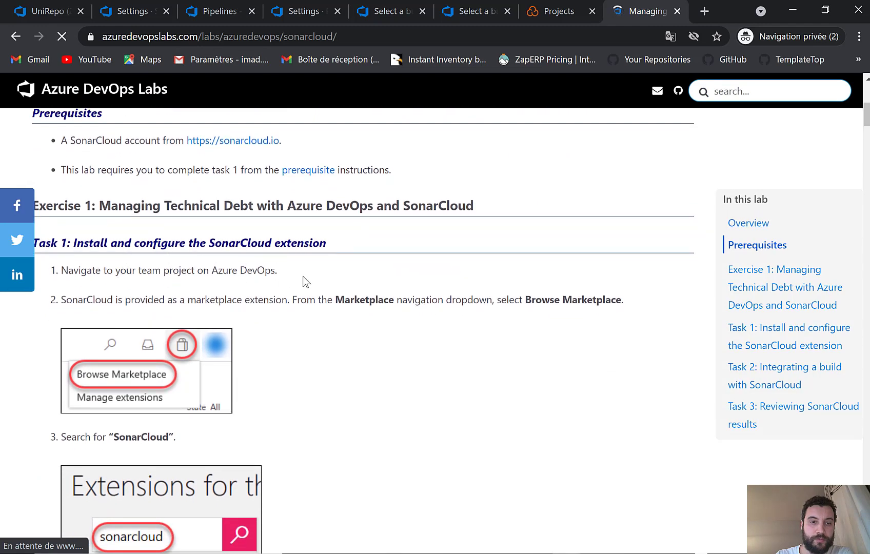
scroll(302, 276, "down", 13)
scroll(302, 276, "down", 4)
scroll(302, 276, "up", 6)
scroll(305, 279, "down", 5)
scroll(314, 361, "down", 6)
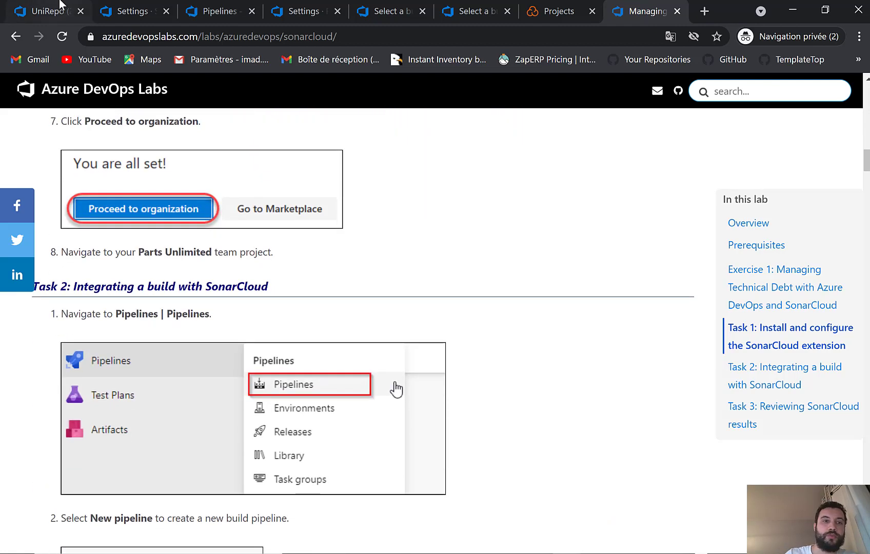
left_click(57, 10)
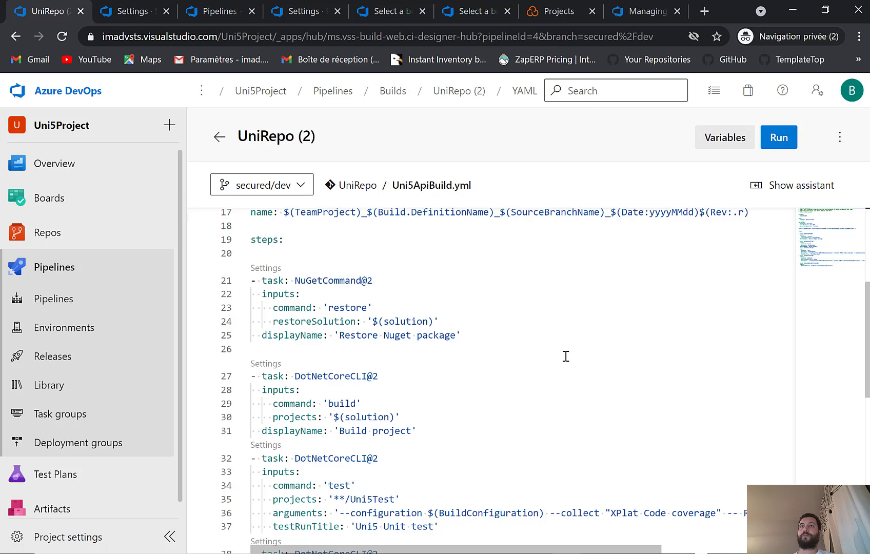
left_click(532, 7)
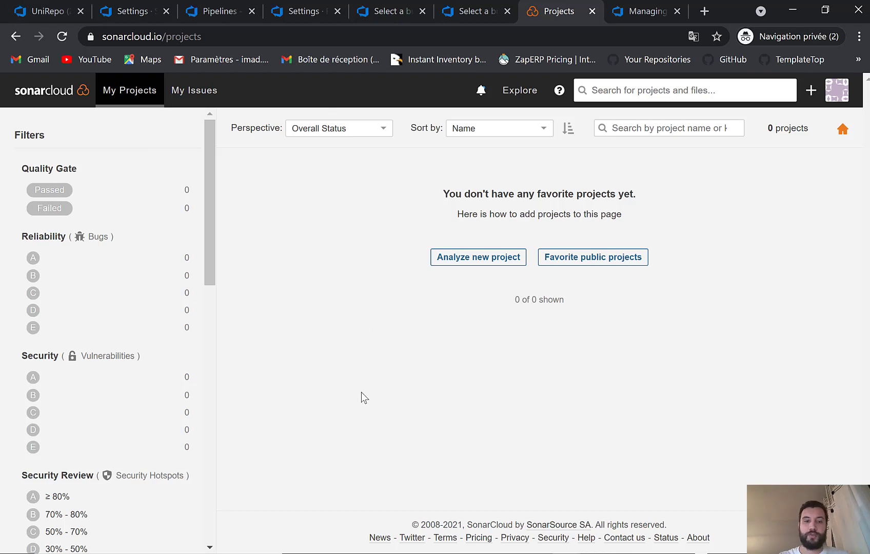
Switch to Microsoft Whiteboard, handwrite "Azure DevOps" in black on the empty board and draw a box around it.
key("alt+Tab")
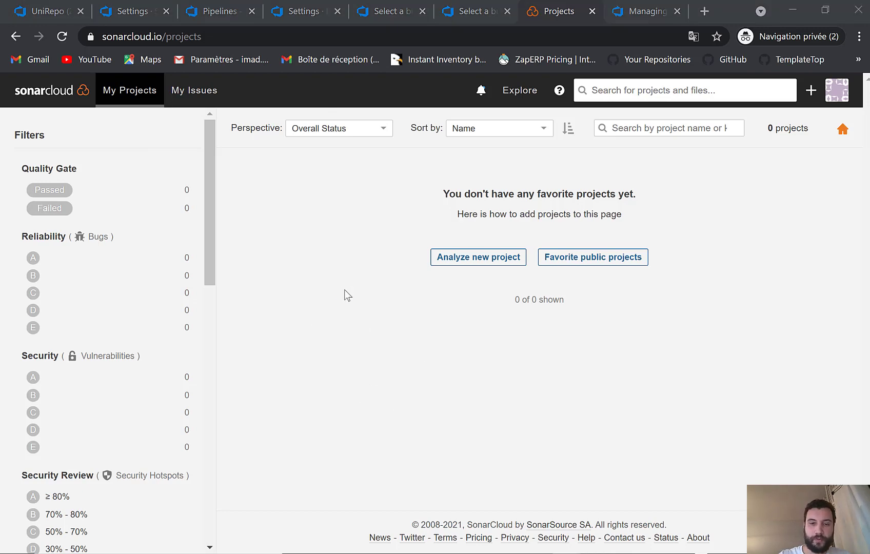
left_click(173, 215)
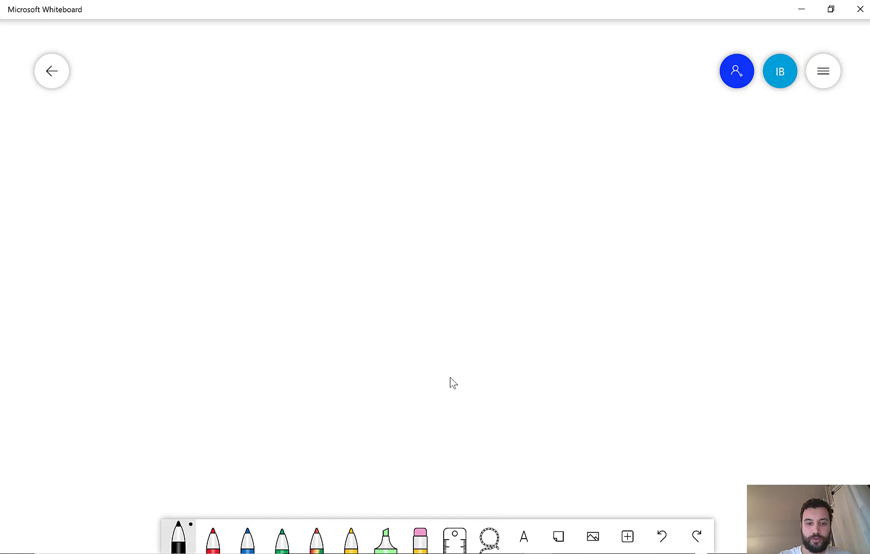
mouse_move(160, 215)
left_mouse_down()
mouse_move(155, 236)
mouse_move(163, 214)
mouse_move(205, 221)
left_mouse_up()
mouse_move(216, 225)
left_mouse_down()
mouse_move(260, 203)
mouse_move(274, 220)
left_mouse_up()
mouse_move(294, 182)
left_mouse_down()
mouse_move(323, 203)
mouse_move(300, 218)
left_mouse_up()
mouse_move(318, 208)
left_mouse_down()
mouse_move(351, 190)
mouse_move(364, 197)
left_mouse_up()
mouse_move(378, 193)
left_mouse_down()
mouse_move(393, 233)
mouse_move(393, 184)
left_mouse_up()
left_click_drag(402, 183, 394, 207)
left_click_drag(125, 159, 432, 136)
left_click_drag(447, 134, 450, 281)
mouse_move(125, 163)
left_mouse_down()
mouse_move(136, 275)
mouse_move(450, 281)
left_mouse_up()
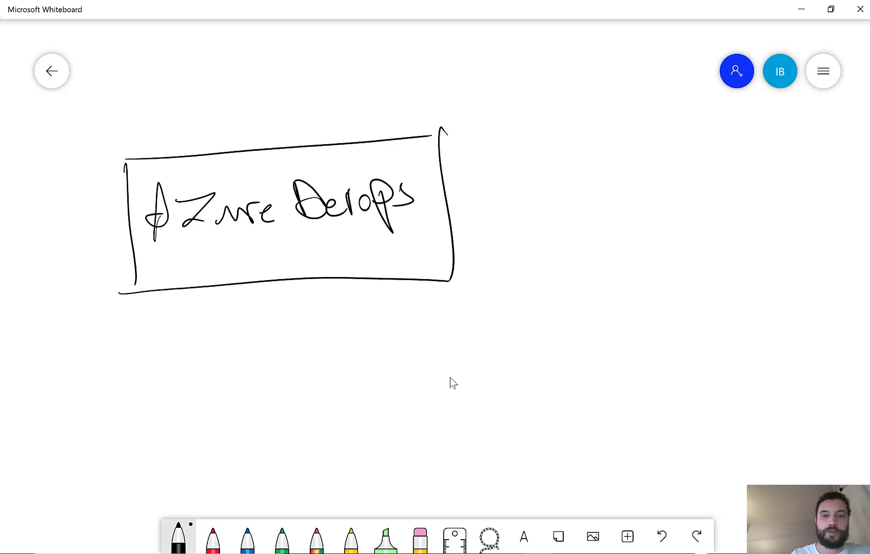
Handwrite "Sonar Cloud" in black in the free space to the right of the Azure DevOps box and frame it.
scroll(450, 378, "up", 3)
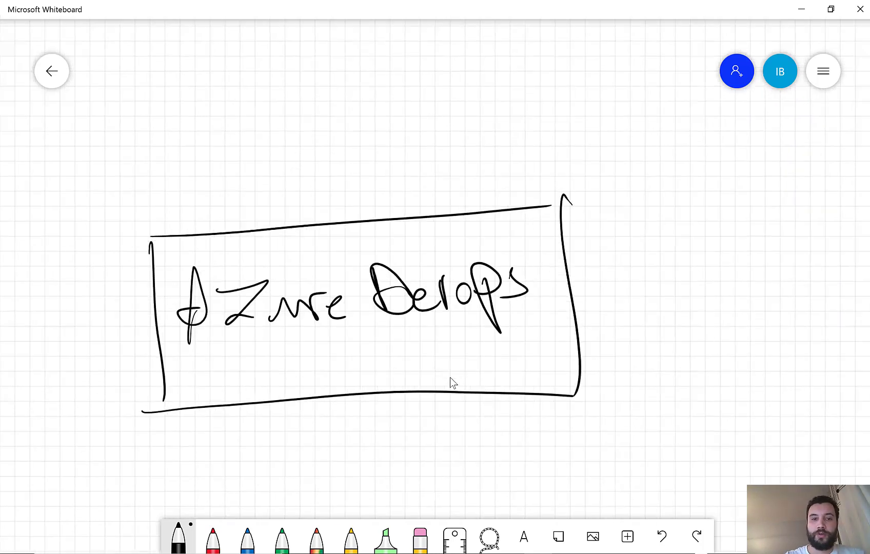
scroll(450, 377, "down", 1)
scroll(450, 377, "up", 1)
scroll(450, 378, "down", 1)
scroll(450, 377, "right", 1)
scroll(450, 377, "left", 2)
scroll(450, 378, "right", 3)
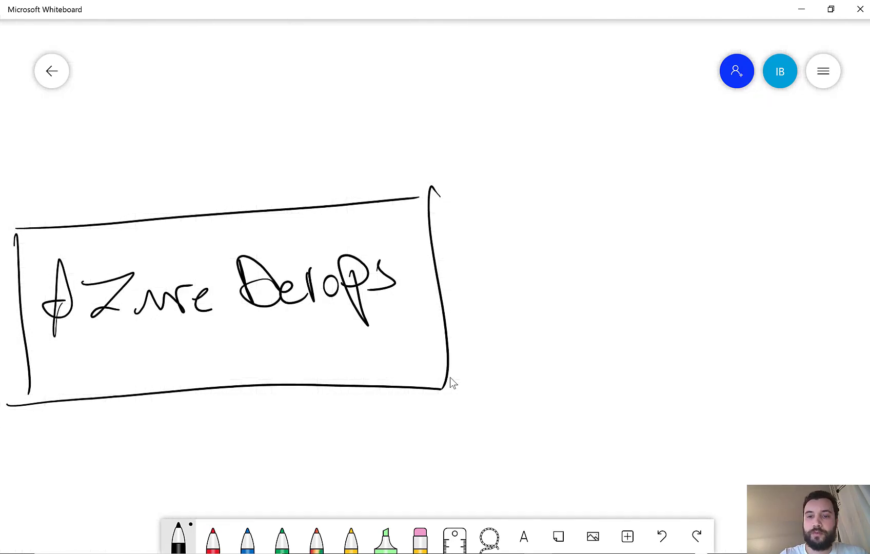
key("alt+Tab")
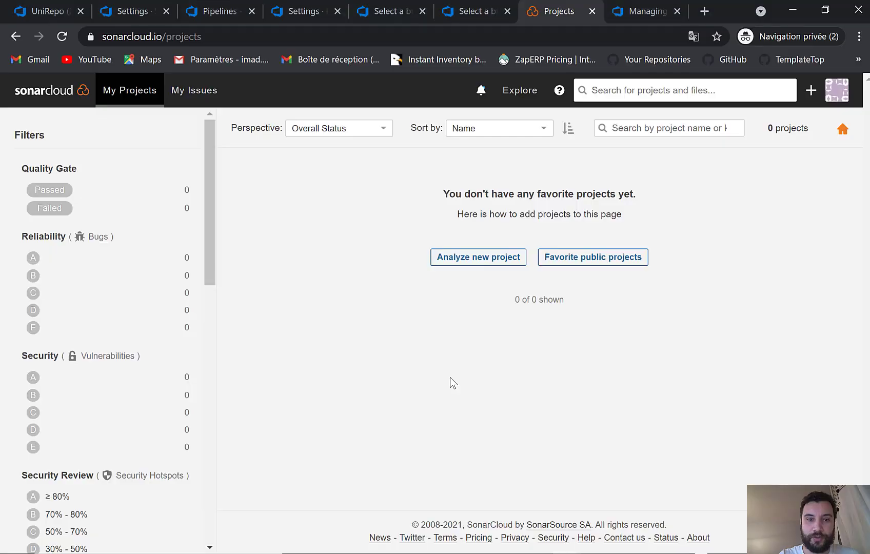
key("alt+Tab")
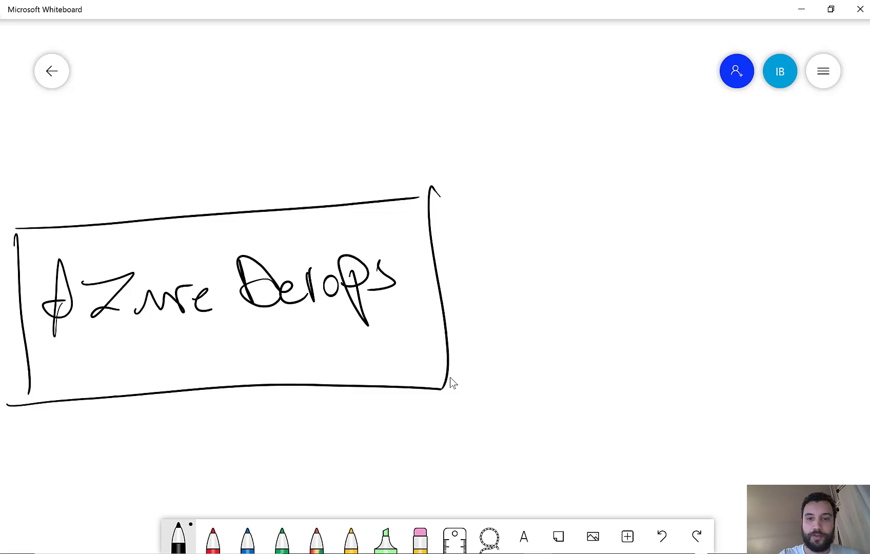
left_click_drag(713, 213, 694, 241)
mouse_move(724, 225)
left_mouse_down()
mouse_move(736, 232)
mouse_move(723, 225)
left_mouse_up()
mouse_move(736, 213)
left_mouse_down()
mouse_move(751, 235)
mouse_move(745, 211)
mouse_move(760, 233)
left_mouse_up()
mouse_move(761, 221)
left_mouse_down()
mouse_move(775, 232)
mouse_move(793, 213)
left_mouse_up()
left_click_drag(779, 212, 797, 206)
mouse_move(720, 266)
left_mouse_down()
mouse_move(722, 286)
mouse_move(736, 283)
left_mouse_up()
left_click_drag(736, 274, 775, 276)
left_click_drag(793, 239, 780, 275)
mouse_move(716, 258)
left_mouse_down()
mouse_move(699, 281)
mouse_move(706, 284)
left_mouse_up()
left_click_drag(667, 212, 685, 304)
mouse_move(647, 200)
left_mouse_down()
mouse_move(827, 179)
mouse_move(823, 303)
left_mouse_up()
left_click_drag(681, 313, 795, 302)
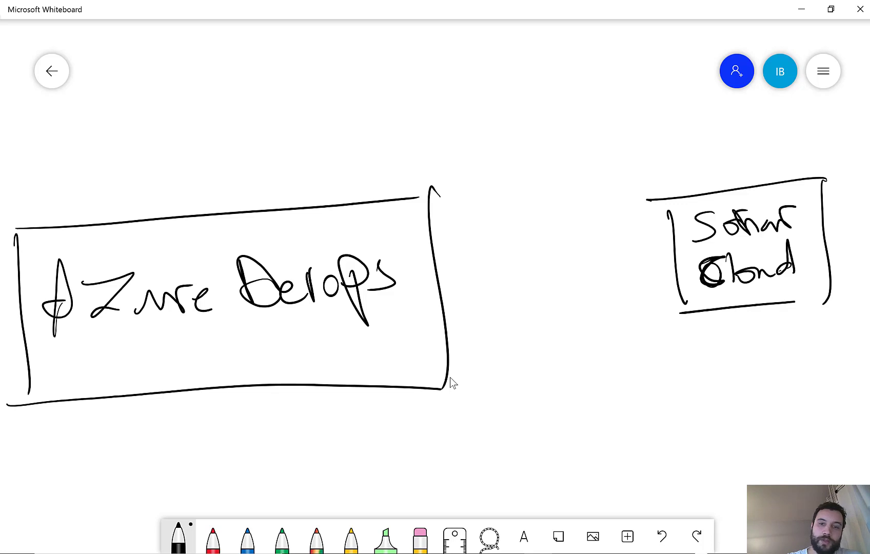
Draw two opposite black arrows between the Azure DevOps and Sonar Cloud boxes, one in each direction.
left_click_drag(444, 232, 634, 219)
left_click_drag(592, 197, 593, 236)
left_click_drag(649, 284, 461, 306)
left_click_drag(496, 282, 500, 312)
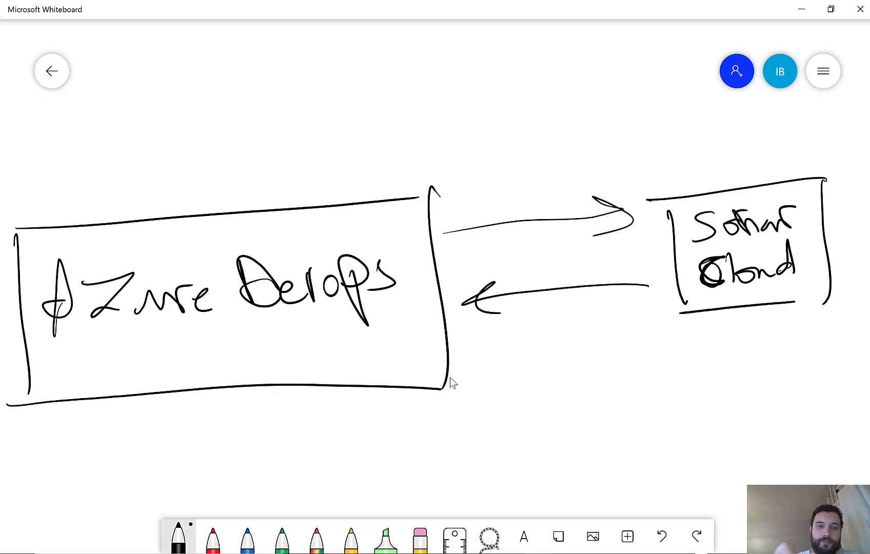
Draw a red box labelled "extension" above the Azure DevOps box, with an arrow pointing down to it.
left_click(213, 536)
mouse_move(313, 67)
left_mouse_down()
mouse_move(325, 127)
mouse_move(337, 118)
mouse_move(240, 155)
mouse_move(255, 198)
left_mouse_up()
left_click_drag(214, 175, 267, 171)
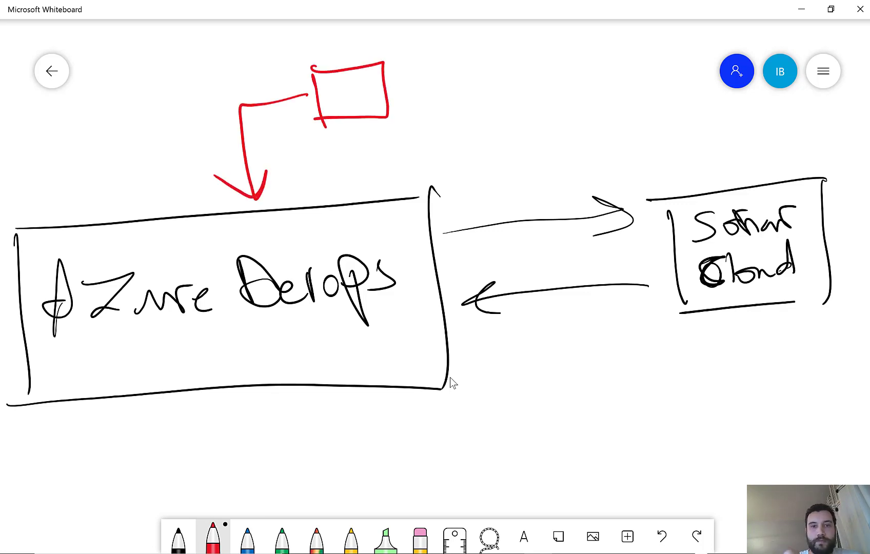
mouse_move(323, 88)
left_mouse_down()
mouse_move(394, 89)
mouse_move(329, 85)
left_mouse_up()
left_click_drag(343, 84, 359, 81)
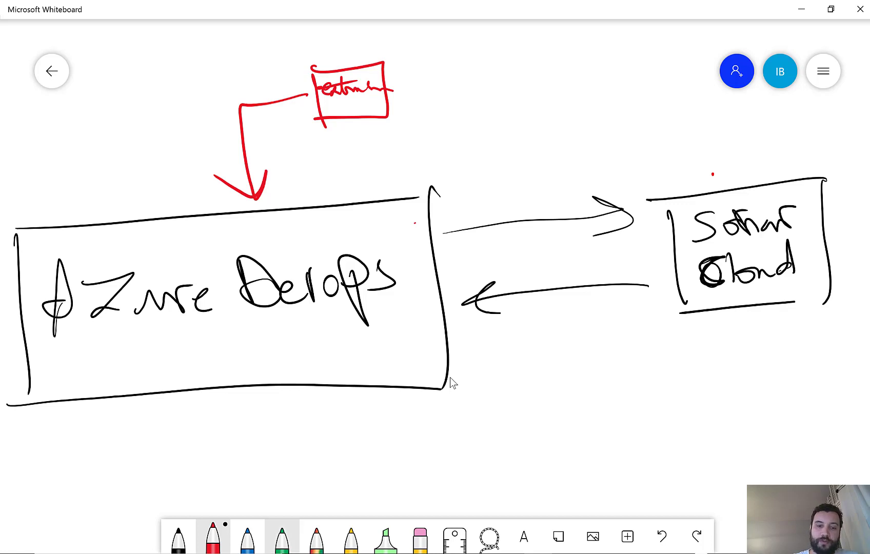
Handwrite "Service Connection" in blue above the space between the two black boxes and frame it.
left_click(282, 539)
left_click(248, 539)
left_click_drag(464, 114, 463, 134)
mouse_move(485, 109)
left_mouse_down()
mouse_move(479, 118)
mouse_move(505, 118)
mouse_move(575, 94)
left_mouse_up()
mouse_move(494, 139)
left_mouse_down()
mouse_move(508, 146)
mouse_move(554, 128)
mouse_move(568, 111)
mouse_move(605, 112)
left_mouse_up()
left_click_drag(430, 113, 588, 75)
left_click_drag(594, 77, 607, 135)
left_click_drag(421, 118, 451, 159)
left_click_drag(479, 155, 607, 134)
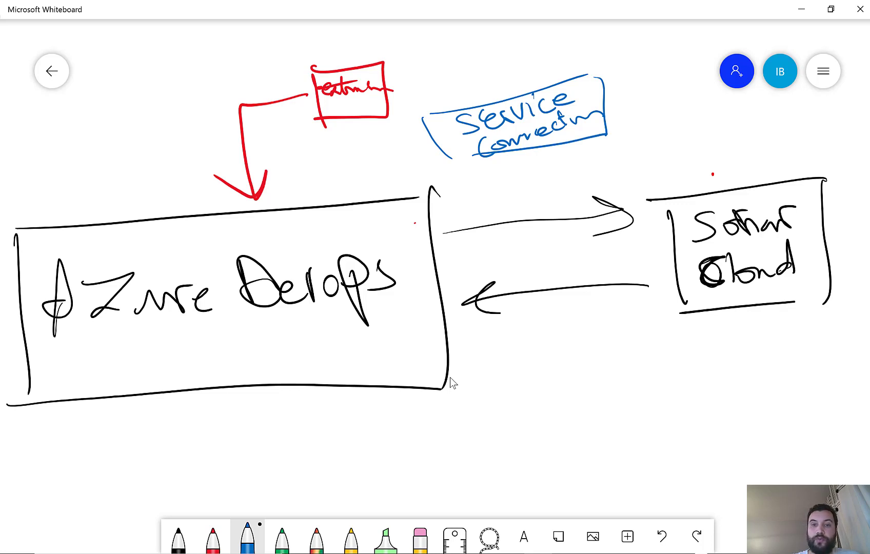
Add a framed blue label "Token" directly above the Service Connection box.
left_click_drag(449, 82, 470, 78)
mouse_move(460, 80)
left_mouse_down()
mouse_move(458, 100)
mouse_move(476, 88)
mouse_move(505, 87)
mouse_move(536, 65)
left_mouse_up()
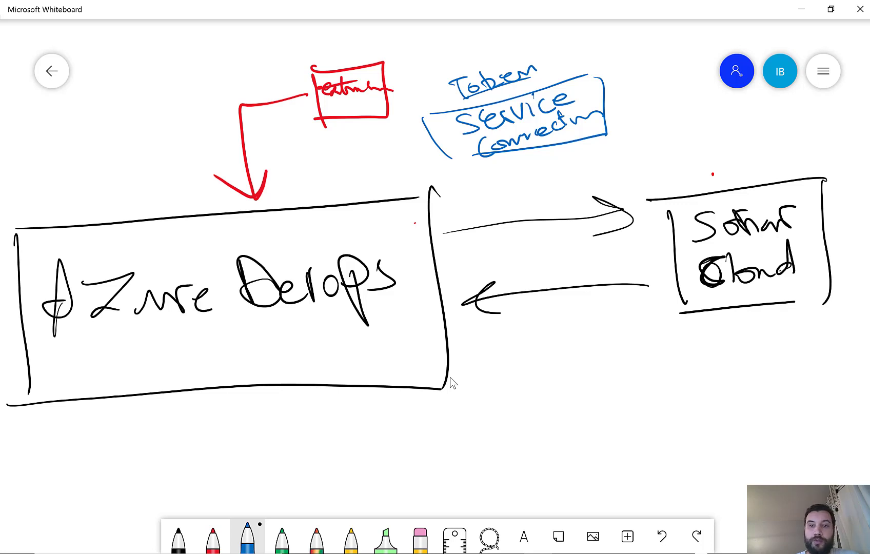
mouse_move(455, 97)
left_mouse_down()
mouse_move(443, 78)
mouse_move(547, 75)
mouse_move(460, 109)
left_mouse_up()
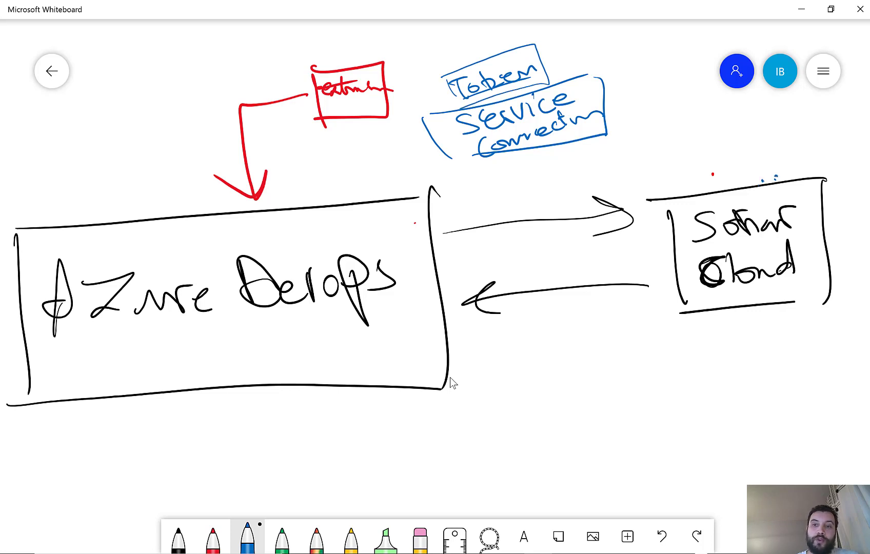
Write "Create Account" in blue above the Sonar Cloud box, and trace the arrow pointing to Sonar Cloud with a check mark above it.
mouse_move(689, 120)
left_mouse_down()
mouse_move(698, 135)
mouse_move(771, 101)
mouse_move(803, 110)
mouse_move(822, 97)
left_mouse_up()
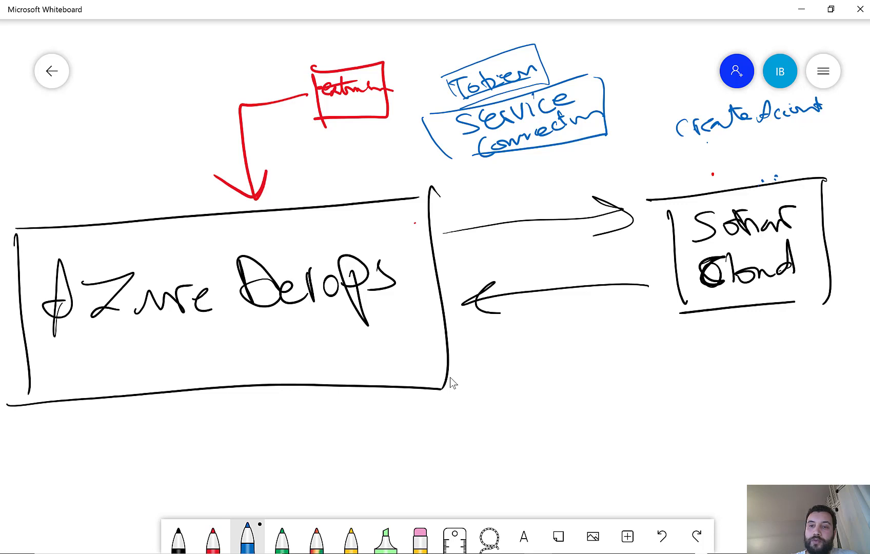
left_click_drag(446, 232, 597, 211)
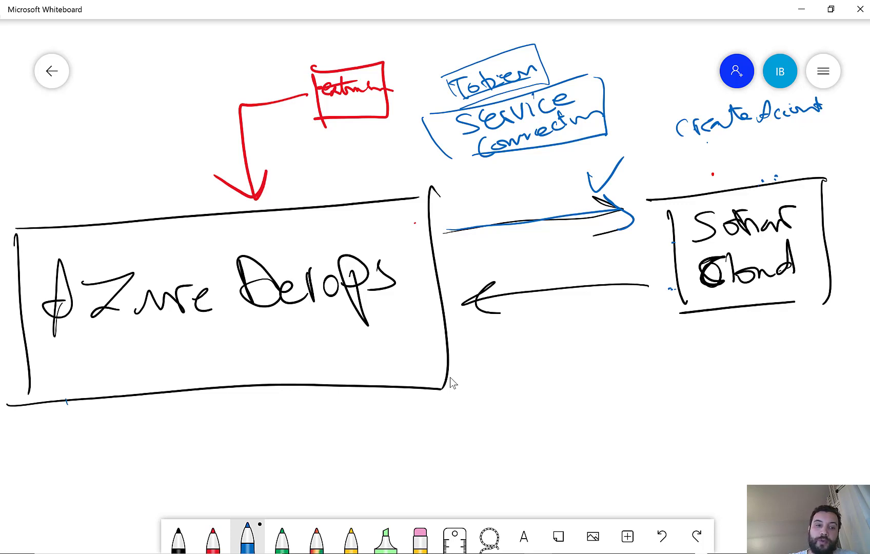
Handwrite "PAT" in blue below the Azure DevOps box with an arrow leading to it, and underline it twice.
mouse_move(112, 462)
left_mouse_down()
mouse_move(123, 453)
mouse_move(114, 476)
left_mouse_up()
left_click_drag(152, 430, 142, 449)
left_click_drag(173, 422, 180, 454)
left_click_drag(127, 487, 191, 458)
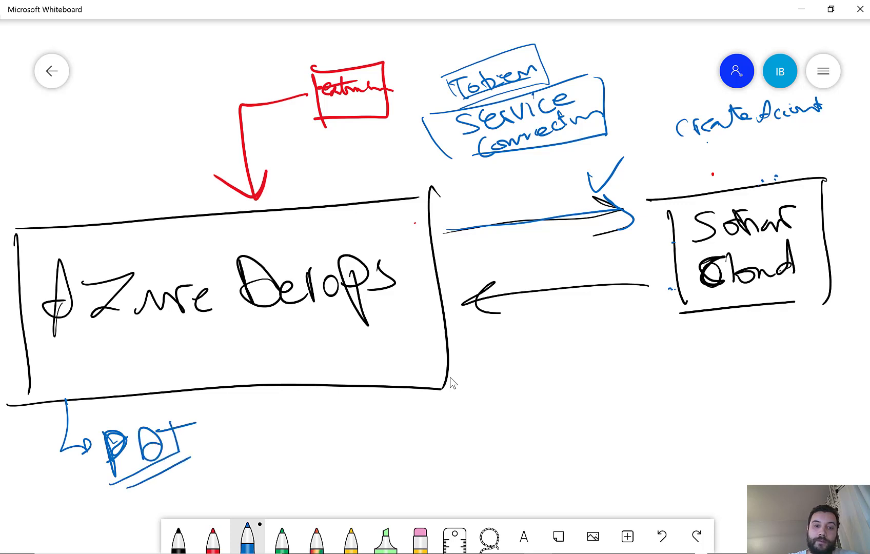
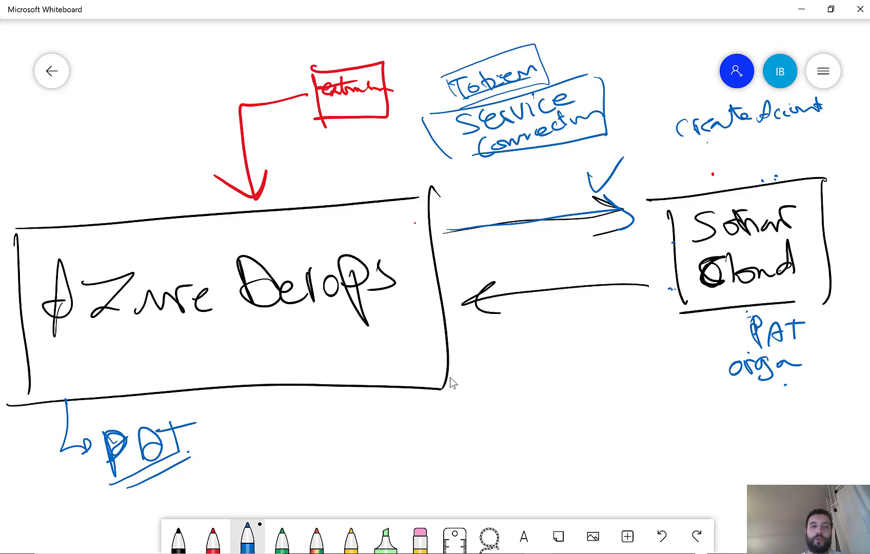
Switch to Azure DevOps in the browser and open the installed extensions in the imadvsts organization settings.
left_click(801, 9)
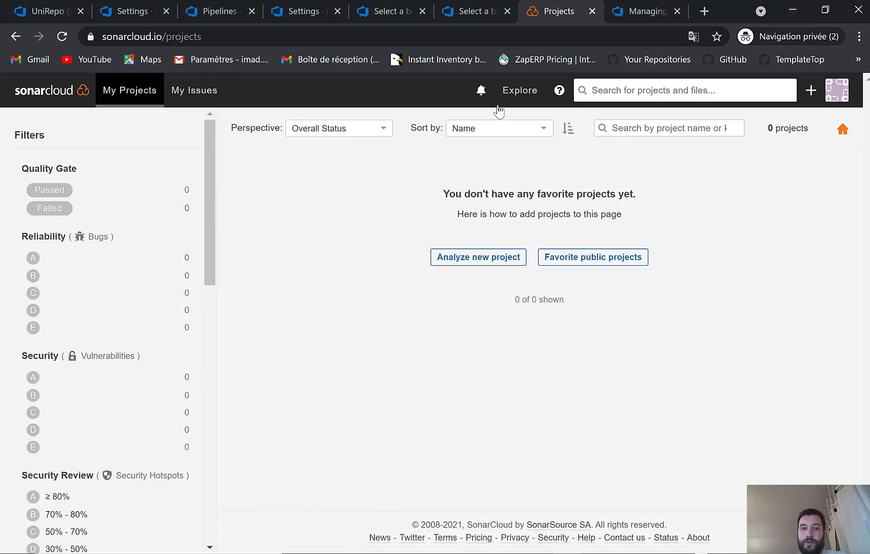
left_click(62, 11)
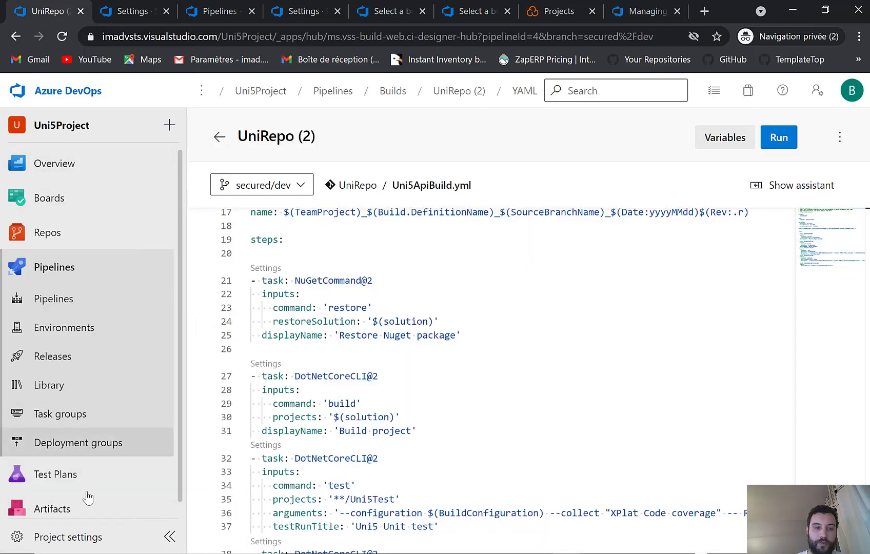
left_click(77, 96)
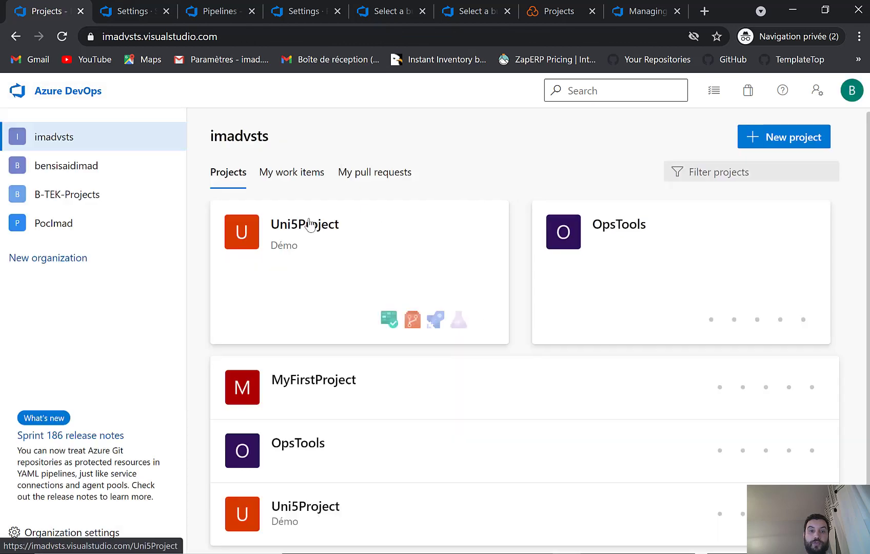
left_click(58, 534)
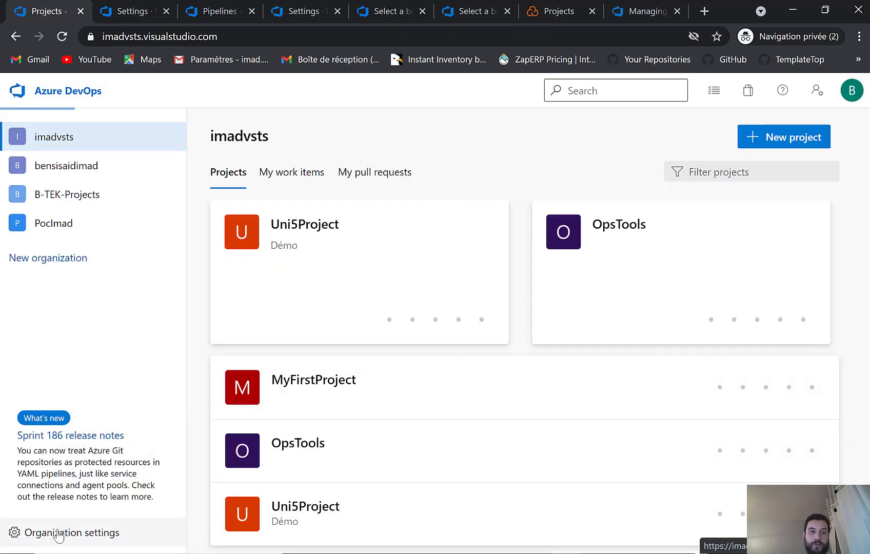
left_click(87, 95)
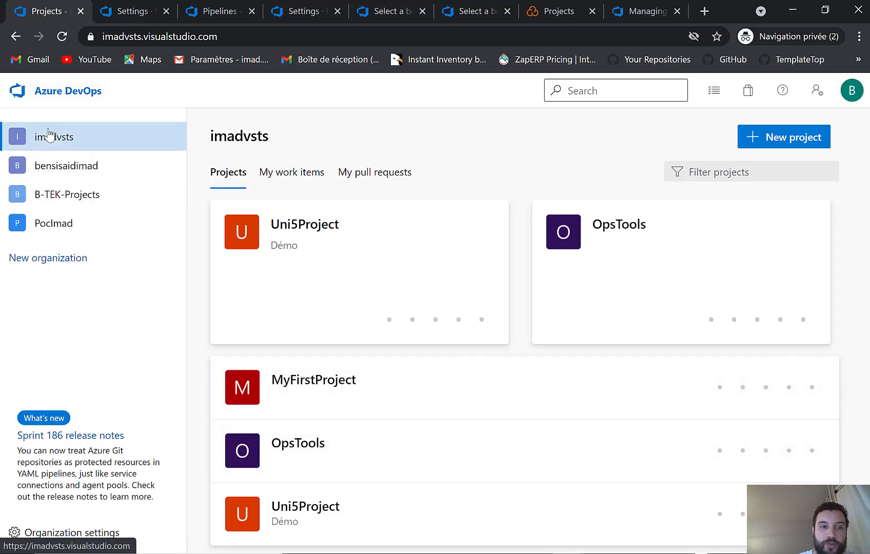
left_click(52, 137)
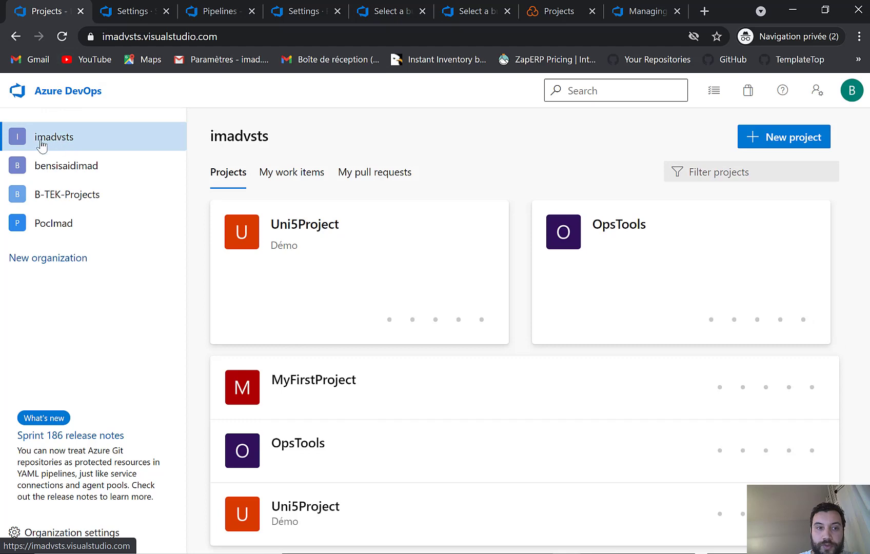
left_click(44, 536)
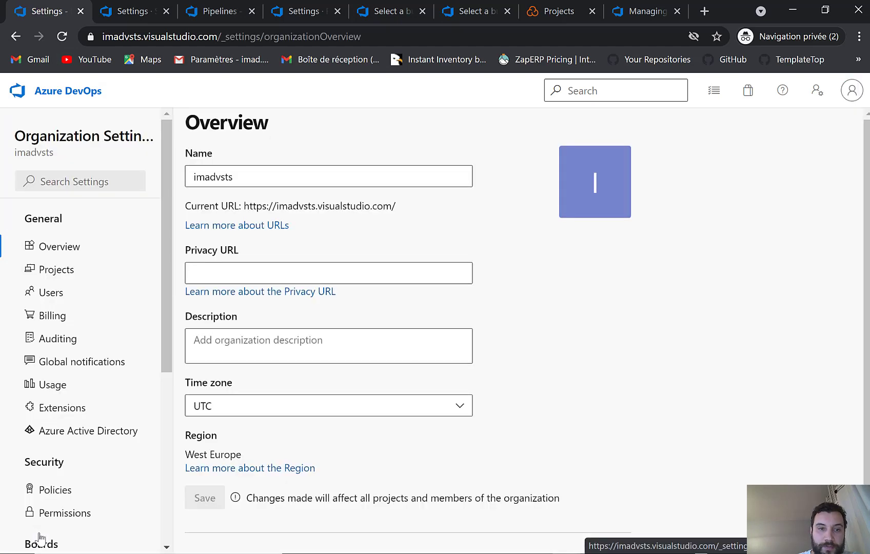
left_click(56, 414)
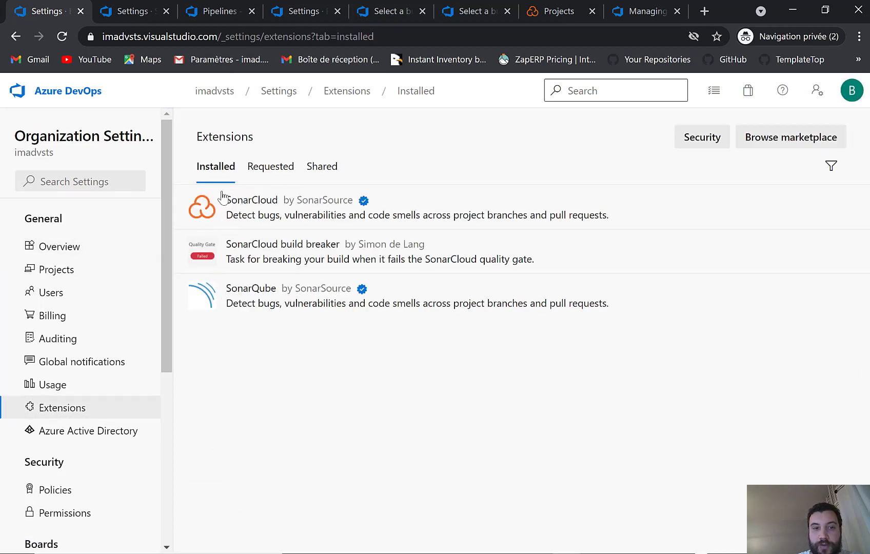
Uninstall the SonarCloud extension by SonarSource from the organization without giving a reason.
left_click(775, 218)
left_click(805, 144)
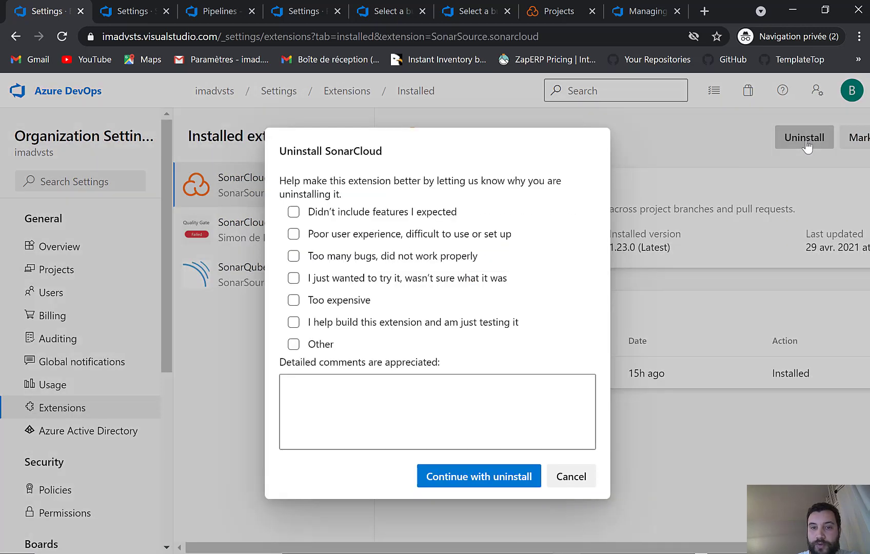
left_click(464, 477)
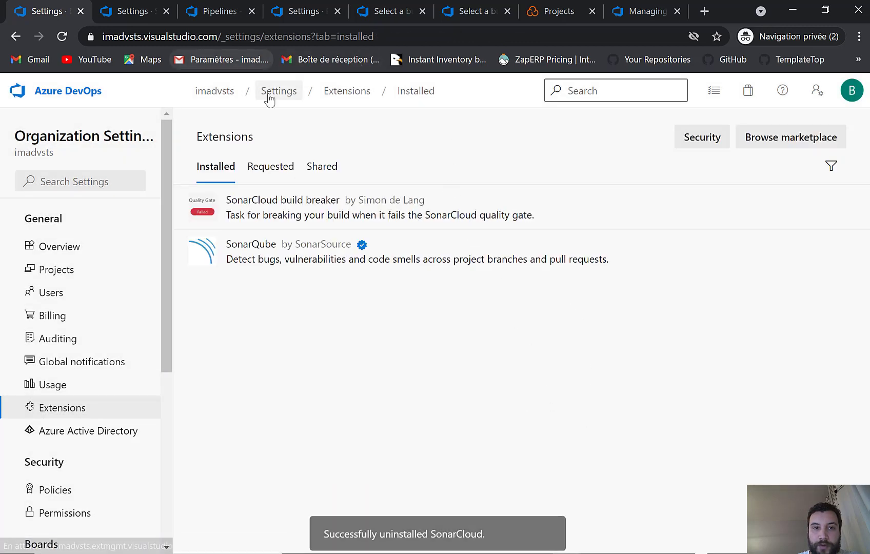
Search the web for "market place azure devops" in a new browser tab and open the Azure DevOps extensions marketplace.
left_click(705, 11)
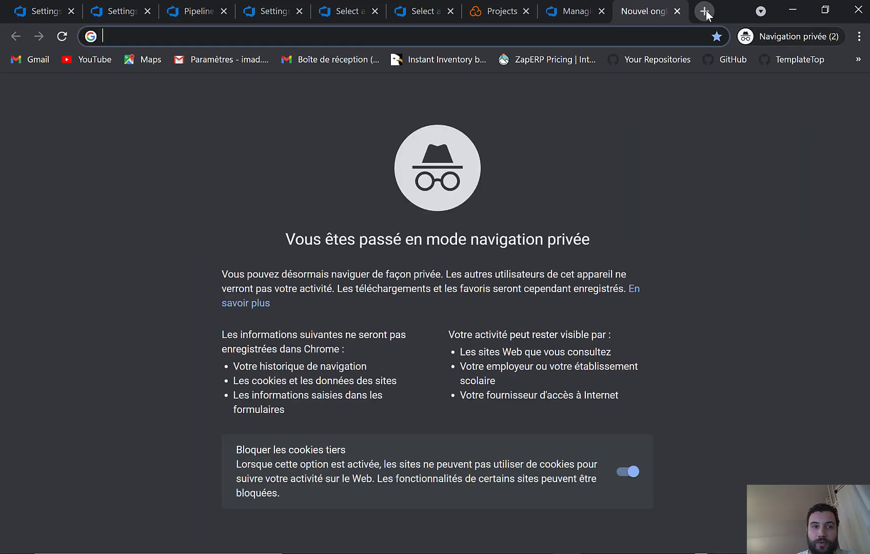
type("marke")
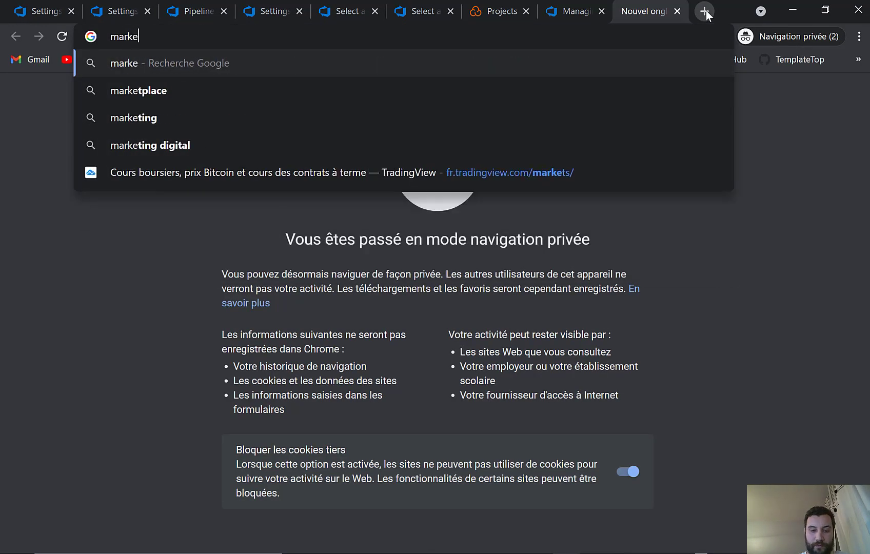
type("t place azure devops")
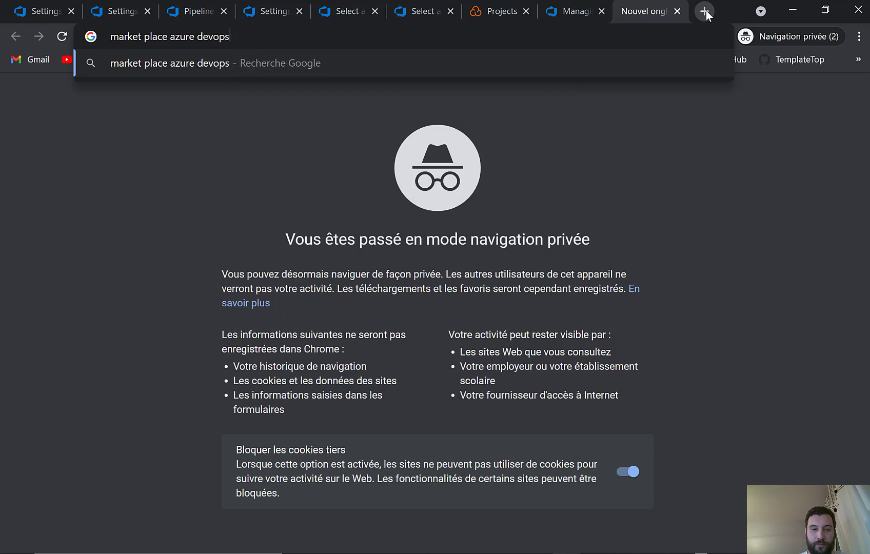
key("Return")
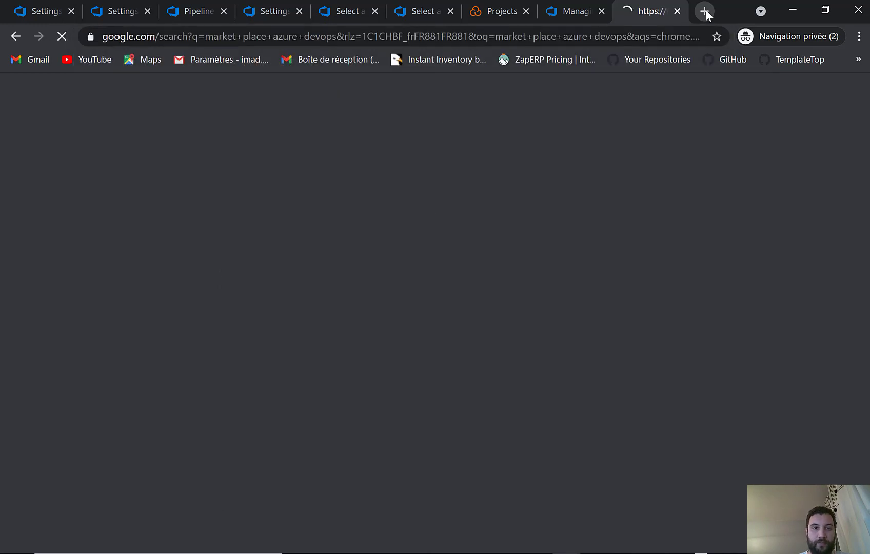
left_click(266, 263)
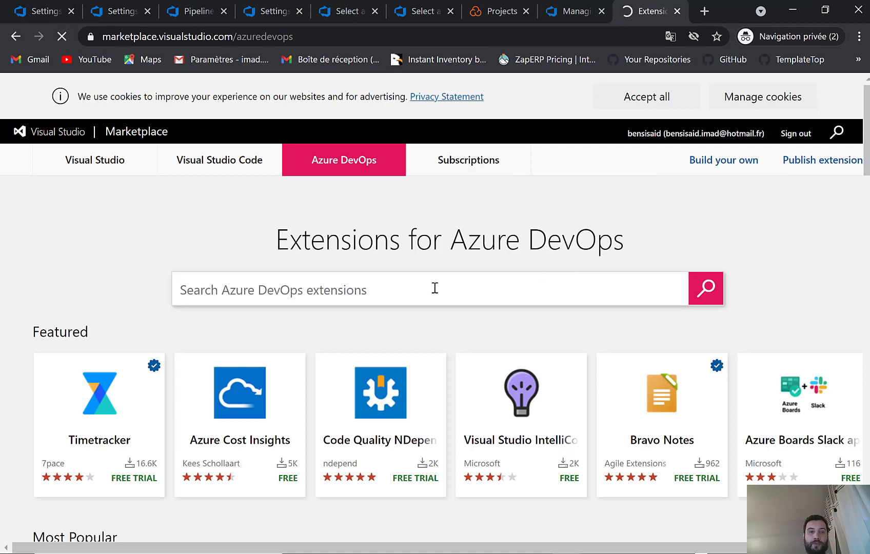
Search the marketplace for "sonarcloud" and open the SonarCloud extension by SonarSource.
left_click(347, 289)
type("sonarcloud")
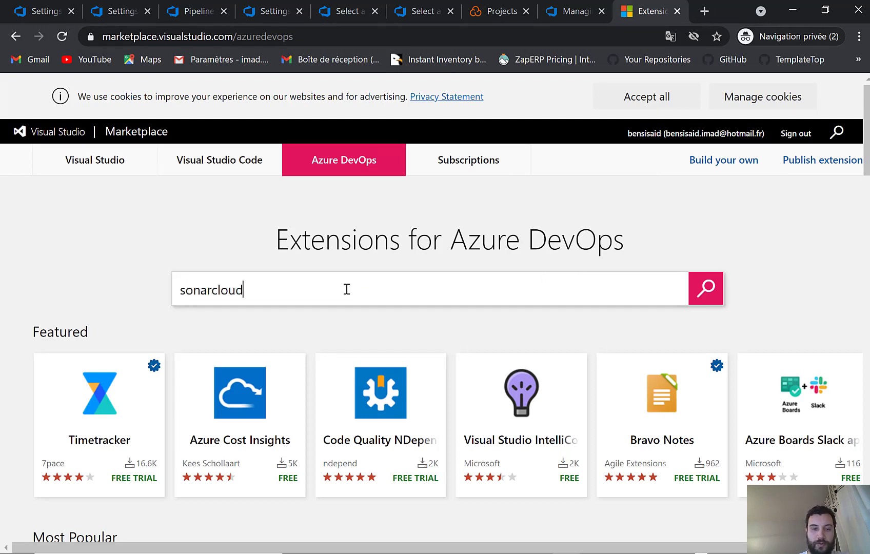
key("Return")
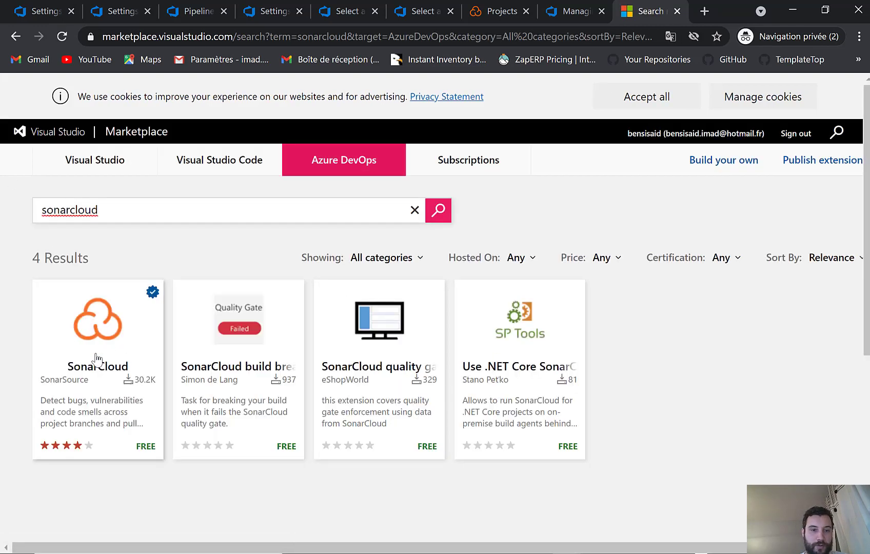
left_click(110, 345)
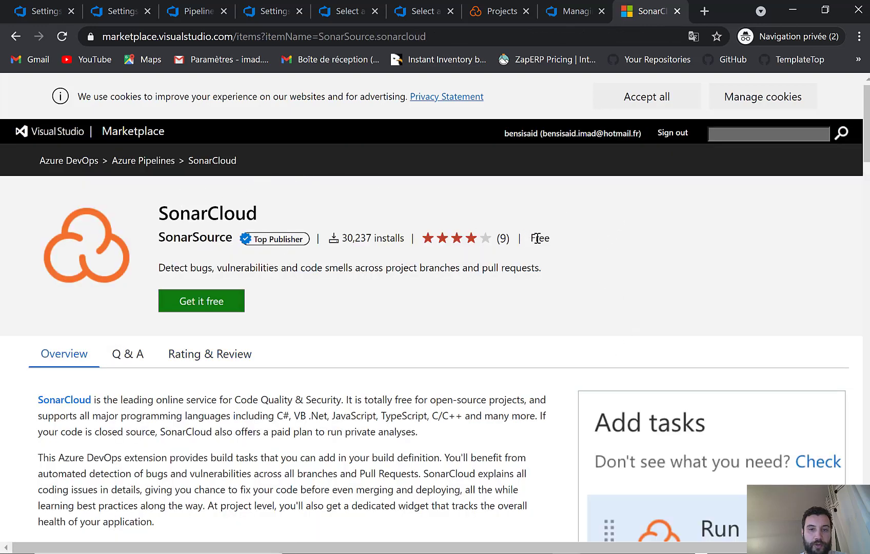
Look over the SonarCloud extension's overview, get it for free and install it in the imadvsts organization.
scroll(230, 340, "down", 8)
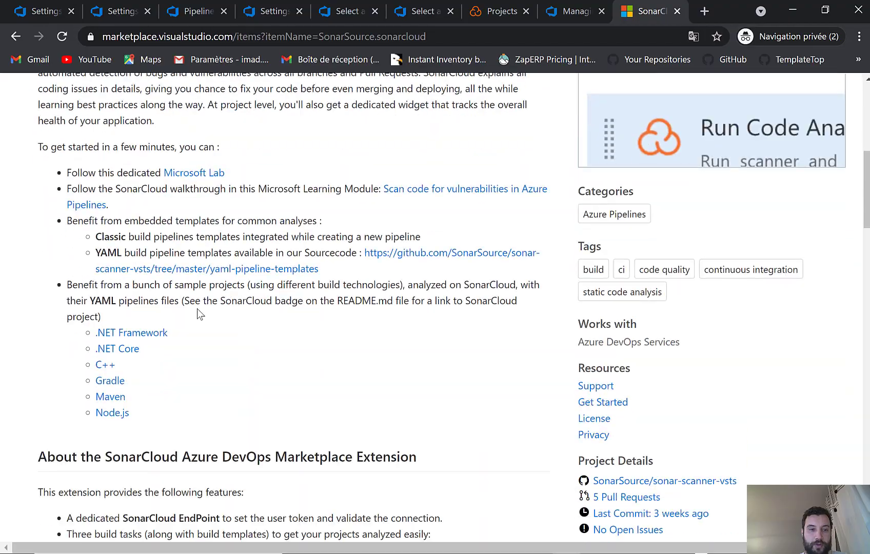
scroll(197, 310, "down", 13)
scroll(184, 296, "down", 4)
scroll(185, 292, "down", 4)
scroll(193, 284, "up", 20)
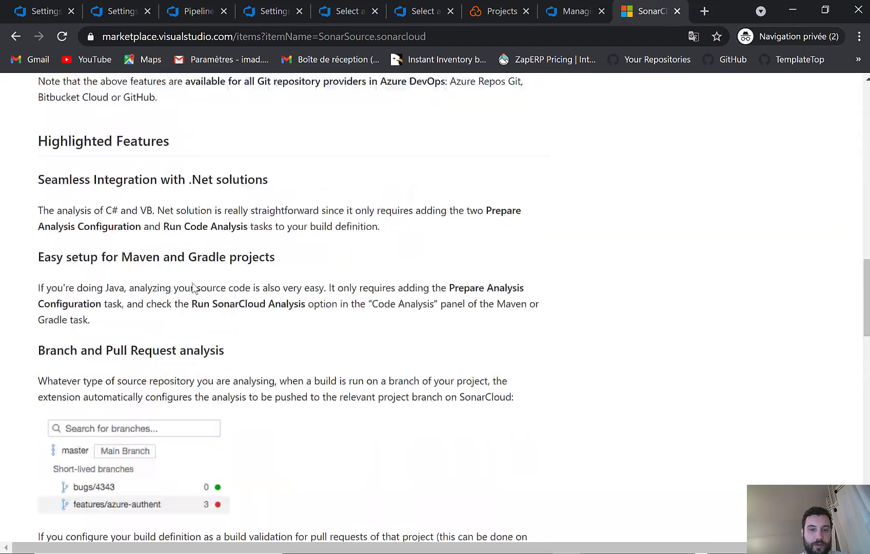
left_click(201, 308)
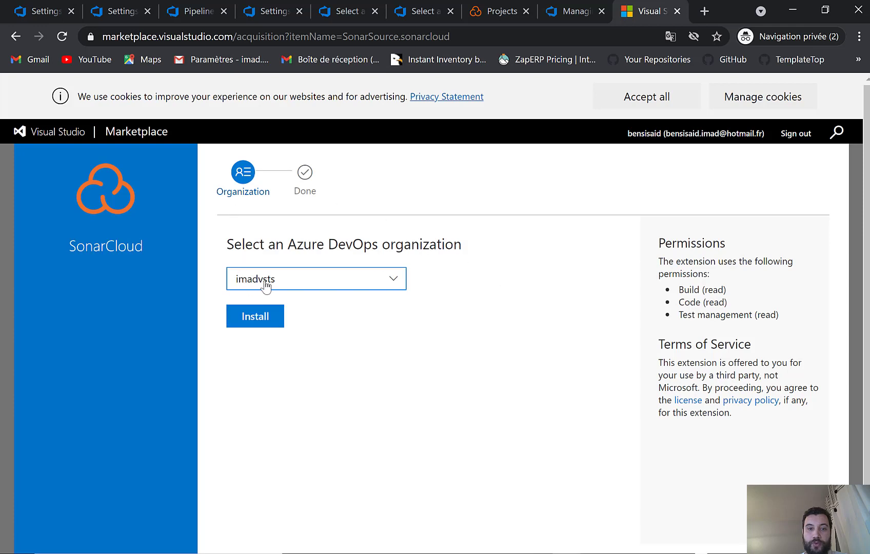
left_click(245, 319)
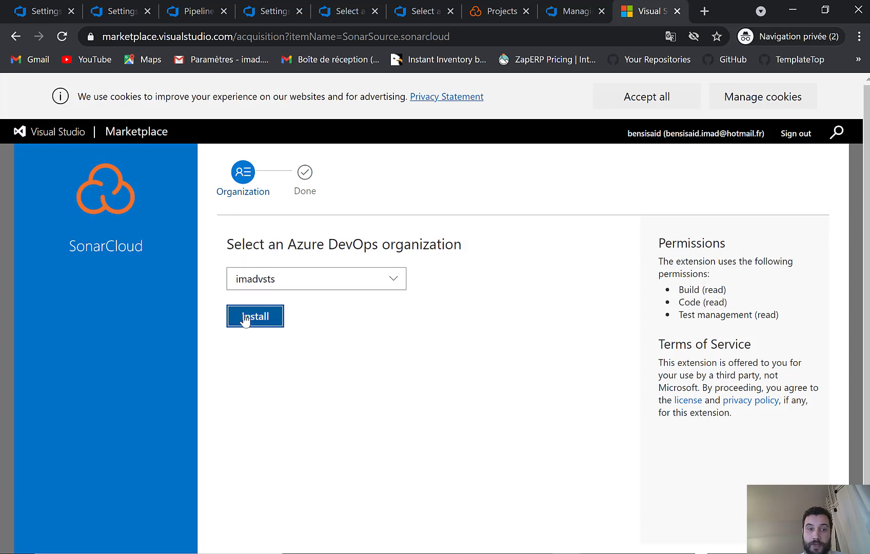
Proceed to the organization from the installation page, then reload the installed extensions list and open SonarCloud's details.
left_click(43, 15)
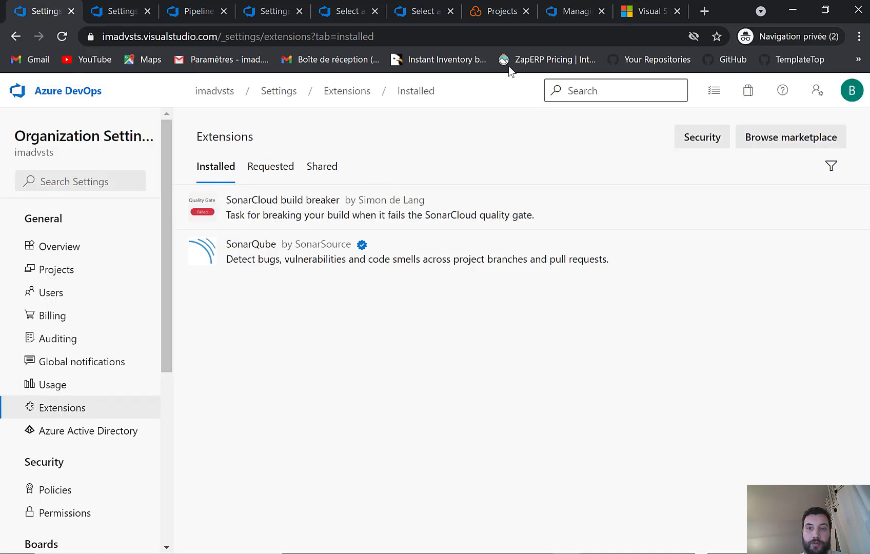
left_click(567, 13)
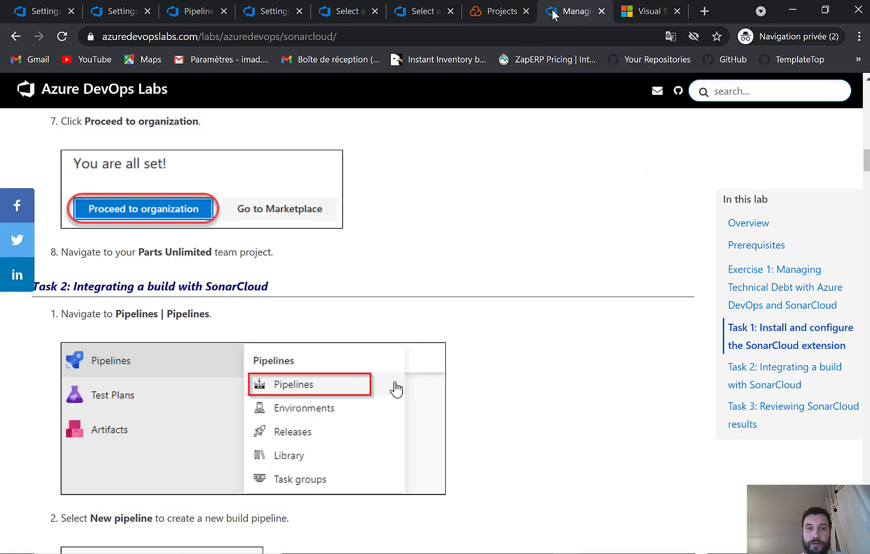
left_click(418, 14)
left_click(641, 14)
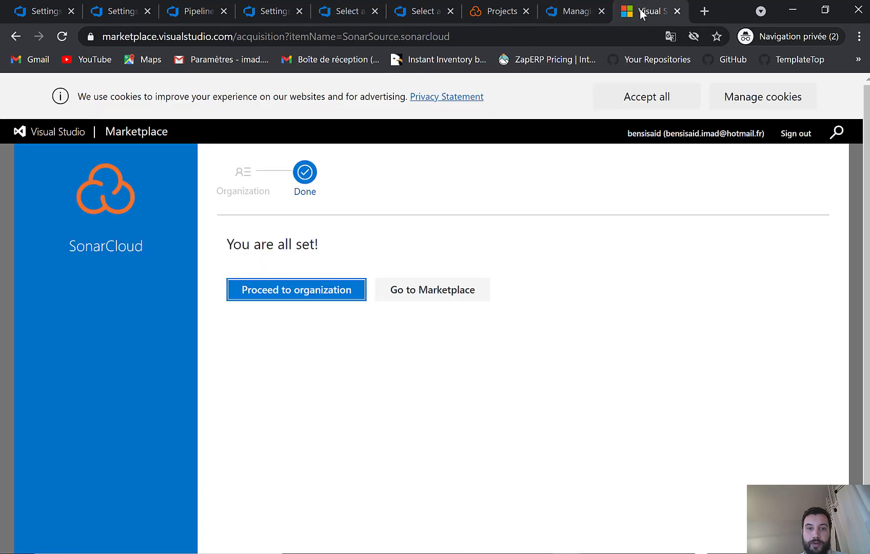
left_click(285, 296)
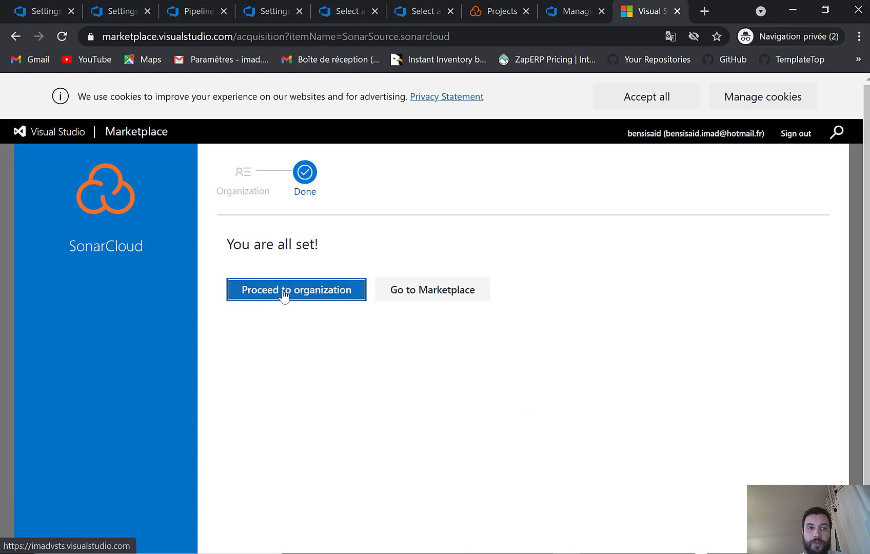
left_click(48, 14)
left_click(65, 37)
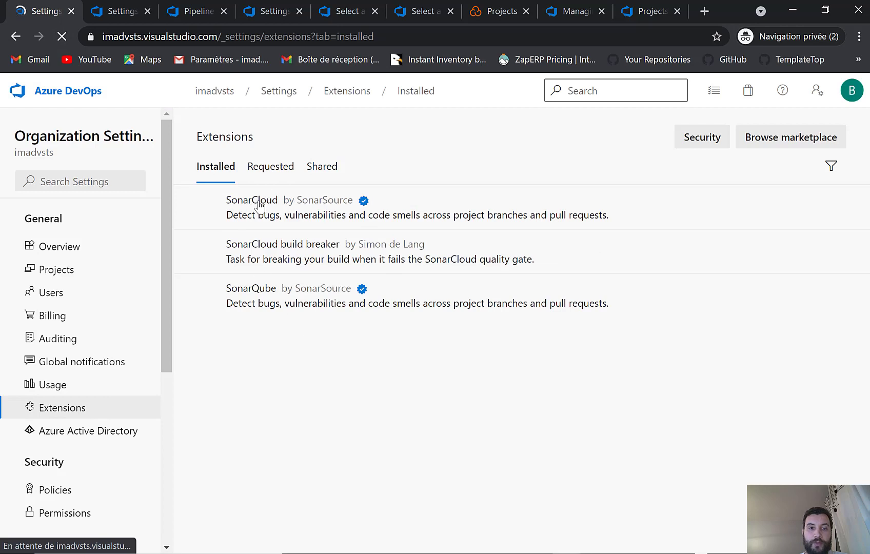
left_click(231, 210)
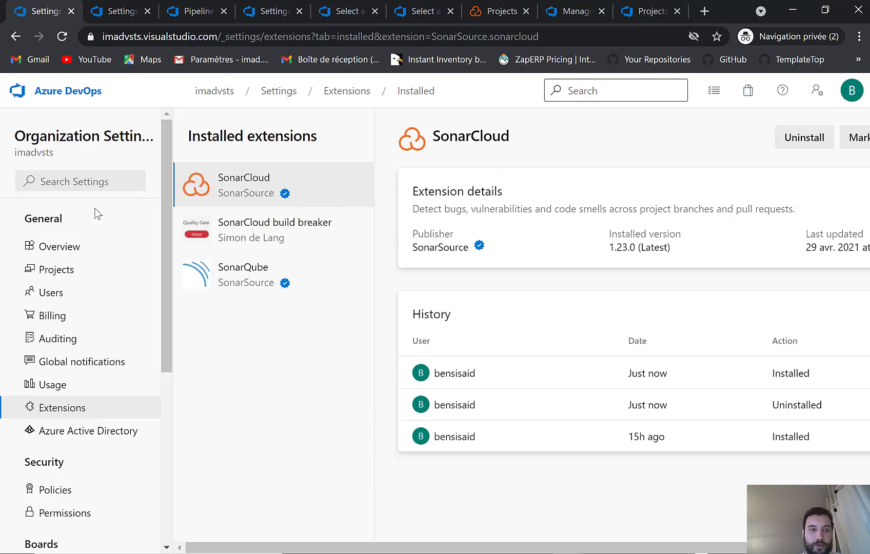
Open the UniRepo (2) pipeline of Uni5Project for editing.
left_click(69, 95)
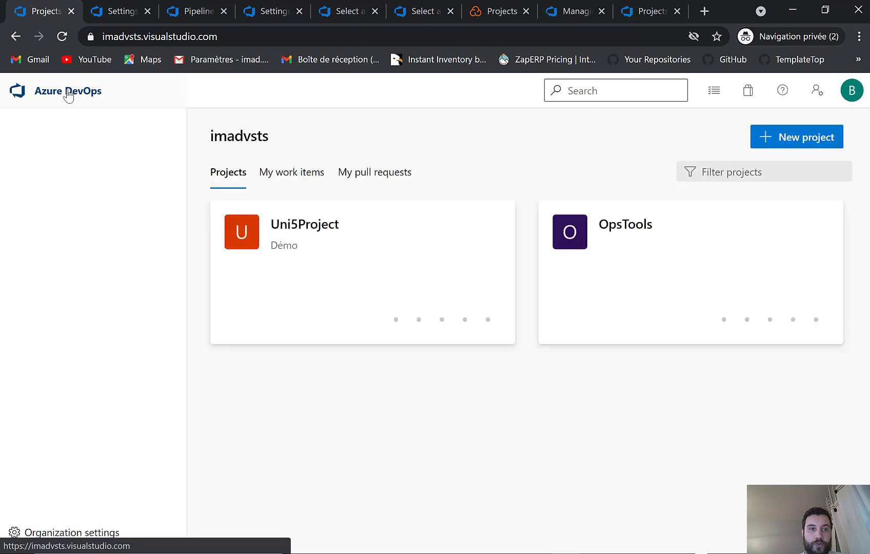
left_click(282, 229)
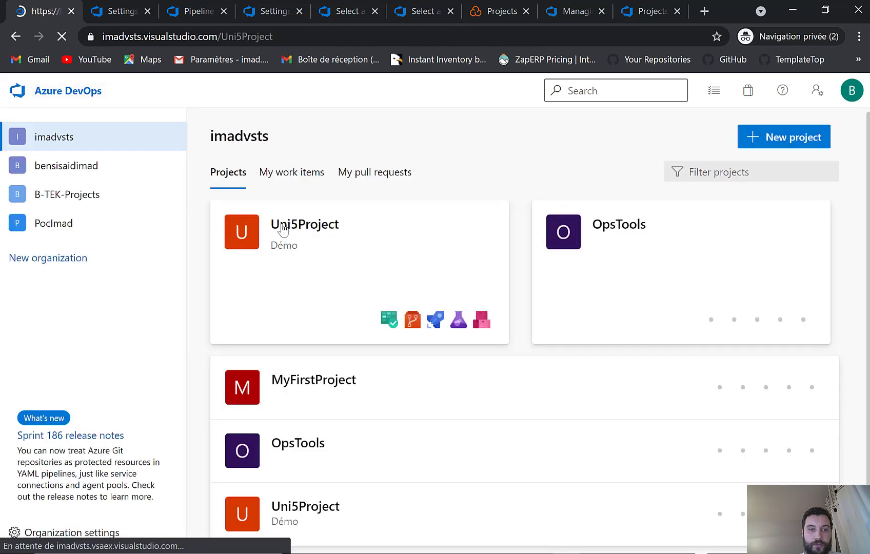
left_click(35, 349)
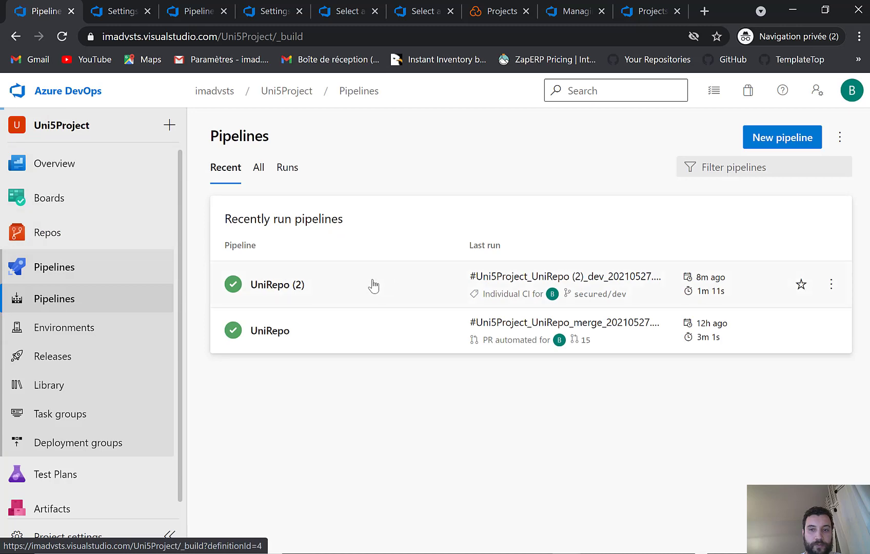
left_click(374, 286)
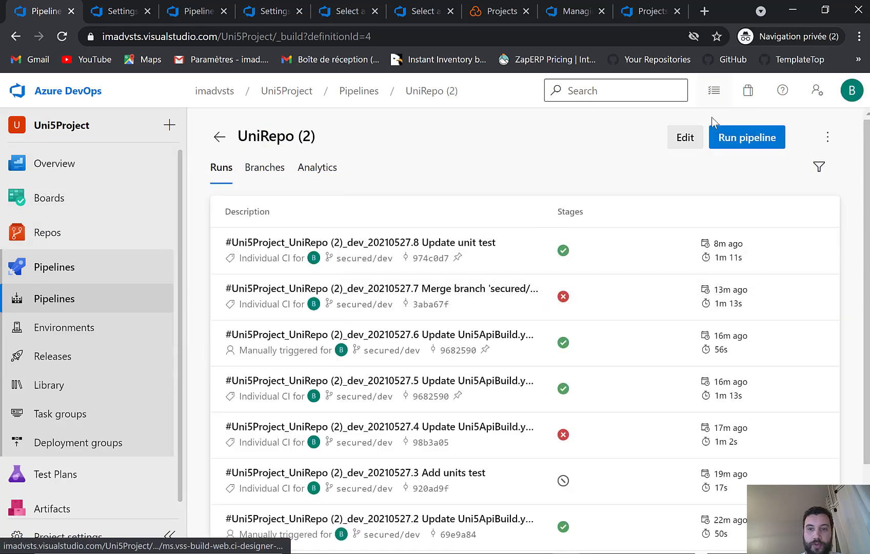
left_click(686, 139)
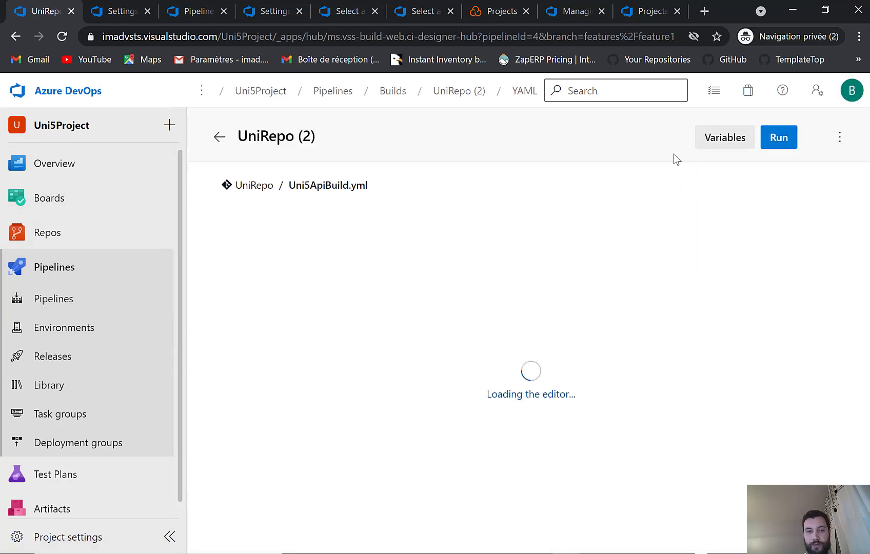
Switch the pipeline editor to the secured/dev branch and review the restore, build, test and publish tasks in Uni5ApiBuild.yml.
left_click(275, 191)
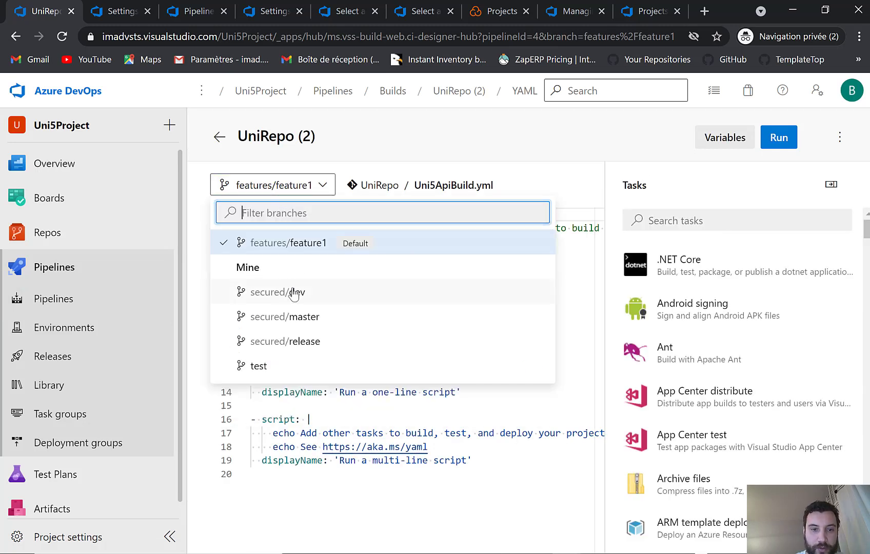
left_click(292, 292)
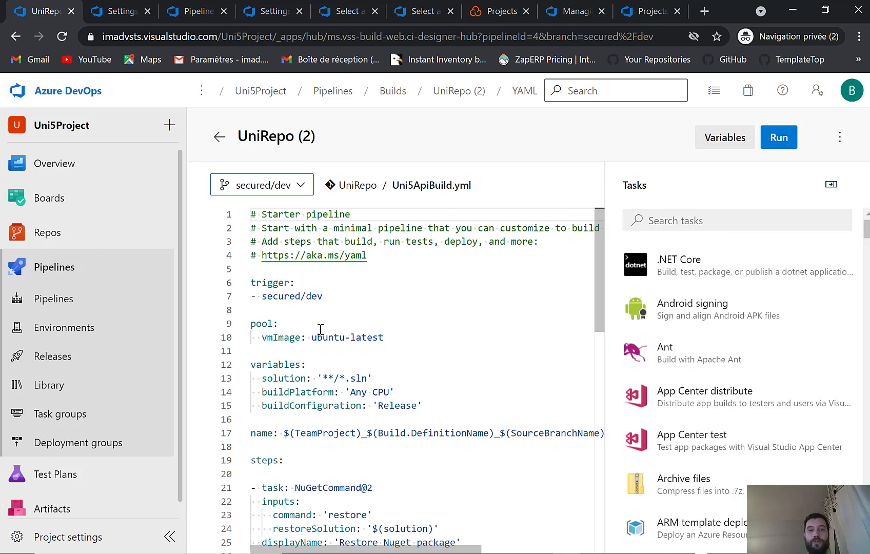
scroll(322, 337, "down", 5)
scroll(288, 267, "down", 2)
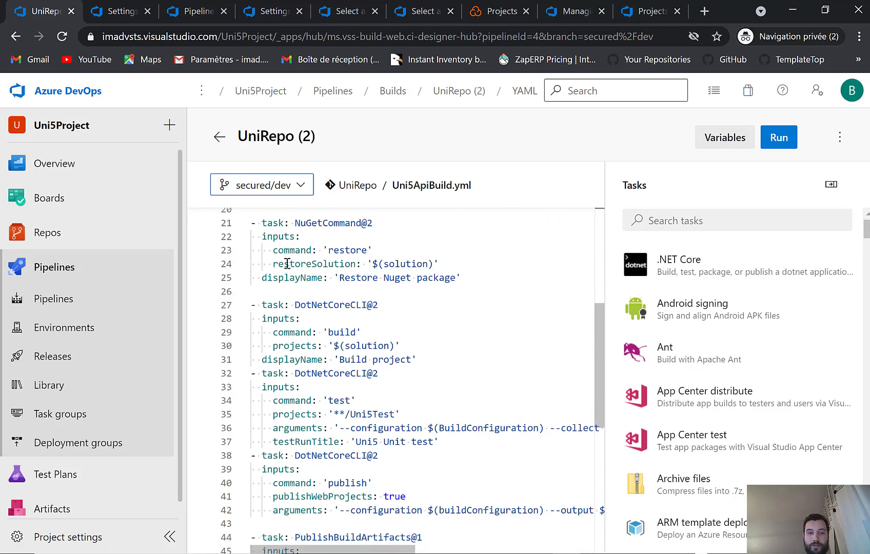
scroll(303, 333, "up", 3)
scroll(307, 333, "down", 2)
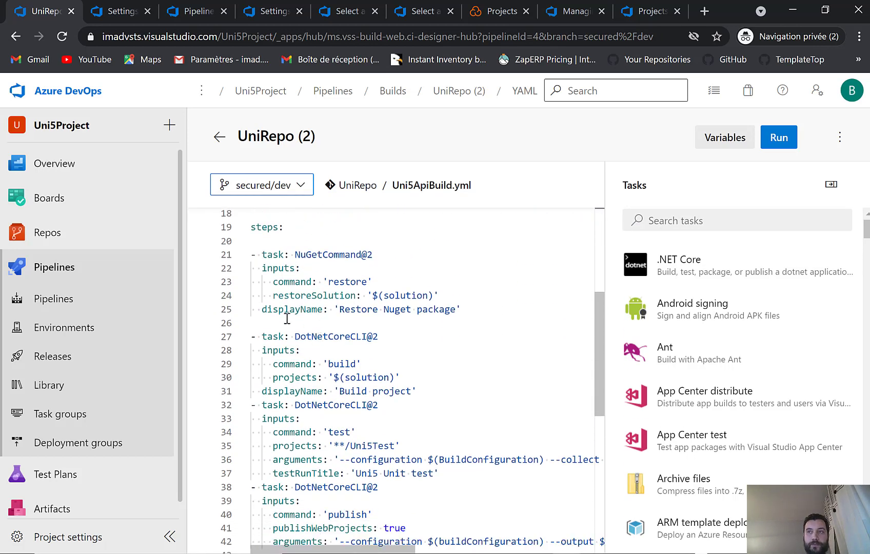
Read the Azure DevOps Labs guide's section on integrating a build with SonarCloud, checking where its three SonarCloud tasks sit in the pipeline.
left_click(573, 12)
scroll(223, 247, "down", 12)
scroll(231, 254, "down", 6)
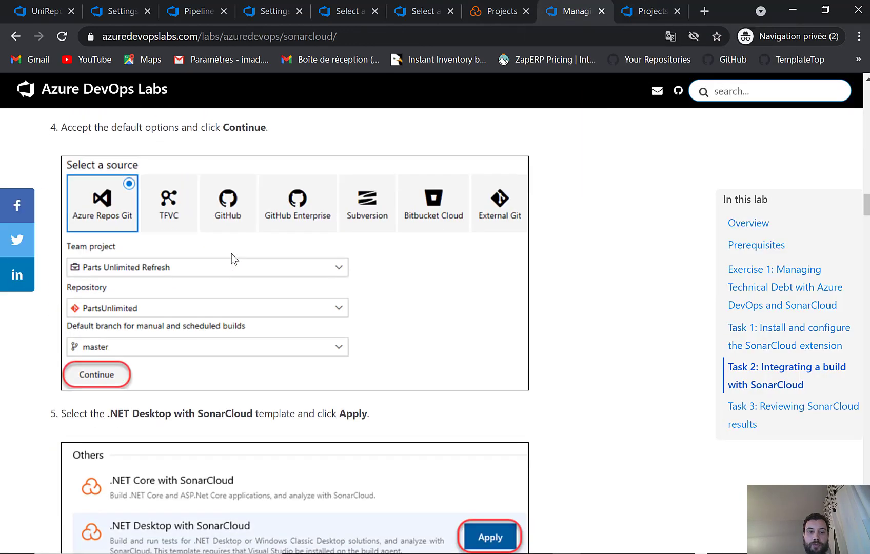
scroll(186, 270, "down", 2)
scroll(186, 270, "down", 4)
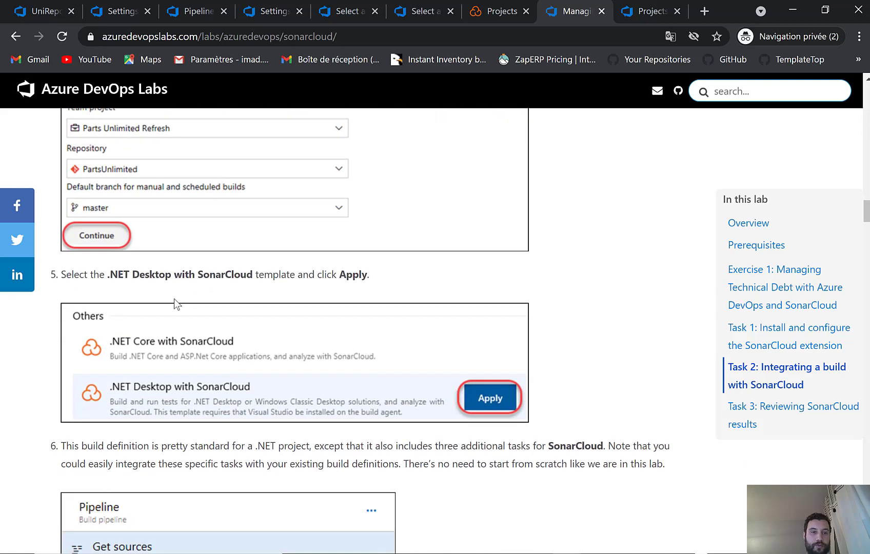
scroll(153, 210, "down", 5)
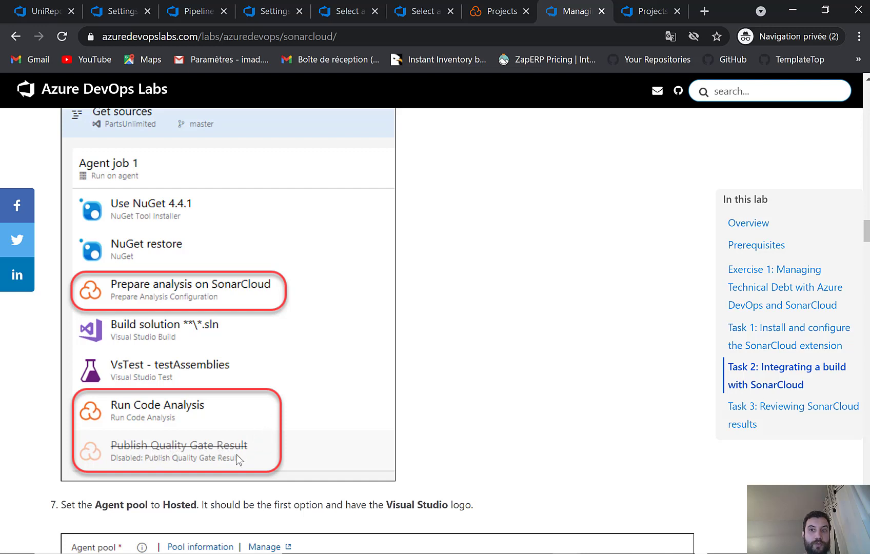
scroll(310, 409, "down", 1)
Back in the UniRepo (2) YAML, place the cursor after the NuGet restore task, search tasks for "sona" and open SonarCloud's Prepare Analysis Configuration.
left_click(44, 11)
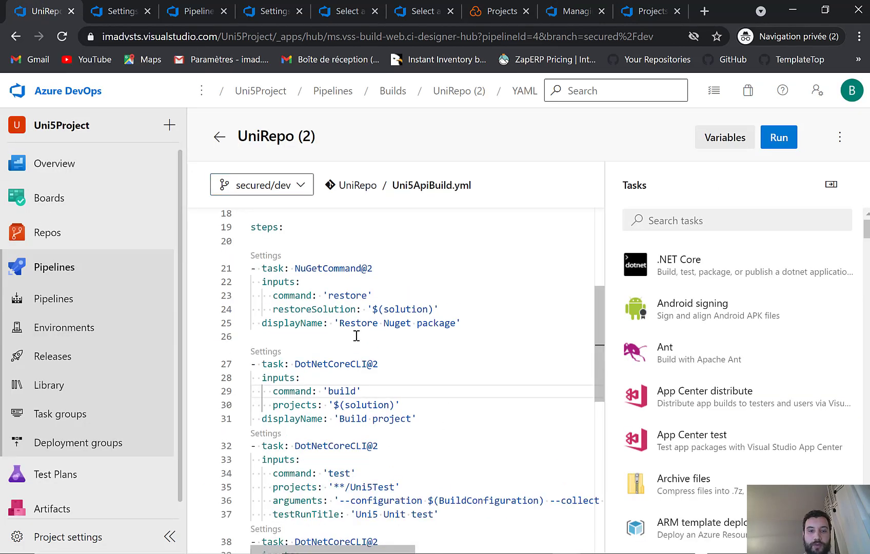
scroll(357, 339, "down", 2)
scroll(356, 334, "up", 1)
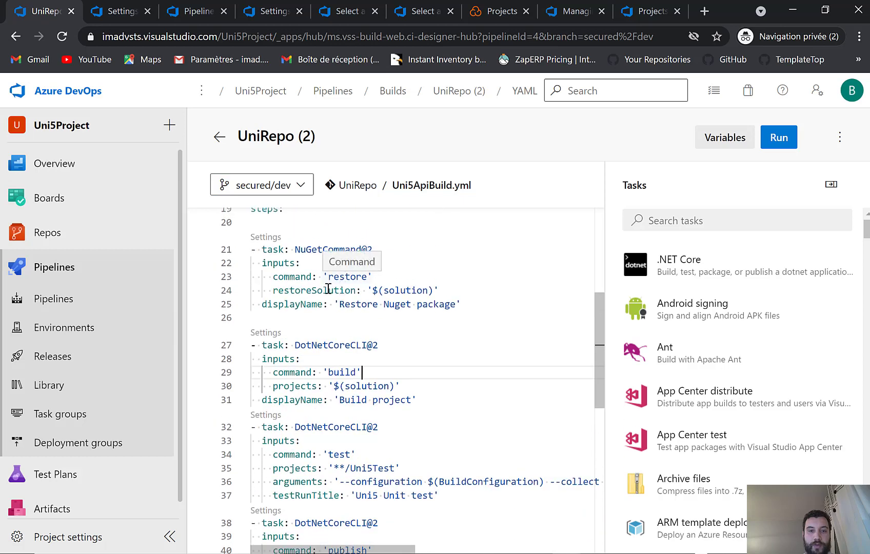
left_click(279, 319)
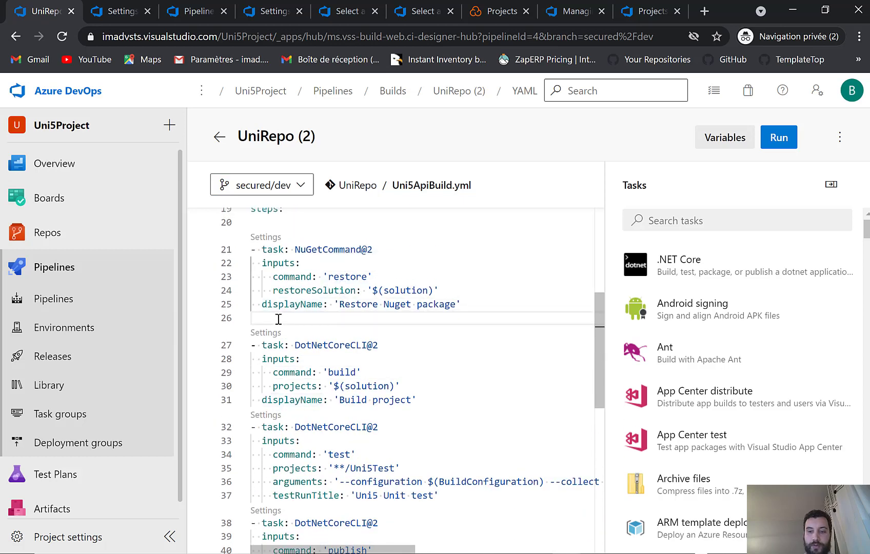
left_click(683, 221)
type("sona")
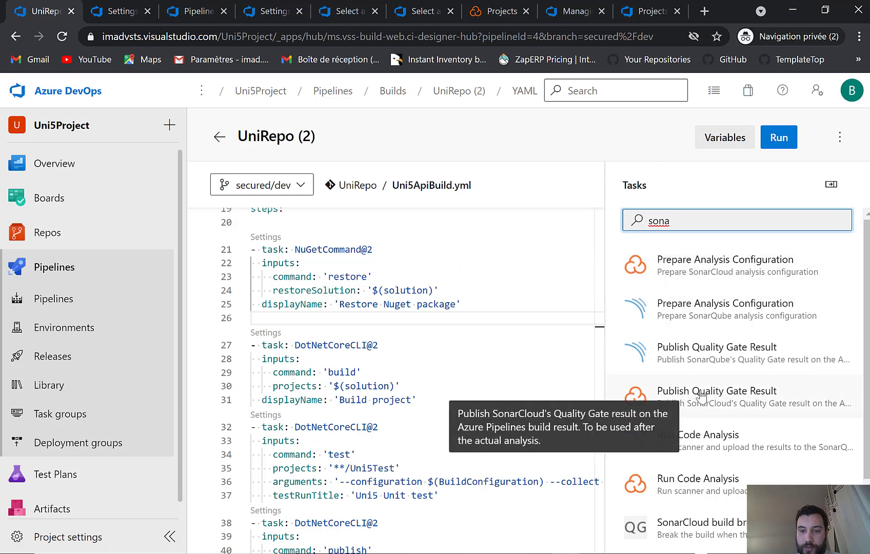
scroll(695, 389, "down", 1)
scroll(714, 266, "up", 1)
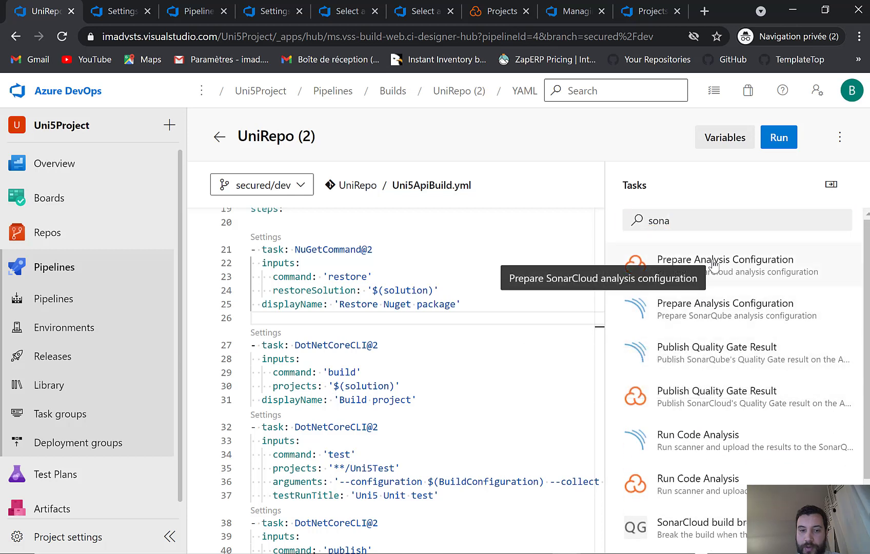
left_click(713, 265)
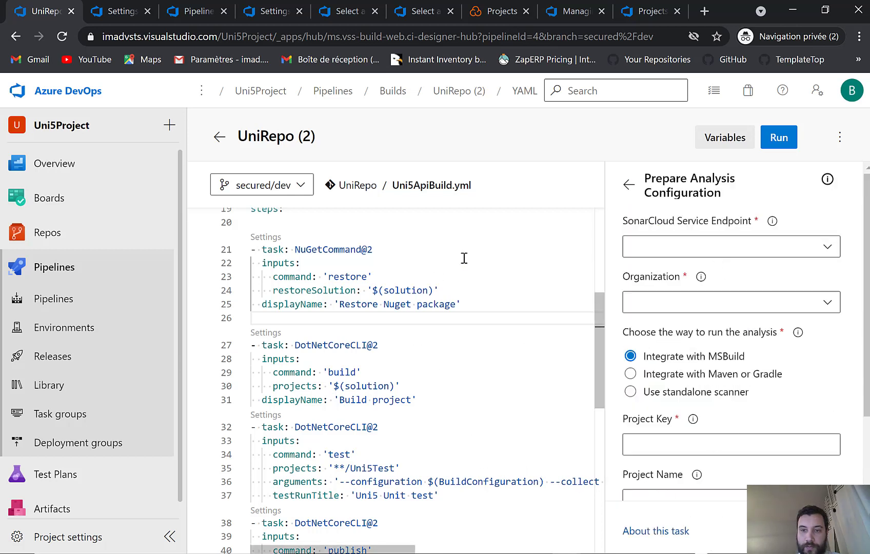
Highlight the SonarCloud Service Endpoint label, then underline the Service Connection box with four blue strokes in Microsoft Whiteboard and return to the browser.
left_click_drag(644, 223, 751, 222)
key("alt+Tab")
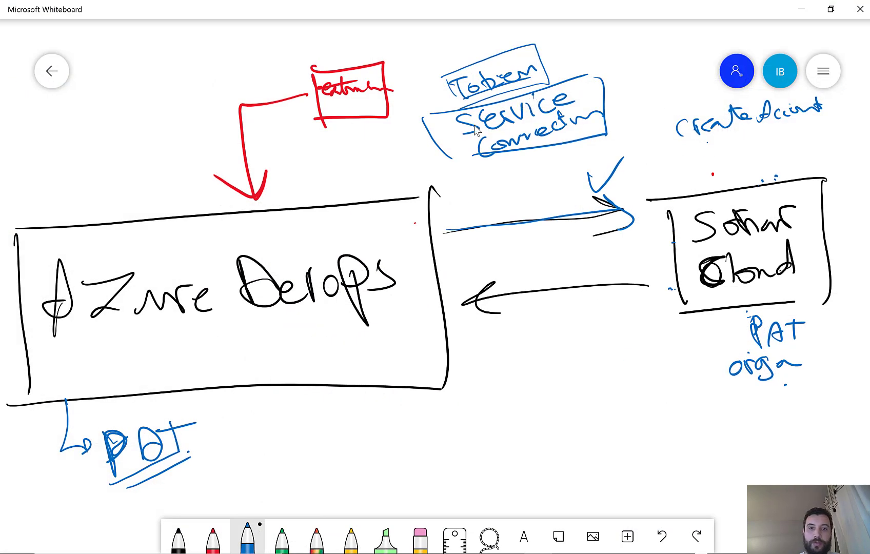
left_click_drag(445, 176, 626, 132)
left_click_drag(463, 183, 621, 146)
left_click_drag(463, 200, 617, 141)
left_click_drag(492, 200, 638, 129)
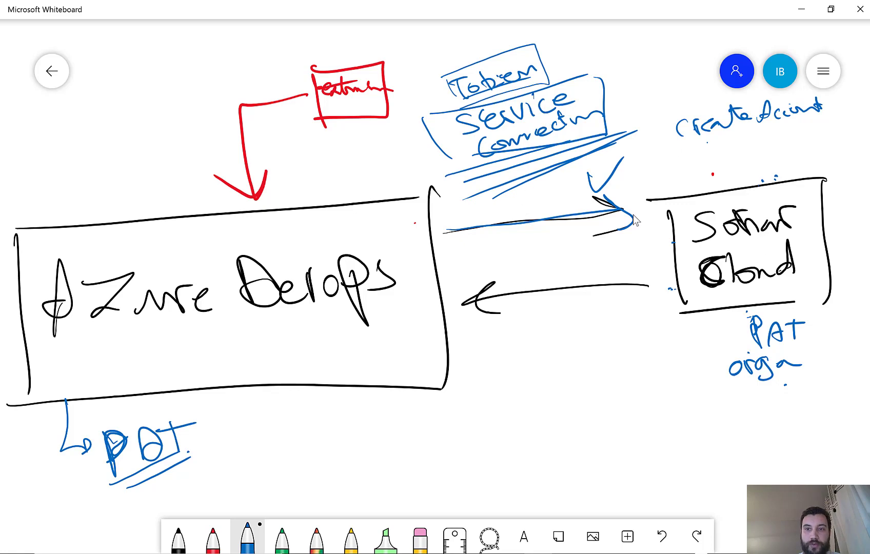
left_click(802, 15)
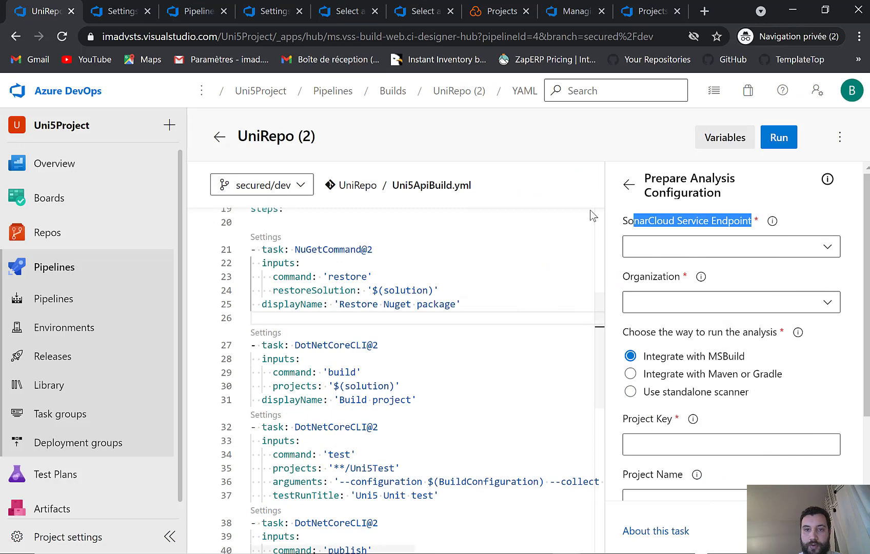
Switch to SonarCloud and open the form for creating a new organization.
left_click(496, 13)
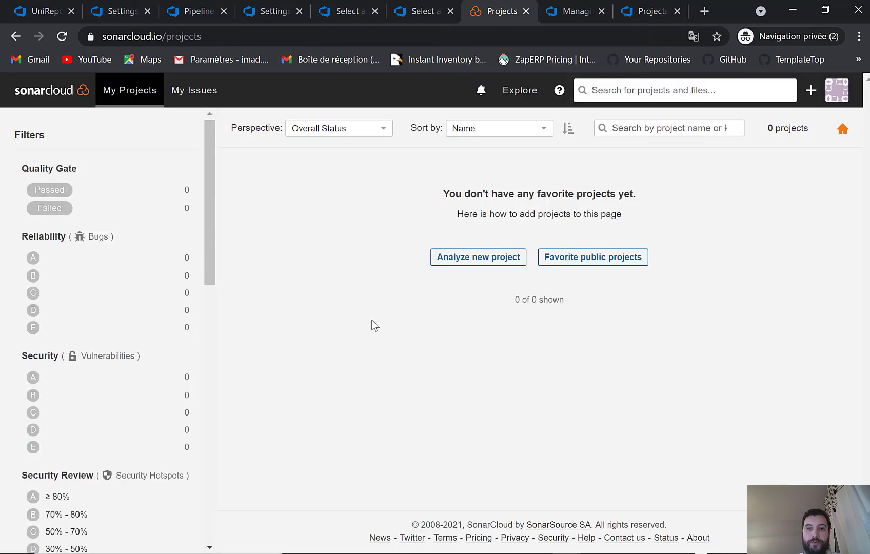
left_click(816, 97)
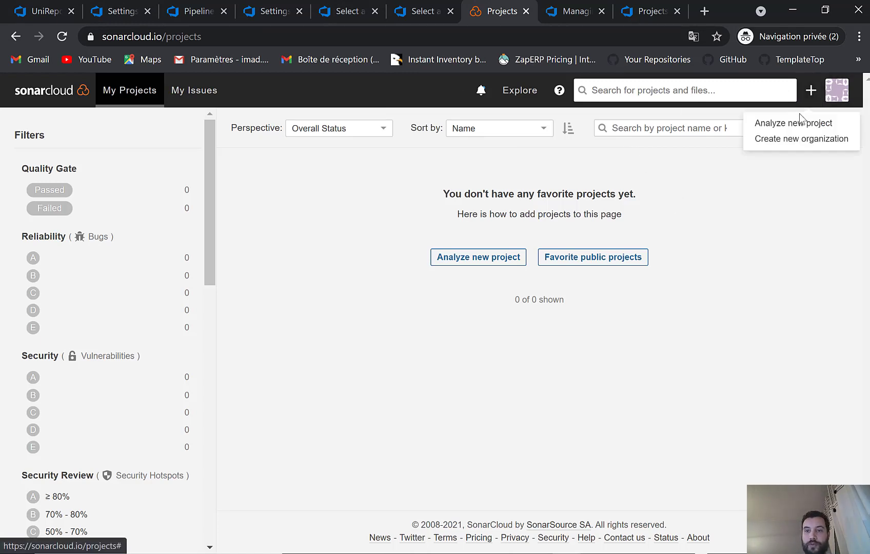
left_click(784, 146)
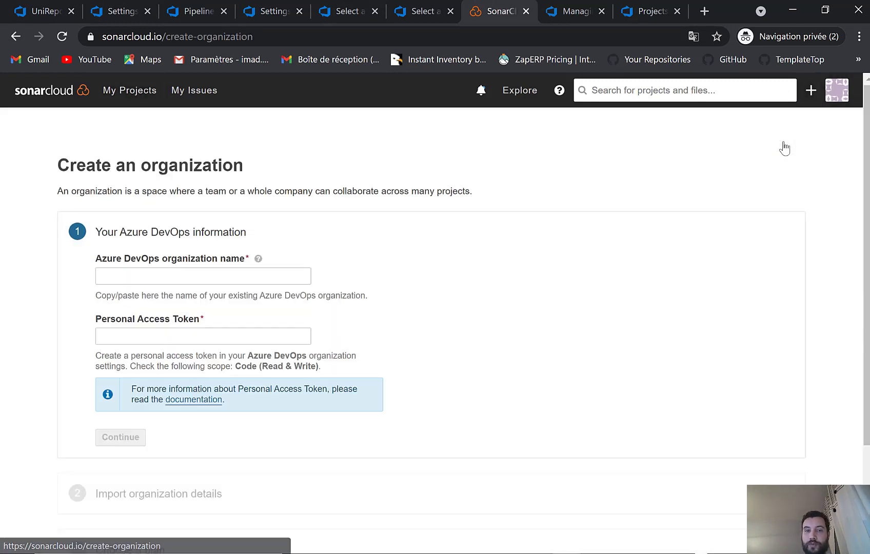
Copy the organization name imadvsts from the Azure DevOps address and paste it as the Azure DevOps organization name in SonarCloud.
left_click(137, 276)
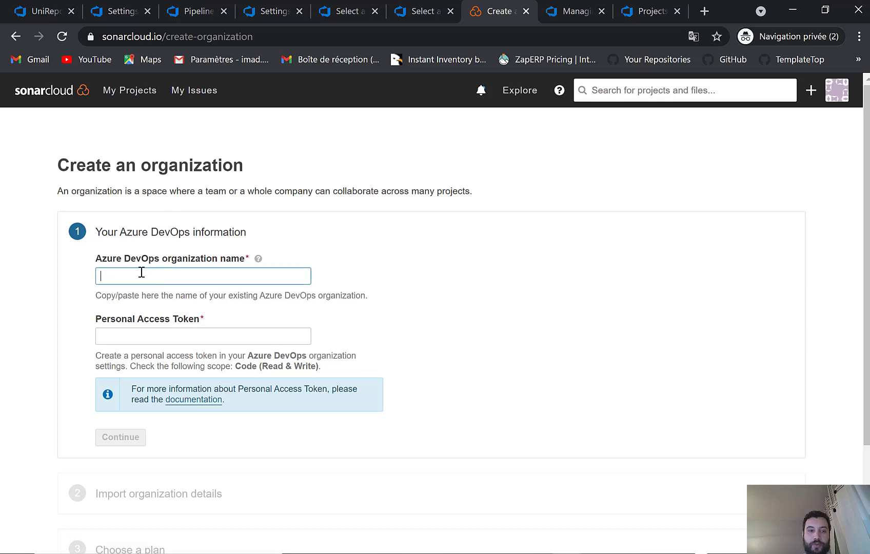
left_click(35, 13)
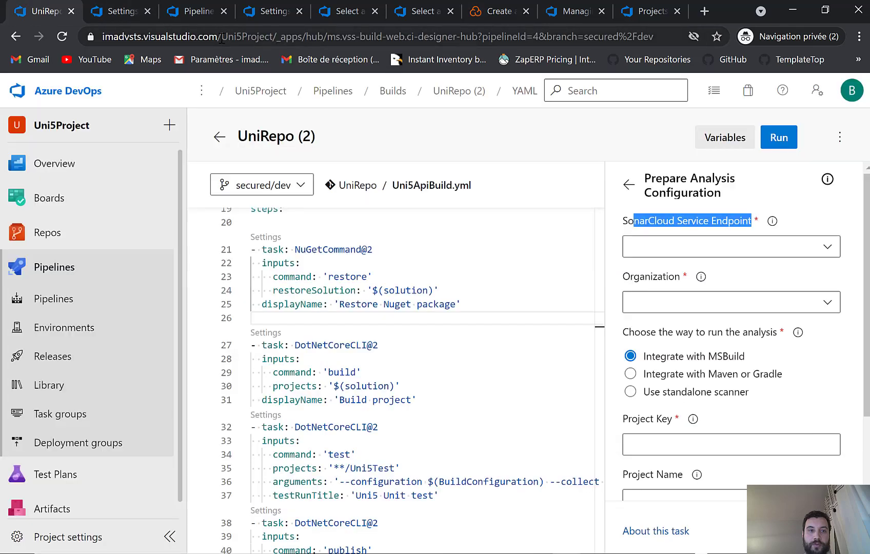
double_click(126, 37)
key("ctrl+c")
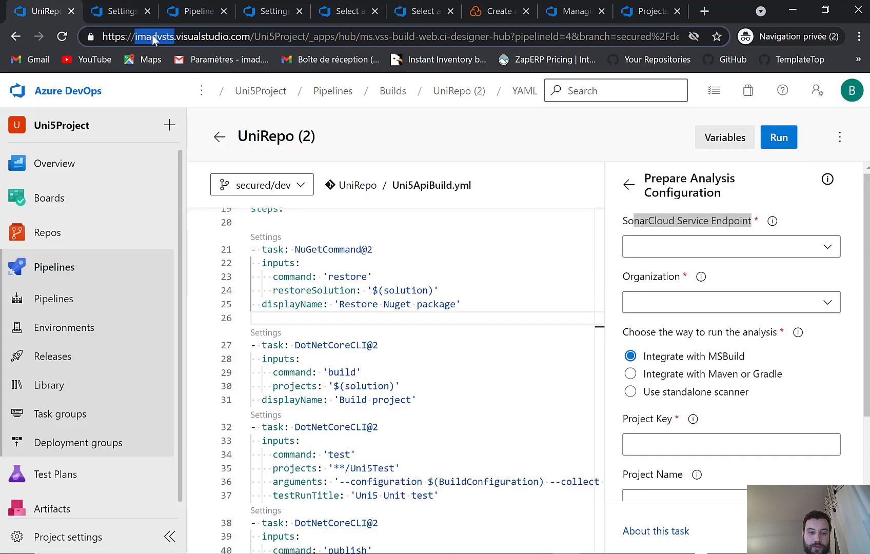
left_click(493, 11)
key("ctrl+v")
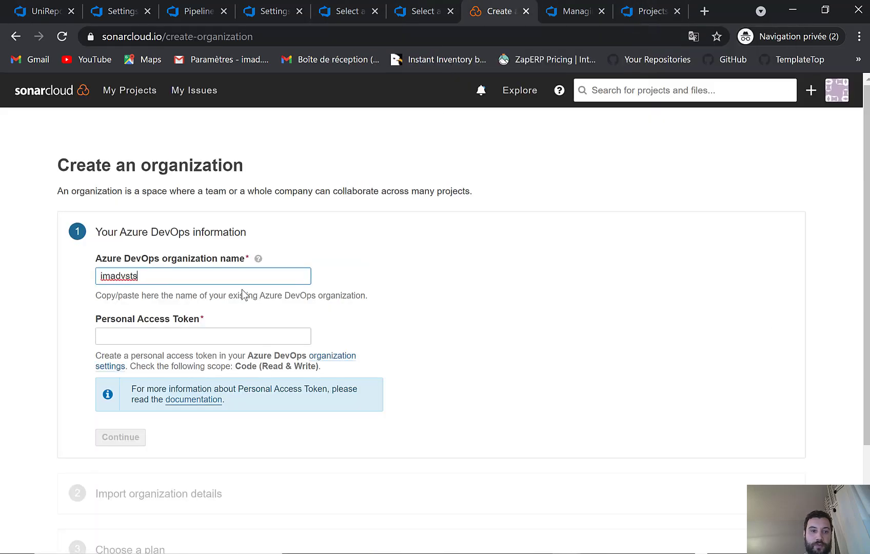
left_click(445, 332)
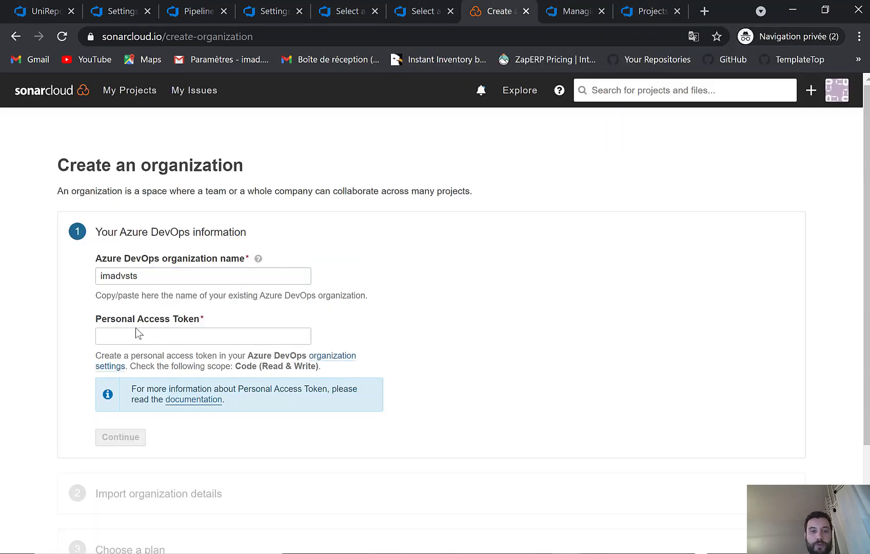
Highlight SonarCloud's Personal Access Token label, then open the personal access tokens page in the Azure DevOps user settings.
left_click_drag(99, 319, 200, 319)
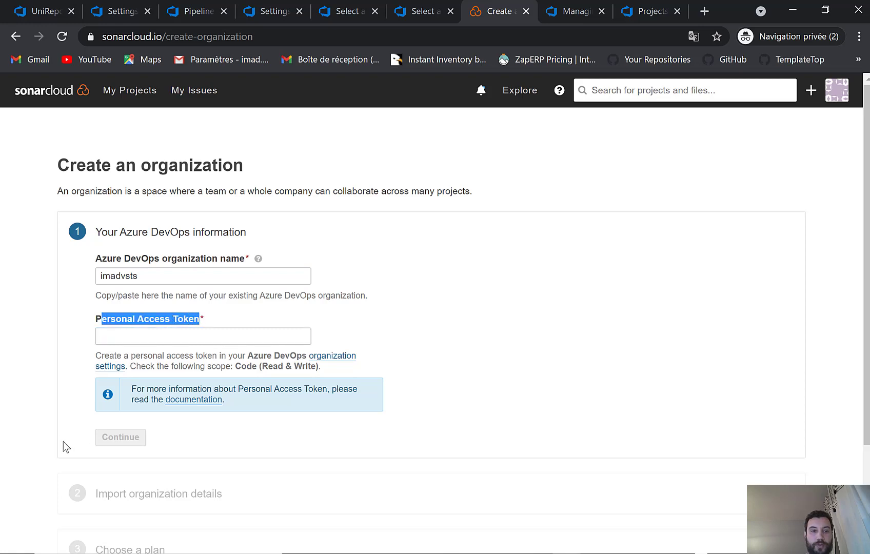
left_click(39, 11)
left_click(105, 14)
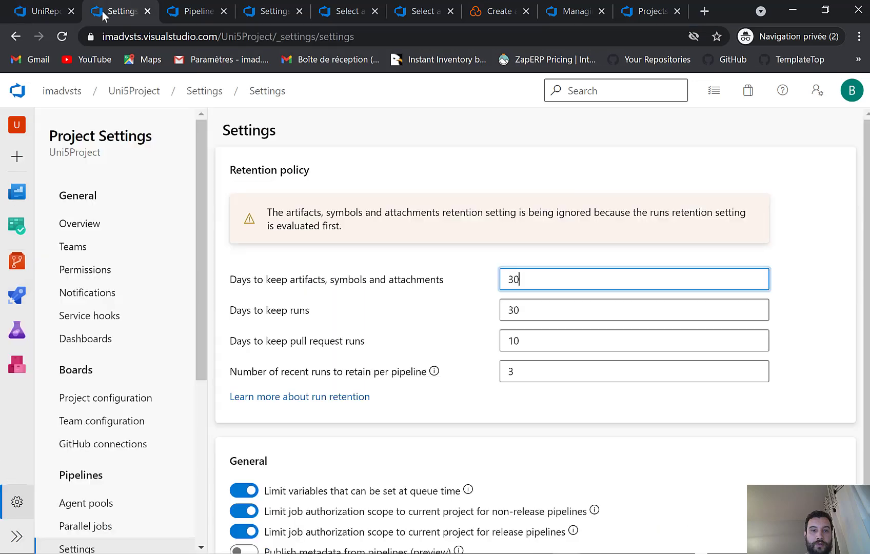
left_click(818, 93)
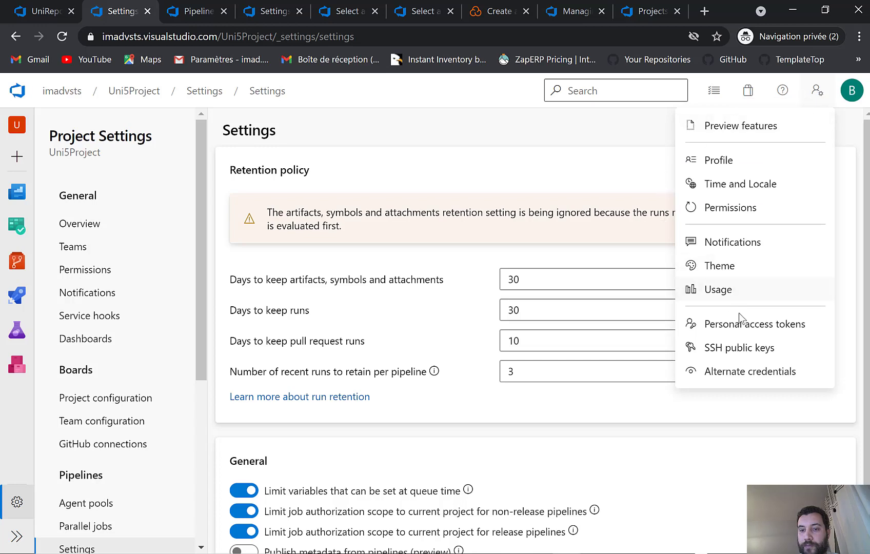
left_click(739, 328)
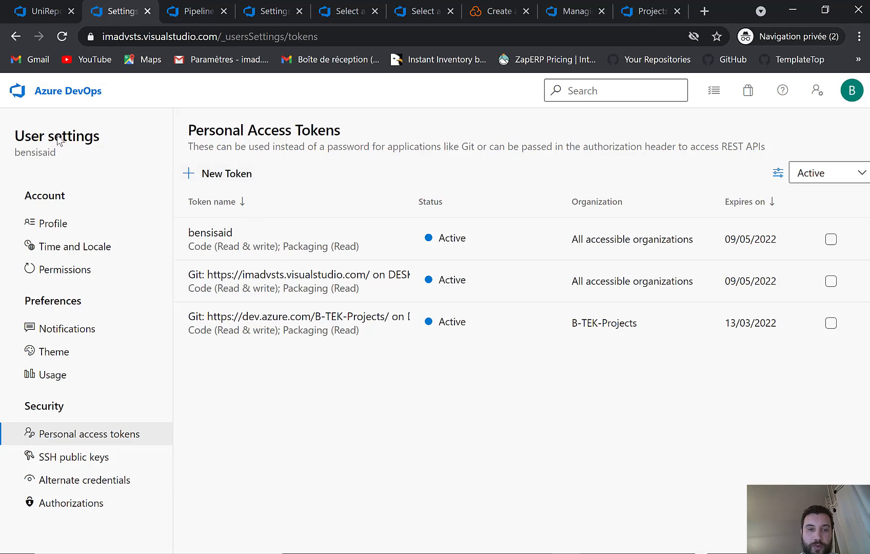
Create a personal access token named sonarCloudPat with full access for imadvsts and copy the generated token.
left_click(216, 177)
left_click(492, 161)
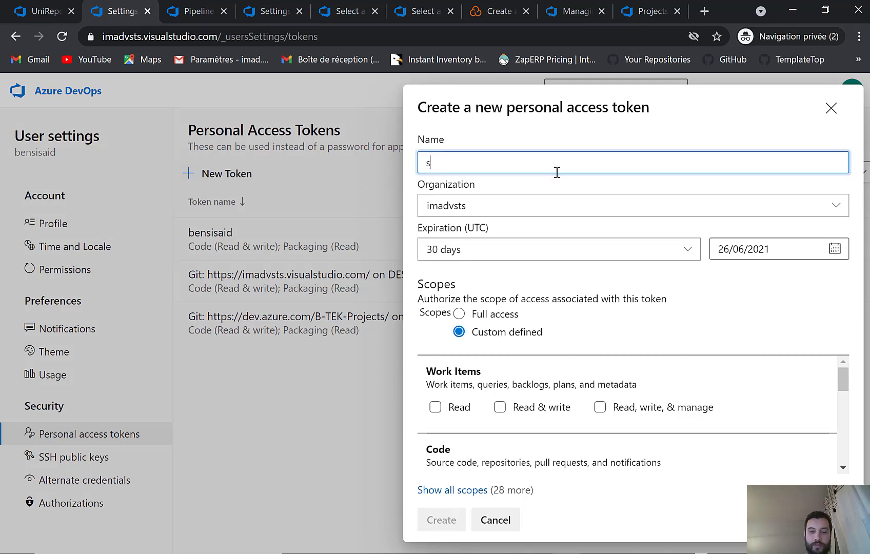
type("sonarCloudPat")
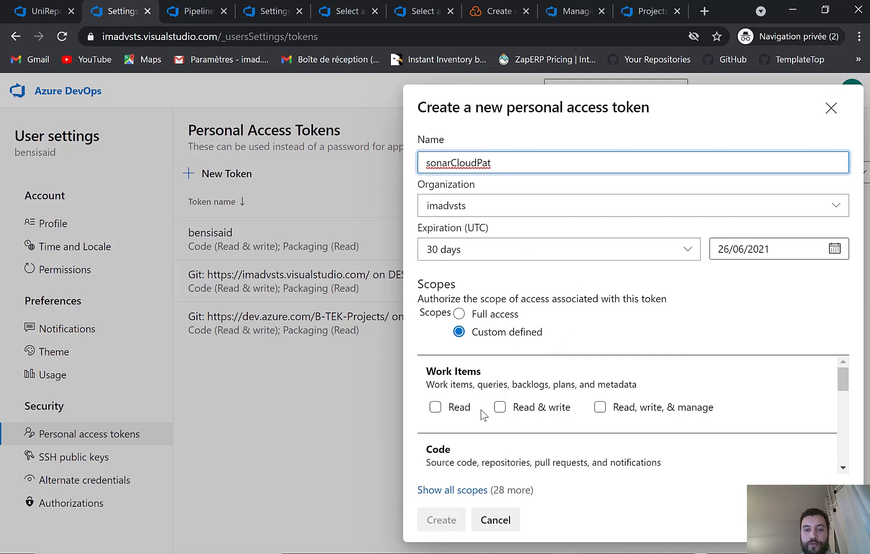
scroll(506, 437, "down", 5)
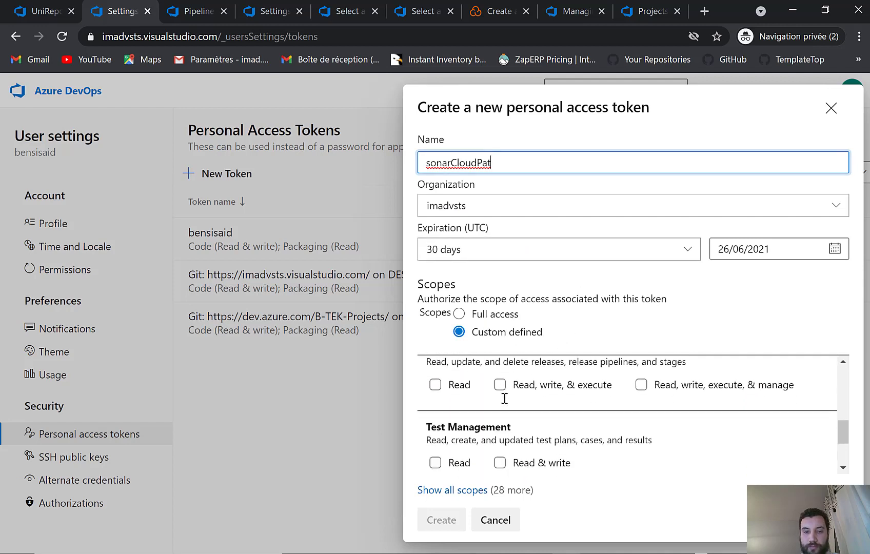
scroll(472, 421, "down", 1)
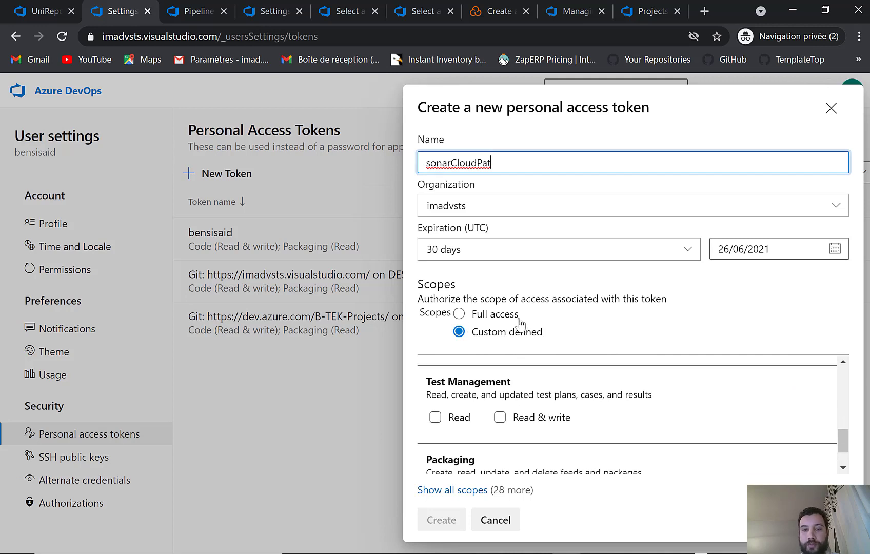
left_click(485, 318)
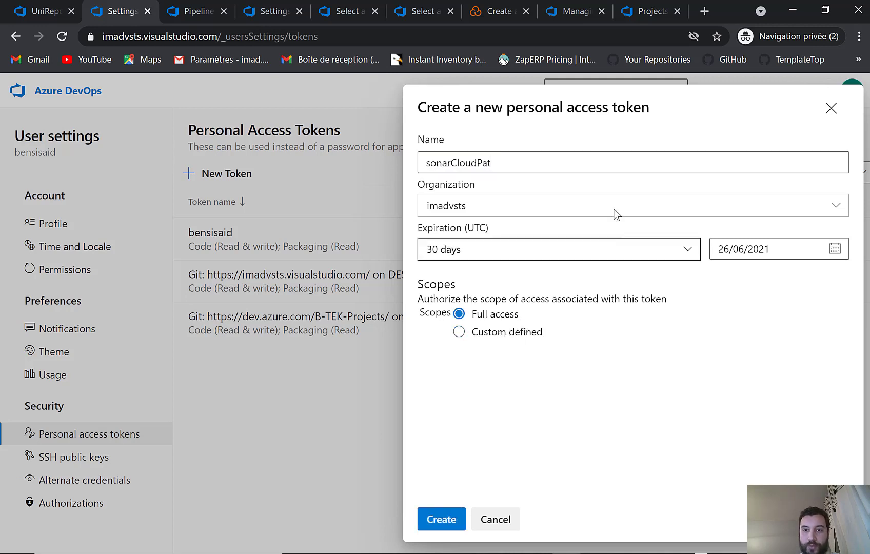
left_click(439, 520)
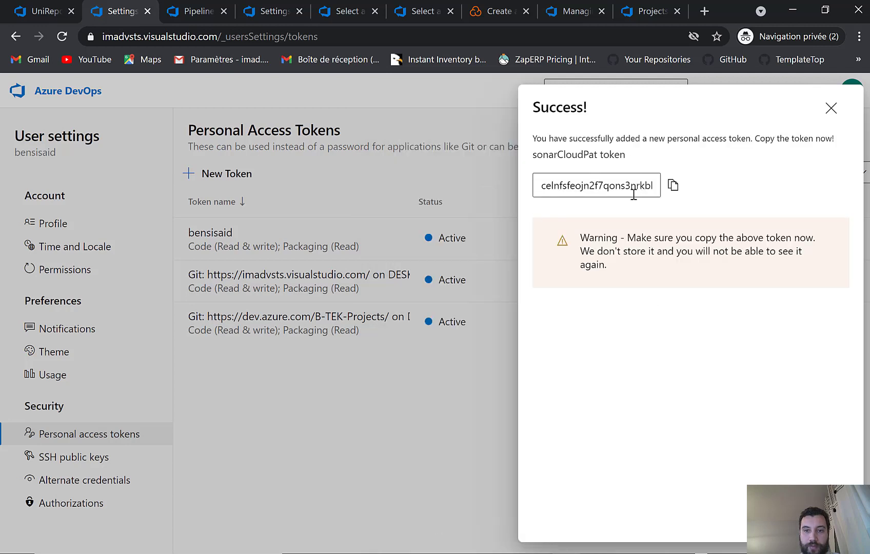
left_click(676, 187)
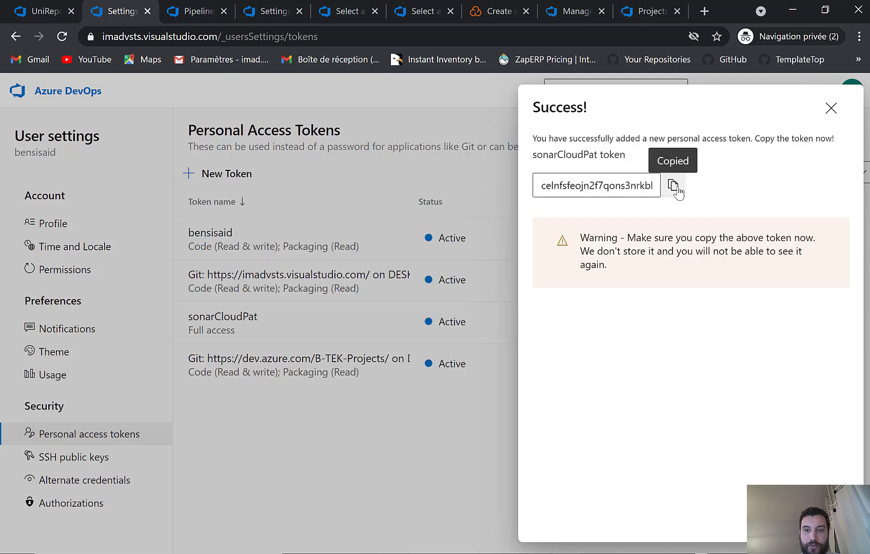
Switch to SonarCloud, paste the copied Azure DevOps token as the Personal Access Token, and continue to the organization details.
left_click(488, 12)
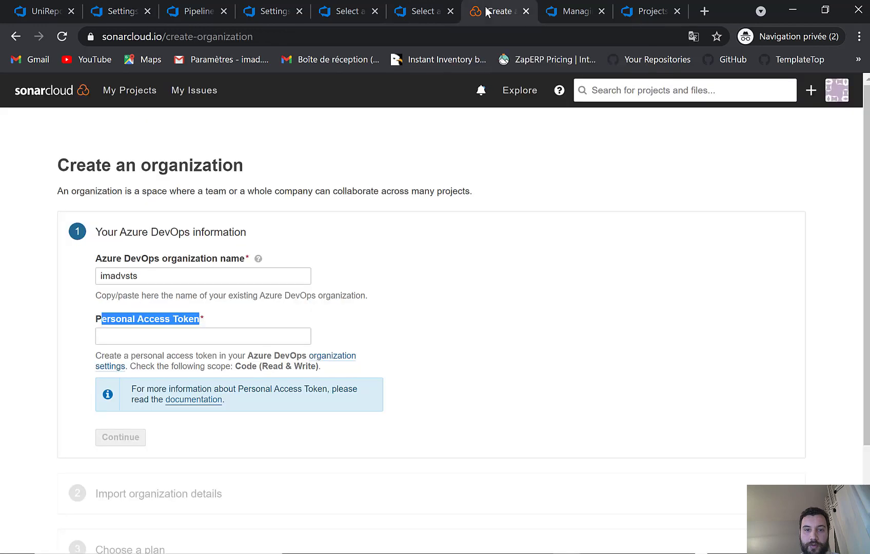
left_click(198, 332)
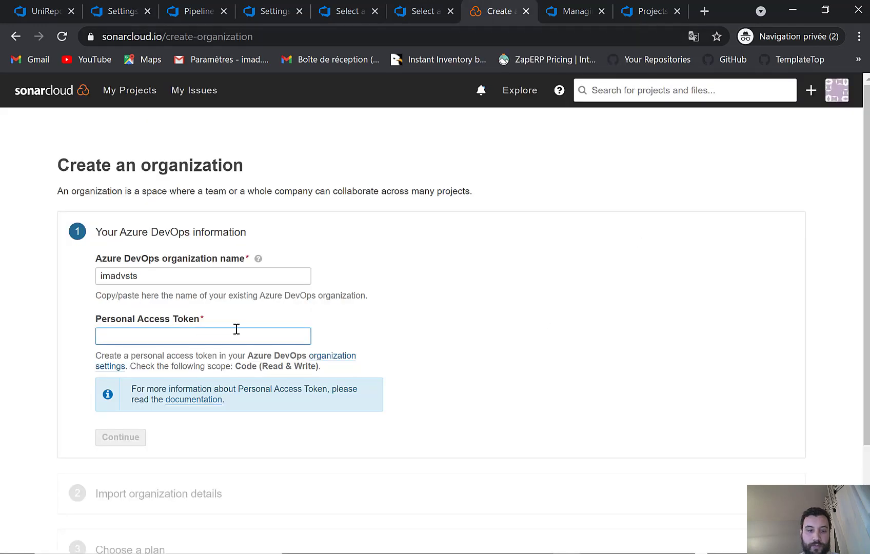
key("ctrl+v")
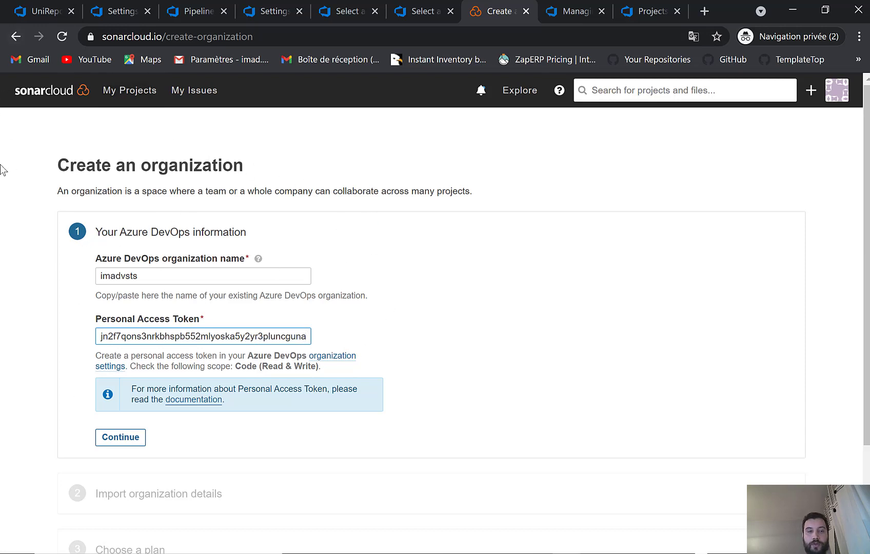
left_click(129, 437)
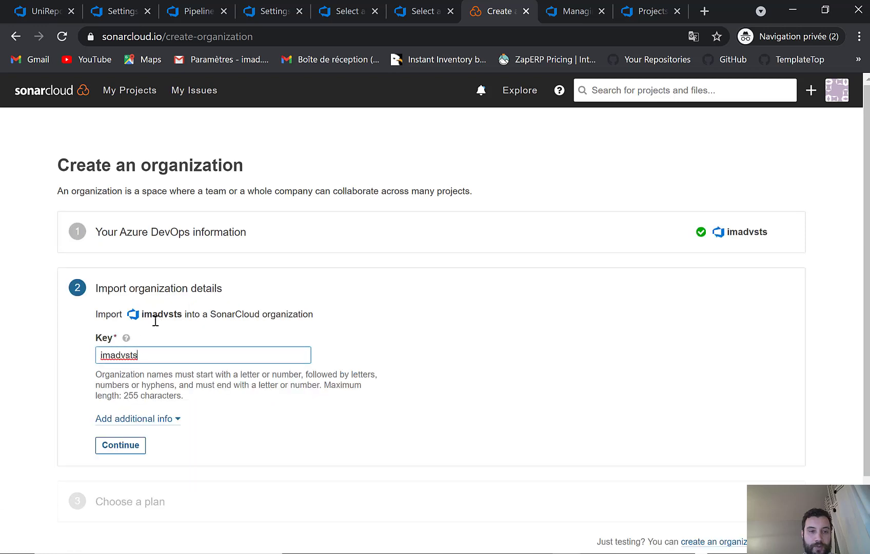
Accept imadvsts as the organization key and create the SonarCloud organization on the Free plan.
left_click(129, 447)
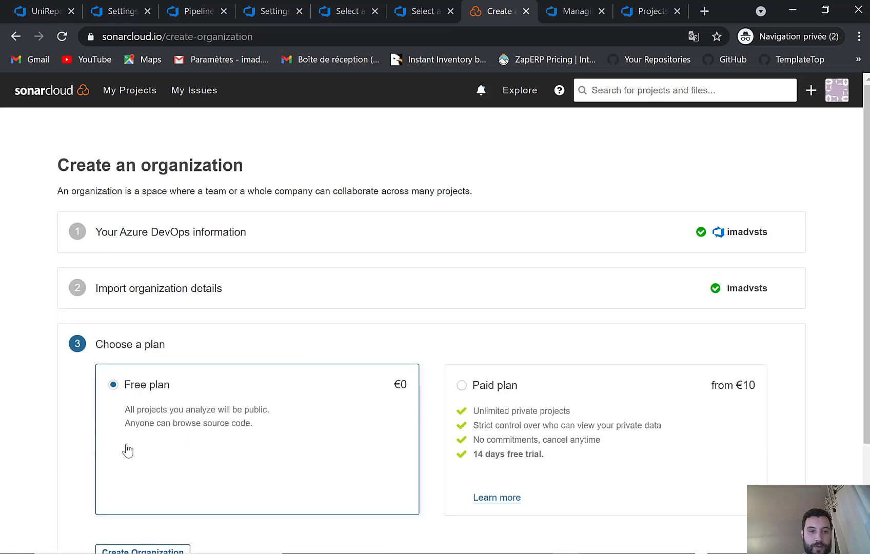
scroll(347, 260, "down", 3)
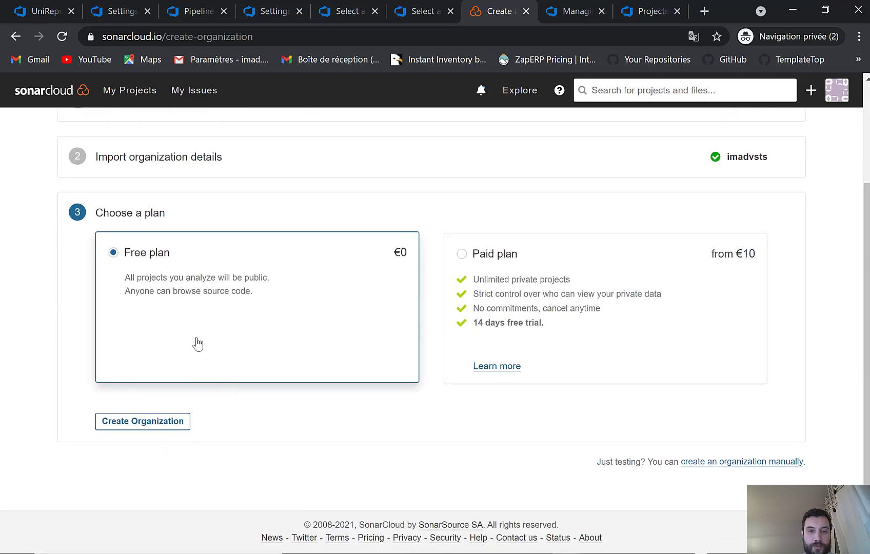
left_click(131, 423)
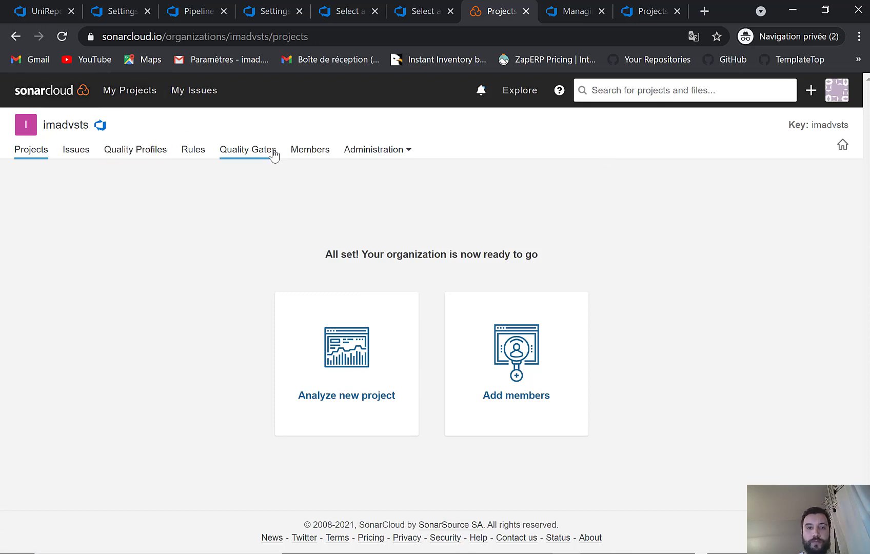
Open the security settings of the SonarCloud account, ready to name a new token.
left_click(128, 98)
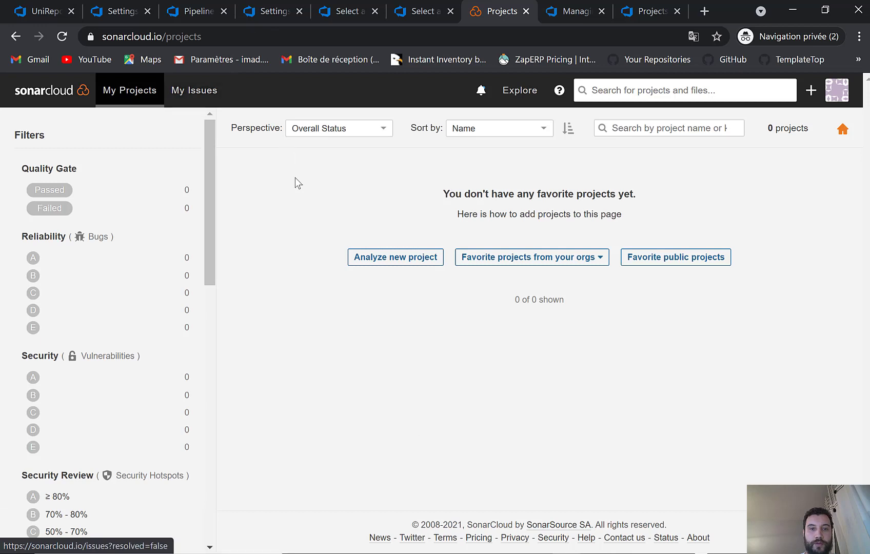
left_click(52, 92)
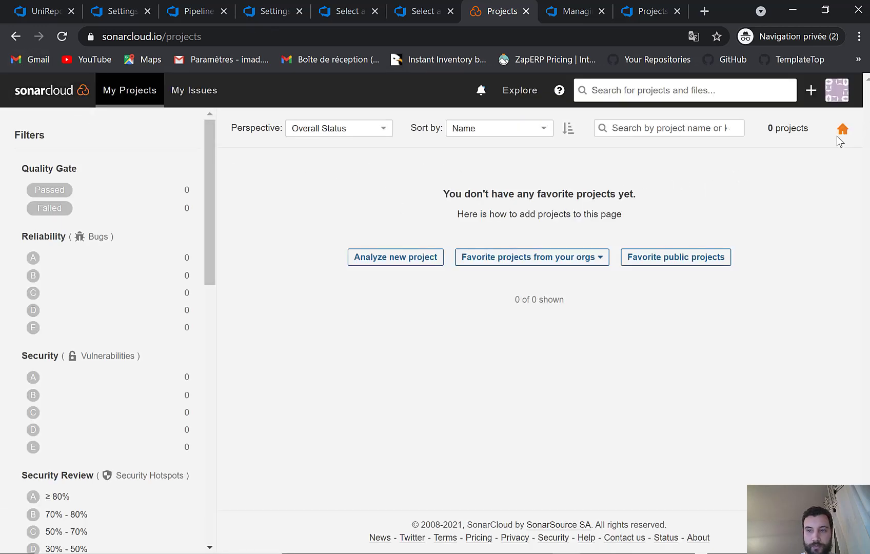
left_click(837, 97)
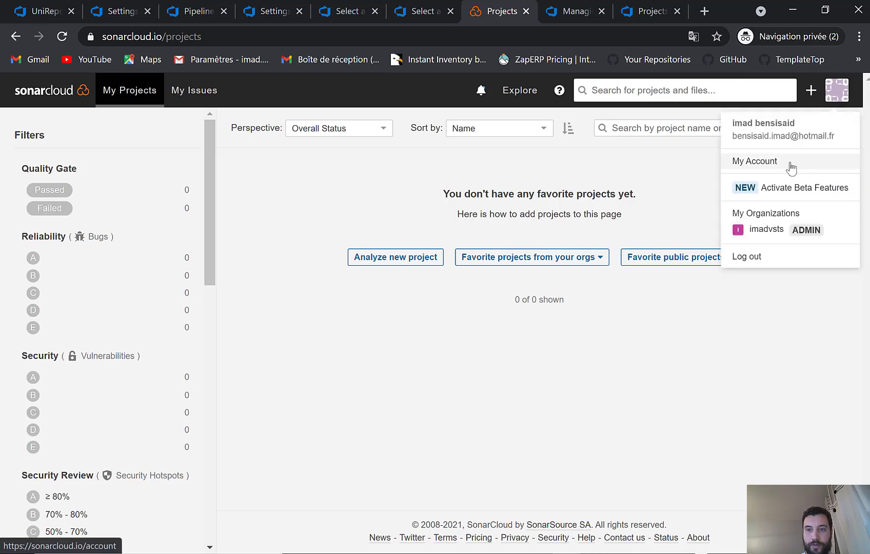
left_click(769, 163)
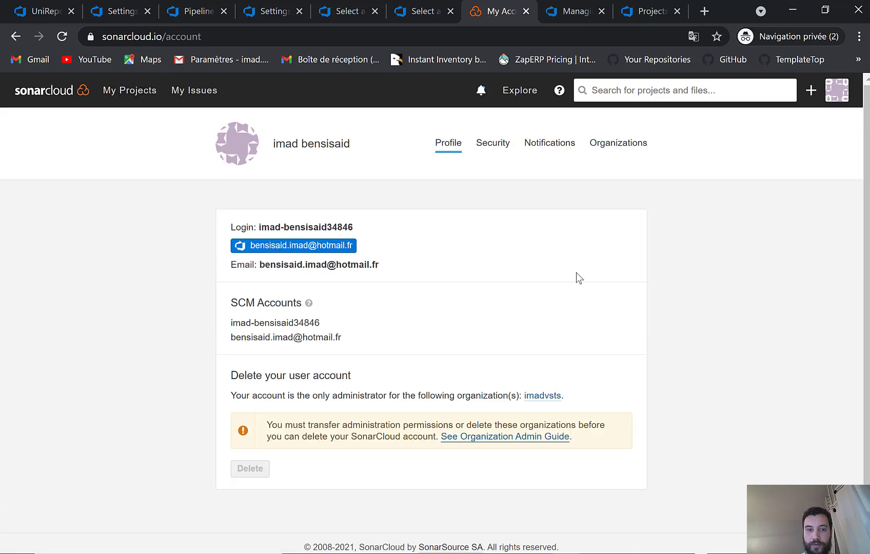
left_click(632, 144)
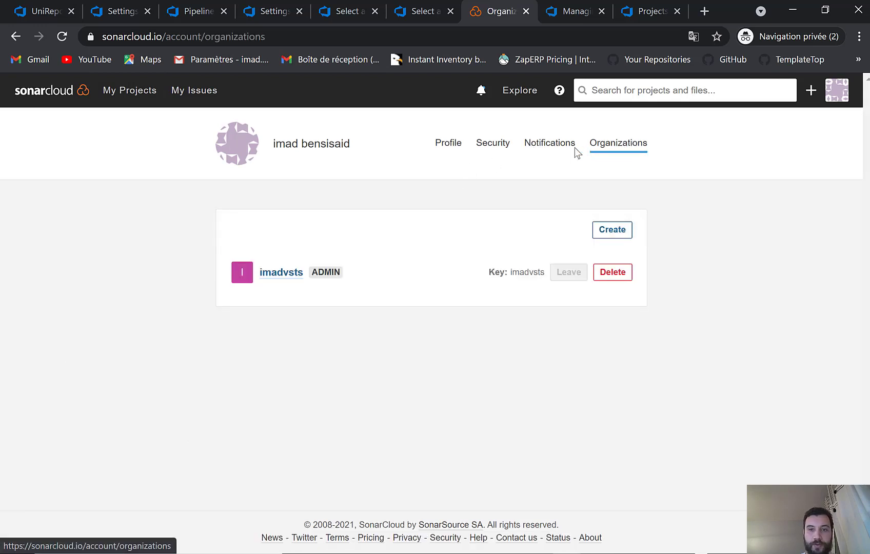
left_click(491, 147)
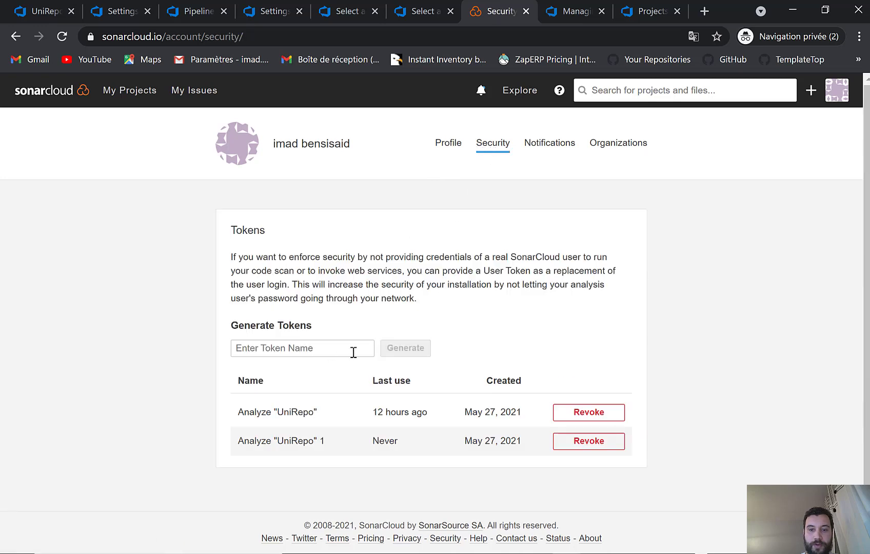
left_click(234, 347)
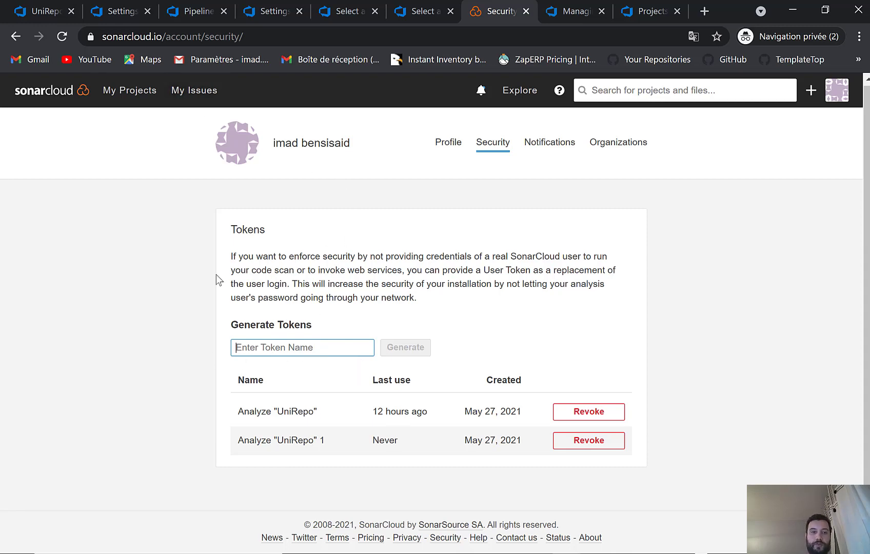
Switch to Azure DevOps and open the service connections in the project settings of Uni5Project.
left_click(37, 11)
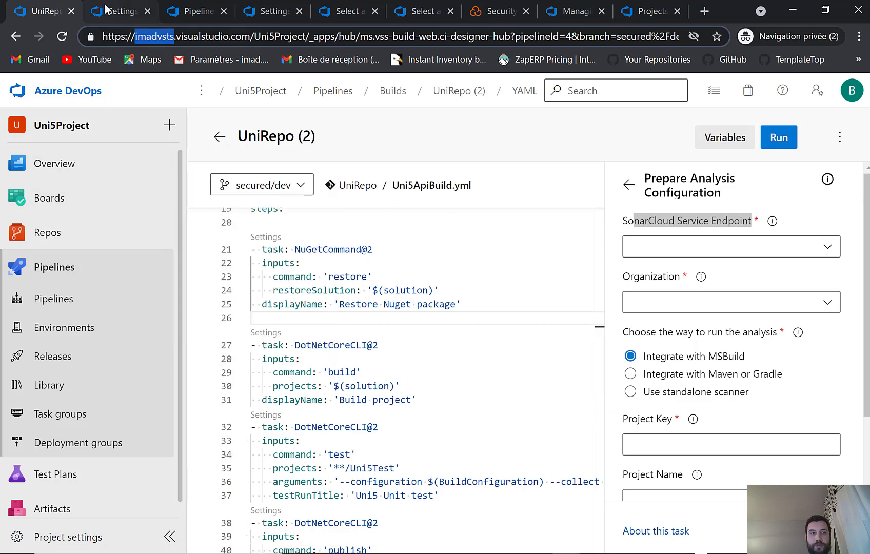
left_click(190, 11)
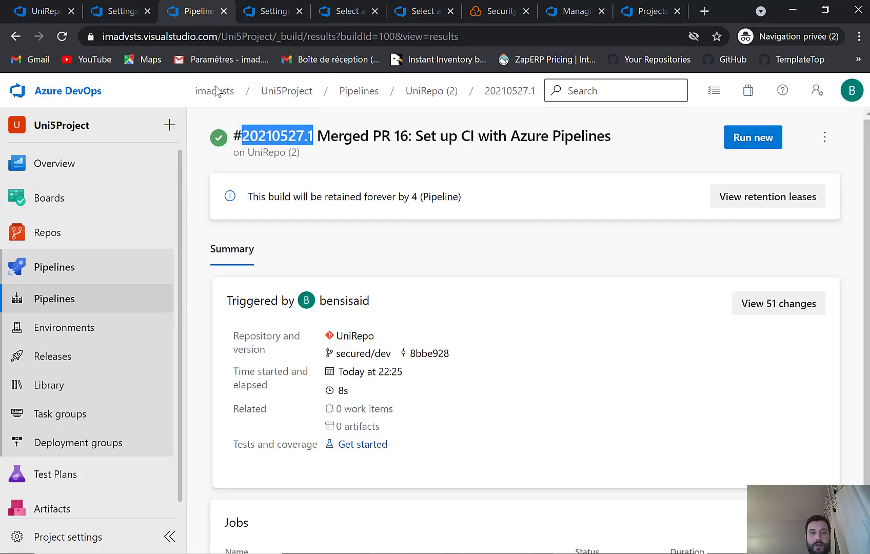
left_click(71, 95)
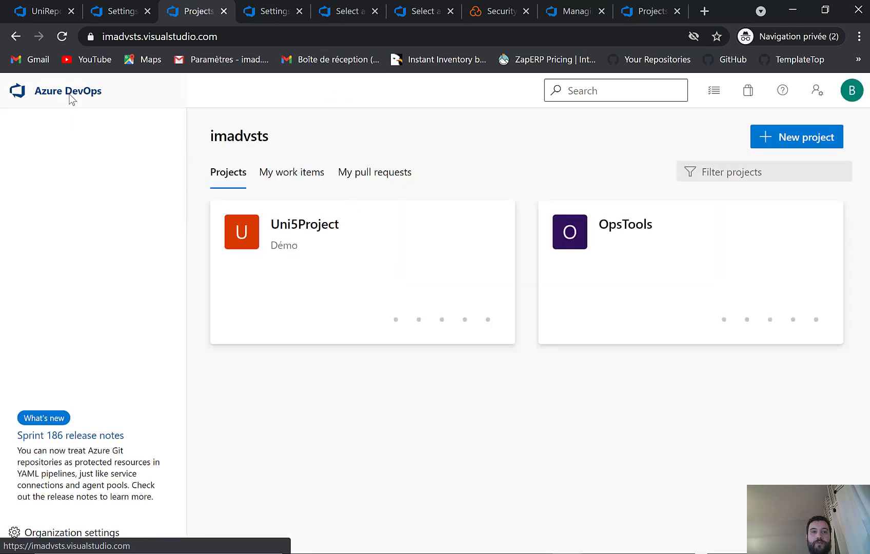
left_click(289, 226)
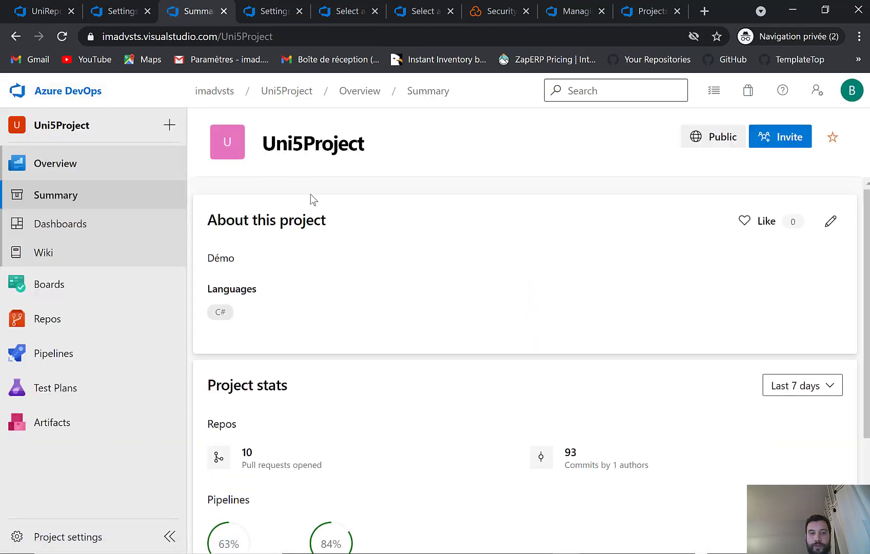
mouse_move(109, 368)
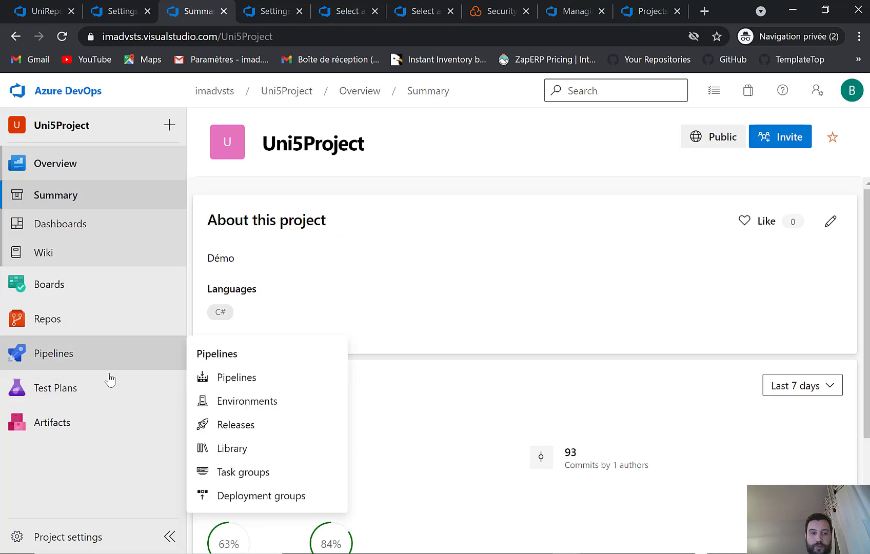
left_click(80, 536)
left_click(78, 538)
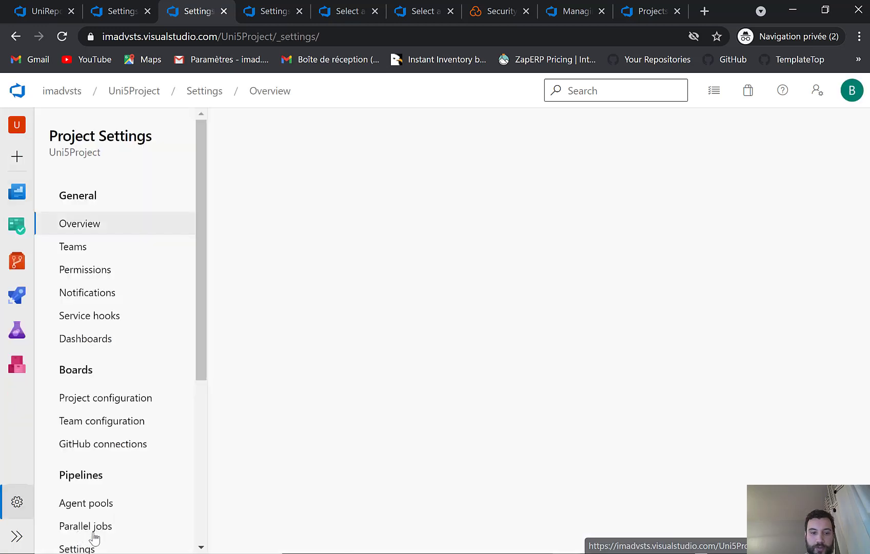
scroll(115, 343, "down", 1)
scroll(116, 343, "down", 3)
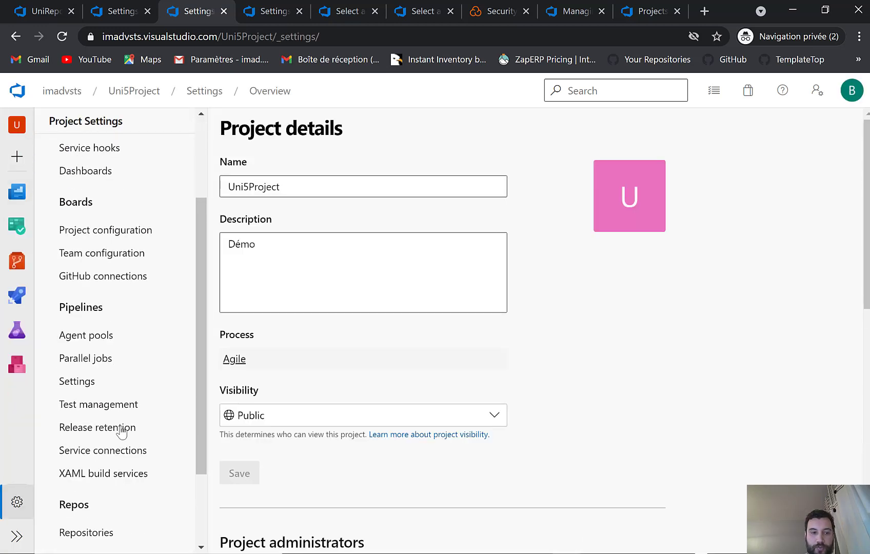
left_click(92, 452)
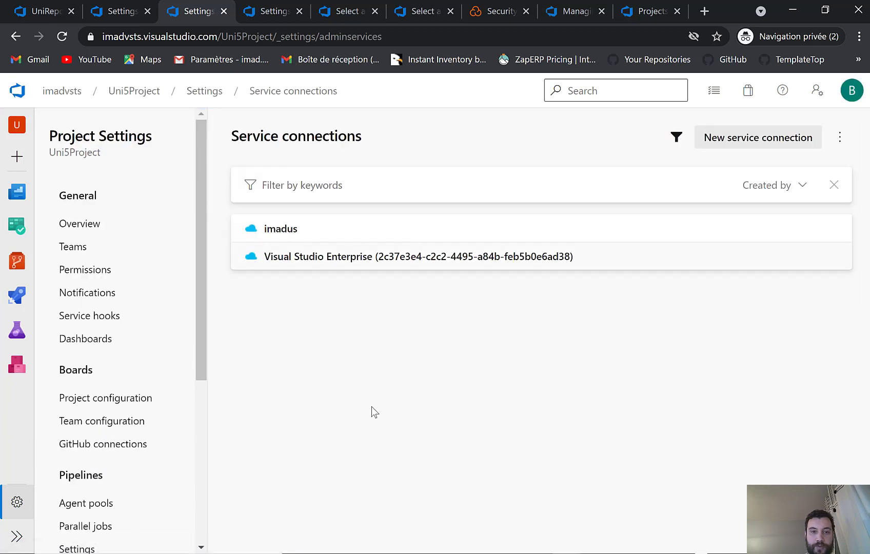
Start a new service connection of type SonarCloud and highlight its SonarCloud Token label.
left_click(756, 144)
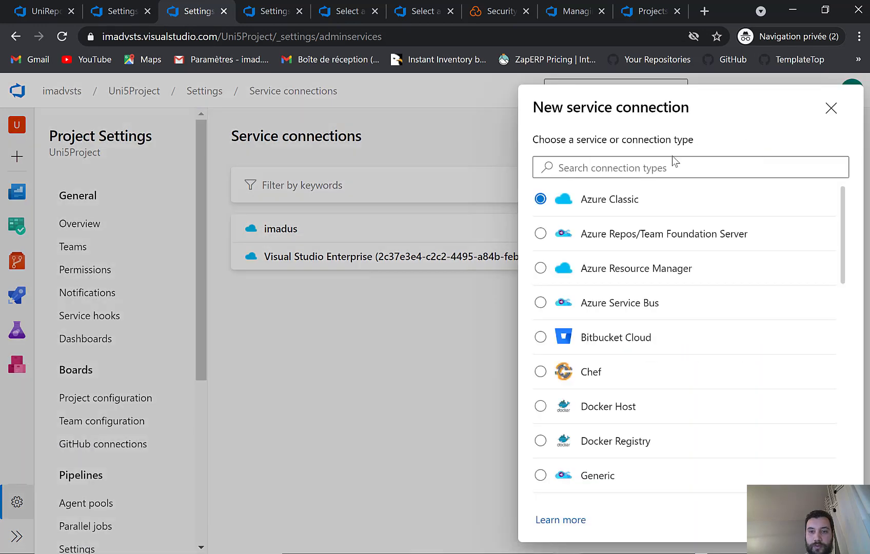
scroll(596, 354, "down", 3)
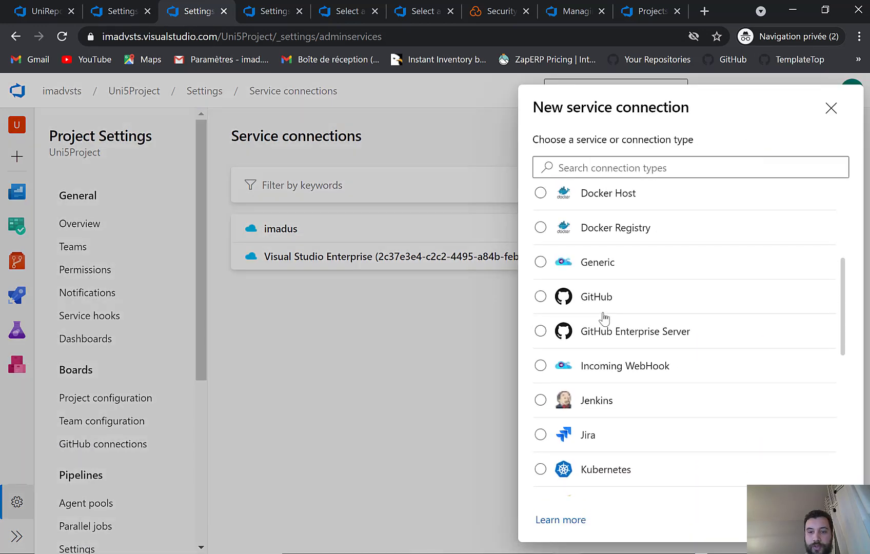
scroll(604, 318, "up", 1)
scroll(596, 295, "up", 1)
scroll(595, 297, "down", 6)
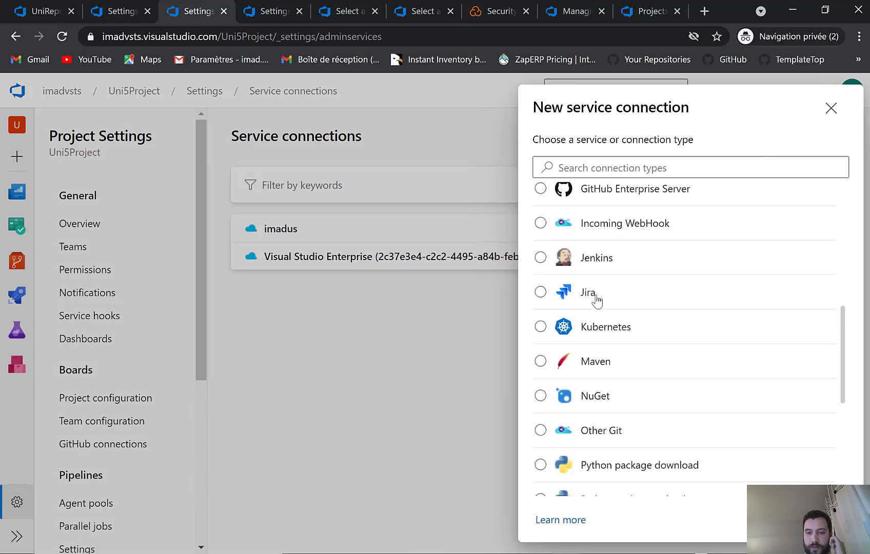
scroll(601, 284, "down", 4)
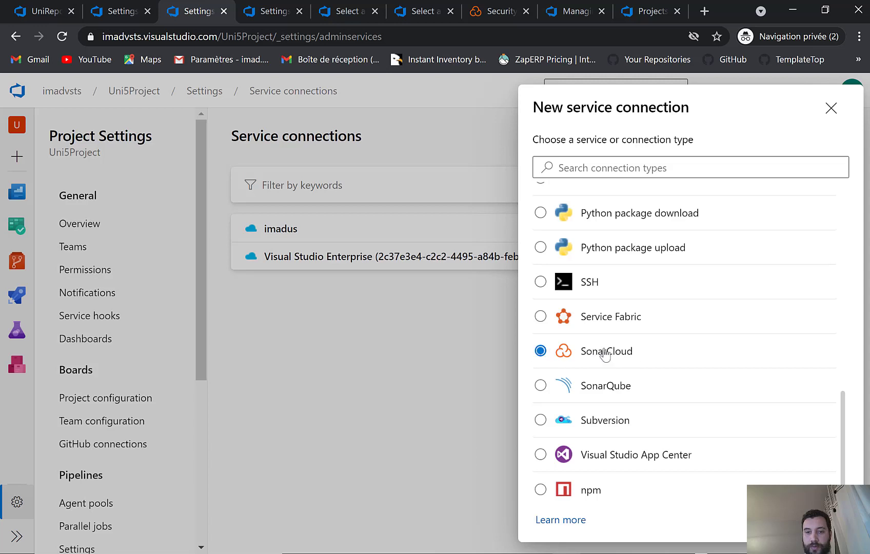
left_click(830, 518)
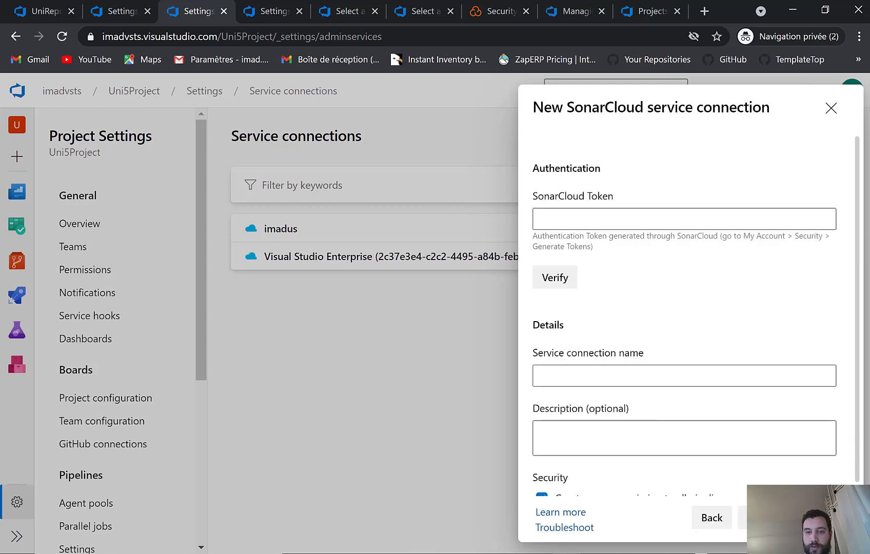
left_click_drag(563, 196, 623, 224)
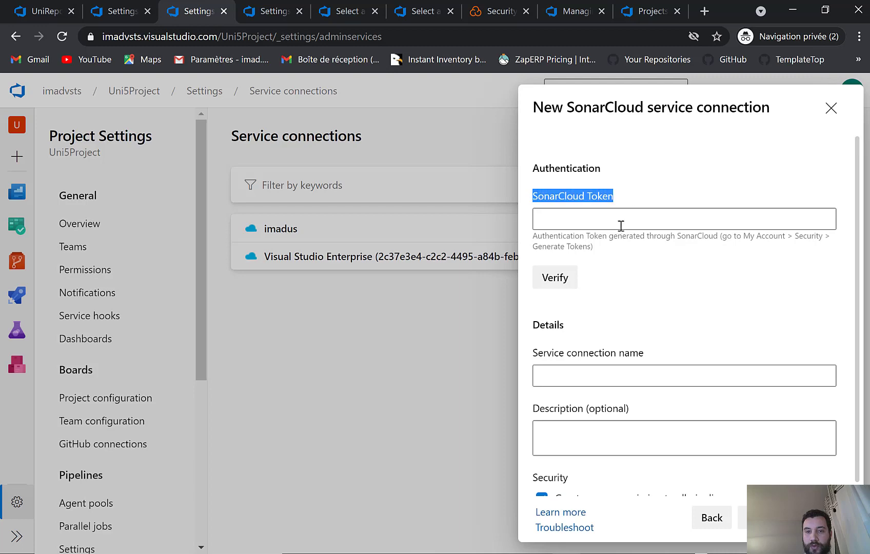
Switch to SonarCloud, generate a token named sonarToken, and copy it.
left_click(505, 14)
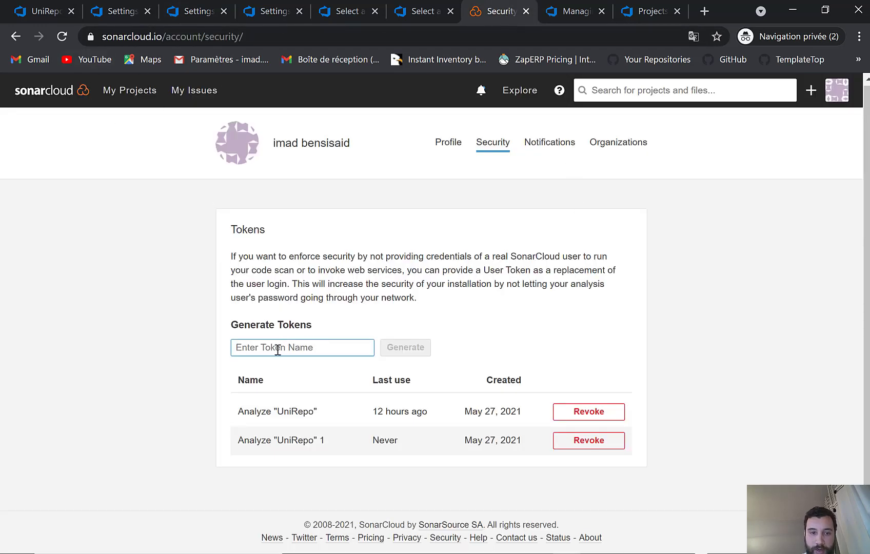
type("sonarToken")
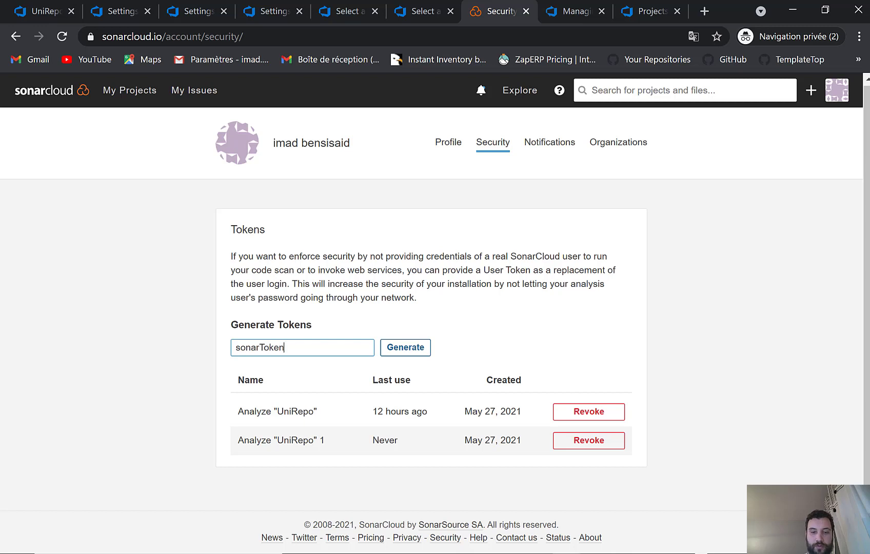
left_click(421, 349)
left_click(259, 428)
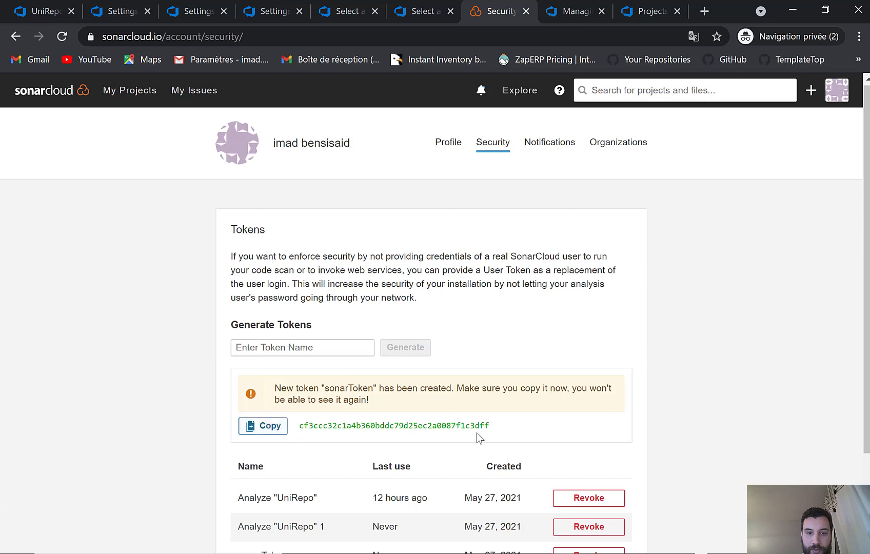
left_click(268, 432)
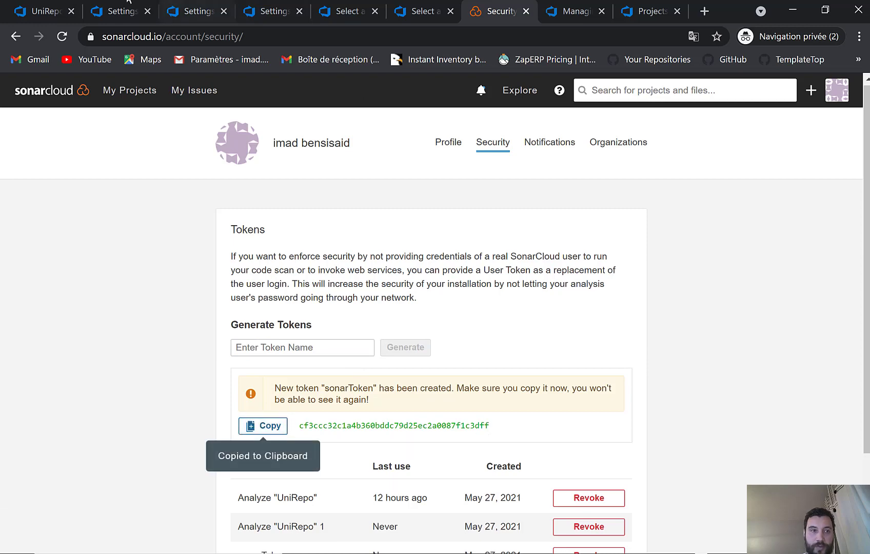
Return to the new service connection form in Azure DevOps and paste the copied token as the SonarCloud Token.
left_click(53, 13)
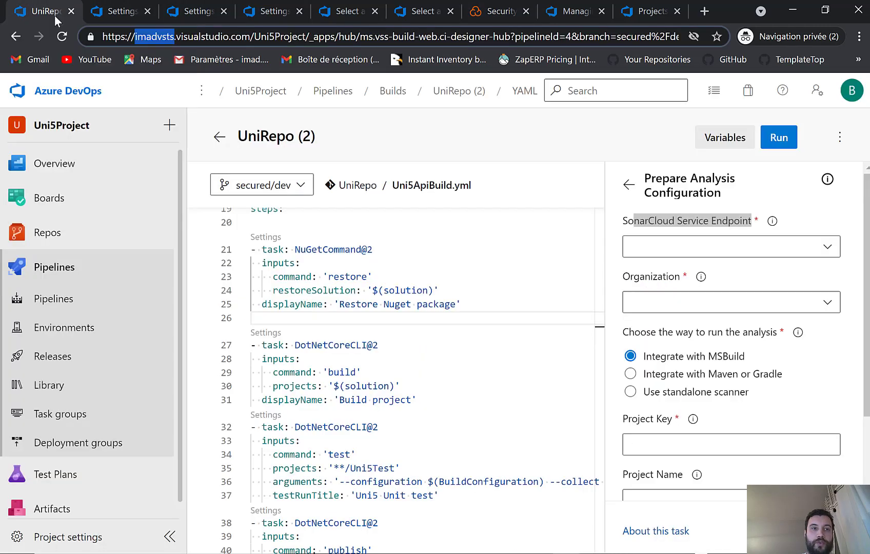
left_click(179, 12)
left_click(643, 216)
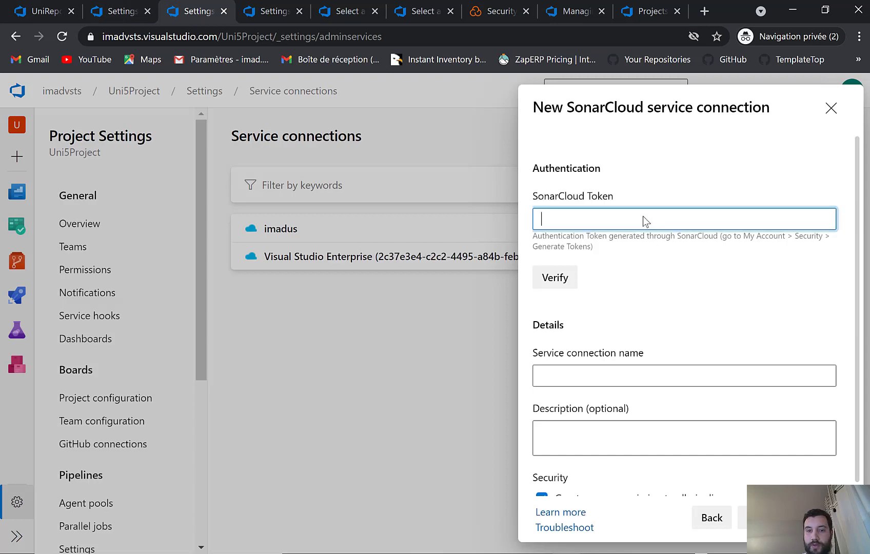
key("ctrl+v")
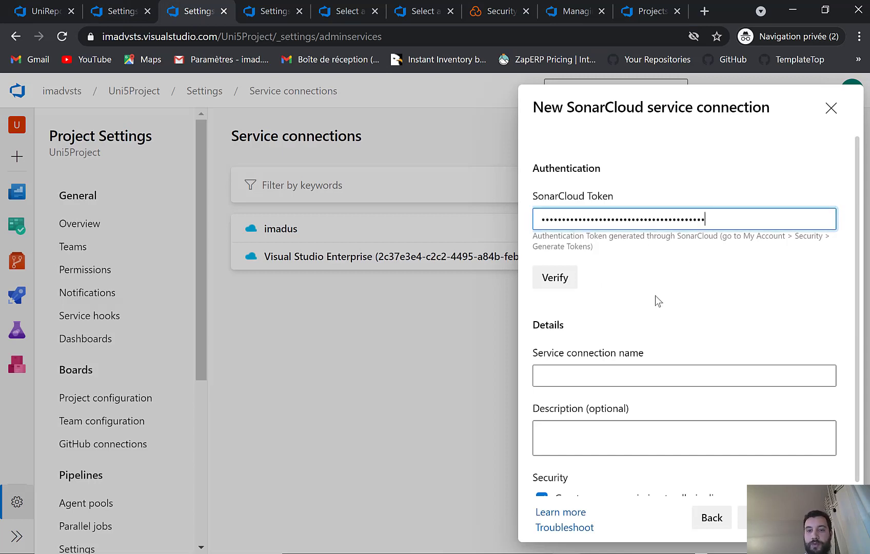
Verify the SonarCloud token, name the service connection SonarCould Service connection, and save it.
left_click(538, 279)
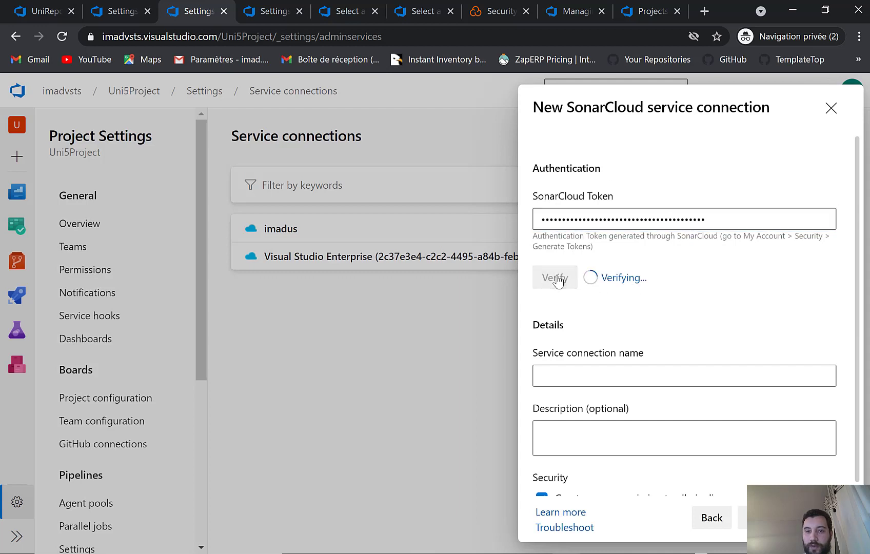
left_click(667, 380)
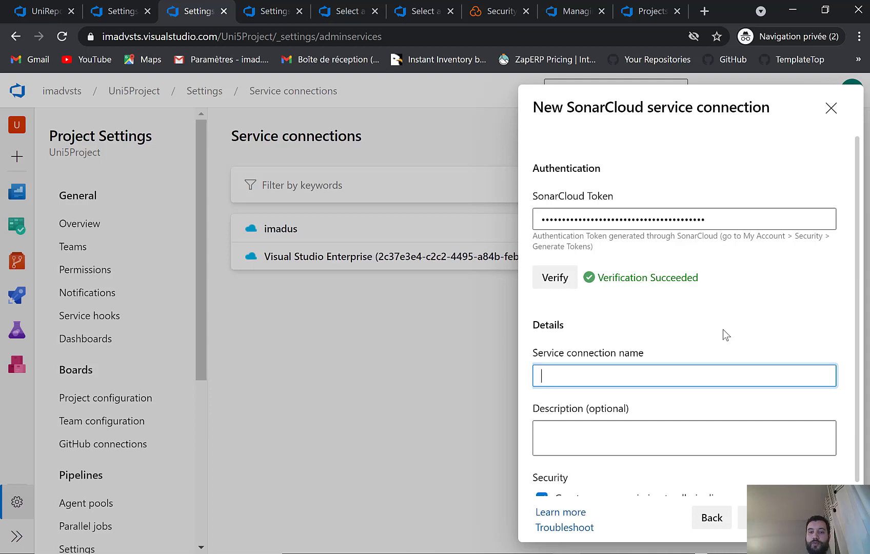
type("so")
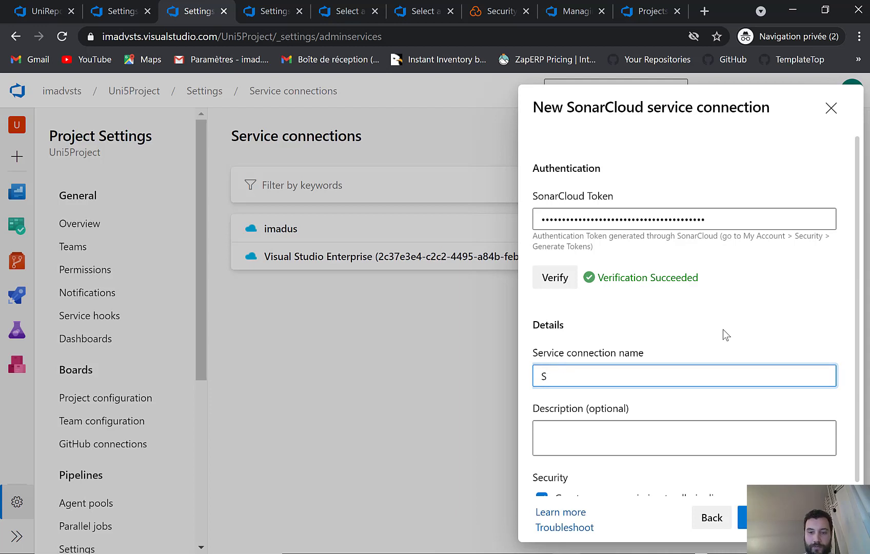
type("narCoul")
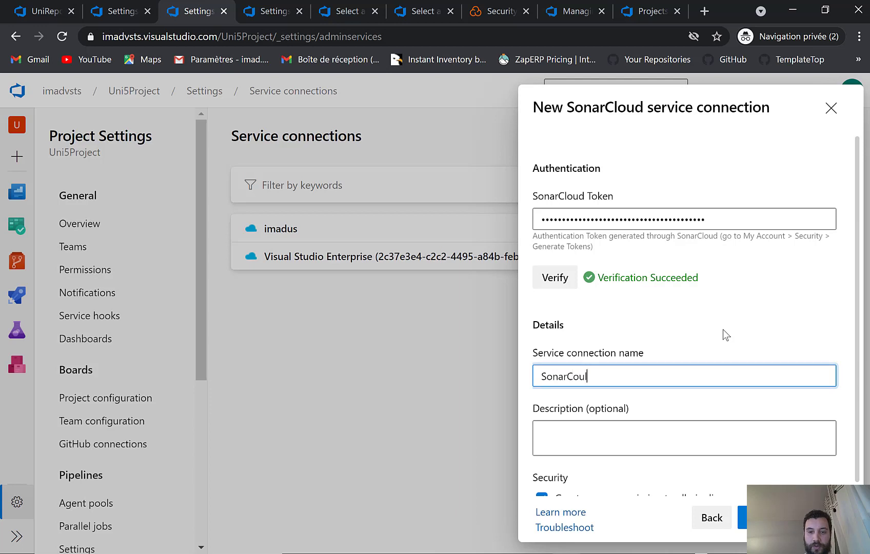
type("d Service connectin")
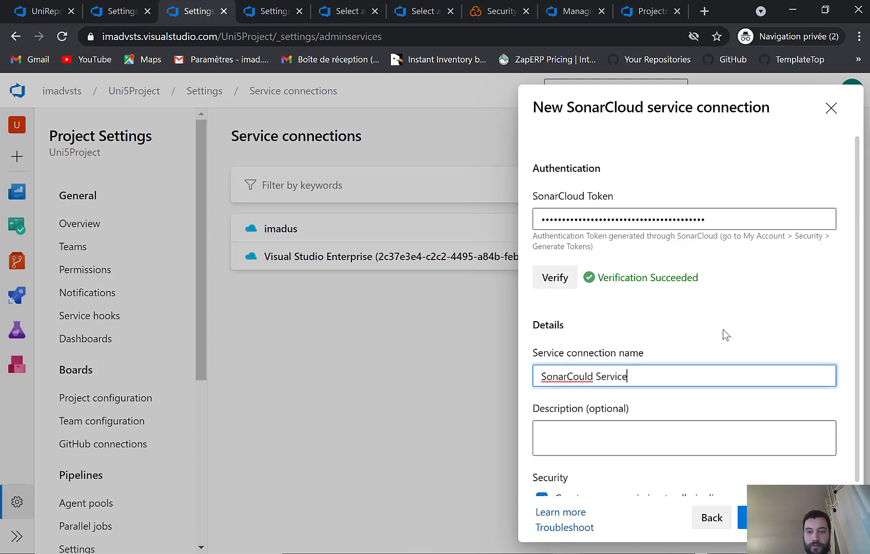
key("BackSpace")
key("BackSpace")
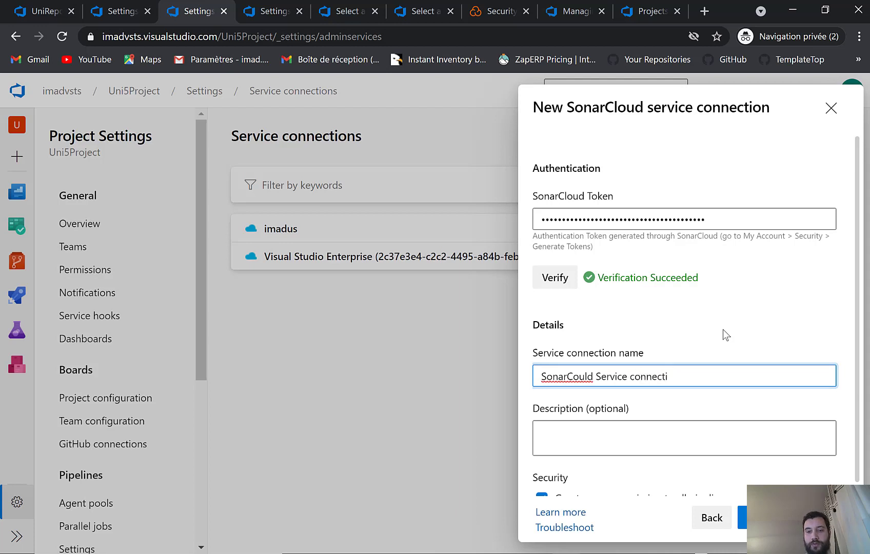
type("ion")
scroll(667, 401, "down", 1)
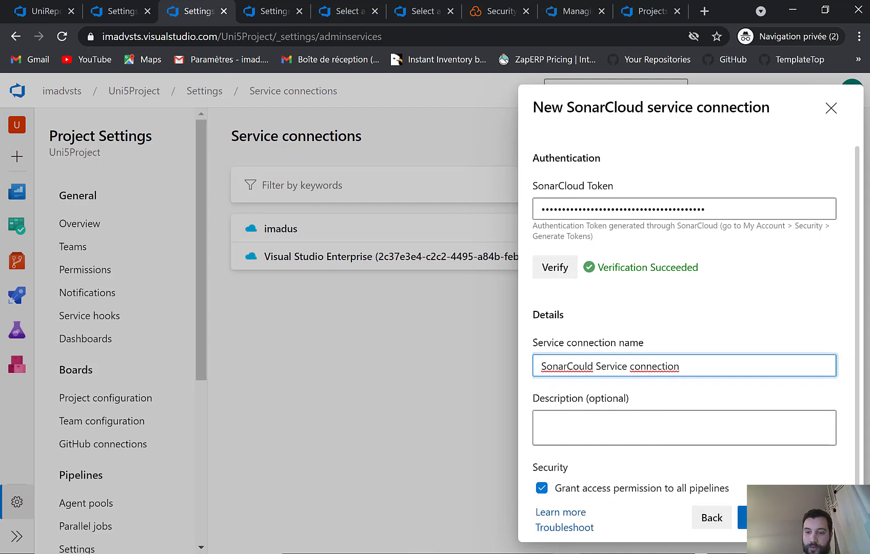
left_click(790, 517)
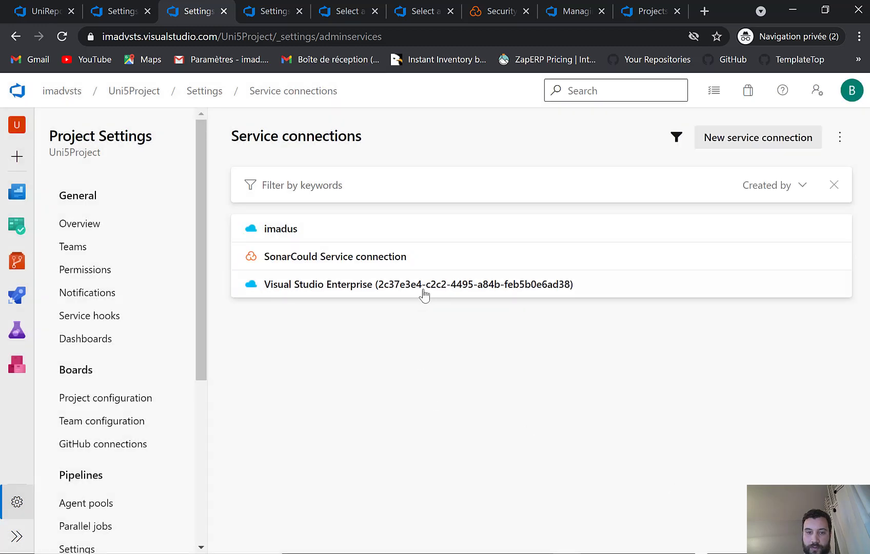
Switch to the UniRepo (2) pipeline editor, reload it, and place the cursor on empty line 26 after the NuGet restore task.
left_click(37, 14)
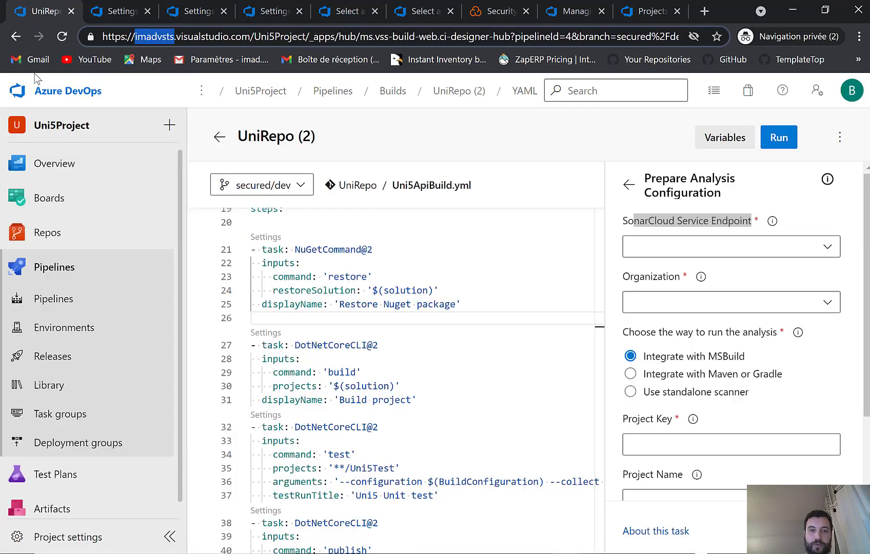
left_click(325, 39)
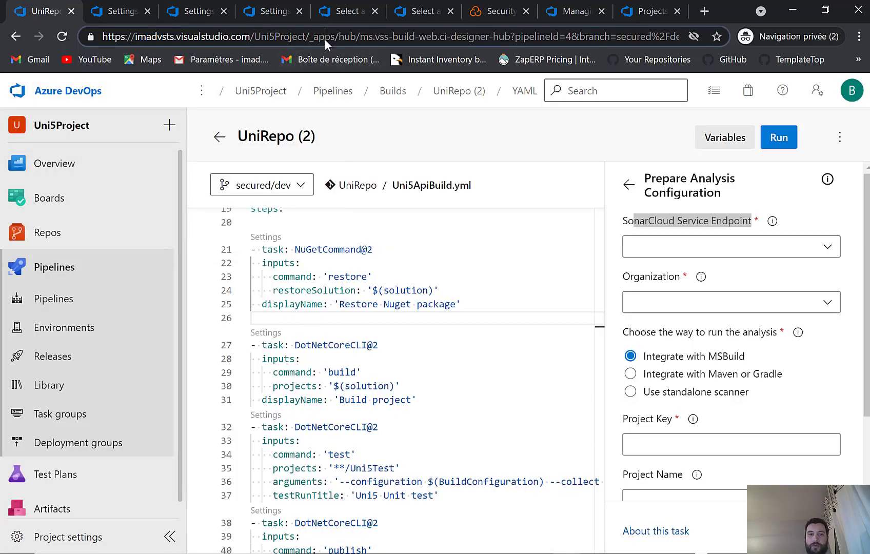
key("Return")
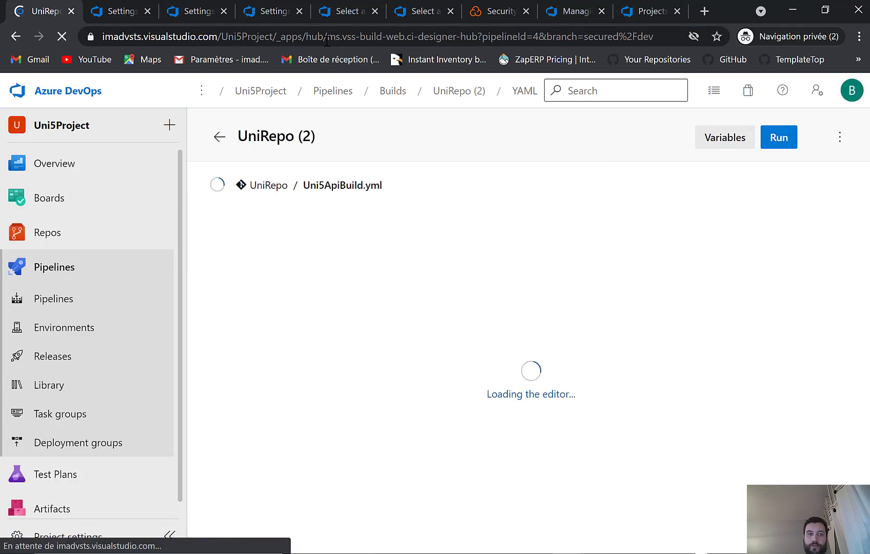
scroll(349, 342, "down", 5)
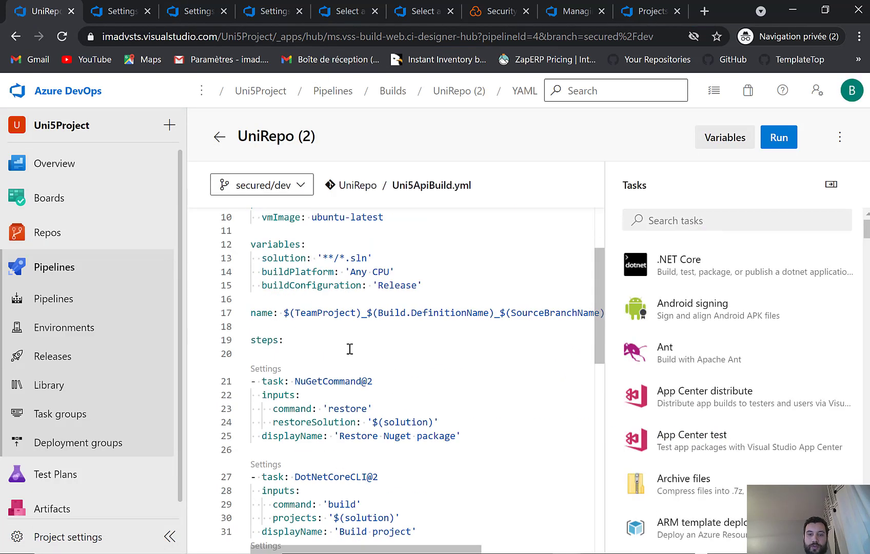
left_click(339, 366)
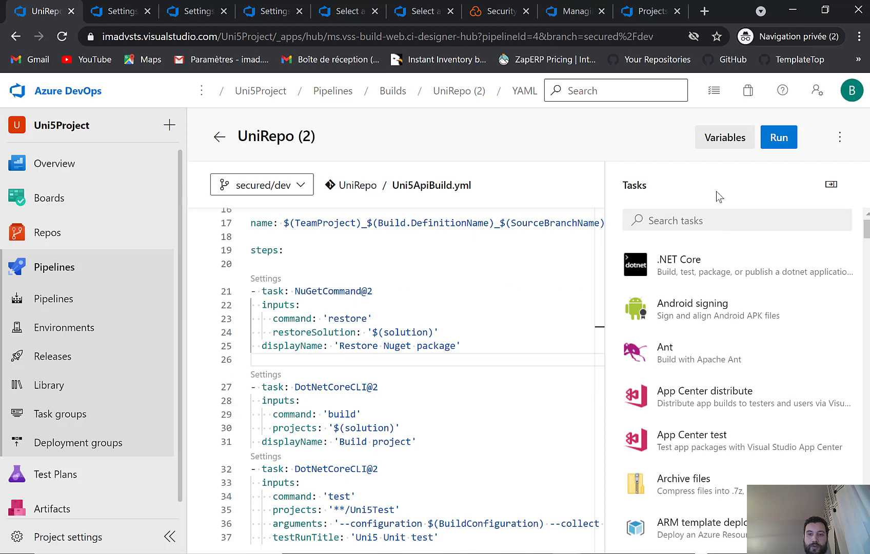
Search the tasks for sona and open the SonarCloud version of Prepare Analysis Configuration.
left_click(729, 215)
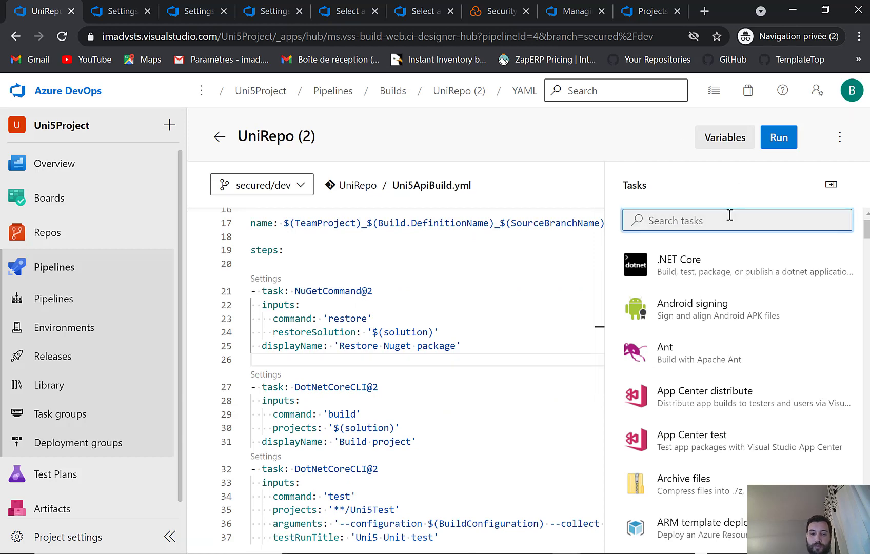
type("sona")
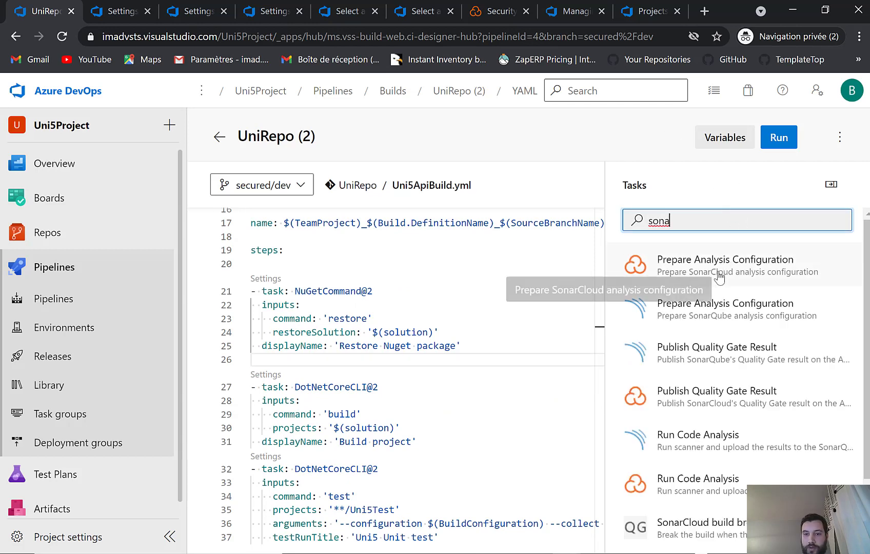
left_click(719, 275)
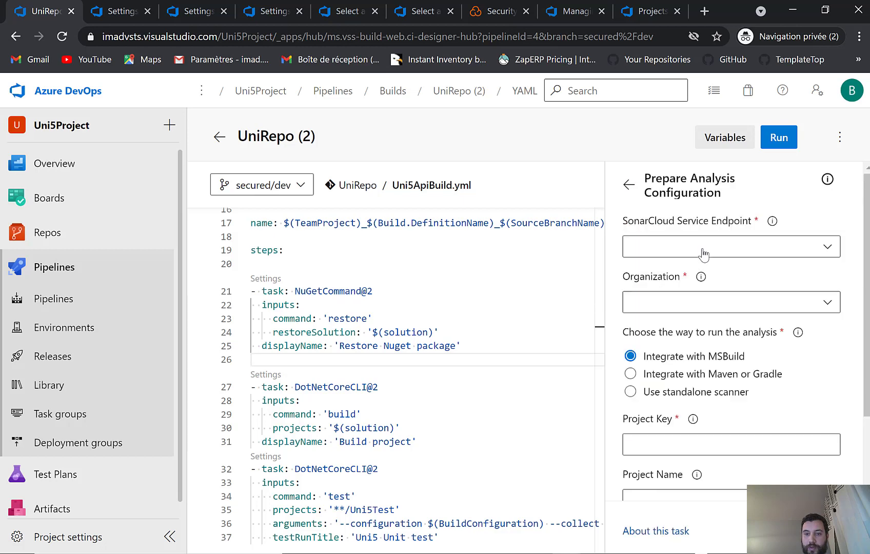
Set the task's SonarCloud Service Endpoint to SonarCould Service connection and the Organization to imadvsts, and place the cursor in Project Key.
left_click(772, 251)
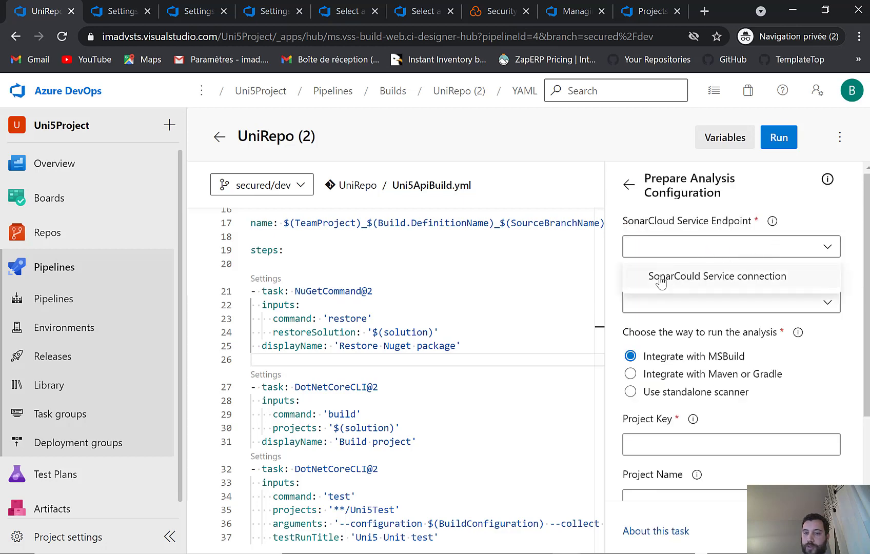
left_click(750, 277)
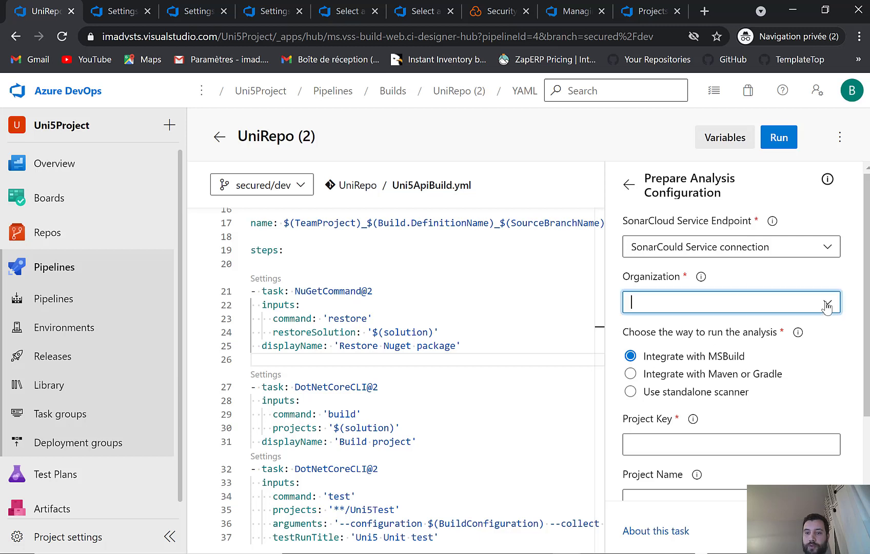
left_click(827, 306)
left_click(718, 334)
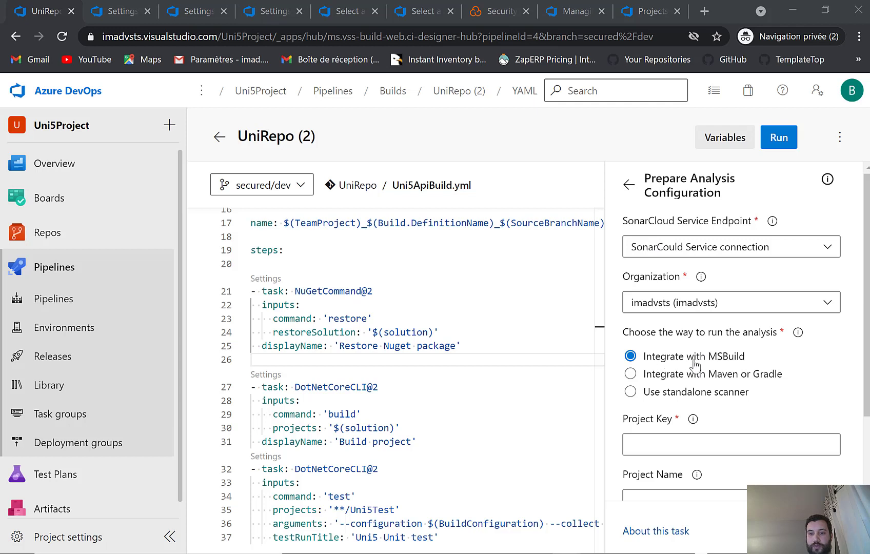
scroll(699, 346, "down", 2)
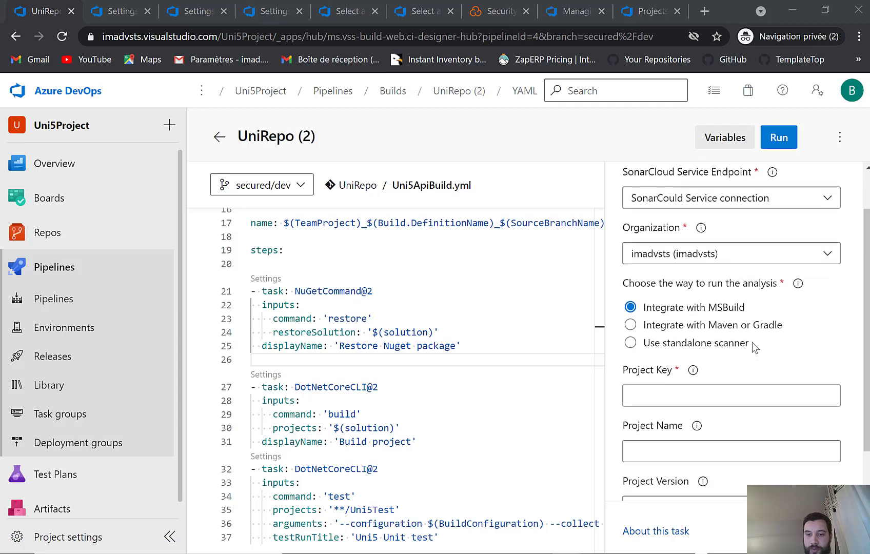
left_click(723, 379)
key("alt+Tab")
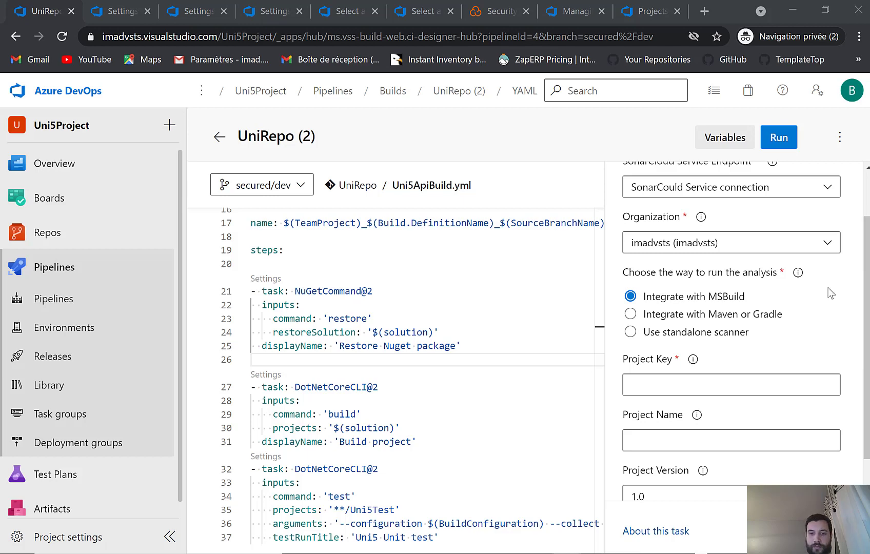
left_click(686, 386)
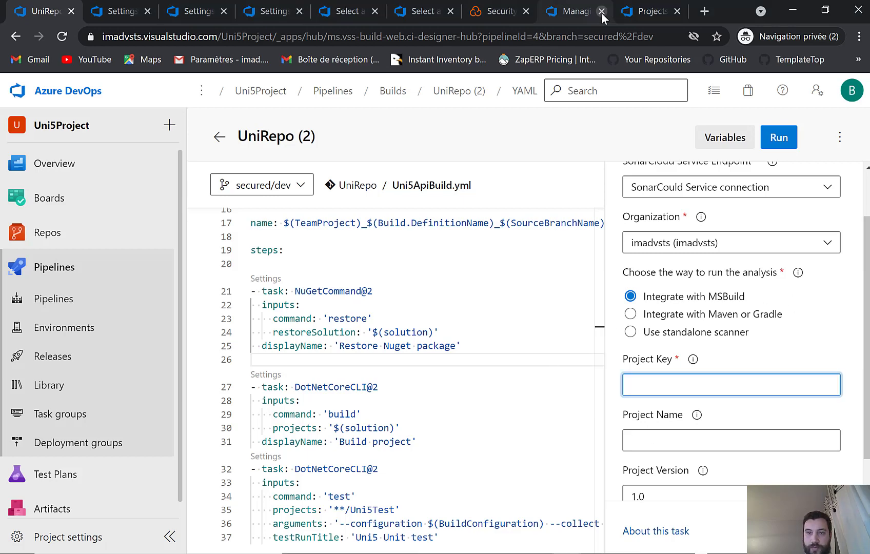
Switch to SonarCloud and start analyzing a new project from My Projects.
left_click(497, 11)
scroll(659, 371, "down", 2)
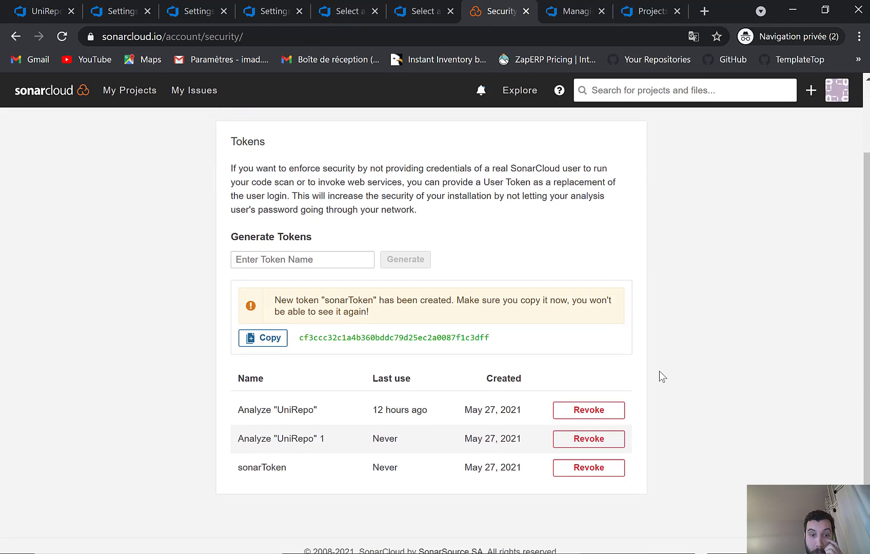
scroll(590, 318, "up", 3)
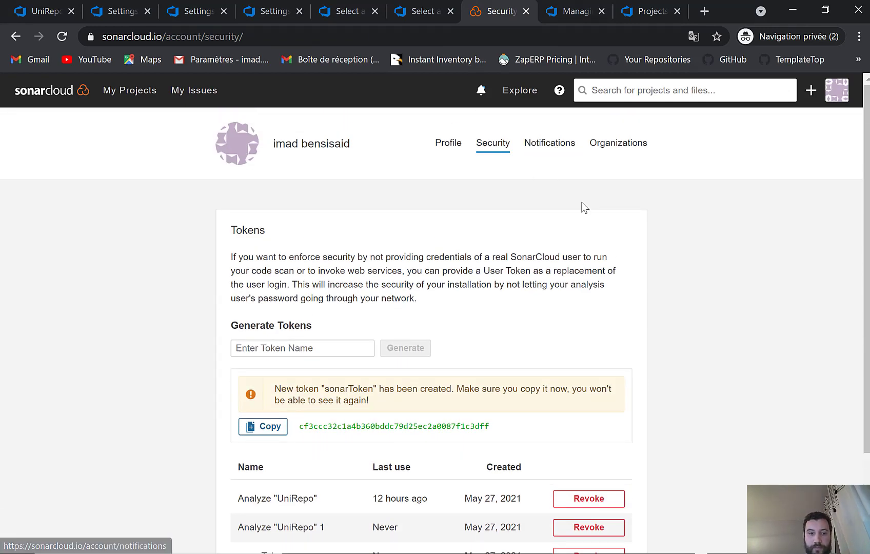
left_click(811, 99)
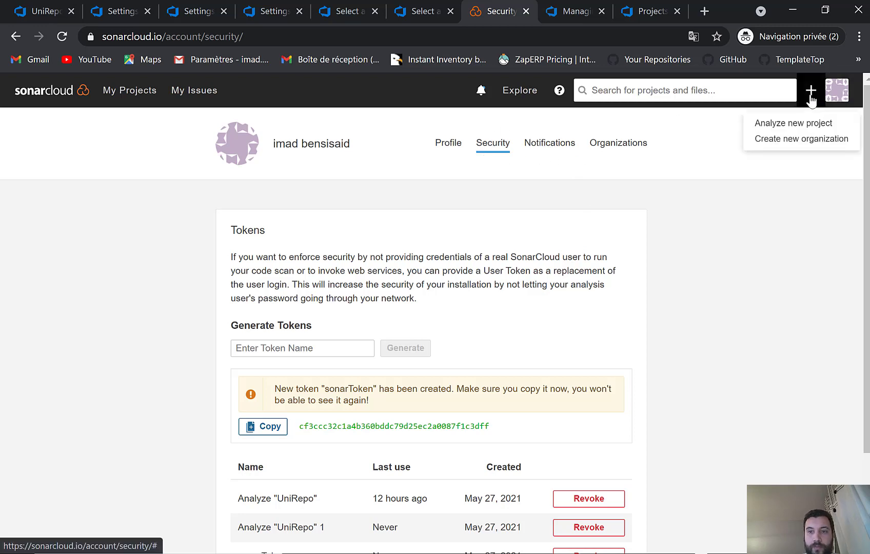
left_click(130, 95)
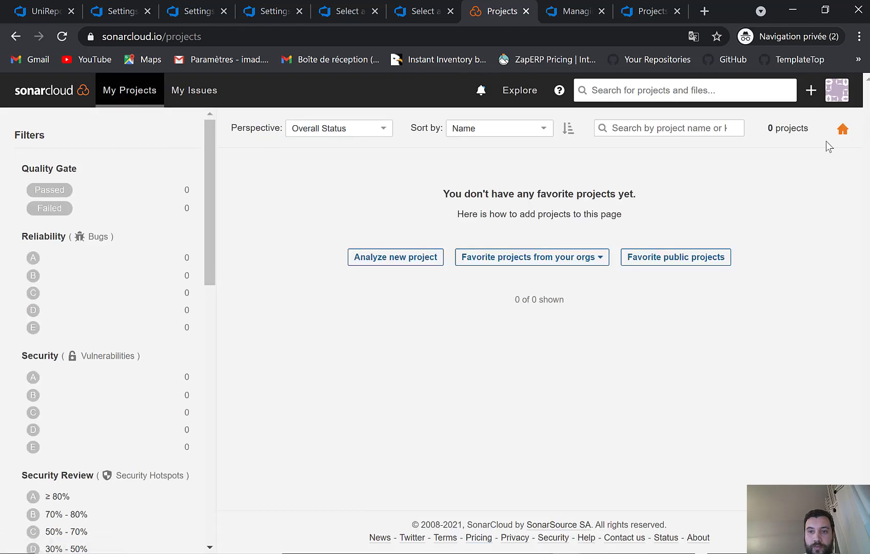
left_click(416, 259)
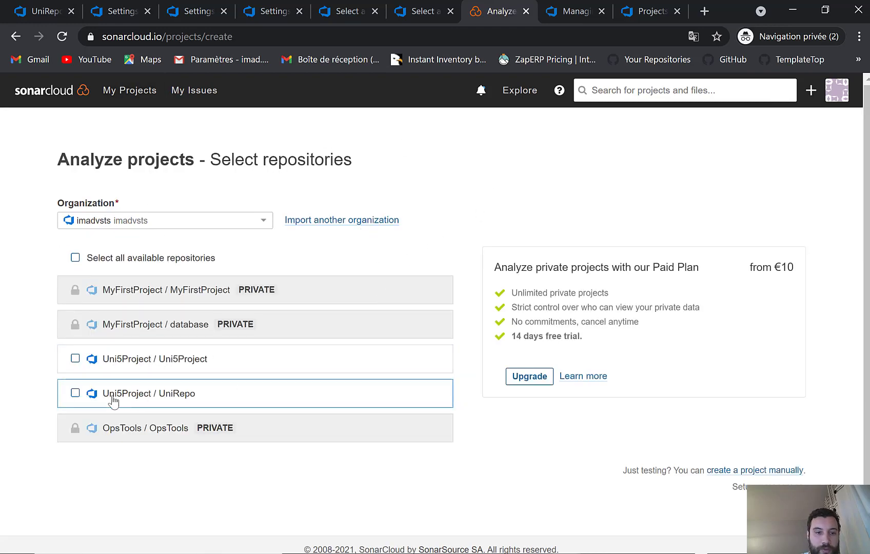
left_click(140, 92)
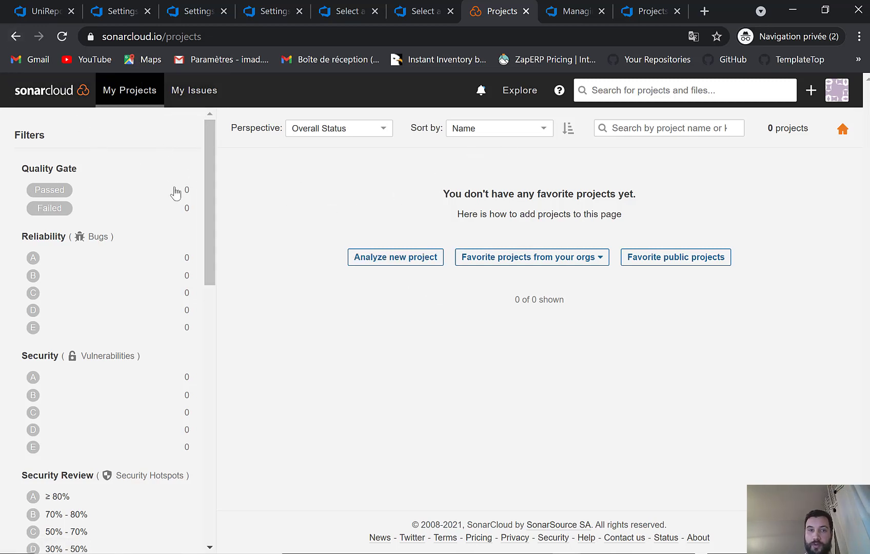
left_click(381, 264)
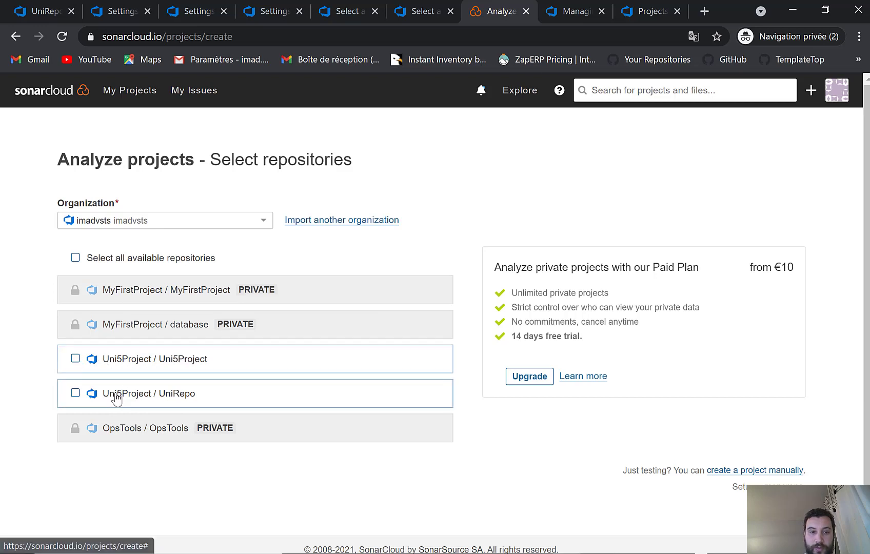
Select the Uni5Project / UniRepo repository and set it up as a SonarCloud project.
left_click(76, 394)
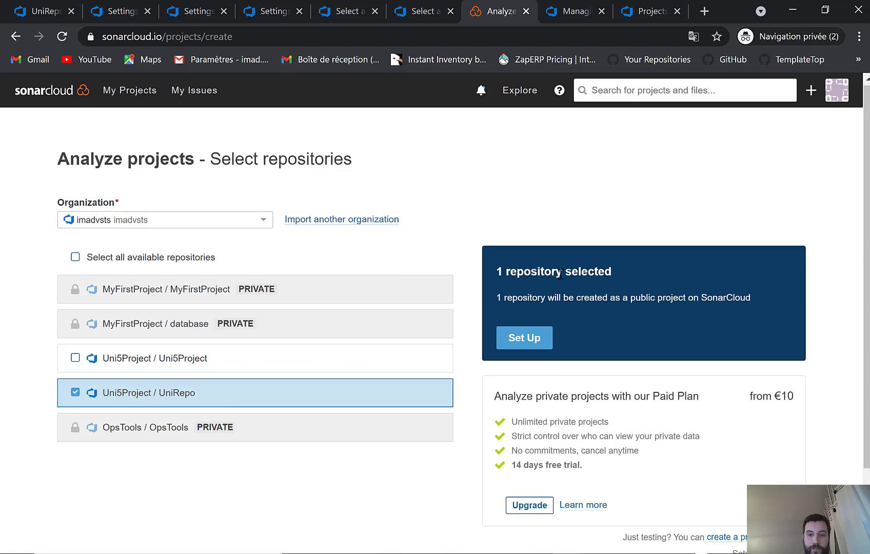
scroll(433, 373, "down", 3)
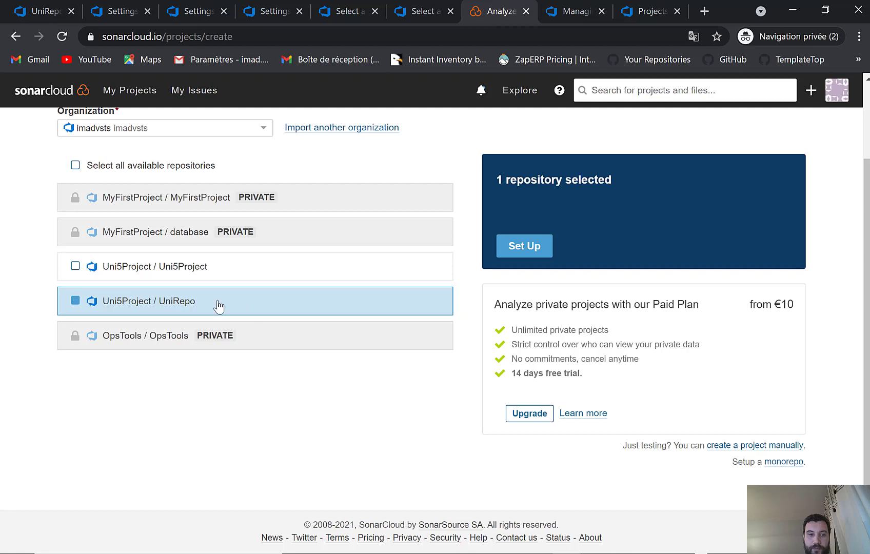
left_click(220, 305)
left_click(124, 374)
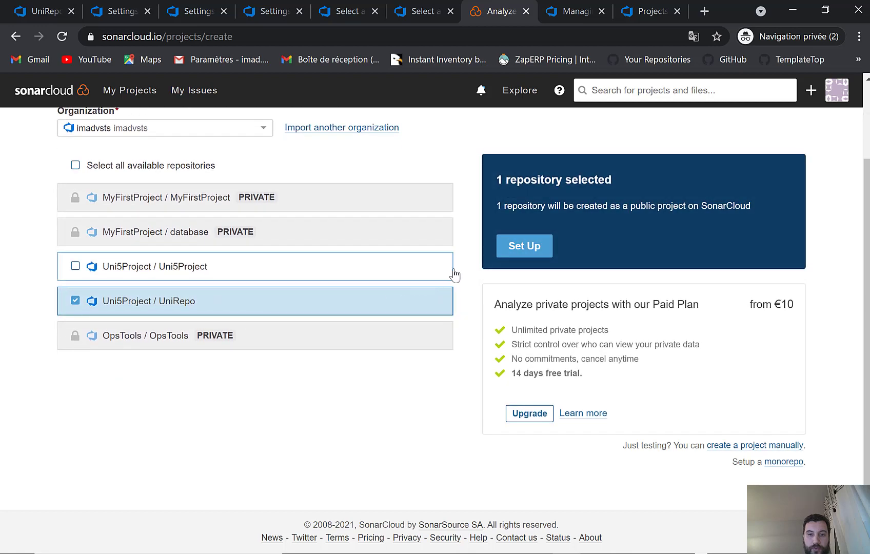
left_click(508, 245)
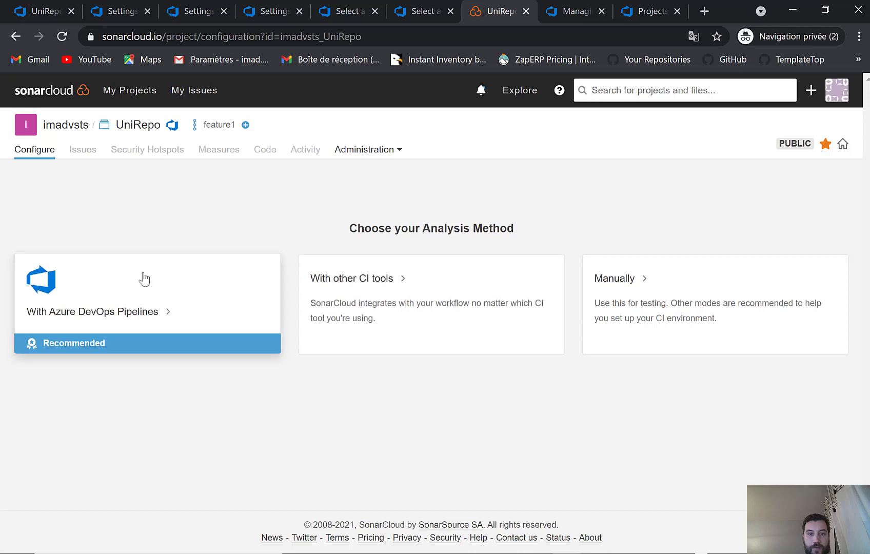
Choose With Azure DevOps Pipelines as the analysis method for UniRepo and review the extension installation instructions.
left_click(79, 314)
scroll(225, 243, "down", 3)
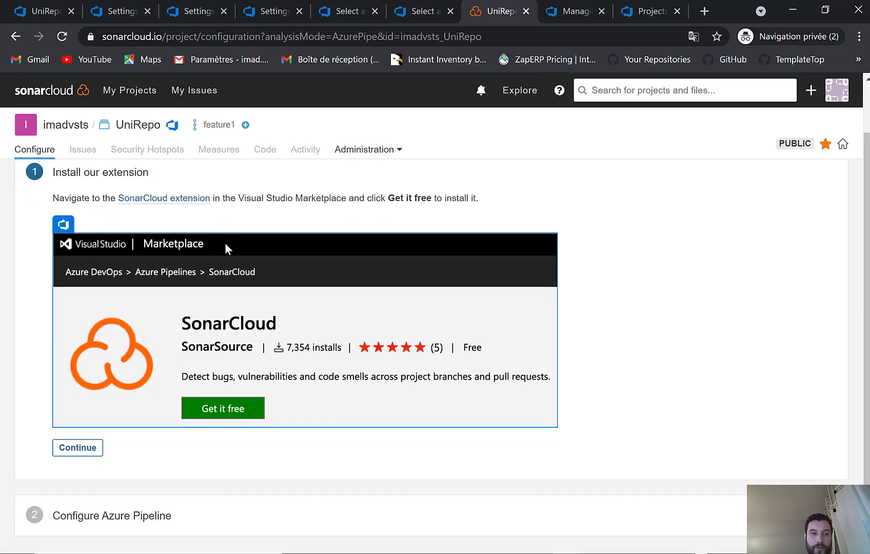
scroll(71, 238, "up", 3)
scroll(248, 407, "down", 2)
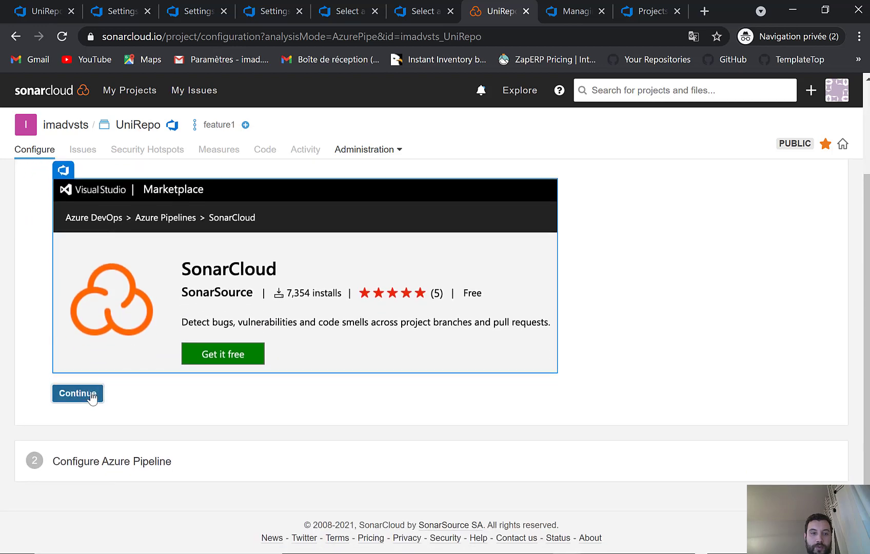
Continue to configuring the Azure Pipeline, choose .NET as the build option, and review the Prepare Analysis Configuration instructions.
left_click(93, 396)
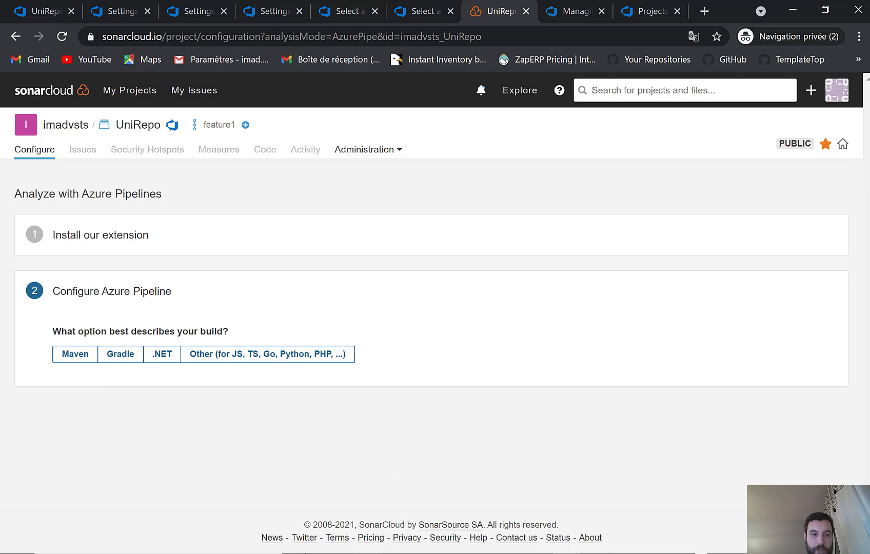
left_click(160, 359)
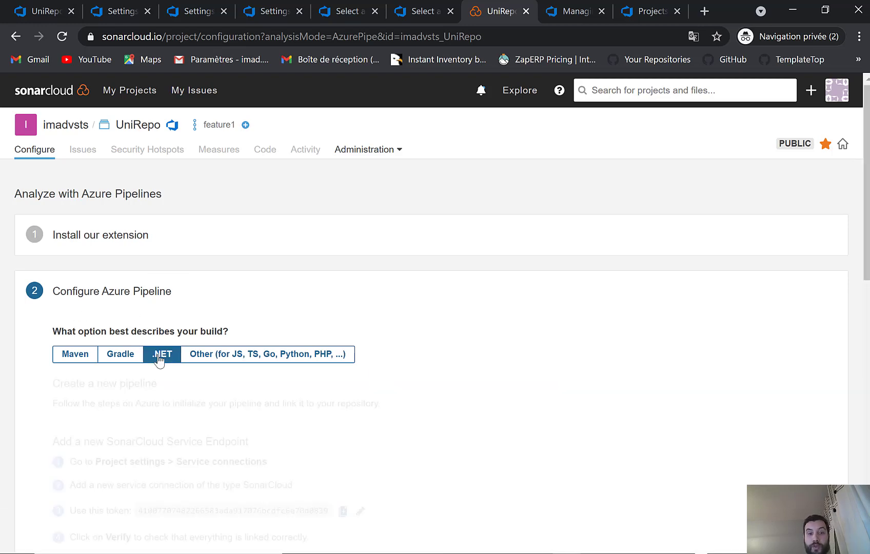
scroll(277, 330, "down", 3)
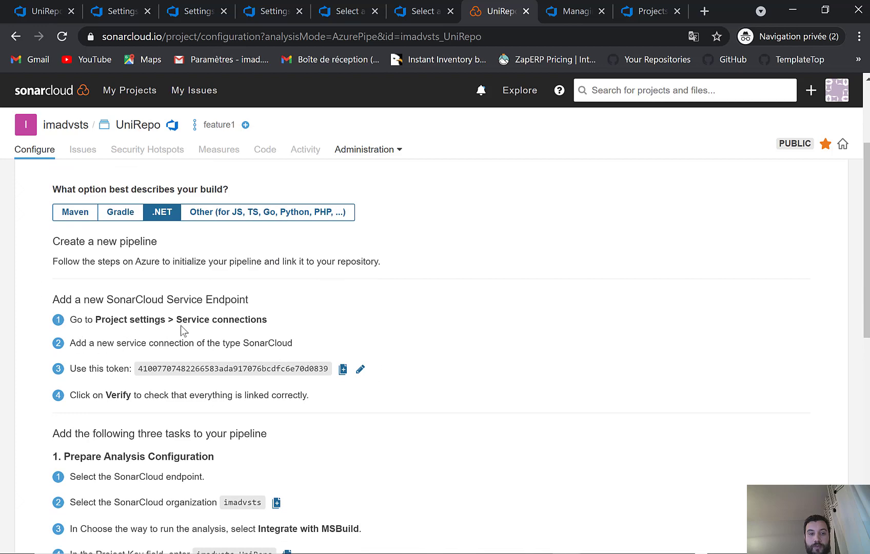
scroll(295, 339, "down", 1)
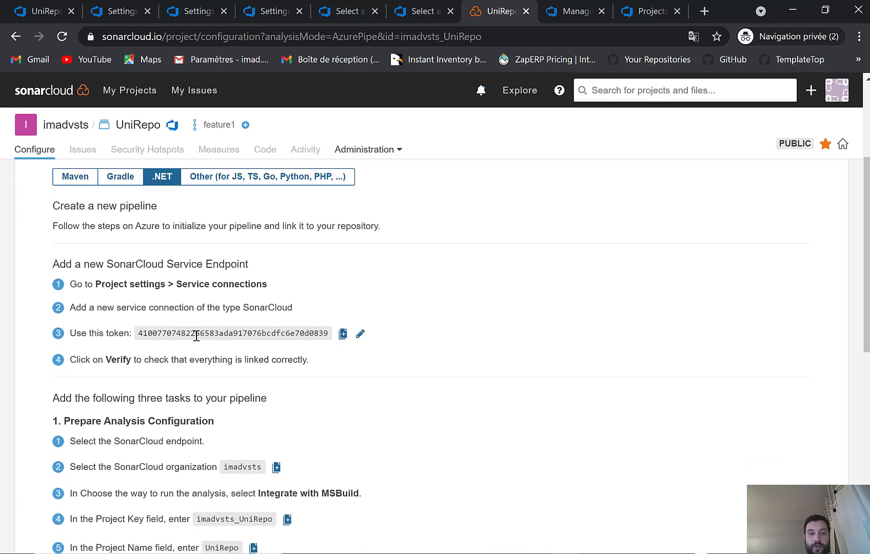
scroll(202, 312, "down", 3)
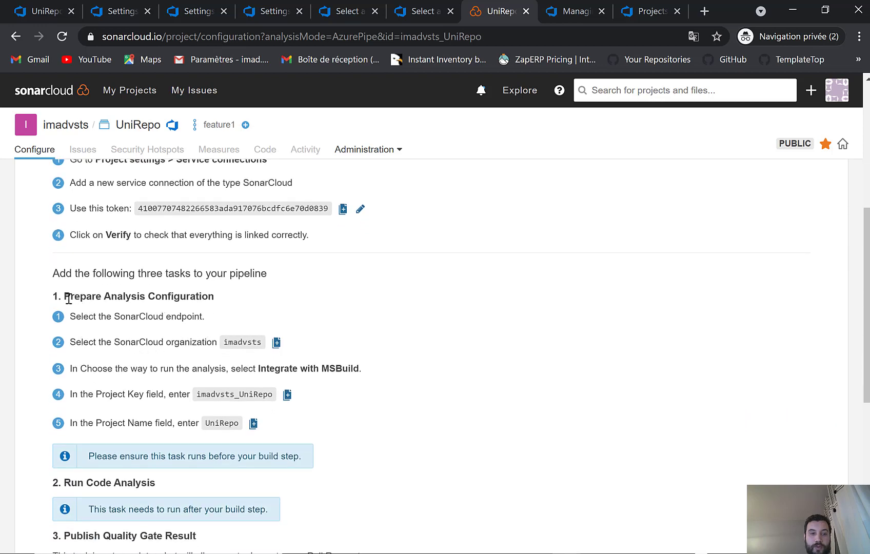
left_click_drag(66, 299, 206, 300)
left_click_drag(66, 347, 249, 348)
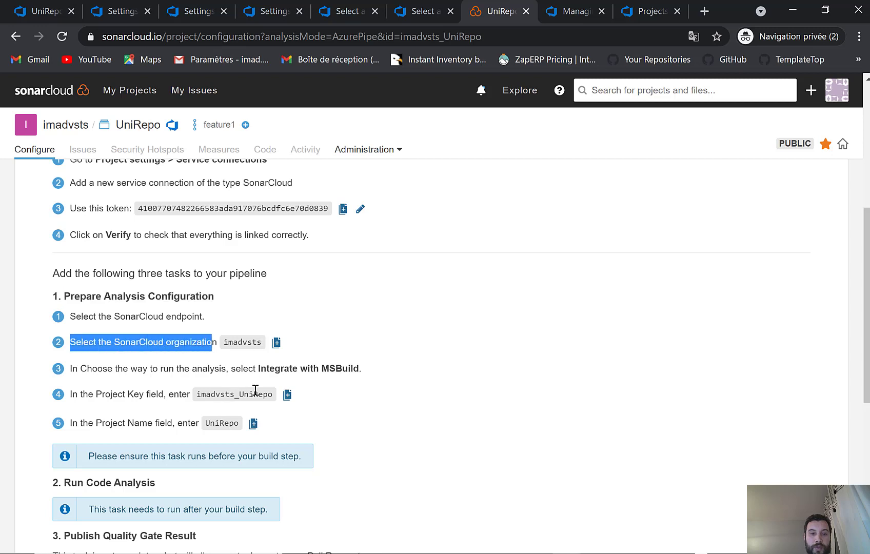
left_click(77, 369)
left_click_drag(90, 371, 366, 372)
left_click(255, 369)
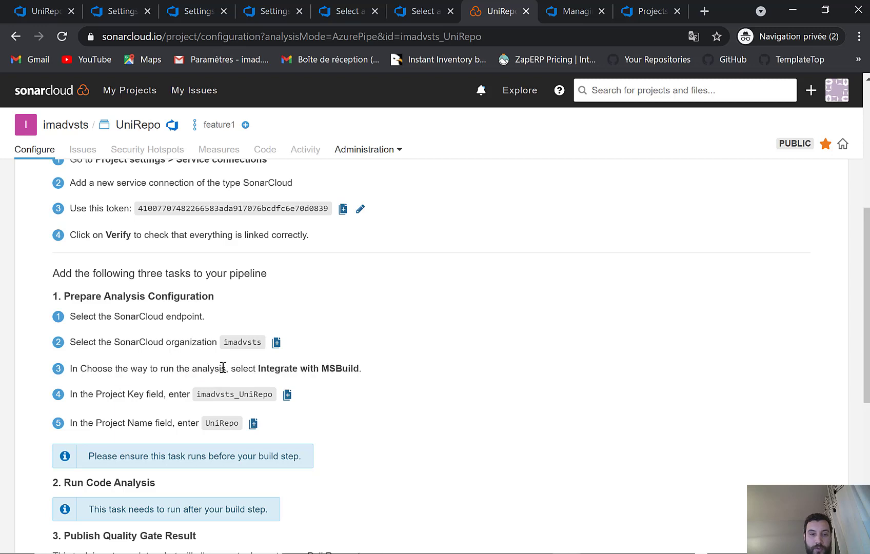
left_click_drag(223, 368, 393, 372)
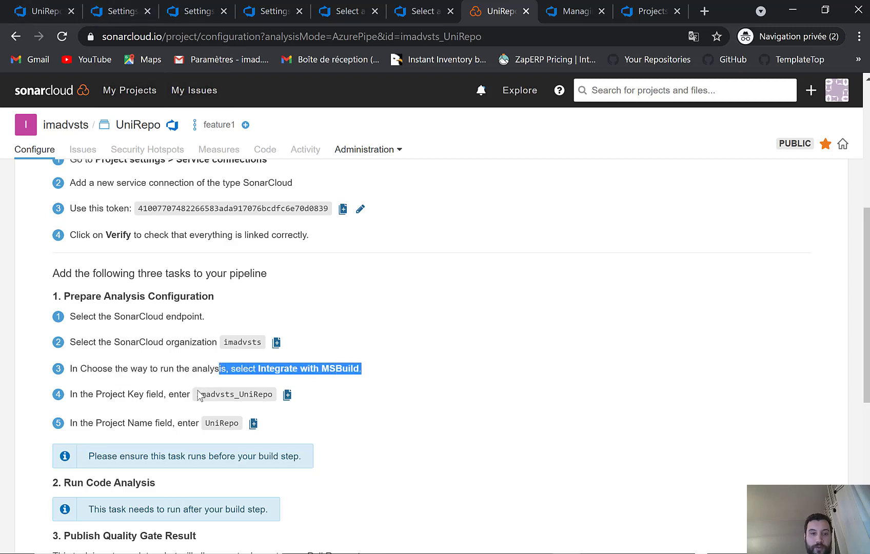
Copy the project key imadvsts_UniRepo from SonarCloud and enter it as the task's Project Key in the Azure DevOps UniRepo (2) pipeline.
left_click(287, 394)
left_click(193, 12)
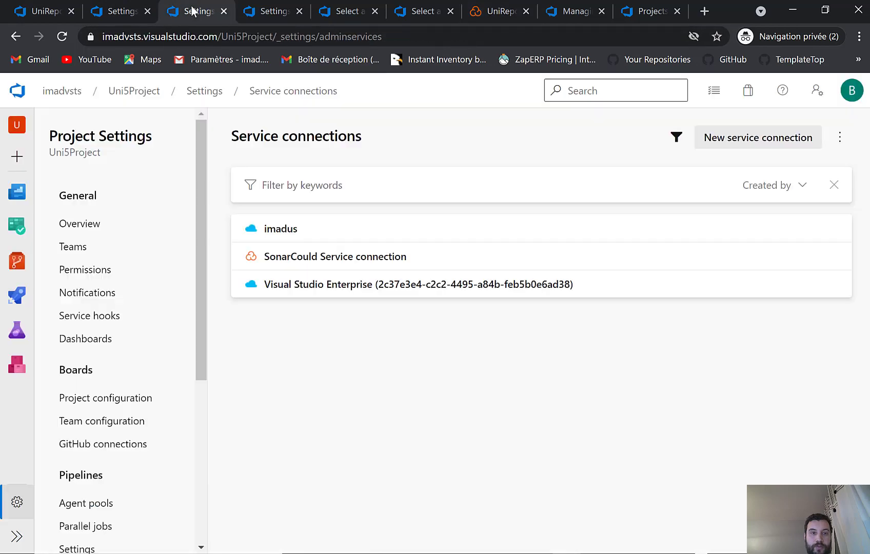
left_click(270, 10)
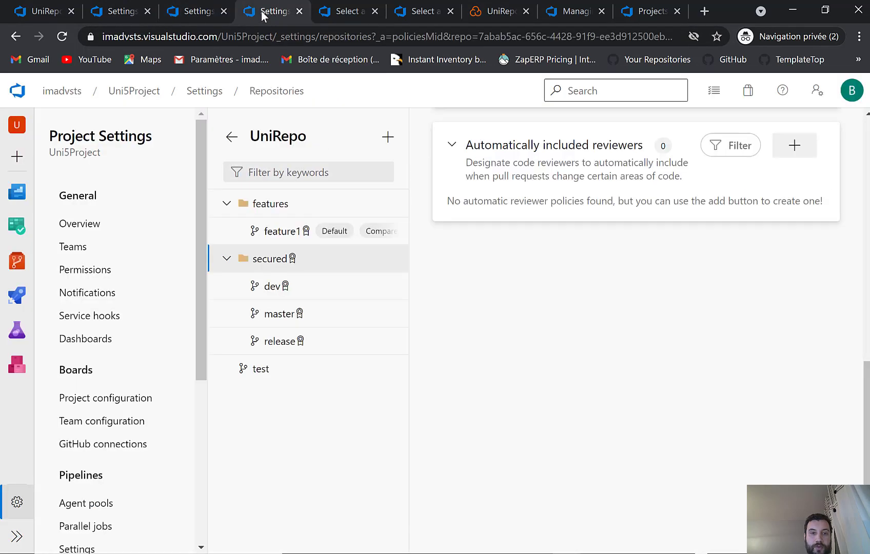
left_click(127, 15)
left_click(180, 16)
left_click(43, 12)
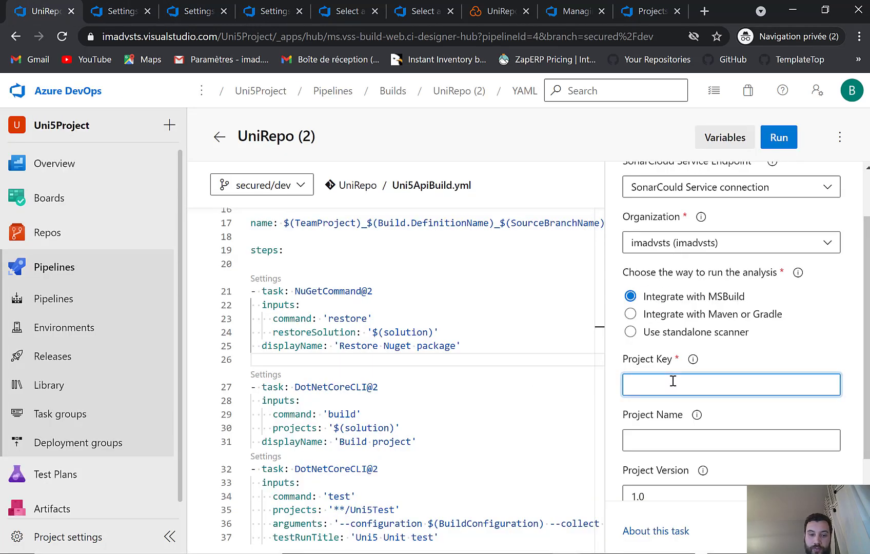
key("ctrl+v")
left_click(761, 355)
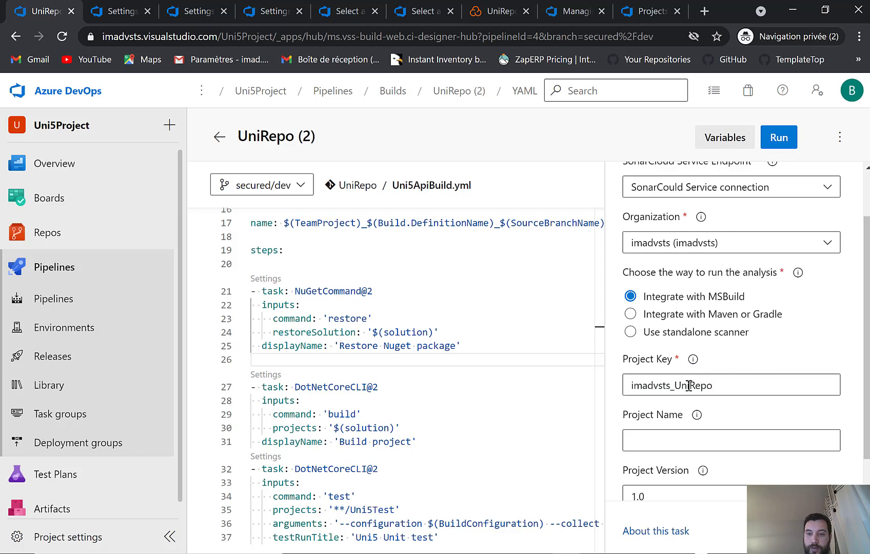
Copy the project name UniRepo from the SonarCloud instructions and enter it as the task's Project Name in Azure DevOps.
left_click(498, 15)
scroll(143, 314, "down", 1)
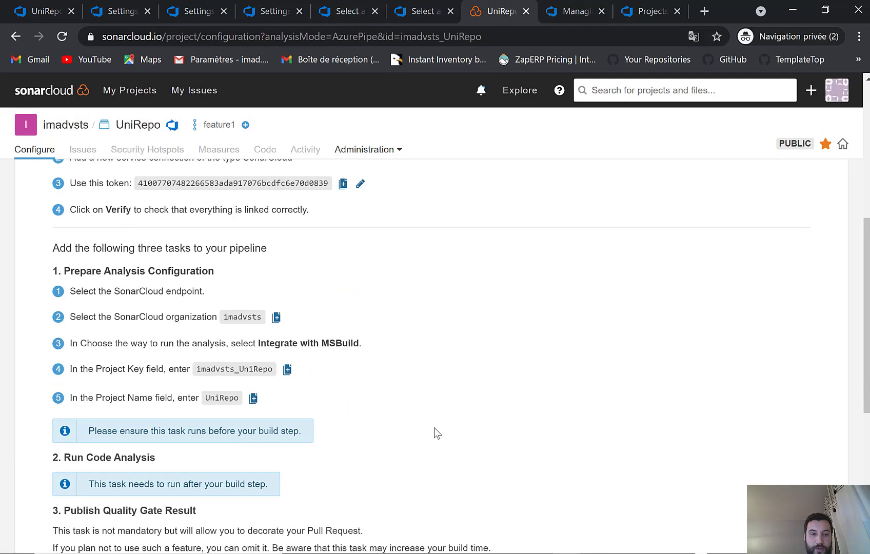
left_click_drag(67, 403, 205, 408)
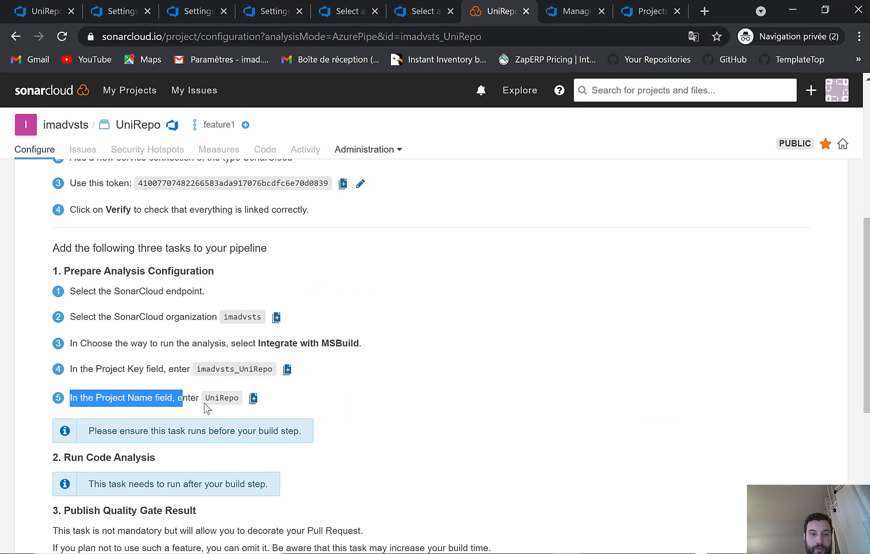
double_click(212, 400)
left_click(253, 399)
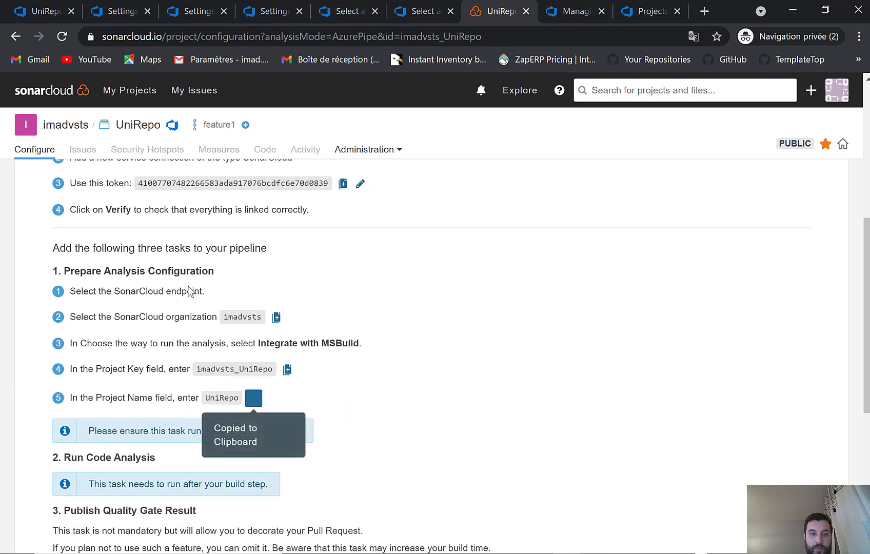
left_click(41, 12)
left_click(661, 437)
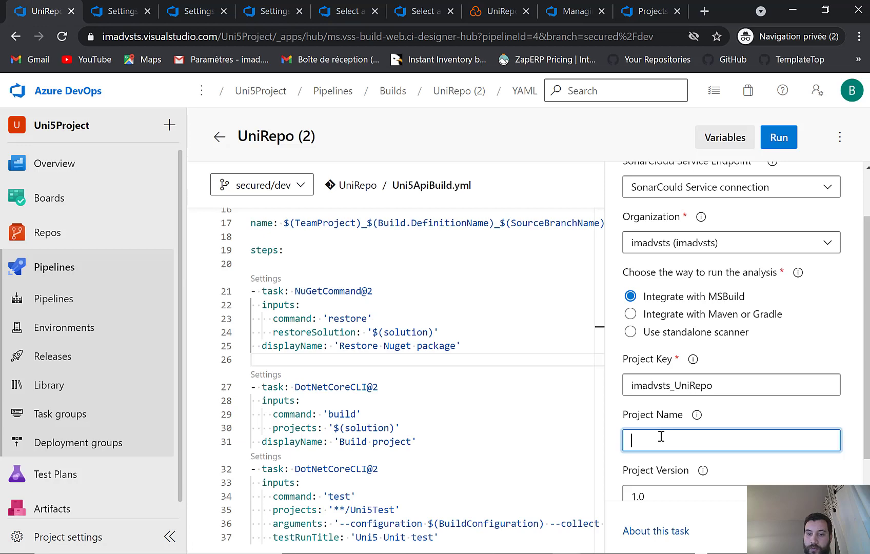
key("ctrl+v")
scroll(719, 384, "down", 1)
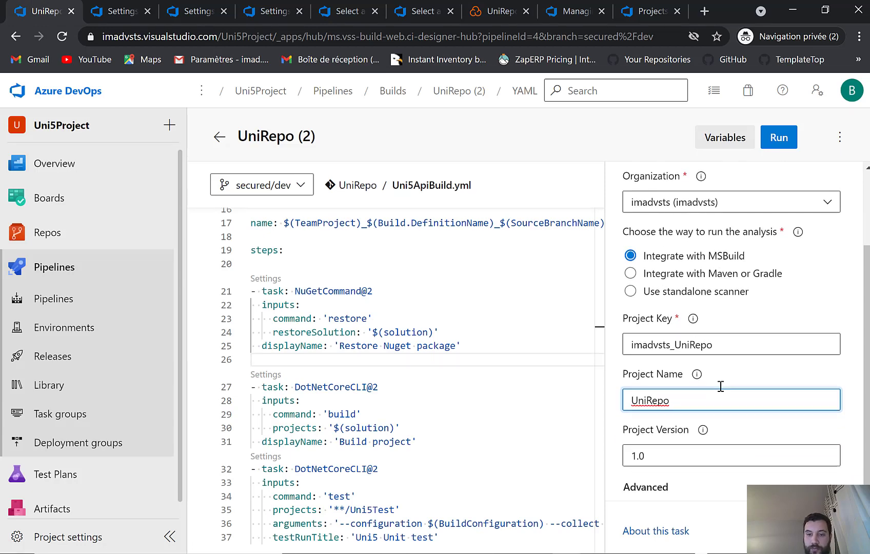
Check SonarCloud's task placement instructions, then add the configured Prepare Analysis Configuration task before the build task in Uni5ApiBuild.yml.
left_click(492, 13)
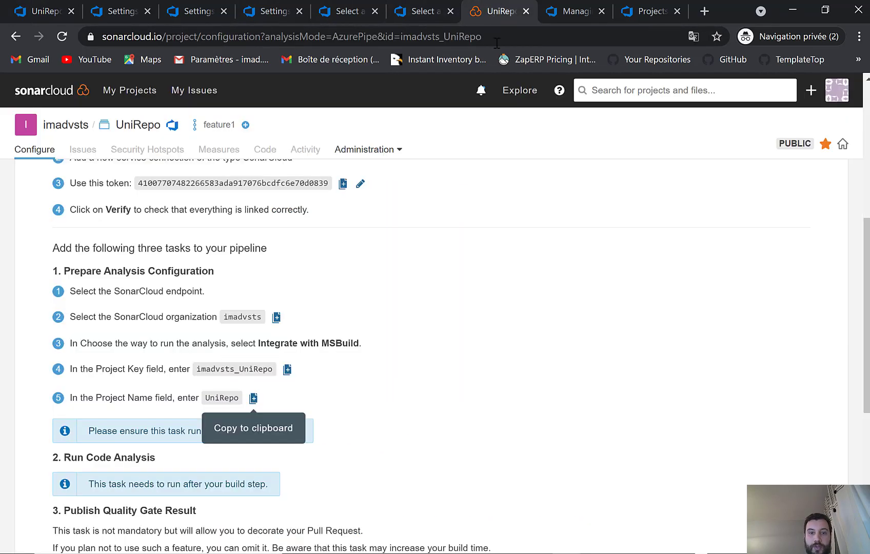
scroll(334, 321, "down", 2)
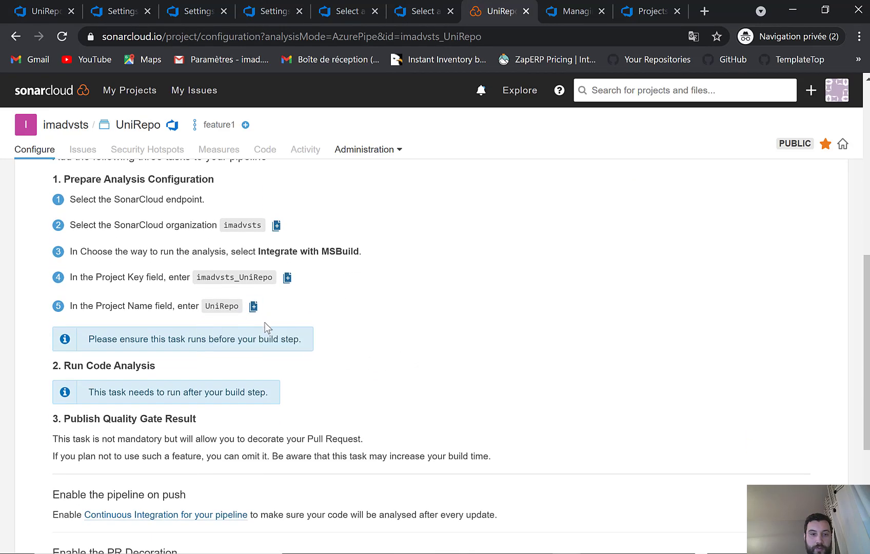
left_click(49, 13)
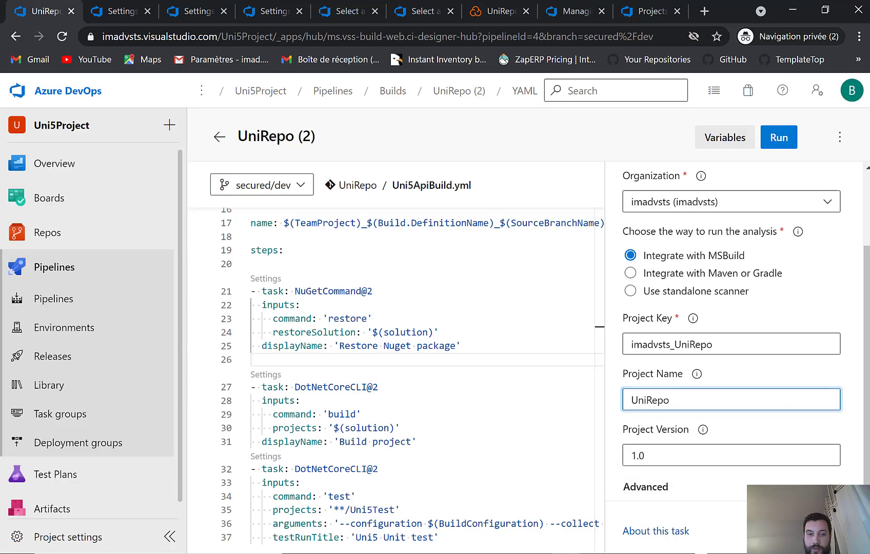
left_click(828, 531)
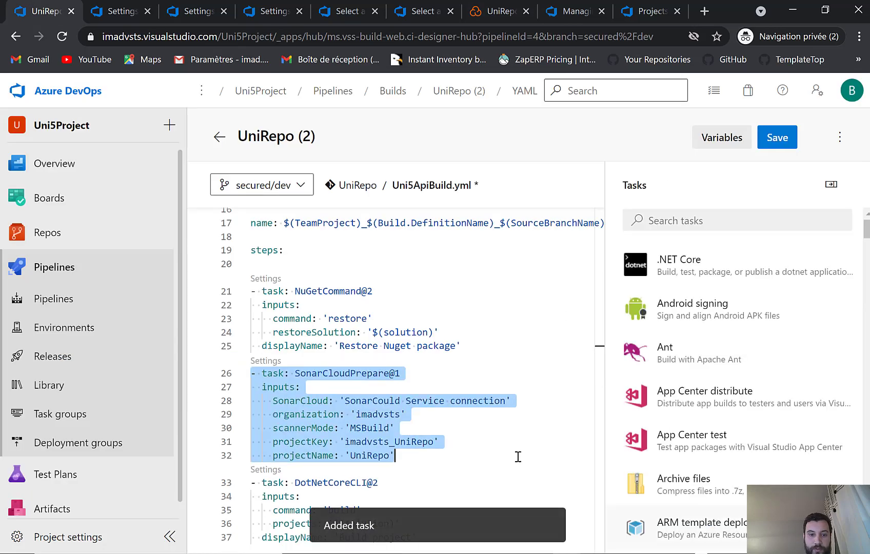
scroll(419, 377, "down", 2)
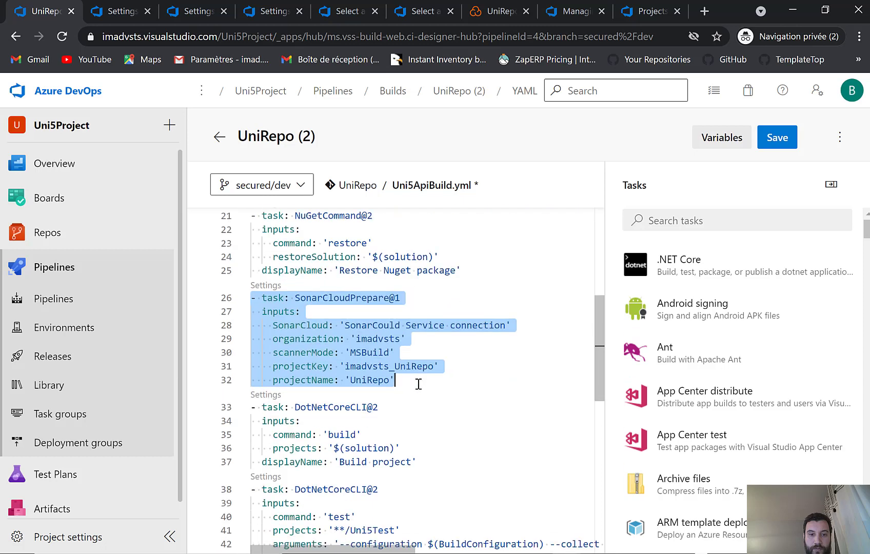
left_click(396, 379)
scroll(402, 361, "down", 2)
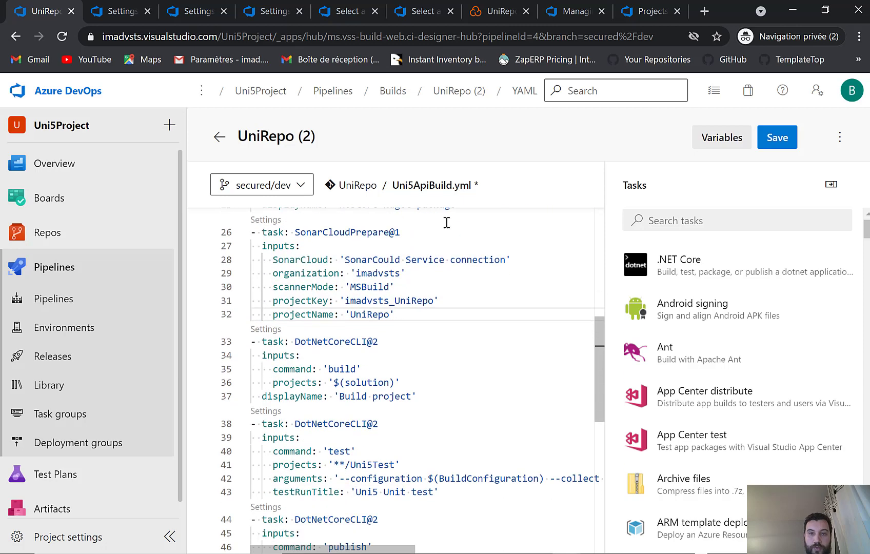
Review SonarCloud's Run Code Analysis instruction, then insert a new line after the Uni5 Unit test task in the Azure DevOps YAML.
left_click(486, 10)
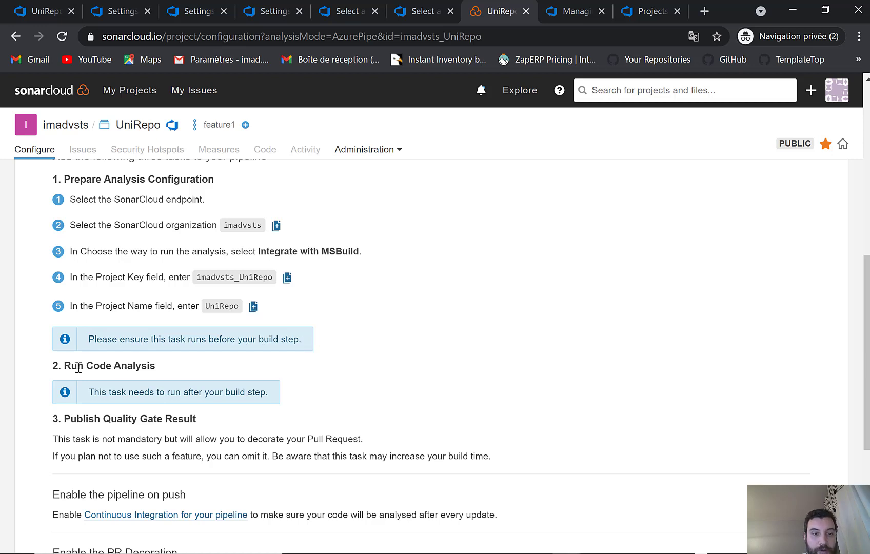
left_click_drag(63, 368, 113, 366)
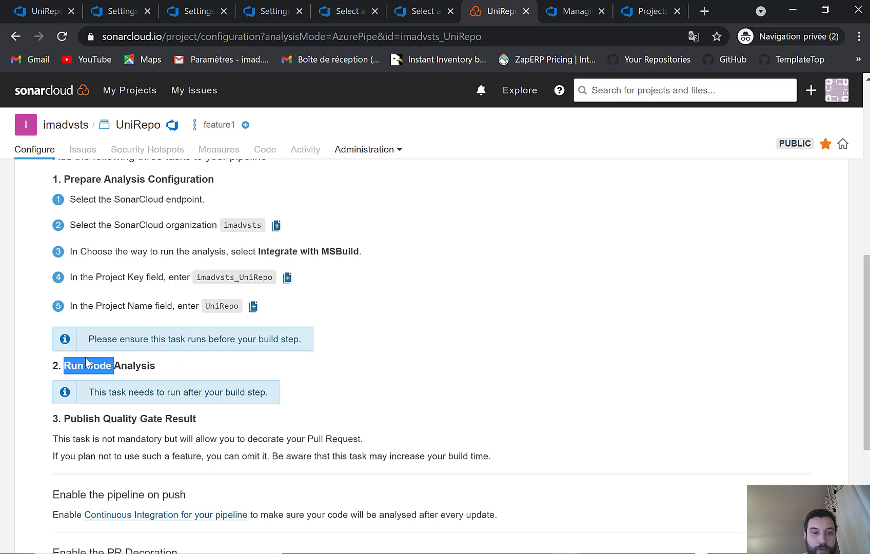
left_click_drag(177, 368, 62, 366)
scroll(232, 345, "down", 1)
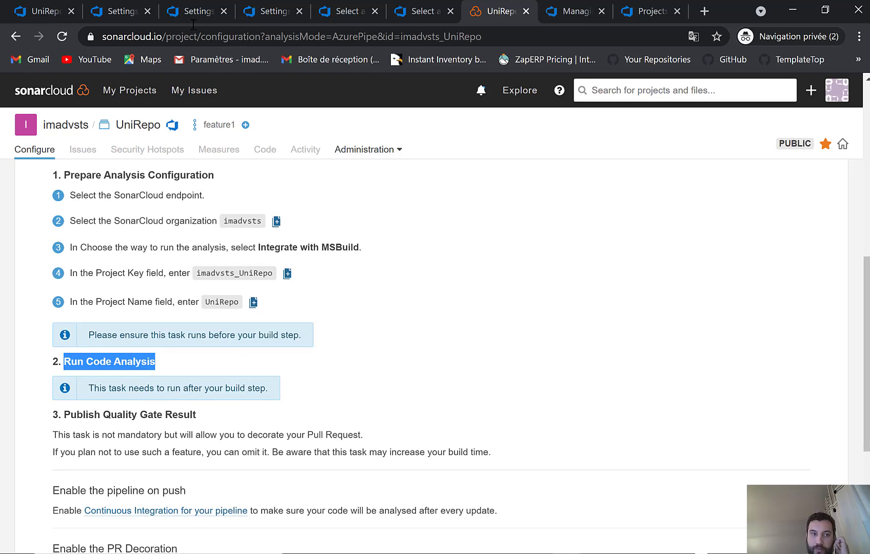
left_click(46, 12)
scroll(376, 314, "down", 2)
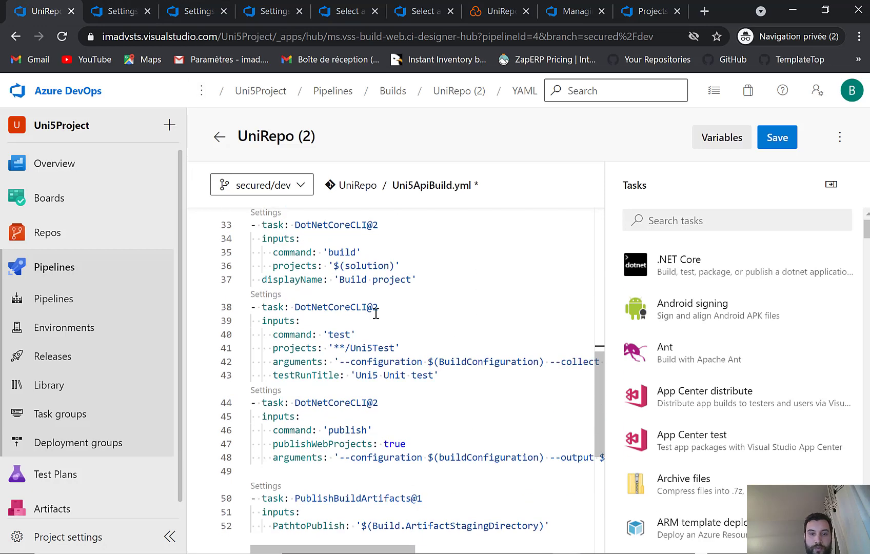
left_click(377, 293)
left_click(429, 379)
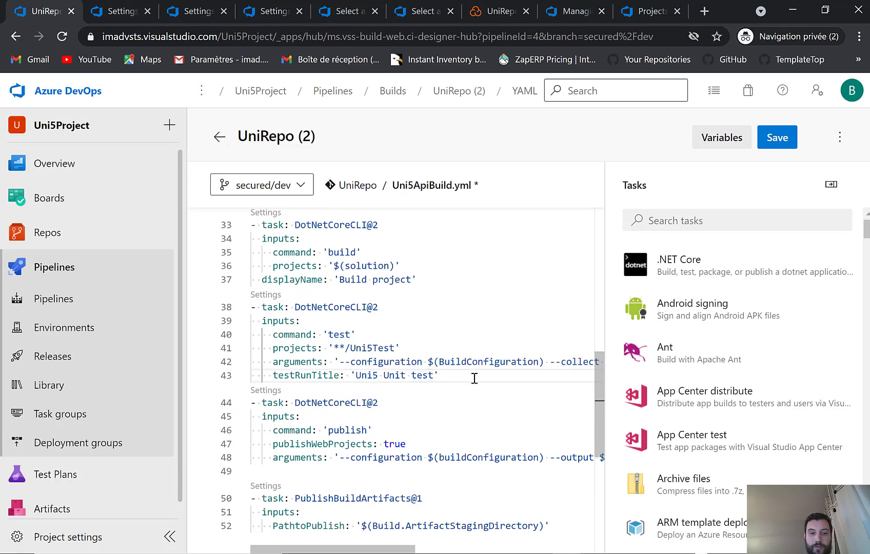
key("Return")
key("BackSpace")
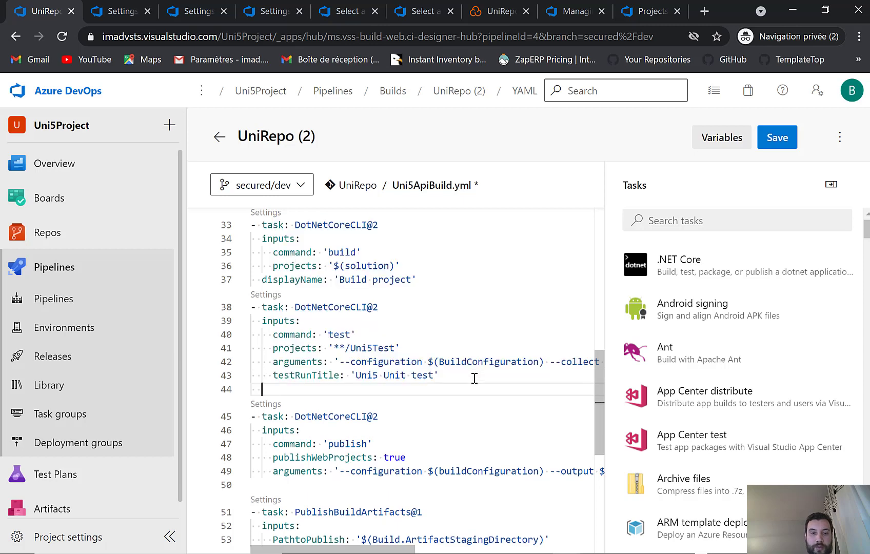
Find the sonar tasks, add SonarCloud's Run Code Analysis on the new line, and align its indentation with the other tasks.
left_click(712, 226)
type("sonar")
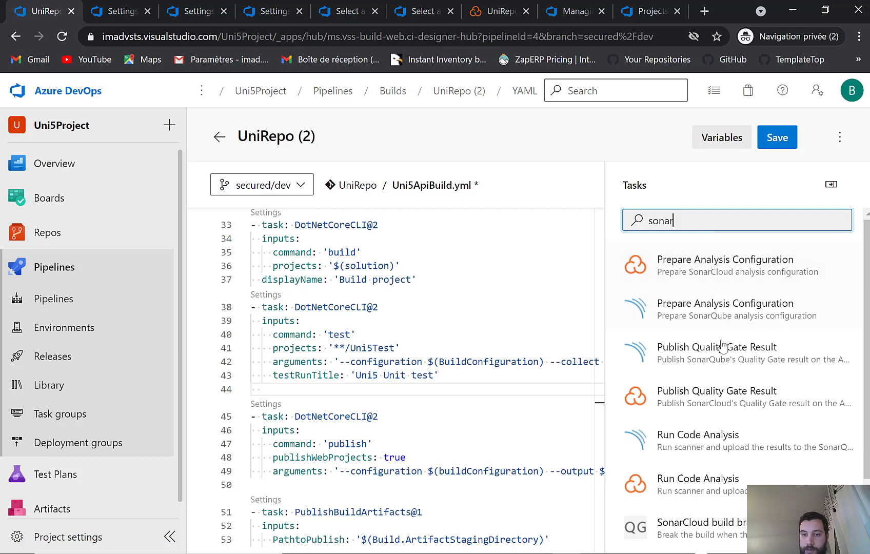
left_click(698, 482)
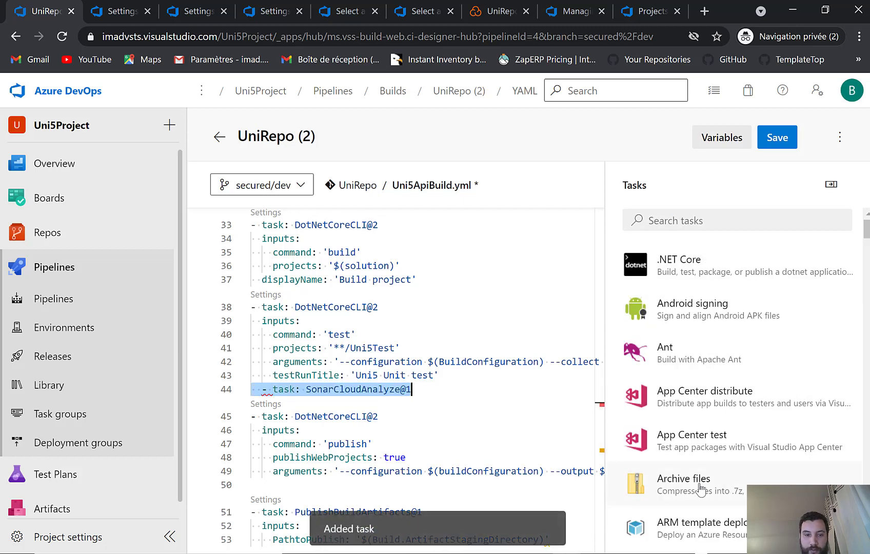
left_click(460, 377)
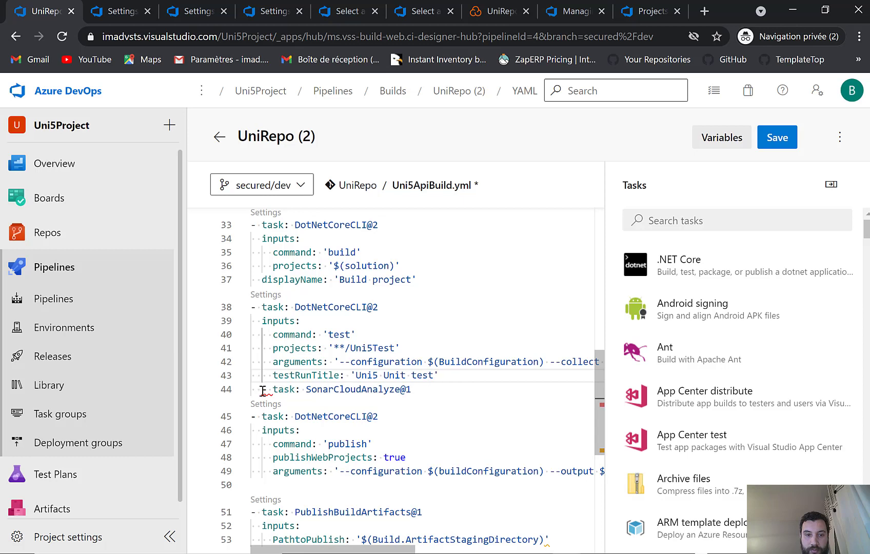
key("ctrl+z")
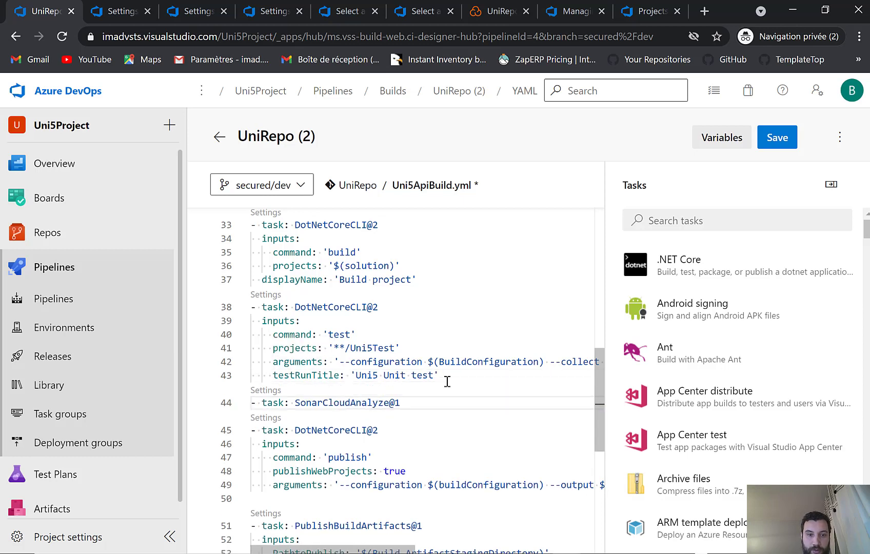
left_click(268, 392)
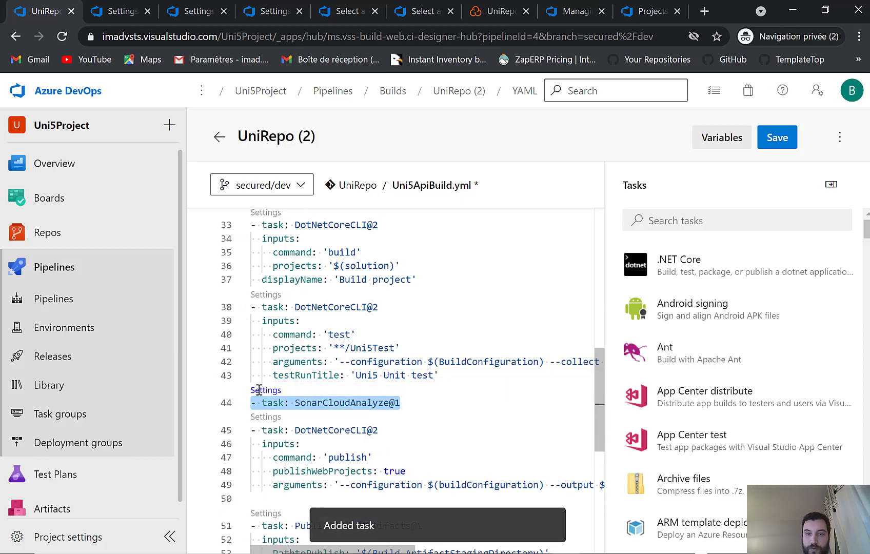
scroll(443, 368, "down", 1)
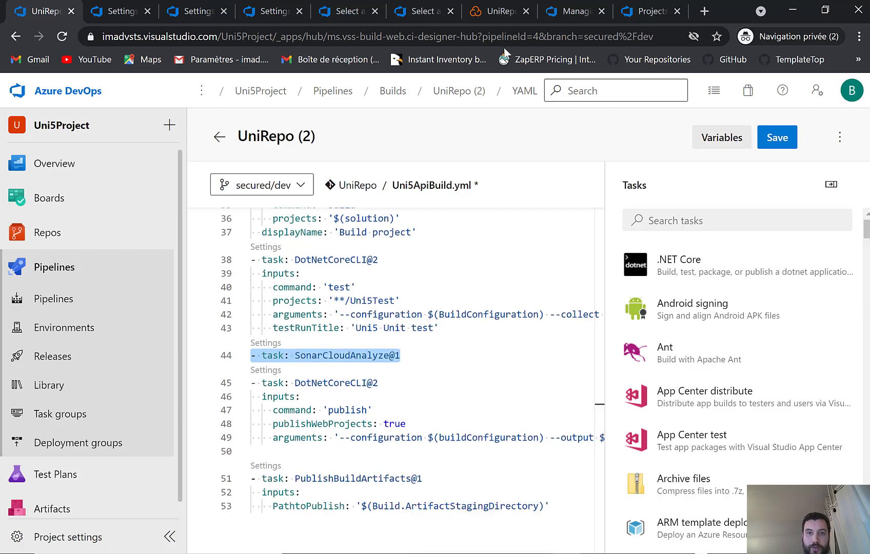
Review SonarCloud's third task instruction, then find the sonar tasks in Azure DevOps and open SonarCloud's Publish Quality Gate Result.
left_click(507, 12)
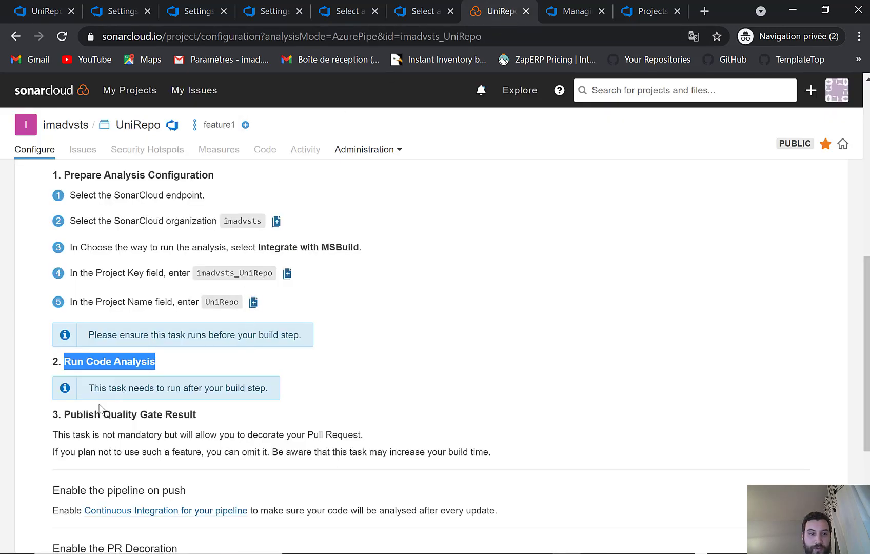
left_click_drag(66, 414, 196, 434)
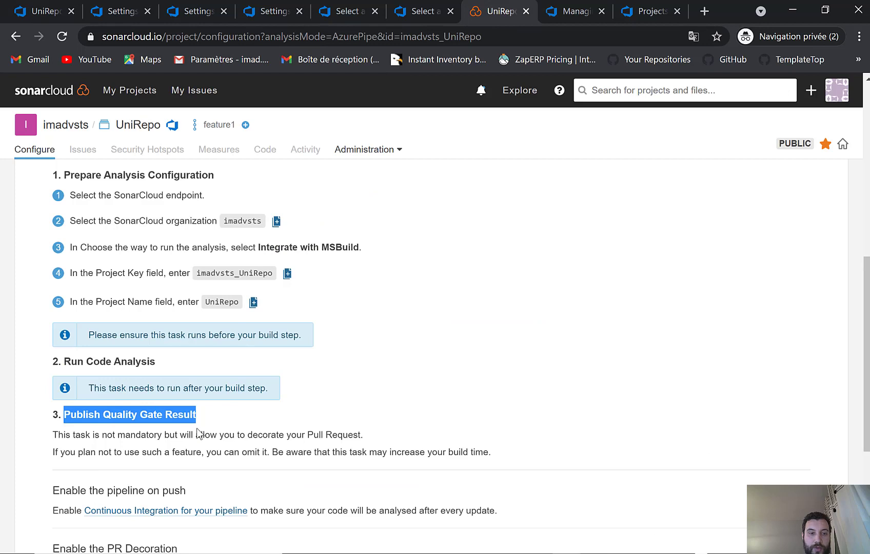
left_click(196, 434)
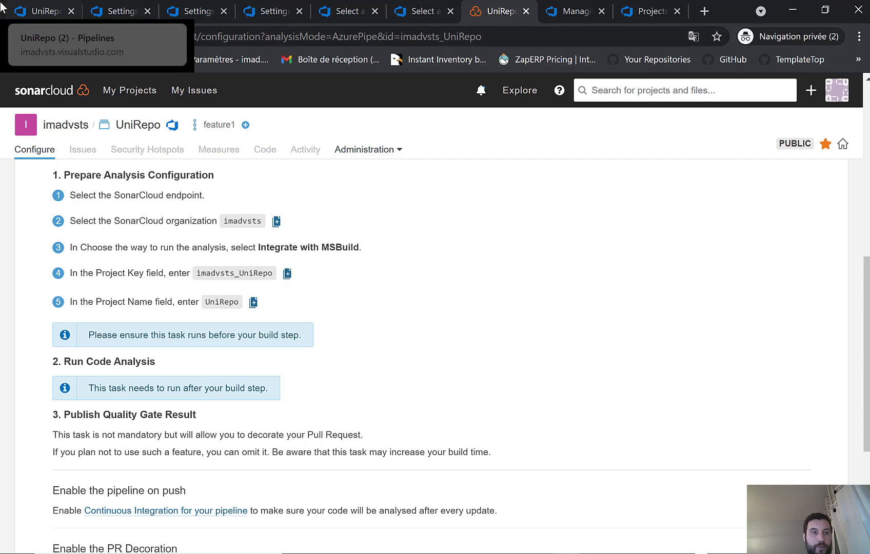
left_click(31, 11)
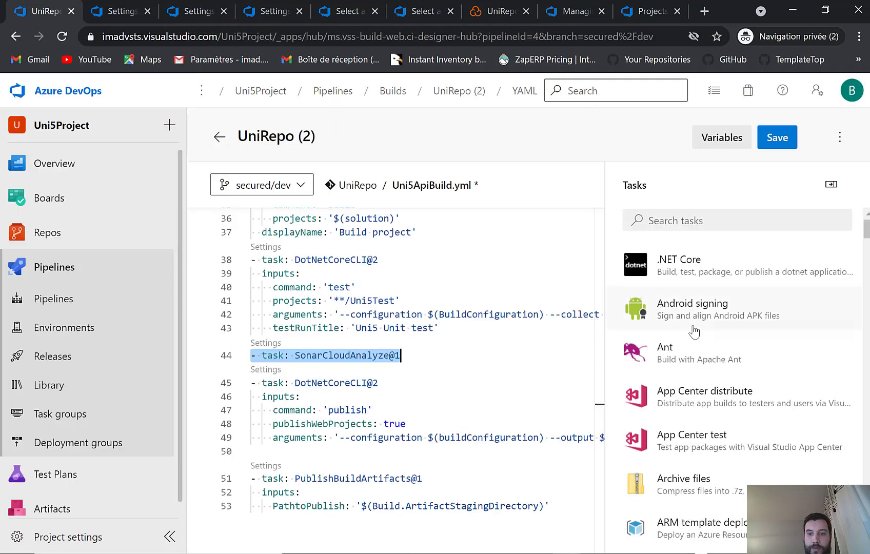
left_click(688, 219)
type("sonar")
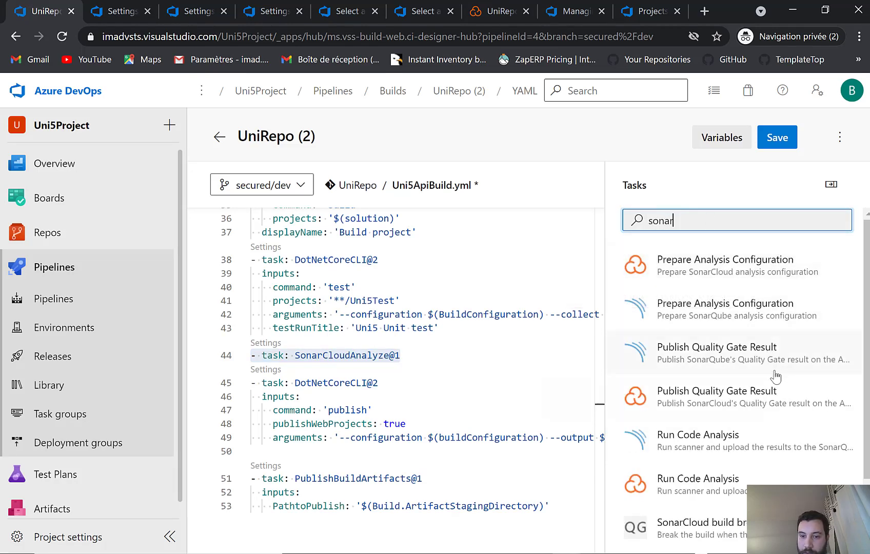
scroll(775, 377, "down", 1)
left_click(707, 357)
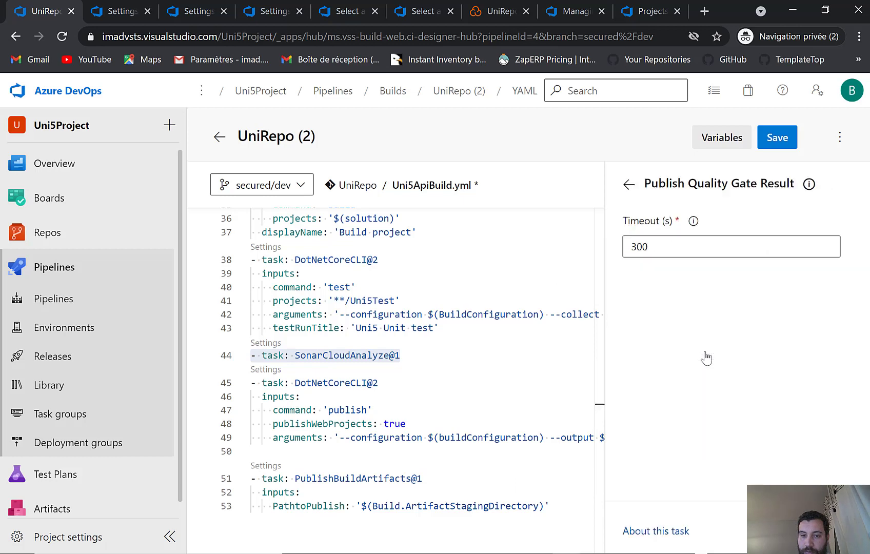
Add the Publish Quality Gate Result task with a 300-second timeout on a new line after SonarCloudAnalyze, aligned with the other tasks.
left_click(254, 383)
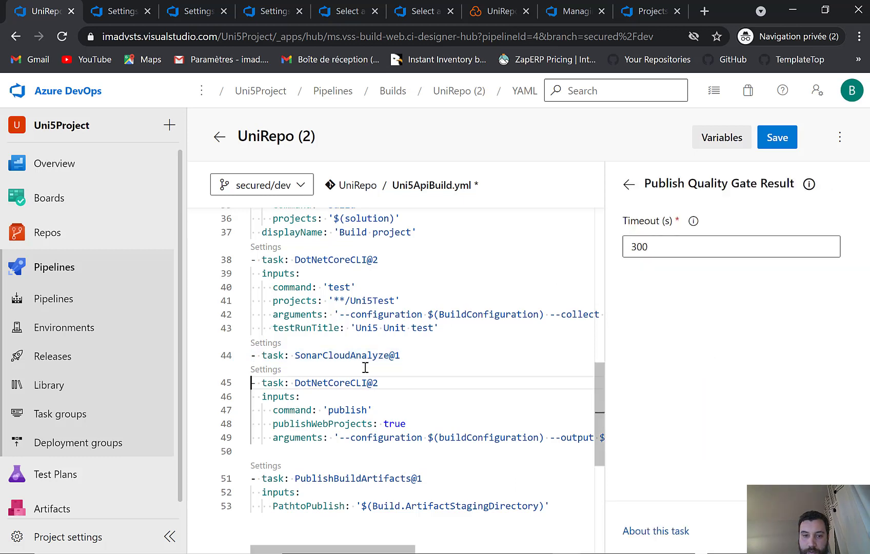
left_click(393, 359)
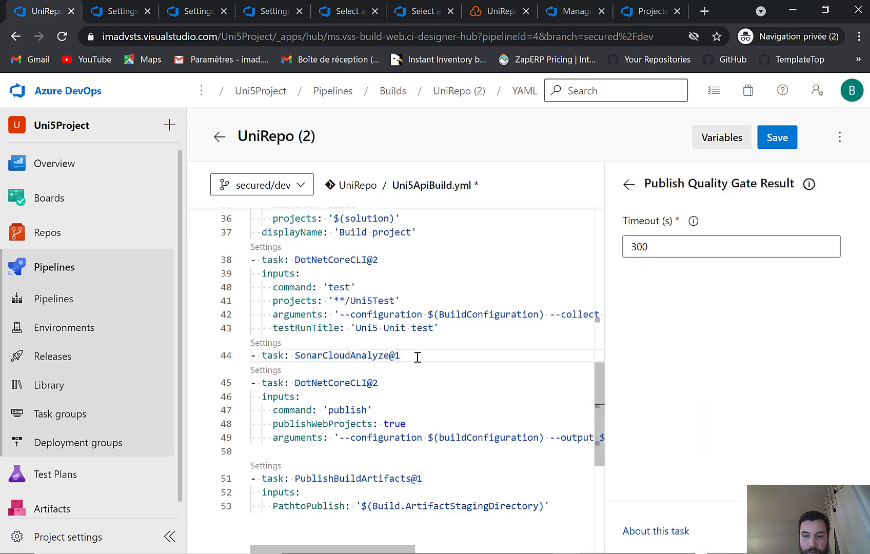
key("Return")
key("BackSpace")
key("Return")
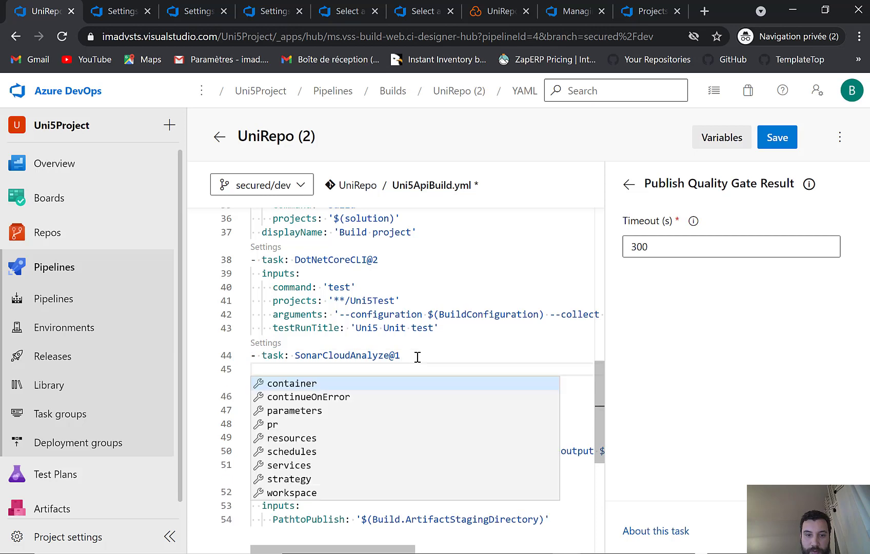
key("Escape")
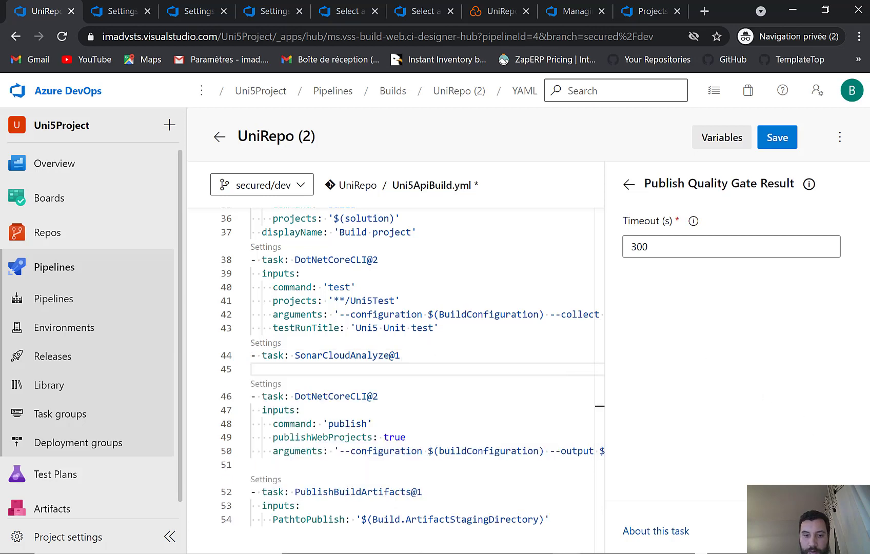
left_click(833, 531)
left_click(450, 384)
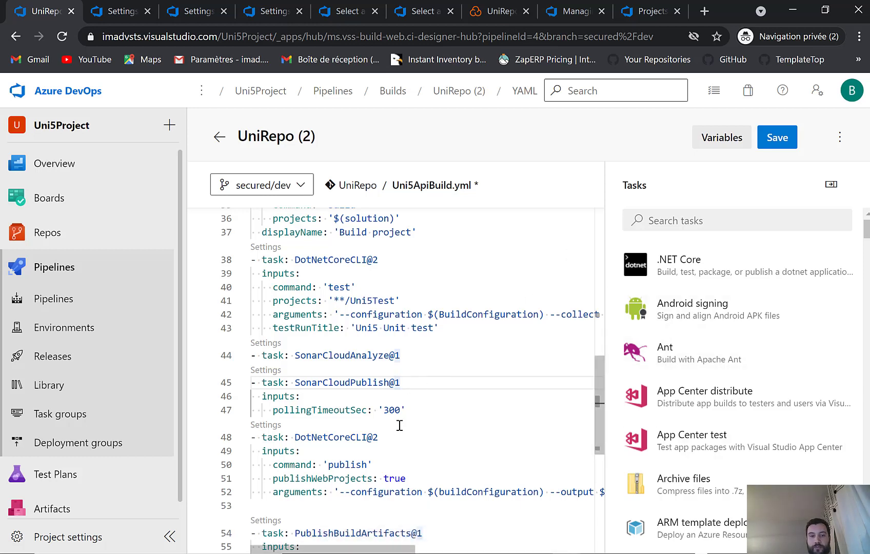
Move the SonarCloudAnalyze@1 task from after the unit test task to directly after the Build project task, aligned with the other tasks.
scroll(361, 380, "down", 2)
left_click(445, 305)
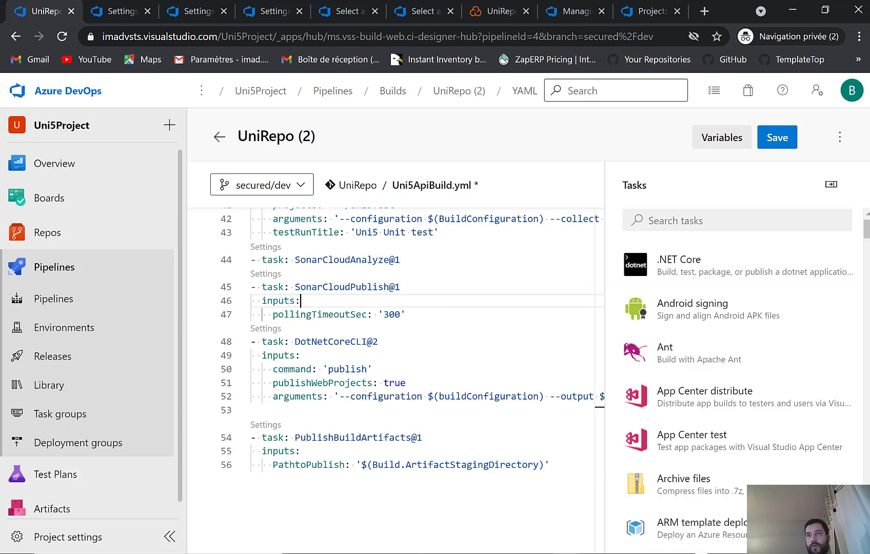
scroll(431, 305, "up", 4)
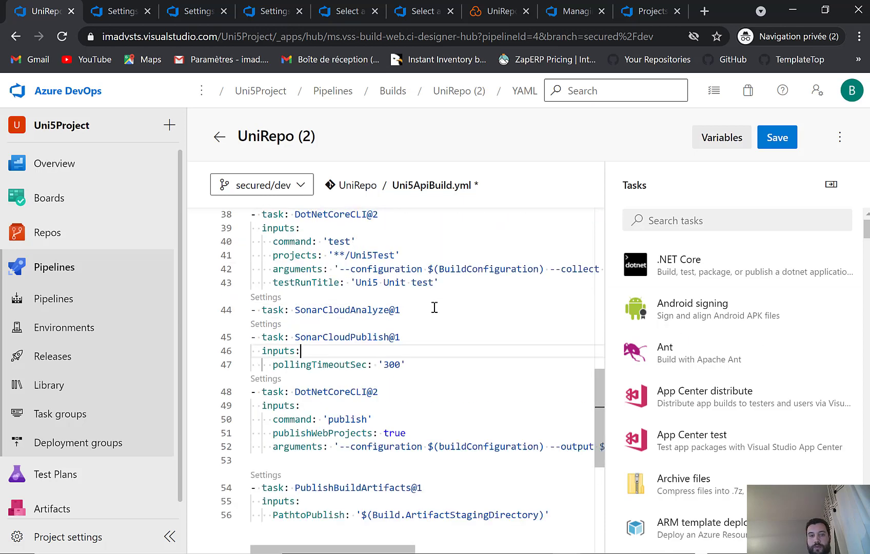
left_click_drag(408, 417, 203, 417)
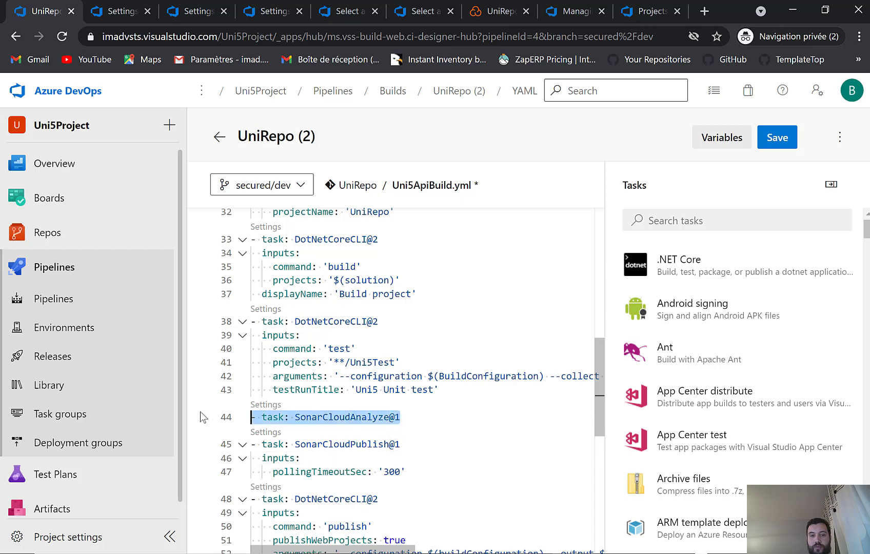
key("ctrl+x")
left_click(453, 294)
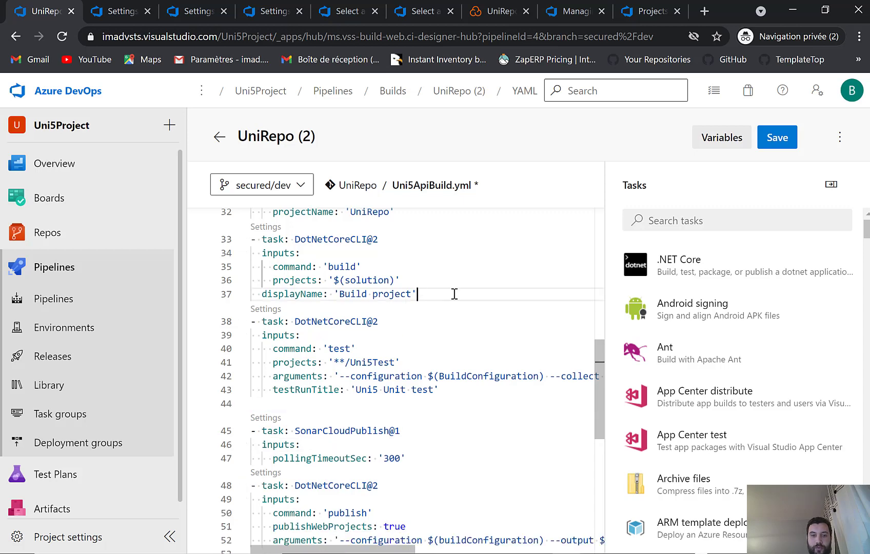
key("Return")
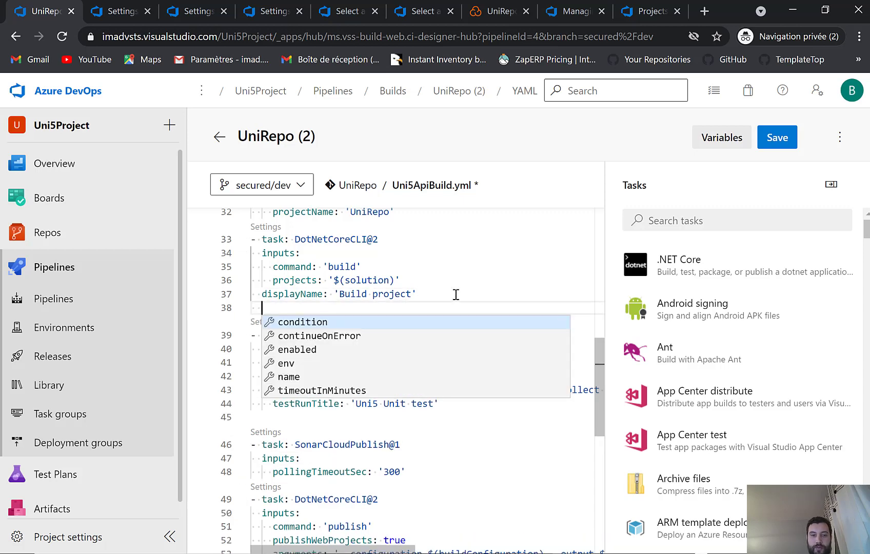
key("Return")
key("BackSpace")
key("BackSpace")
key("BackSpace")
key("BackSpace")
key("BackSpace")
key("BackSpace")
key("BackSpace")
key("BackSpace")
key("BackSpace")
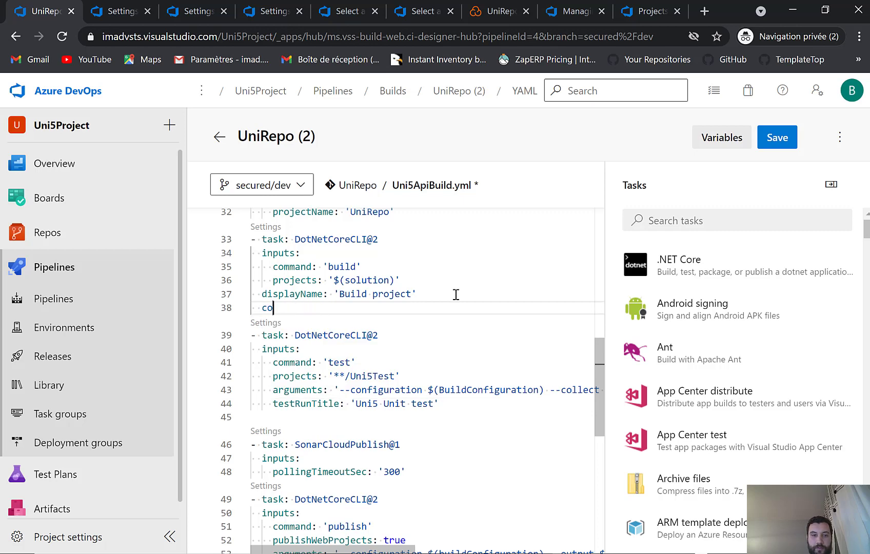
key("BackSpace")
key("Return")
key("ctrl+v")
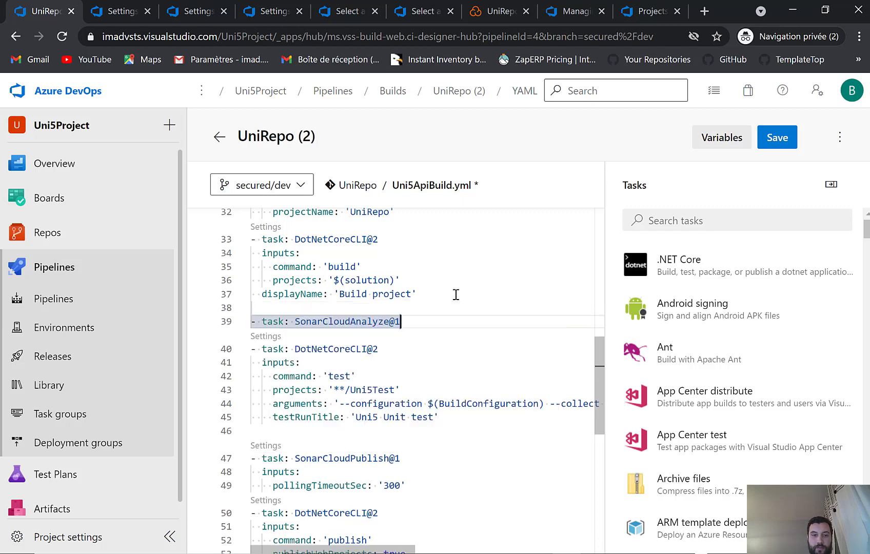
Commit Uni5ApiBuild.yml directly to the secured/dev branch, then open the job logs of the newly triggered UniRepo (2) run.
left_click(775, 149)
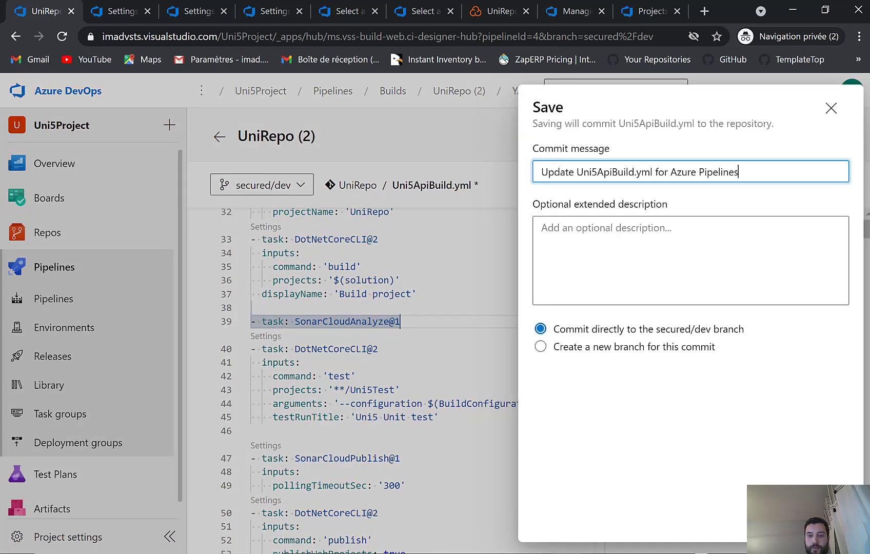
left_click(826, 520)
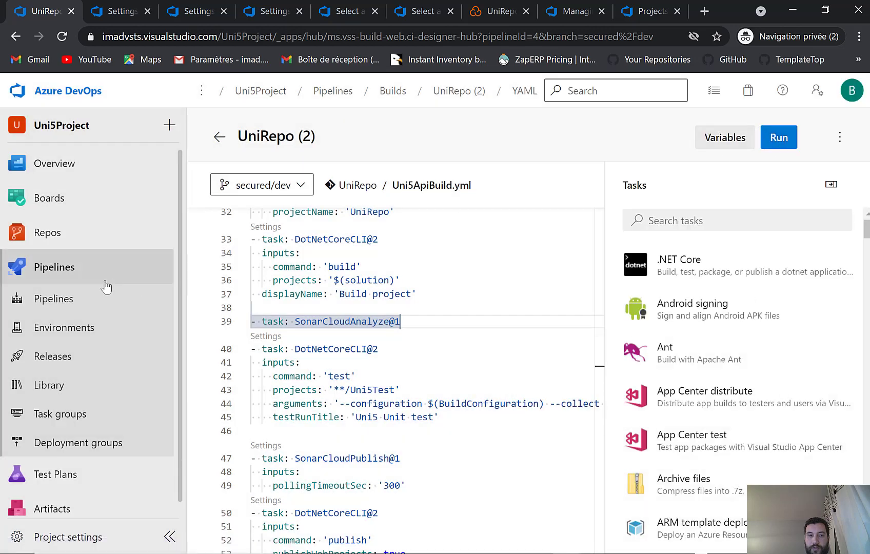
left_click(181, 12)
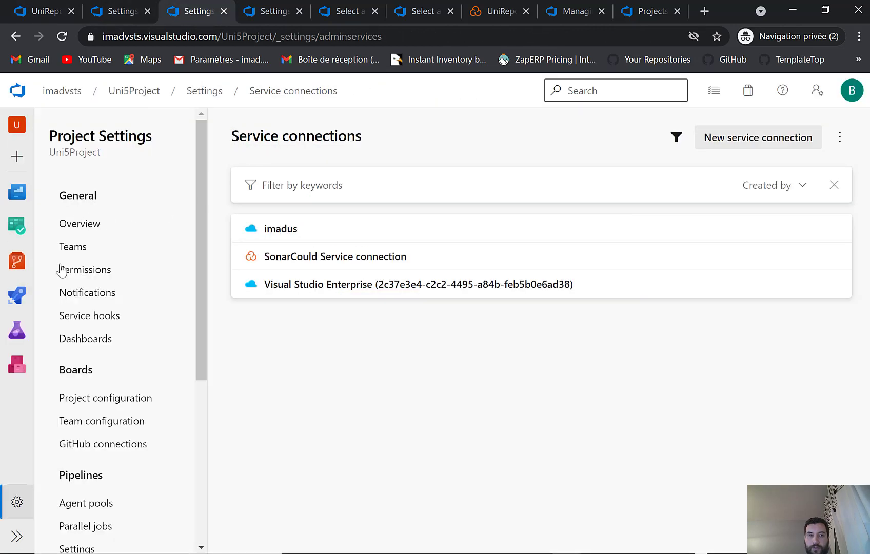
left_click(17, 295)
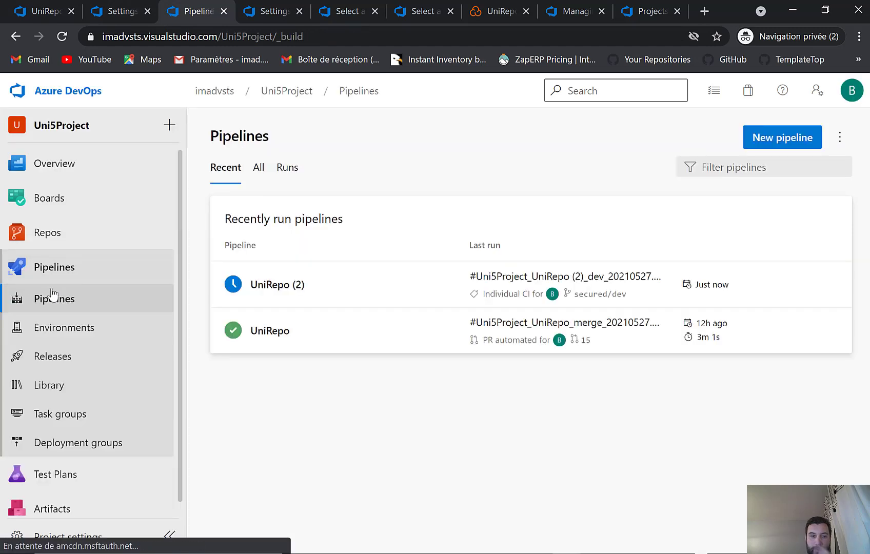
left_click(404, 282)
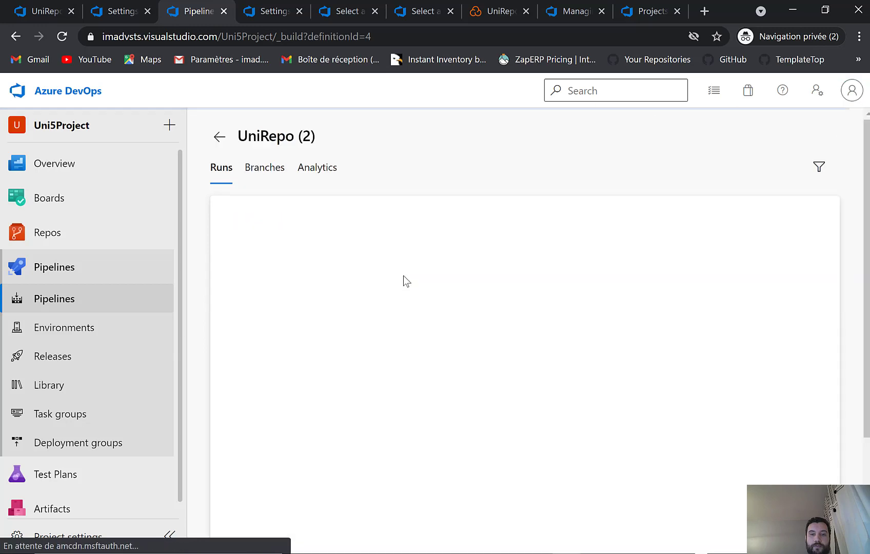
left_click(648, 247)
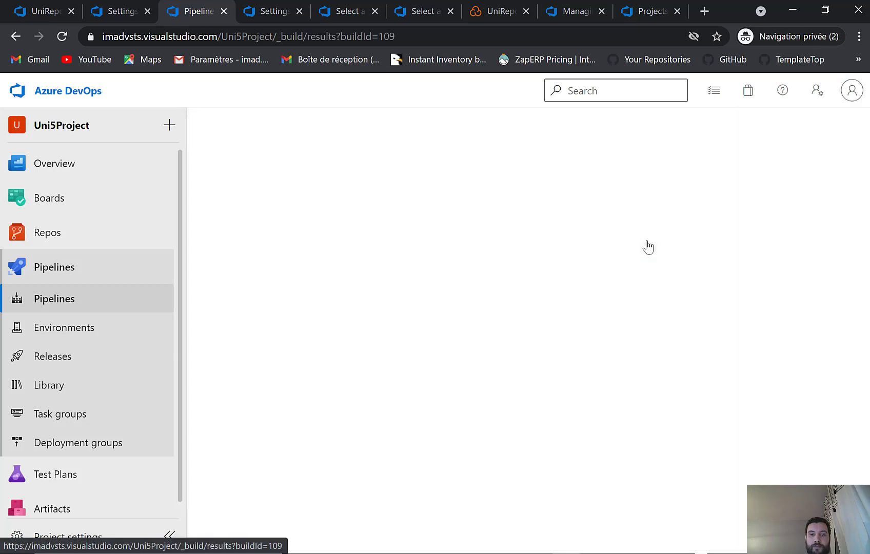
scroll(435, 232, "down", 1)
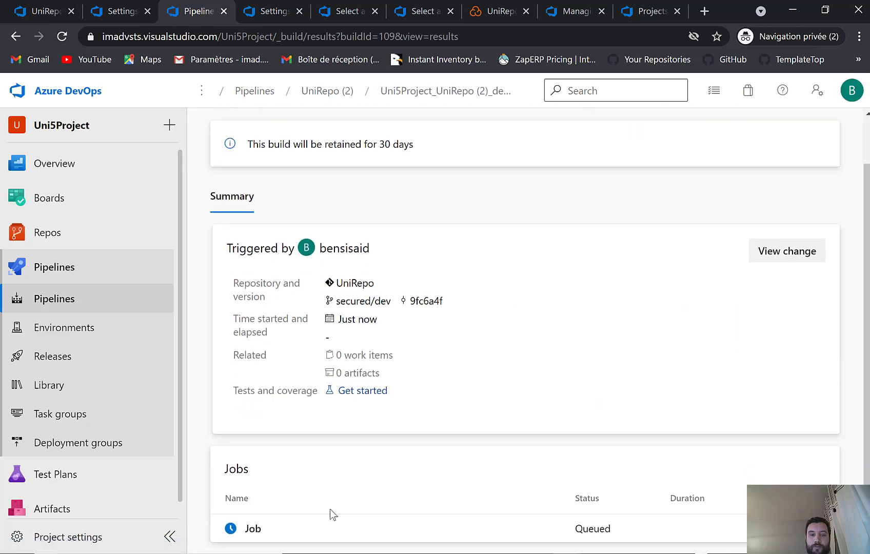
left_click(289, 534)
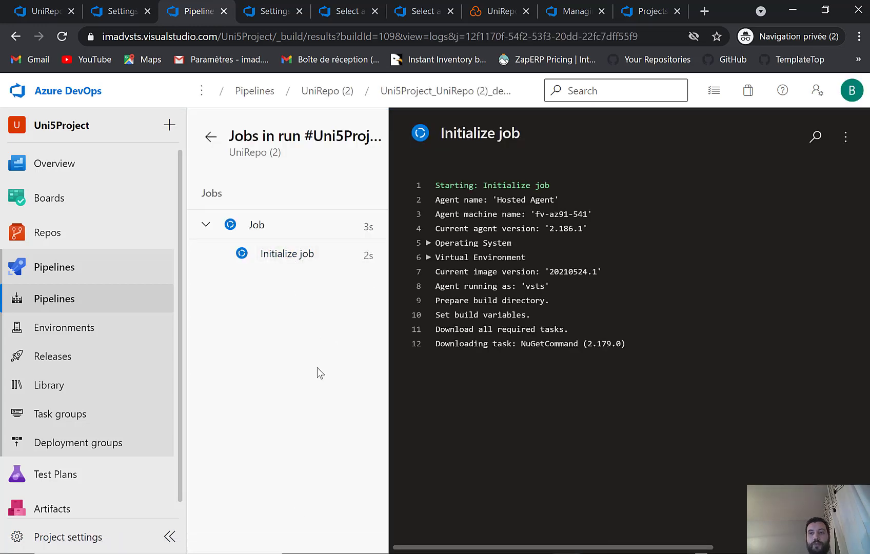
Review the remaining SonarCloud setup instructions for UniRepo, then return to the saved pipeline YAML in Azure DevOps.
left_click(489, 17)
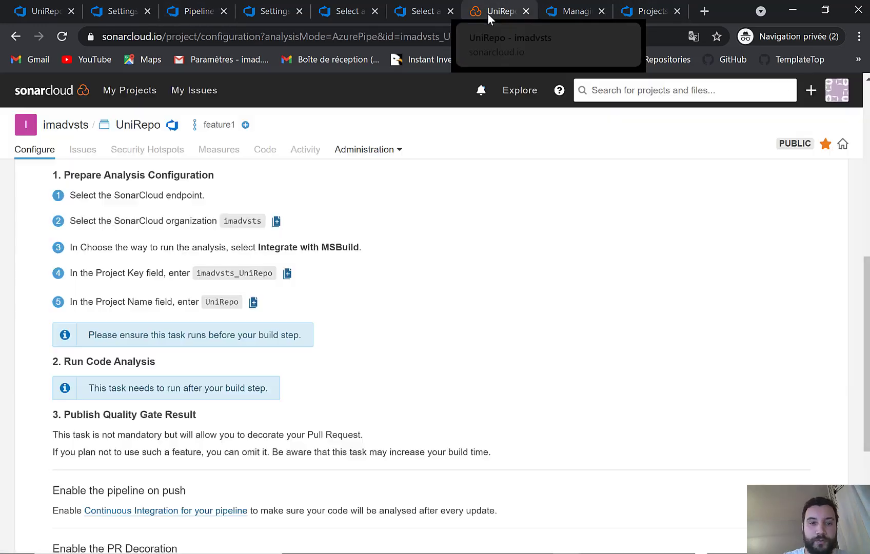
scroll(241, 334, "down", 4)
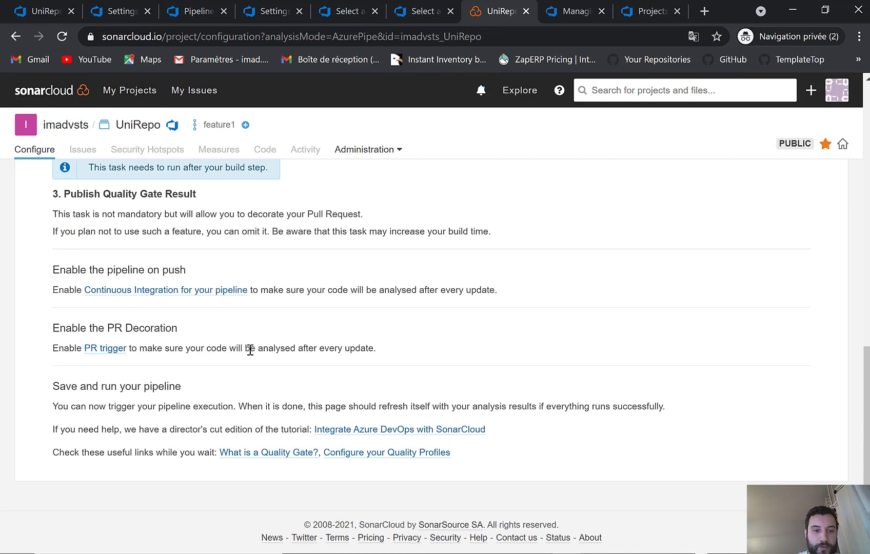
scroll(257, 373, "up", 3)
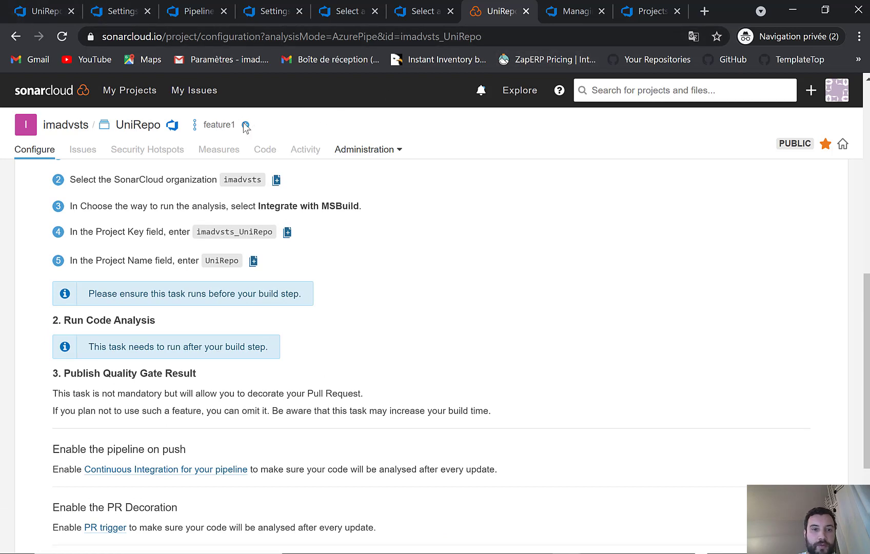
mouse_move(245, 128)
left_click(35, 13)
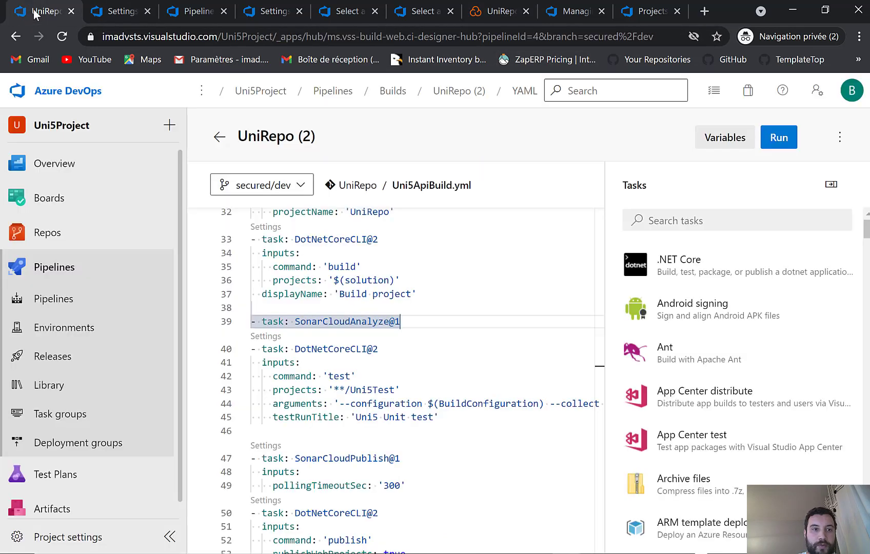
Check the running UniRepo (2) job's progress and examine the SonarCloudPrepare task's log.
left_click(186, 14)
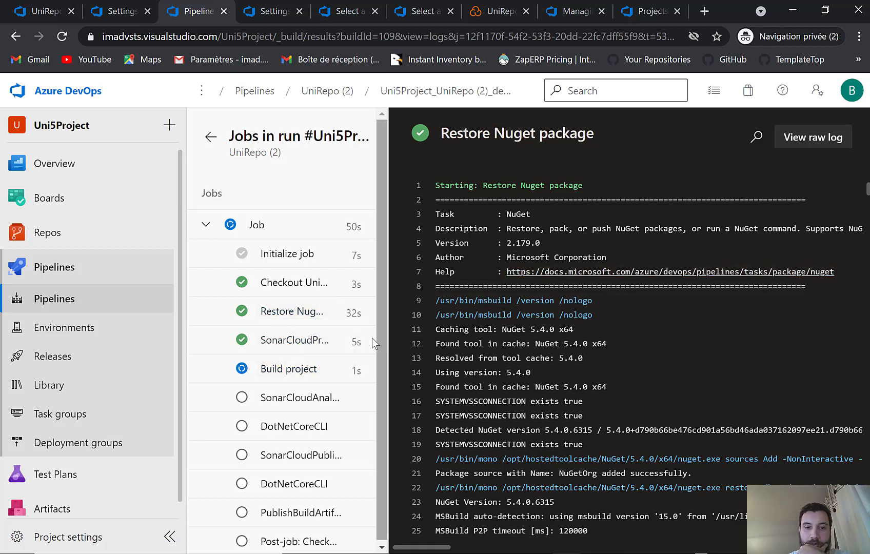
scroll(395, 169, "down", 4)
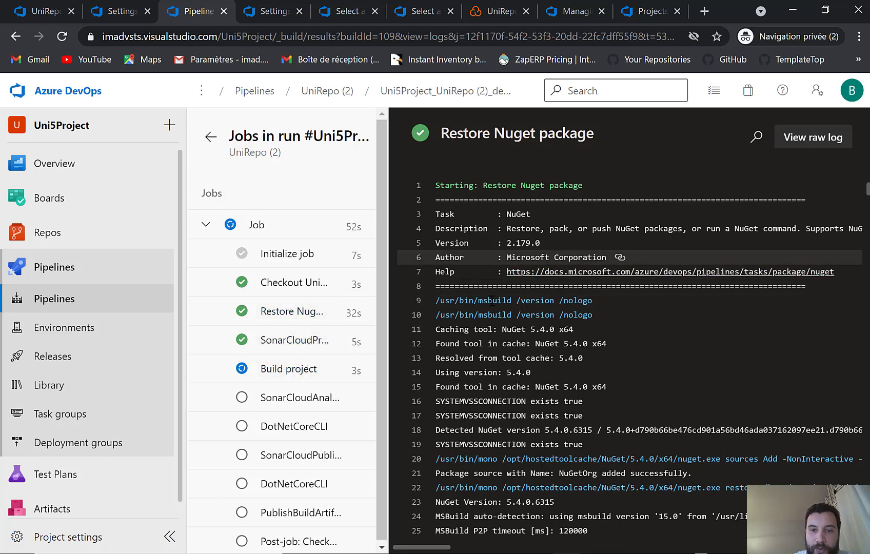
left_click(264, 345)
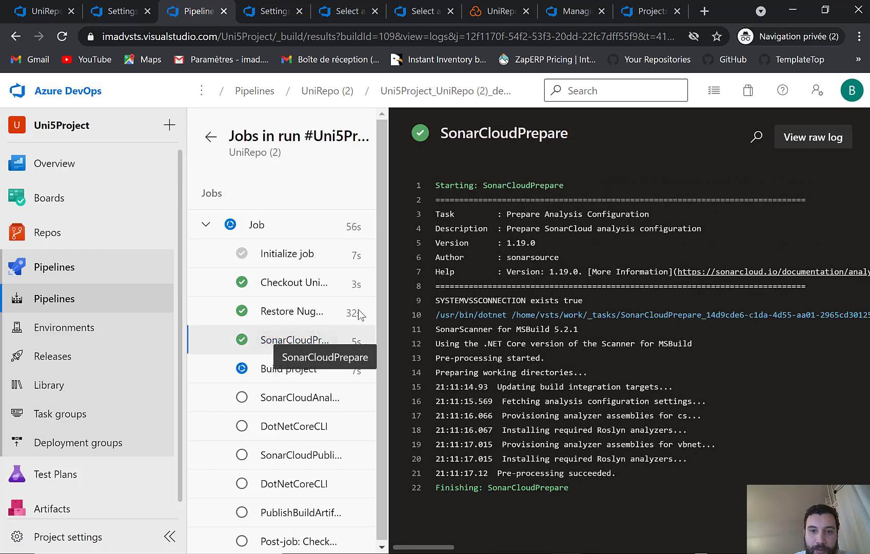
double_click(535, 185)
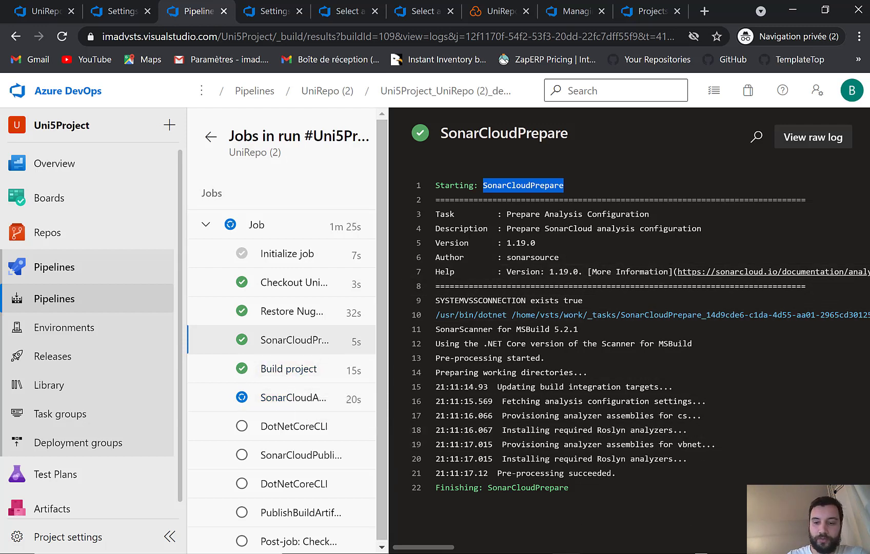
Switch to Visual Studio and expand the Uni5Api project's files in the solution tree.
key("alt+Tab")
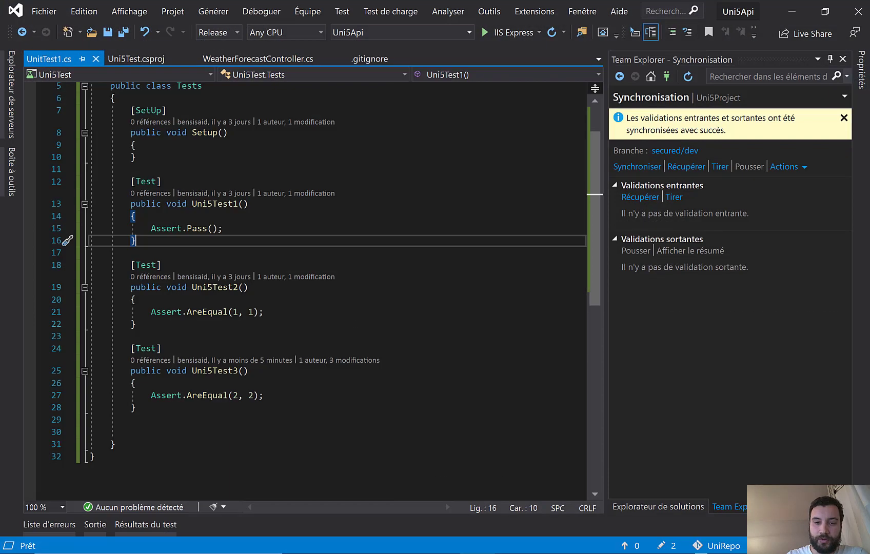
left_click(354, 304)
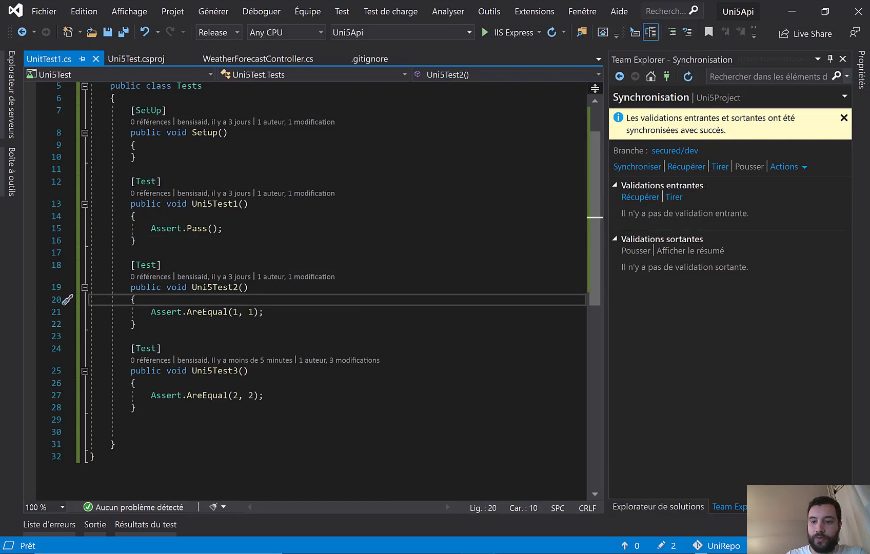
left_click(683, 508)
left_click(649, 126)
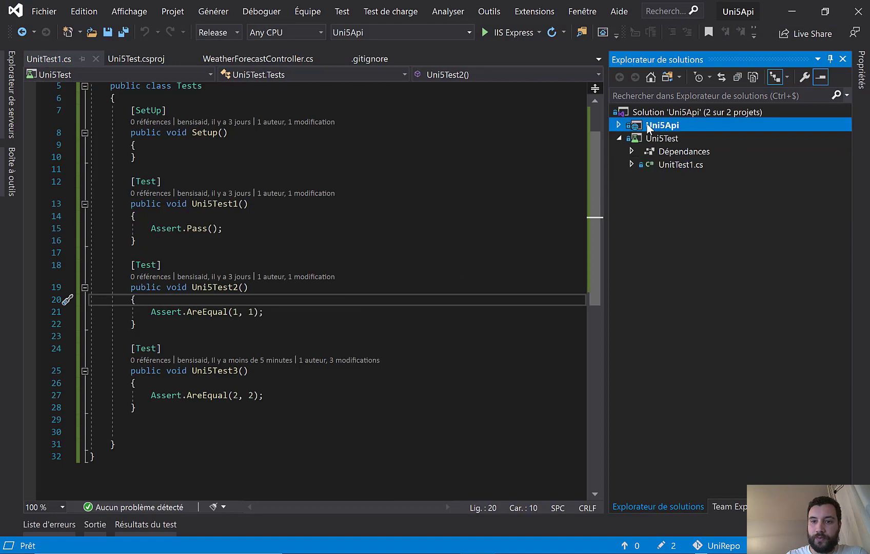
double_click(636, 128)
left_click(619, 126)
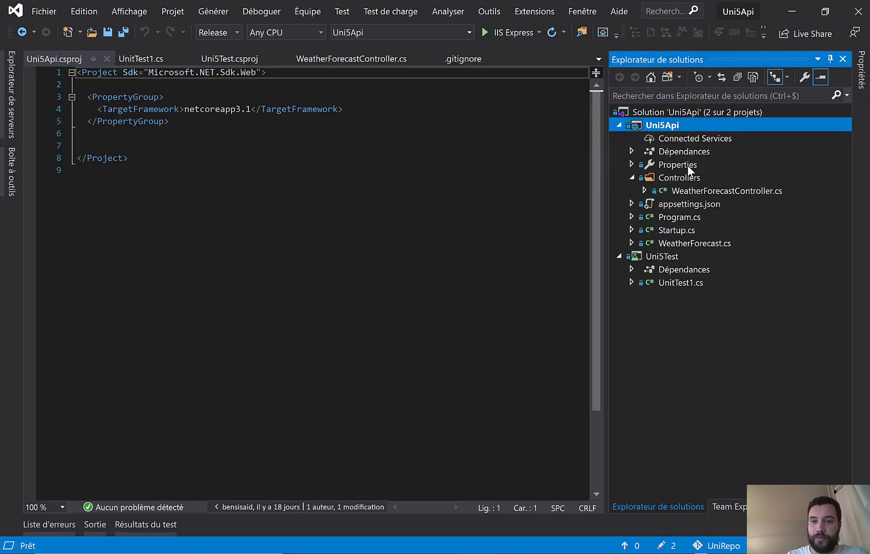
Open WeatherForecastController.cs and highlight the hard-coded password2 declaration in the Get() method.
left_click(679, 191)
double_click(678, 190)
scroll(378, 267, "down", 2)
scroll(378, 268, "up", 3)
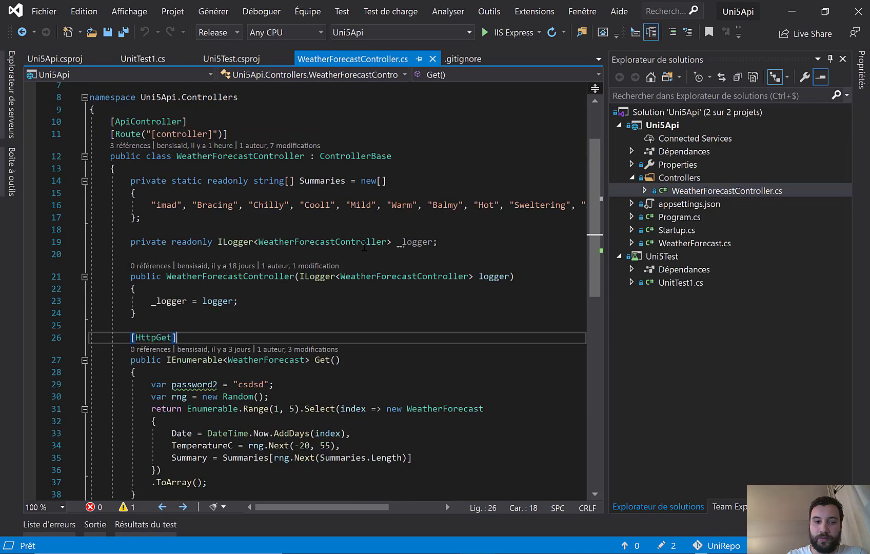
left_click(343, 292)
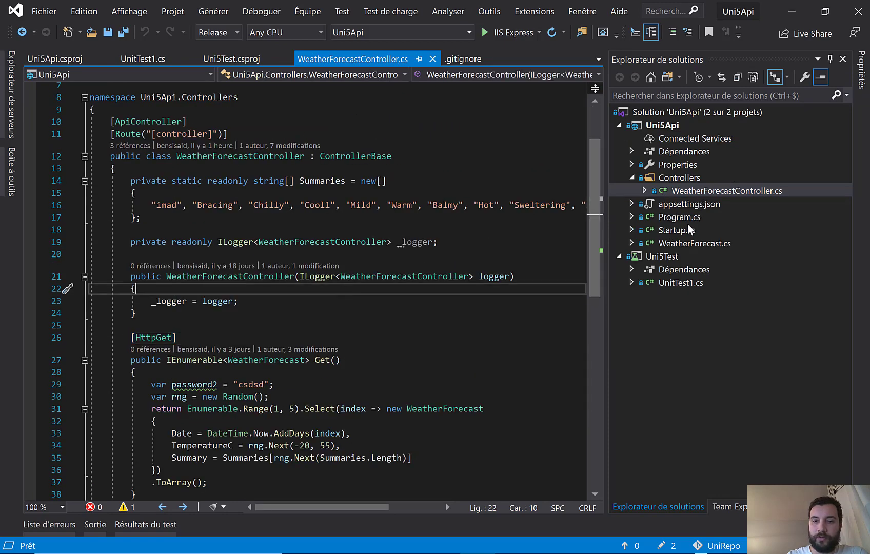
left_click_drag(288, 385, 139, 373)
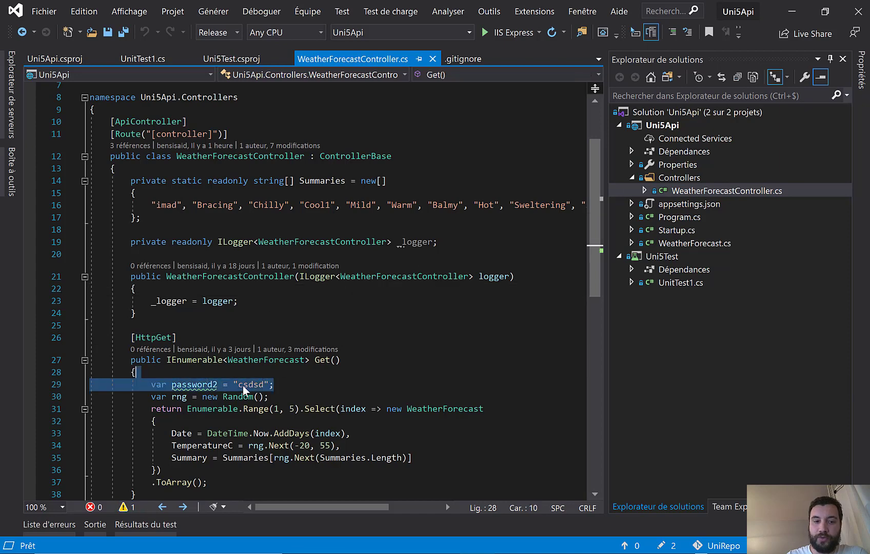
Open Program.cs, highlight the hard-coded password variable in Main, and return to the pipeline run in the browser.
double_click(675, 220)
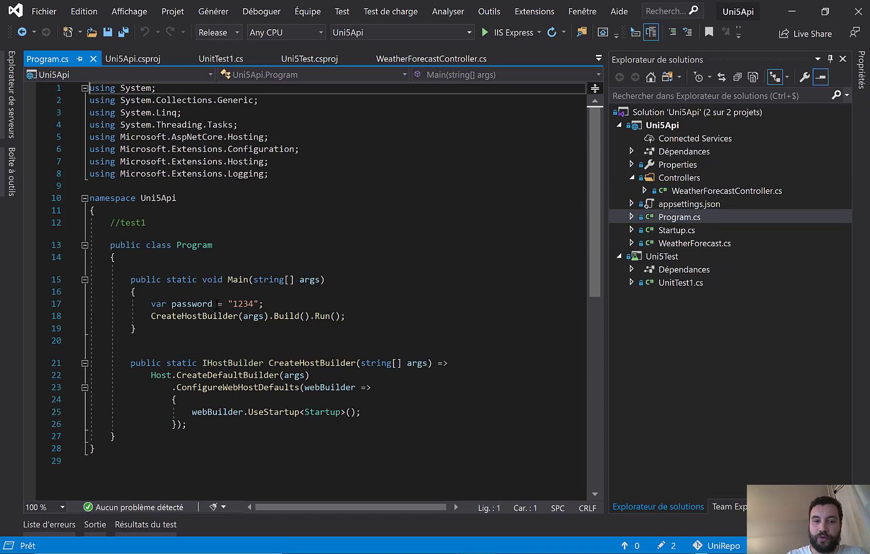
left_click_drag(271, 307, 150, 307)
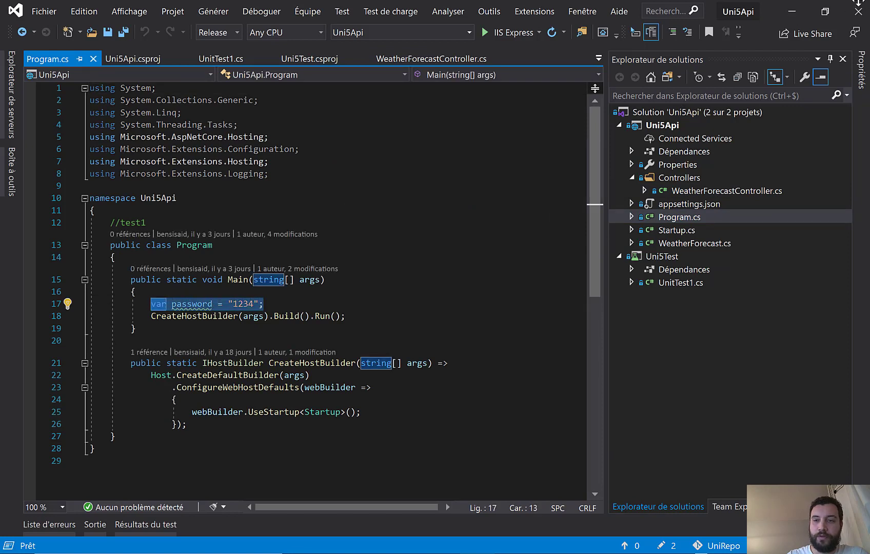
left_click(792, 11)
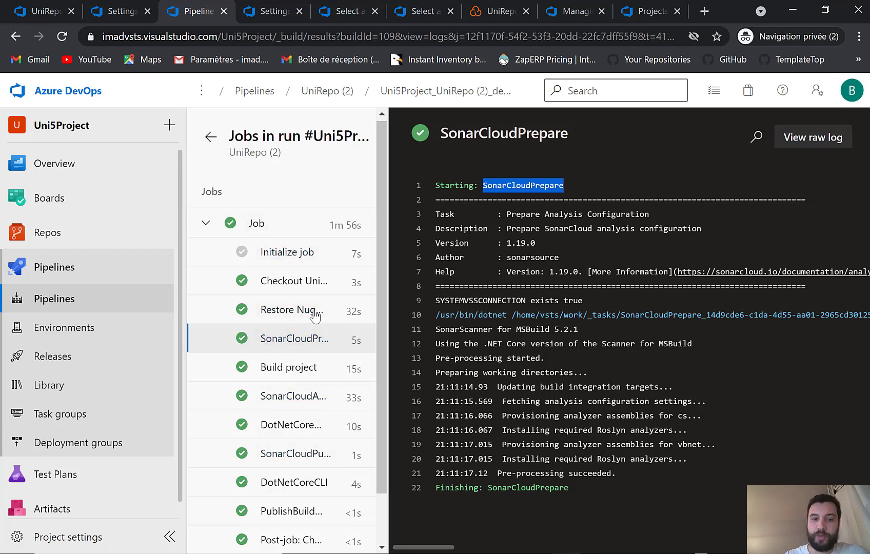
Check the UniRepo (2) job's task list, then return to the run summary and examine its test results.
scroll(288, 316, "down", 1)
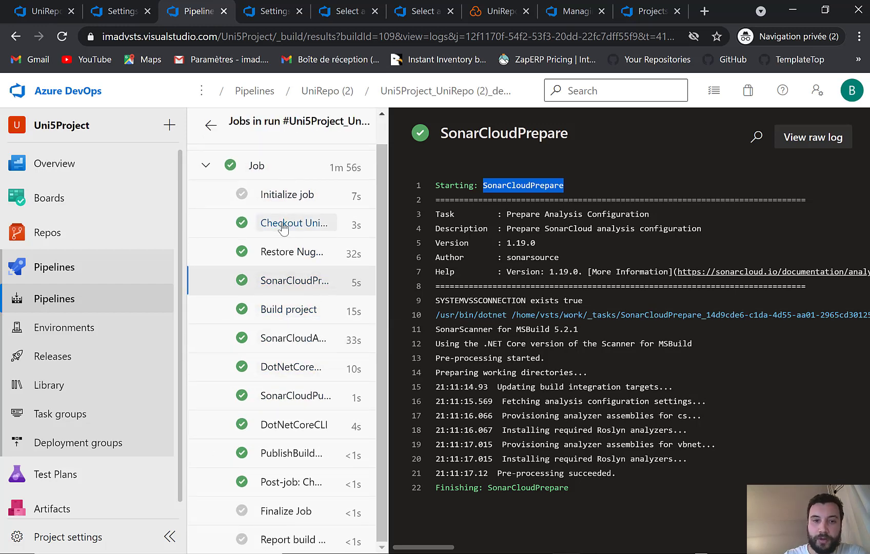
scroll(291, 234, "up", 1)
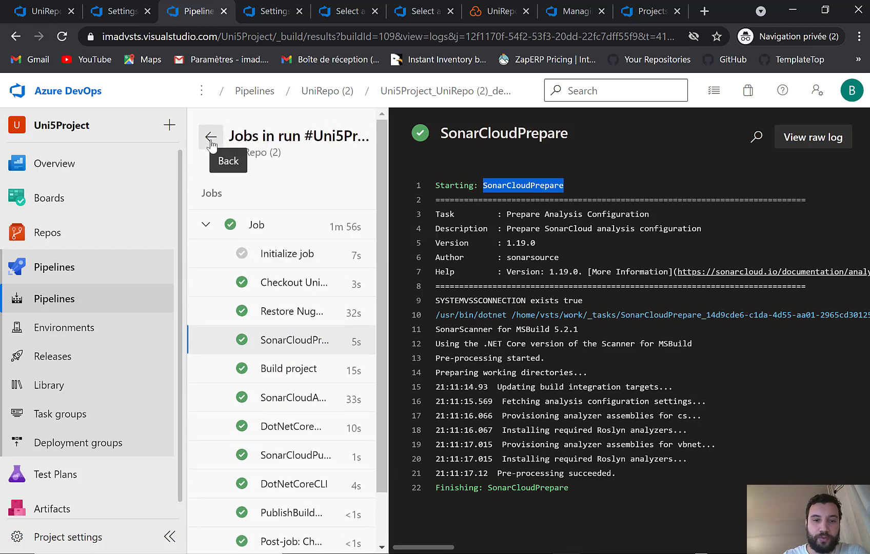
left_click(210, 139)
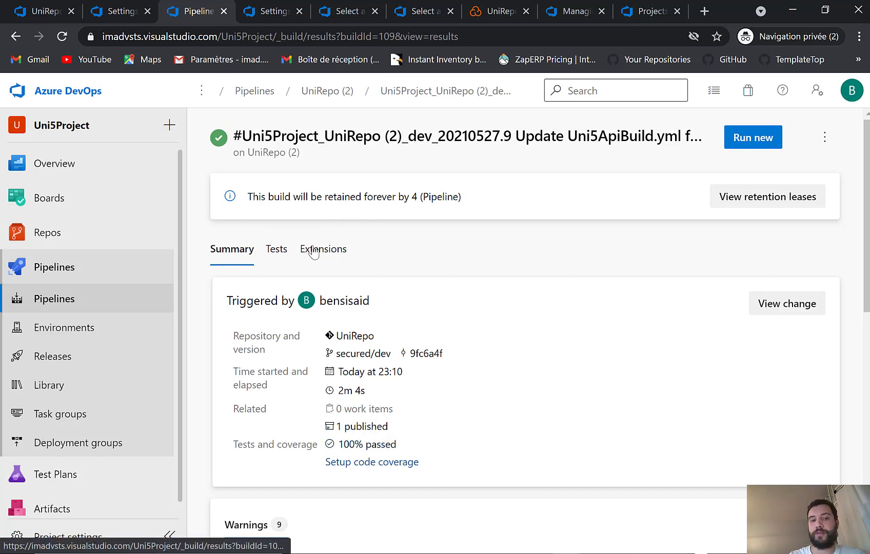
left_click(277, 249)
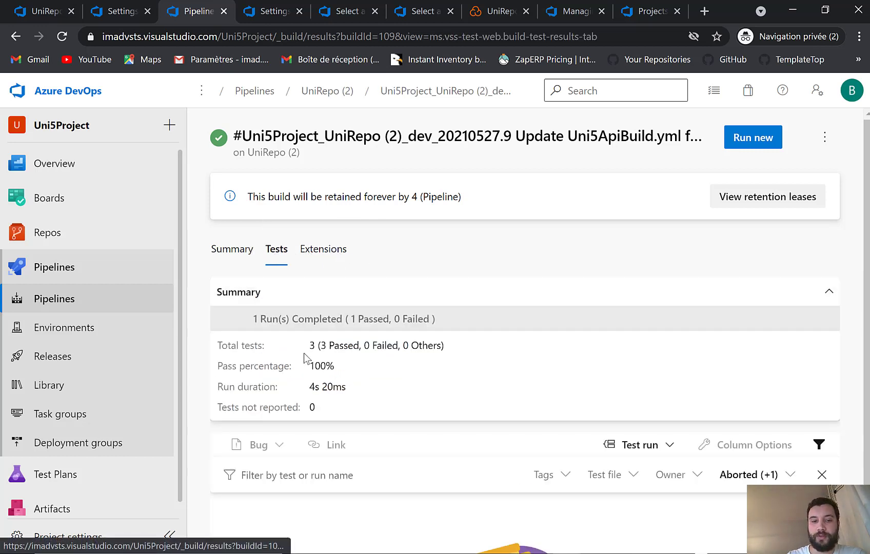
scroll(324, 374, "down", 1)
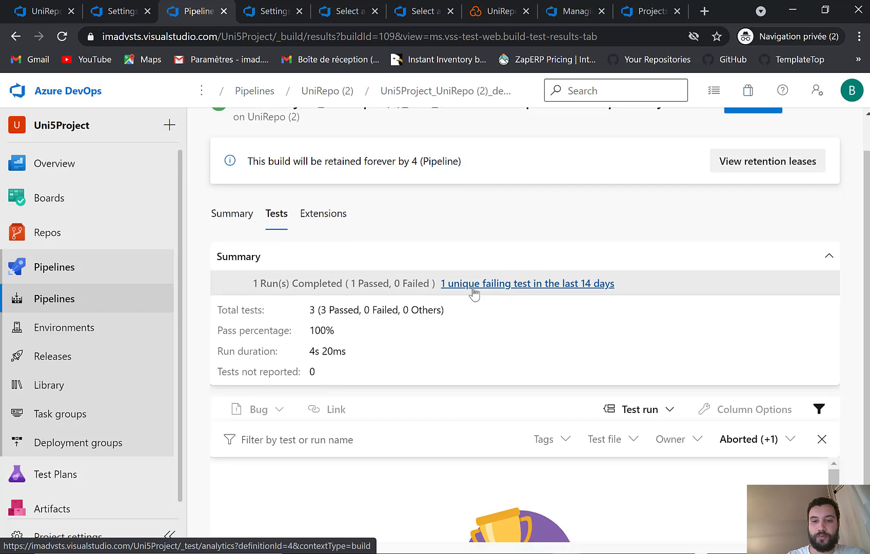
View the run's SonarCloud Analysis Report, open the detailed report and look over its quality gate and metrics.
left_click(319, 215)
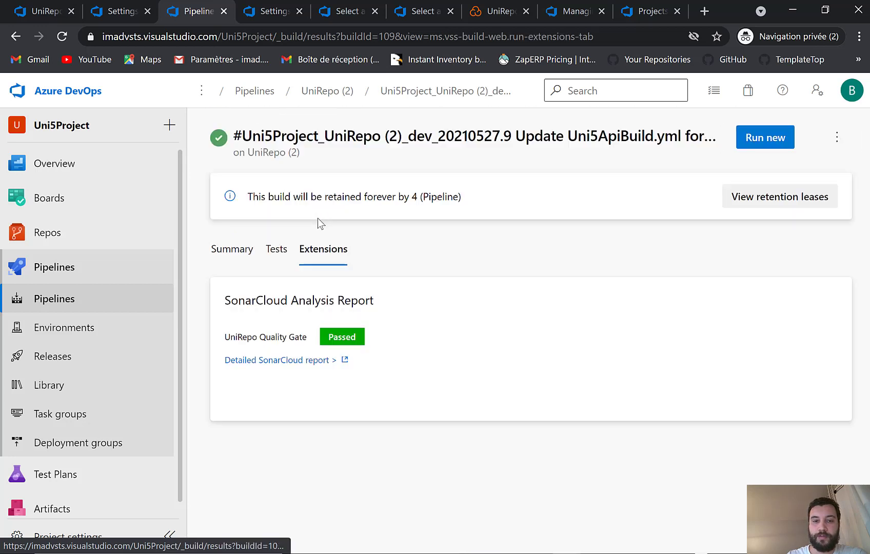
left_click_drag(230, 337, 336, 337)
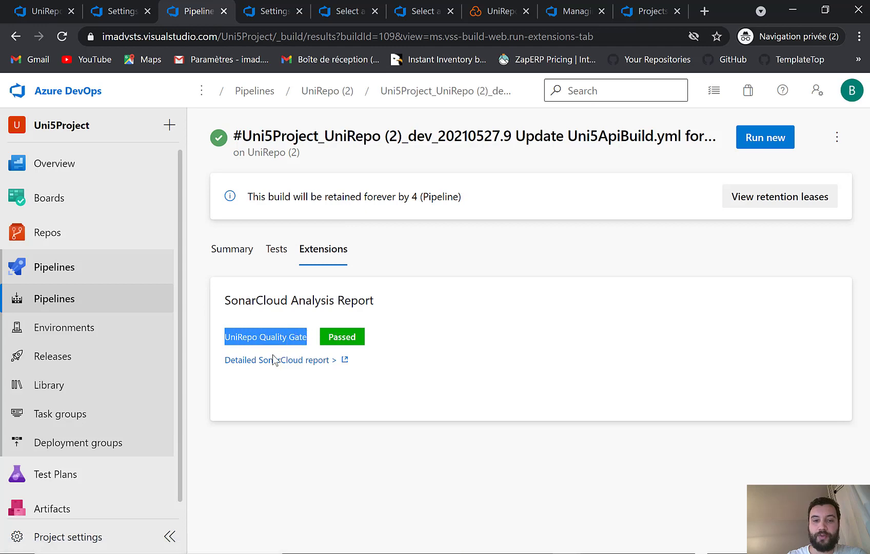
left_click(260, 360)
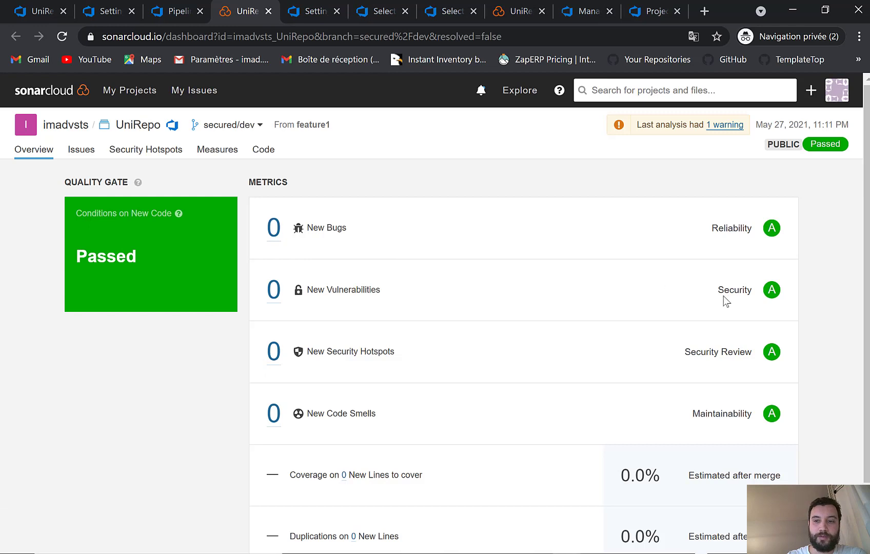
scroll(666, 287, "down", 3)
scroll(667, 288, "up", 3)
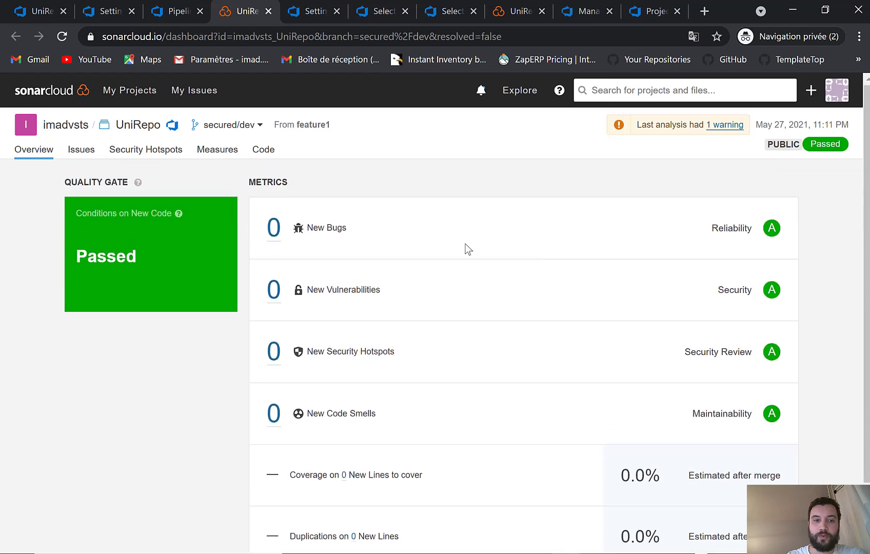
Browse the secured/dev analysis through its issues, security hotspots, measures and code, then recheck the overview metrics.
left_click(89, 150)
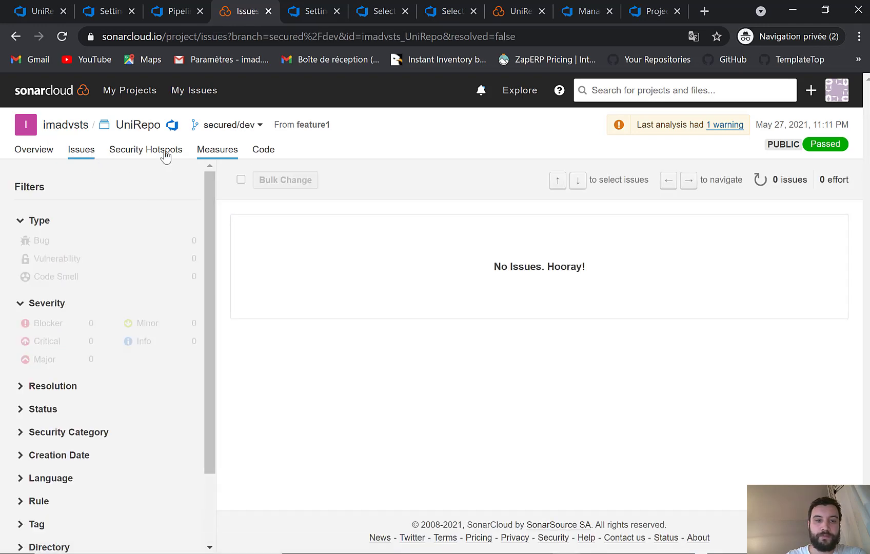
left_click(115, 153)
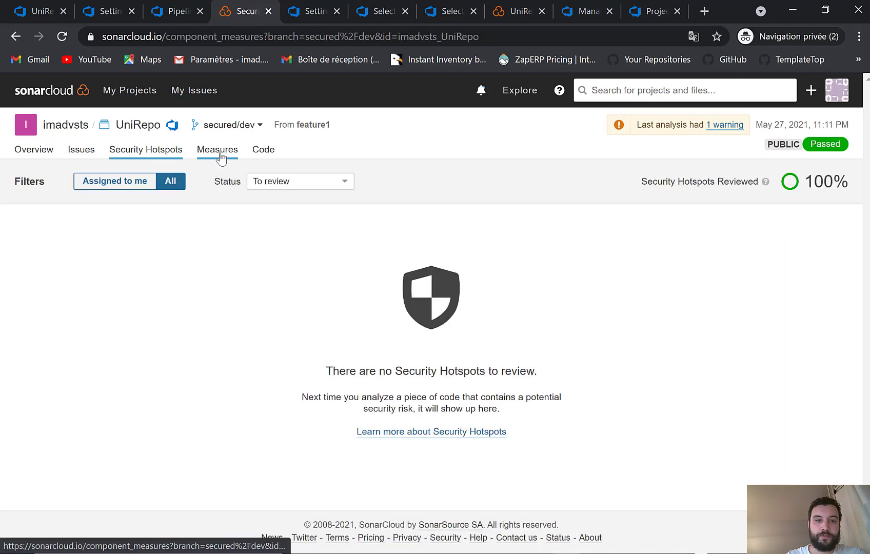
left_click(217, 150)
left_click(259, 154)
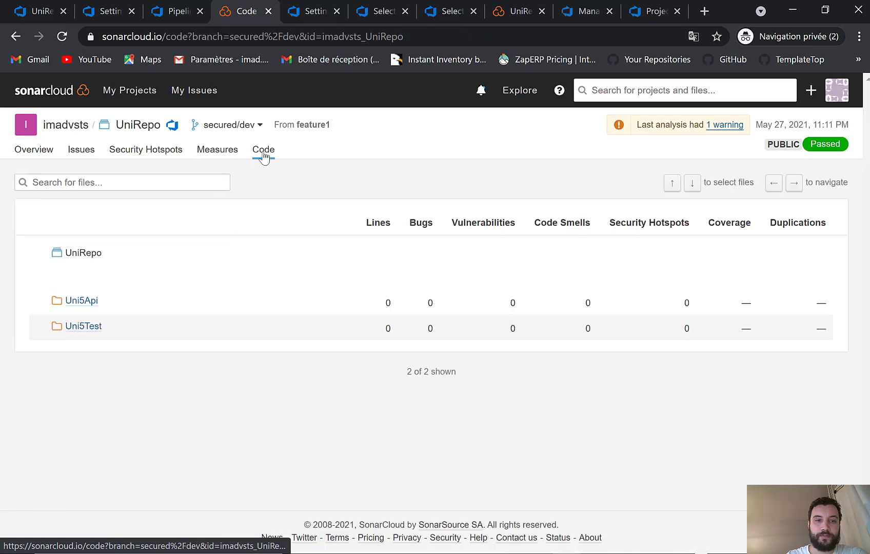
left_click(31, 153)
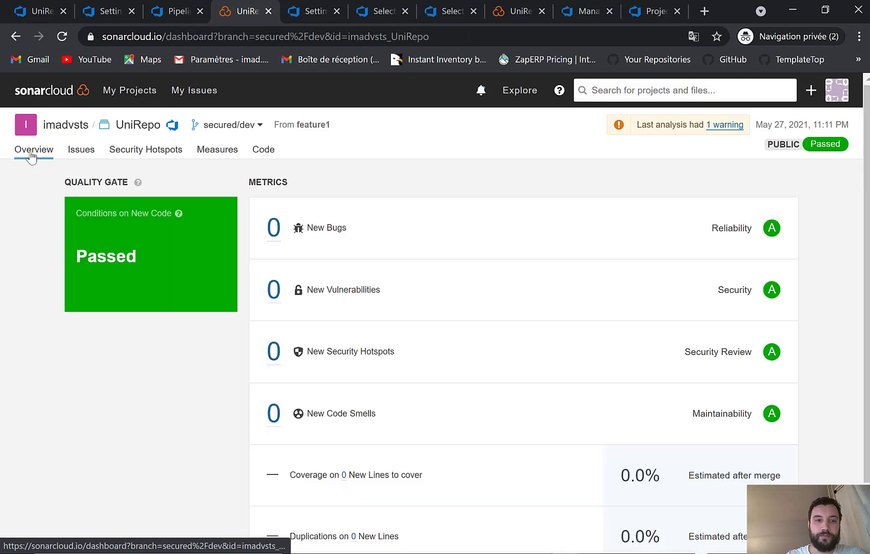
scroll(523, 395, "down", 3)
scroll(444, 372, "up", 3)
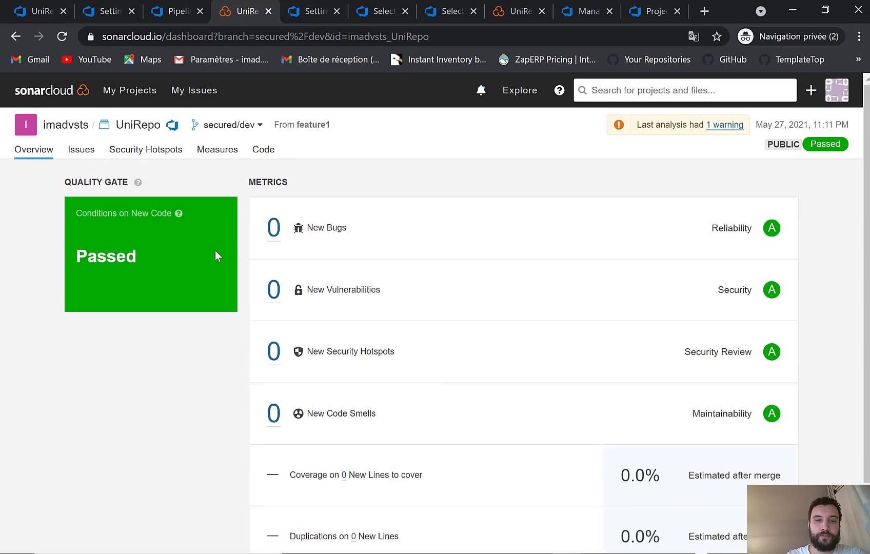
Recheck the secured/dev issues, the project's branch list and security hotspots, then inspect and collapse the issue filter groups.
left_click(86, 153)
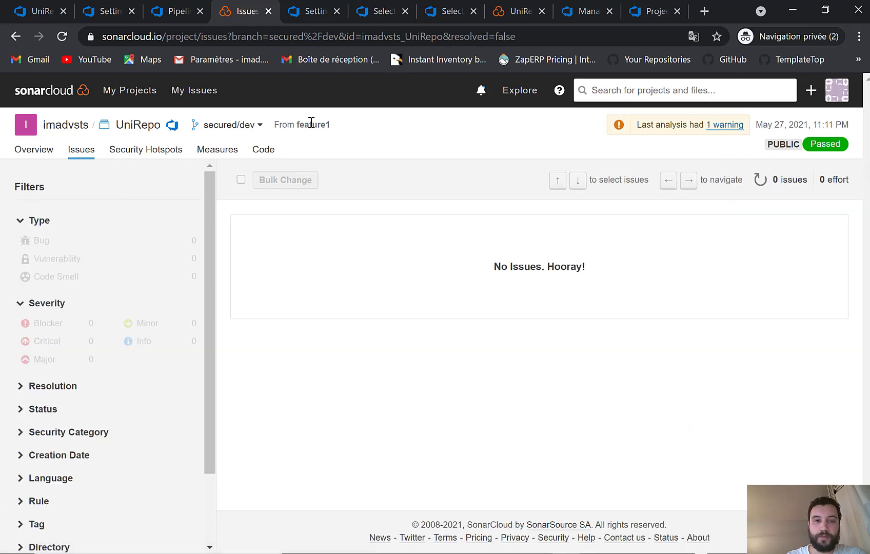
left_click(251, 128)
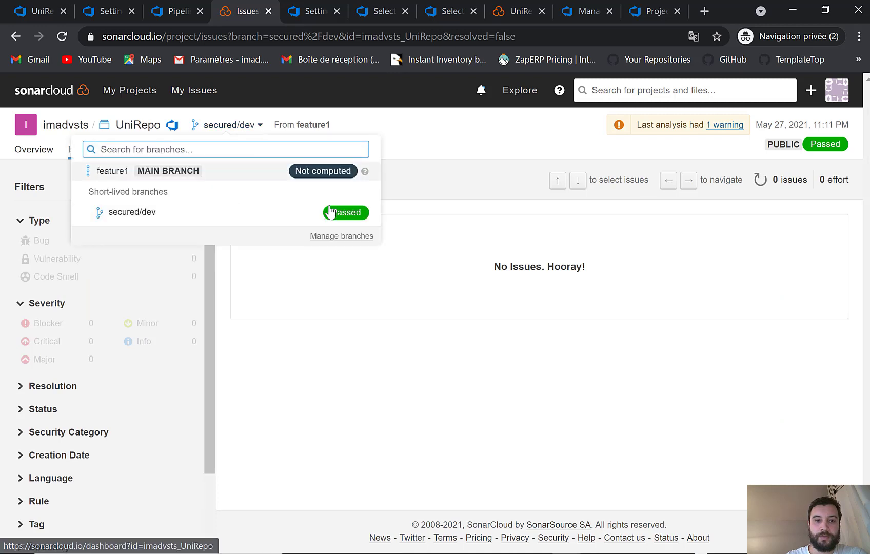
left_click(427, 191)
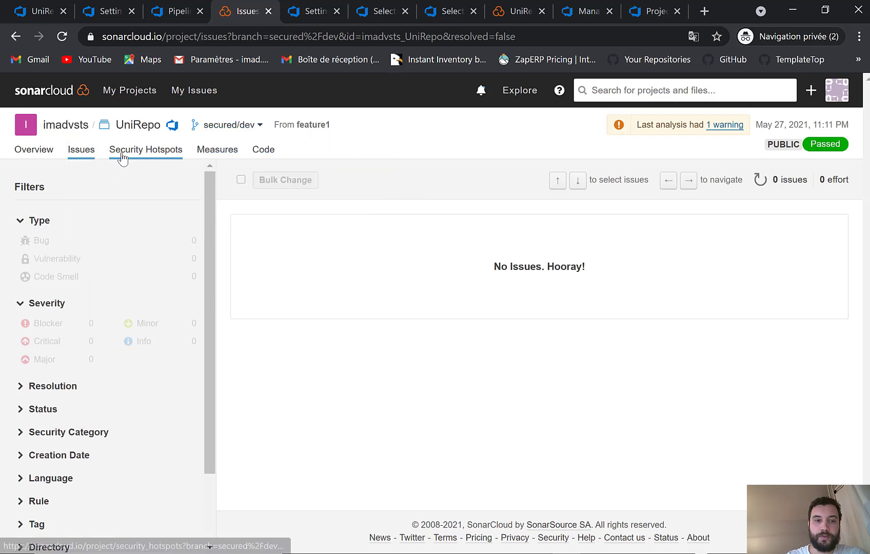
left_click(122, 154)
left_click(79, 151)
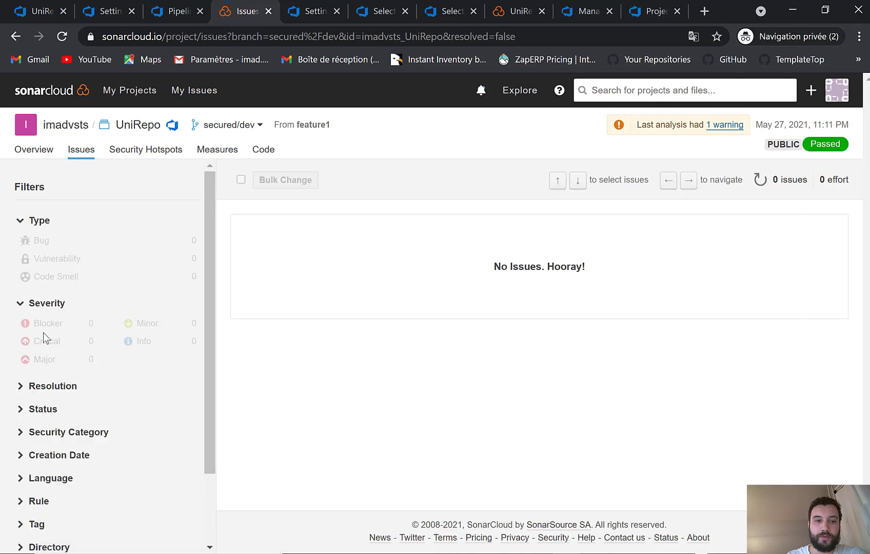
left_click(47, 391)
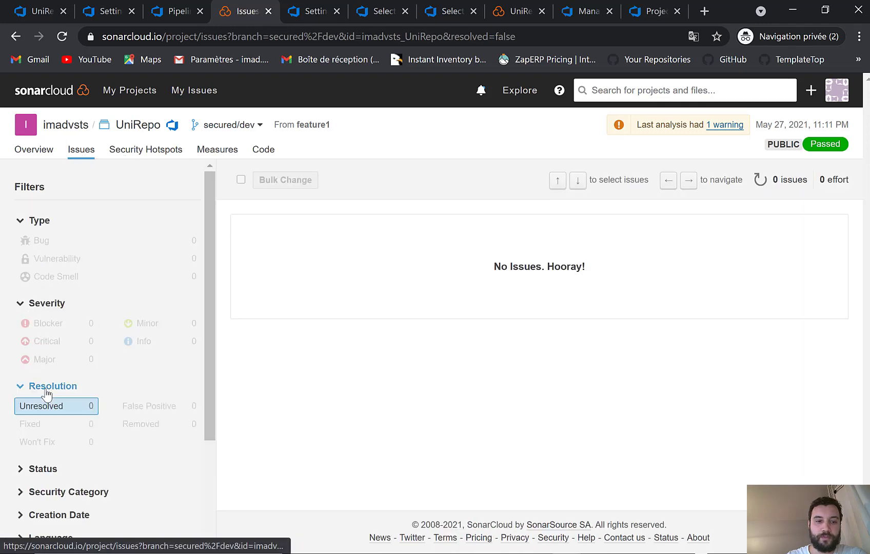
left_click(47, 392)
left_click(21, 303)
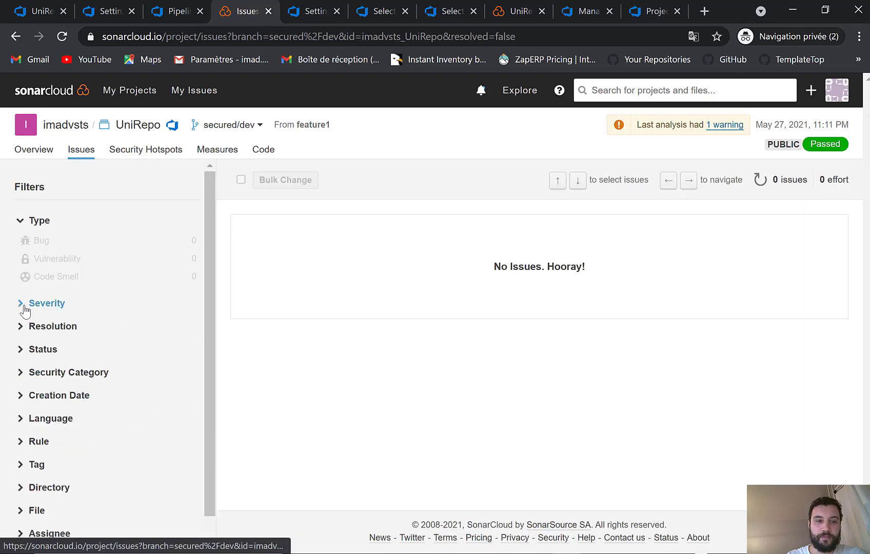
left_click(19, 222)
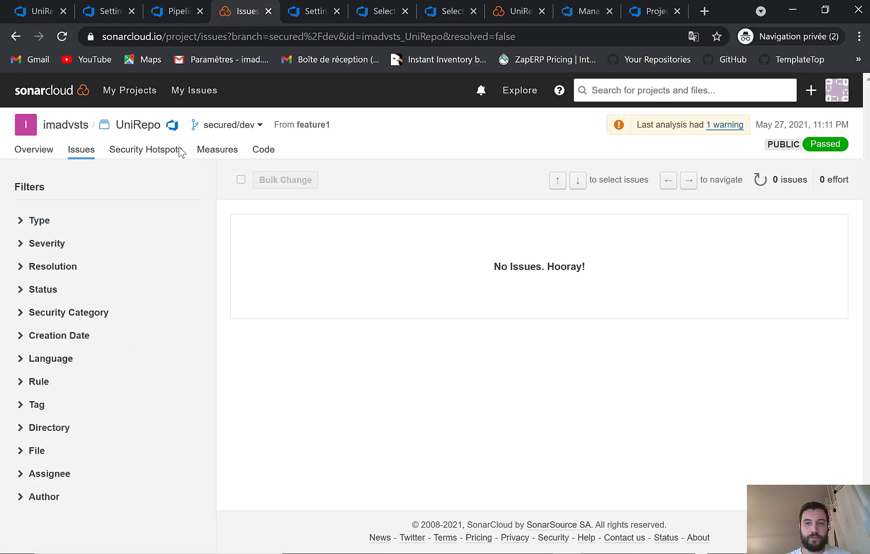
View the analysed code folders, then reload the organization's project list and open UniRepo's main branch dashboard.
left_click(265, 154)
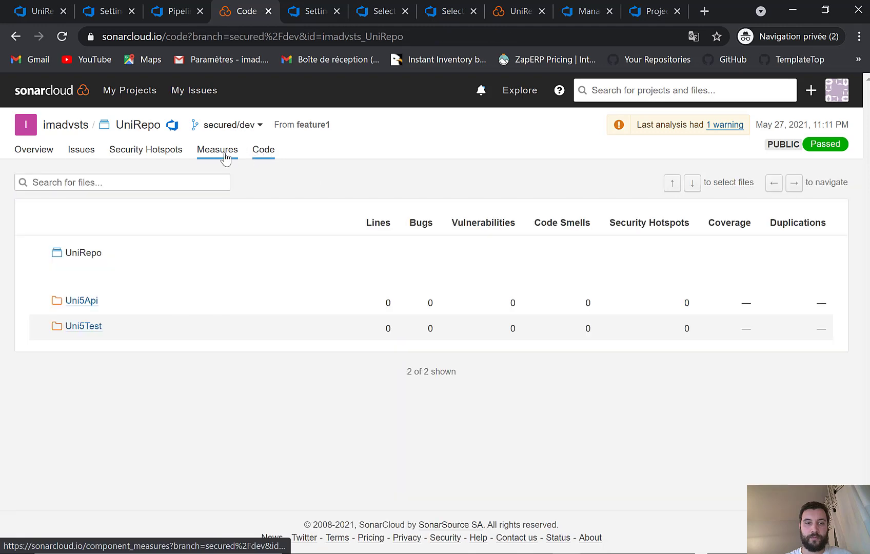
left_click(66, 126)
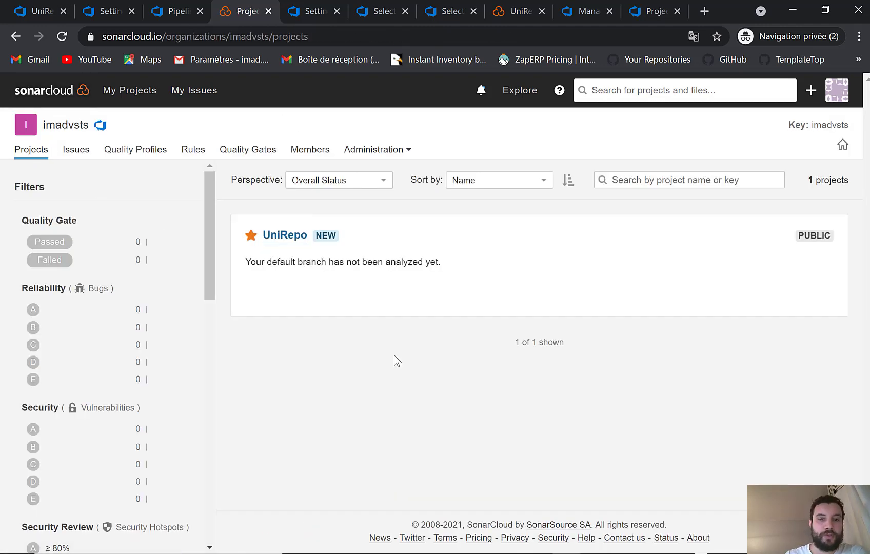
left_click(62, 39)
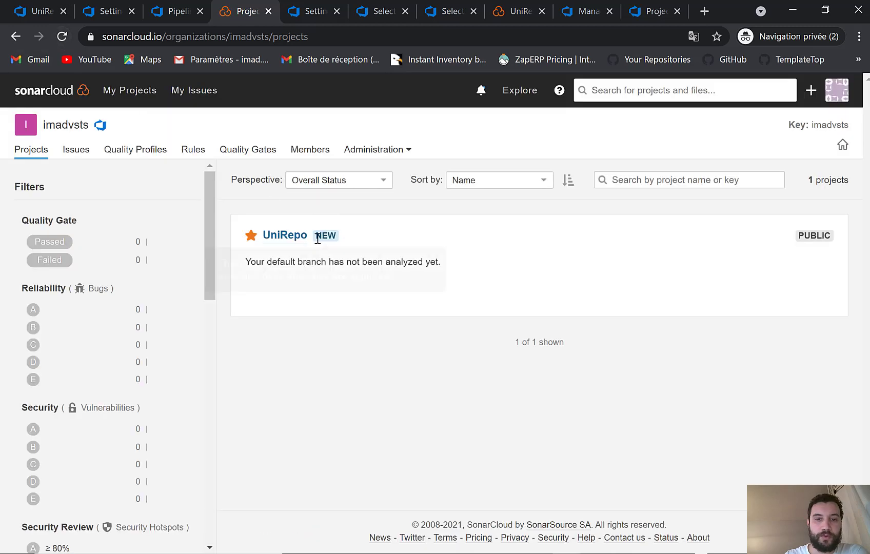
left_click(285, 236)
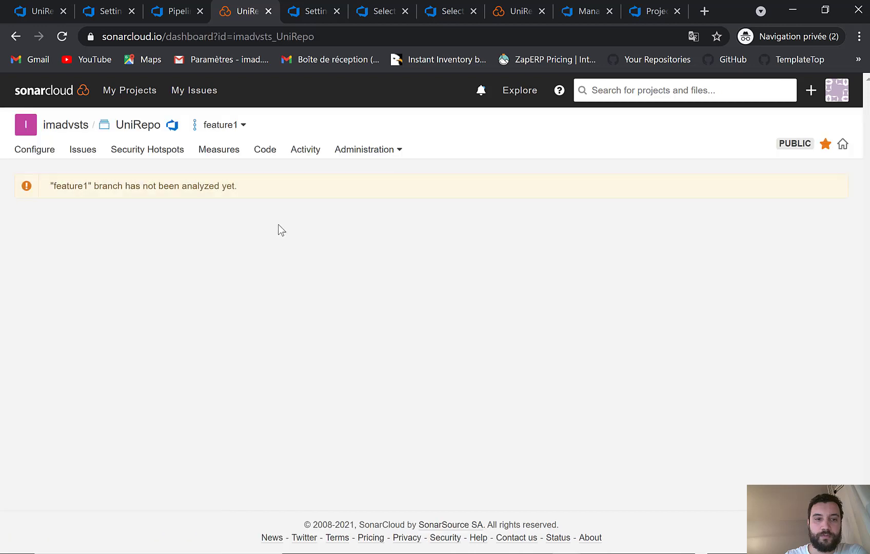
View the secured/dev branch overview, return to the organization's projects, and reopen UniRepo on the secured/dev branch.
left_click(212, 129)
left_click(142, 213)
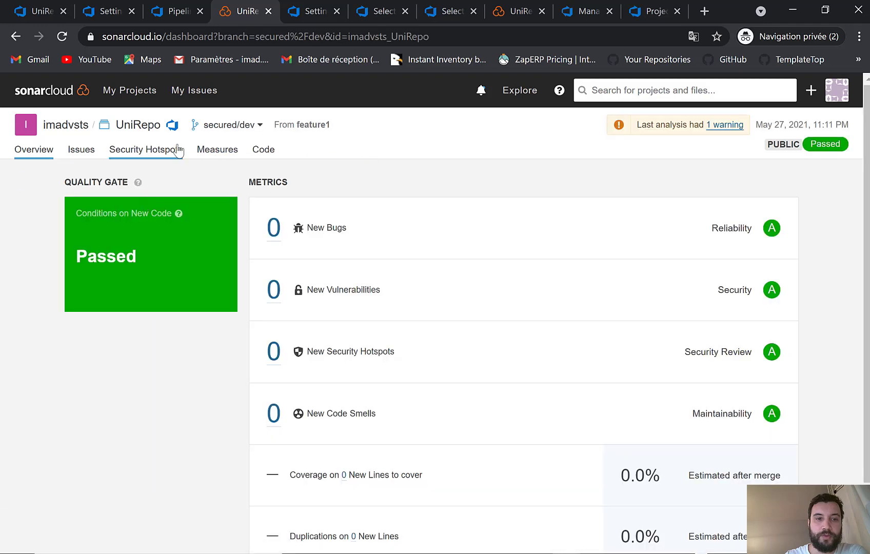
left_click(80, 135)
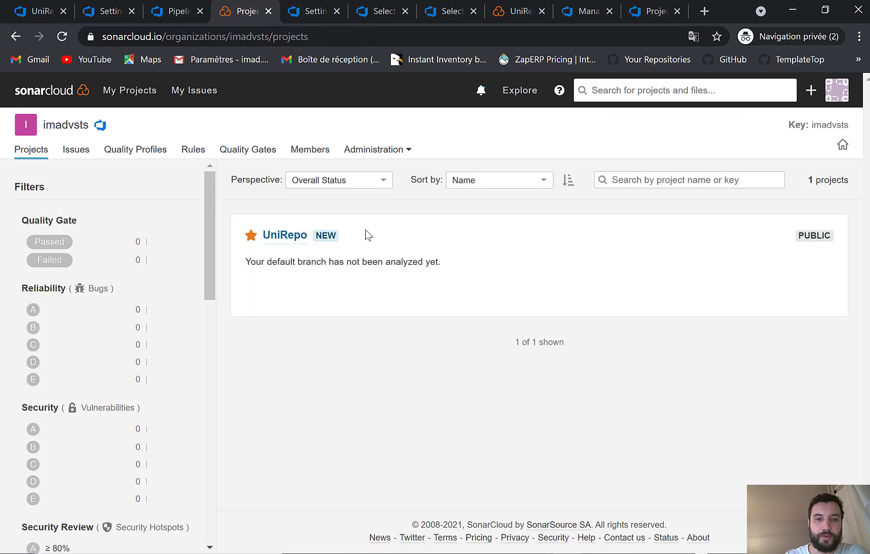
left_click(300, 236)
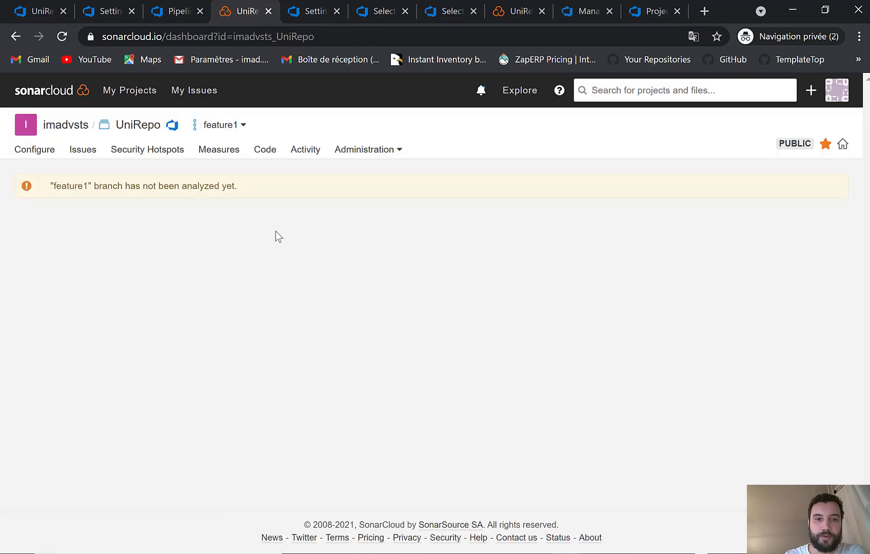
left_click(226, 130)
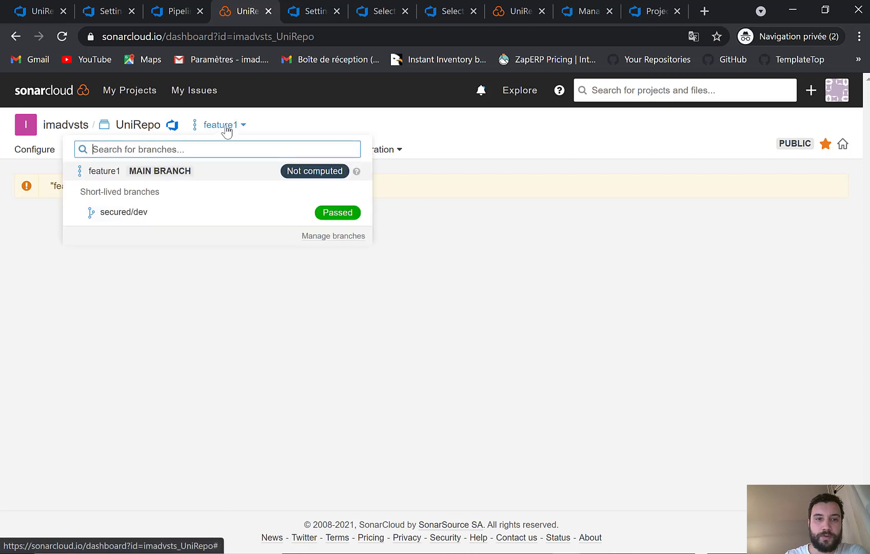
left_click(156, 216)
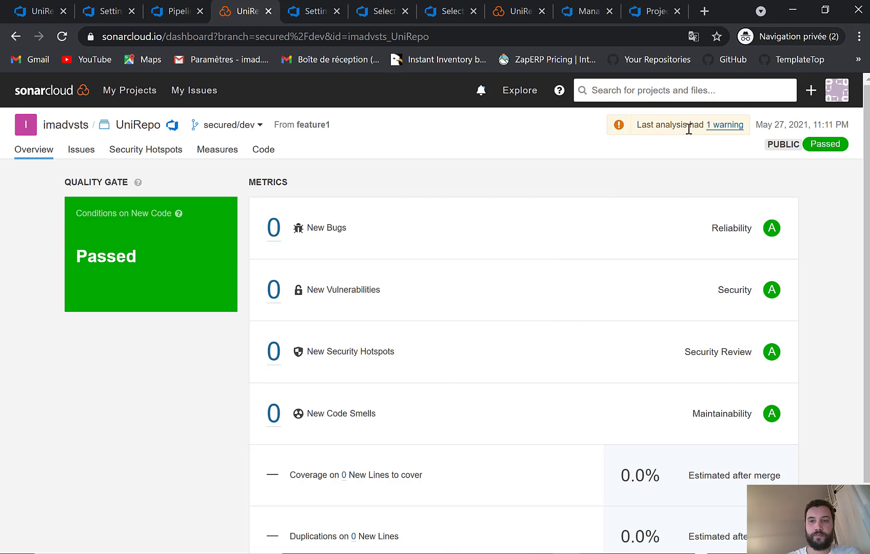
Read and close the warning of the last secured/dev analysis, then check which branch secured/dev originates from.
left_click(721, 126)
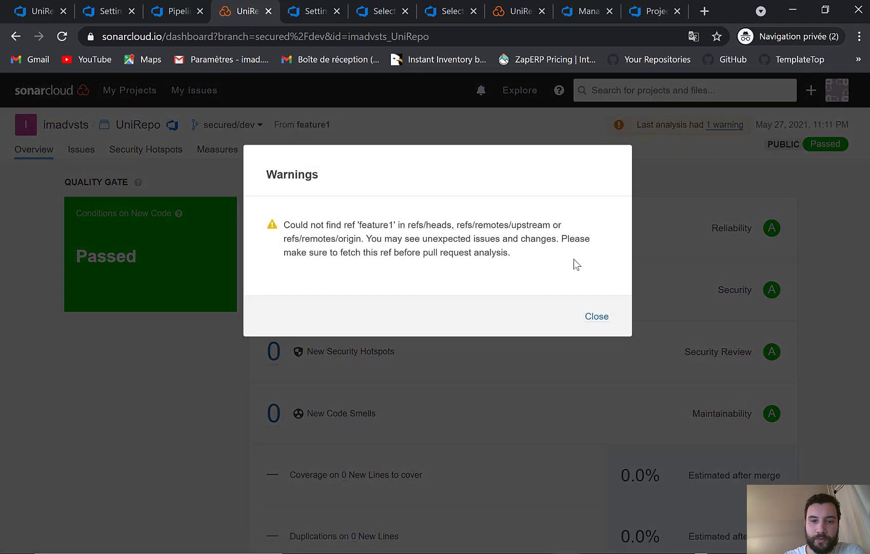
left_click(592, 318)
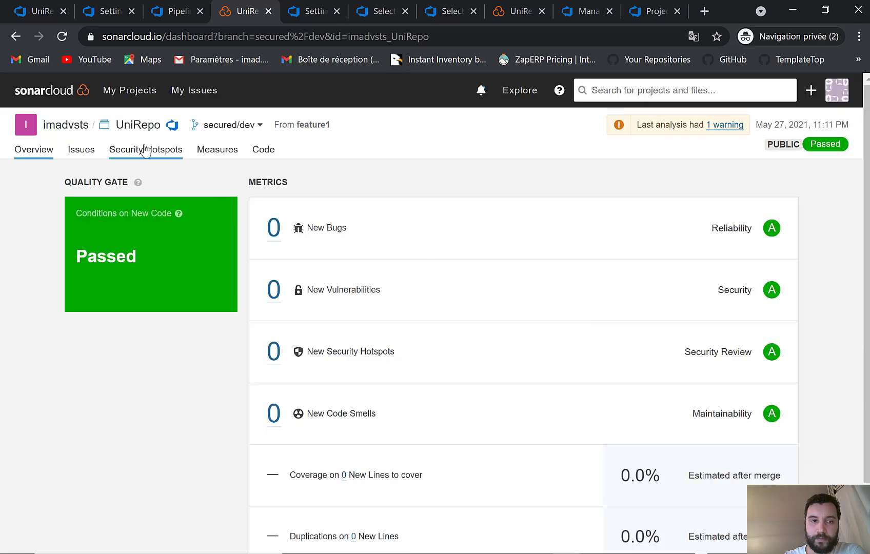
double_click(288, 122)
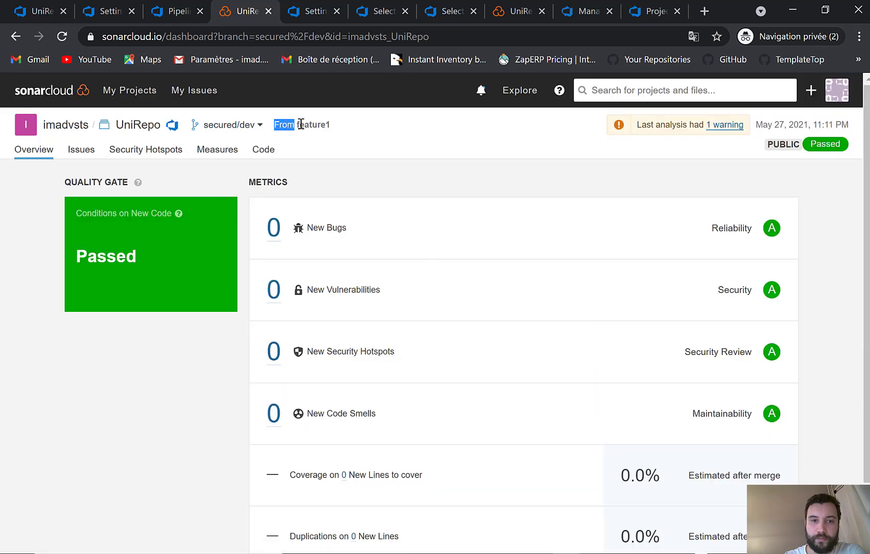
Recheck the secured/dev branch's issues and security hotspots, then view the organization's quality gate conditions.
left_click(87, 149)
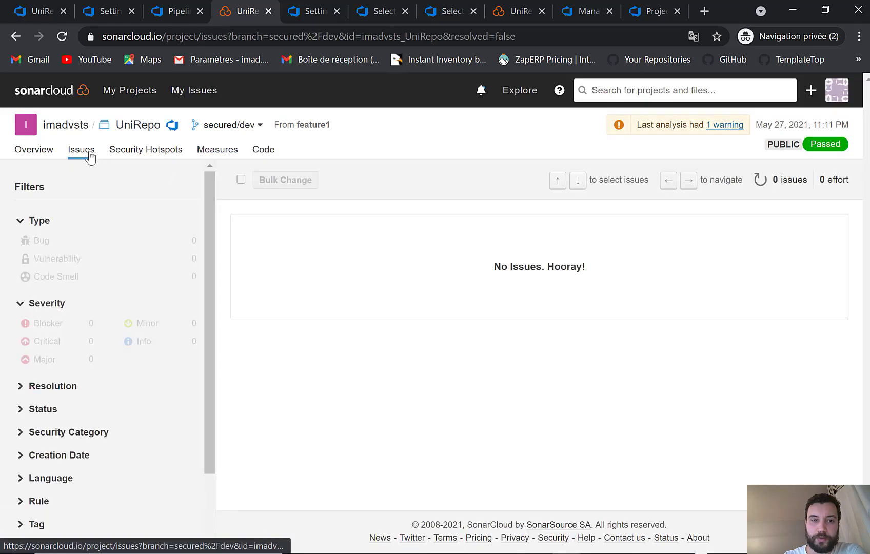
left_click(133, 152)
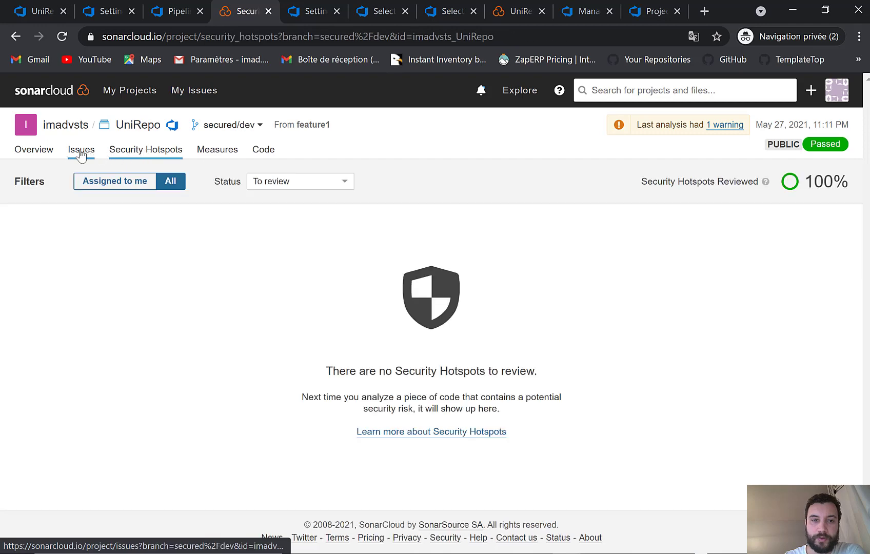
left_click(81, 151)
left_click(63, 126)
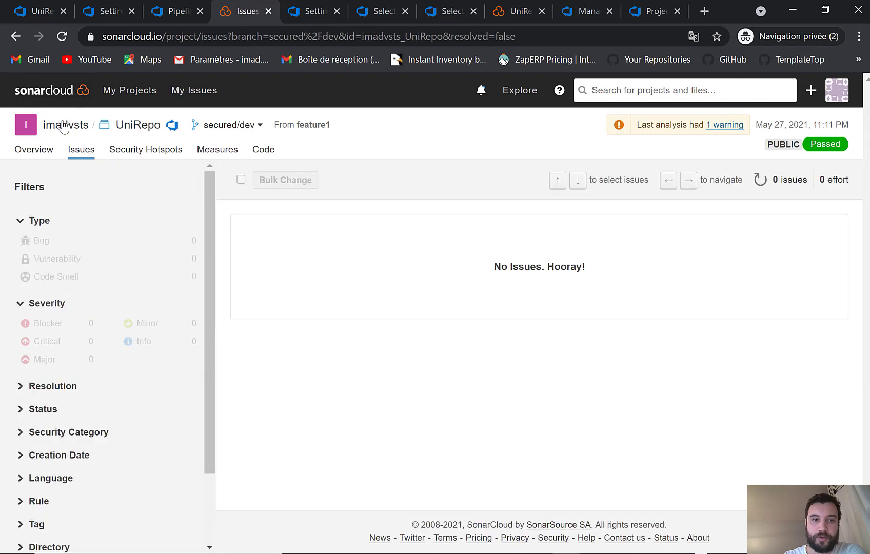
left_click(234, 149)
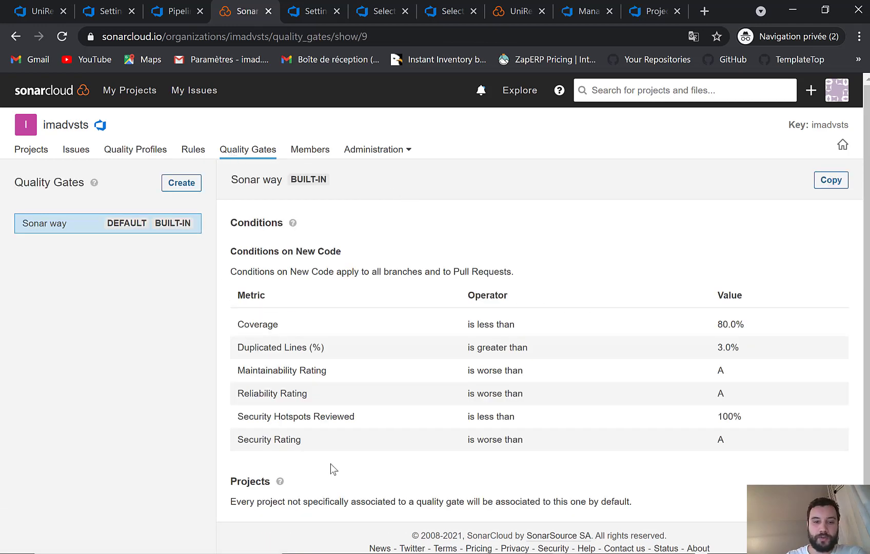
Review the Sonar way quality gate conditions, especially the coverage threshold, and check the organization's projects and issues lists.
scroll(331, 463, "down", 1)
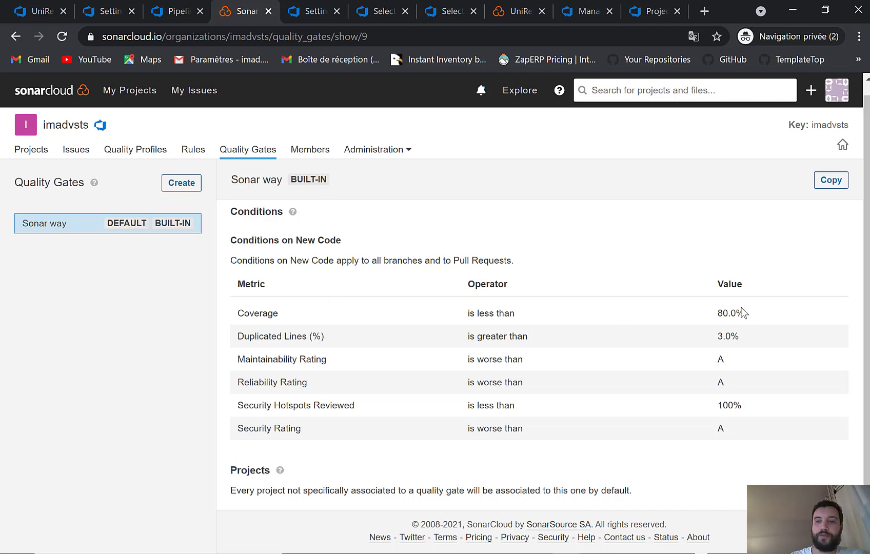
left_click_drag(745, 313, 718, 314)
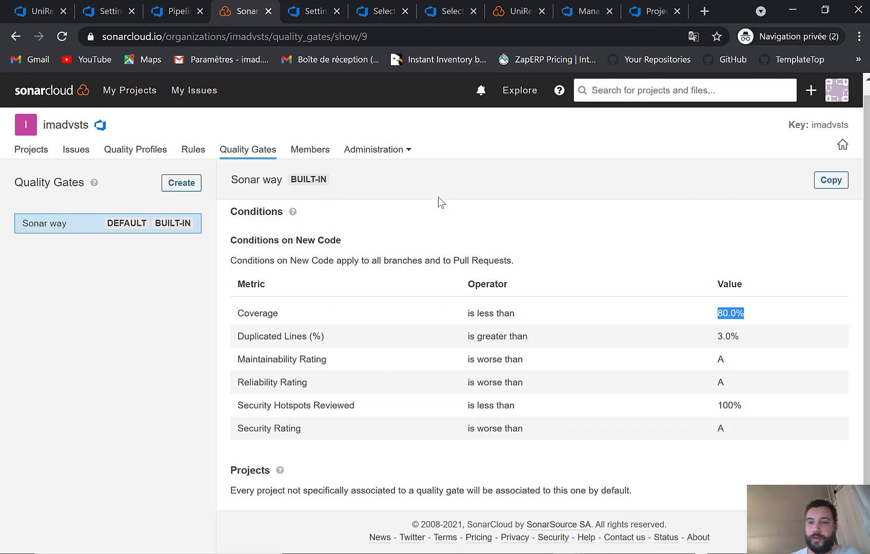
left_click(29, 152)
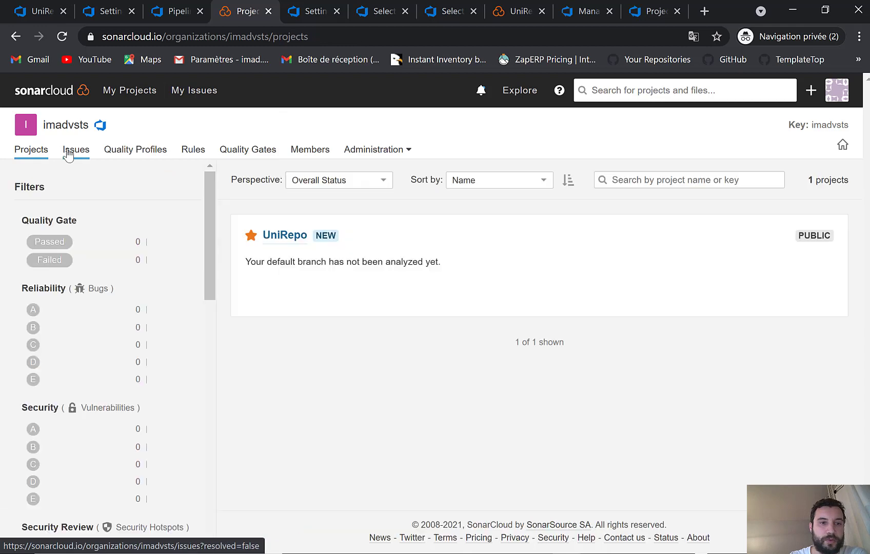
left_click(67, 154)
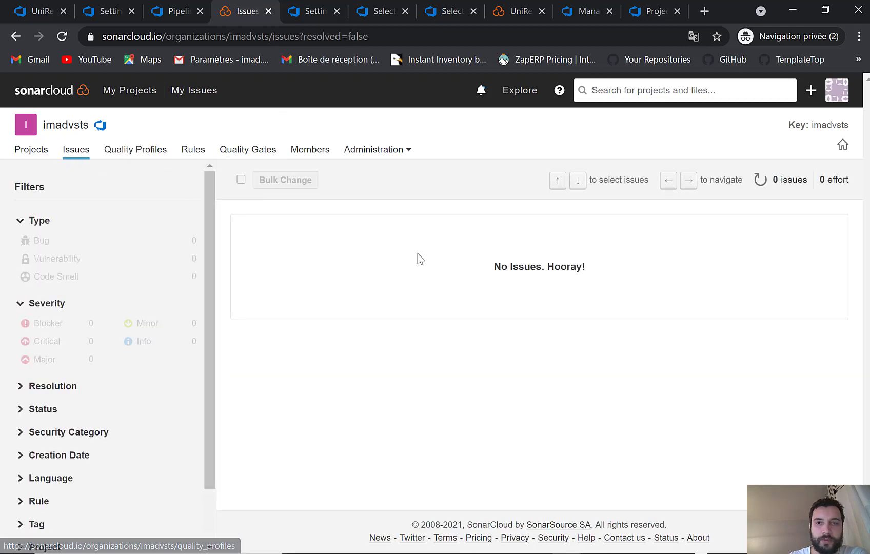
triple_click(423, 258)
scroll(167, 303, "down", 2)
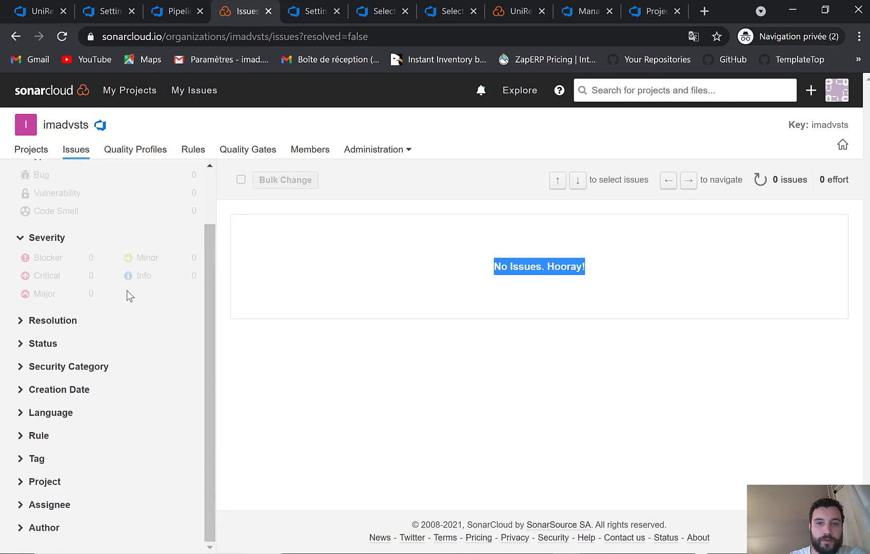
scroll(136, 298, "up", 2)
Open the UniRepo project from the organization's projects and display the analysis of its secured/dev branch.
left_click(41, 148)
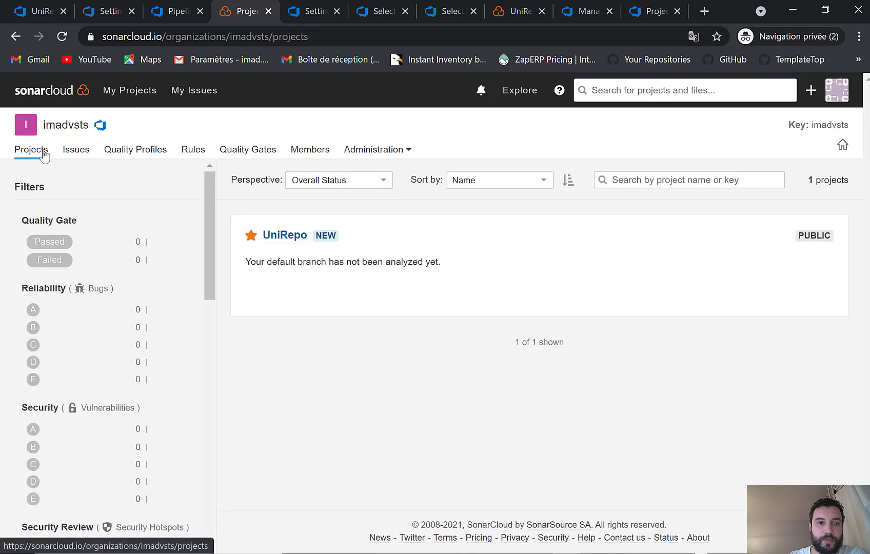
left_click(298, 237)
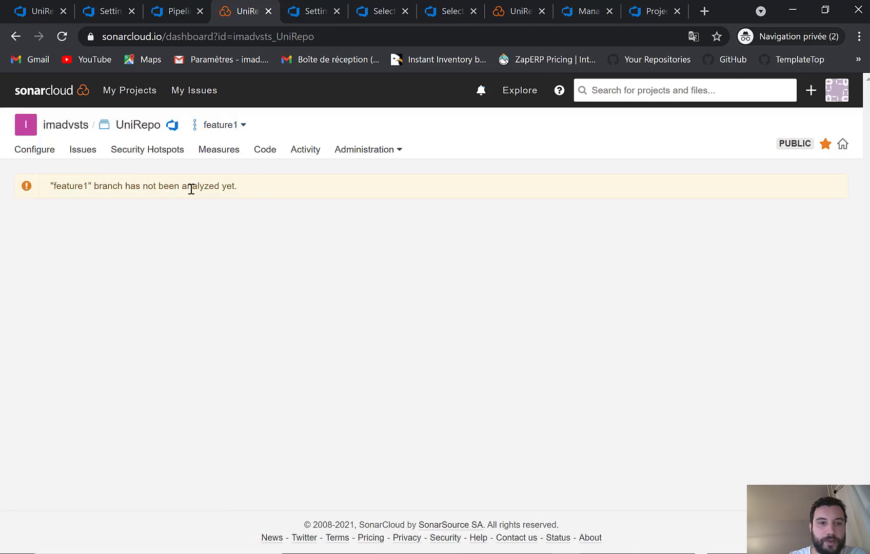
left_click_drag(198, 187, 77, 187)
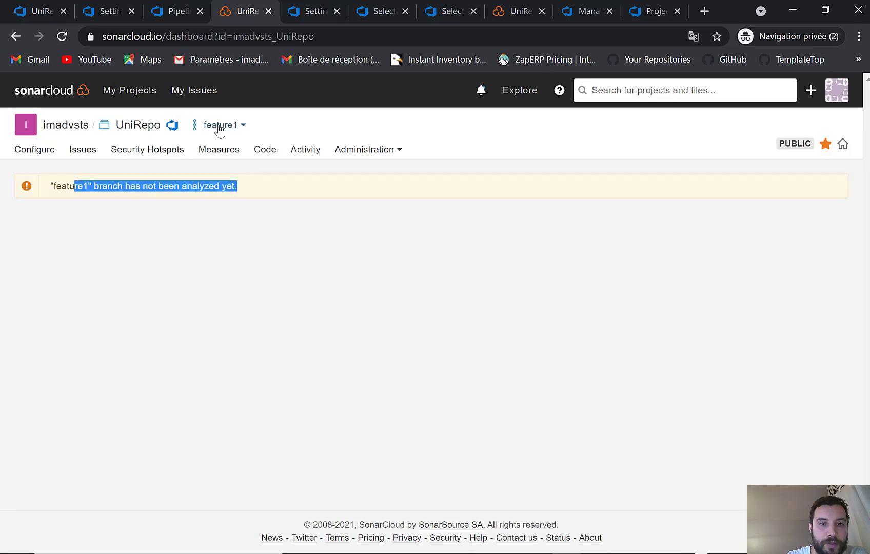
left_click(220, 125)
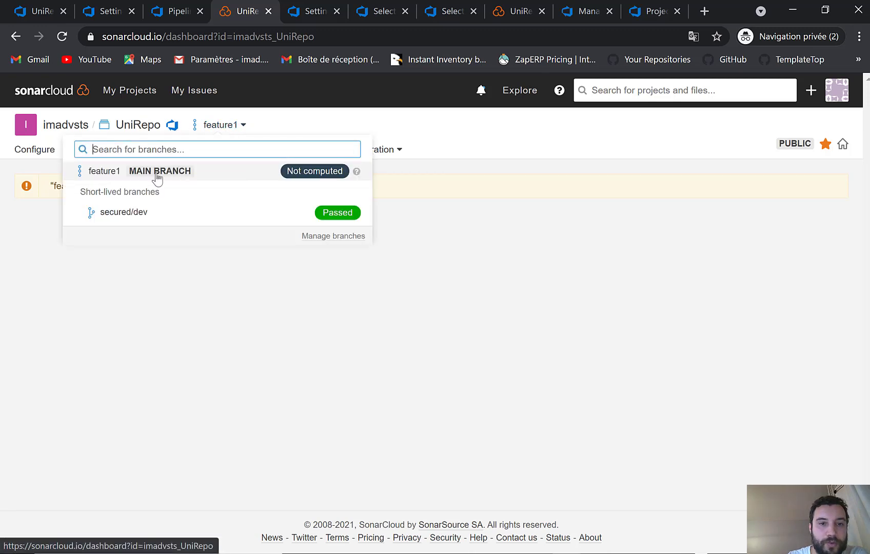
right_click(153, 212)
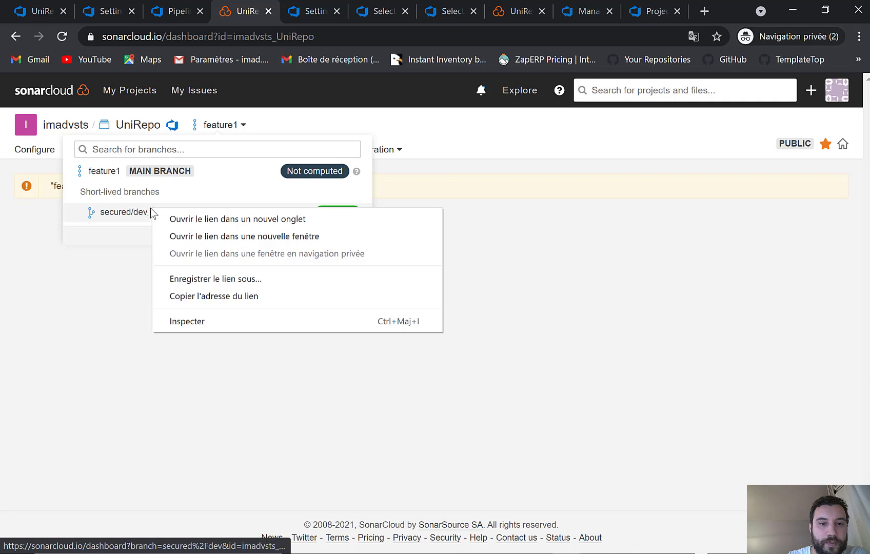
left_click(136, 214)
left_click(136, 214)
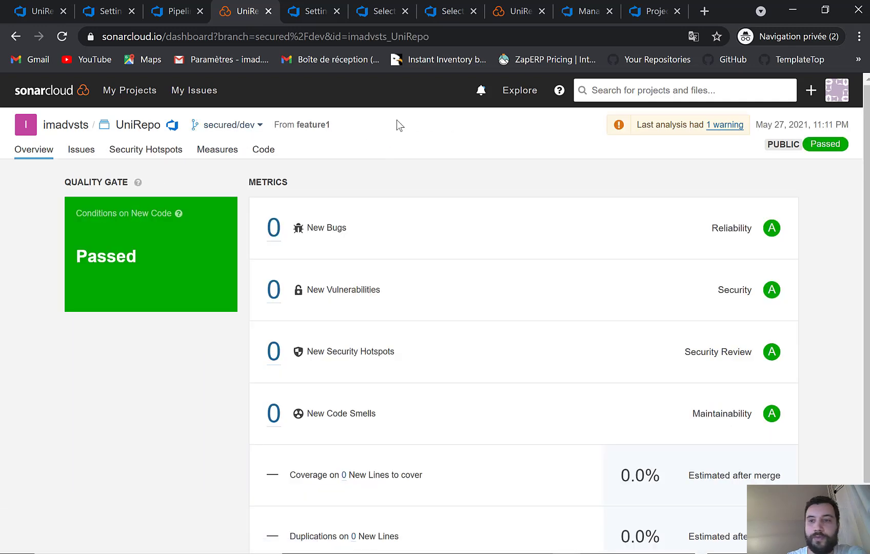
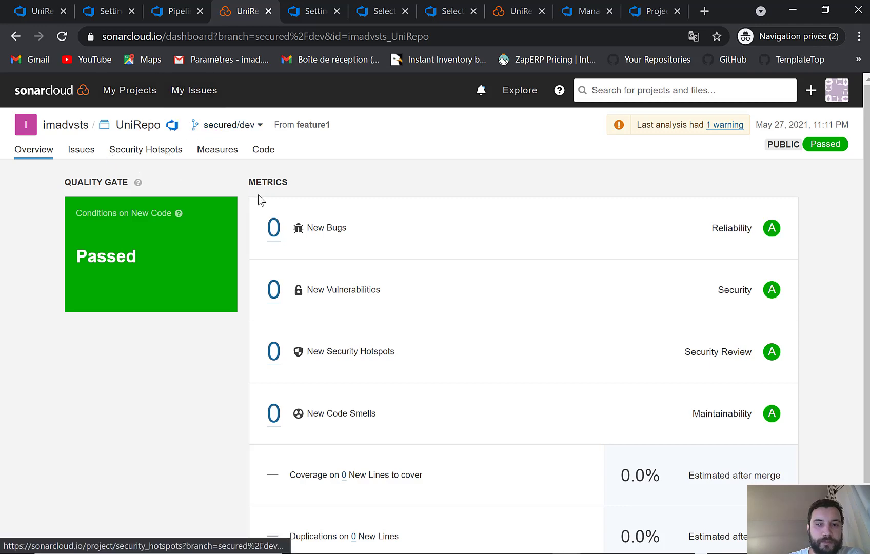
Examine the secured/dev branch's issues, security hotspots, measures and code, including the contents of the Uni5Api folder.
left_click(74, 159)
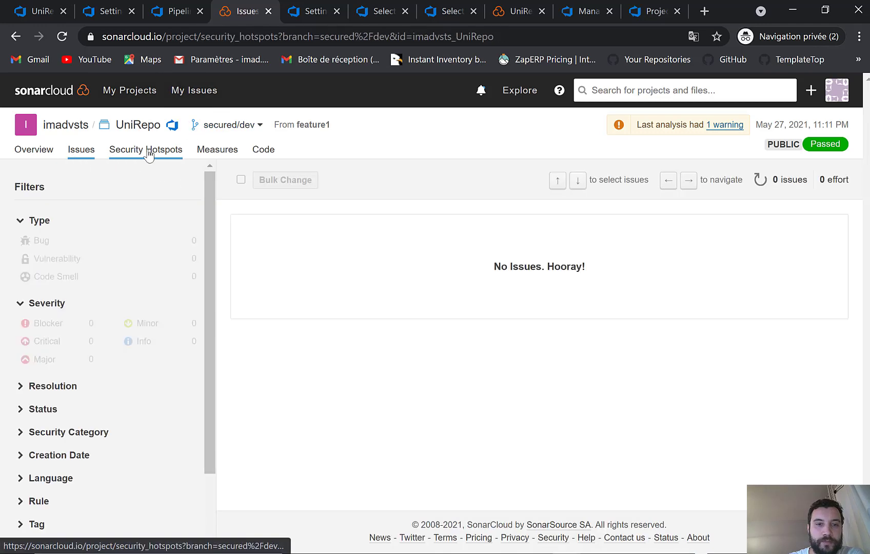
left_click(149, 152)
left_click(220, 151)
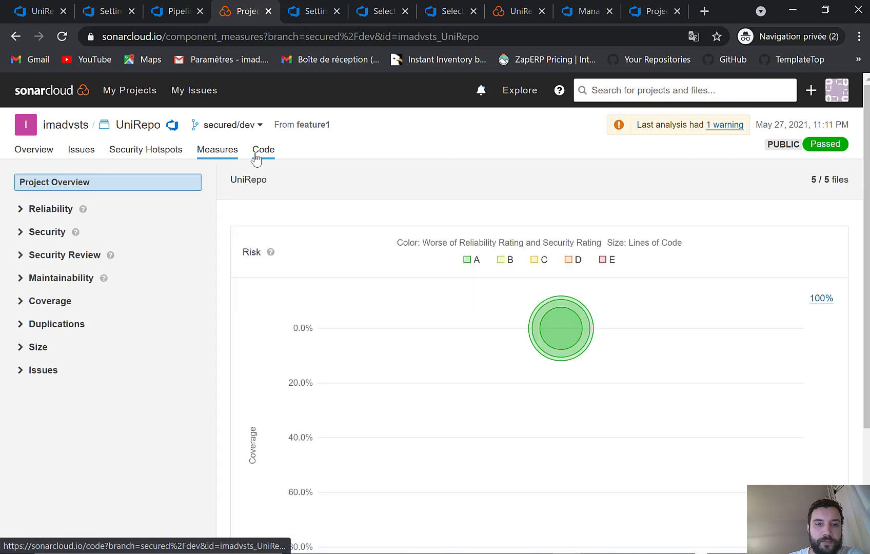
left_click(268, 159)
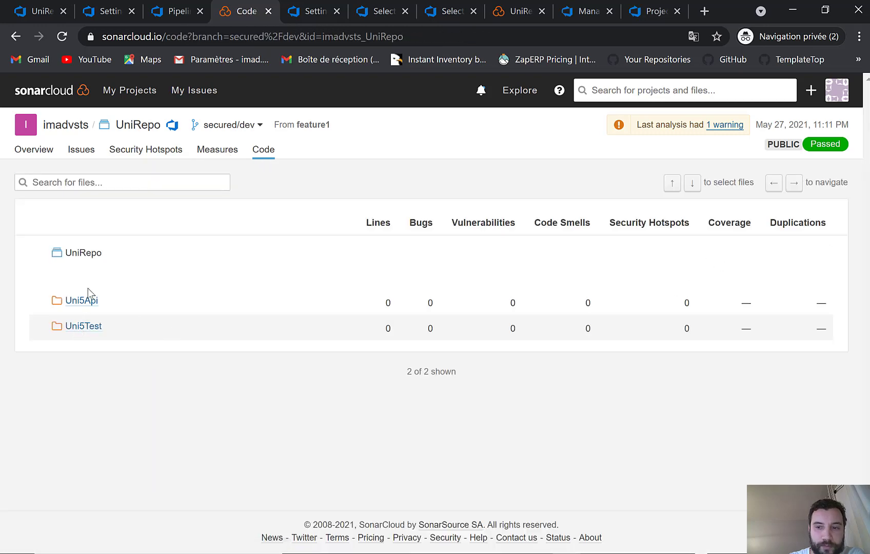
left_click(82, 302)
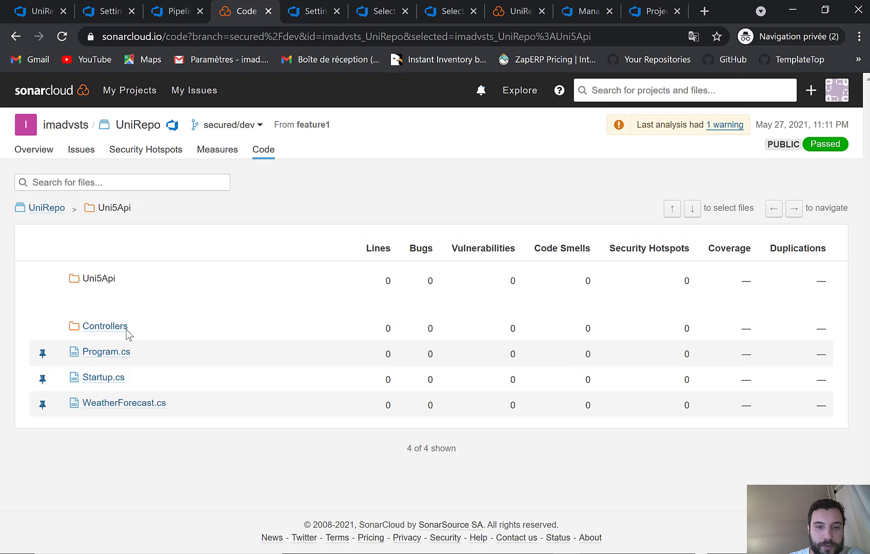
left_click(40, 207)
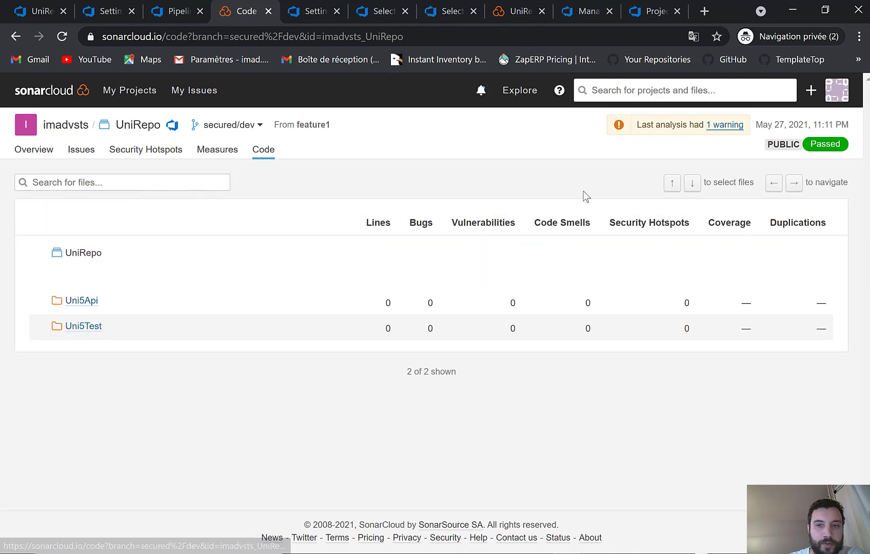
Read the warning from the last analysis of the secured/dev branch and close its dialog.
left_click(737, 127)
left_click_drag(283, 232, 452, 225)
left_click_drag(537, 225, 563, 226)
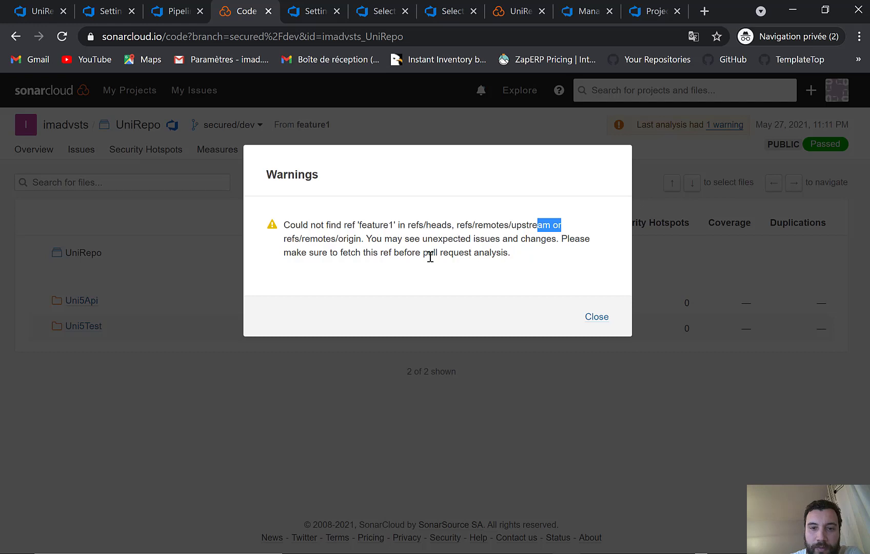
left_click(596, 317)
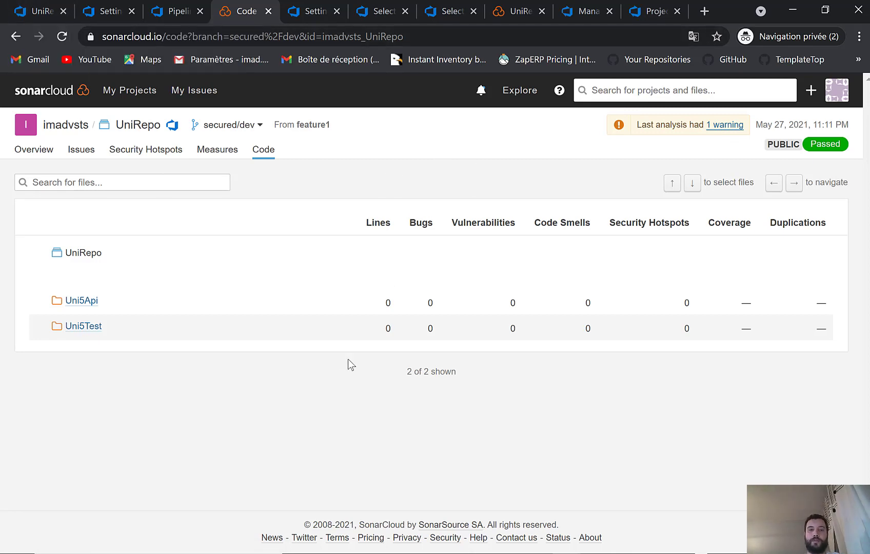
Switch to the Azure DevOps pipeline editor and copy the entire Uni5ApiBuild.yml content of the secured/dev branch.
key("alt+Tab")
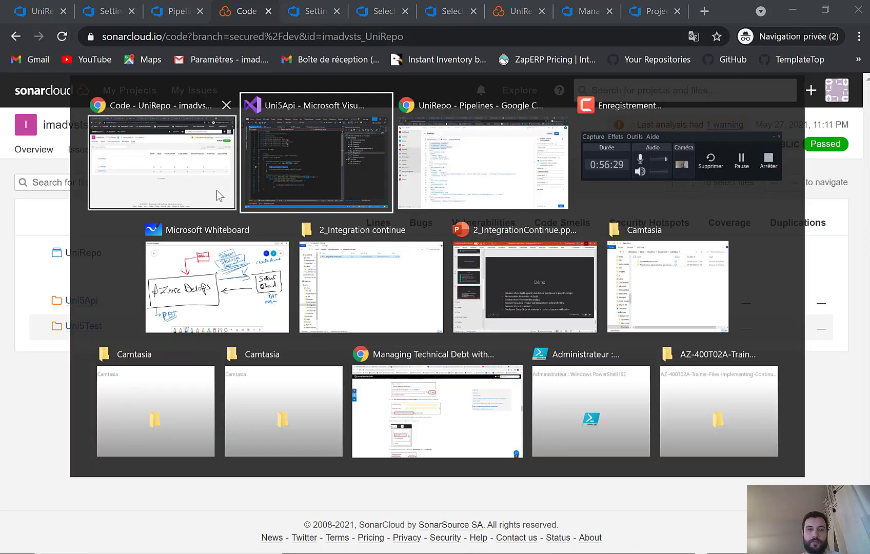
key("alt+Tab")
key("Escape")
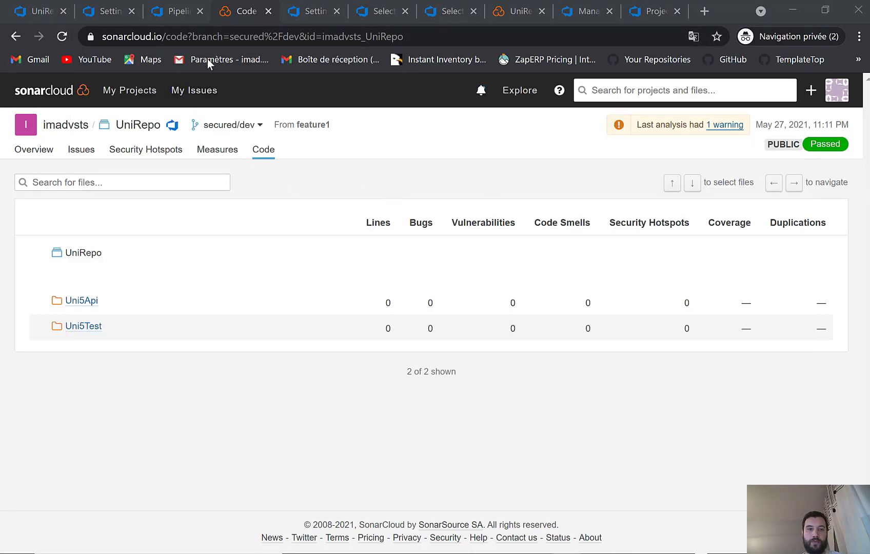
left_click(103, 12)
left_click(36, 13)
left_click(445, 342)
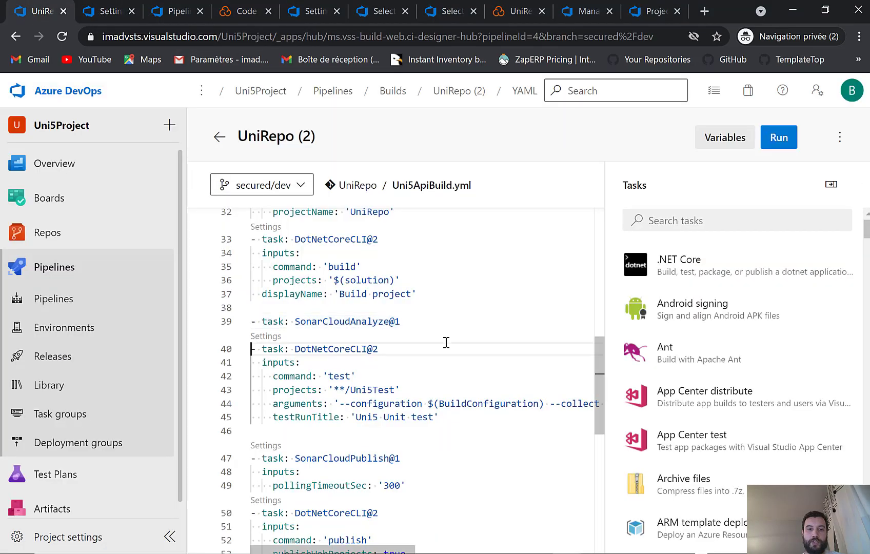
key("ctrl+a")
Show Uni5ApiBuild.yml on the features/feature1 branch and replace its whole content with the copied pipeline definition.
left_click(304, 185)
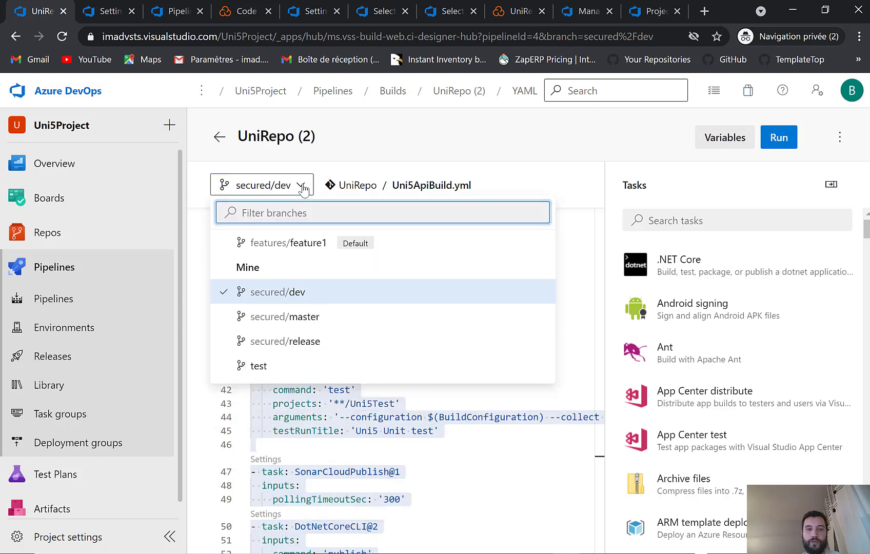
left_click(290, 241)
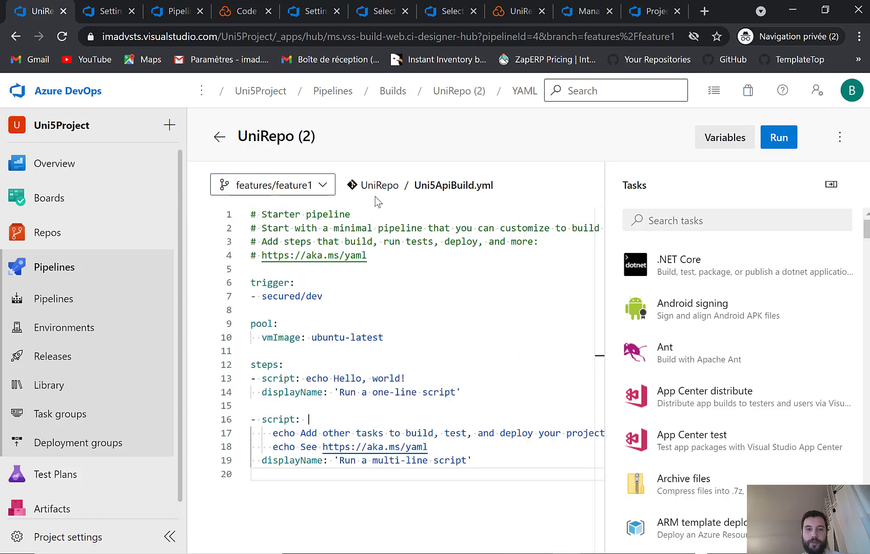
key("ctrl+a")
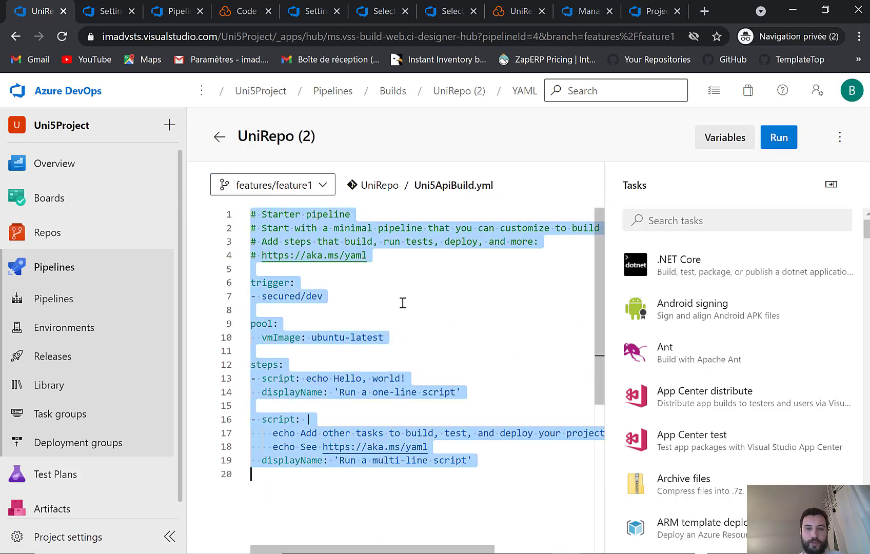
key("ctrl+v")
scroll(439, 307, "up", 10)
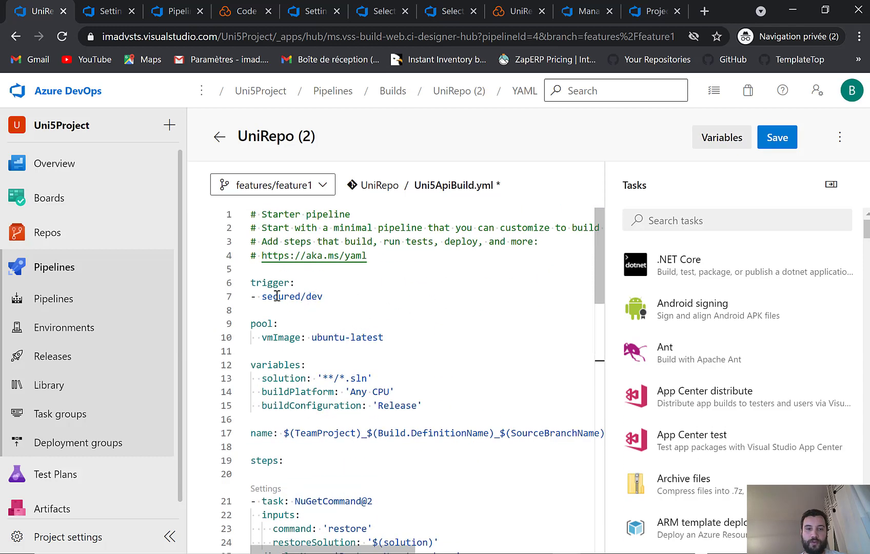
Set the pipeline's trigger branch to features/feature1 in Uni5ApiBuild.yml.
double_click(277, 297)
type("featu")
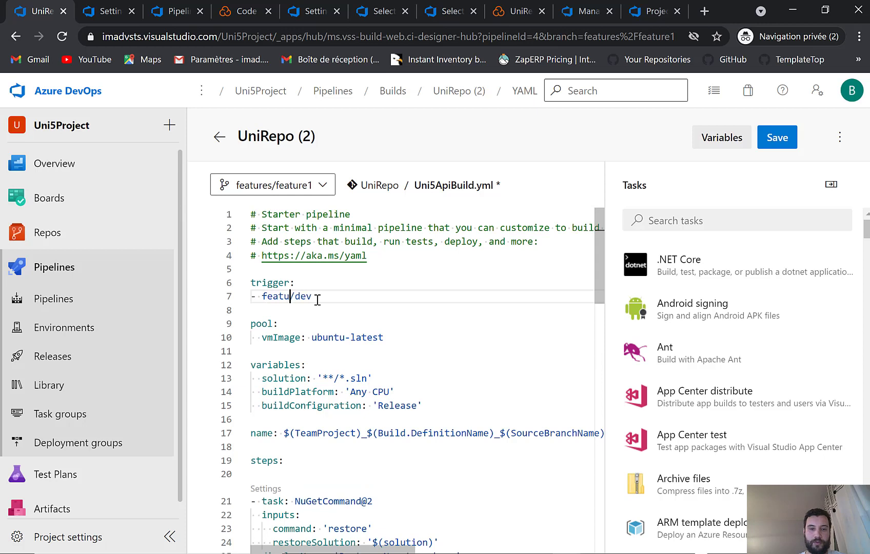
key("Right")
key("Right")
key("Right")
type("feature1")
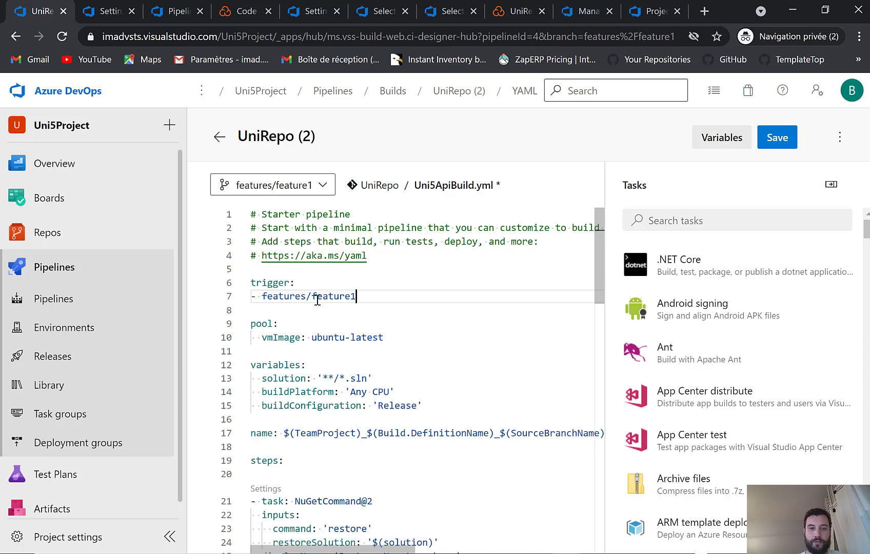
Commit Uni5ApiBuild.yml directly to the features/feature1 branch with the suggested message and run the pipeline on that branch.
left_click(782, 143)
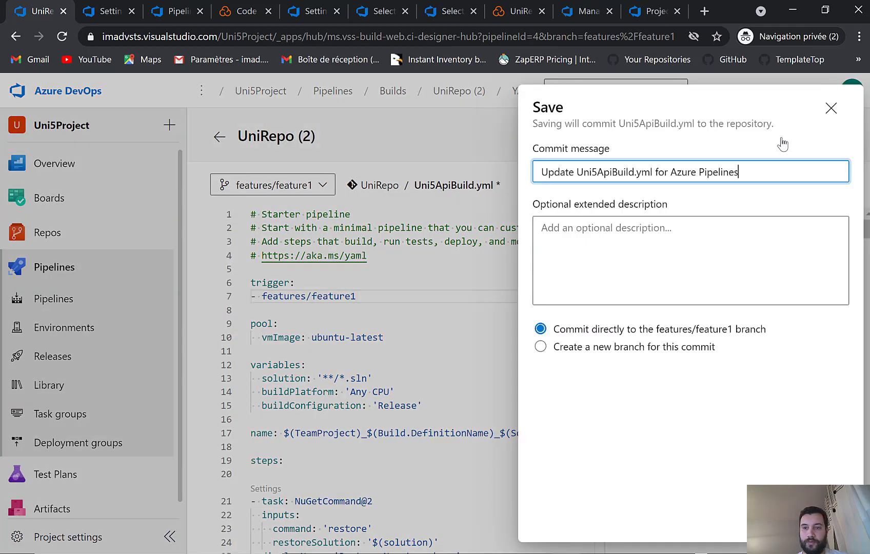
key("Return")
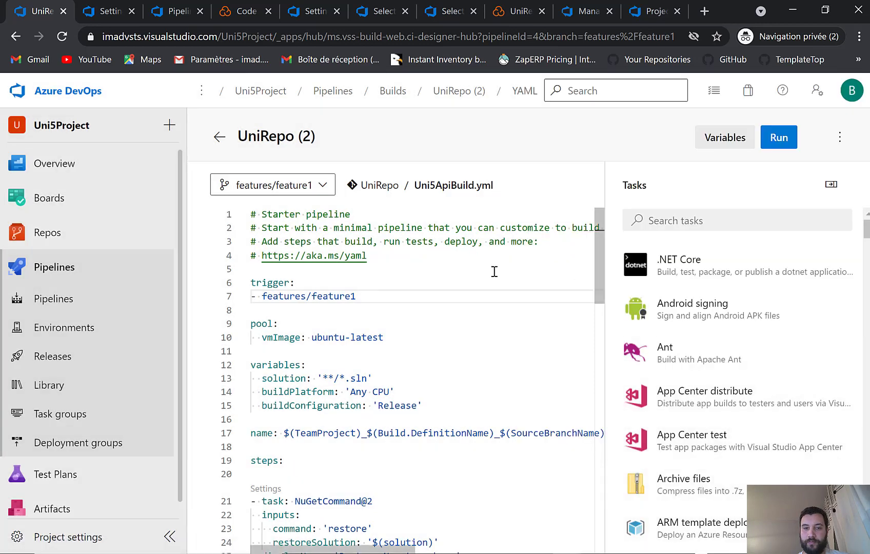
left_click(780, 143)
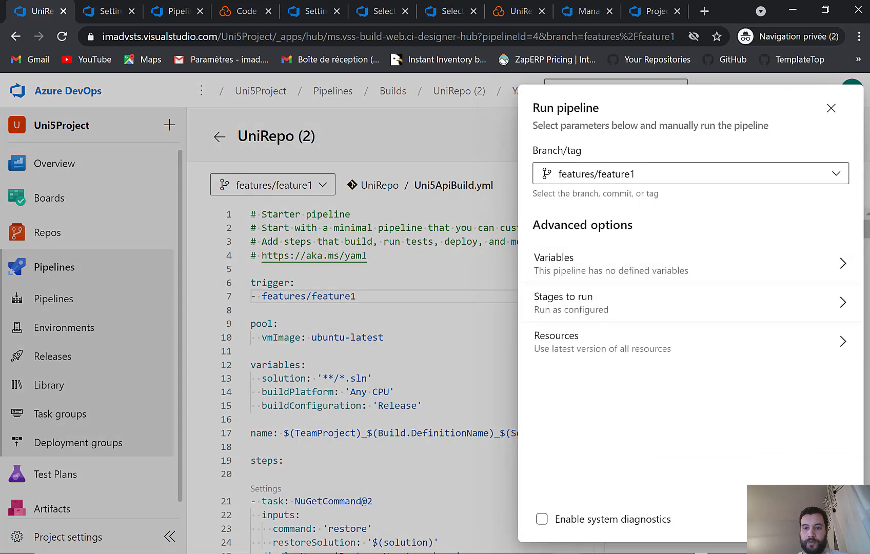
left_click(830, 519)
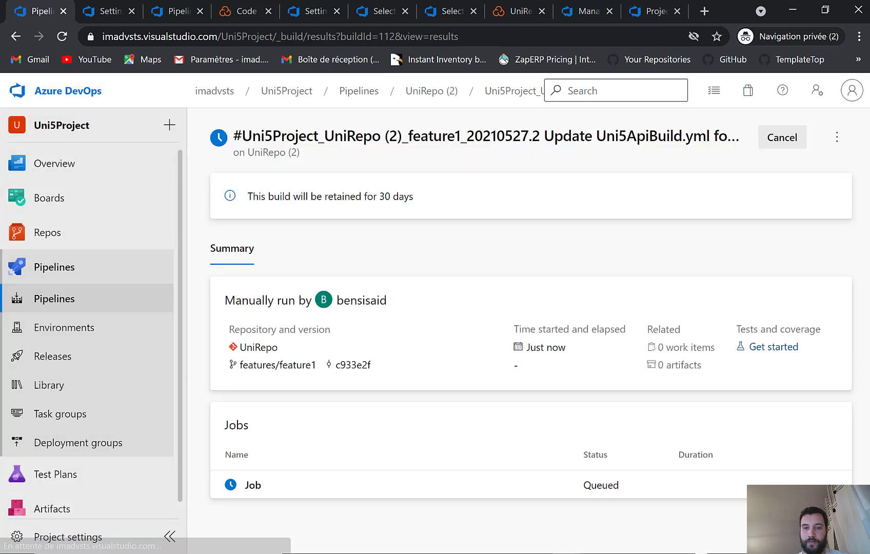
Switch to Visual Studio and check out the features/feature1 branch of UniRepo.
key("alt+Tab")
key("alt+Tab")
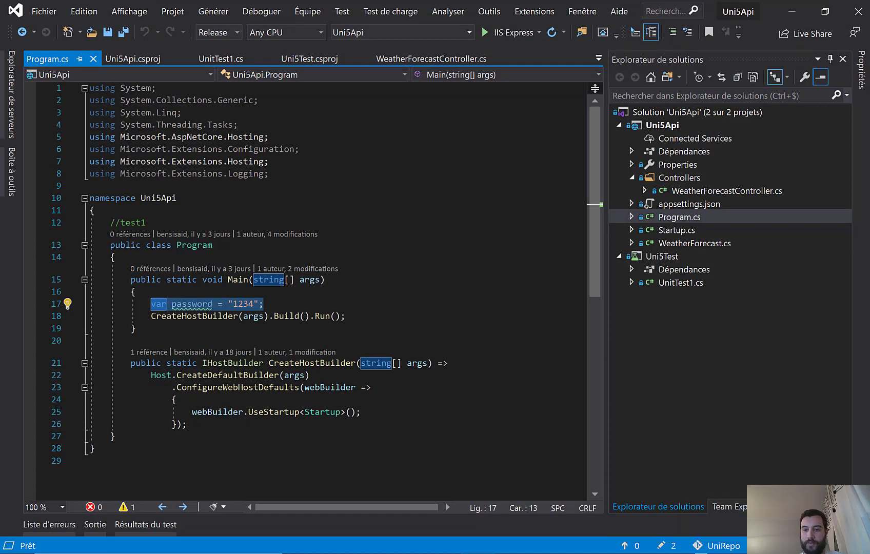
left_click(793, 545)
left_click(728, 327)
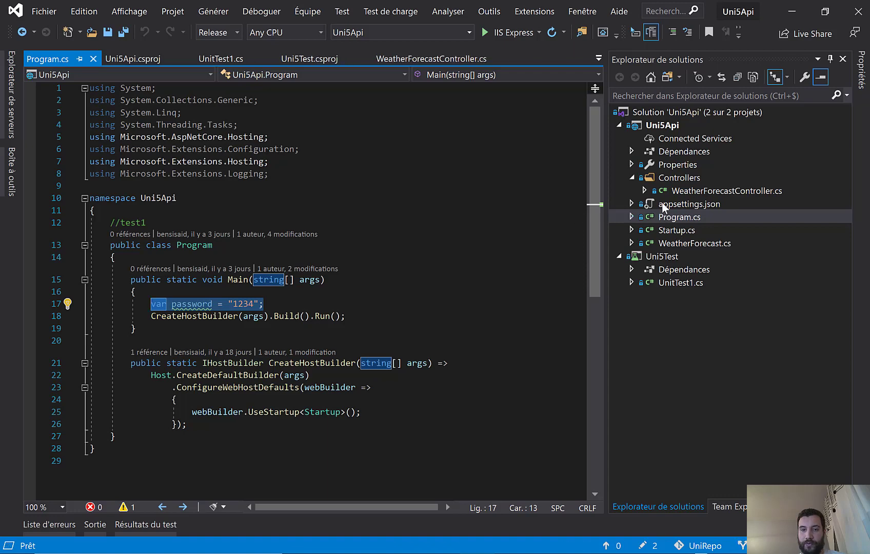
left_click(399, 328)
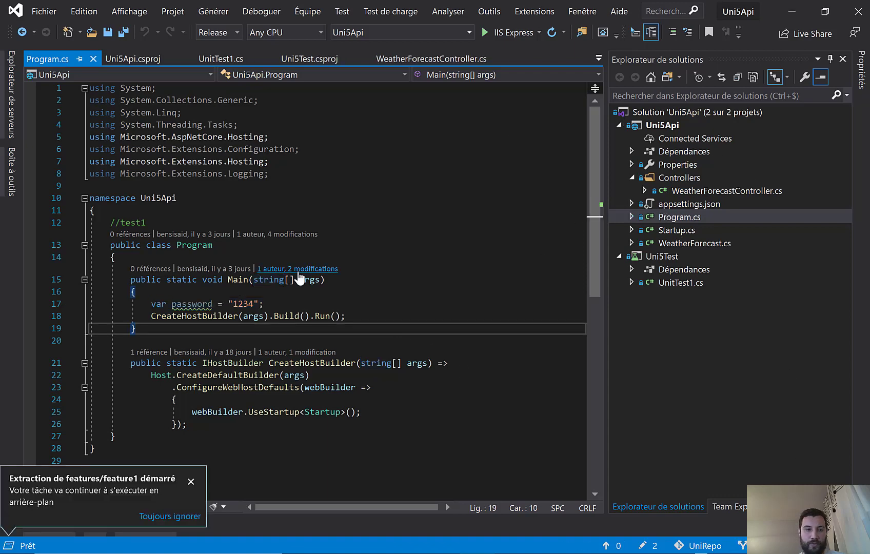
Open WeatherForecastController.cs and pull the incoming commits of the features/feature1 branch.
scroll(462, 308, "down", 1)
double_click(698, 192)
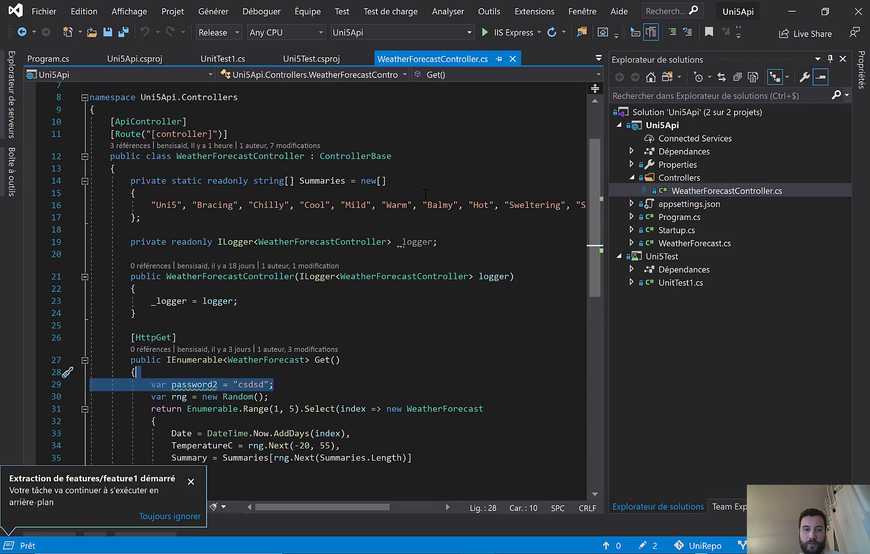
scroll(348, 203, "down", 7)
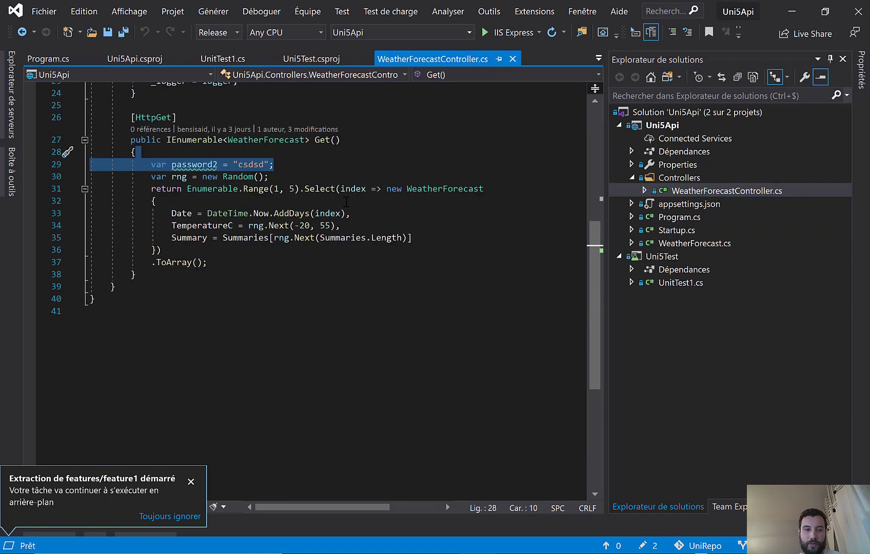
left_click(728, 506)
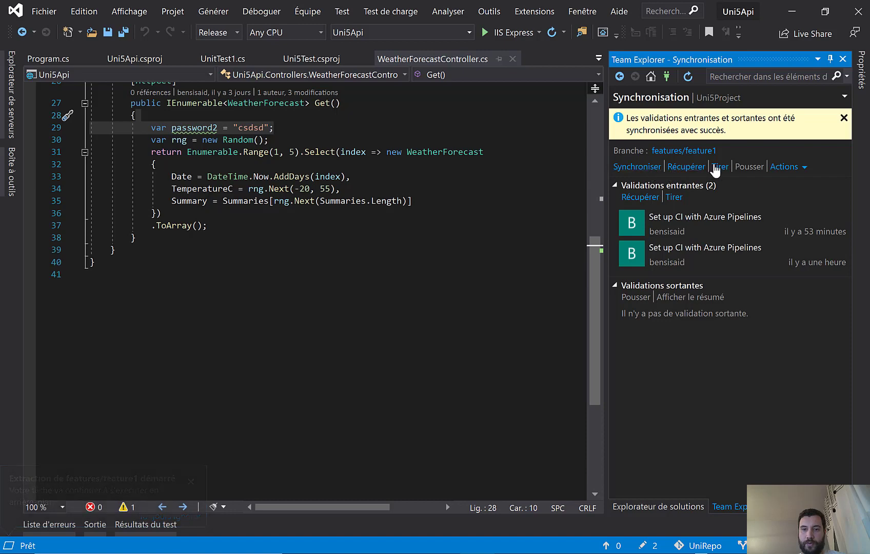
left_click(720, 166)
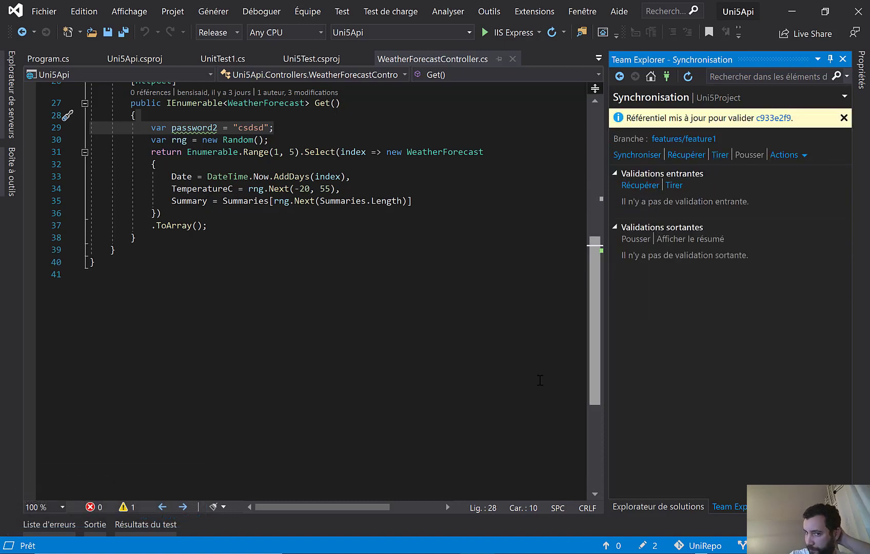
Review the WeatherForecastController class on features/feature1, including its Summaries array, constructor and Get method.
left_click(273, 291)
scroll(279, 310, "up", 2)
scroll(279, 310, "up", 6)
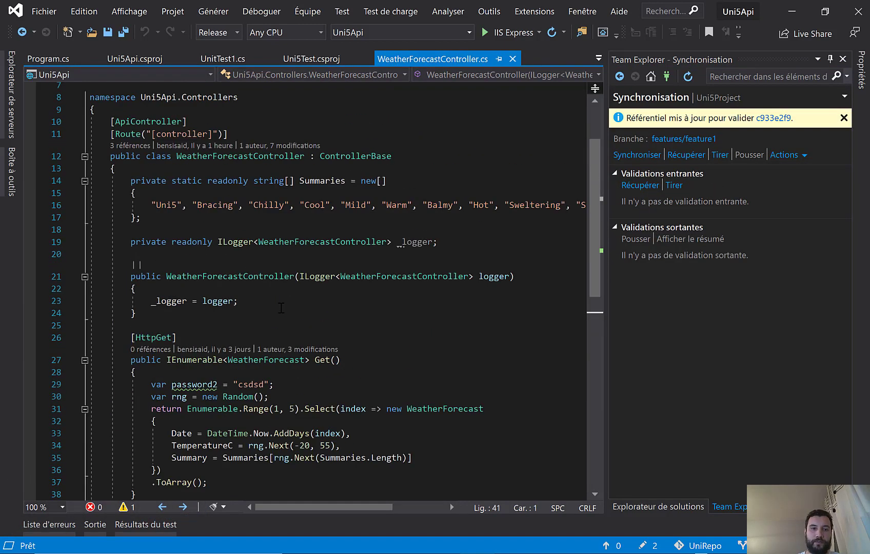
scroll(373, 279, "down", 1)
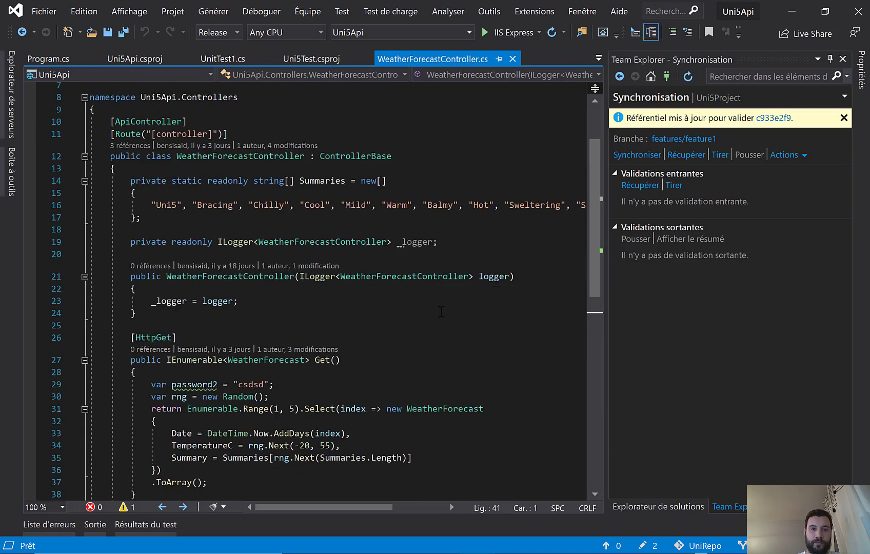
scroll(440, 311, "down", 2)
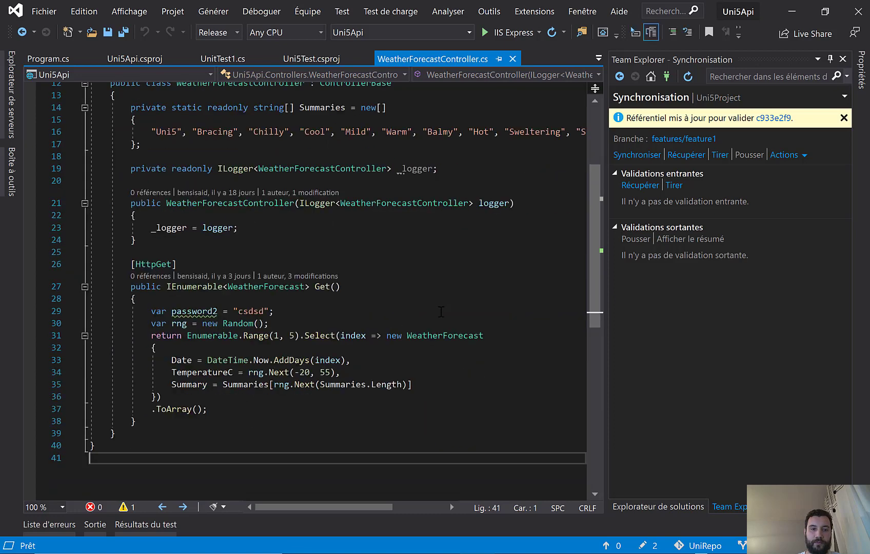
left_click(689, 508)
left_click(235, 264)
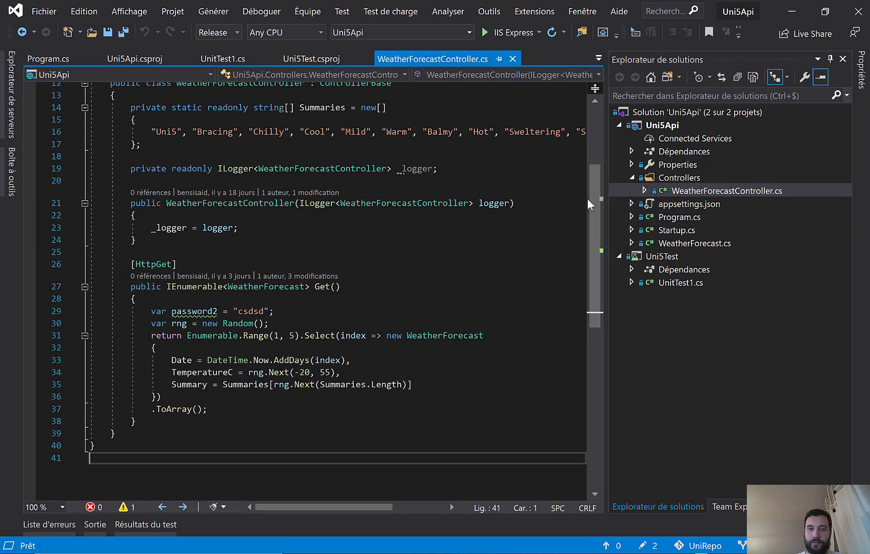
scroll(235, 305, "down", 1)
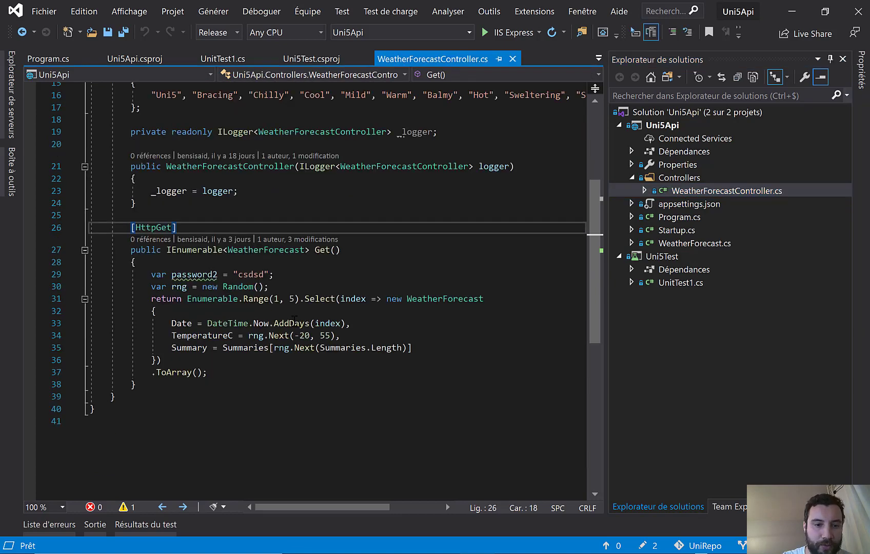
scroll(376, 284, "up", 2)
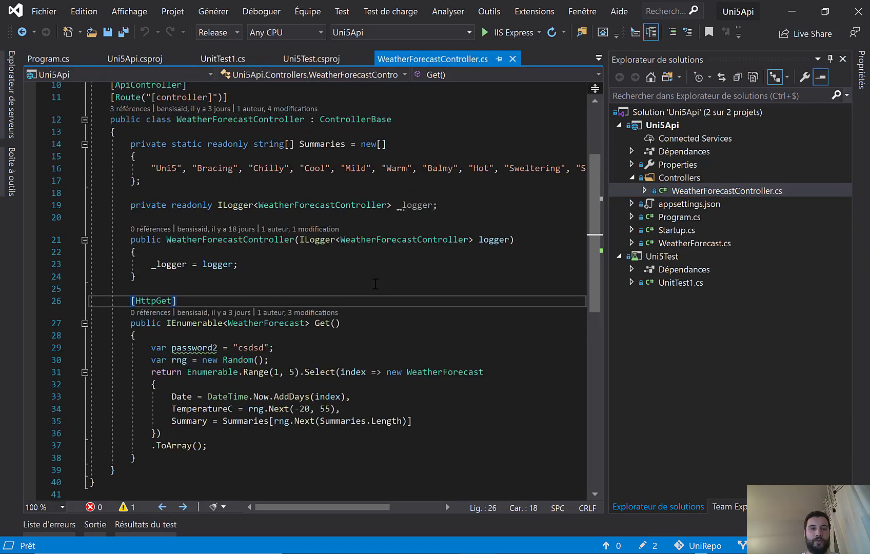
Switch to Azure DevOps in Chrome and open the log of the run's Job.
key("alt+Tab")
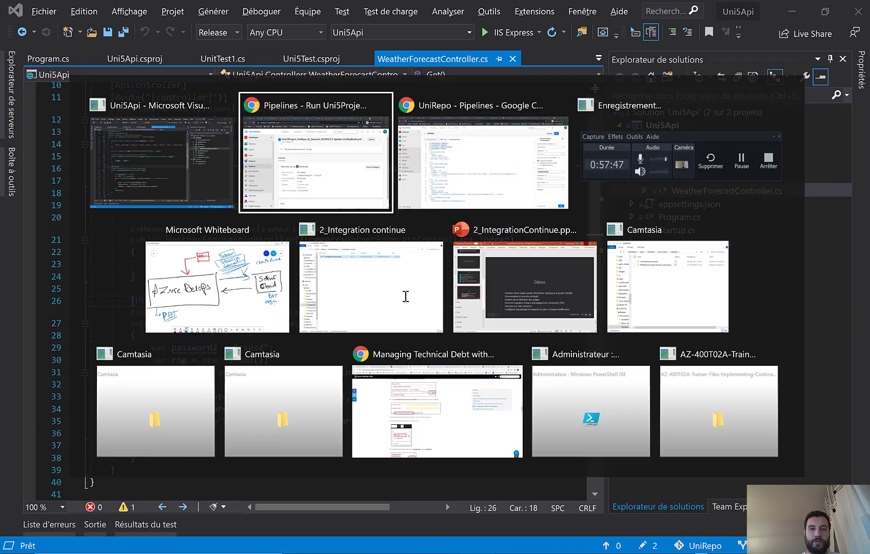
scroll(459, 272, "down", 1)
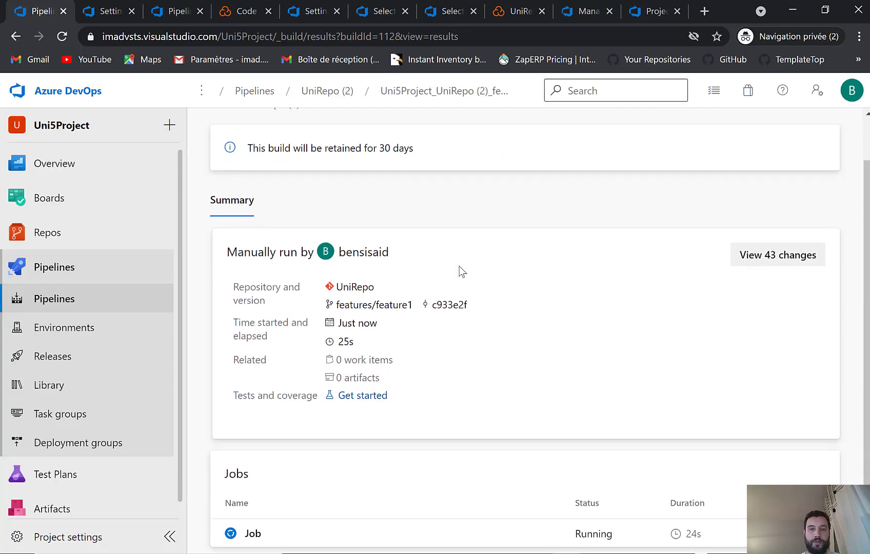
left_click(269, 541)
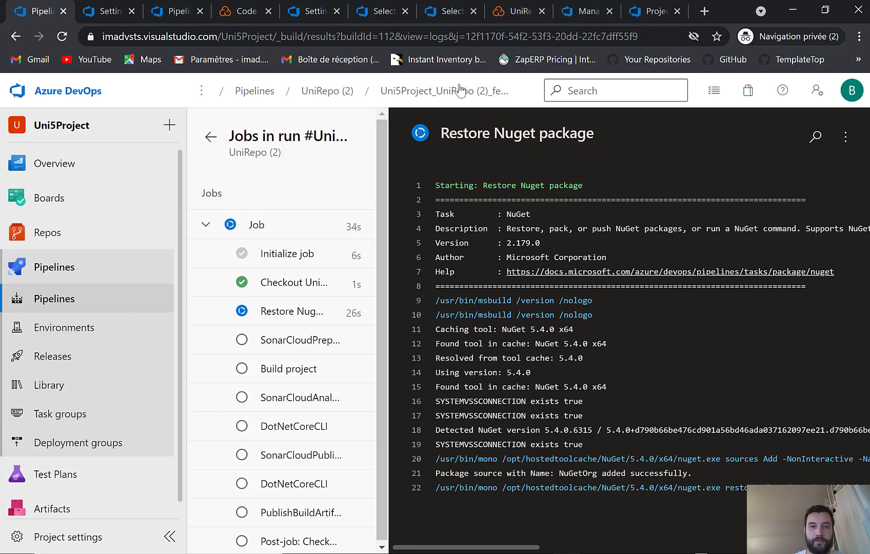
Switch to SonarCloud, open the account profile and examine the tokens in its security settings.
left_click(507, 12)
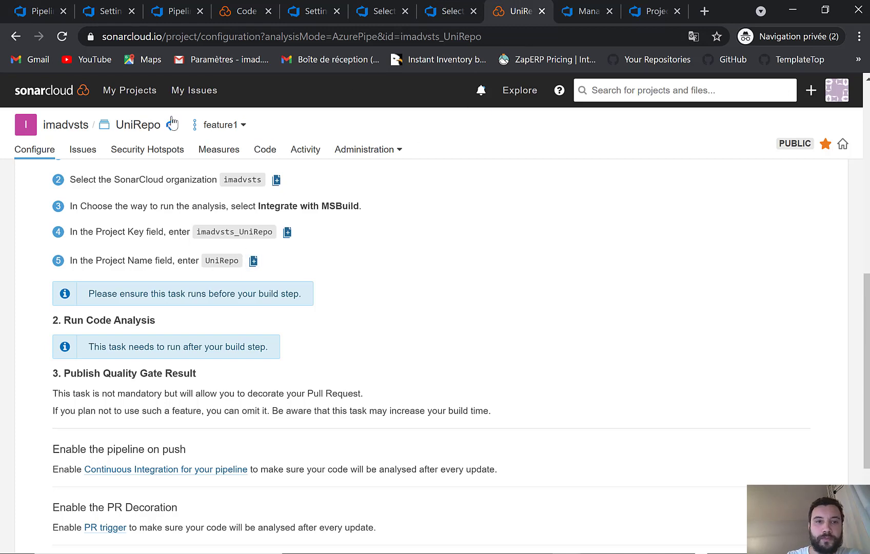
left_click(243, 11)
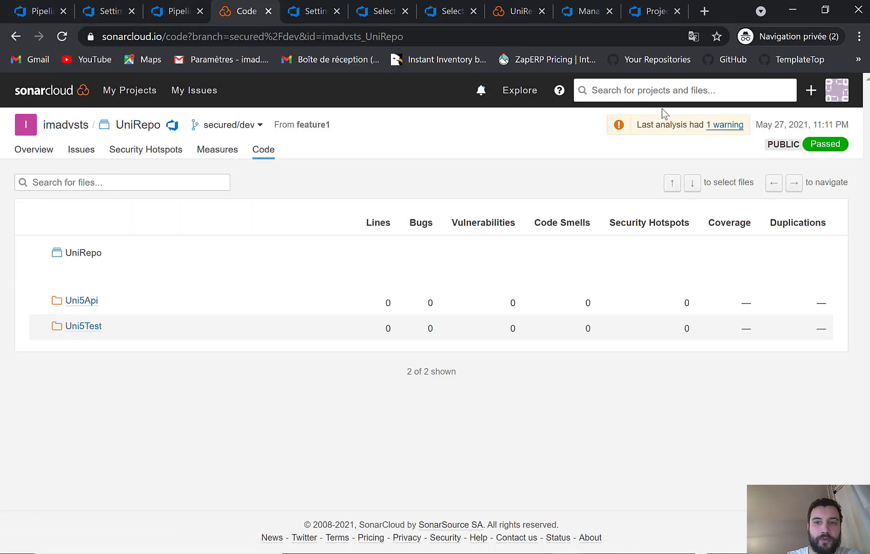
left_click(841, 101)
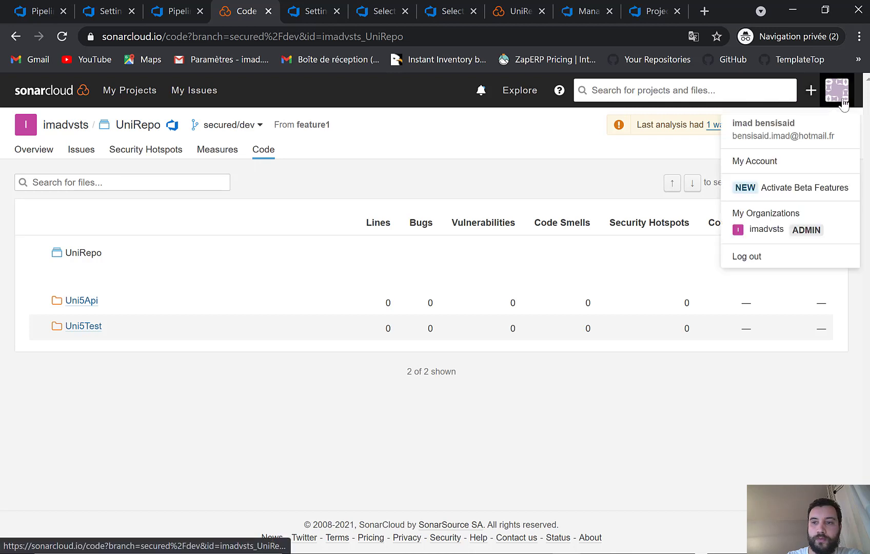
left_click(768, 164)
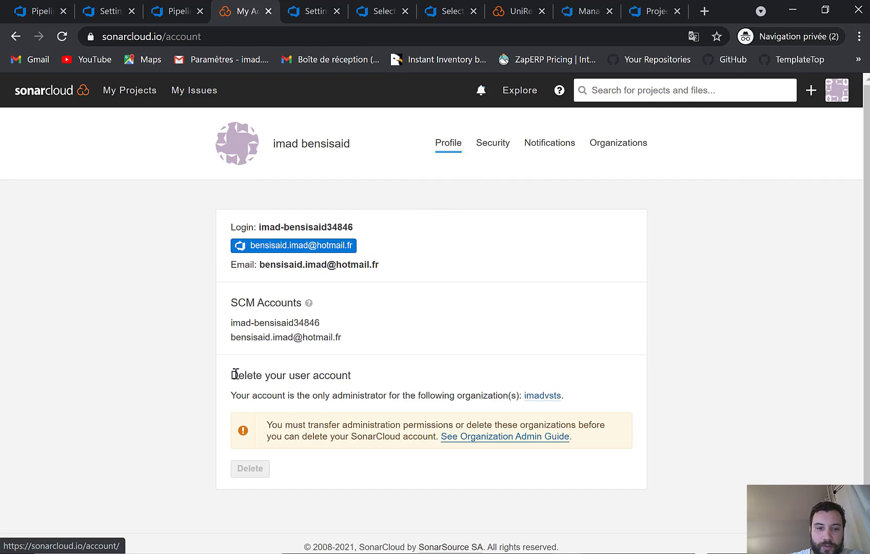
scroll(236, 375, "down", 1)
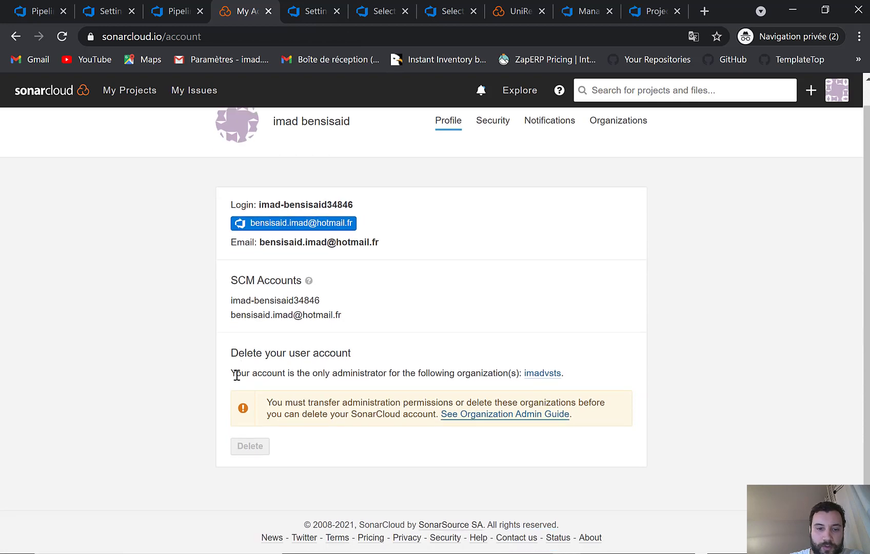
left_click(501, 128)
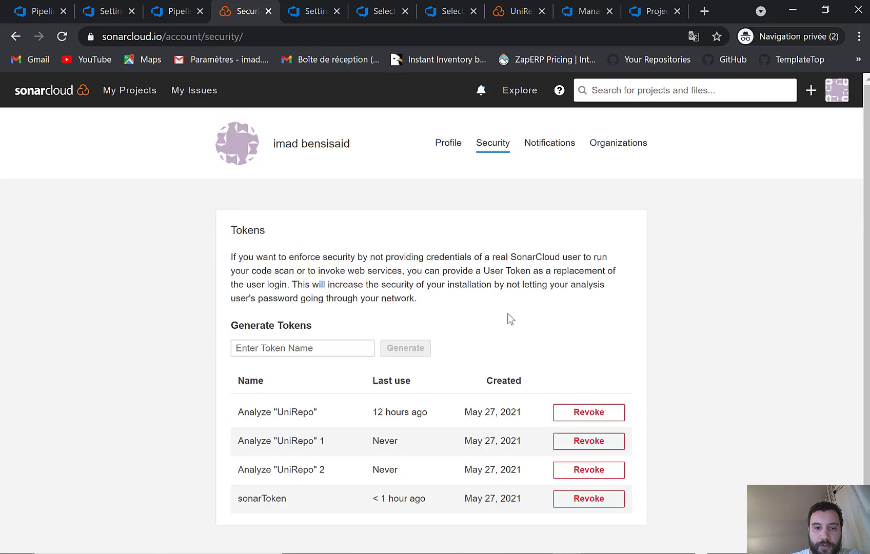
scroll(473, 343, "down", 1)
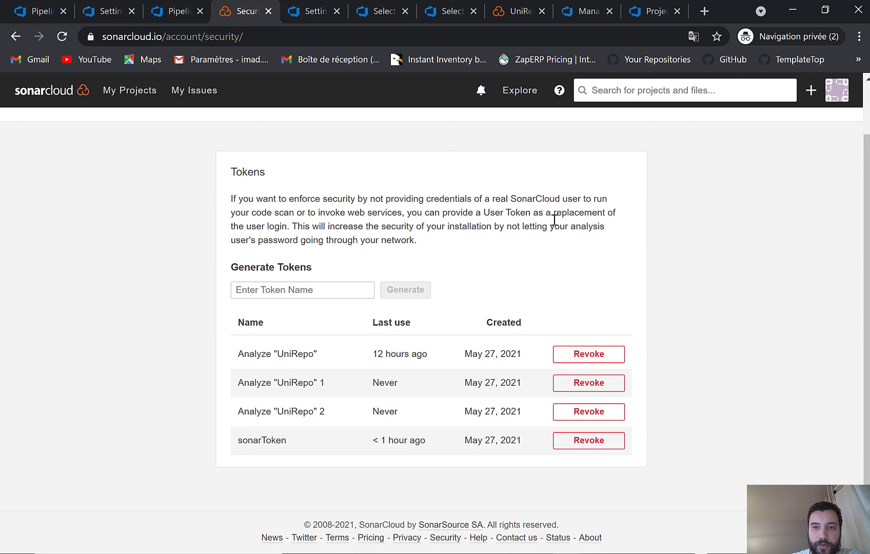
scroll(553, 221, "up", 1)
Examine the SonarCloud account's overall, new-feature and per-project notification settings.
left_click(562, 145)
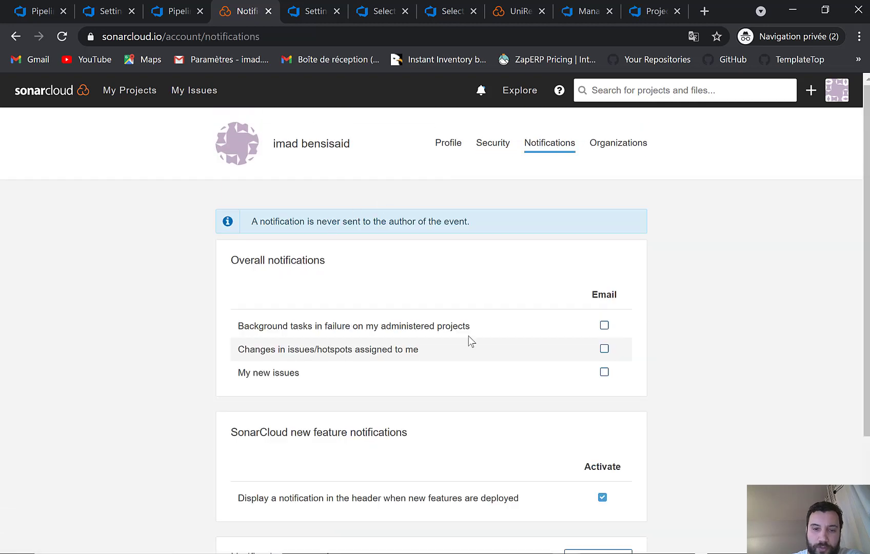
scroll(467, 339, "down", 3)
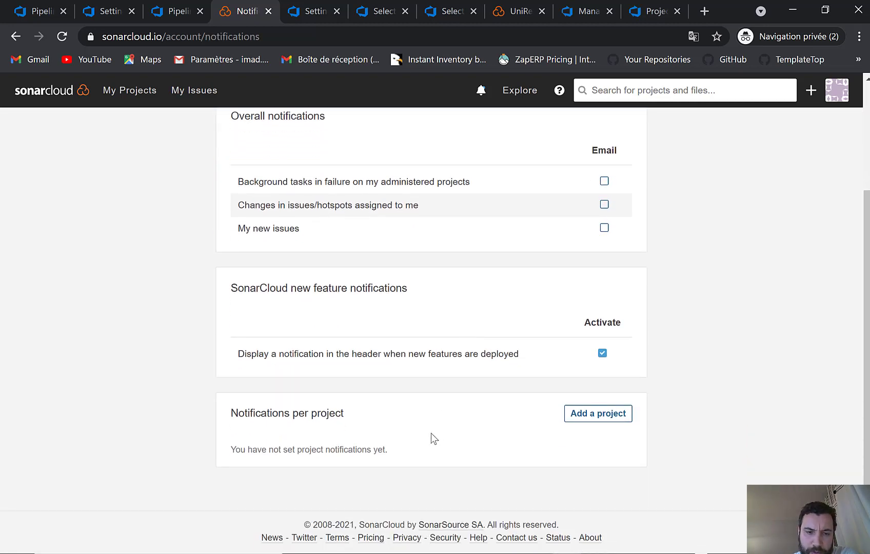
scroll(436, 410, "up", 3)
Open the UniRepo project dashboard from the account's imadvsts organization.
left_click(641, 146)
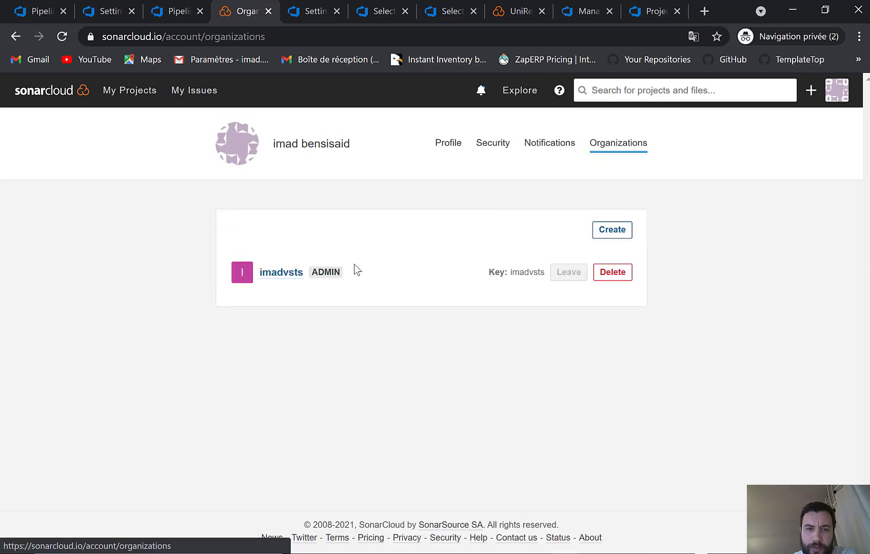
left_click(282, 273)
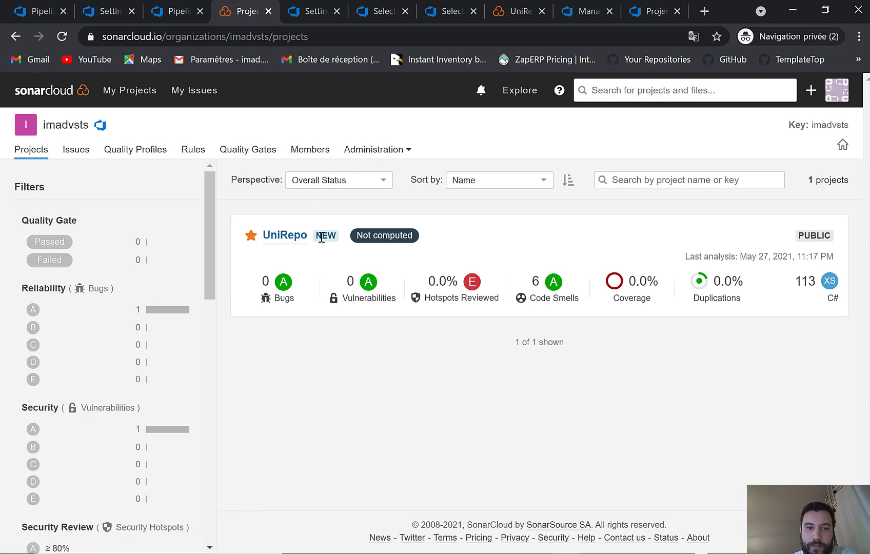
left_click(286, 237)
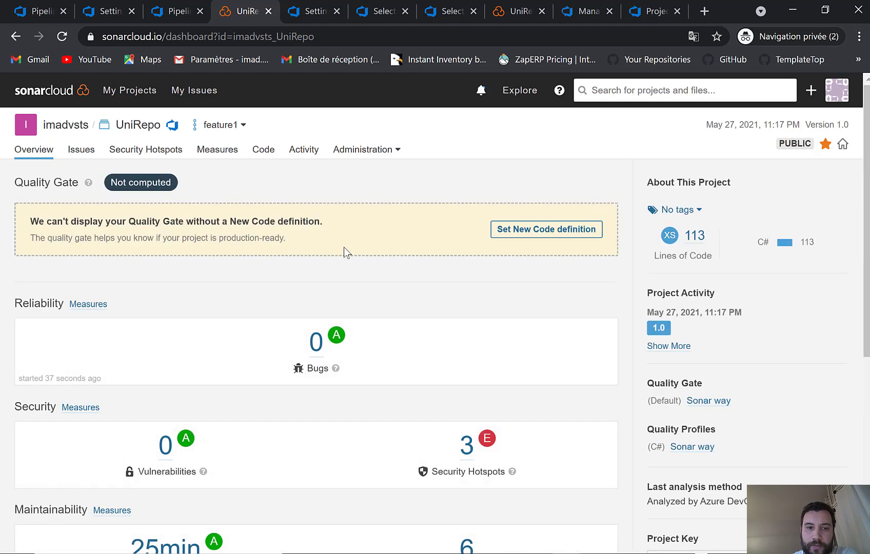
Filter UniRepo's issues by Critical severity, inspect the unread '_logger' field issue in its code, and return to the issue list.
left_click(88, 150)
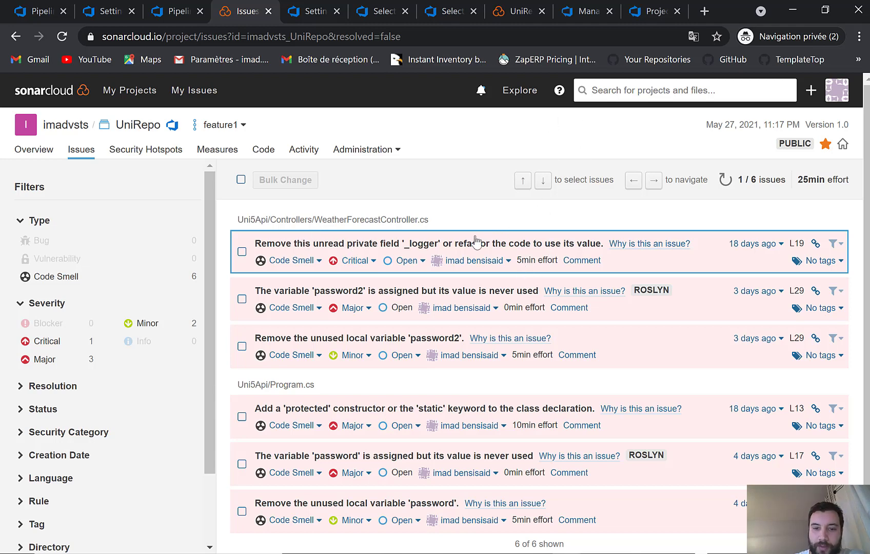
left_click(94, 340)
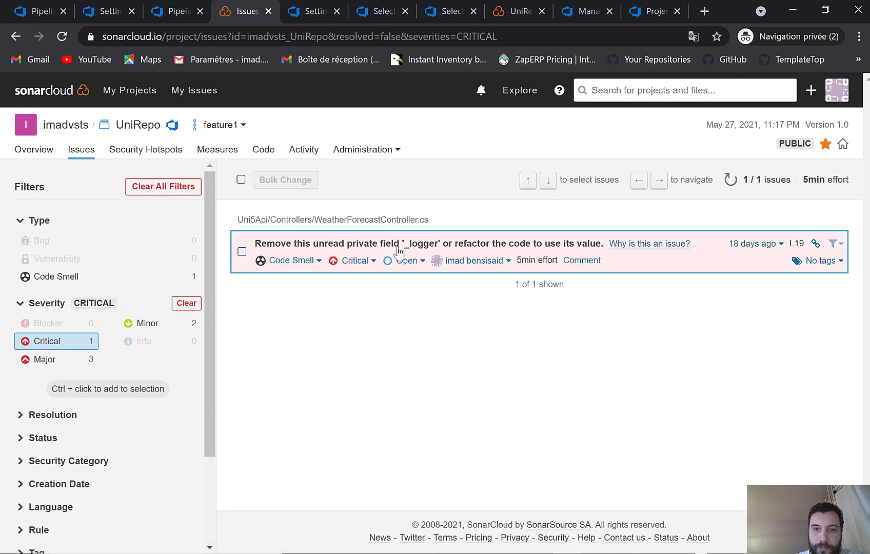
left_click(649, 262)
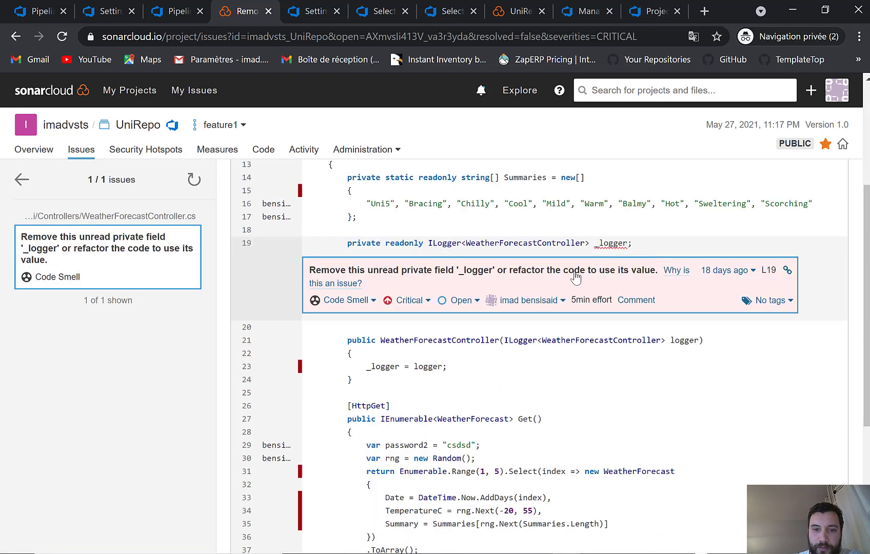
left_click(22, 179)
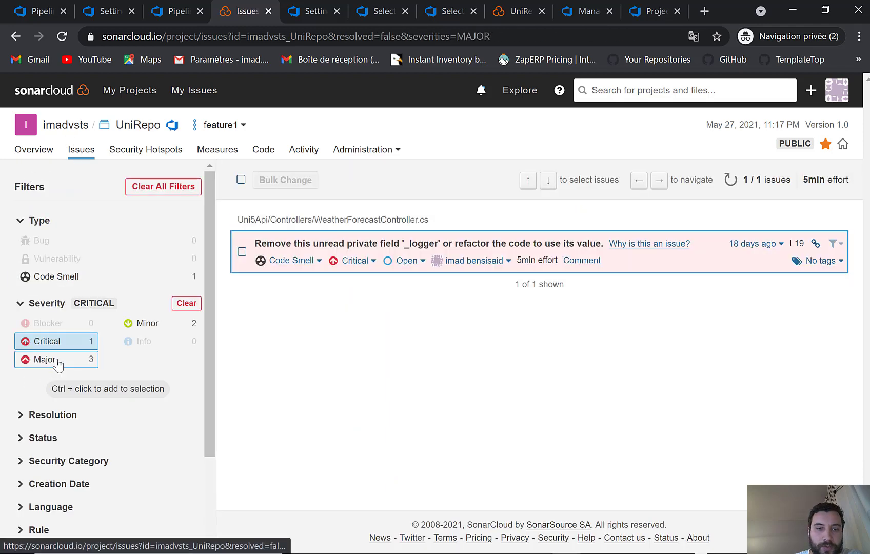
Filter the issues by Major severity, open the 'password2' issue in WeatherForecastController.cs and highlight the variable's declaration on line 29.
left_click(51, 360)
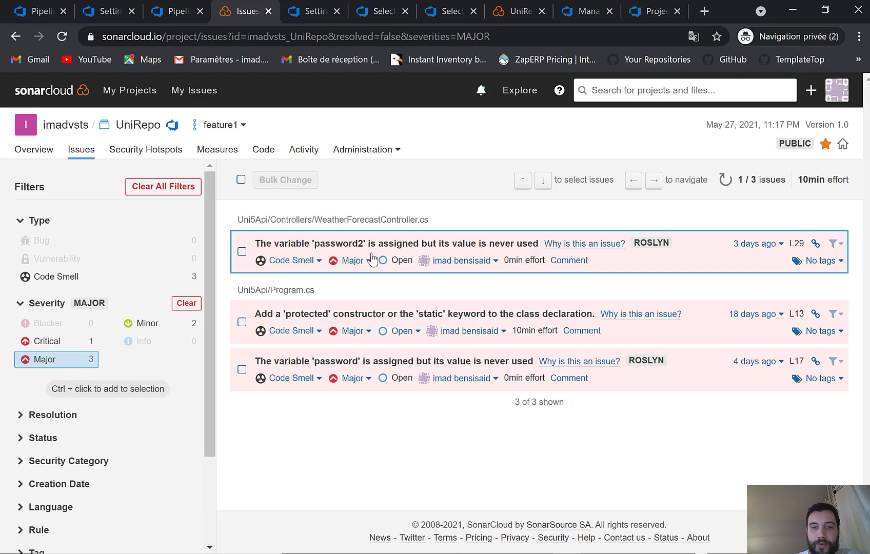
left_click(679, 255)
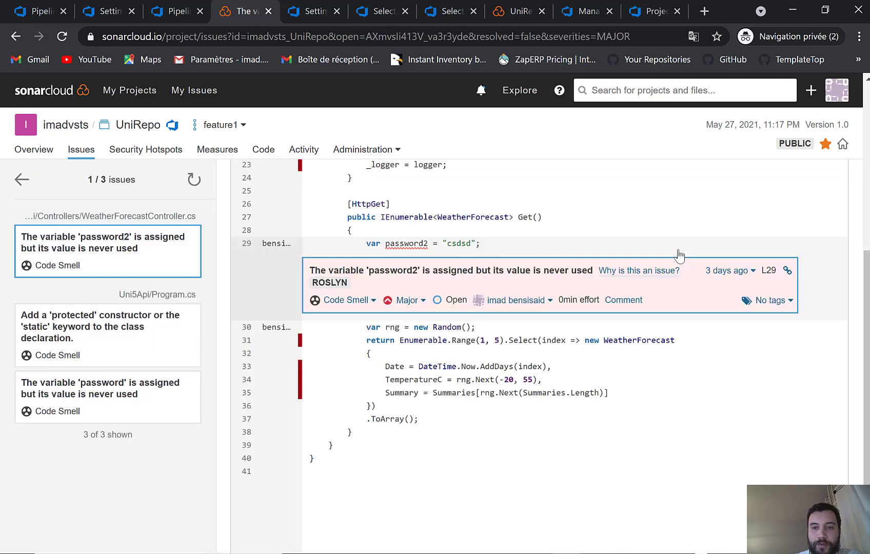
left_click_drag(365, 243, 481, 243)
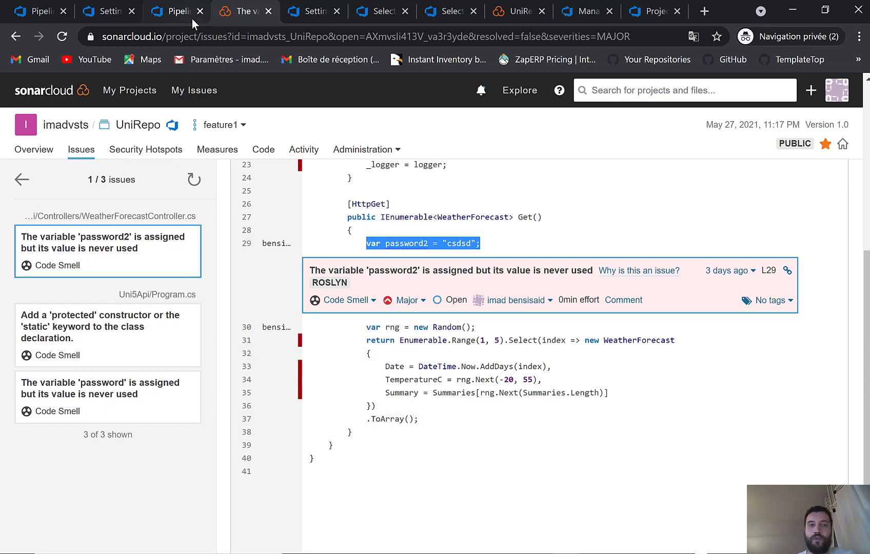
Return to the Azure DevOps run, check its job steps, and examine the warnings in the run summary.
left_click(37, 11)
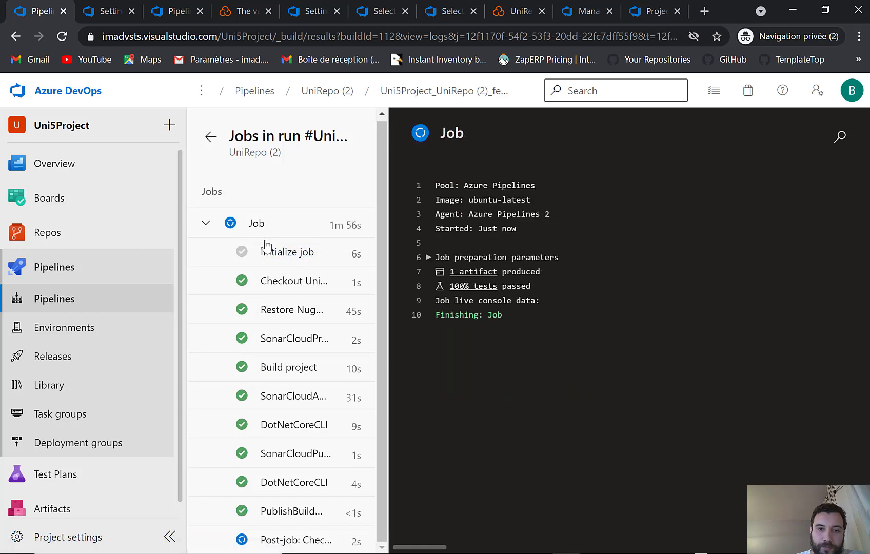
scroll(271, 259, "down", 1)
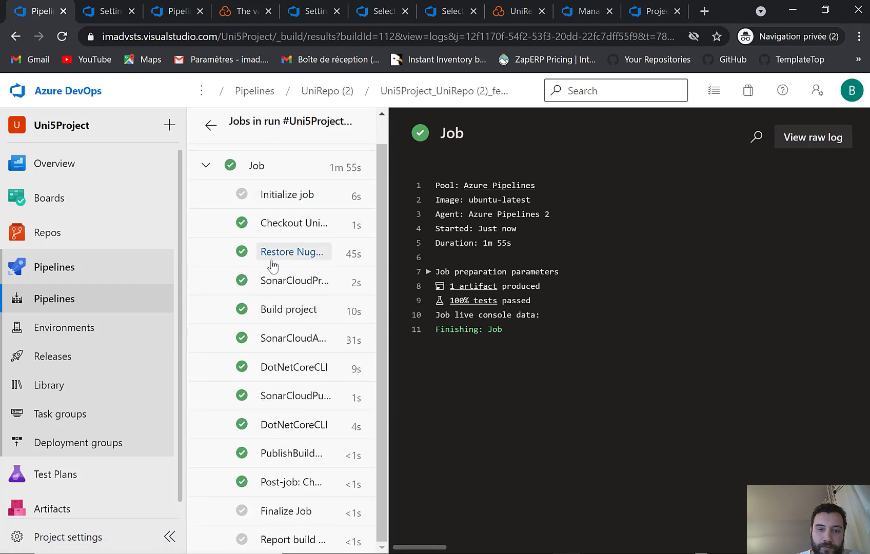
left_click(216, 128)
scroll(425, 313, "down", 8)
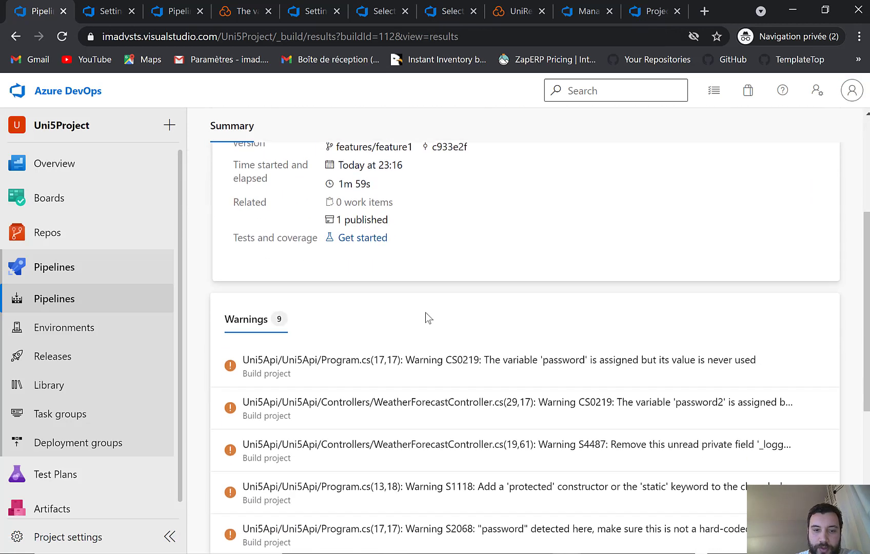
Review the run's extension and test results, then open the detailed SonarCloud report for UniRepo.
scroll(403, 318, "up", 10)
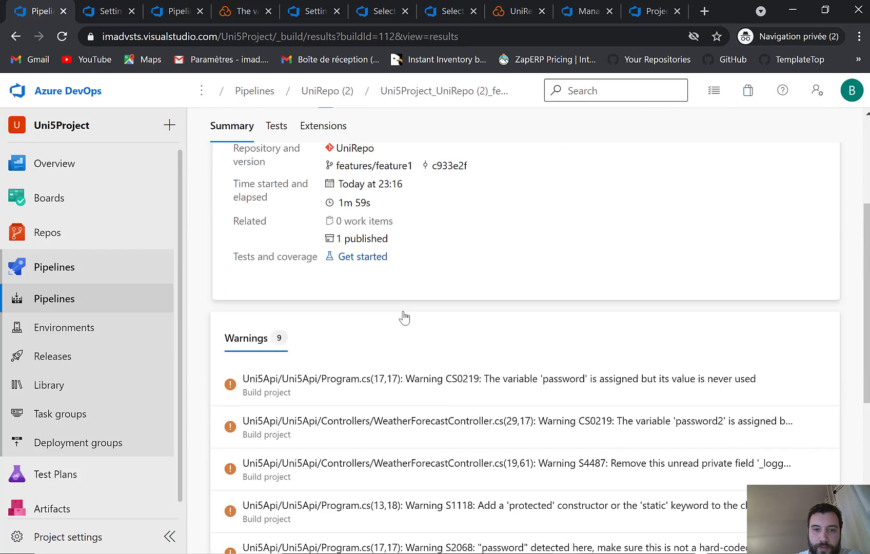
left_click(323, 255)
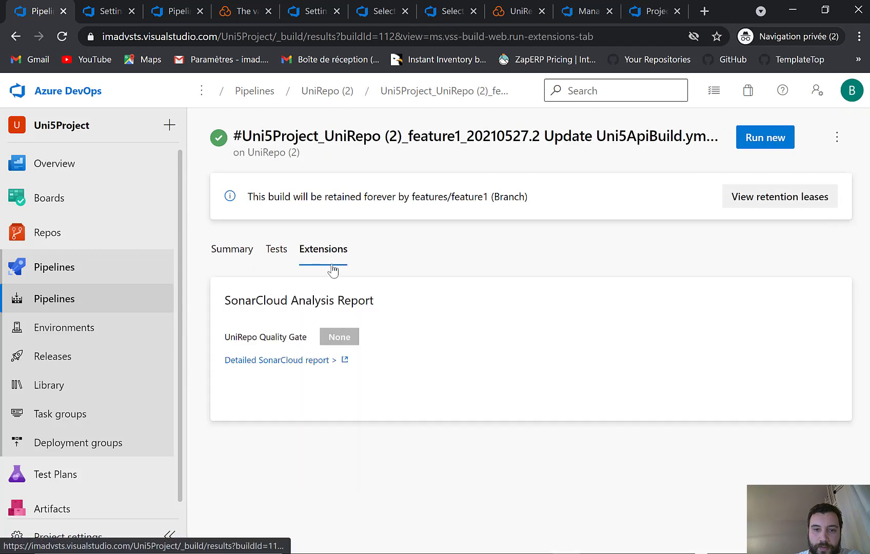
left_click(276, 250)
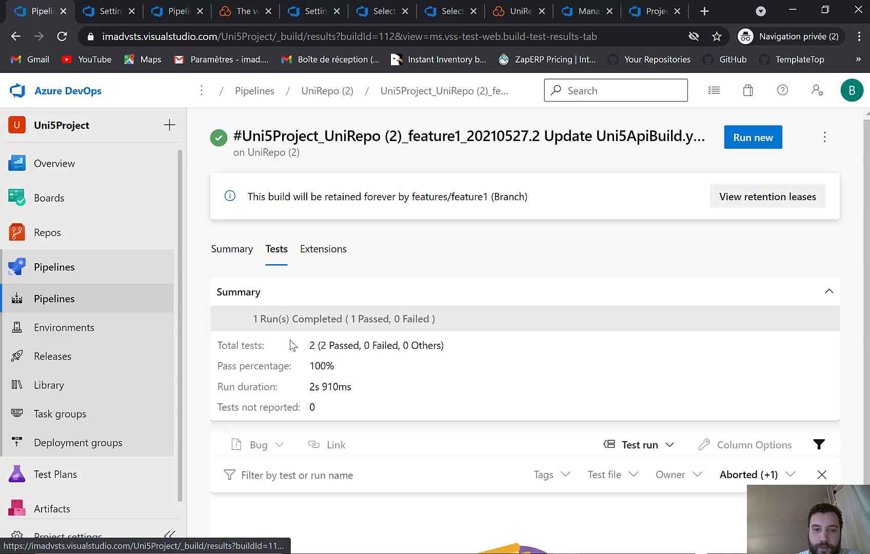
left_click(314, 249)
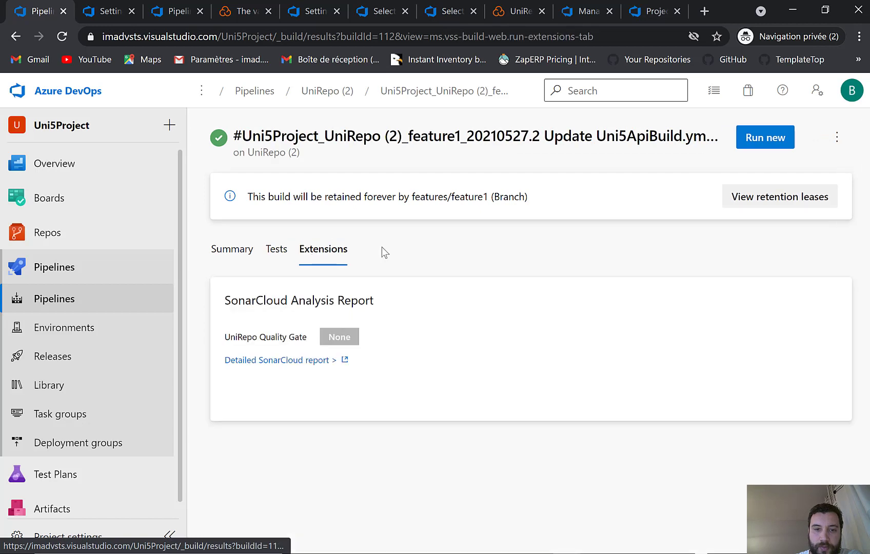
left_click(278, 361)
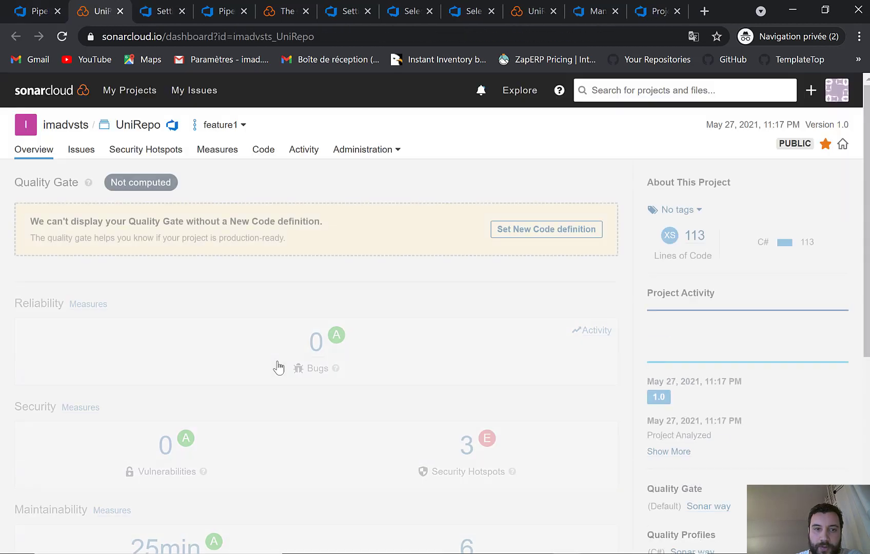
Examine UniRepo's security review rating, the reliability and security measures, and the files that contain security hotspots.
scroll(353, 298, "down", 1)
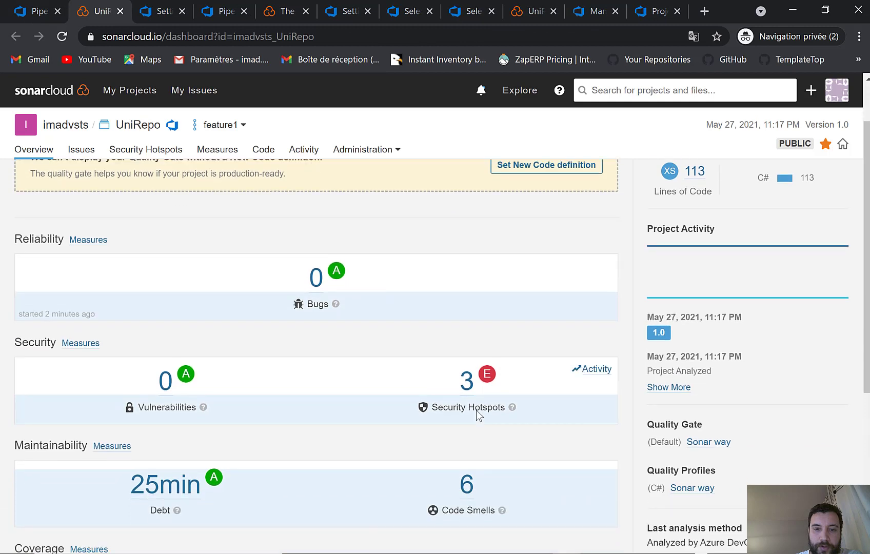
mouse_move(494, 379)
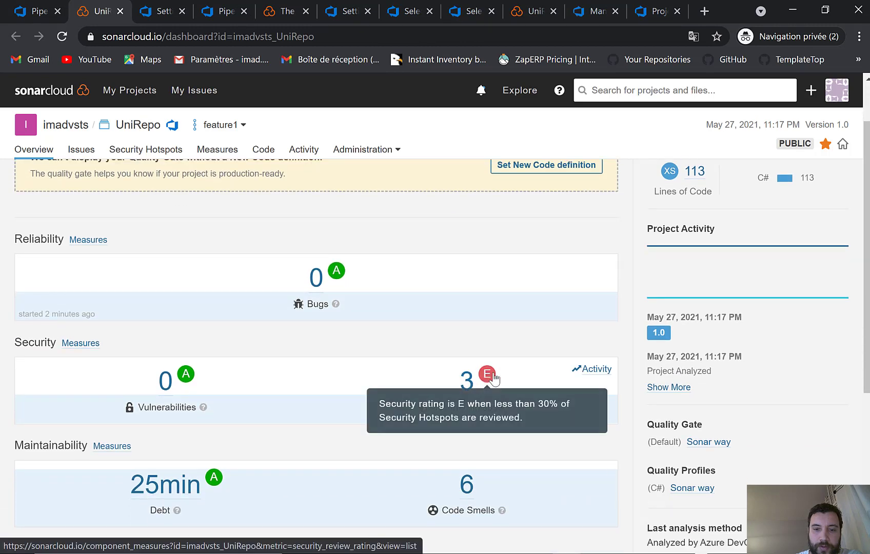
left_click(493, 378)
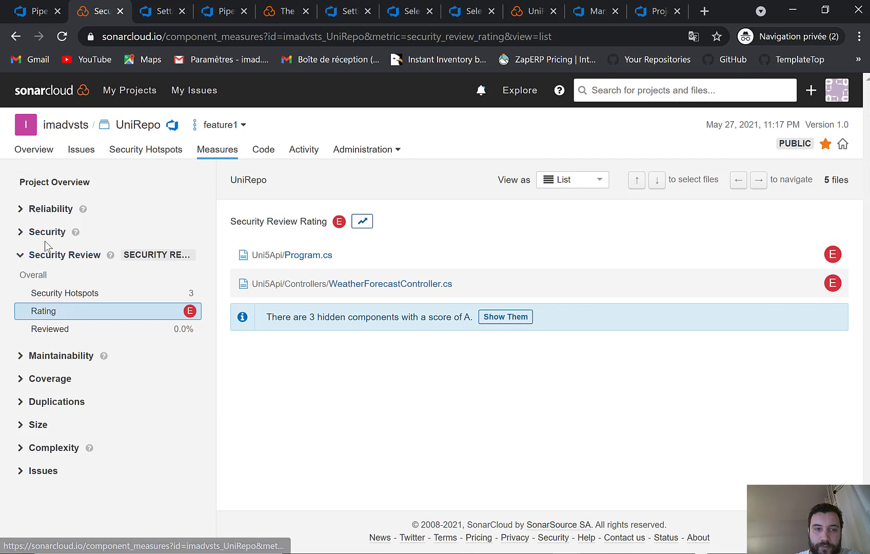
left_click(21, 211)
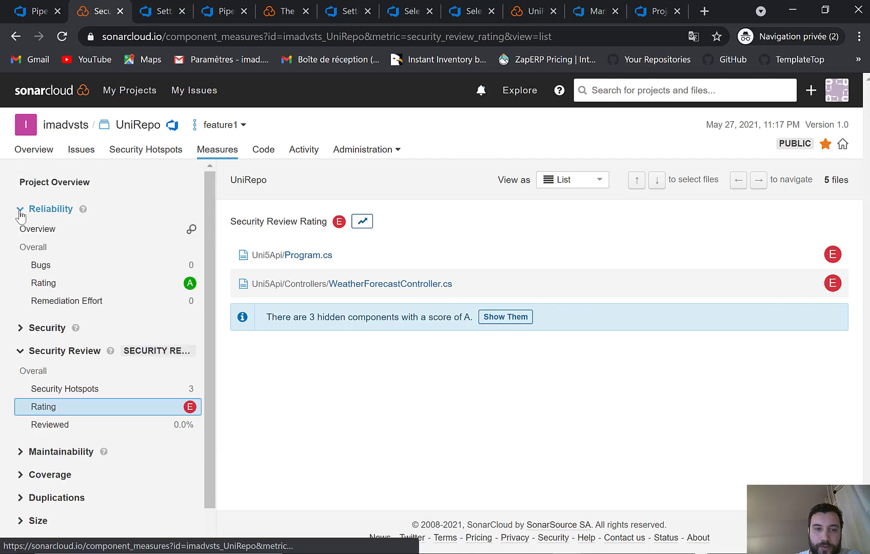
left_click(21, 211)
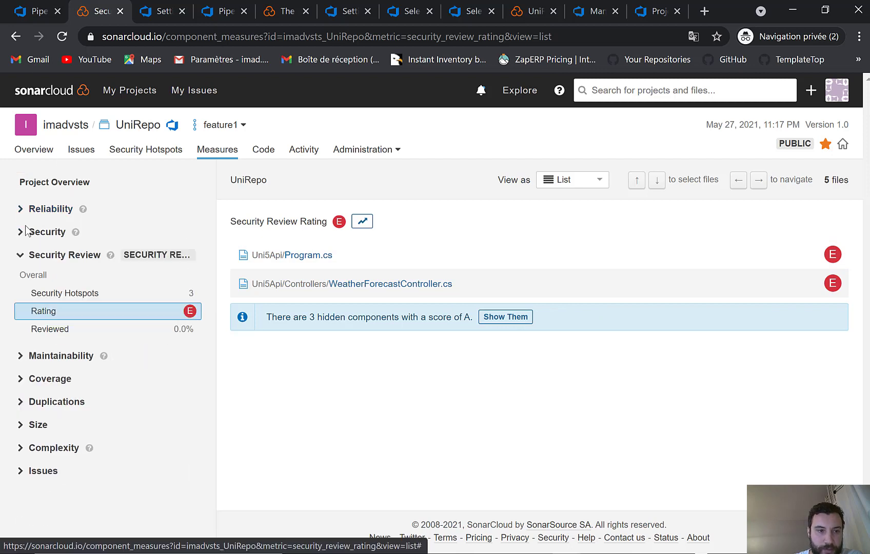
left_click(23, 232)
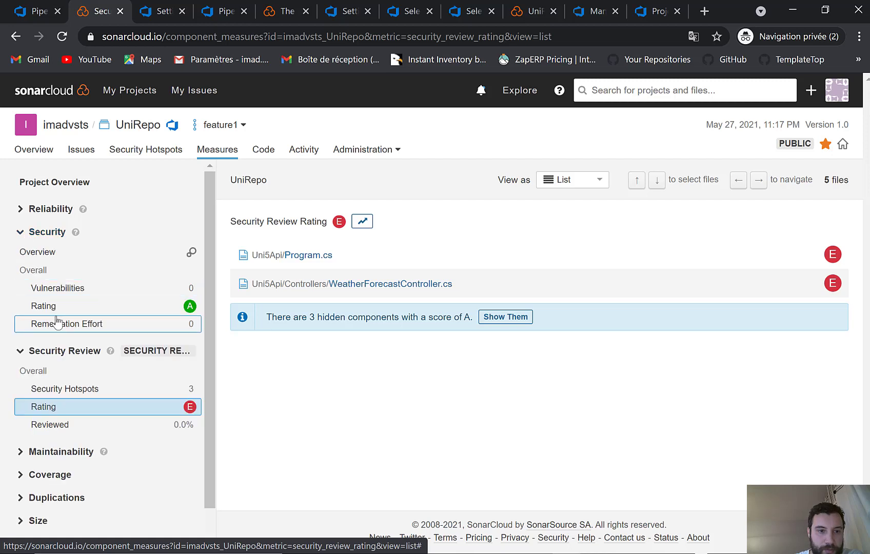
left_click(22, 233)
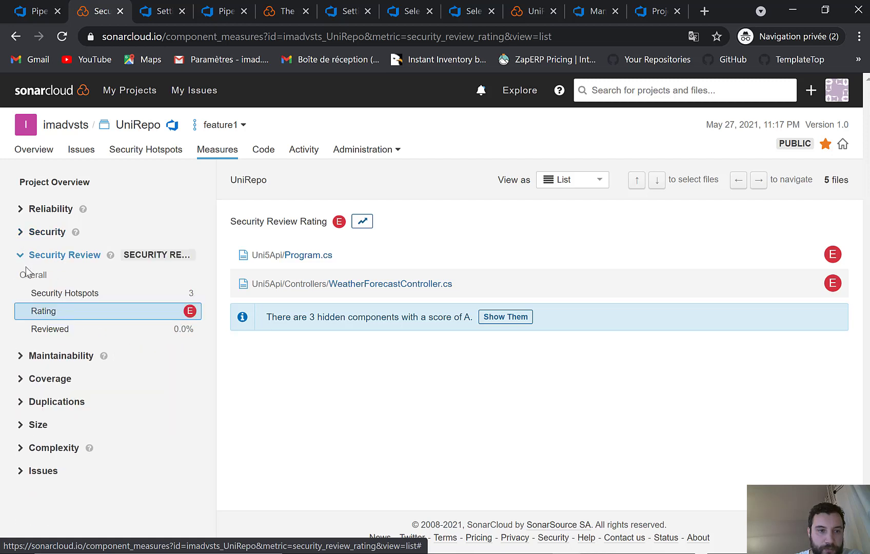
left_click(122, 295)
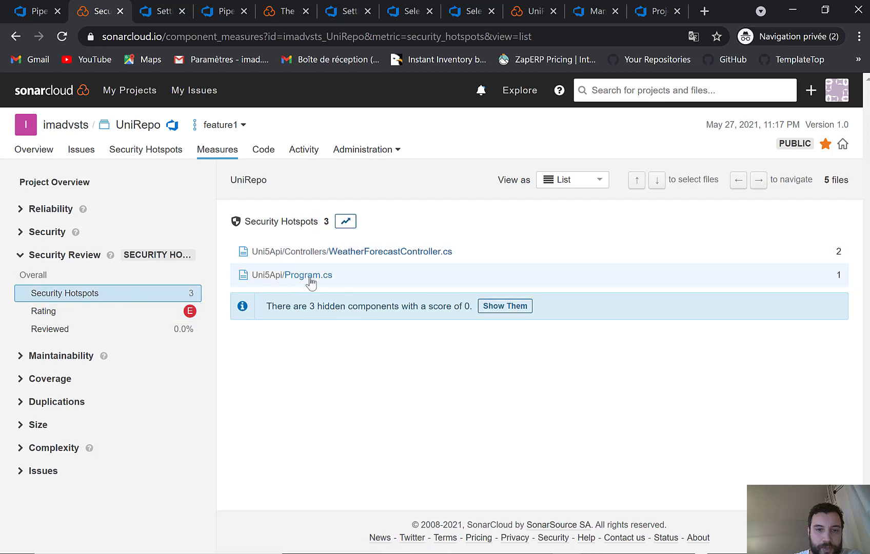
Open the 'protected' constructor issue in Program.cs from the project's issues and highlight the 'password' variable declaration on line 17.
left_click(95, 149)
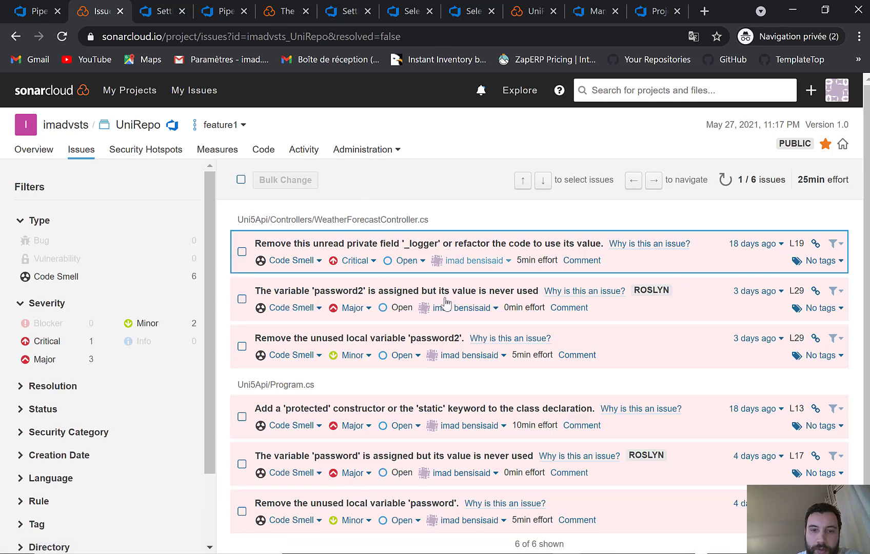
scroll(467, 367, "down", 1)
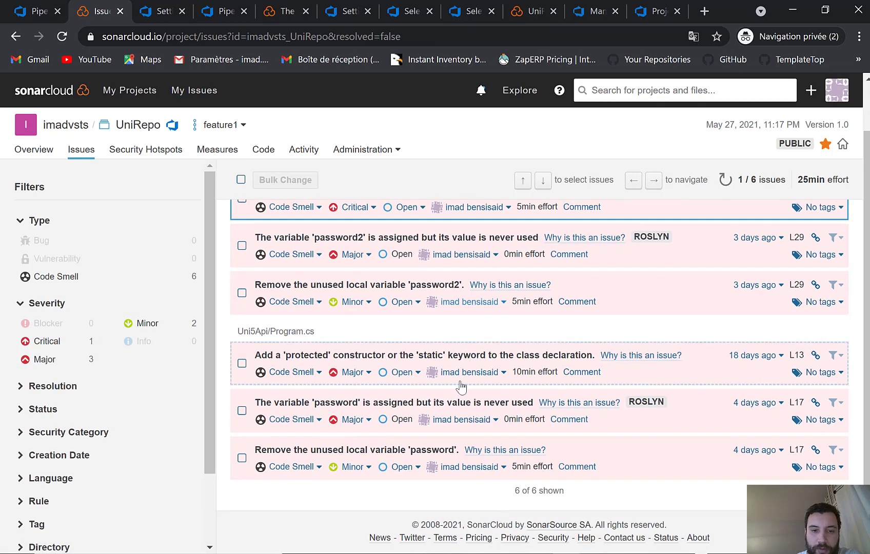
left_click(671, 376)
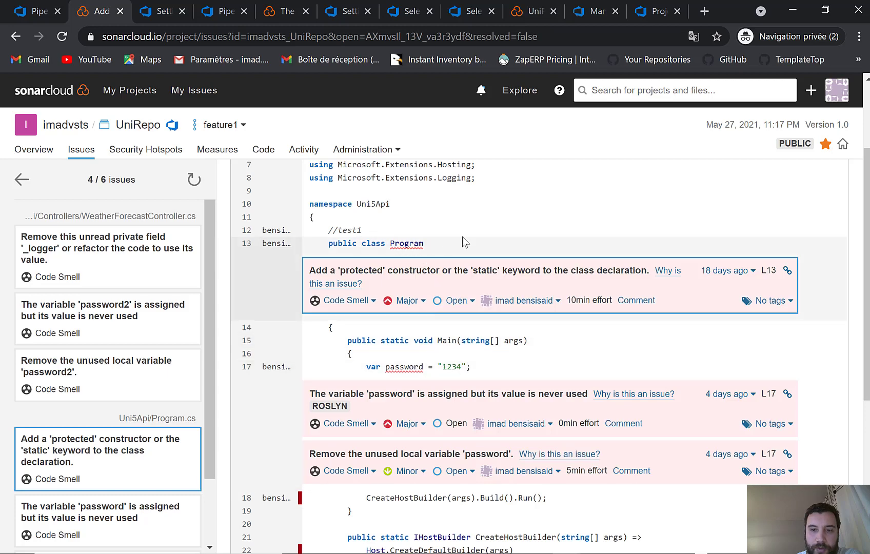
scroll(475, 250, "down", 2)
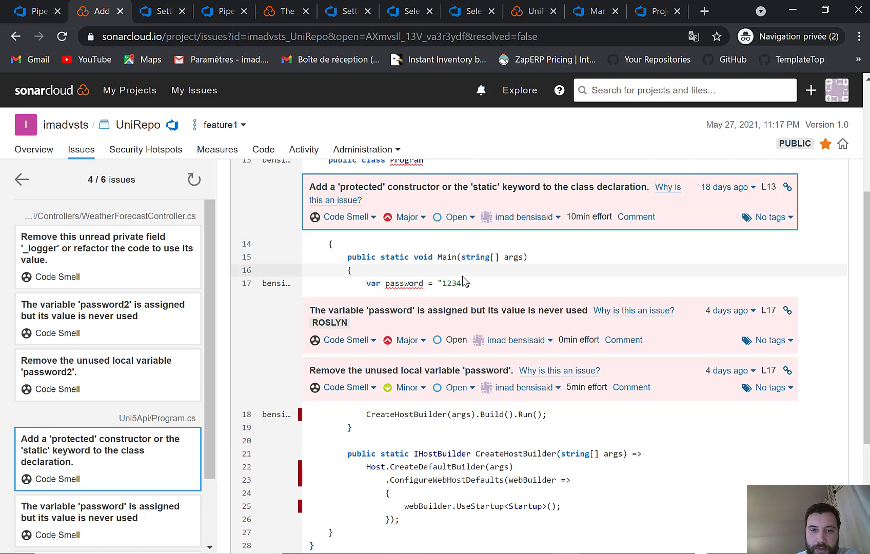
left_click_drag(480, 285, 394, 288)
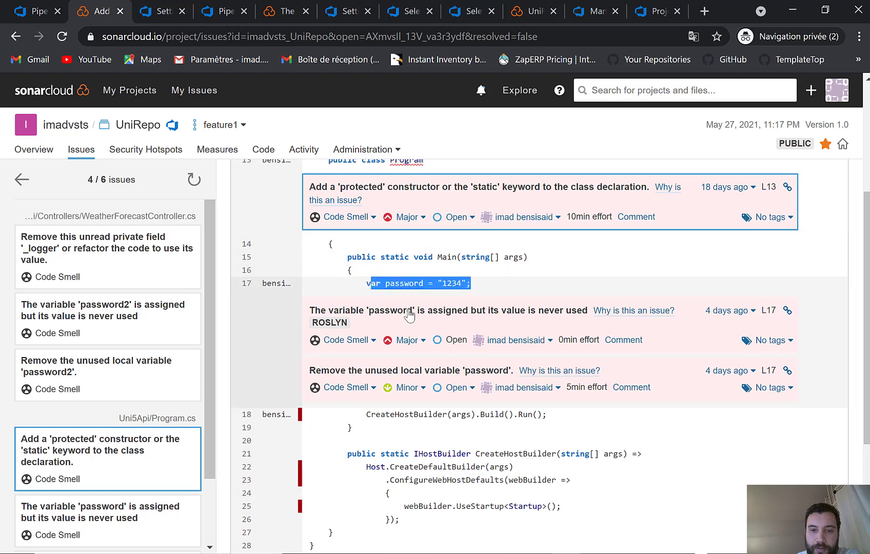
scroll(446, 211, "down", 2)
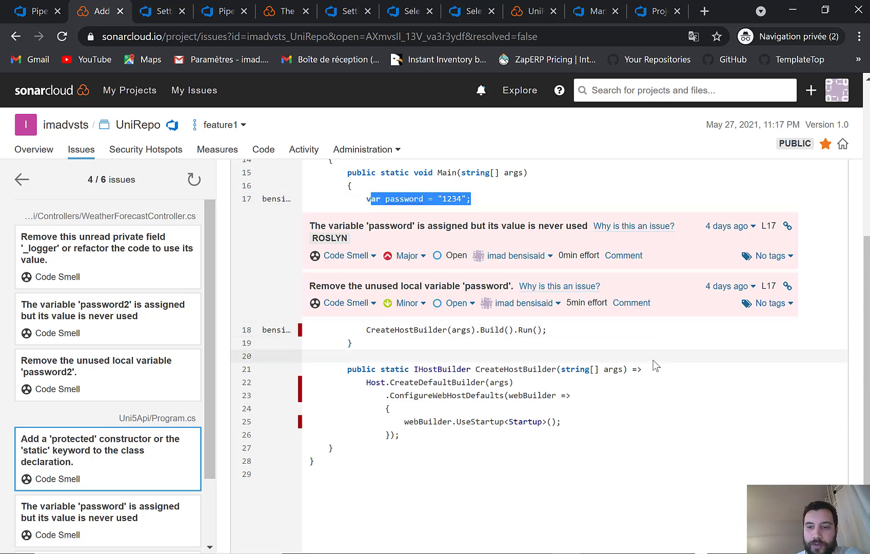
Change the type of the issue "Remove the unused local variable 'password'" in Program.cs to Bug.
scroll(626, 362, "up", 1)
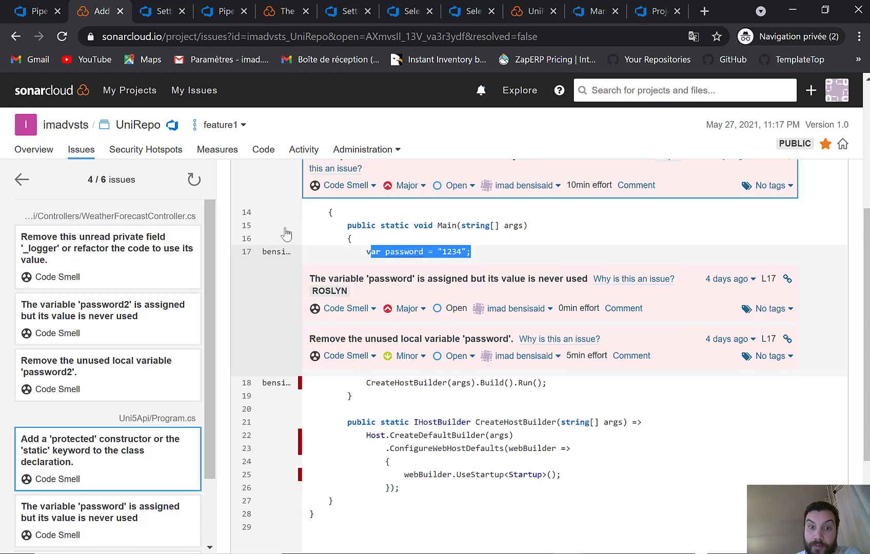
left_click(371, 359)
left_click(349, 379)
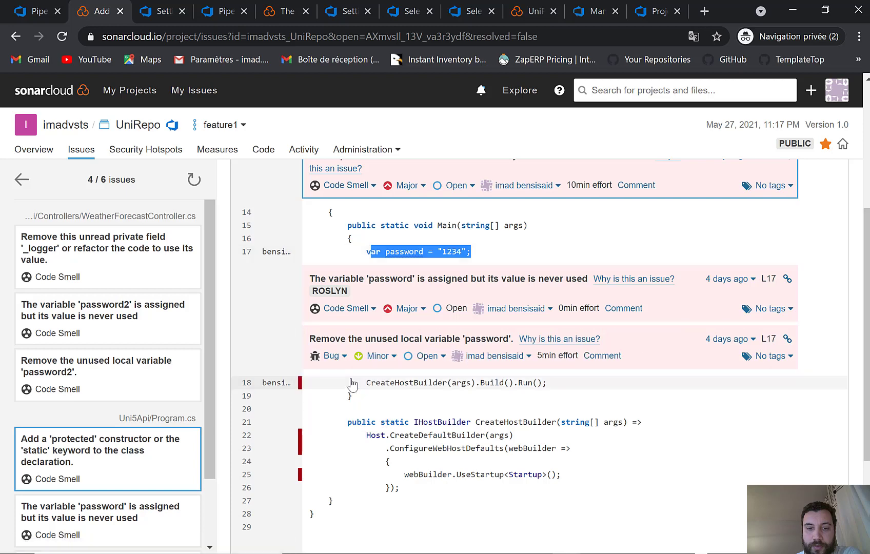
Return to Azure DevOps and look through Uni5Project's work items, team backlog and stories board.
left_click(41, 11)
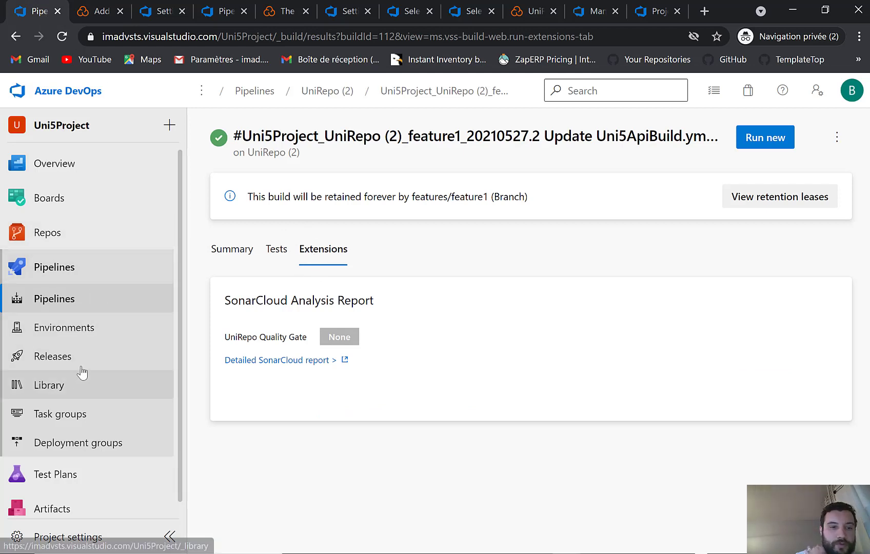
left_click(69, 200)
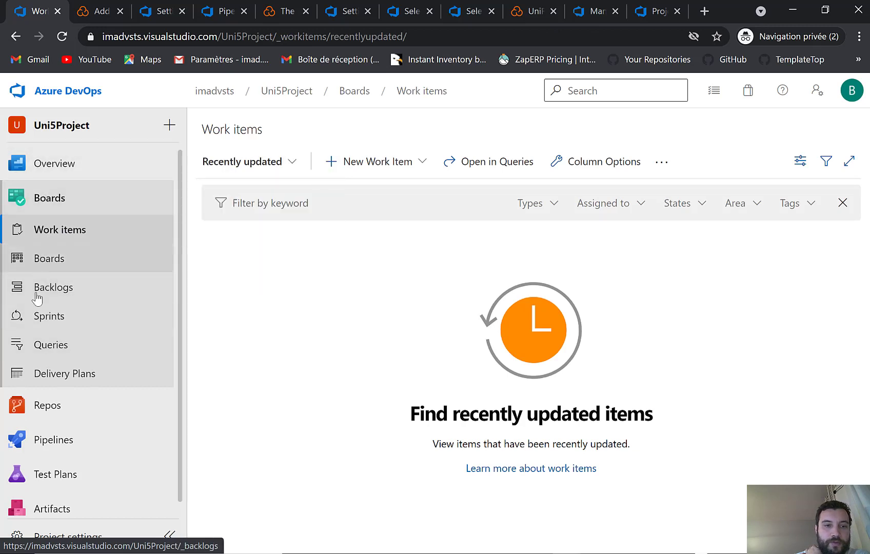
left_click(71, 292)
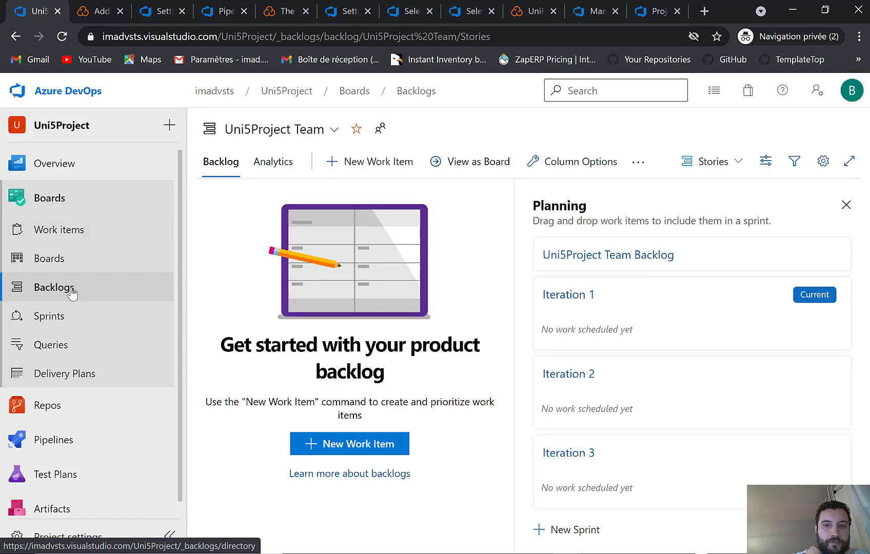
left_click(65, 261)
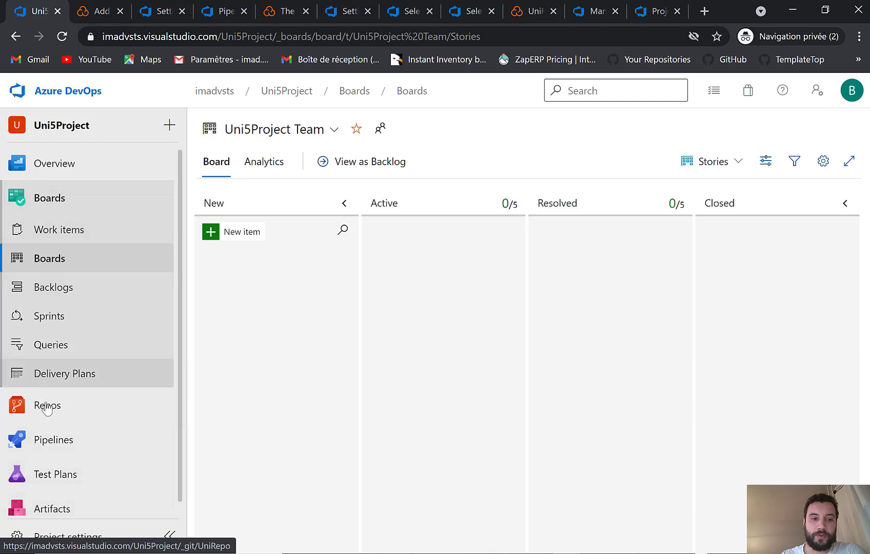
Open the branch policies of the features folder from UniRepo's branch list.
mouse_move(47, 412)
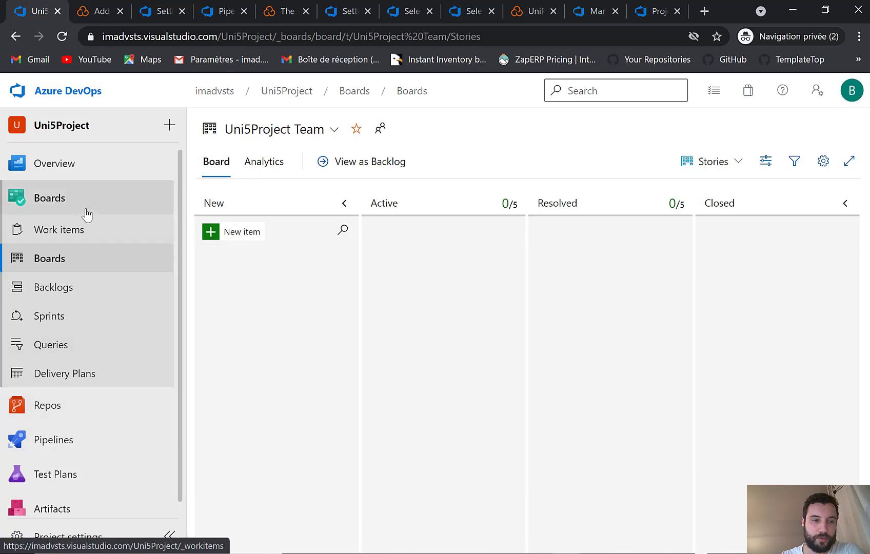
mouse_move(60, 446)
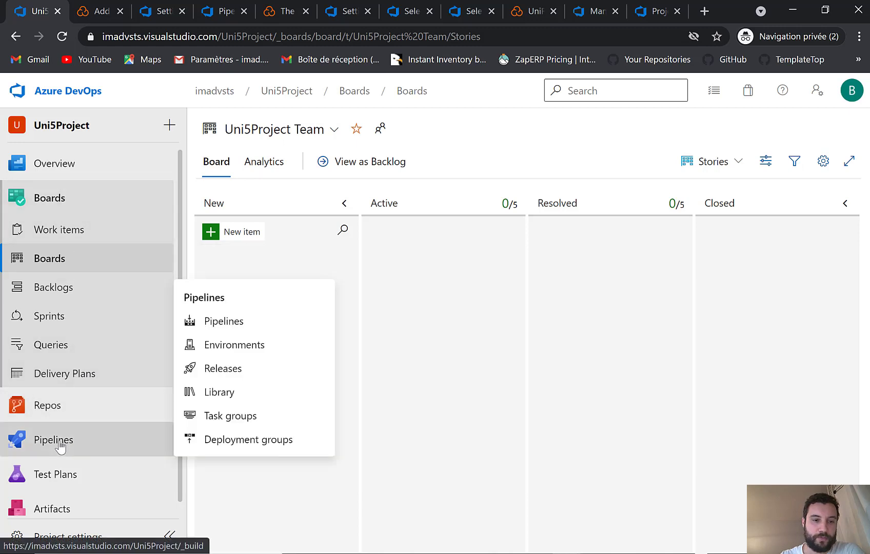
left_click(60, 410)
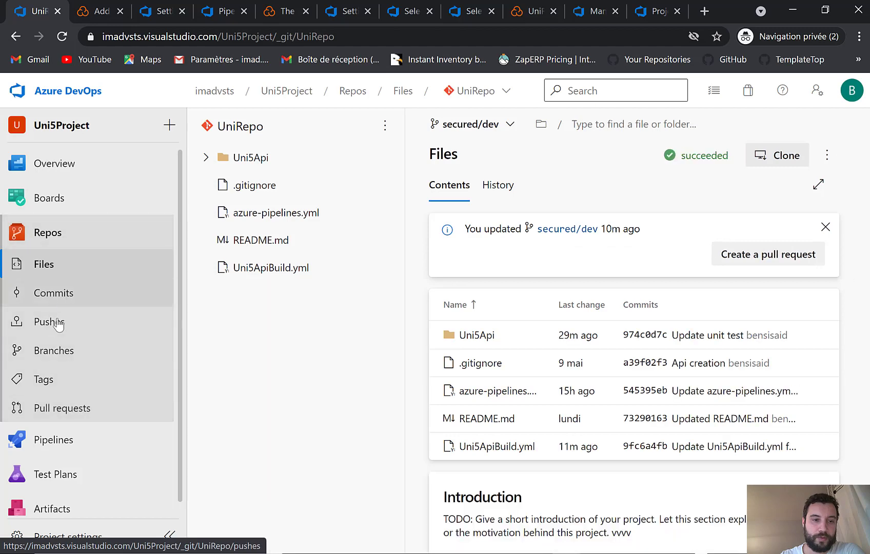
left_click(45, 351)
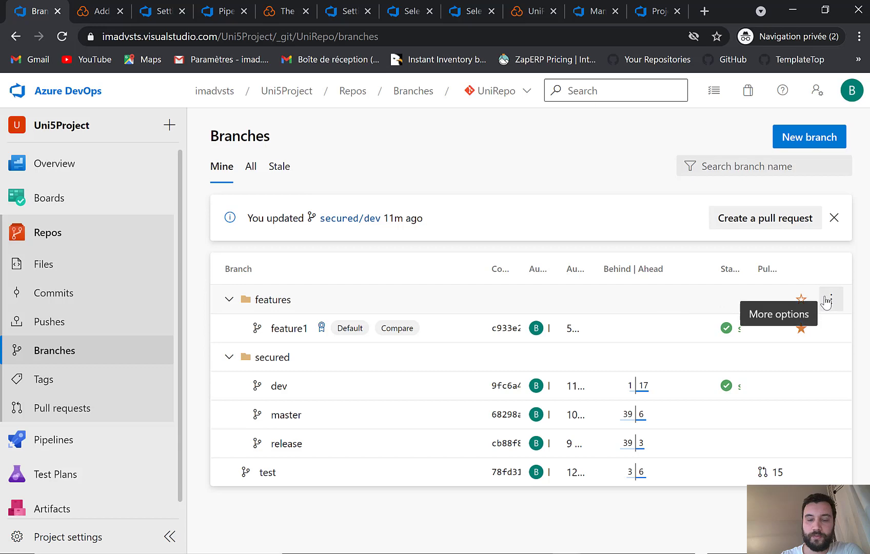
left_click(827, 301)
left_click(742, 331)
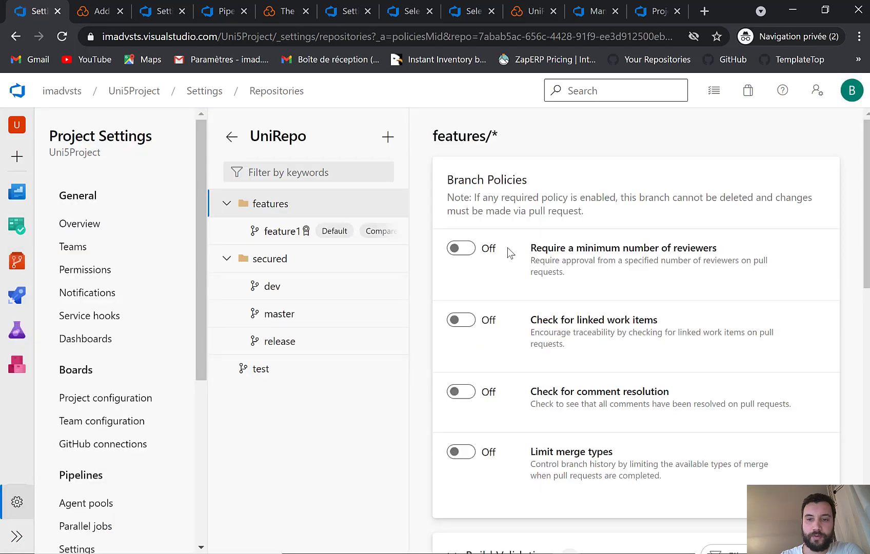
Require a minimum number of reviewers for the features/* branches and set that minimum to 1.
left_click(466, 254)
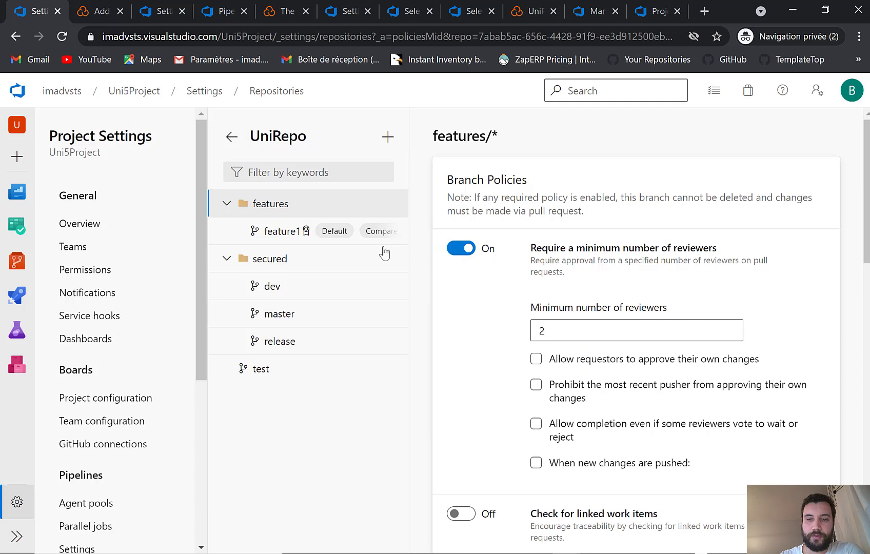
left_click(574, 325)
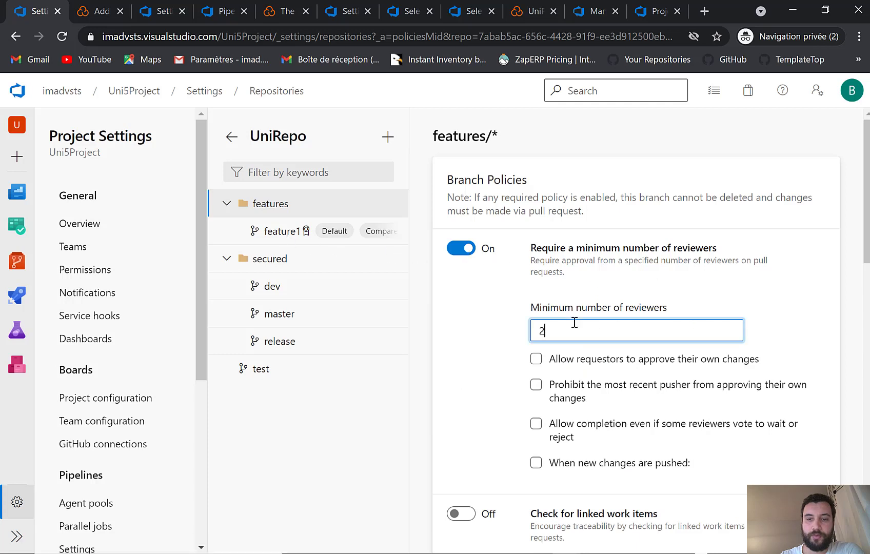
key("BackSpace")
type("1")
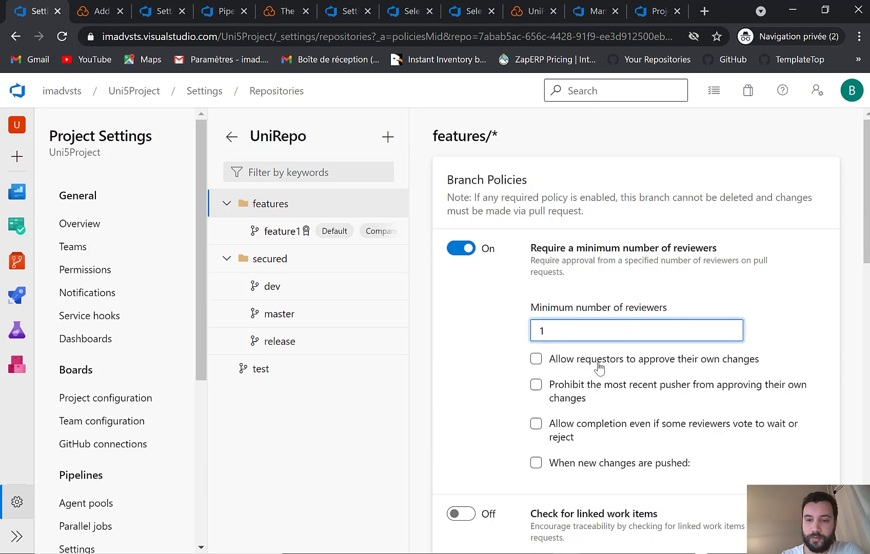
scroll(575, 311, "down", 3)
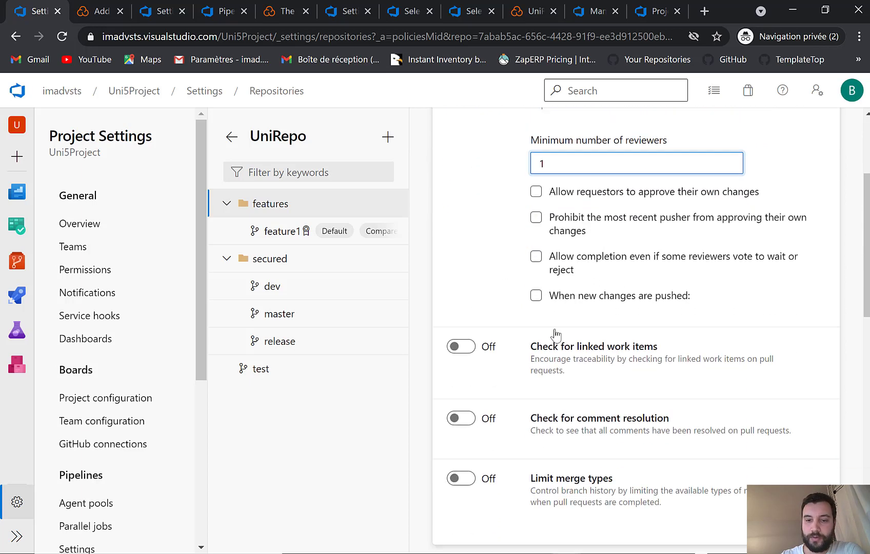
scroll(555, 335, "down", 7)
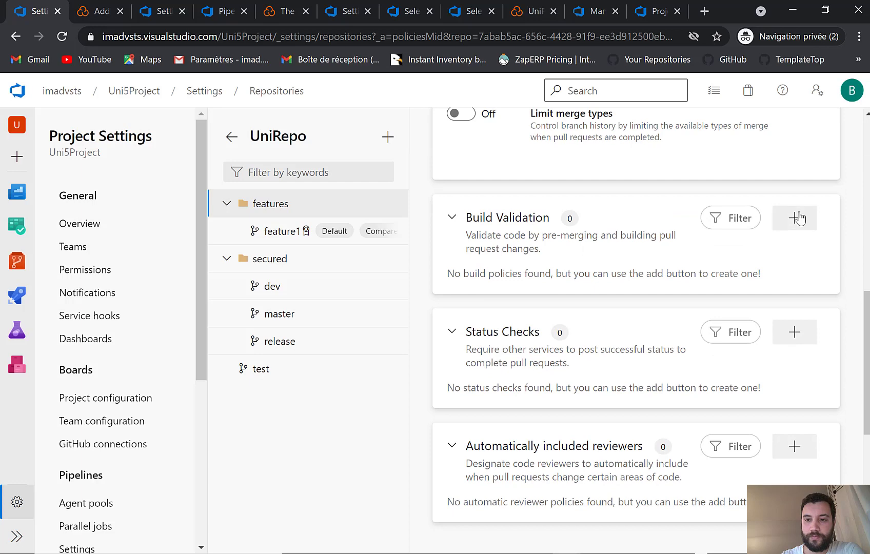
Add a required build validation policy for features/* that runs the UniRepo (2) pipeline with the automatic trigger.
left_click(796, 219)
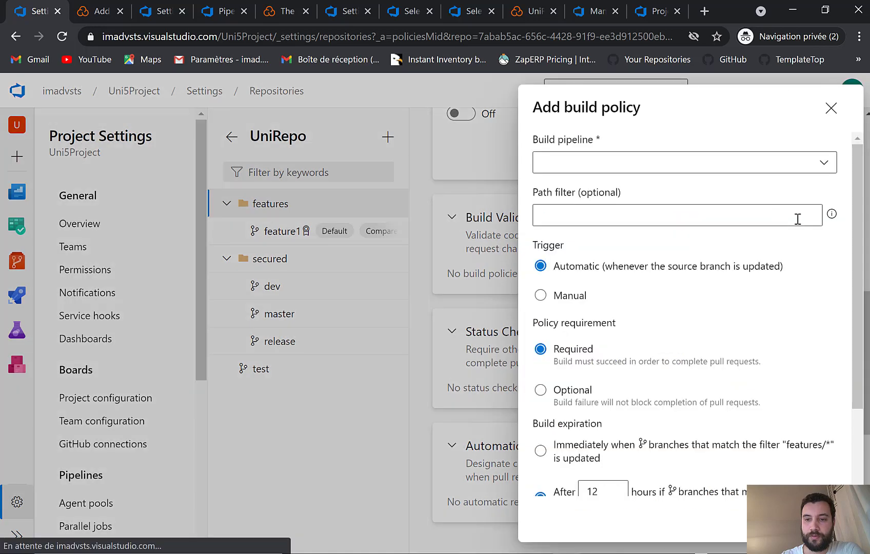
left_click(731, 163)
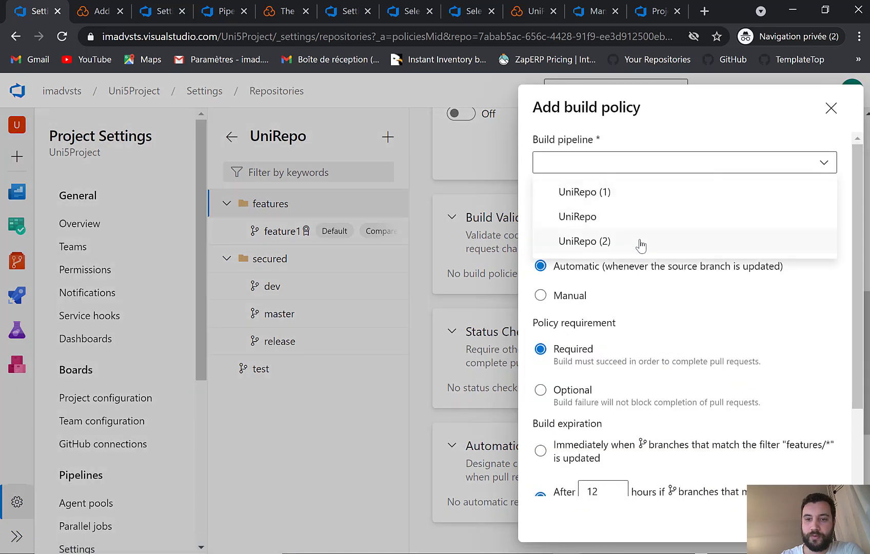
left_click(641, 246)
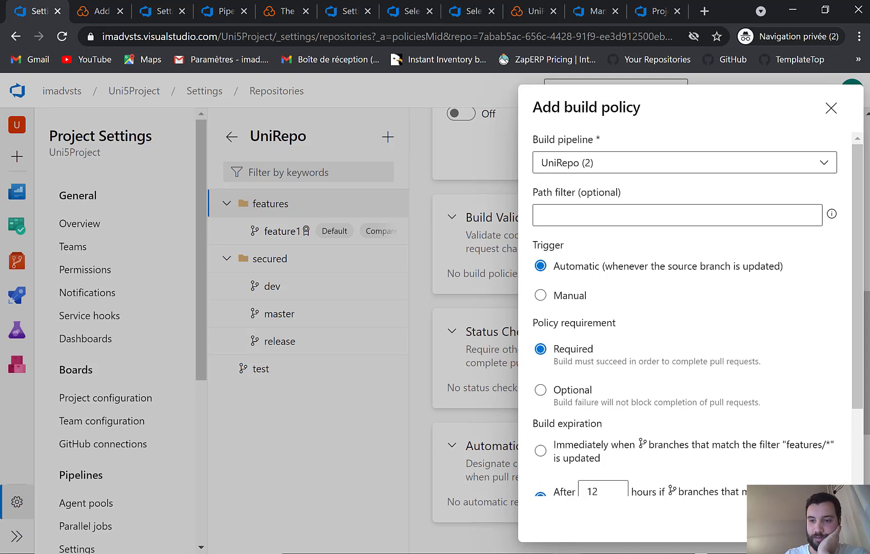
left_click(818, 520)
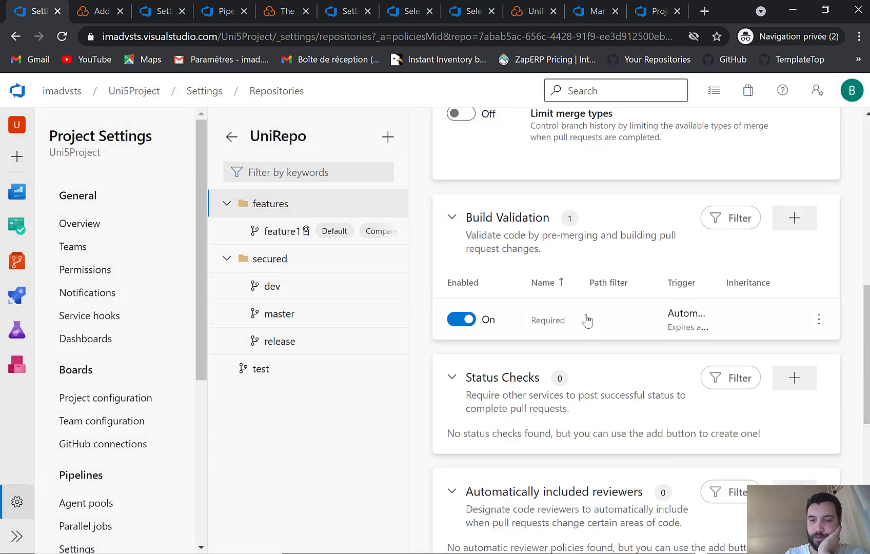
Add SonarCloud/quality gate as a required status check for features/* and review the configured branch policies.
scroll(547, 390, "down", 2)
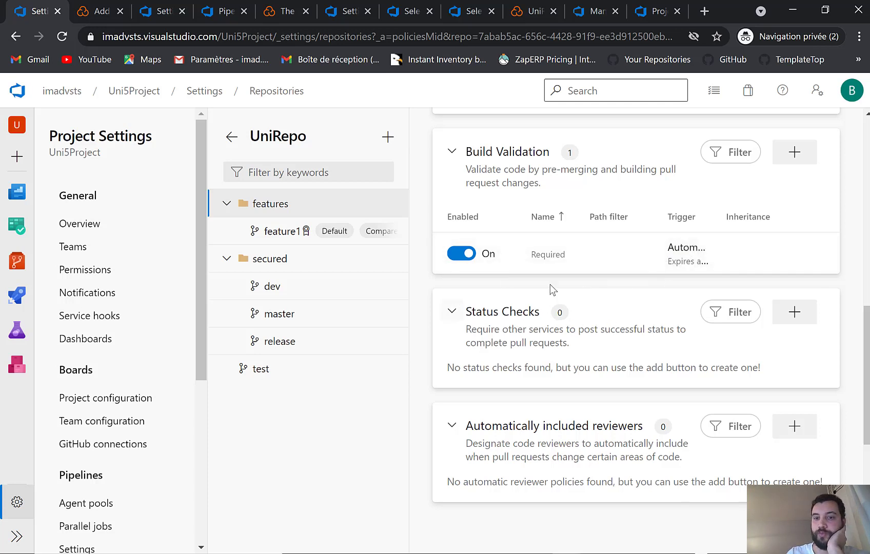
left_click(793, 314)
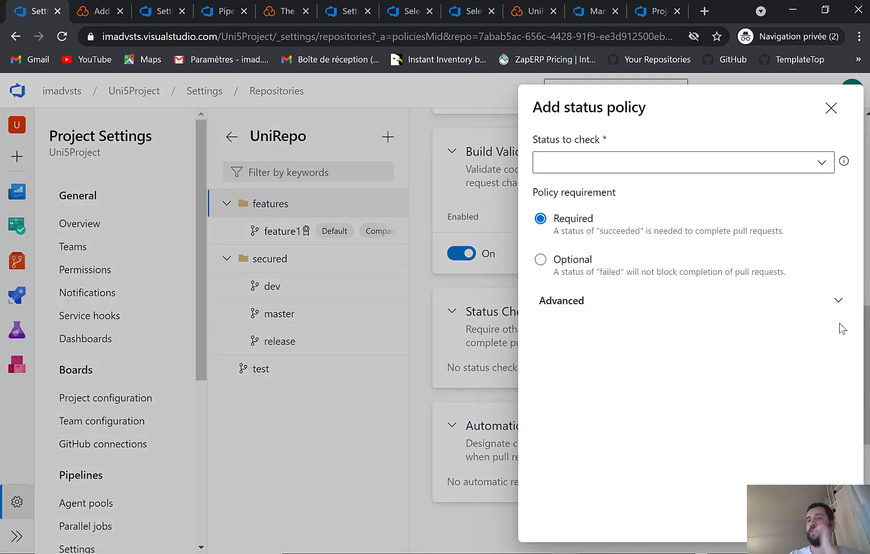
left_click(593, 157)
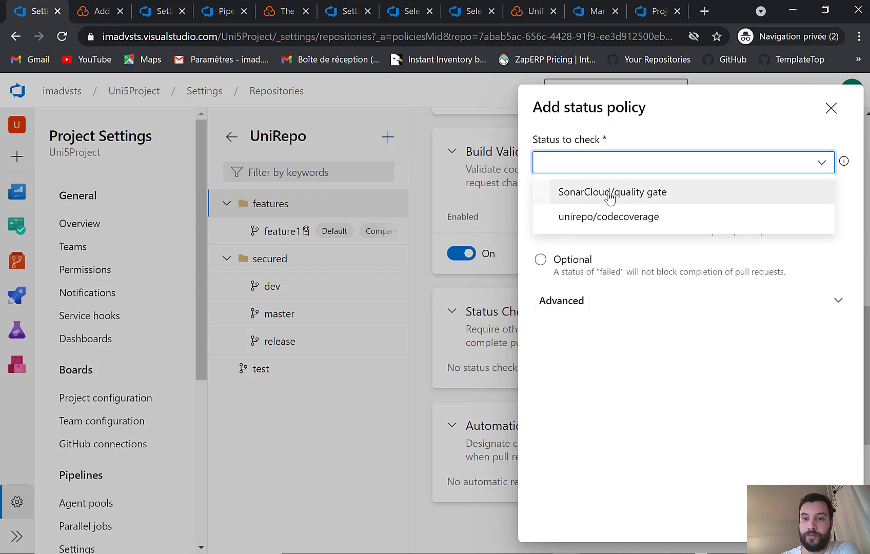
left_click(660, 194)
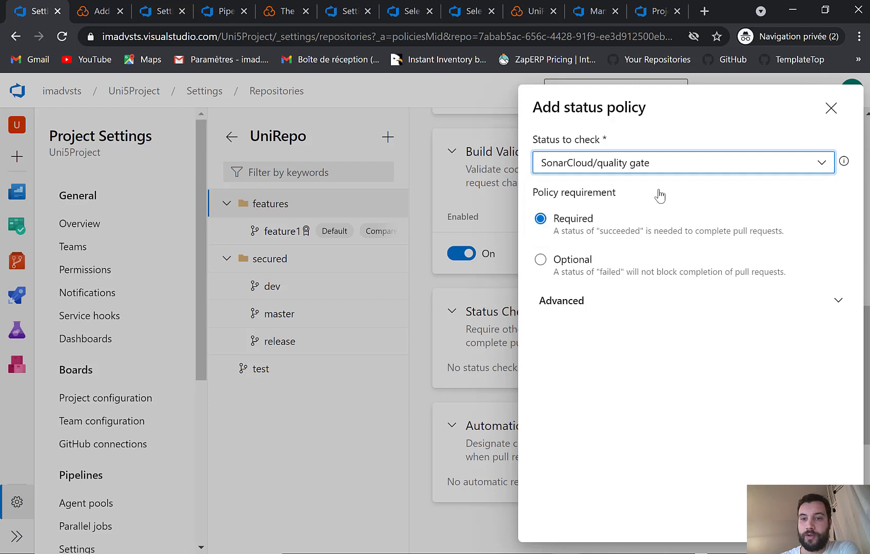
left_click(563, 164)
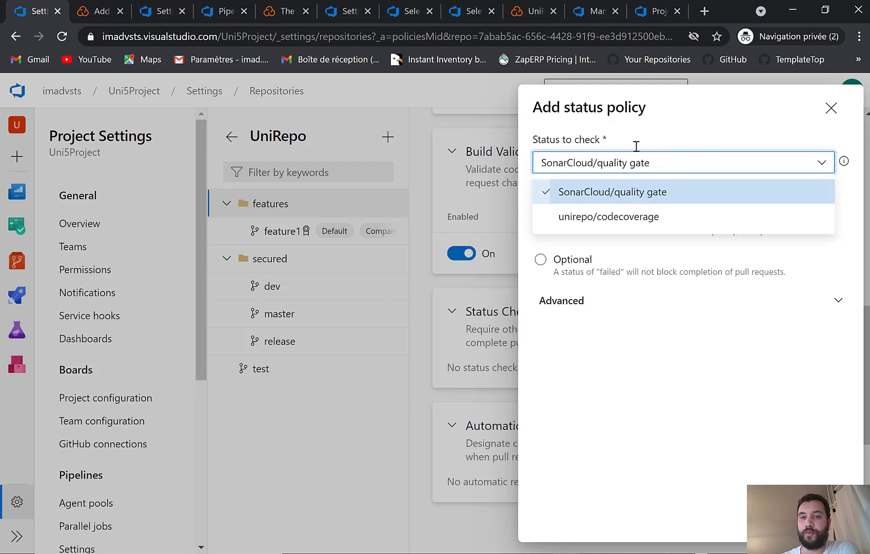
left_click(692, 119)
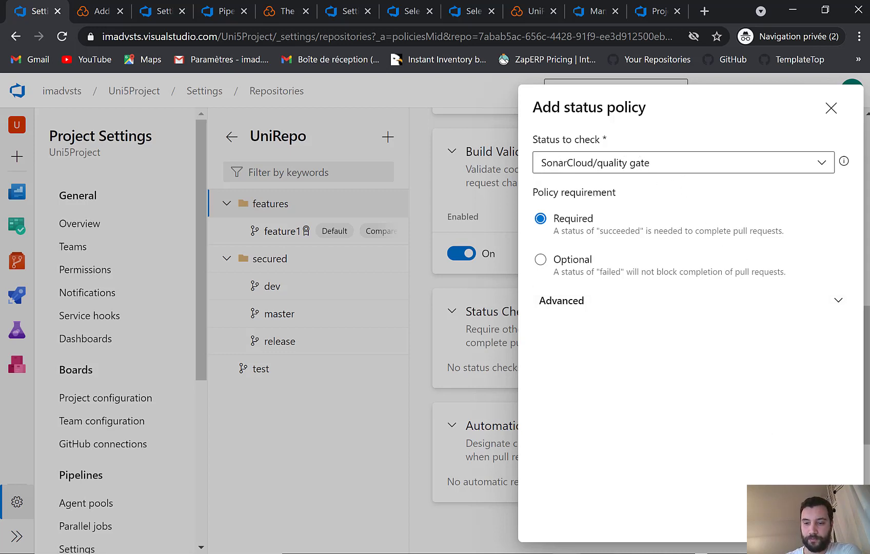
left_click(828, 518)
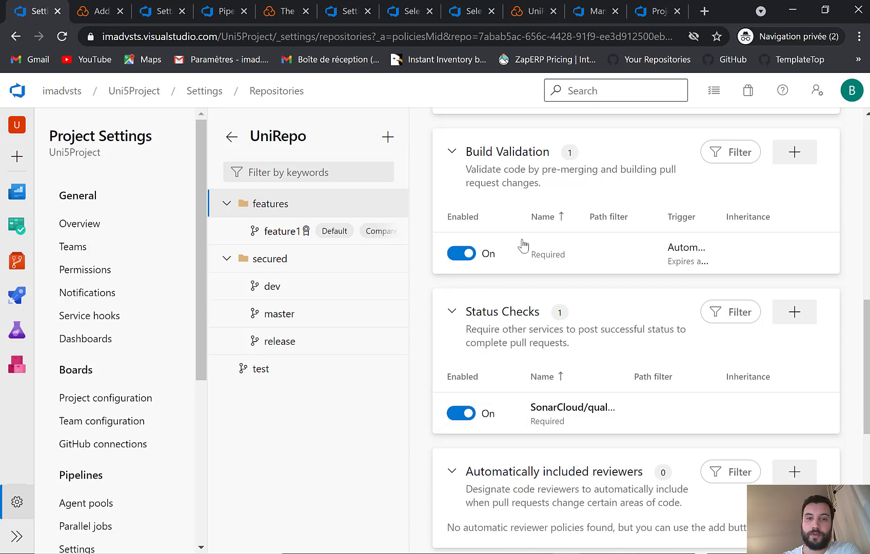
scroll(580, 247, "up", 10)
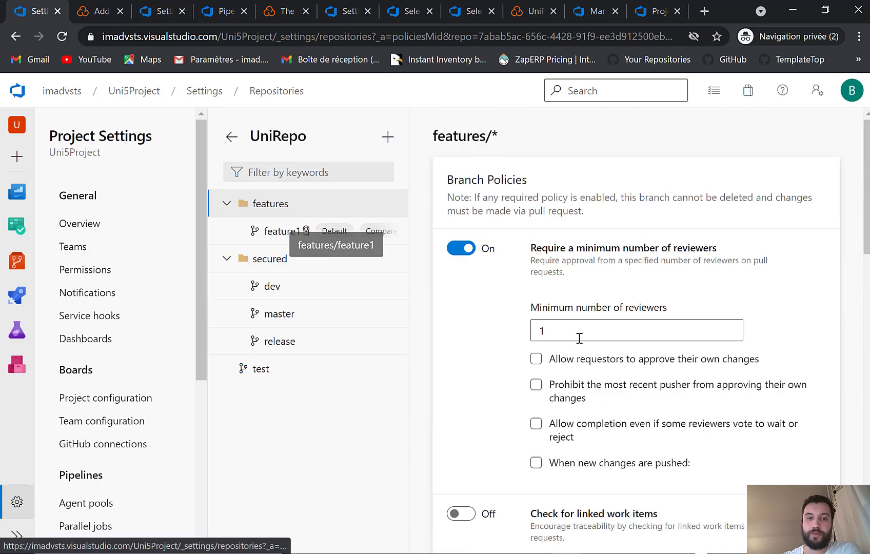
scroll(590, 344, "down", 1)
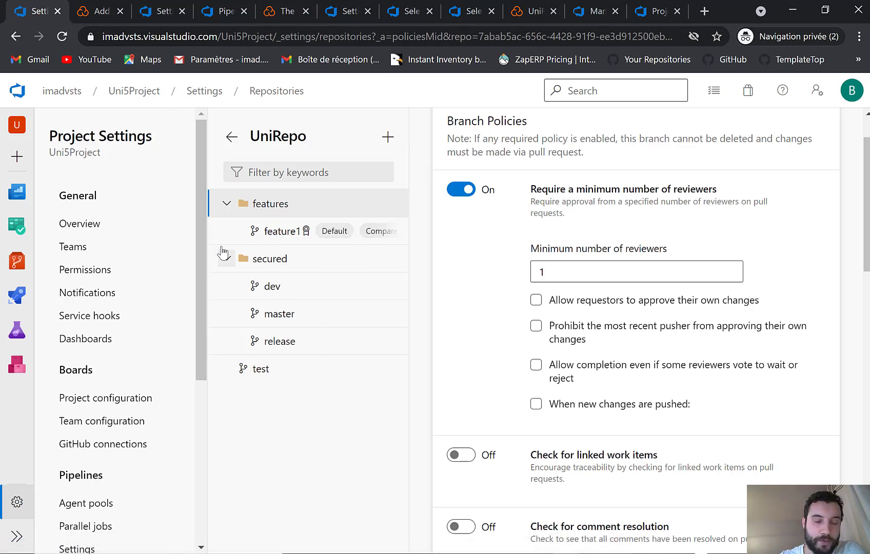
scroll(296, 272, "down", 8)
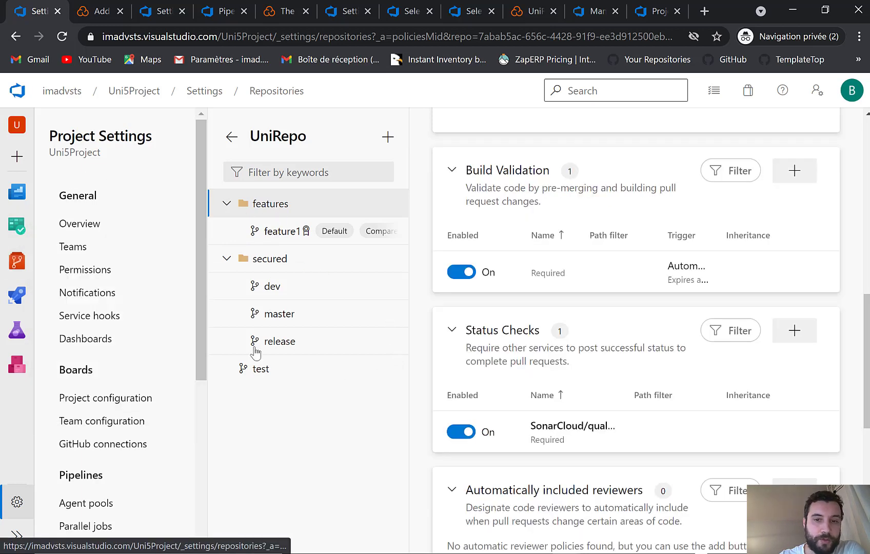
Open WeatherForecastController.cs from the Uni5Api Controllers folder on UniRepo's test branch and look through its code.
left_click(17, 264)
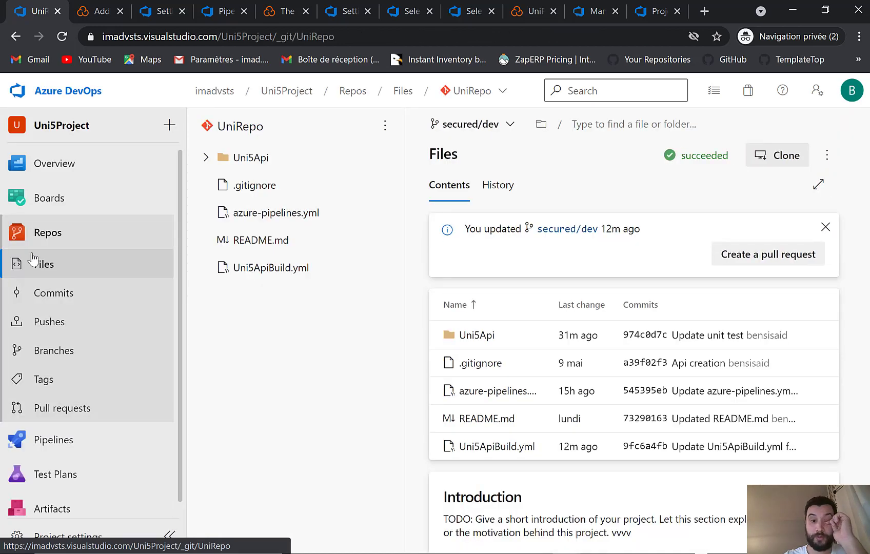
left_click(59, 349)
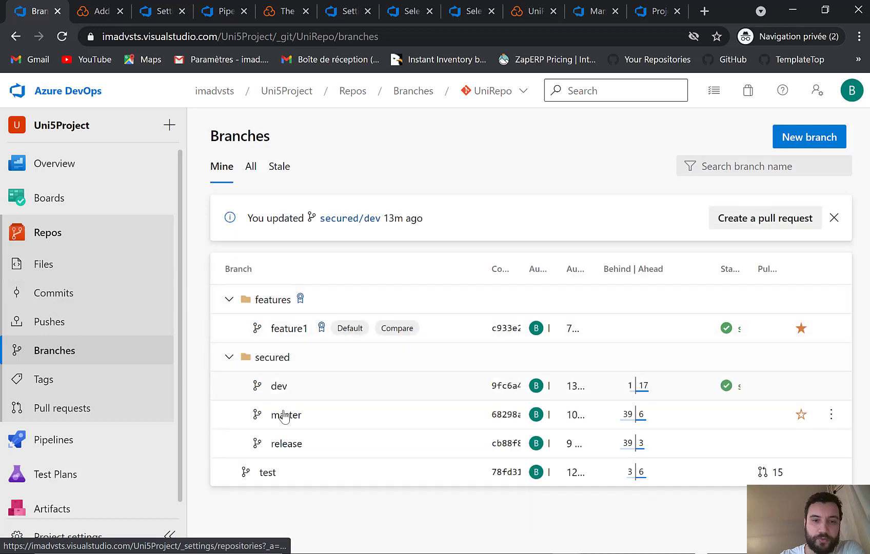
left_click(266, 472)
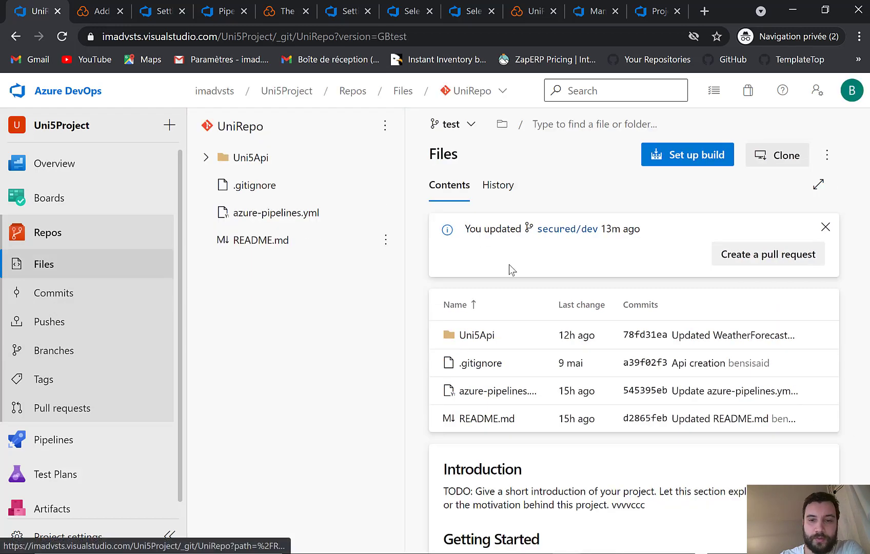
left_click(480, 337)
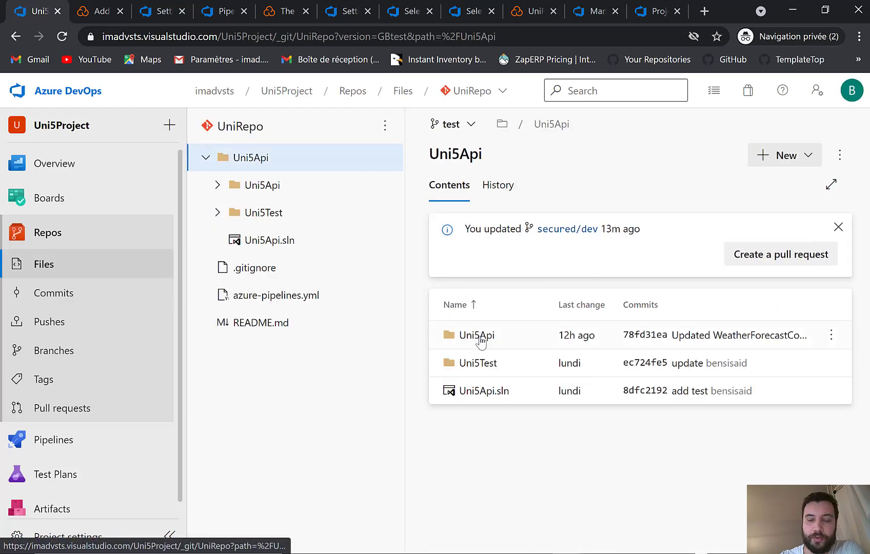
left_click(483, 340)
scroll(485, 277, "down", 1)
left_click(490, 309)
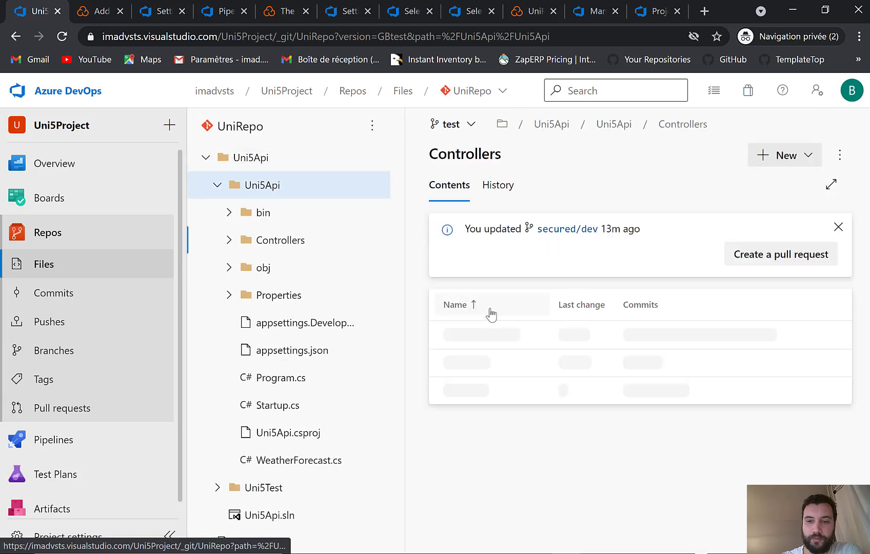
left_click(504, 338)
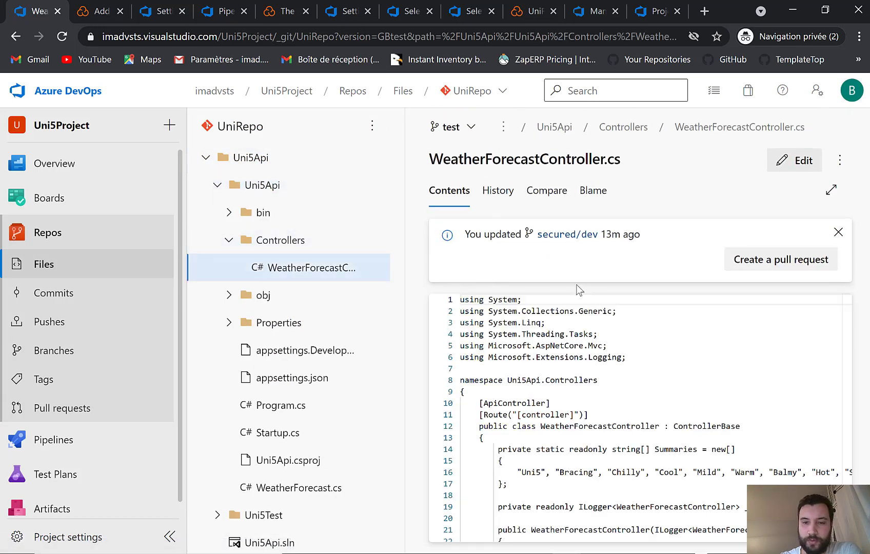
scroll(579, 350, "down", 8)
scroll(579, 350, "down", 9)
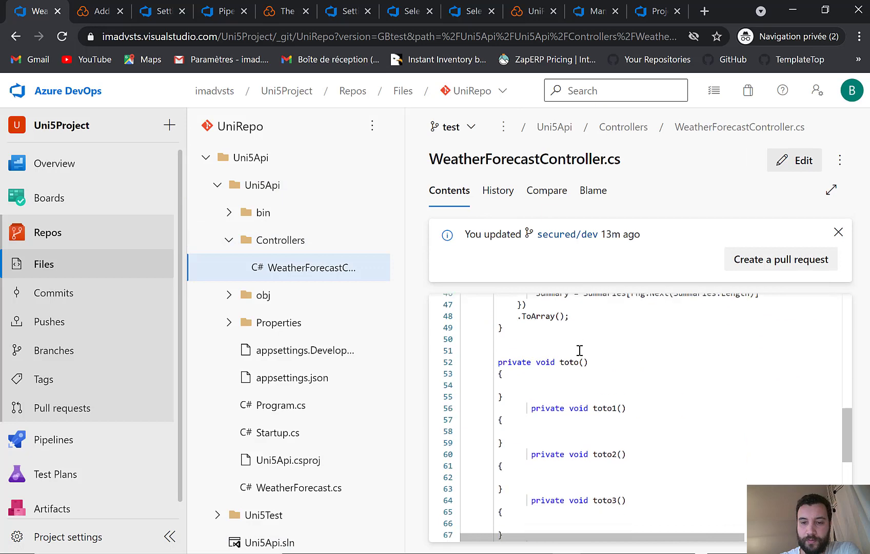
scroll(554, 382, "up", 12)
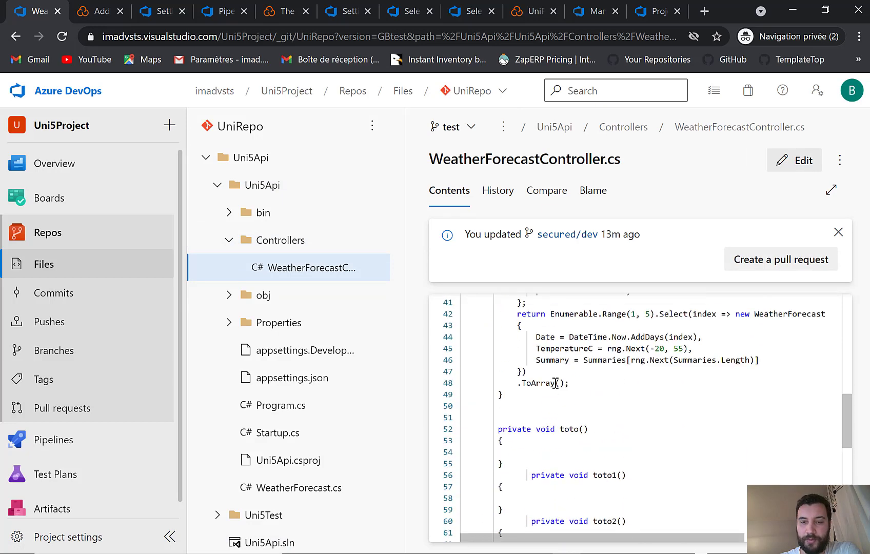
scroll(612, 390, "down", 2)
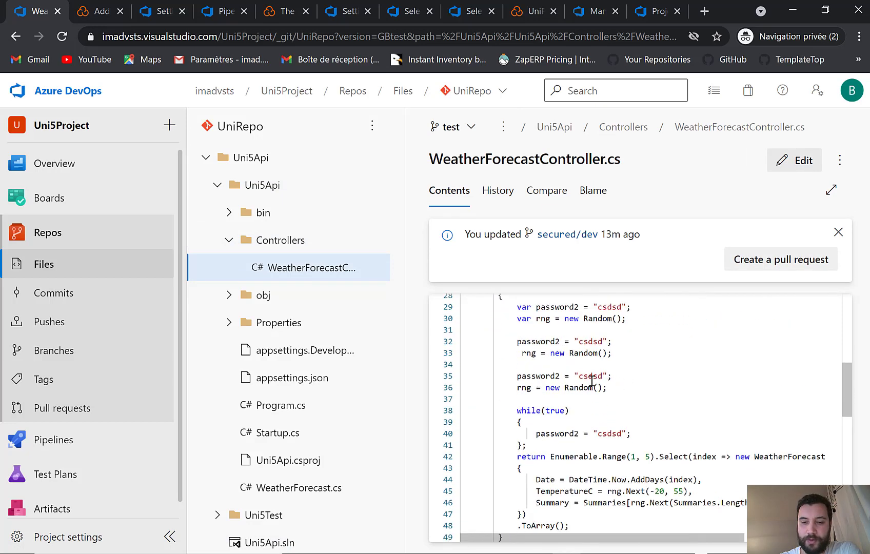
scroll(612, 394, "up", 6)
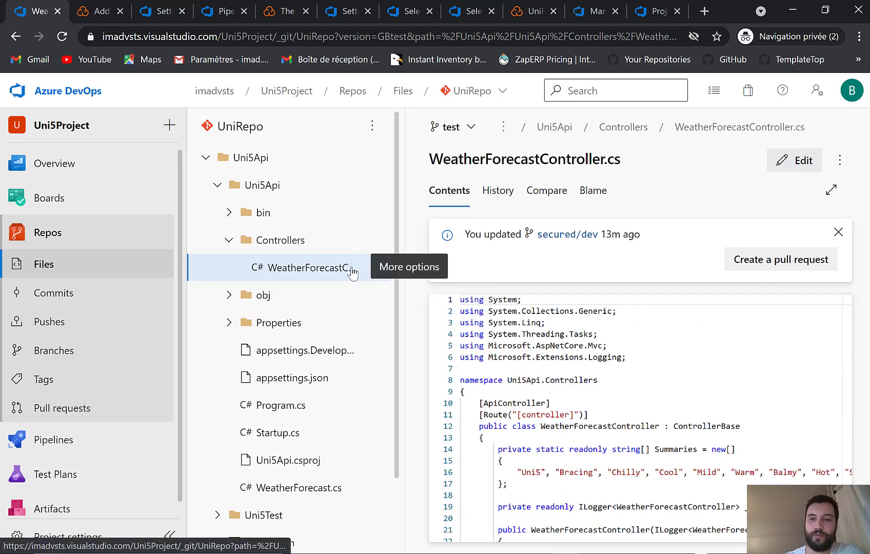
Try to start a pull request from the test branch into features/feature1.
left_click(72, 408)
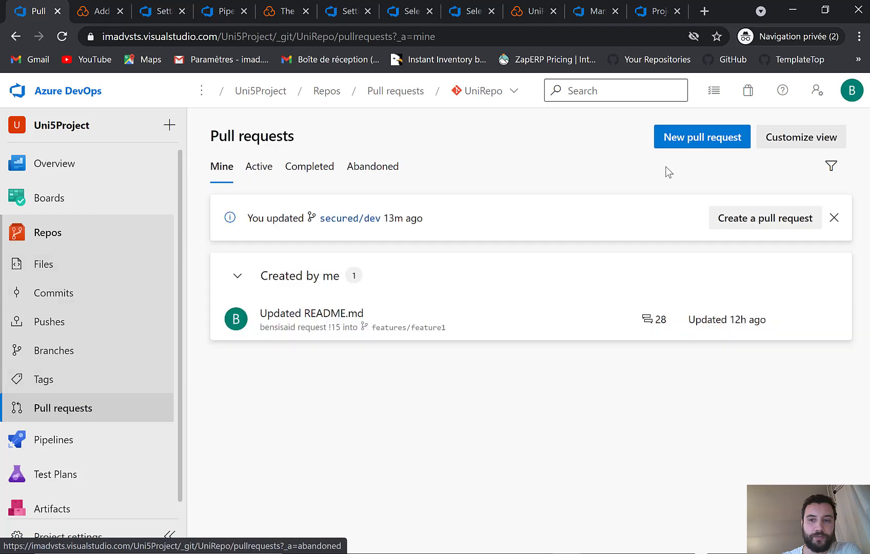
left_click(725, 224)
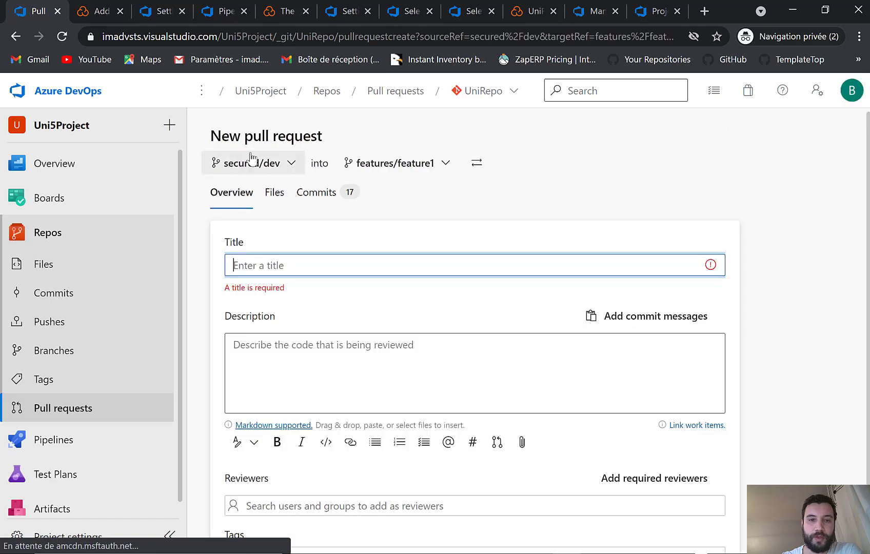
left_click(281, 162)
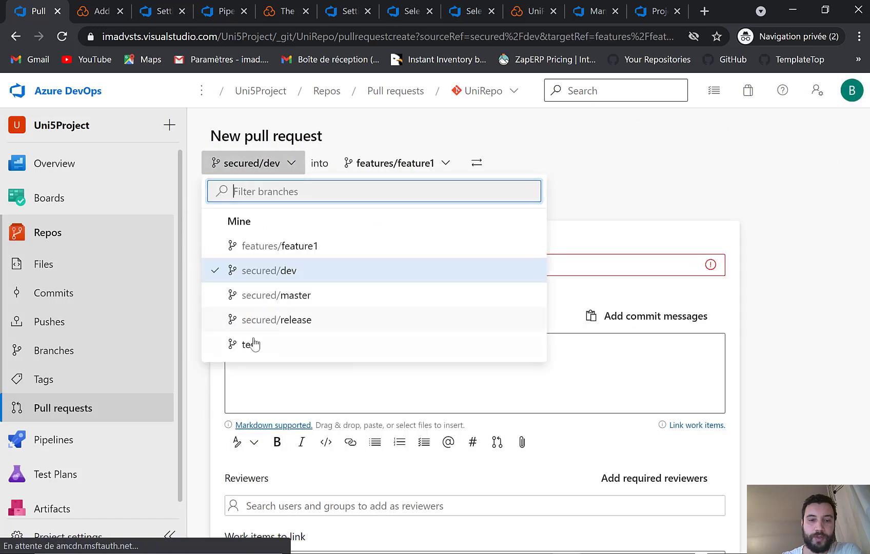
left_click(254, 343)
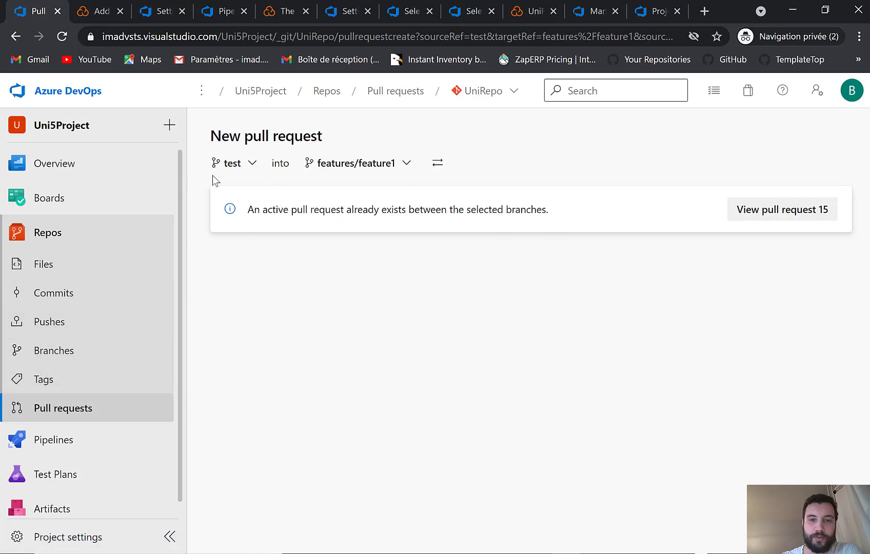
Abandon the existing pull request "Updated README.md" from test into features/feature1.
left_click(57, 407)
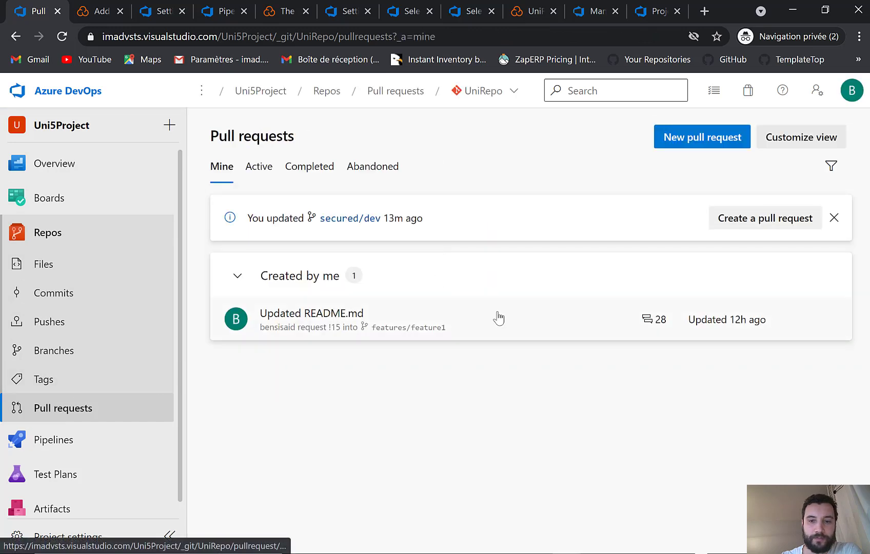
left_click(497, 318)
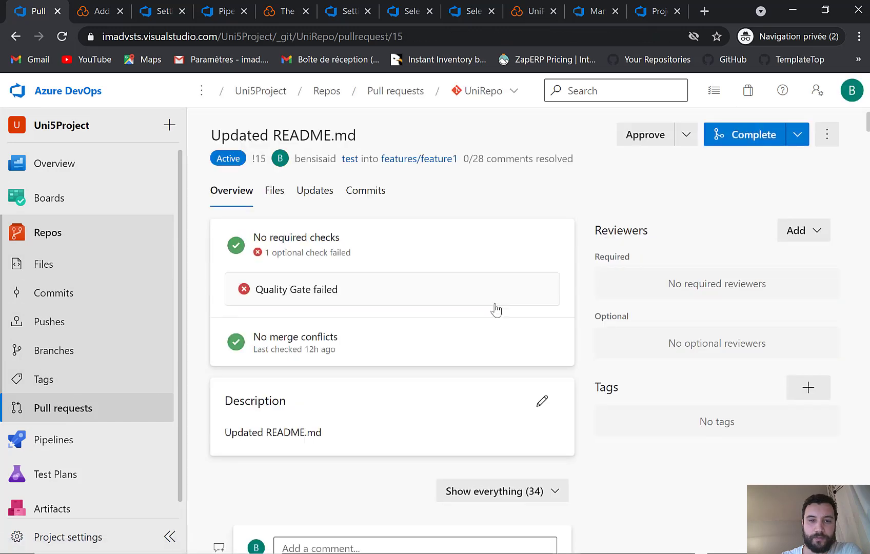
left_click(797, 134)
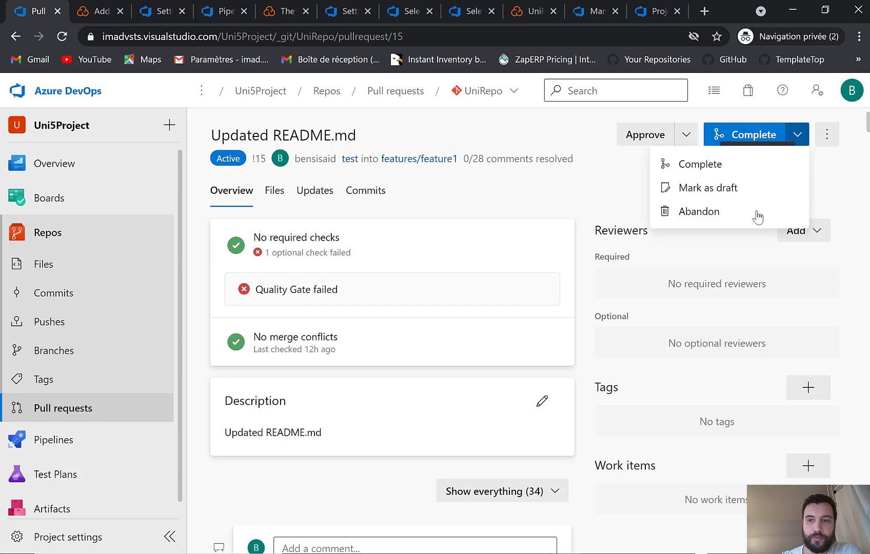
left_click(725, 216)
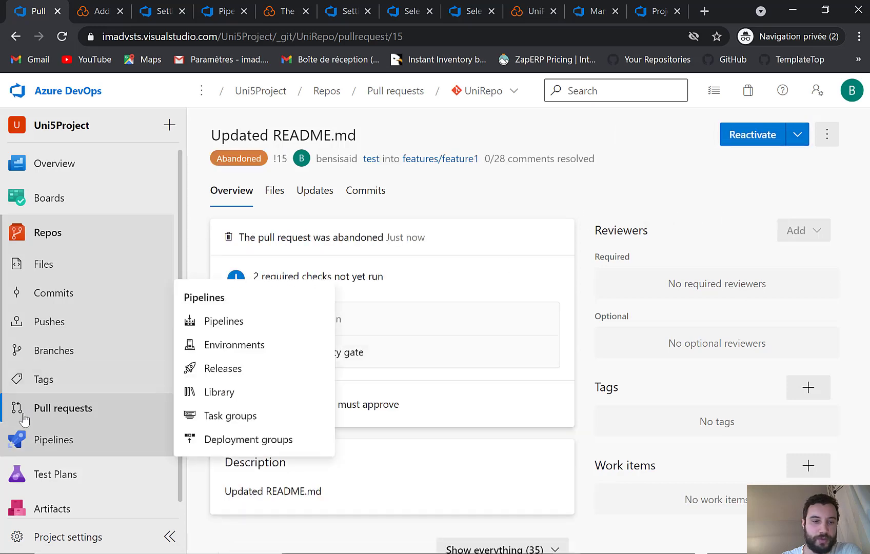
Start a new pull request from test into features/feature1 in UniRepo and title it "test".
left_click(45, 409)
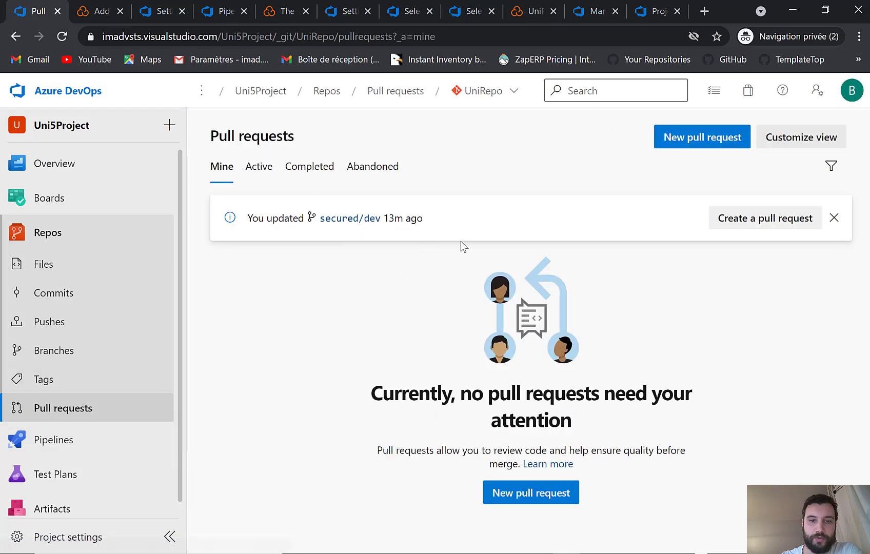
left_click(523, 492)
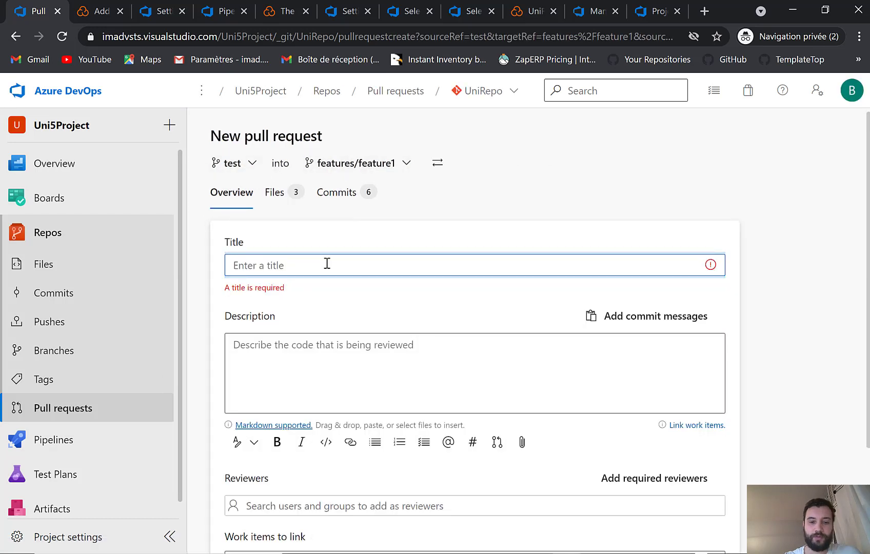
type("test")
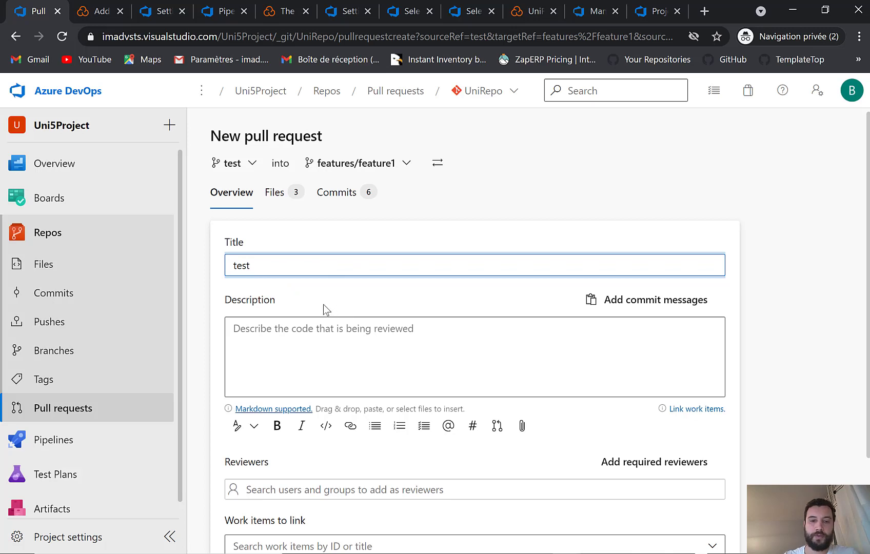
scroll(291, 346, "down", 2)
scroll(477, 435, "up", 2)
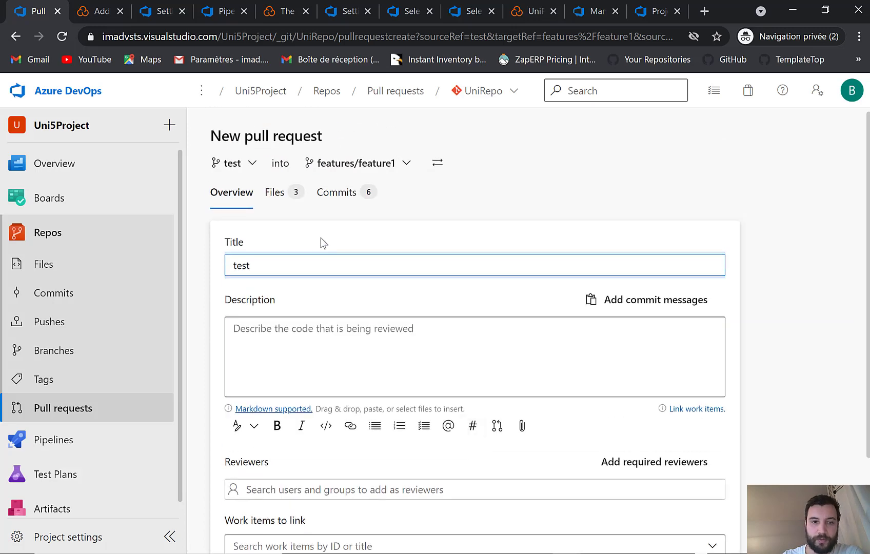
Look over the changed files, including the Program.cs comparison, and create the pull request.
left_click(287, 201)
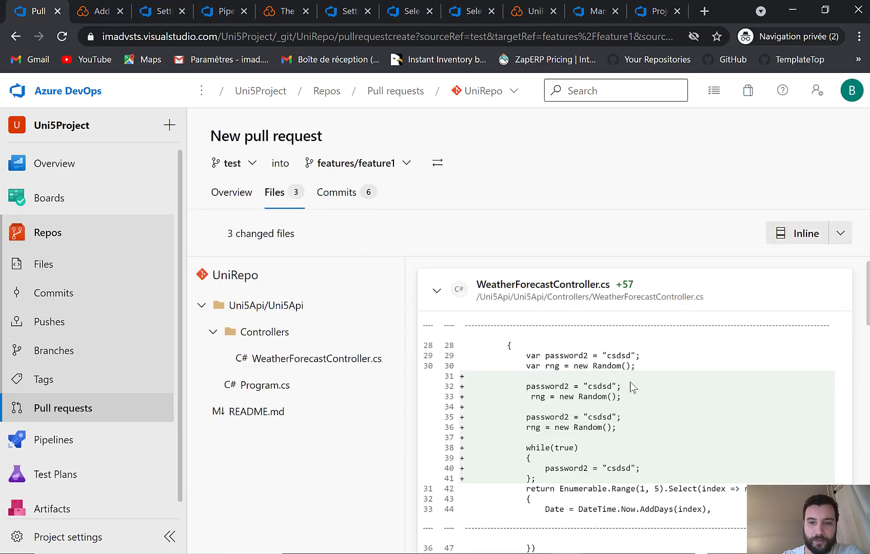
left_click(251, 391)
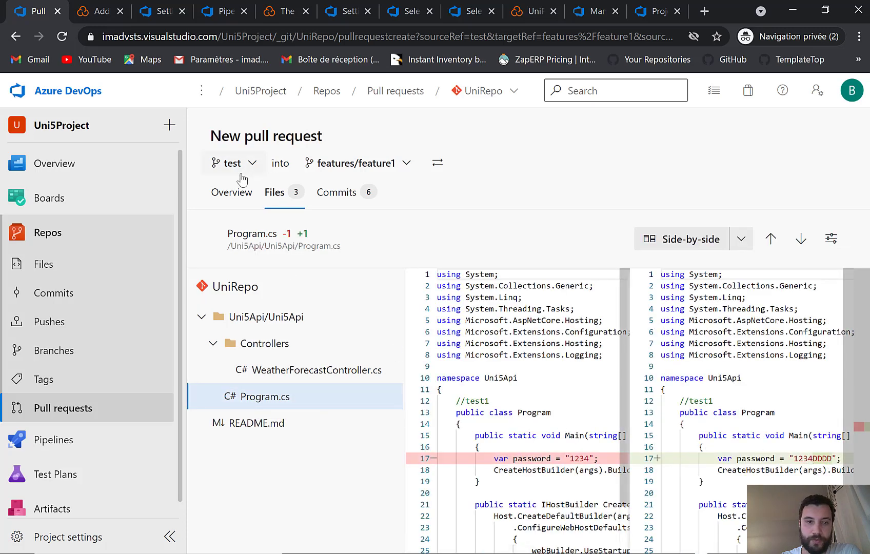
left_click(232, 192)
scroll(518, 352, "down", 2)
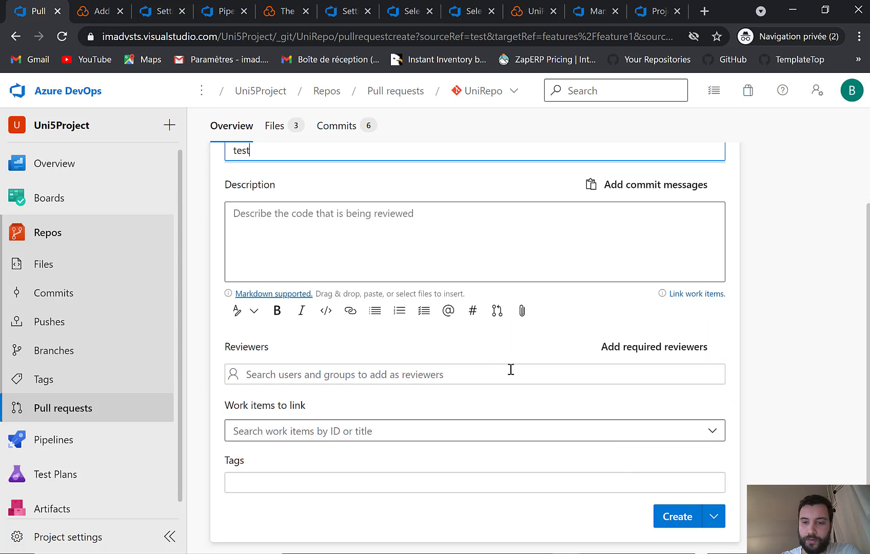
left_click(678, 518)
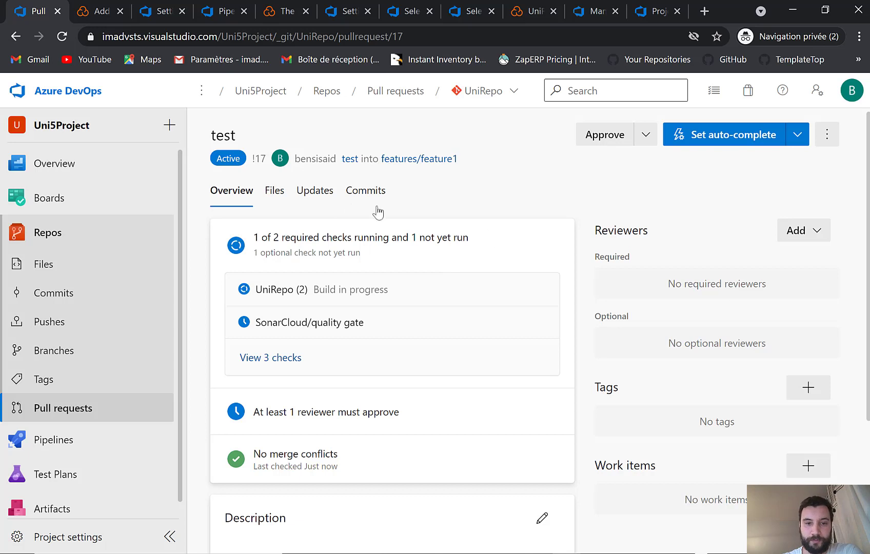
Open the UniRepo (2) build in its own tab next to the pull request and follow its job log.
left_click(274, 291, "ctrl")
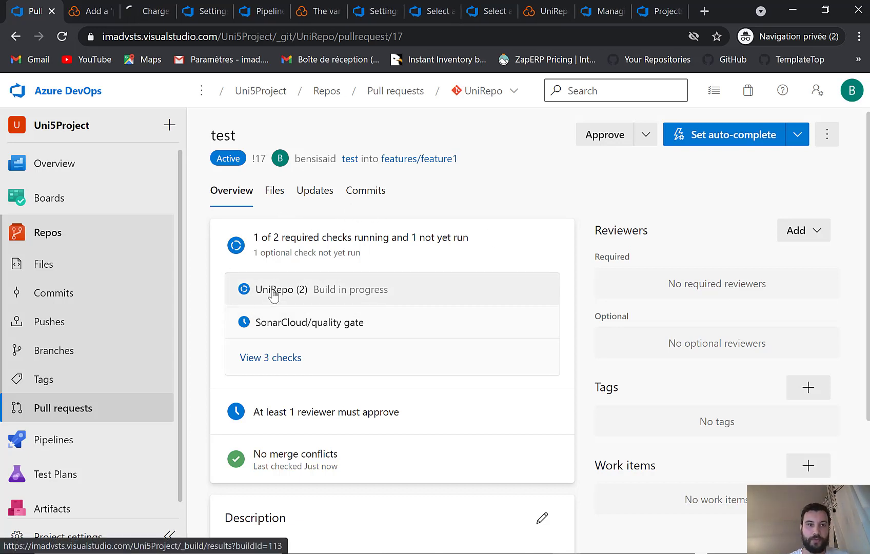
left_click(149, 12)
left_click_drag(134, 14, 92, 20)
scroll(503, 400, "down", 1)
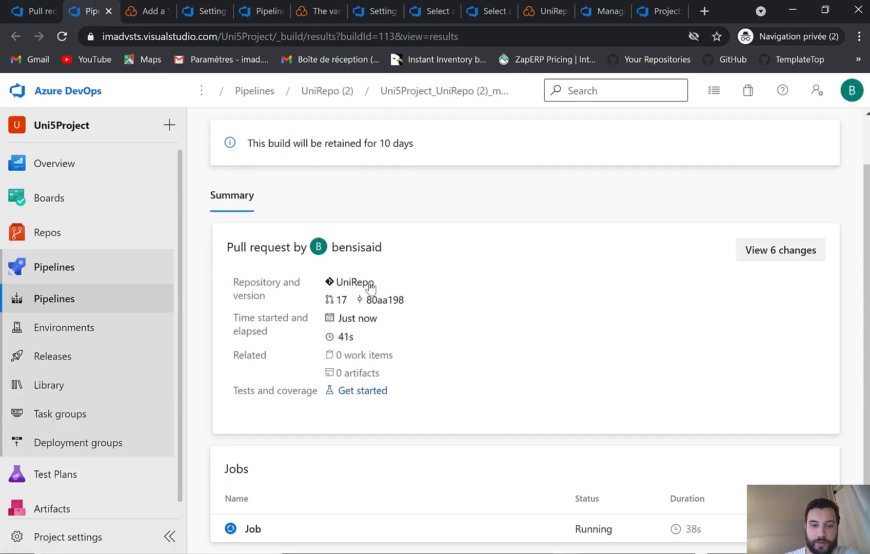
left_click(252, 525)
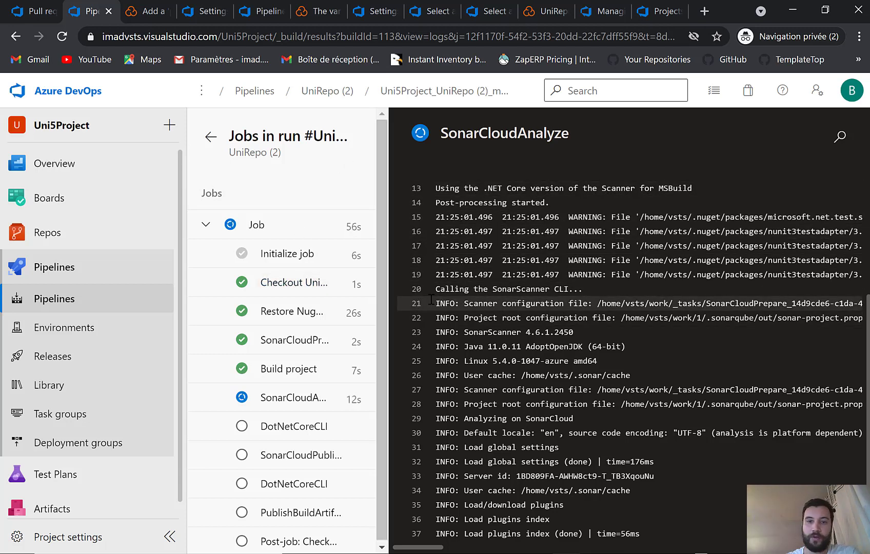
scroll(418, 299, "down", 1)
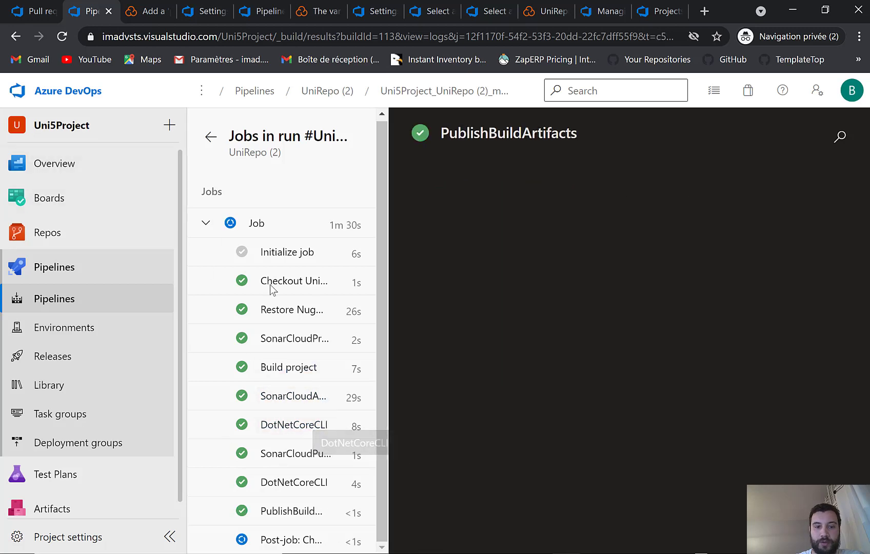
Return to the pull request and examine its list of required checks and overview.
left_click(35, 19)
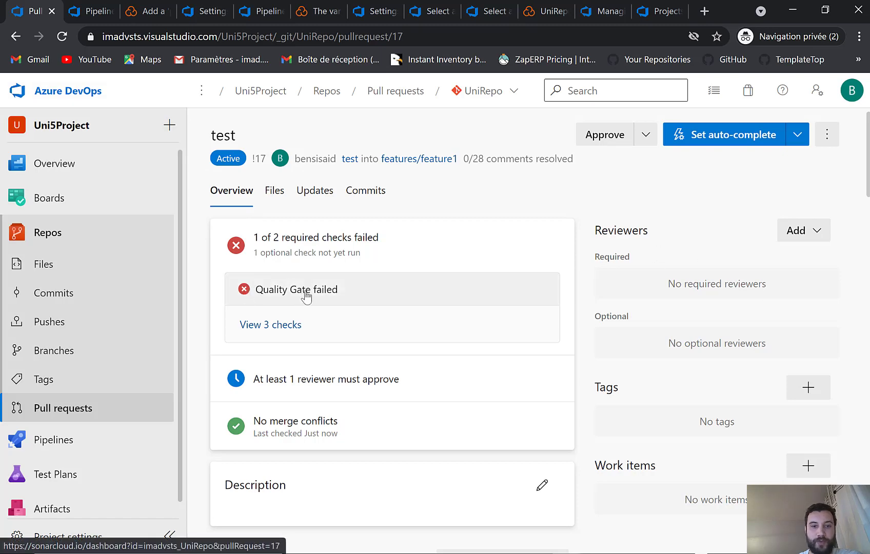
left_click(285, 325)
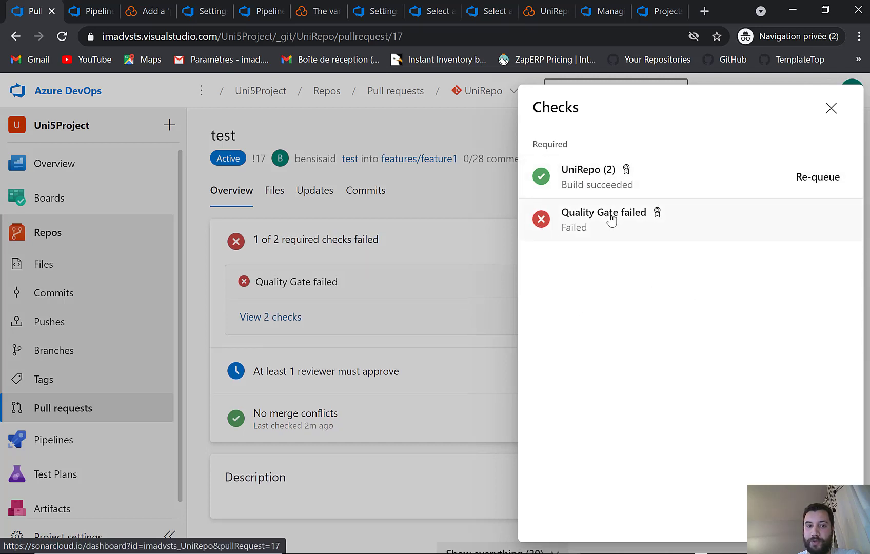
left_click(488, 191)
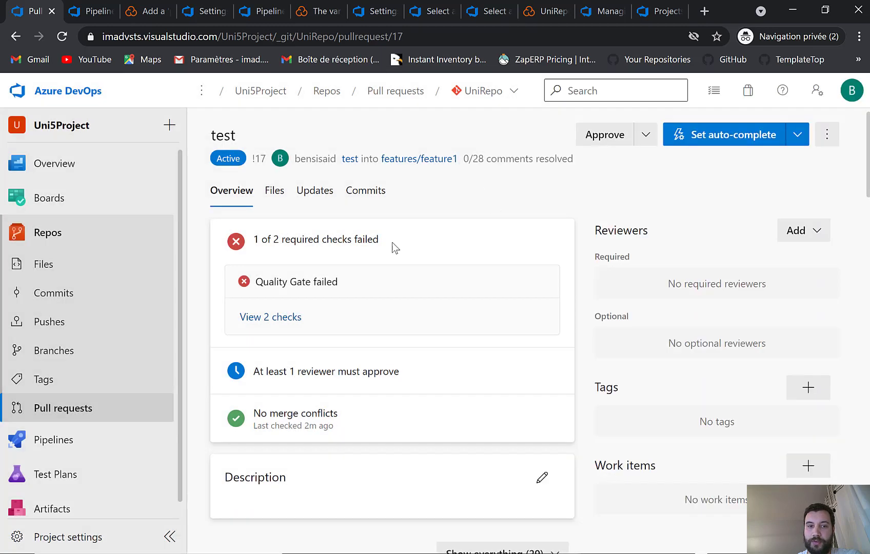
scroll(254, 287, "down", 3)
scroll(267, 293, "up", 2)
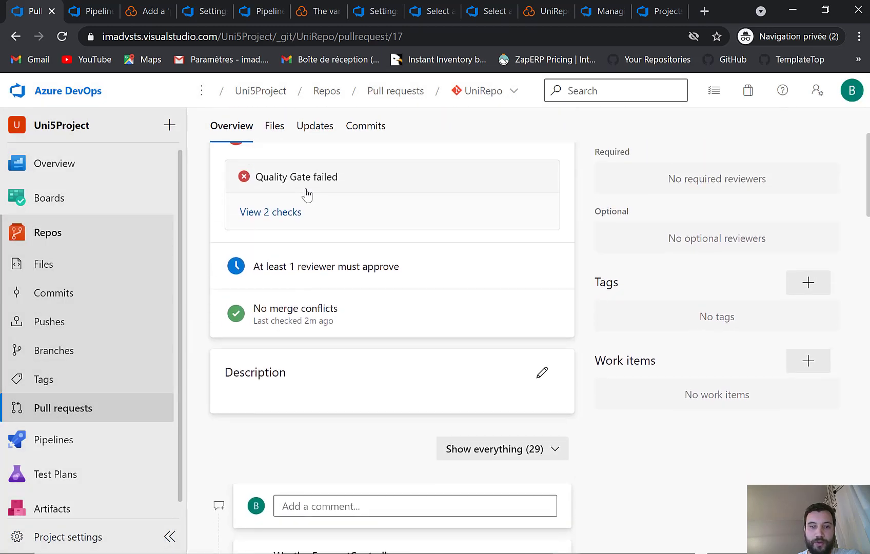
scroll(306, 195, "up", 1)
Open the UniRepo (2) build from the pull request's checks and examine its warnings and test results.
left_click(266, 243)
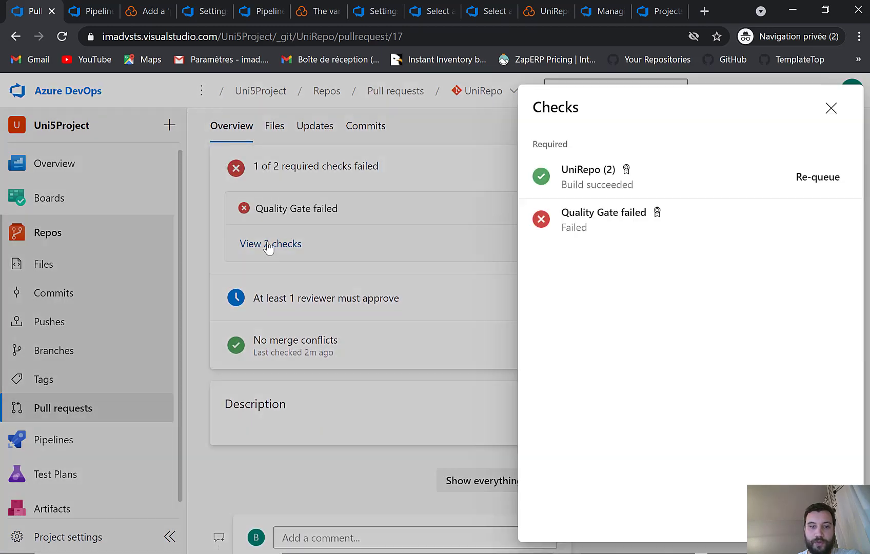
left_click(614, 189)
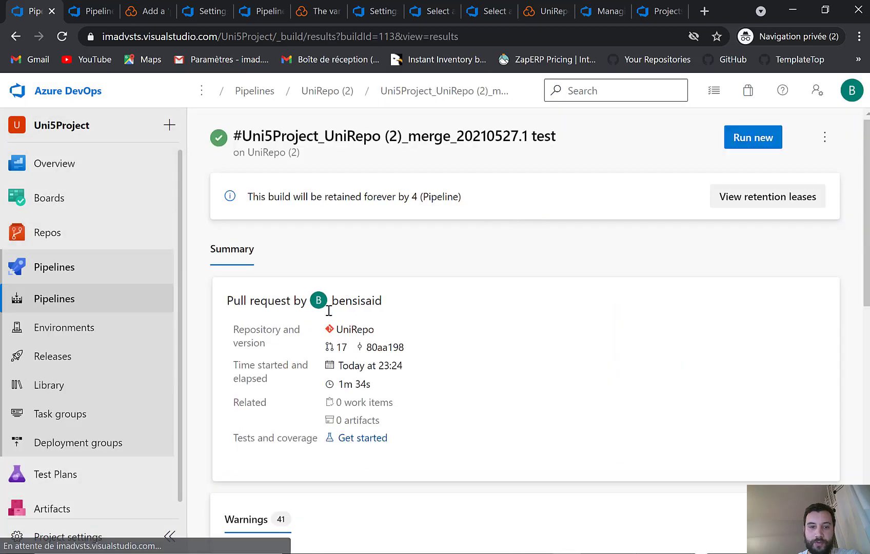
scroll(292, 352, "down", 3)
scroll(316, 336, "down", 6)
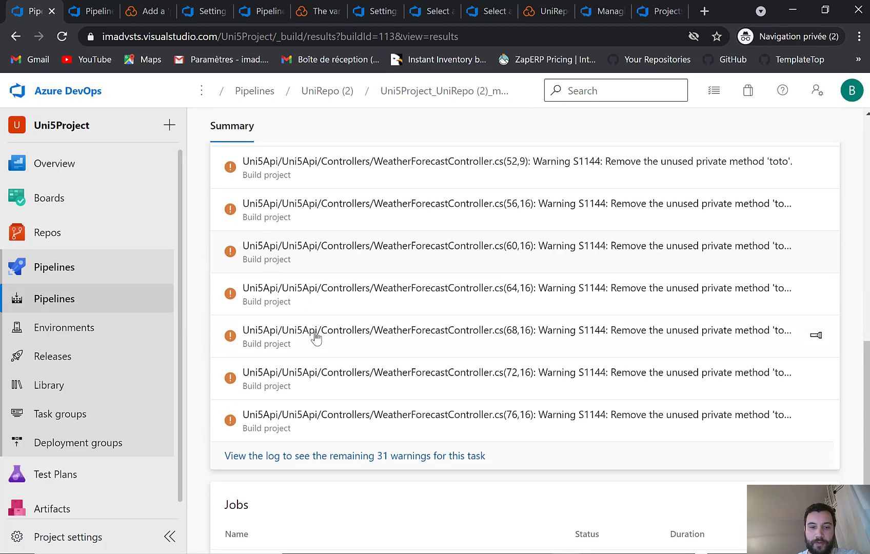
scroll(324, 323, "up", 10)
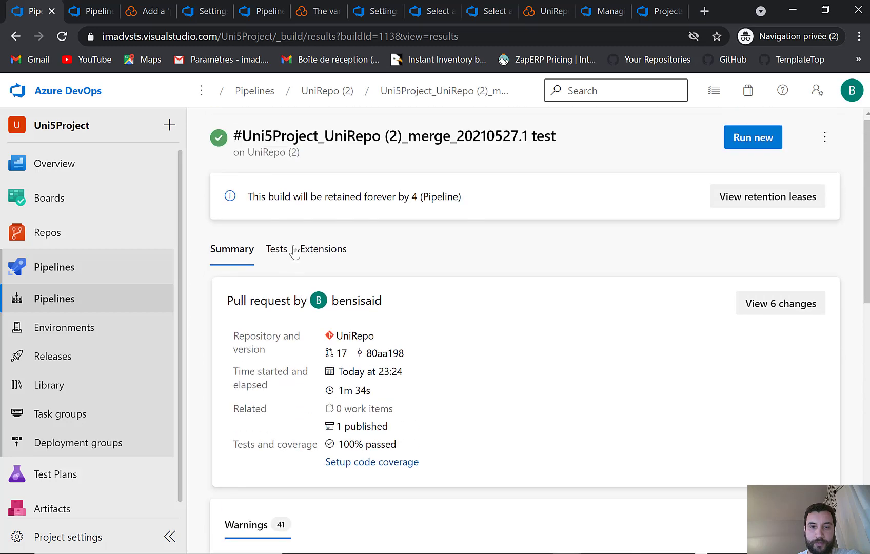
left_click(282, 251)
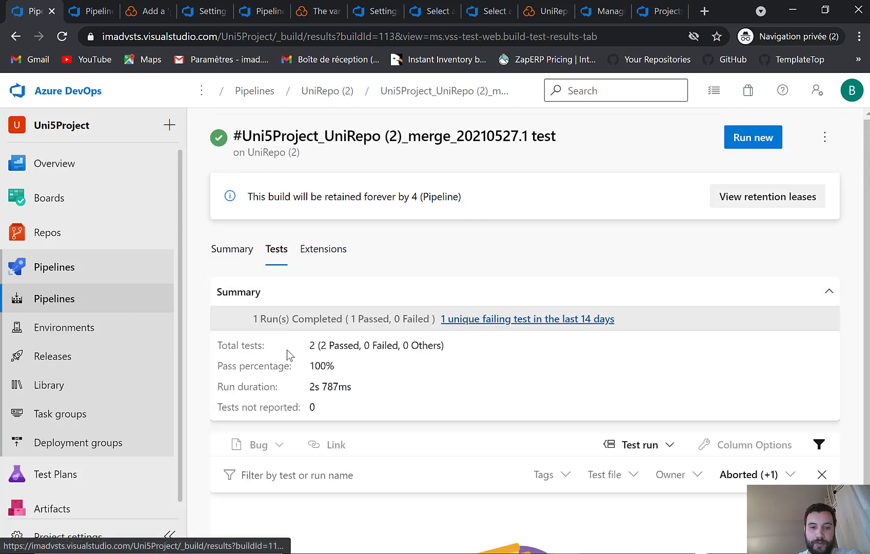
left_click_drag(314, 349, 339, 341)
scroll(378, 338, "down", 1)
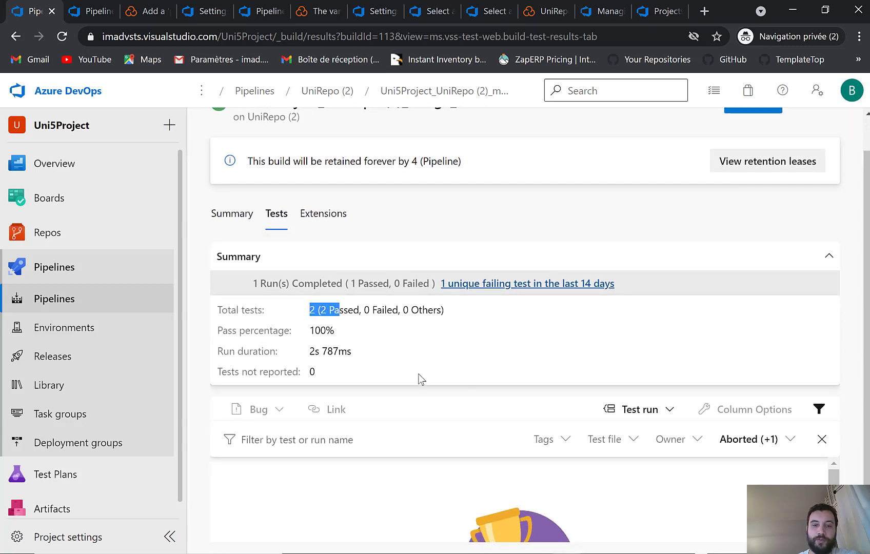
scroll(420, 378, "up", 1)
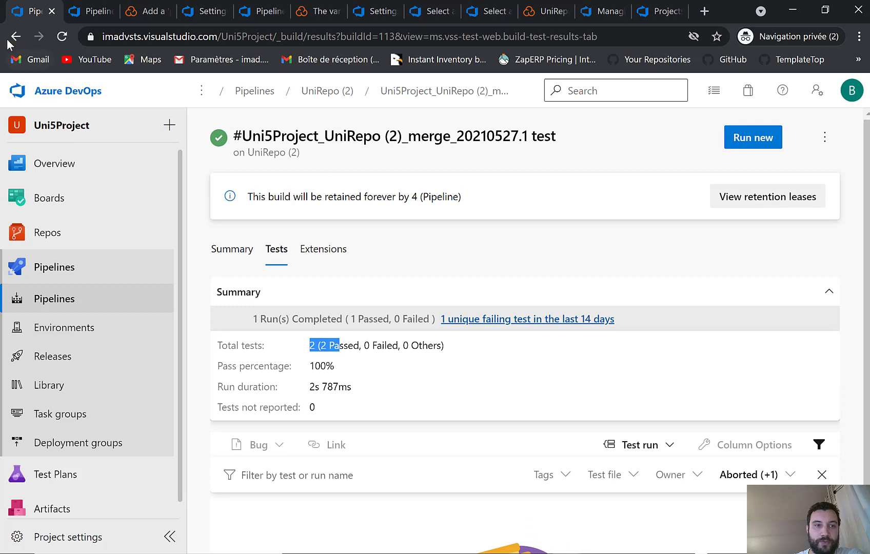
Go back to the pull request and open its quality gate check in SonarCloud to examine the conditions and metrics.
left_click(10, 39)
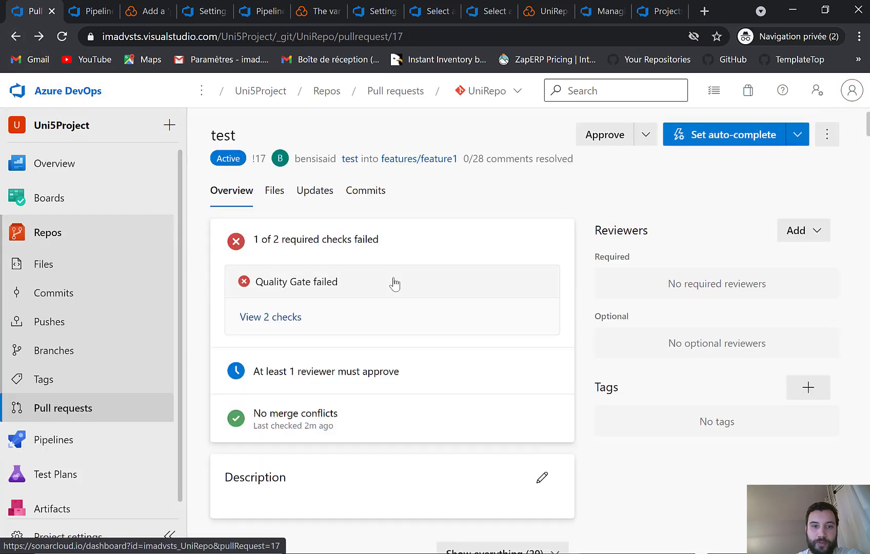
left_click(290, 316)
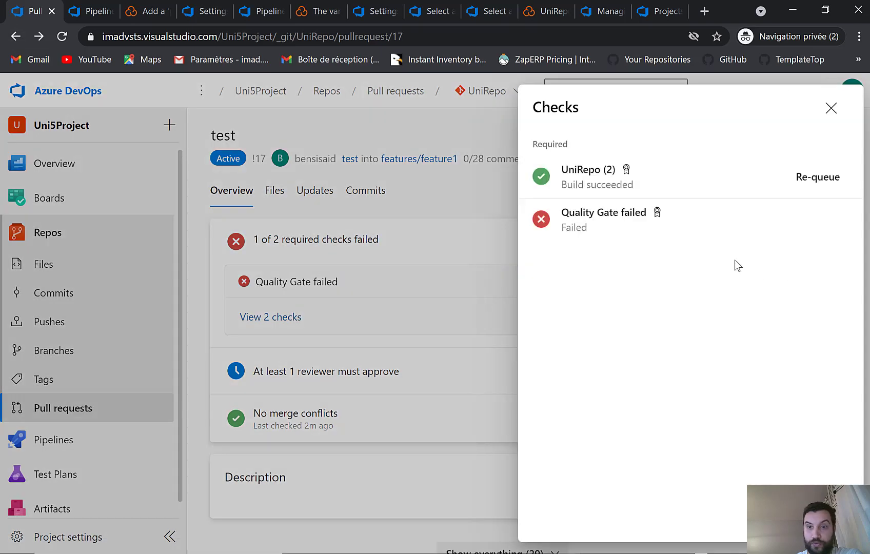
left_click(617, 220)
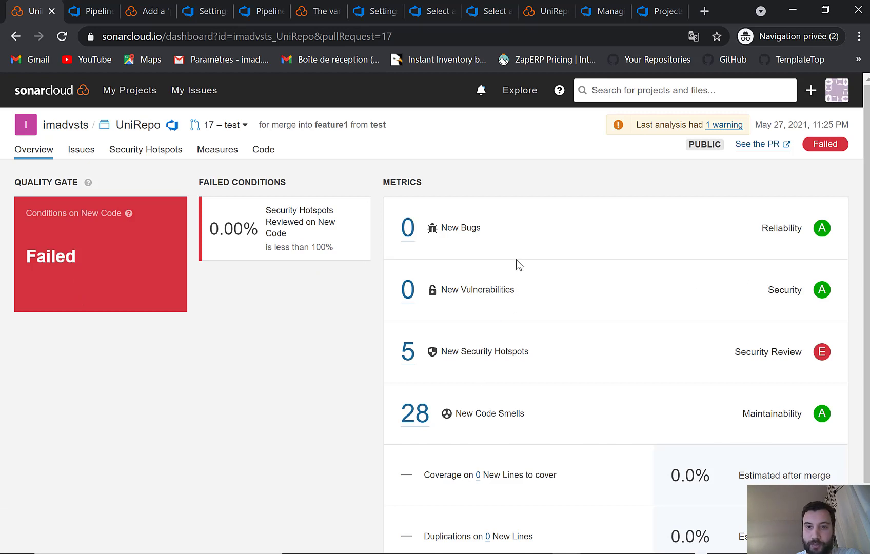
scroll(536, 284, "down", 2)
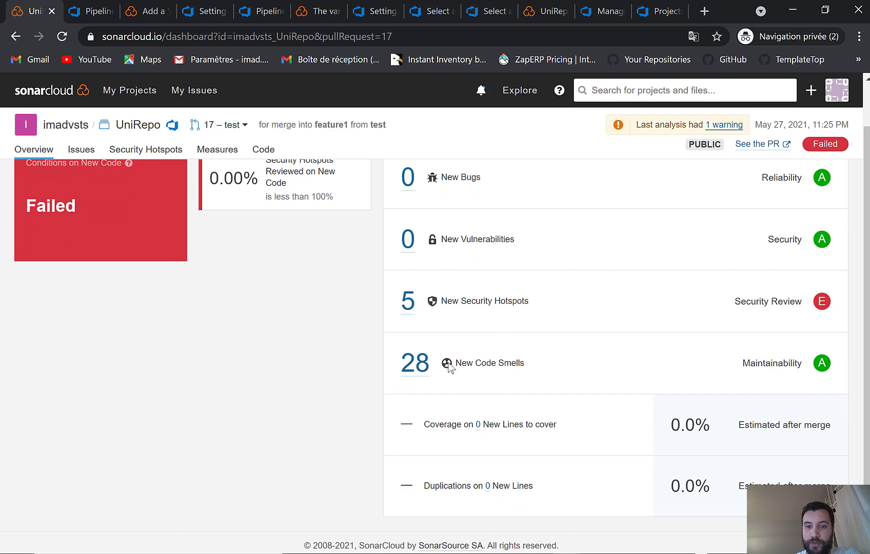
List the new code smells and examine the first 'password2' issue in the WeatherForecastController.cs code.
left_click_drag(505, 362, 416, 366)
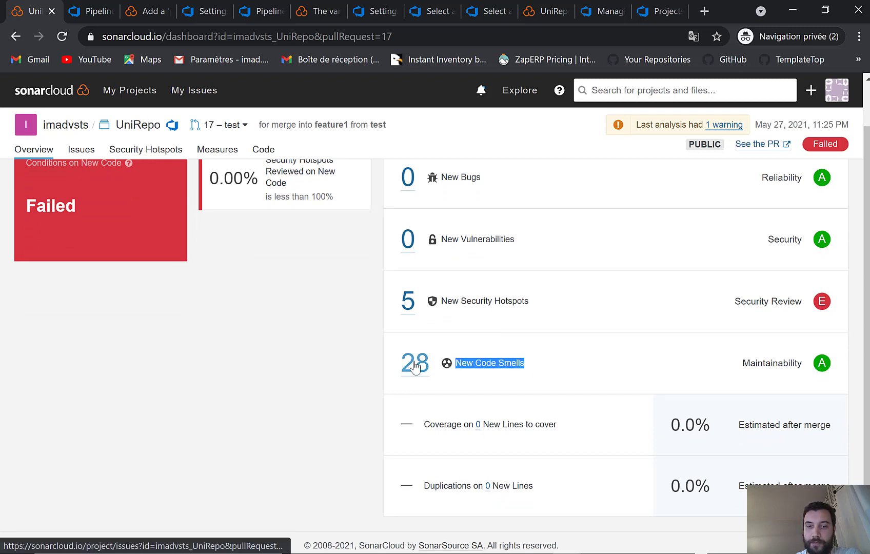
mouse_move(415, 363)
left_mouse_down()
mouse_move(423, 344)
mouse_move(415, 363)
left_mouse_up()
left_click(415, 363)
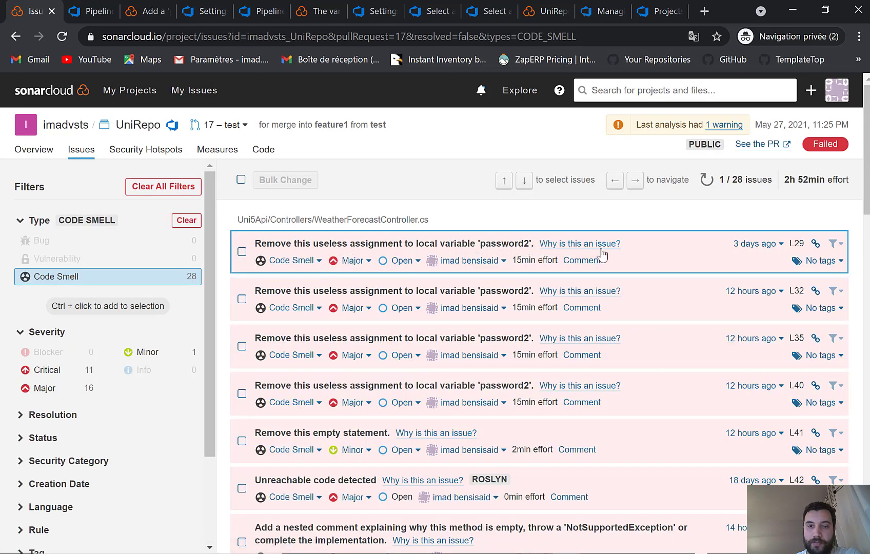
left_click(694, 253)
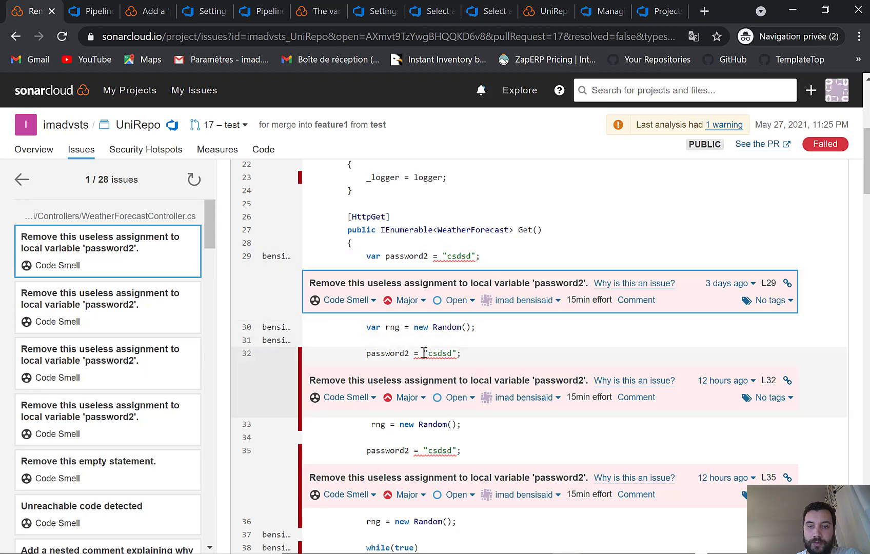
scroll(426, 342, "down", 3)
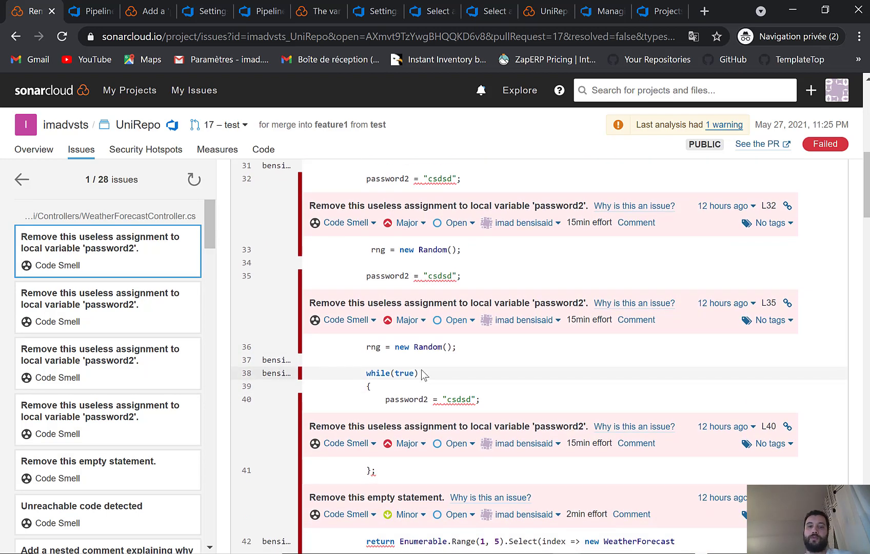
scroll(452, 387, "down", 1)
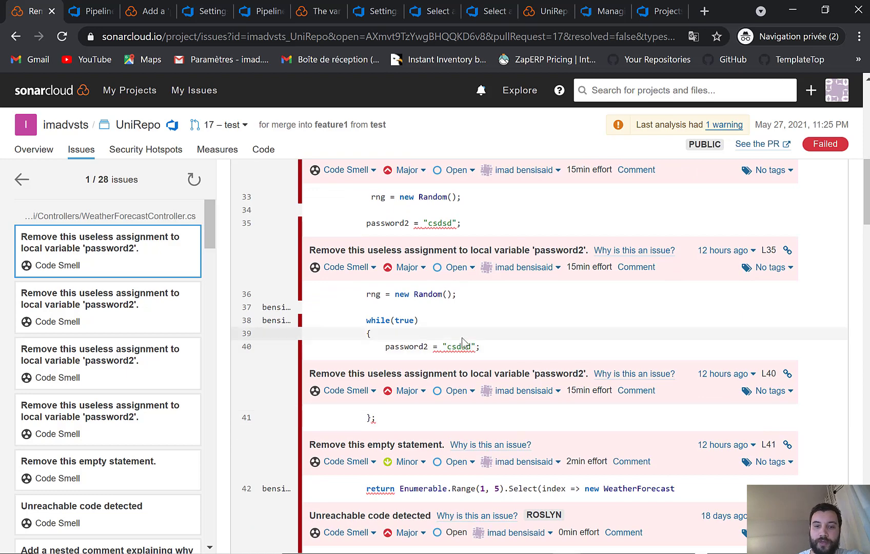
scroll(462, 339, "down", 2)
Change the type of the line 29 'password2' issue in WeatherForecastController.cs to Bug.
scroll(462, 338, "up", 6)
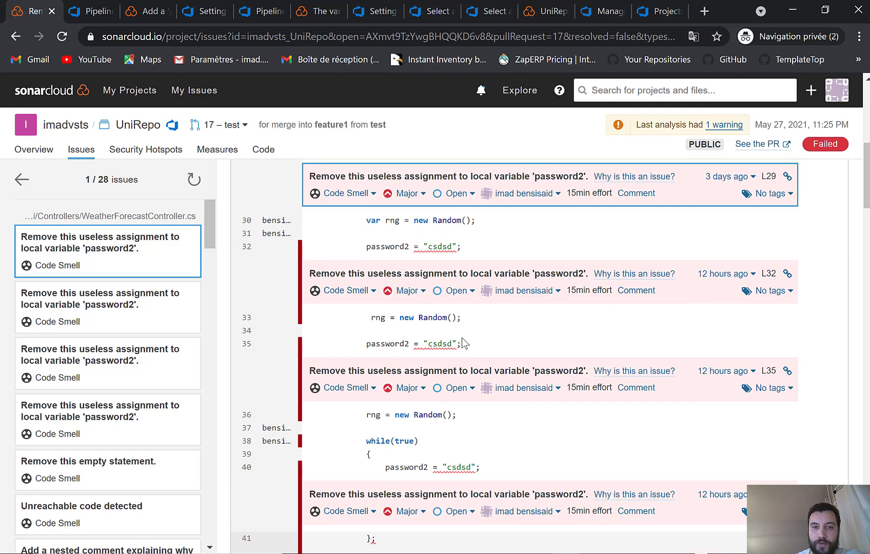
left_click(373, 382)
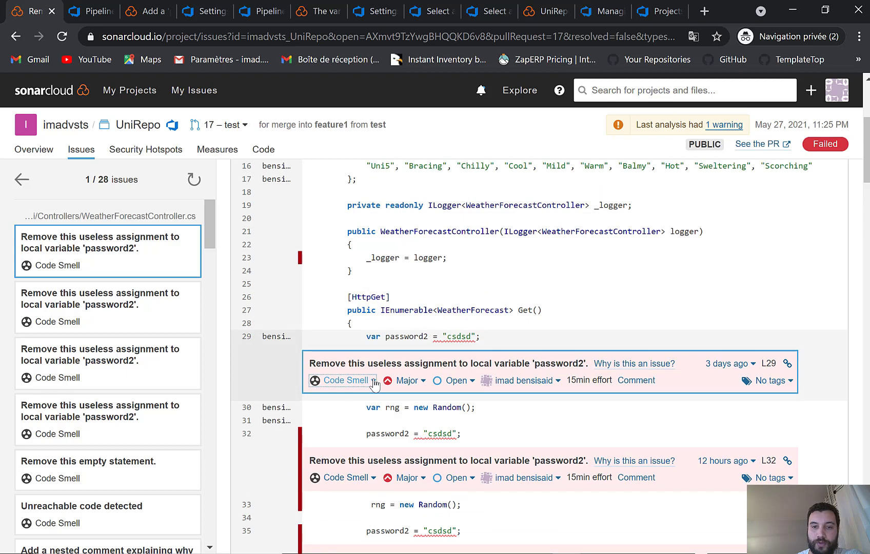
left_click(374, 384)
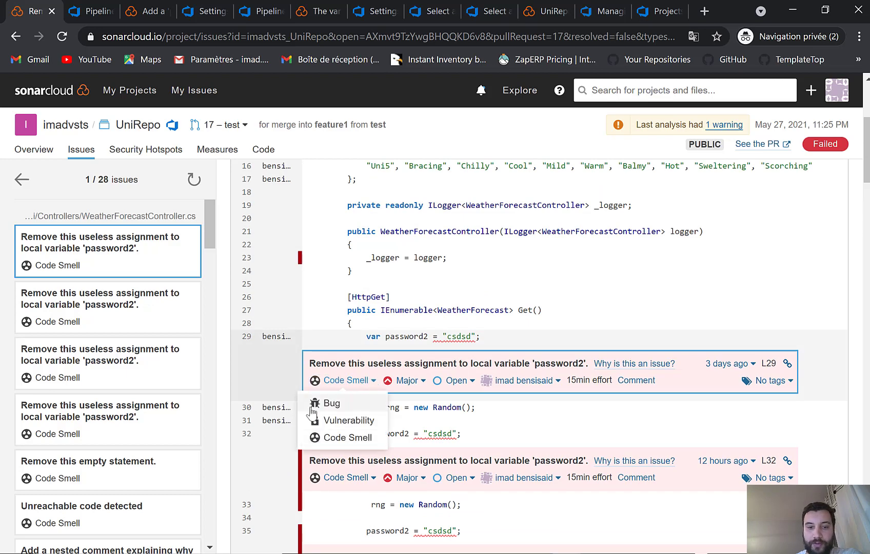
left_click(332, 403)
scroll(345, 400, "down", 2)
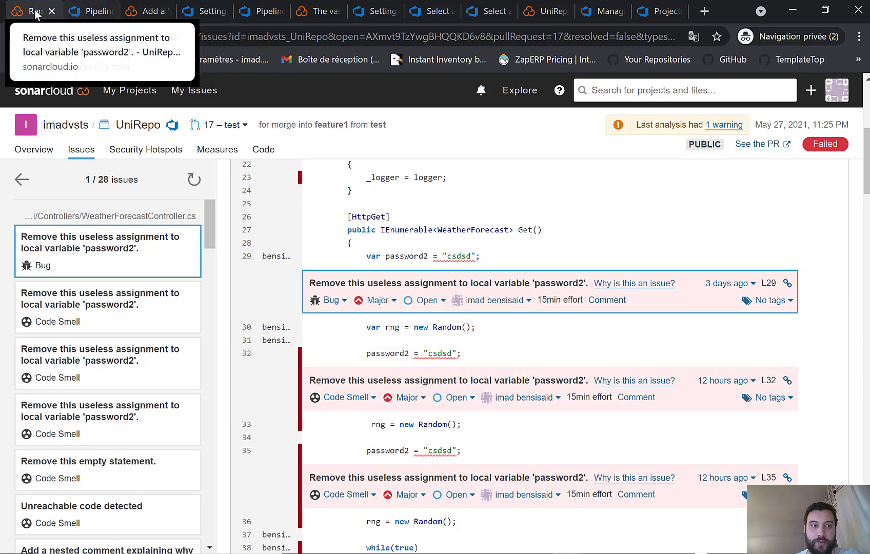
Go back to the test pull request and examine the unreachable code comment on WeatherForecastController.cs.
left_click(12, 37)
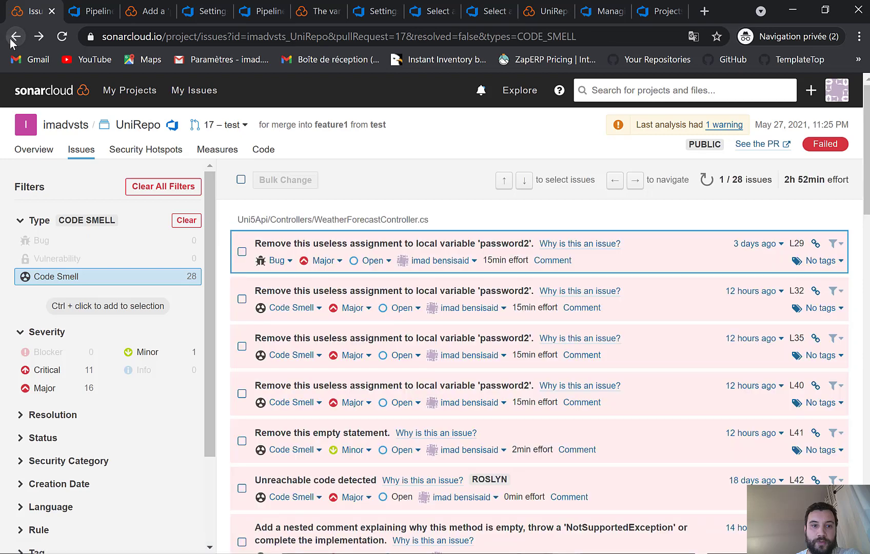
left_click(13, 38)
left_click(14, 37)
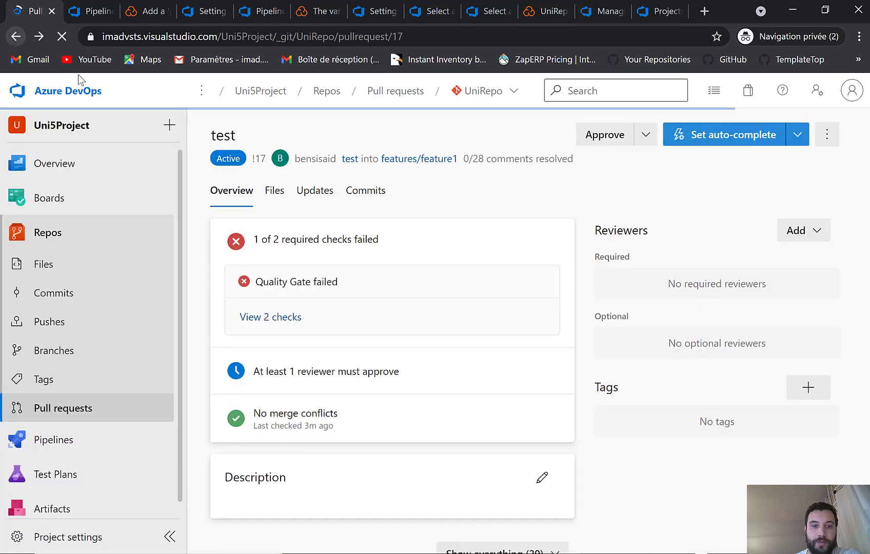
scroll(451, 277, "down", 4)
scroll(373, 264, "down", 5)
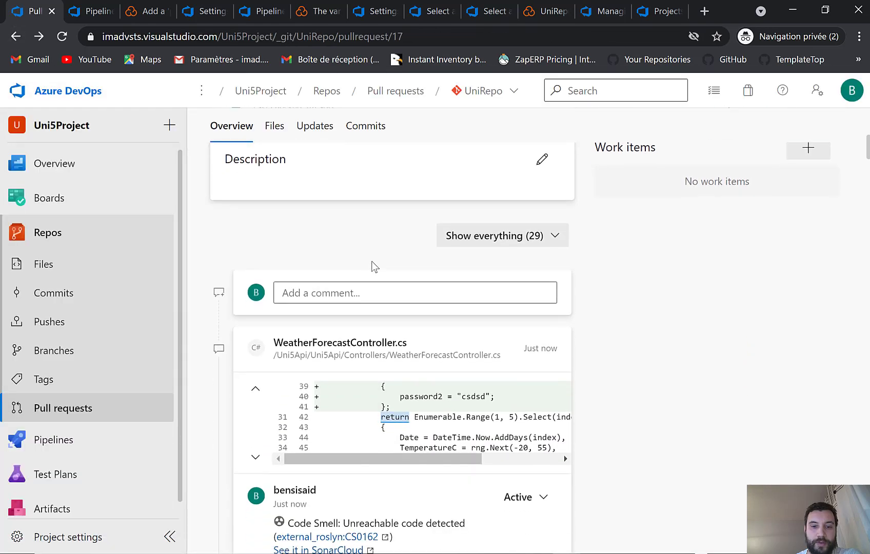
scroll(370, 263, "down", 1)
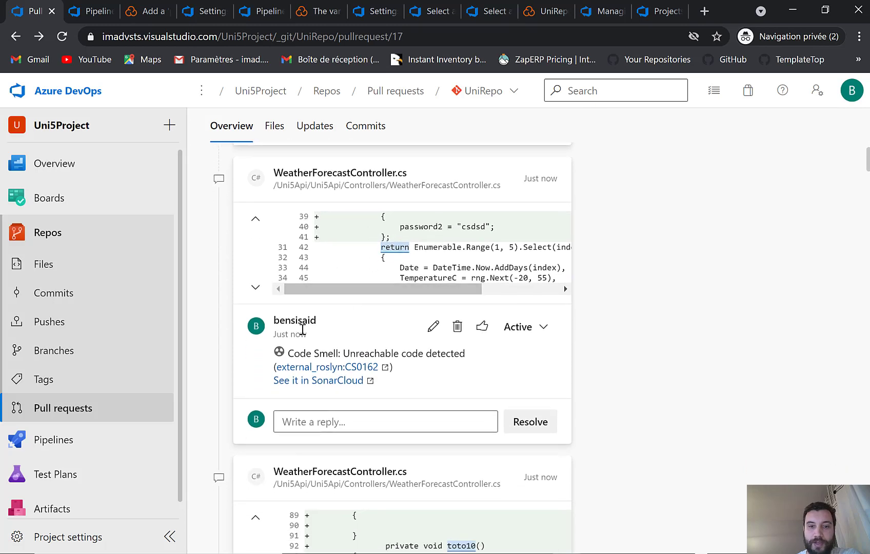
scroll(482, 347, "up", 4)
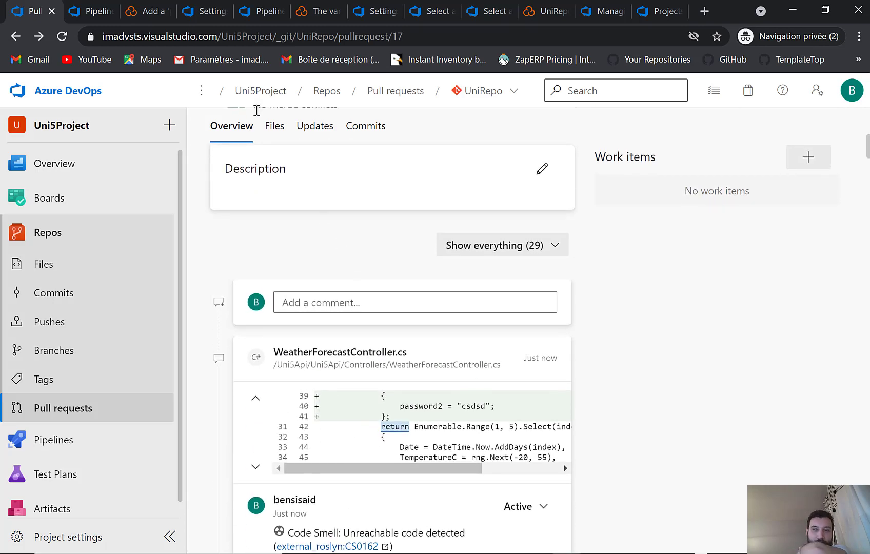
scroll(375, 295, "down", 4)
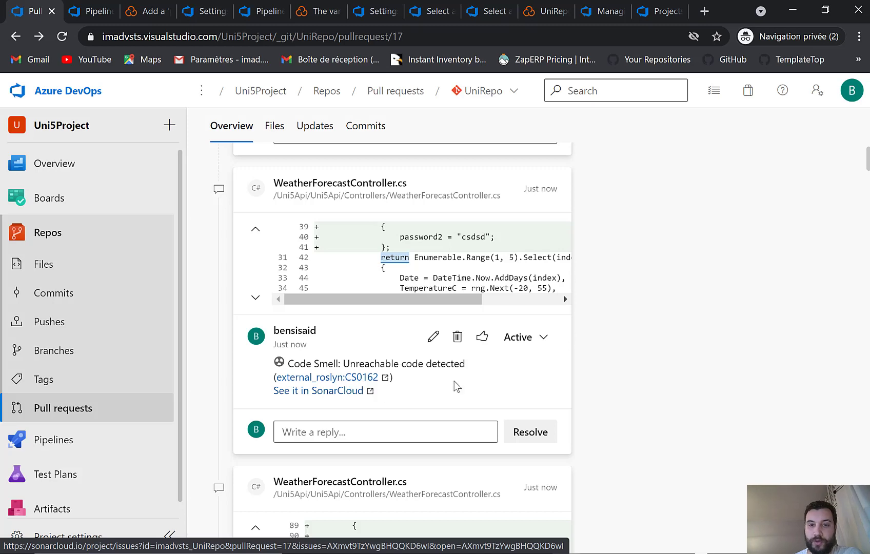
scroll(462, 385, "up", 1)
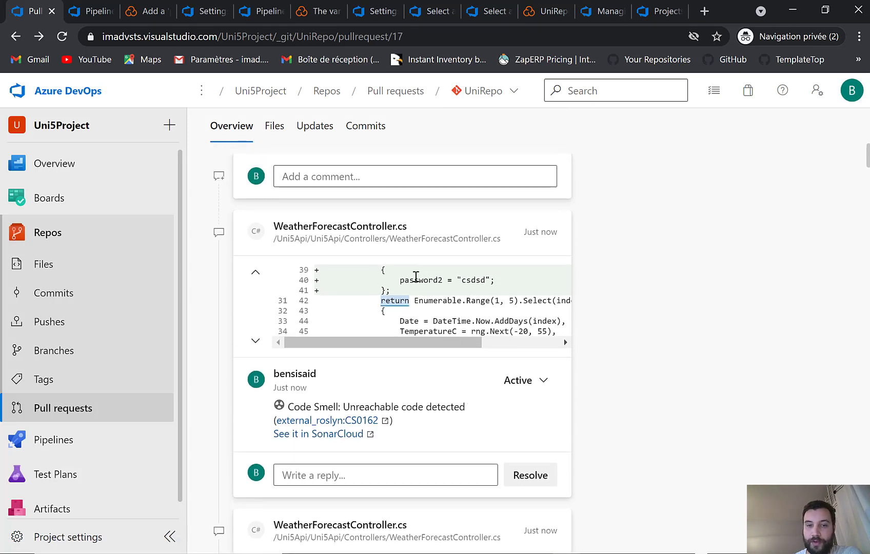
left_click_drag(414, 277, 539, 282)
Examine the pull request's code smell comments on the empty methods from toto10 down to toto5.
scroll(439, 319, "down", 5)
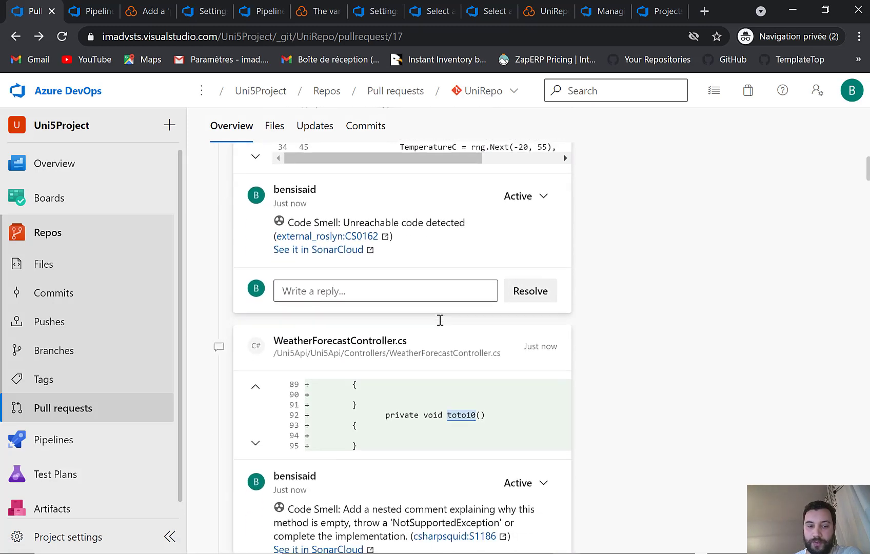
scroll(398, 439, "down", 2)
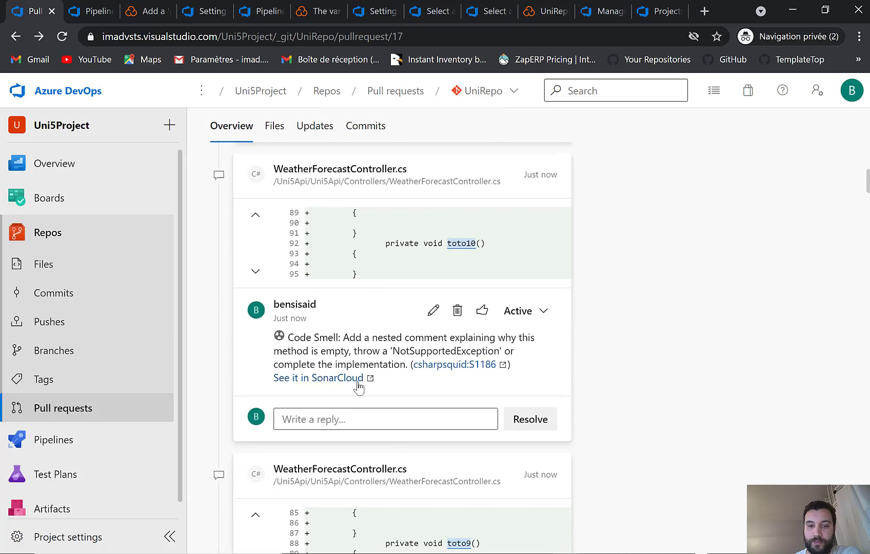
scroll(359, 382, "down", 4)
scroll(457, 386, "down", 9)
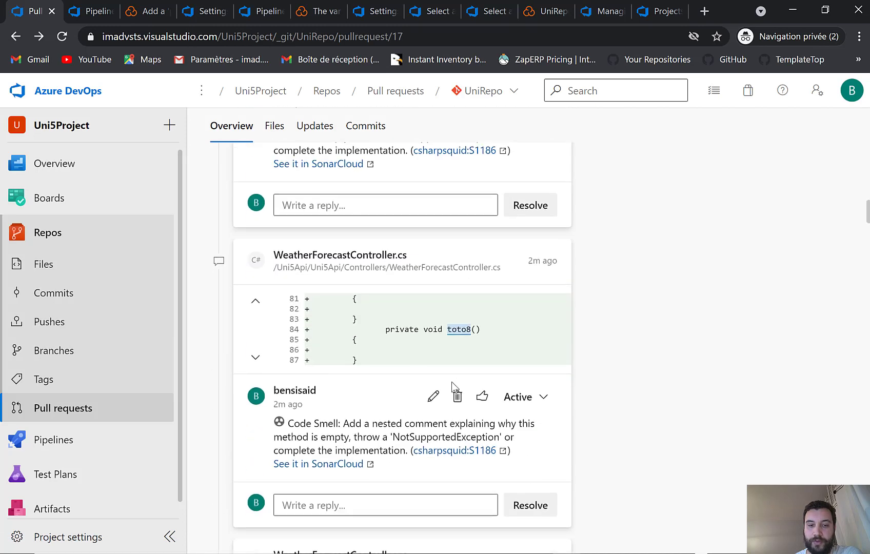
scroll(410, 300, "down", 12)
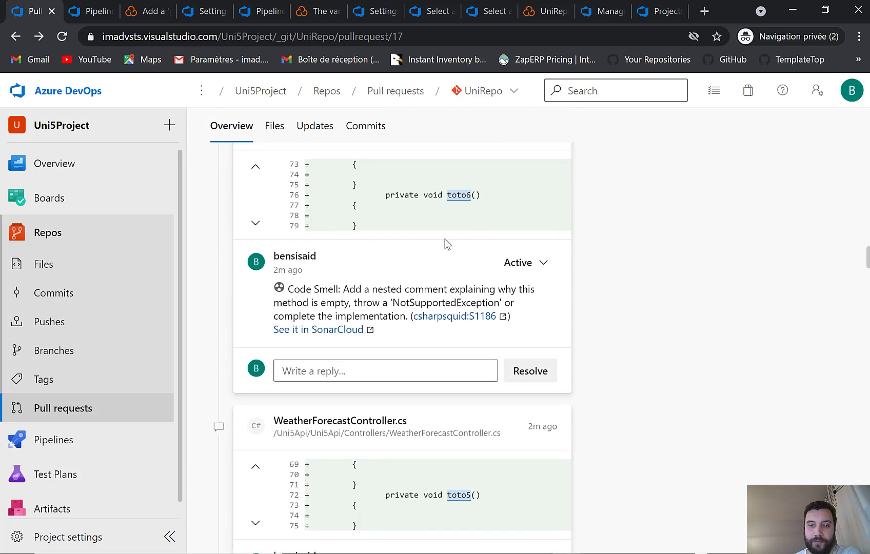
scroll(445, 244, "down", 1)
scroll(468, 336, "down", 1)
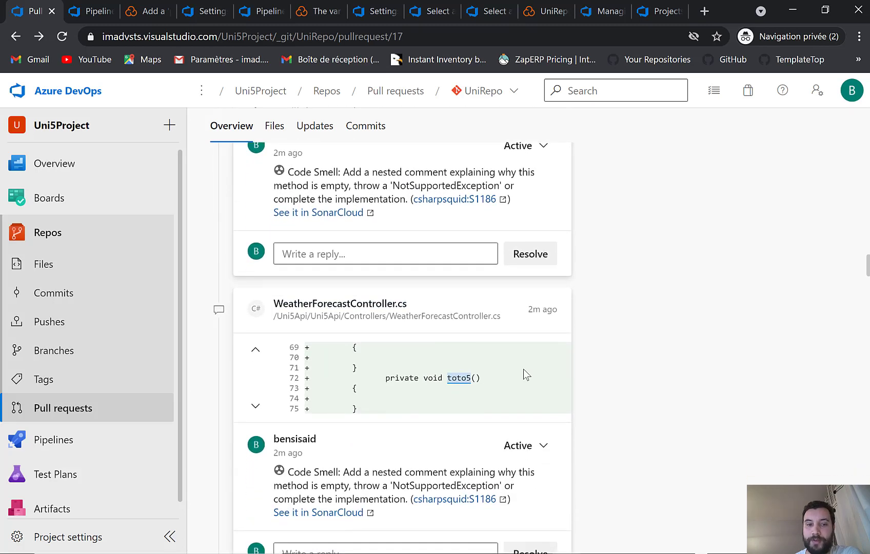
Open the toto5 method's code smell in SonarCloud from its pull request comment and examine it.
scroll(524, 373, "down", 3)
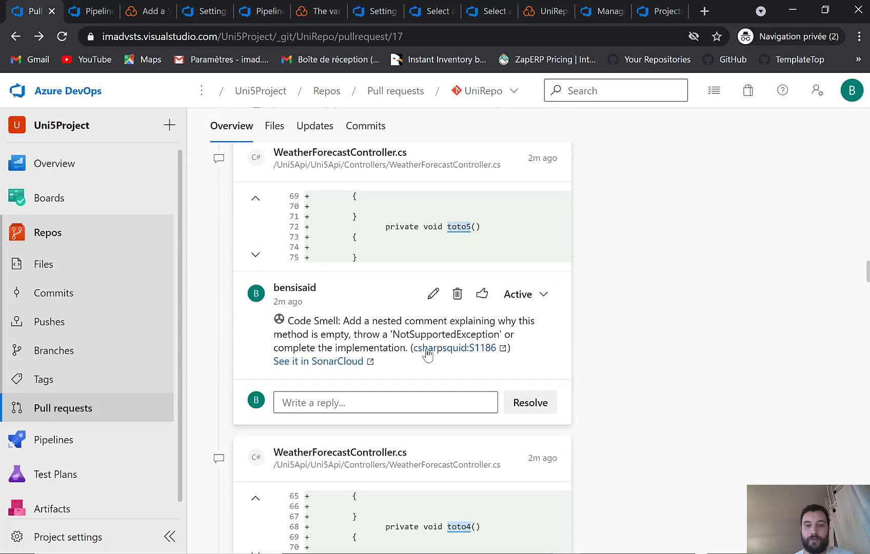
middle_click(310, 362)
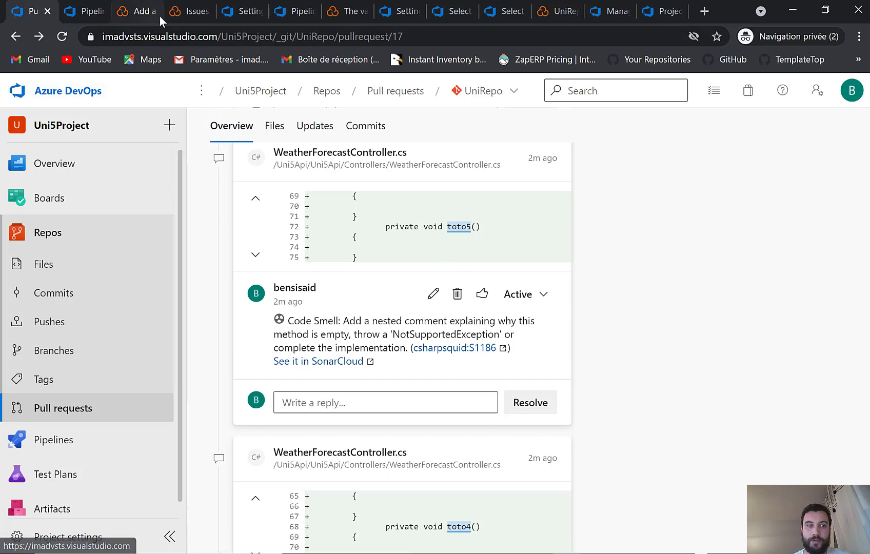
left_click(176, 13)
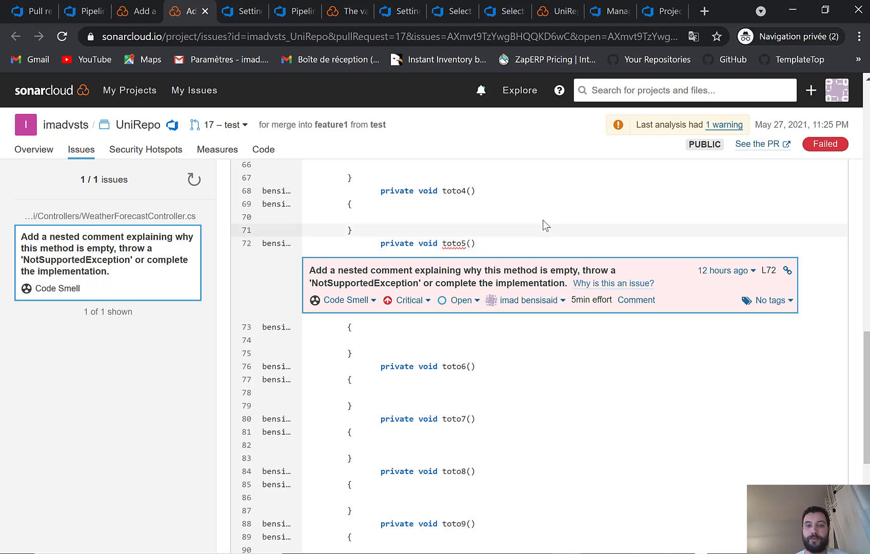
Return to the pull request and look through the remaining code smell comments, including the empty statement one.
left_click(23, 18)
scroll(531, 344, "down", 8)
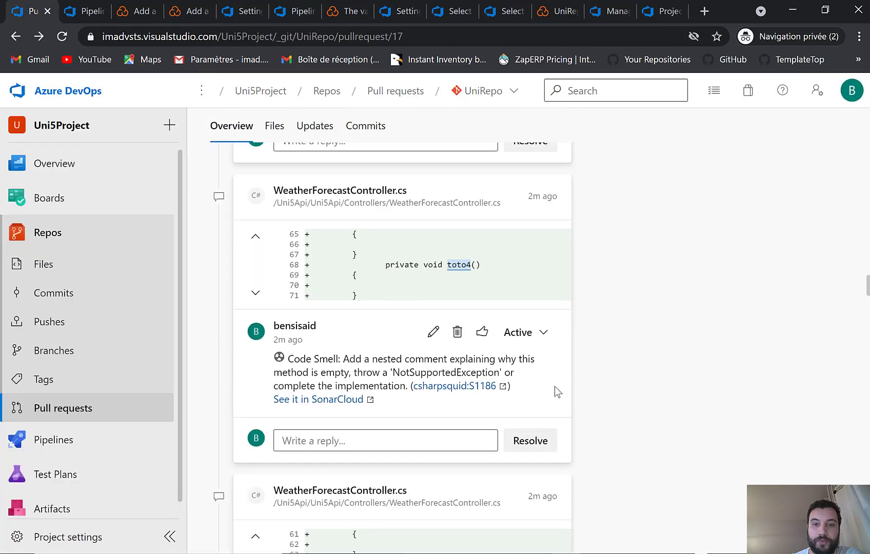
scroll(484, 417, "down", 10)
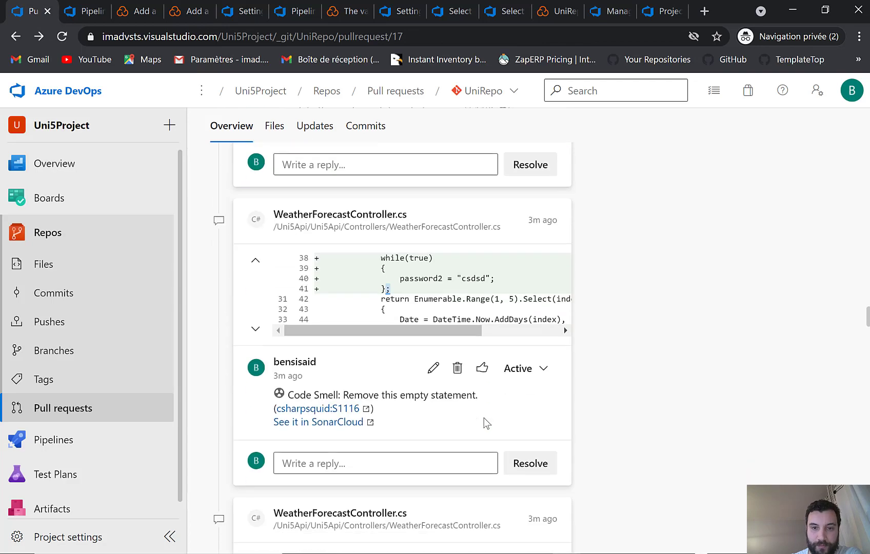
scroll(490, 419, "down", 6)
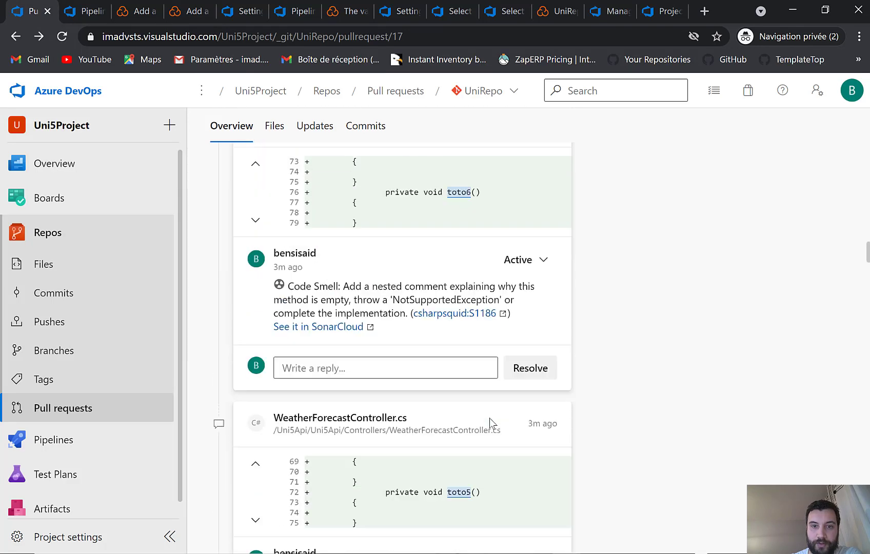
scroll(489, 418, "up", 11)
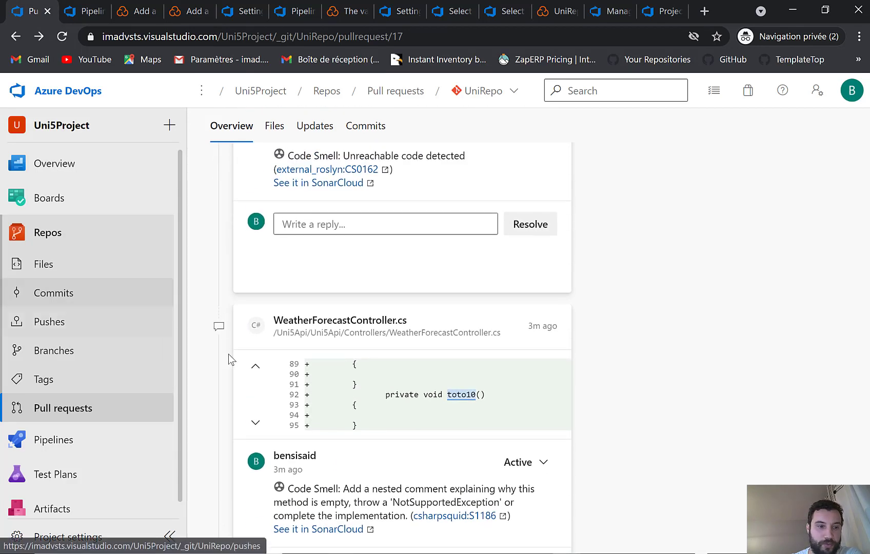
Open WeatherForecastController.cs from the Uni5Api/Uni5Api/Controllers folder of the test branch for editing.
left_click(56, 351)
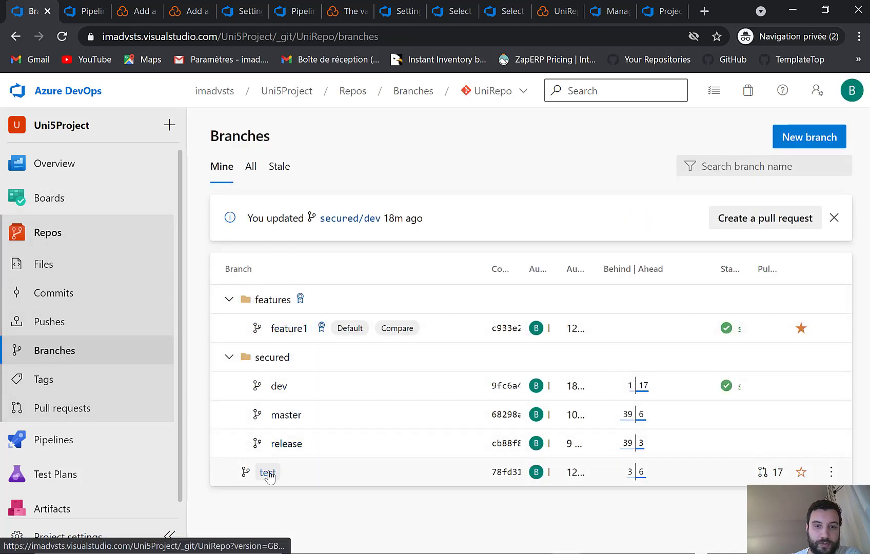
left_click(267, 475)
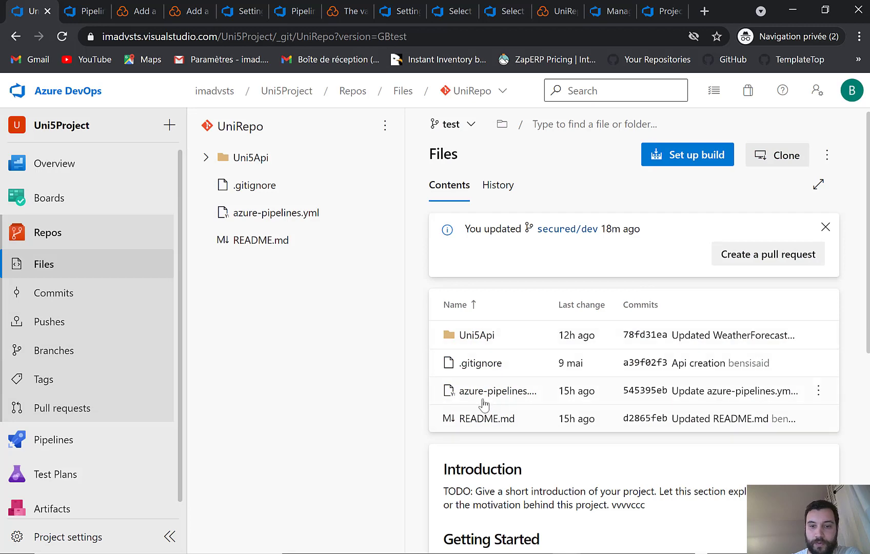
left_click(256, 161)
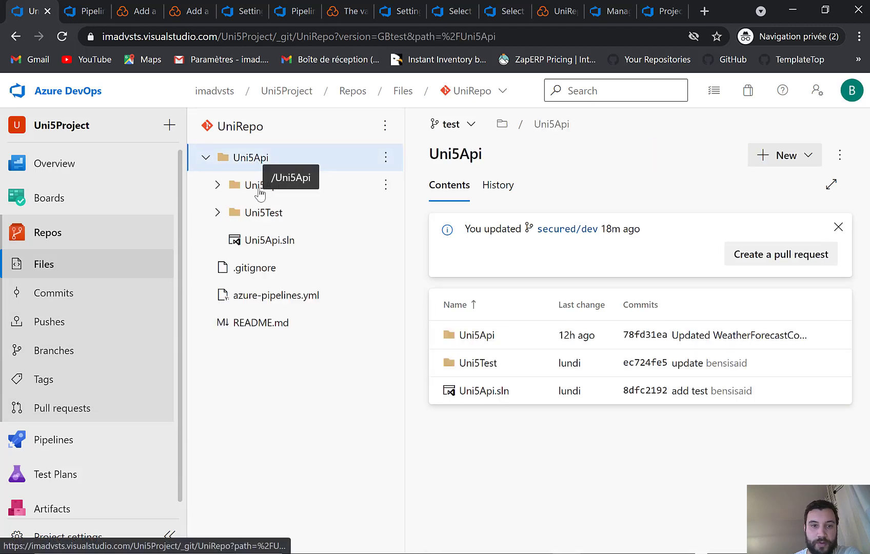
left_click(277, 195)
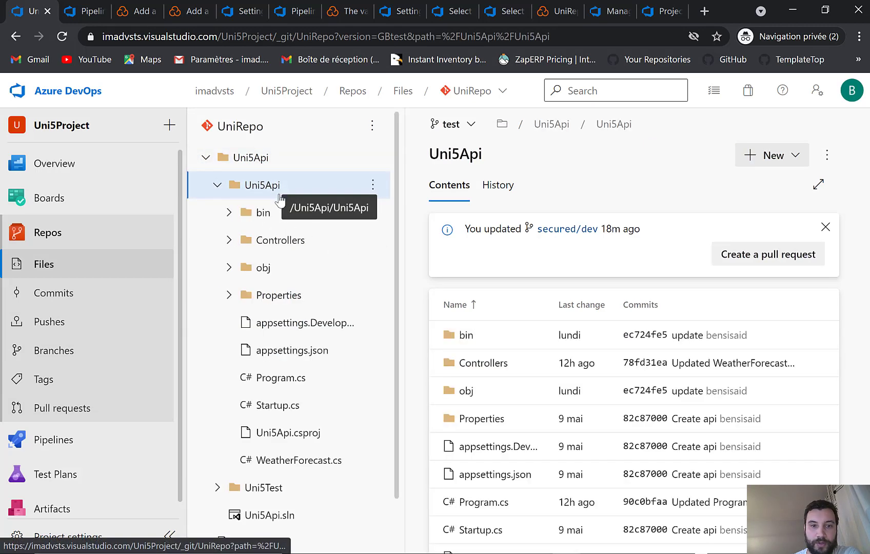
left_click(485, 371)
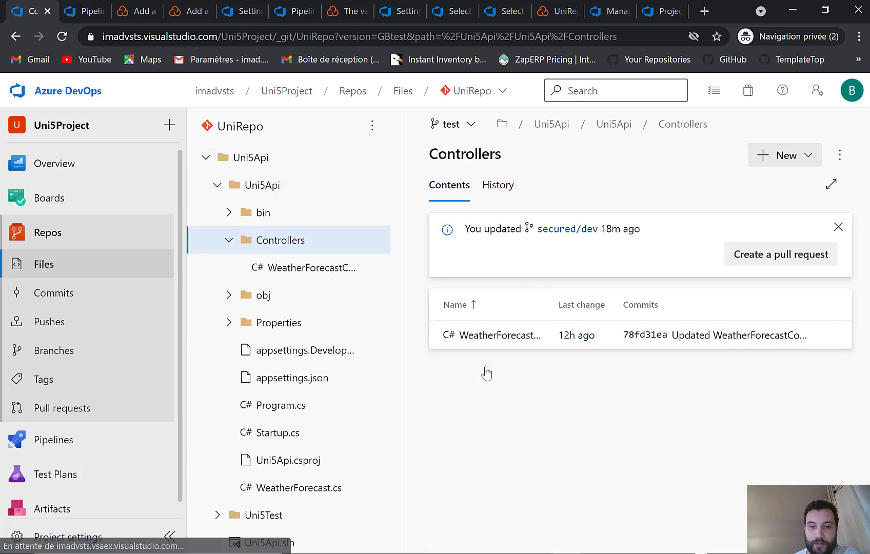
left_click(521, 340)
left_click(793, 164)
left_click(618, 401)
Delete the password2 and rng assignments and the while(true) loop at the start of the Get() method.
scroll(534, 374, "down", 5)
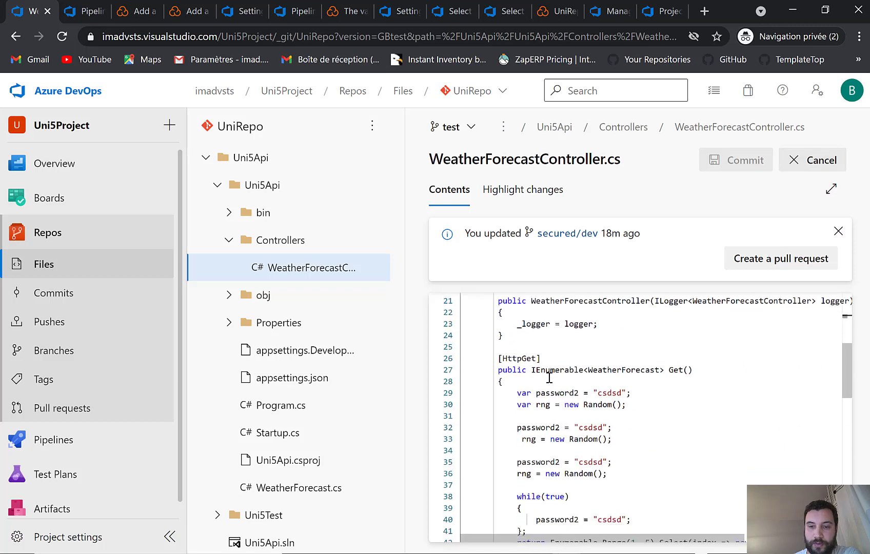
scroll(554, 338, "down", 2)
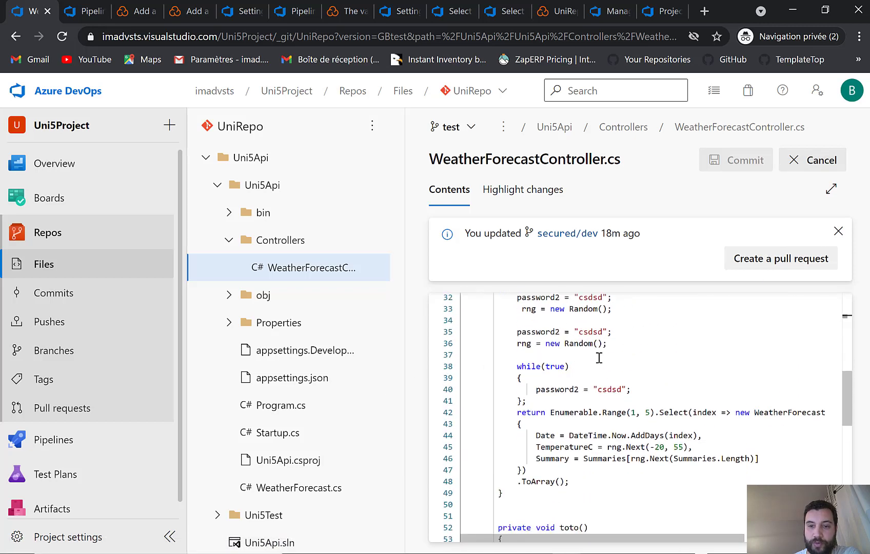
scroll(599, 356, "up", 1)
left_click_drag(511, 327, 650, 463)
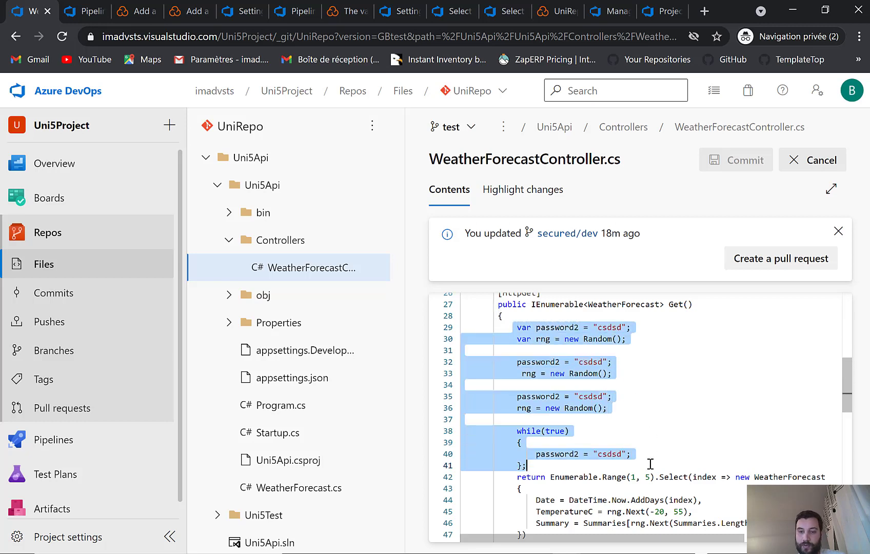
key("BackSpace")
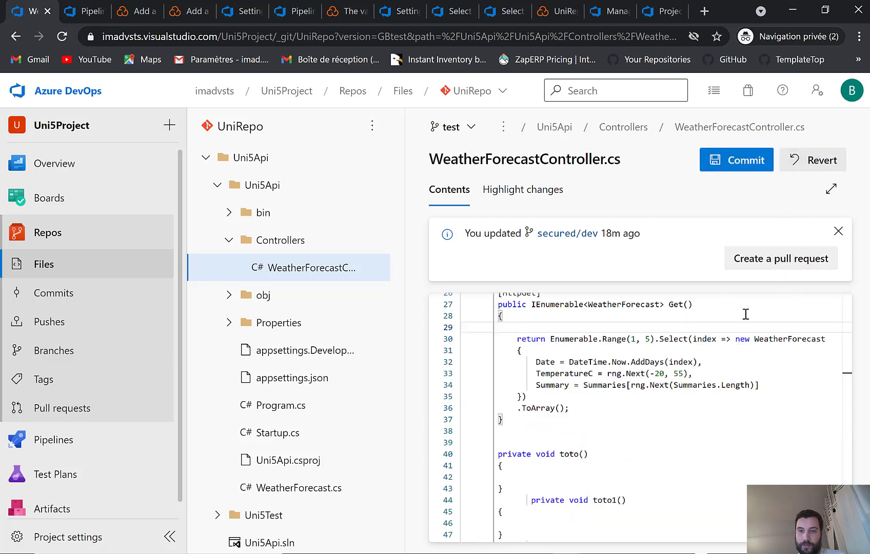
Delete all the empty private methods from toto to toto10 below Get().
scroll(667, 359, "down", 3)
left_click_drag(511, 302, 513, 428)
left_click_drag(605, 473, 618, 494)
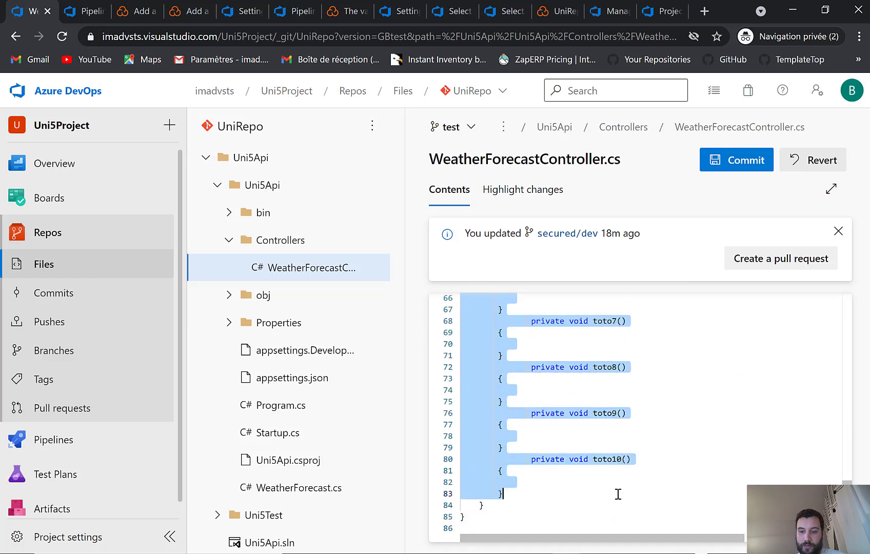
key("Delete")
Commit the WeatherForecastController.cs changes to the test branch with the comment 'Updated WeatherForecastController.cs'.
scroll(693, 430, "up", 3)
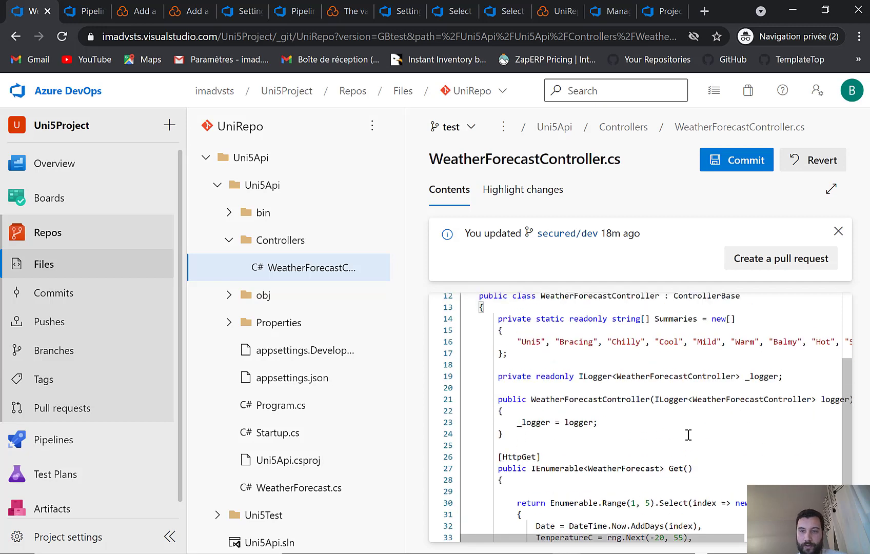
left_click(752, 166)
left_click(769, 519)
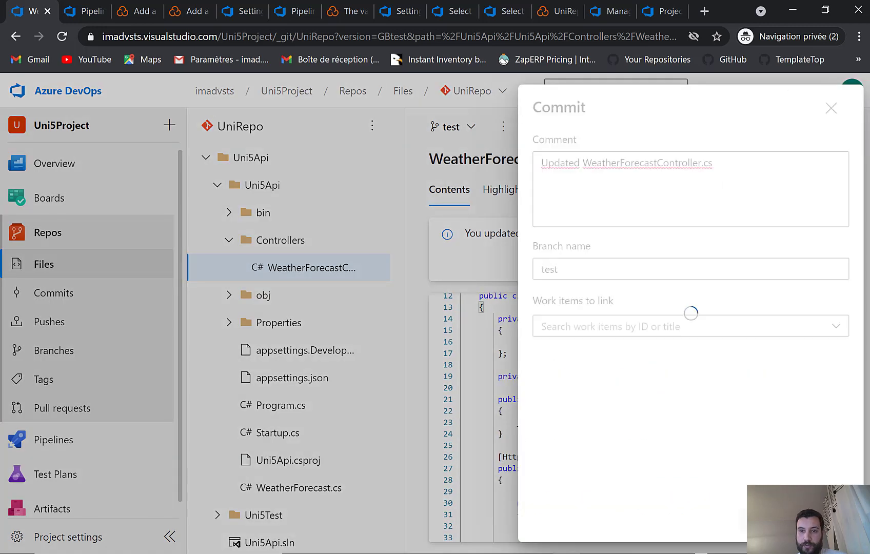
Open the active test pull request into features/feature1 and view its full list of checks.
scroll(692, 367, "down", 3)
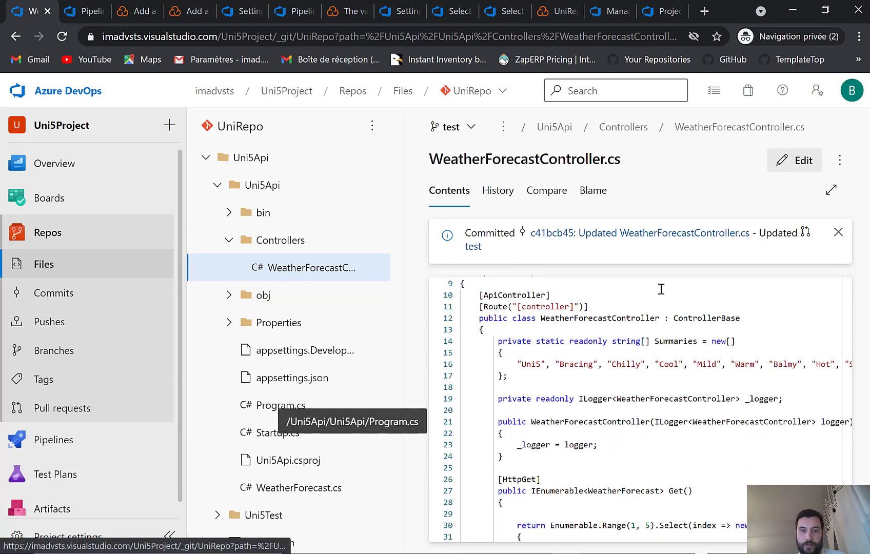
left_click(81, 415)
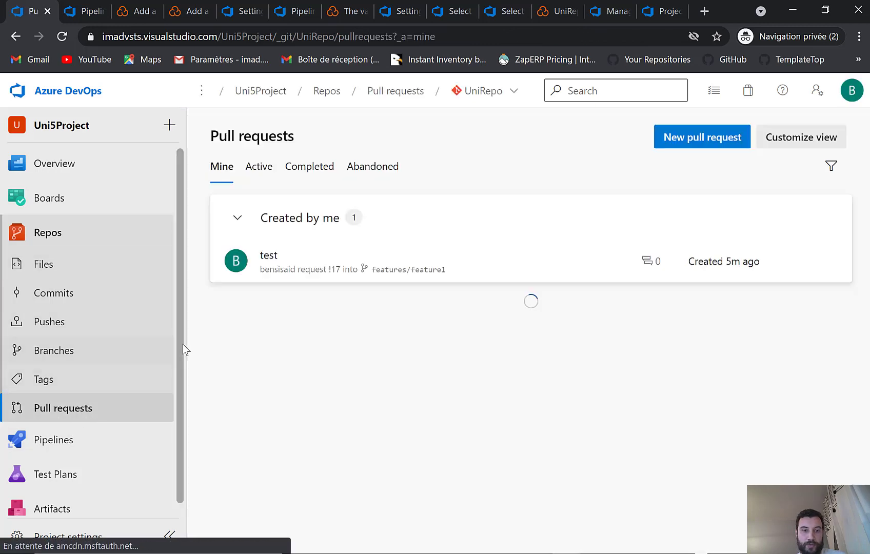
left_click(354, 323)
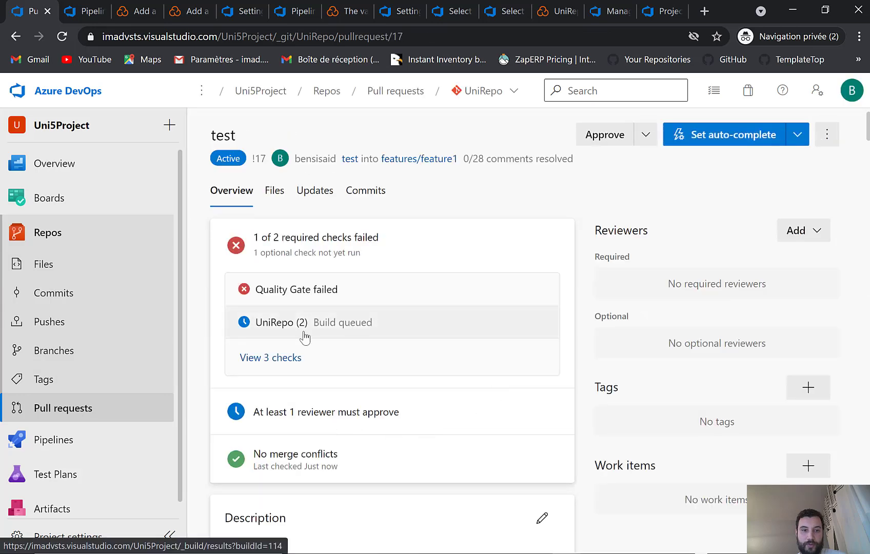
left_click(271, 359)
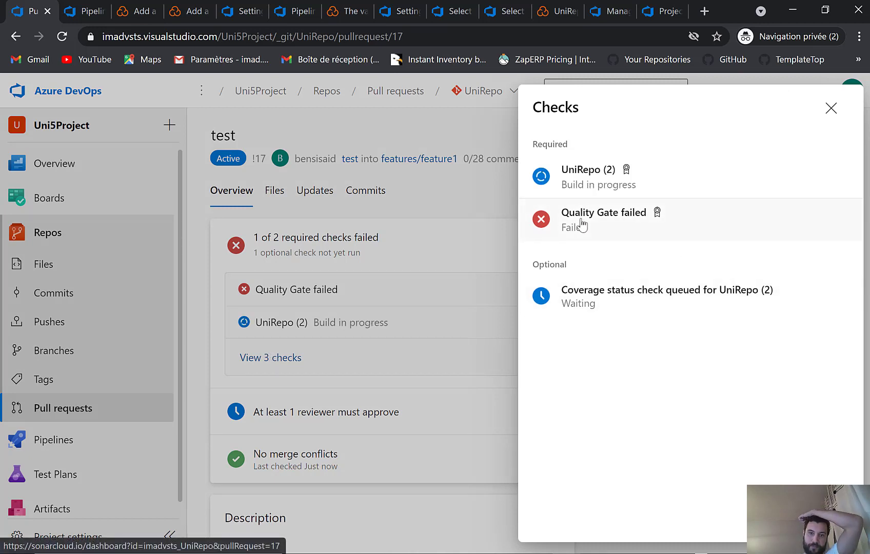
Open the UniRepo (2) build run from the pull request's required checks and follow its job log.
left_click(592, 178)
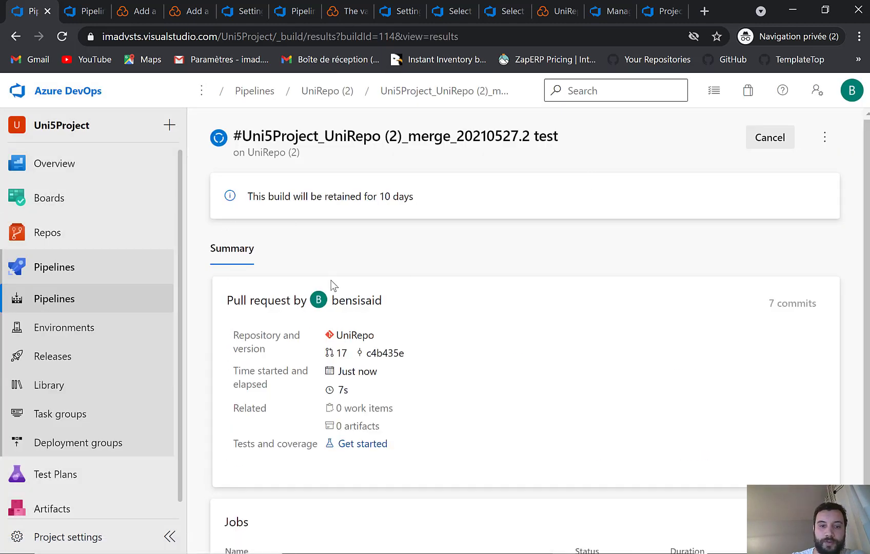
scroll(359, 328, "down", 1)
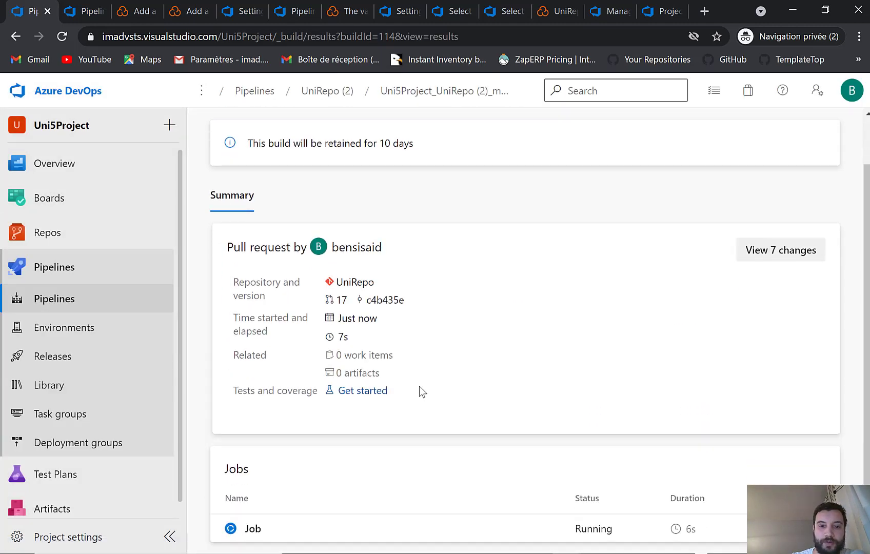
left_click(262, 532)
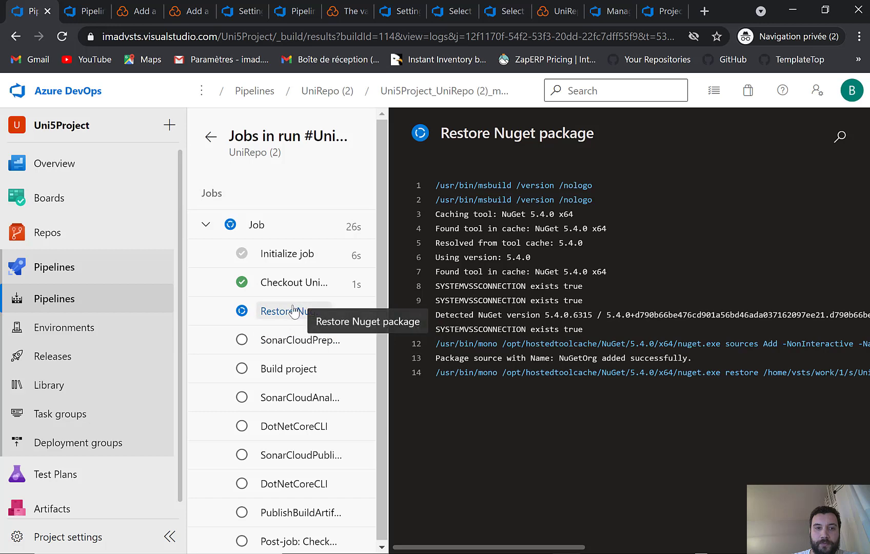
Switch to SonarCloud and copy the imadvsts organization's built-in Sonar way quality gate as 'Sonar way2'.
left_click(123, 11)
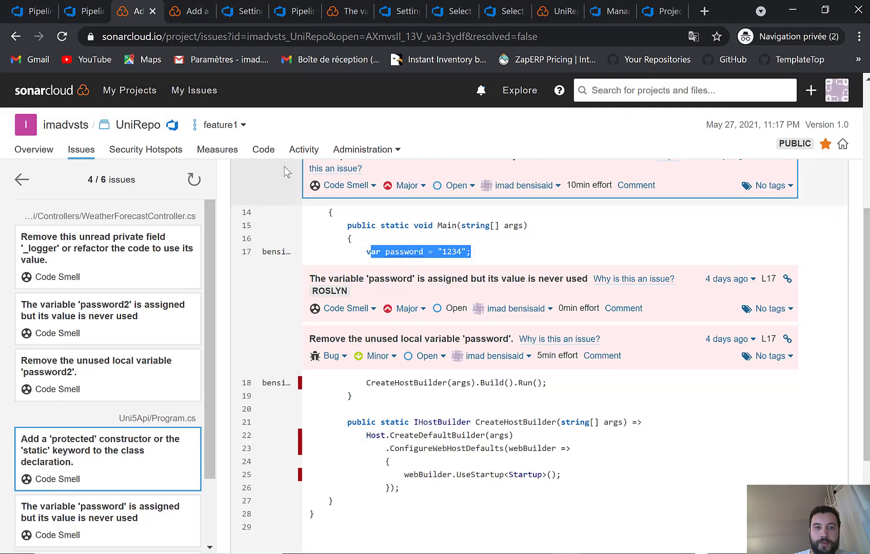
left_click(71, 129)
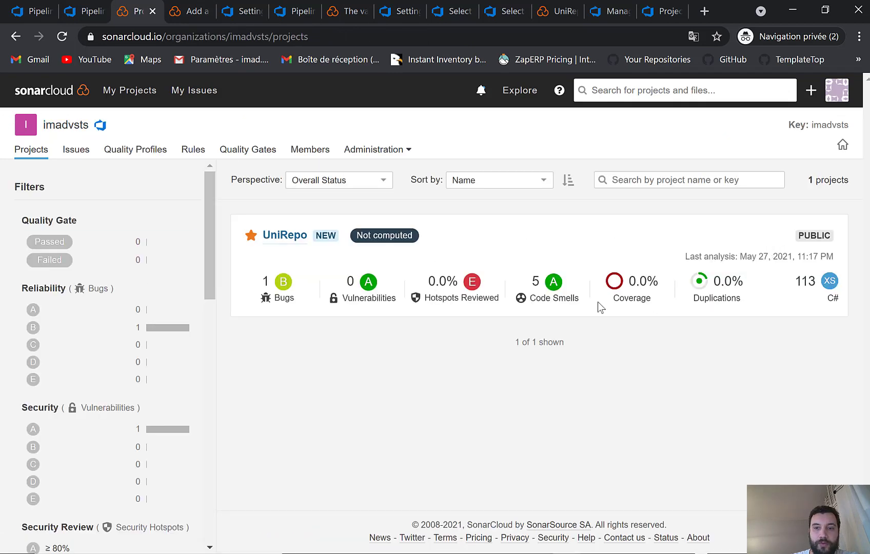
left_click(238, 153)
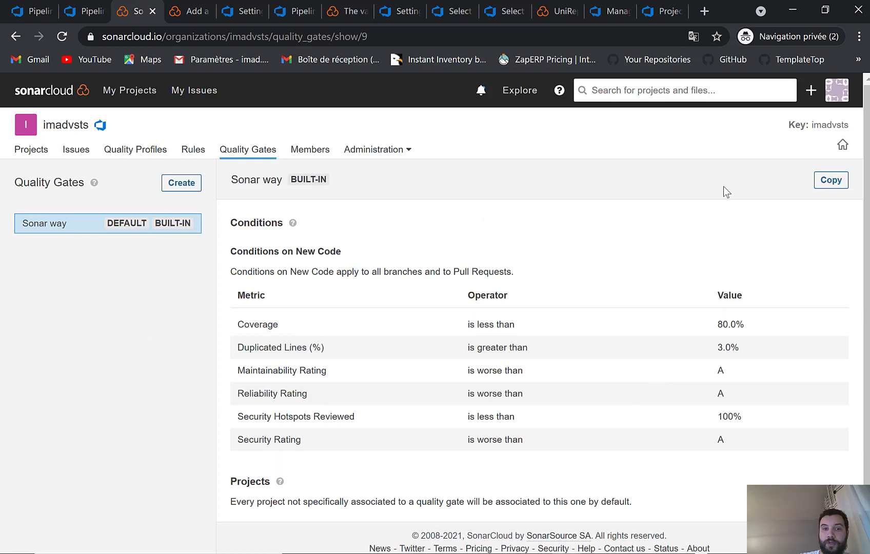
left_click(834, 181)
left_click(378, 212)
type("2")
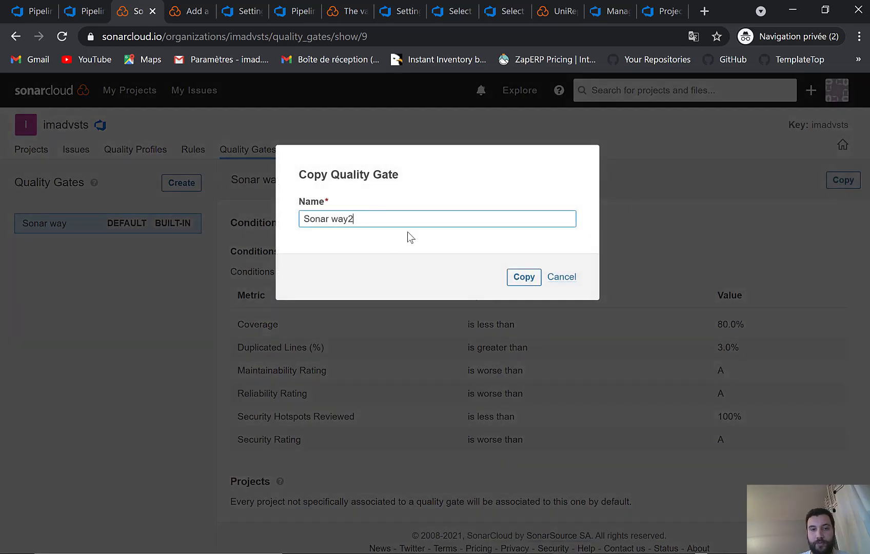
left_click(523, 277)
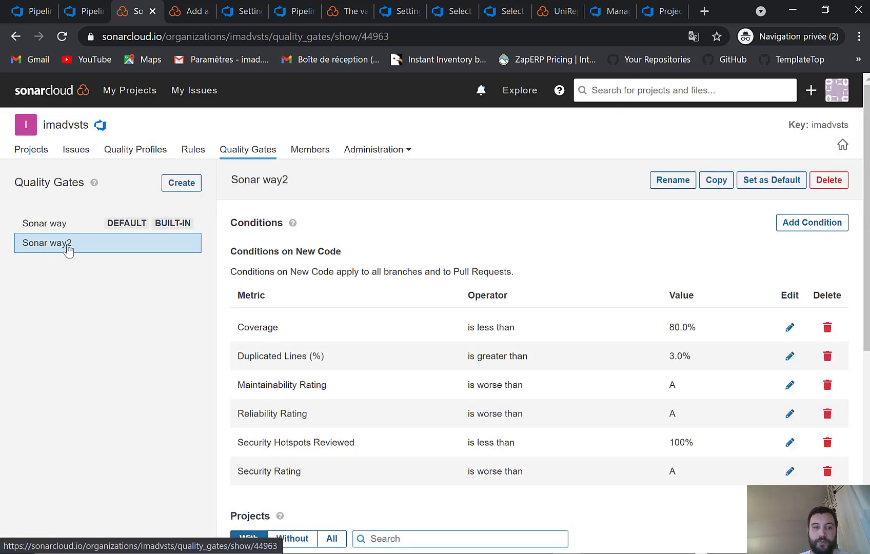
Set the Coverage on New Code condition of the Sonar way2 quality gate to 50.
scroll(640, 382, "down", 3)
scroll(647, 366, "up", 2)
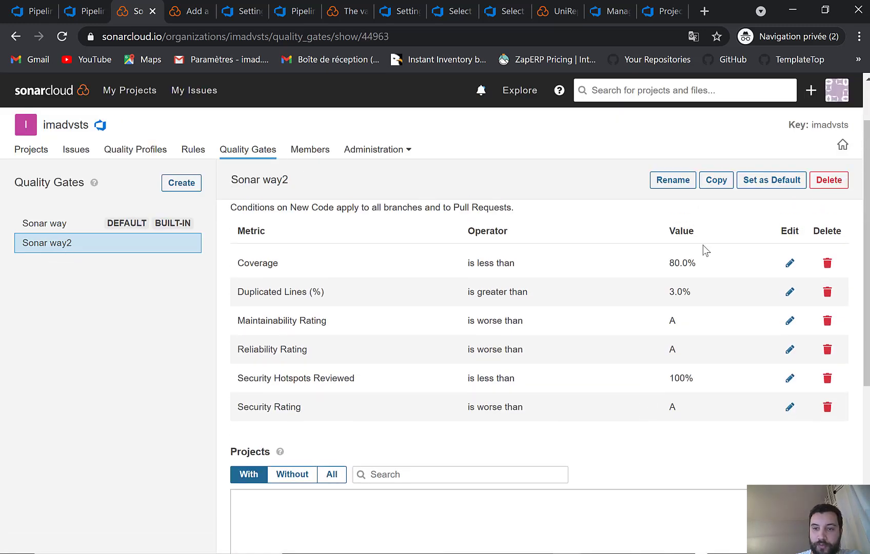
left_click(790, 263)
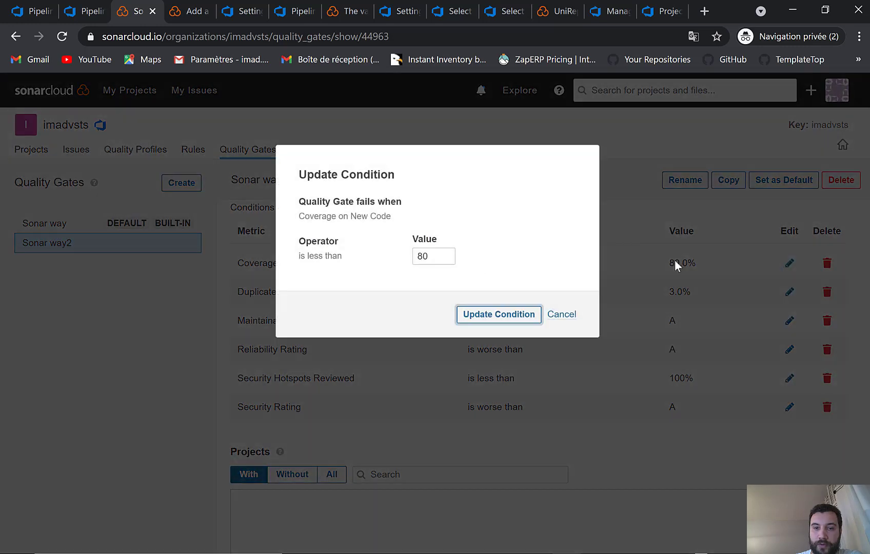
left_click_drag(430, 254, 404, 261)
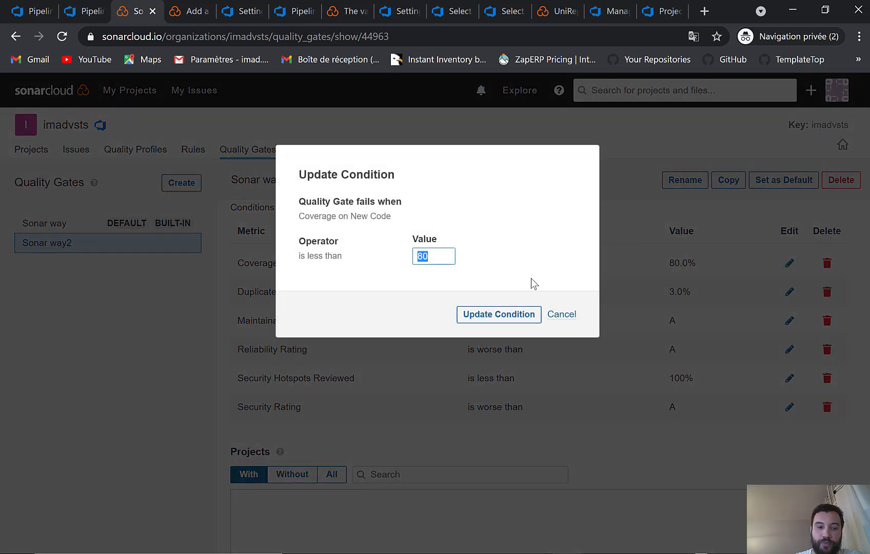
type("50")
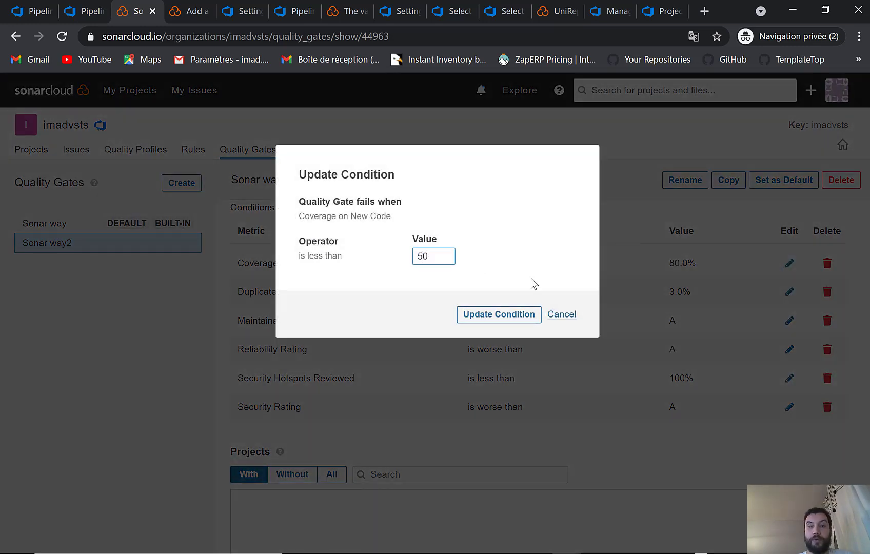
left_click(486, 314)
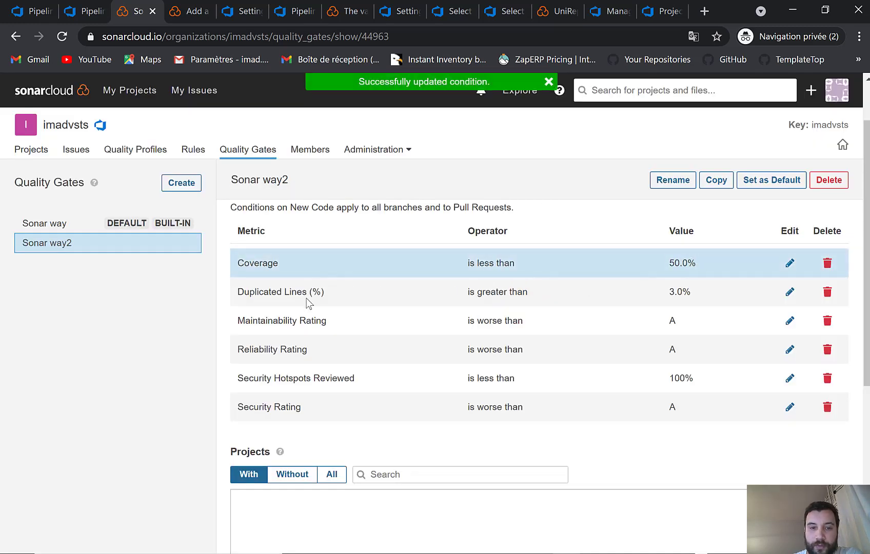
Review Sonar way2's Duplicated Lines and Security Hotspots Reviewed conditions and list all projects that can use the gate.
left_click_drag(250, 291, 282, 291)
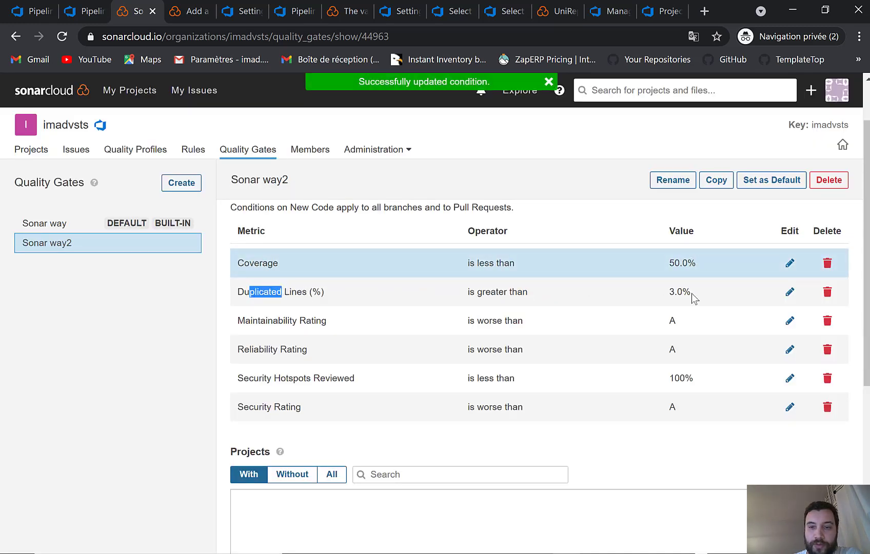
left_click_drag(669, 296, 702, 294)
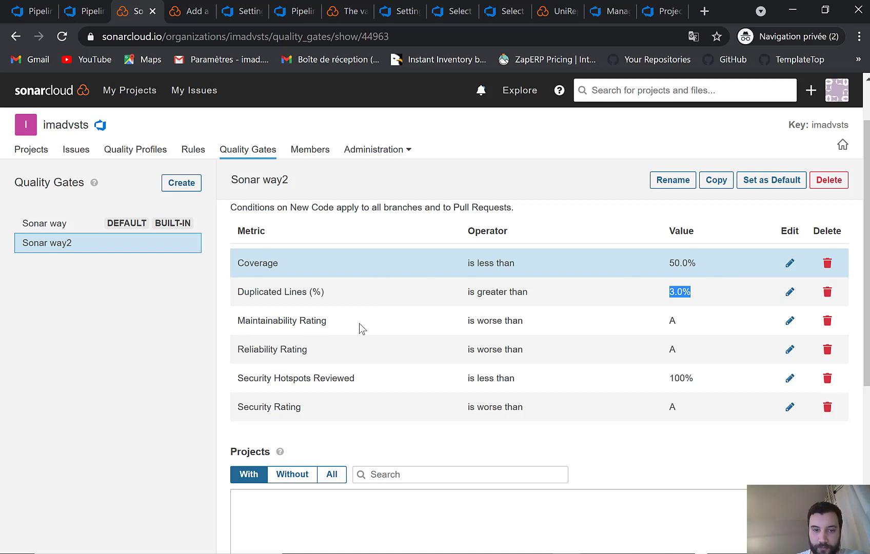
left_click(685, 379)
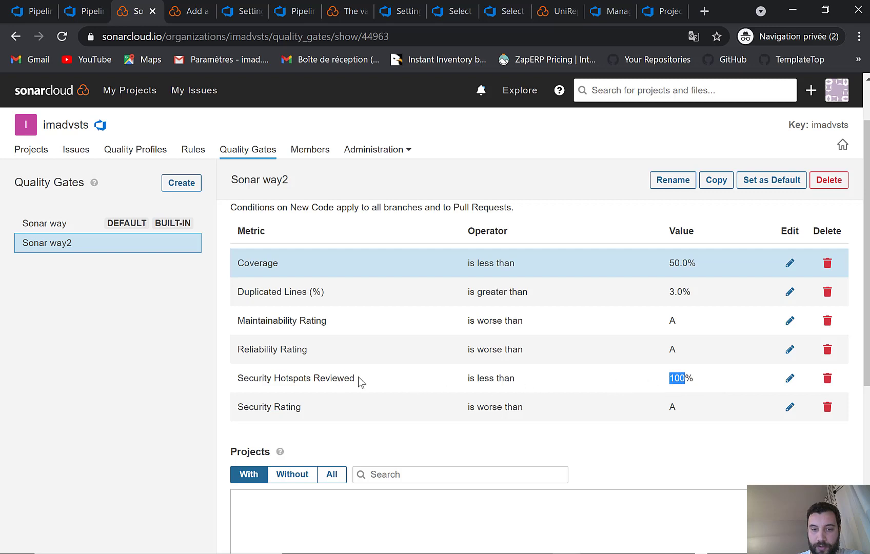
scroll(474, 346, "down", 1)
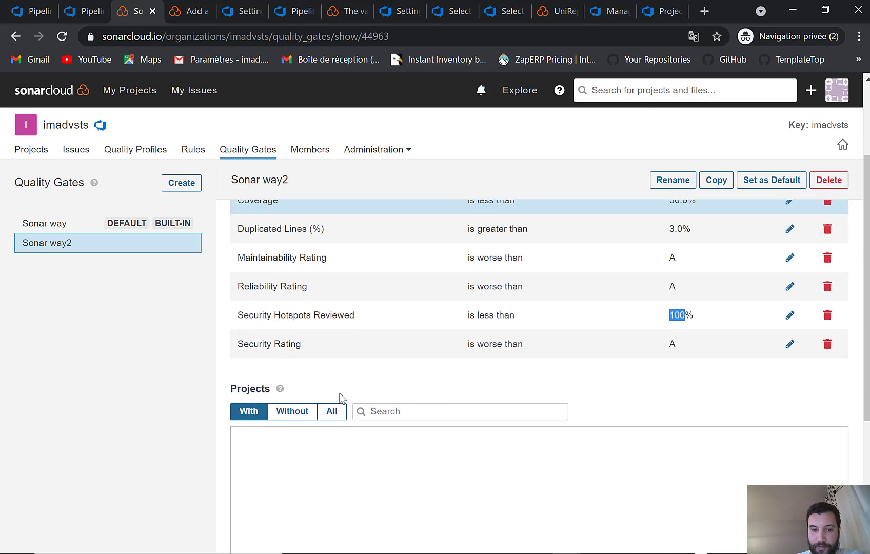
left_click(331, 412)
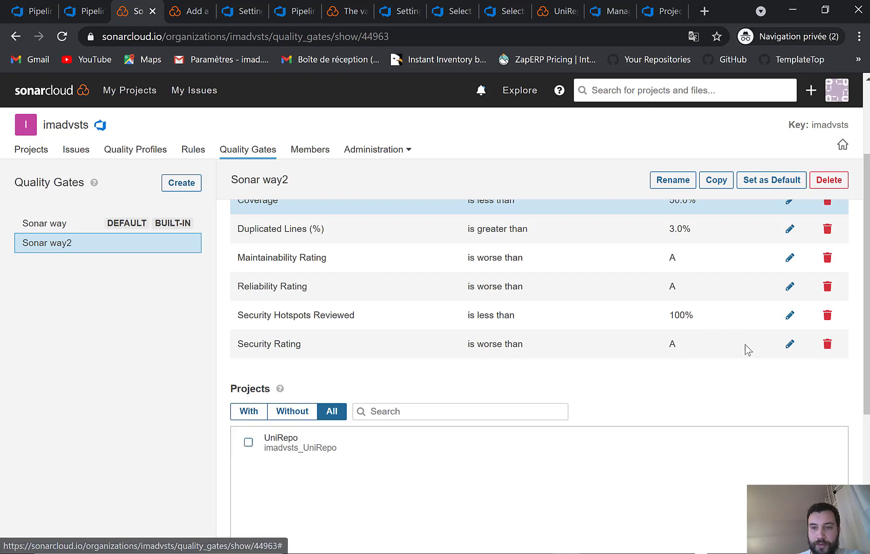
scroll(759, 367, "up", 2)
left_click(810, 226)
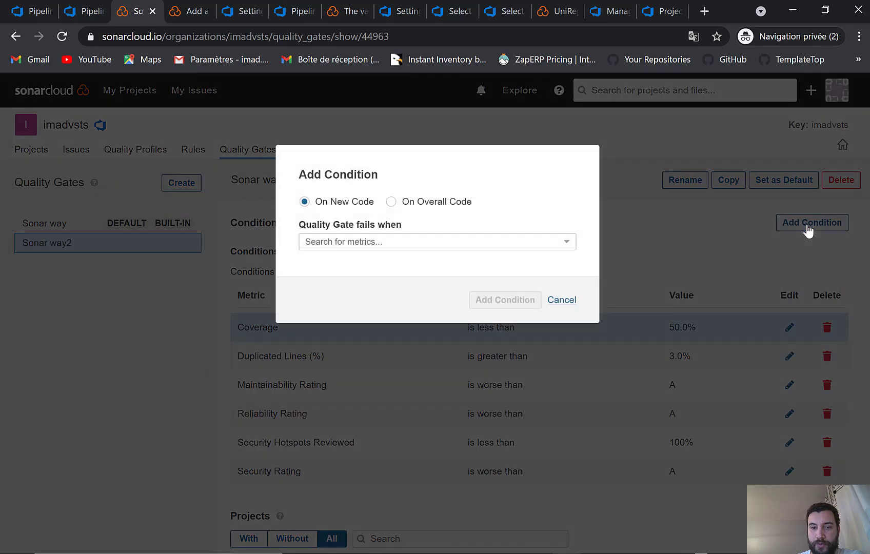
left_click(400, 203)
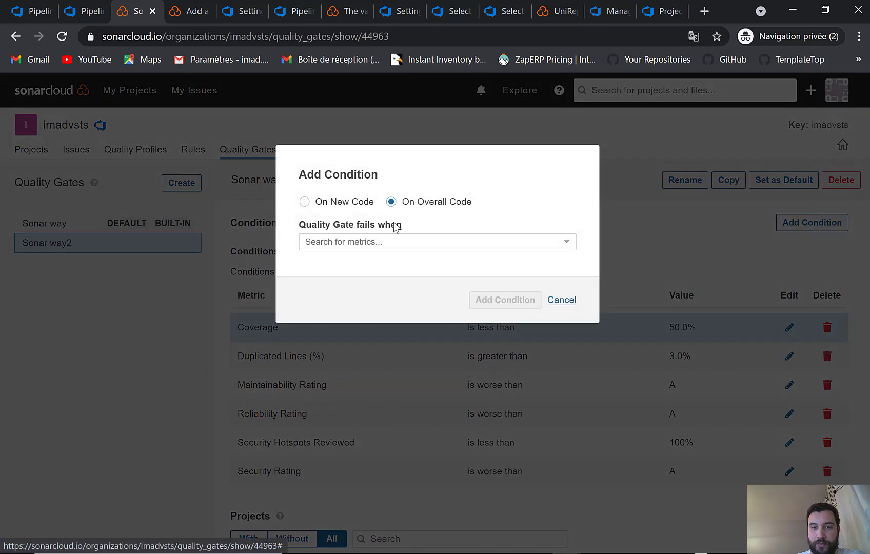
left_click(384, 245)
type("is")
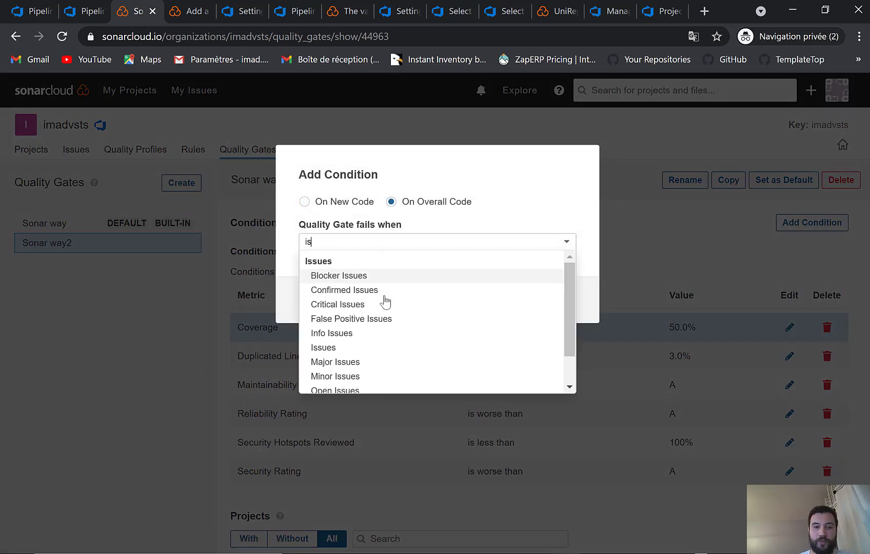
left_click(358, 347)
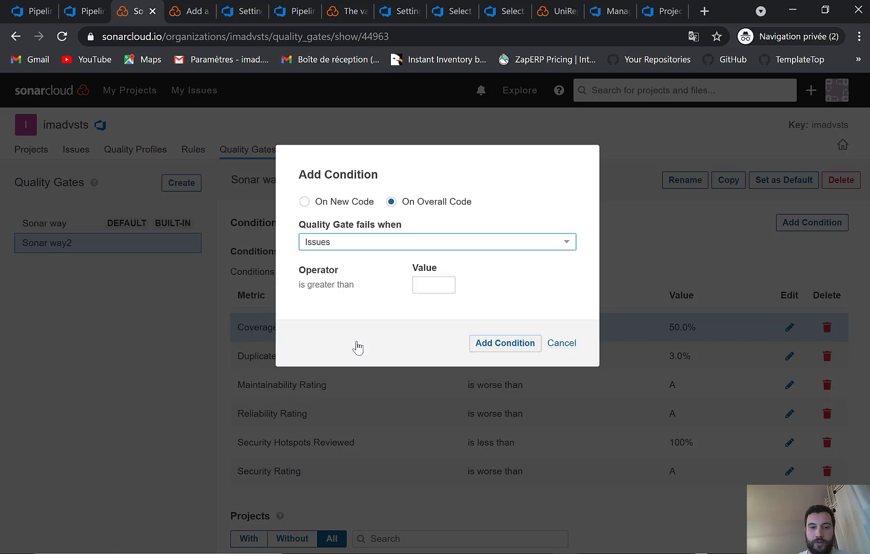
left_click(433, 285)
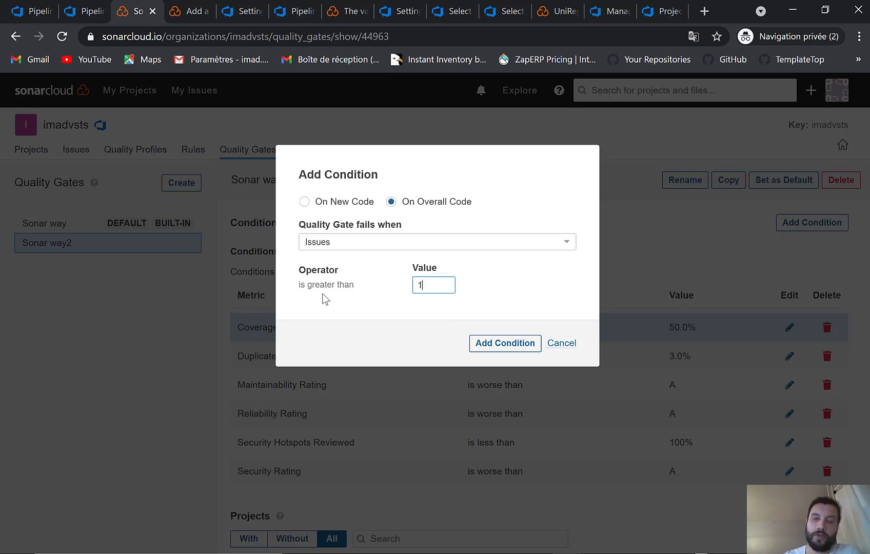
left_click(560, 346)
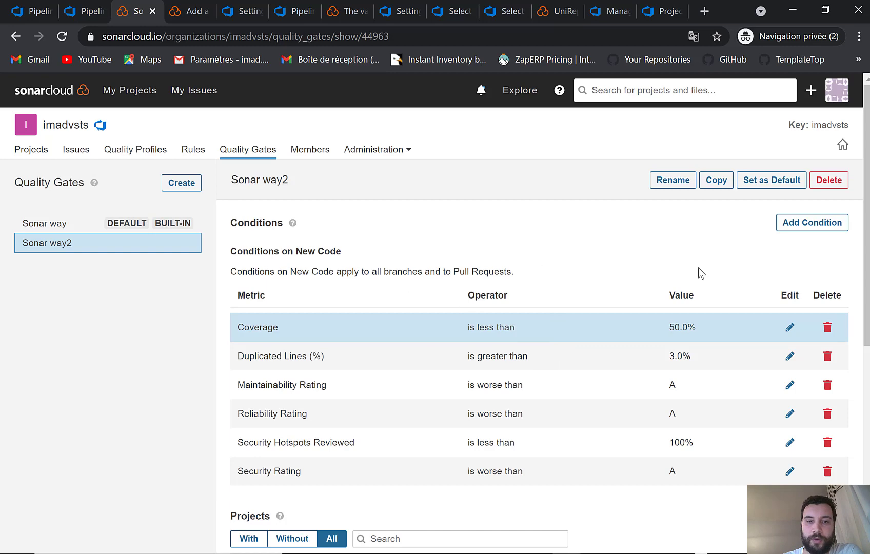
Return to the UniRepo (2) build run in Azure DevOps and open the Build project task's log.
scroll(583, 305, "down", 2)
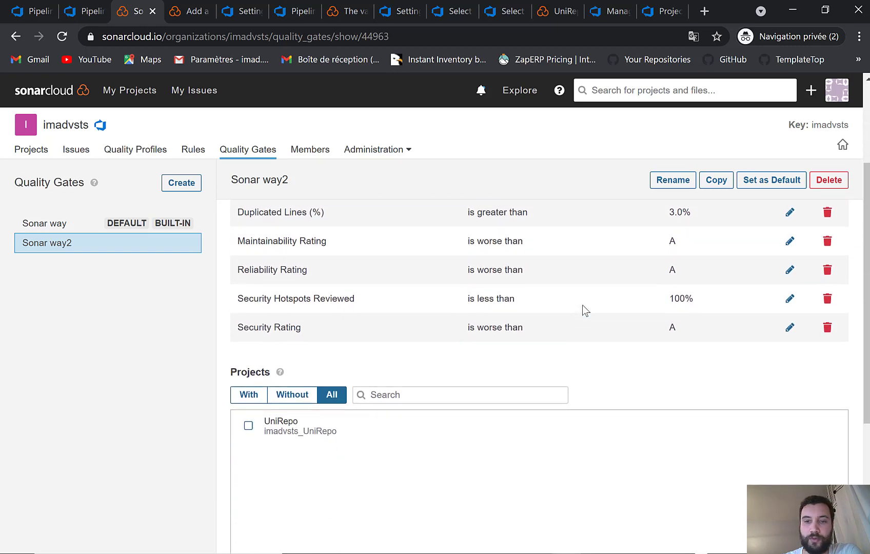
scroll(582, 304, "up", 2)
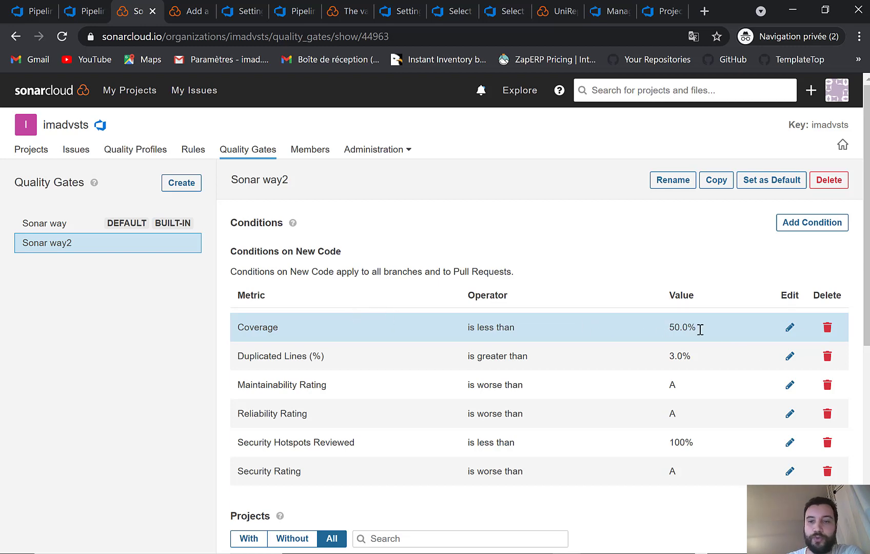
left_click(35, 15)
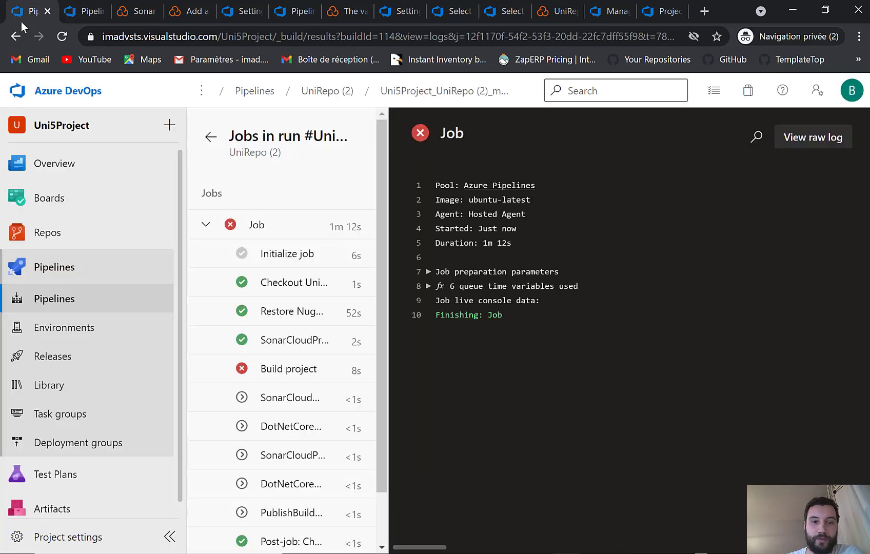
left_click(281, 372)
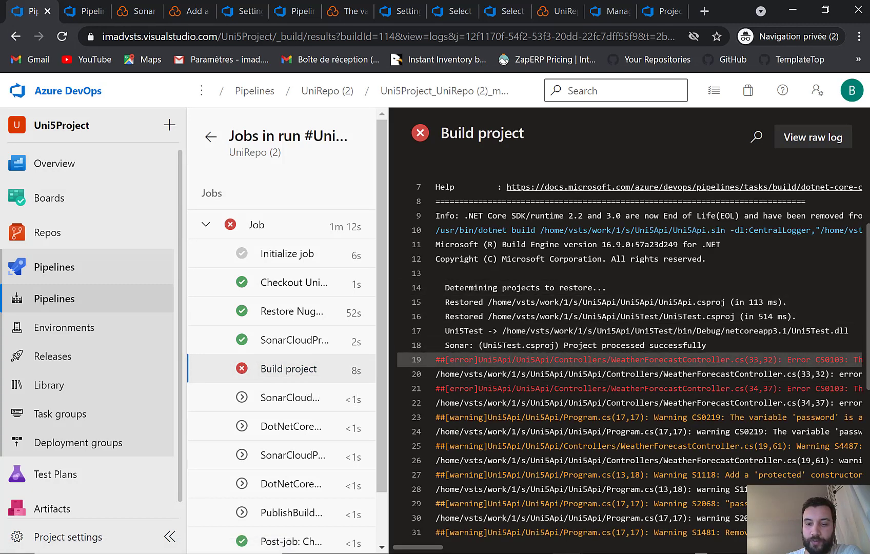
Switch to Visual Studio and check the WeatherForecastController.cs code and the branches available in UniRepo.
key("alt+Tab")
left_click(346, 206)
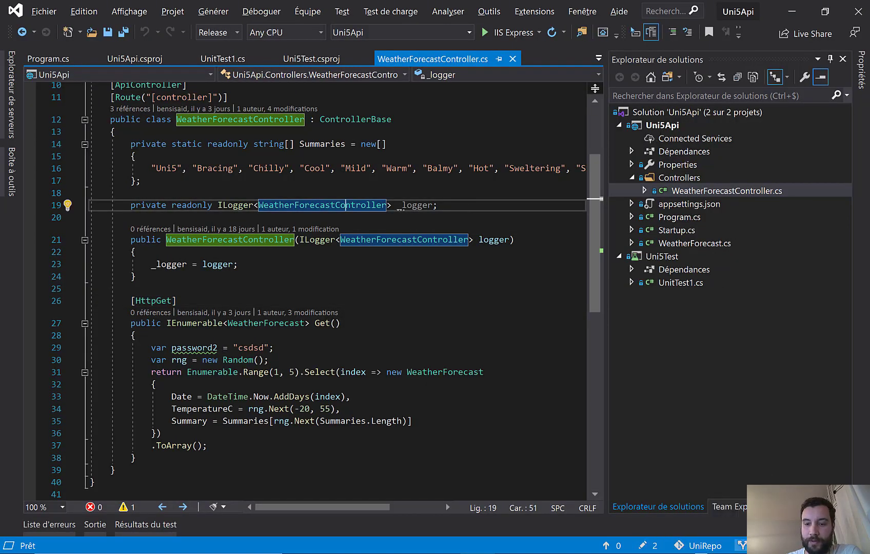
left_click(742, 546)
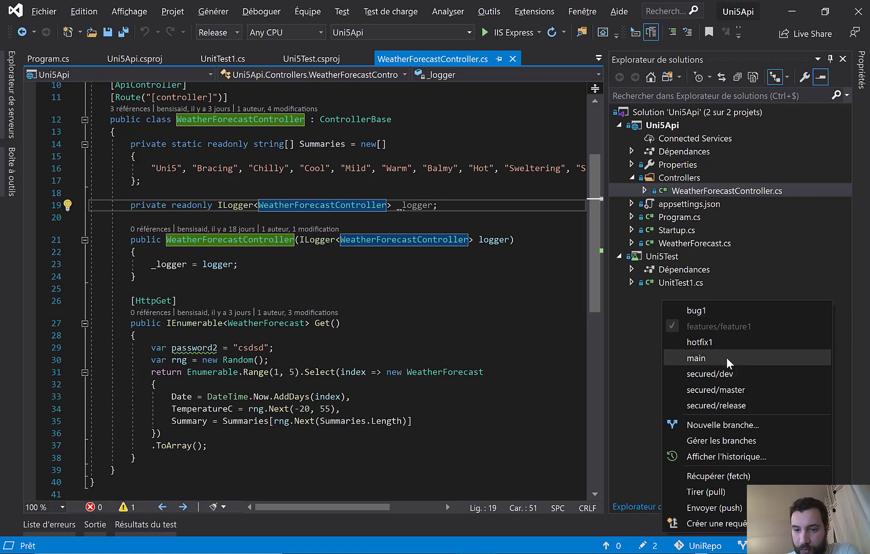
left_click(632, 448)
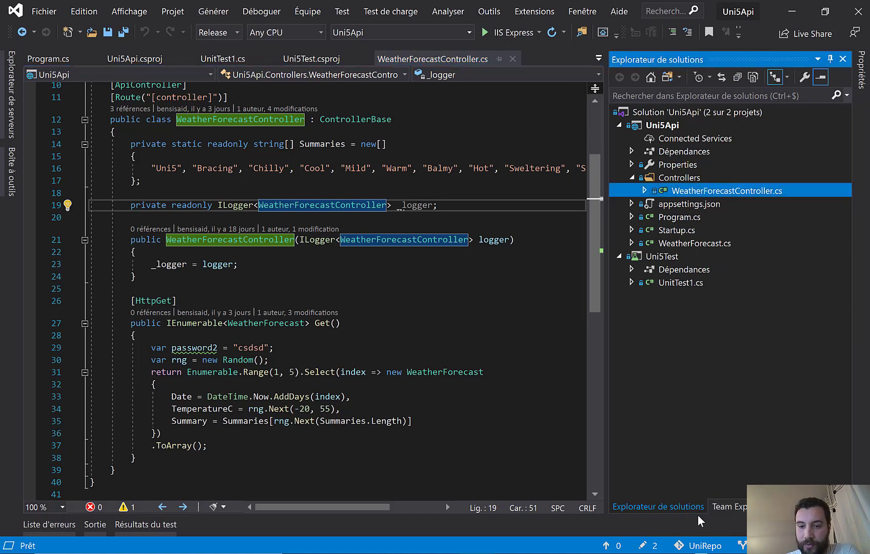
Check out the remote test branch of UniRepo from remotes/origin as a local branch.
left_click(740, 510)
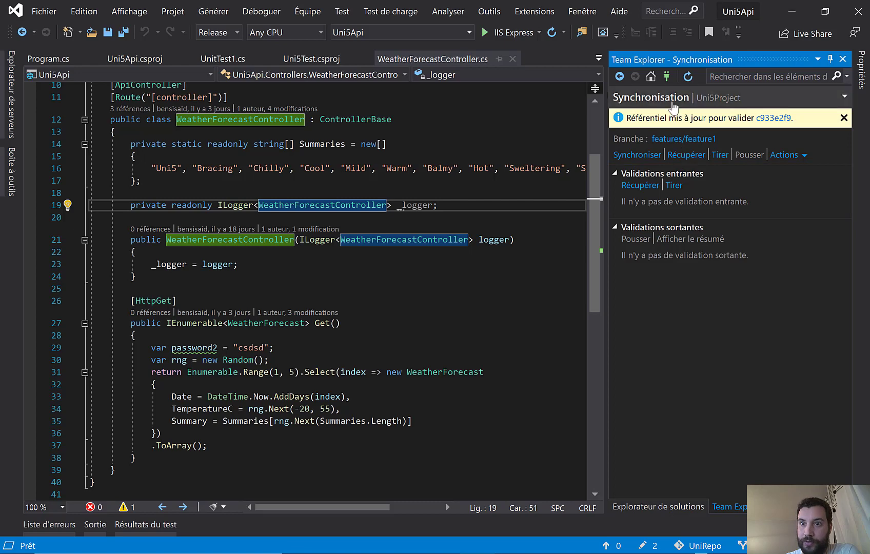
left_click(671, 104)
left_click(664, 118)
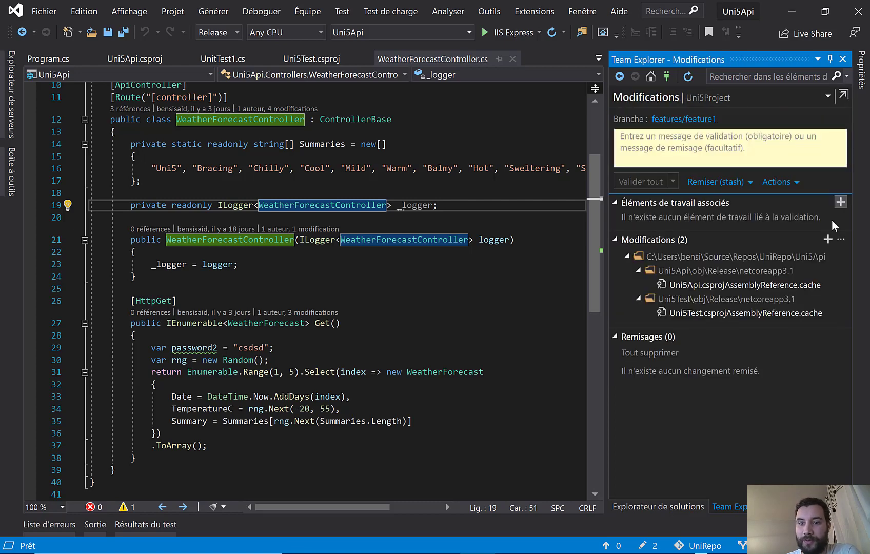
left_click(663, 100)
left_click(651, 129)
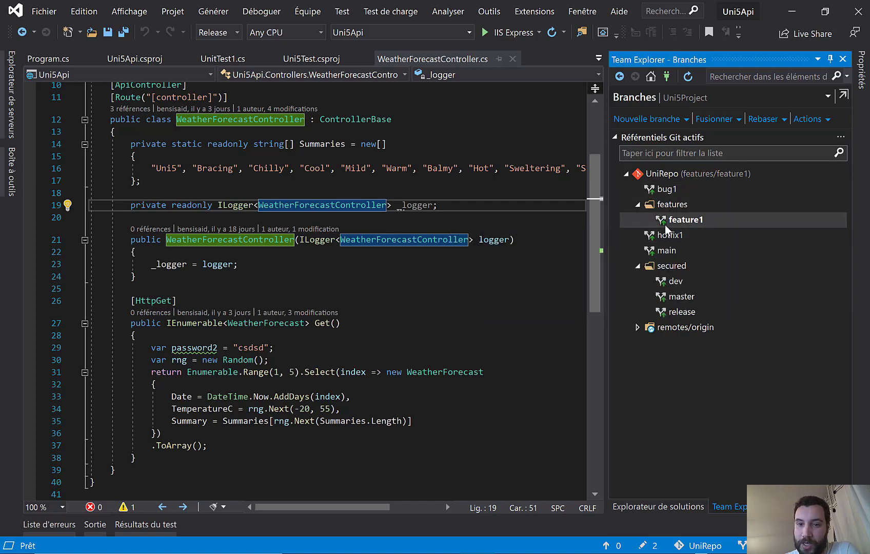
left_click(639, 328)
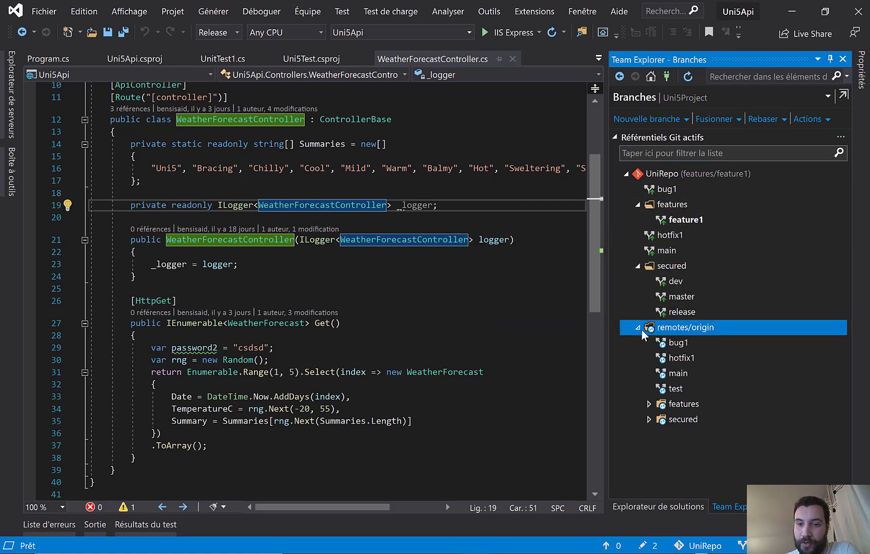
double_click(647, 388)
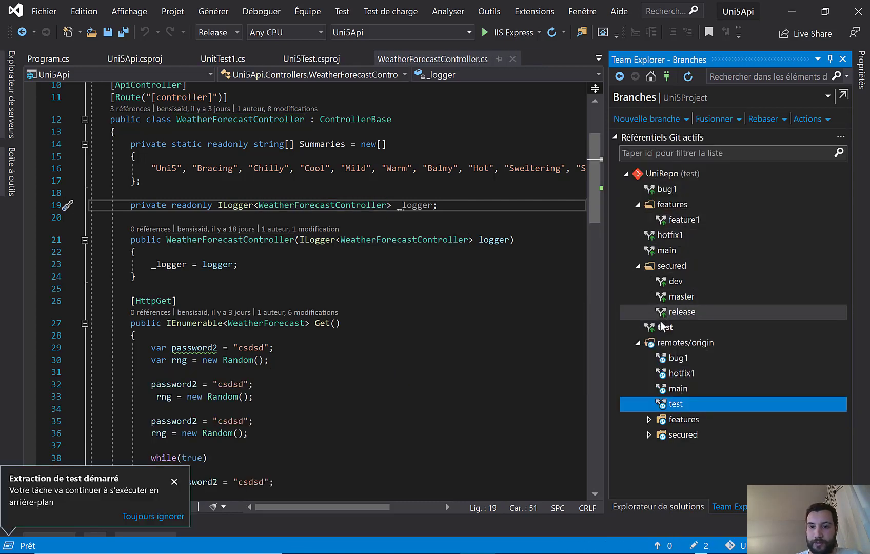
Review the test branch's WeatherForecastController.cs code and pull the latest remote commits into the branch.
left_click(336, 270)
scroll(332, 273, "down", 6)
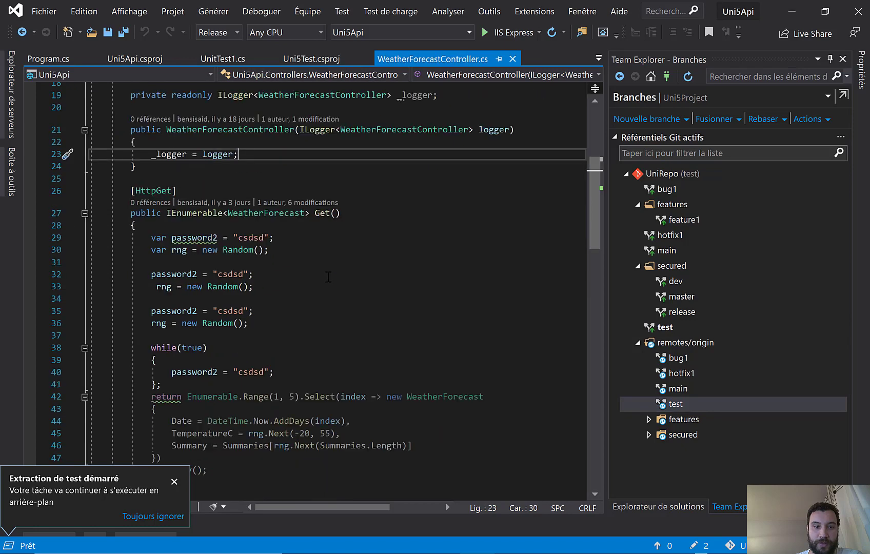
scroll(328, 277, "down", 3)
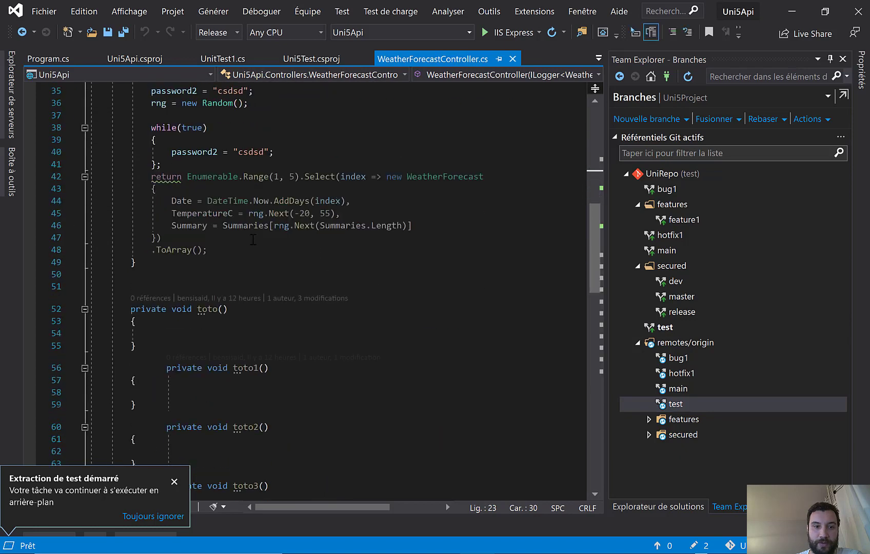
left_click(374, 238)
left_click(669, 327)
right_click(669, 327)
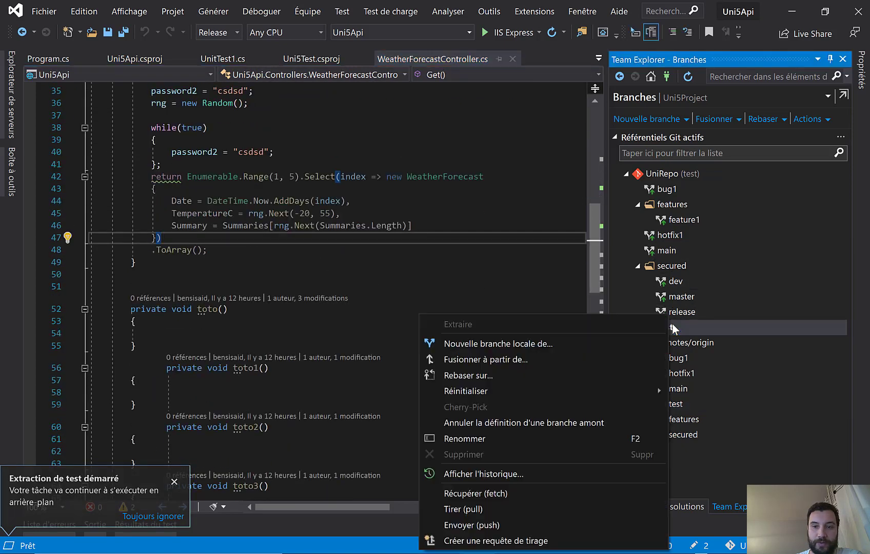
left_click(482, 509)
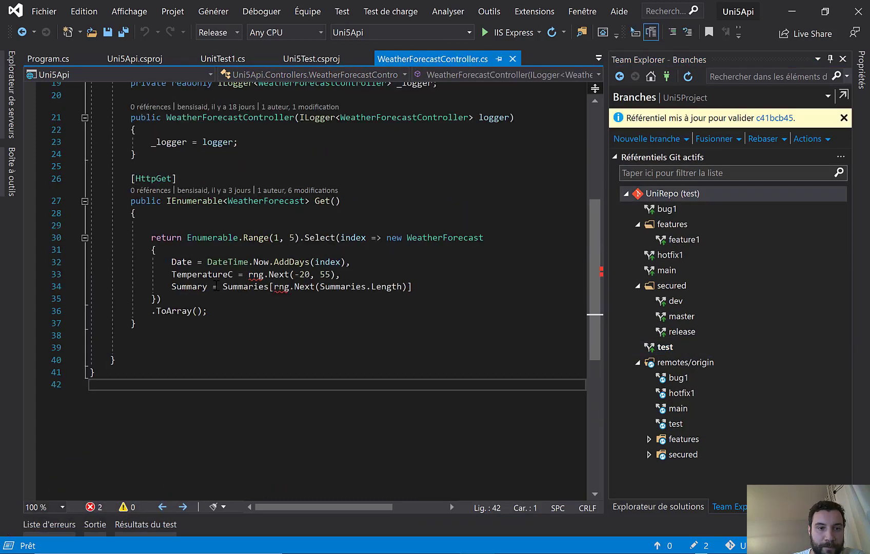
Open the history of WeatherForecastController.cs and compare its two most recent commits, c41bcb45 and 78fd31ea.
left_click(266, 252)
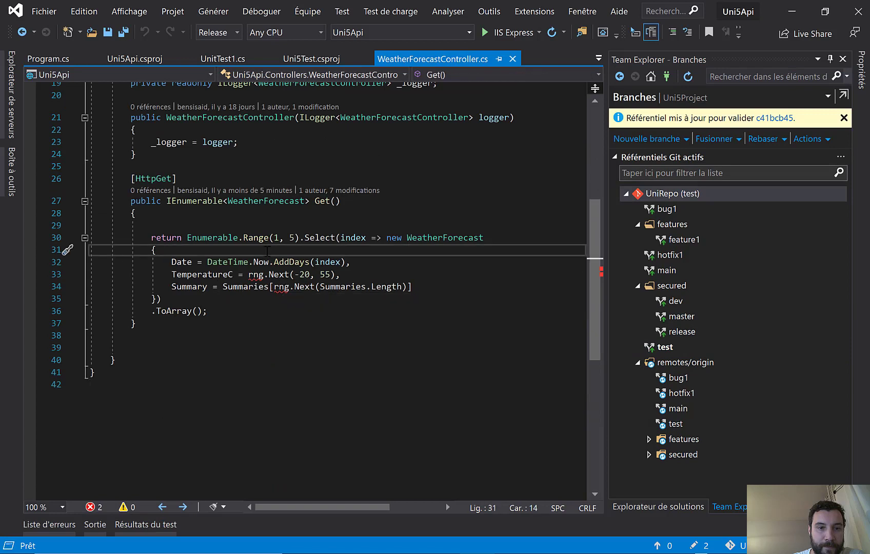
left_click(345, 278)
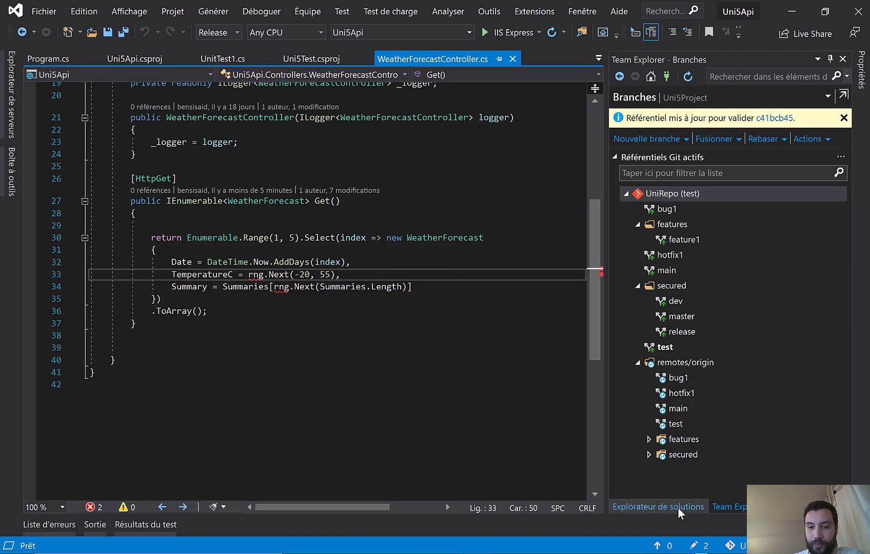
left_click(658, 507)
right_click(696, 195)
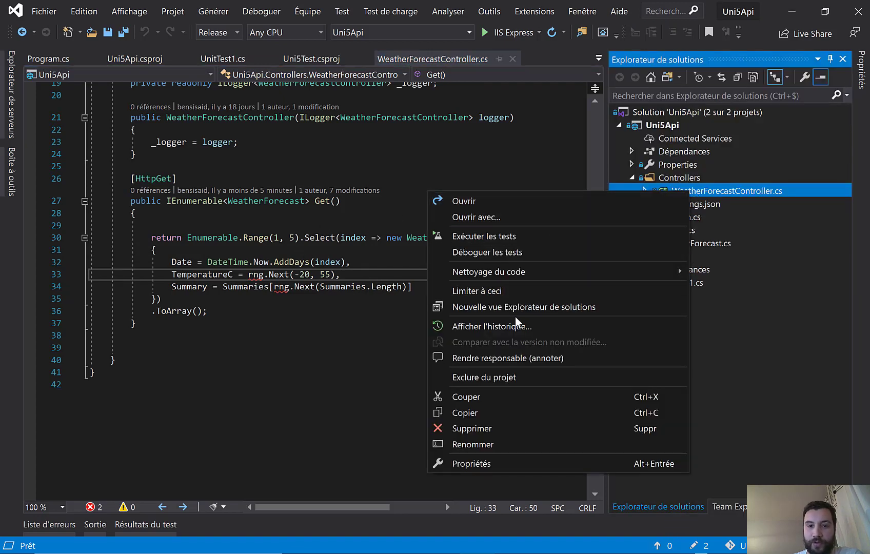
left_click(508, 326)
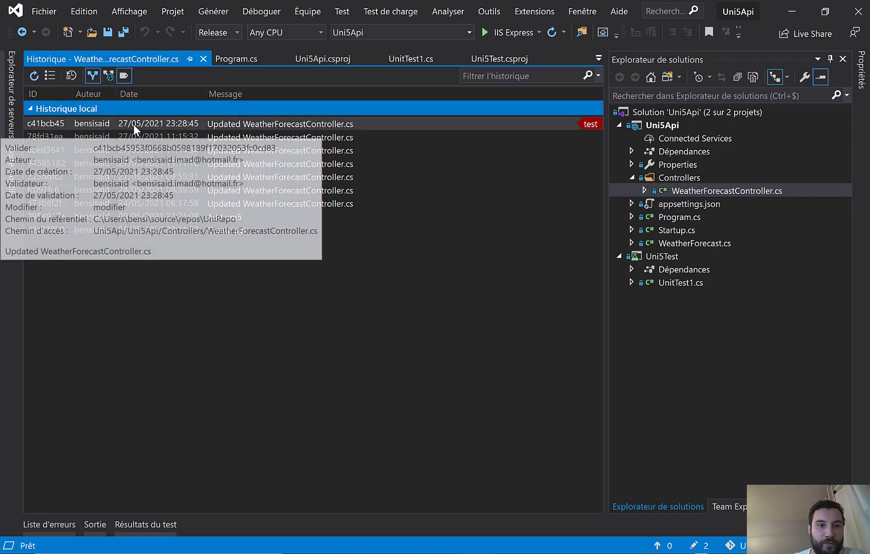
left_click(119, 126)
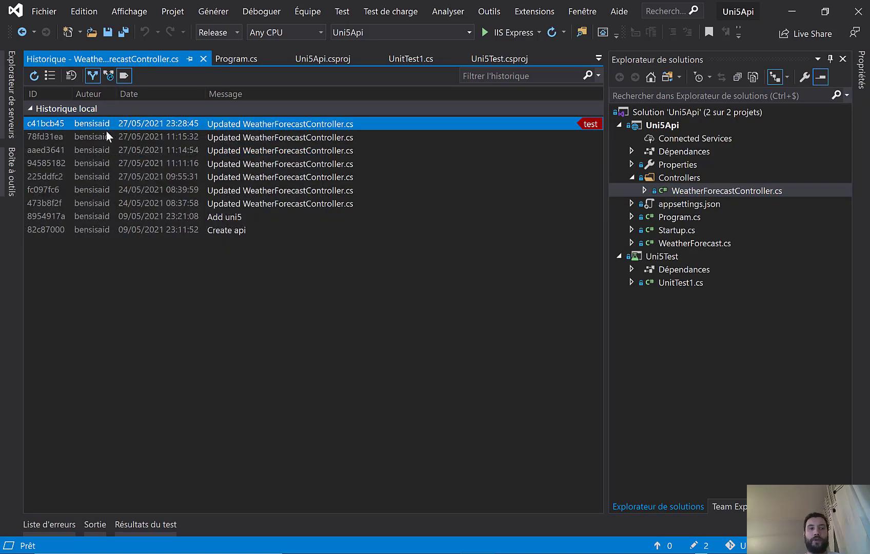
left_click(105, 135)
left_click(89, 127, "ctrl")
key("shift+F10")
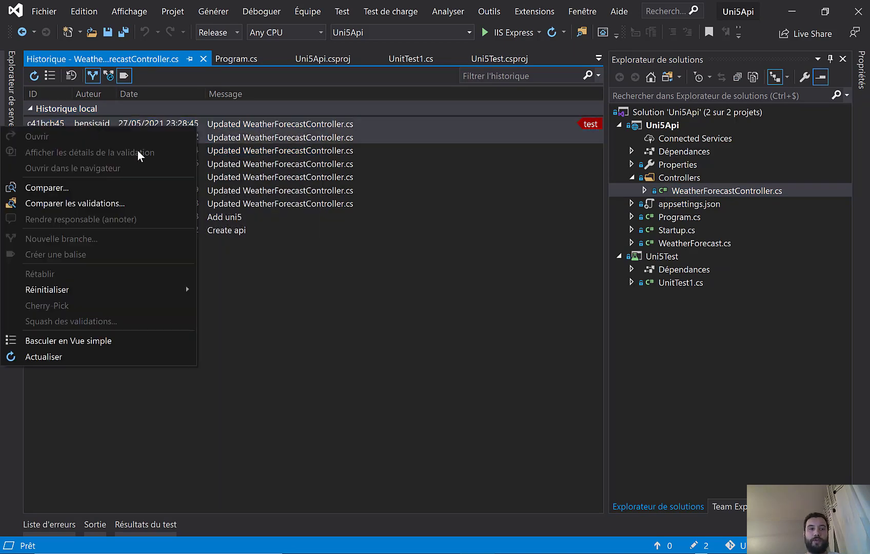
left_click(96, 184)
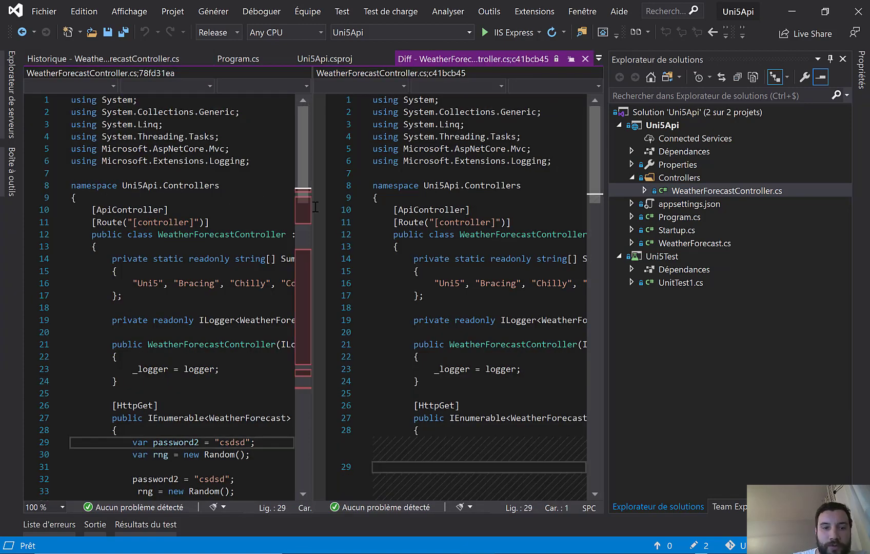
Copy the removed line "var rng = new Random();" from the 78fd31ea version in the comparison.
scroll(542, 291, "down", 2)
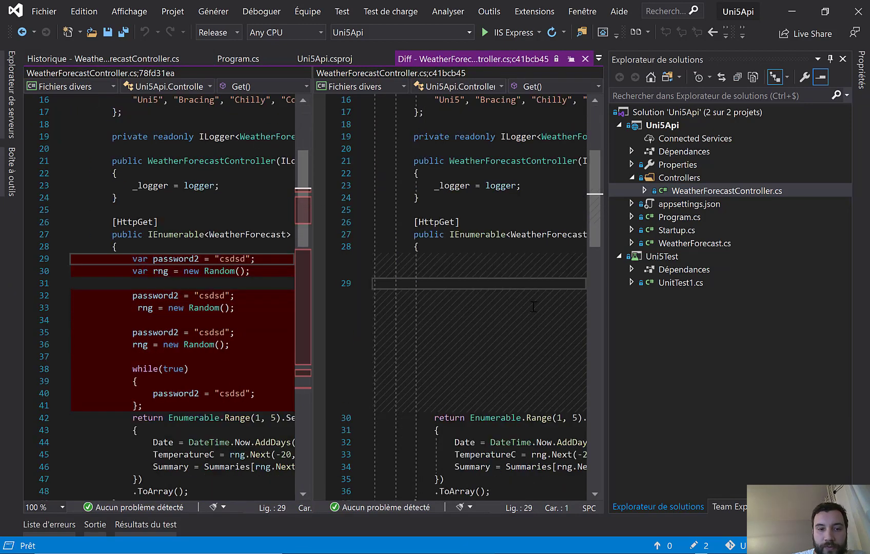
scroll(534, 307, "down", 2)
left_click(215, 287)
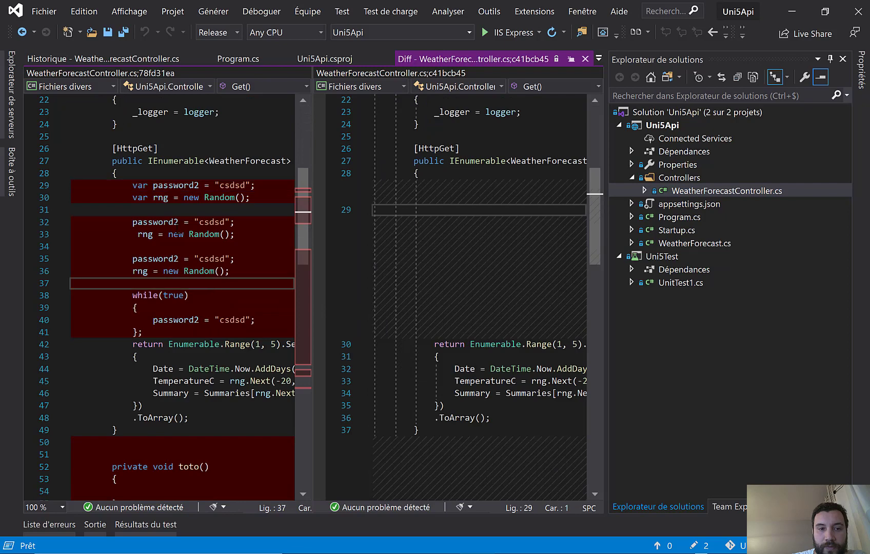
left_click(249, 197)
left_click_drag(250, 197, 127, 203)
key("ctrl+c")
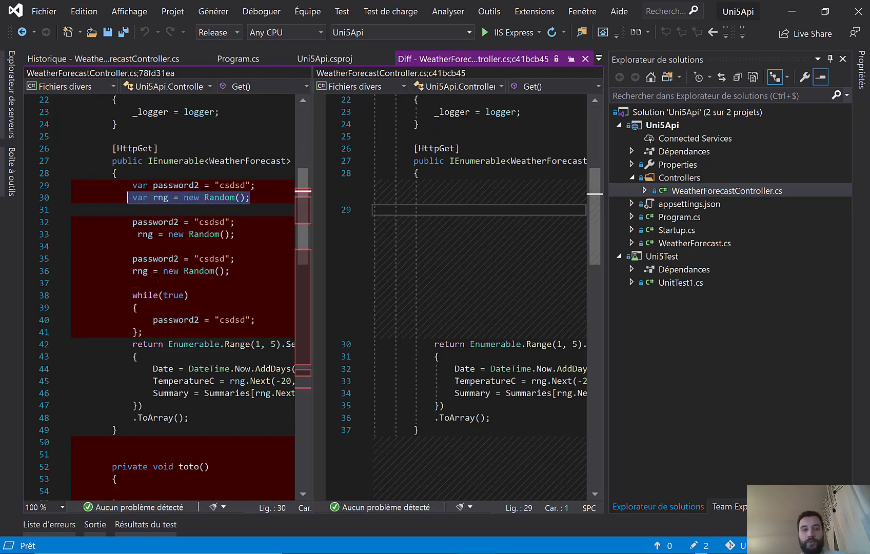
Close the comparison and history, paste "var rng = new Random();" at the start of Get() in WeatherForecastController.cs, and save the file.
left_click(585, 60)
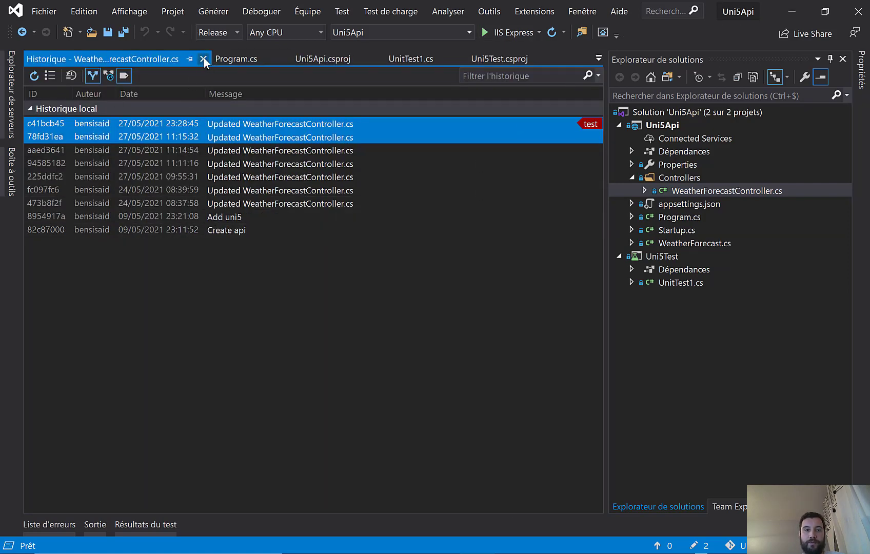
left_click(203, 59)
left_click(233, 214)
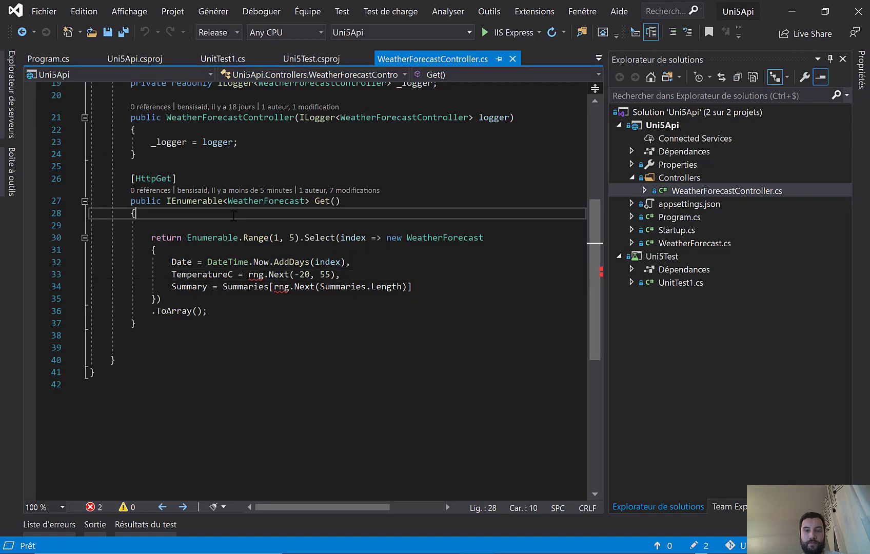
key("Return")
key("ctrl+v")
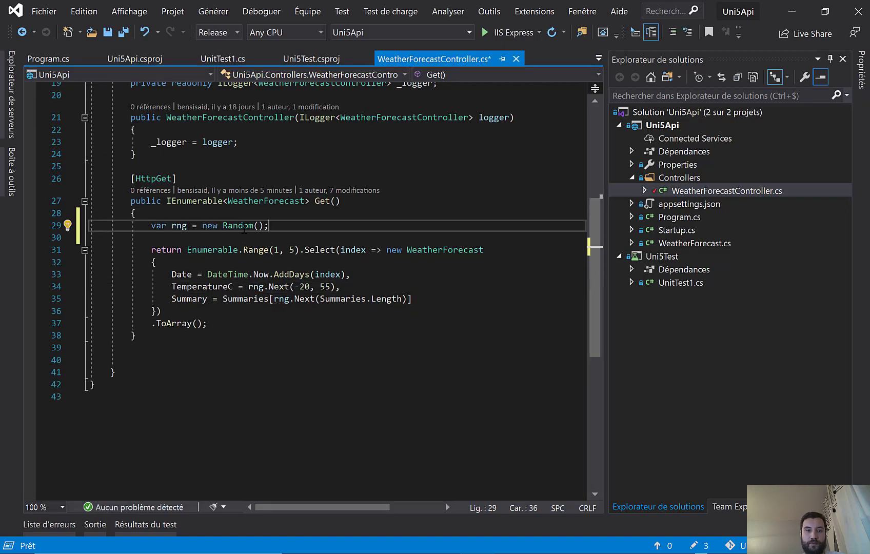
key("ctrl+s")
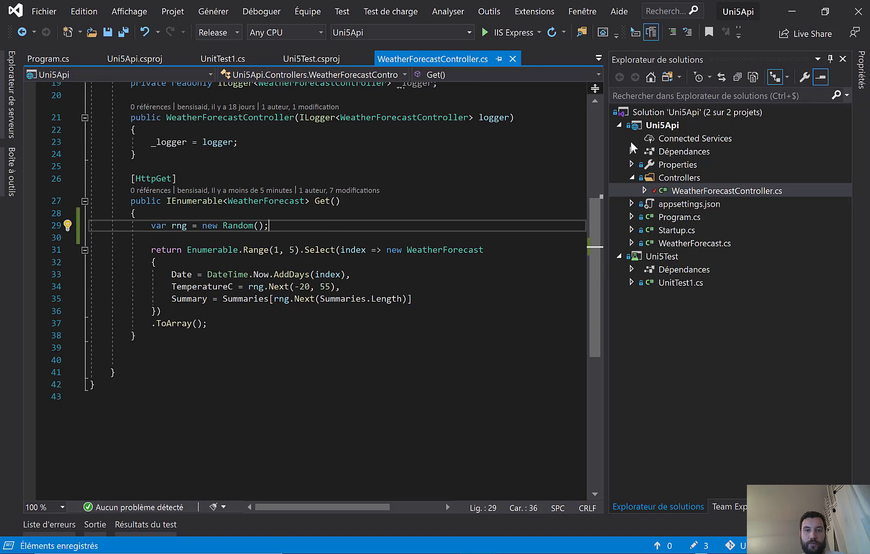
Build the Uni5Api solution and return to the WeatherForecastController.cs code.
right_click(672, 114)
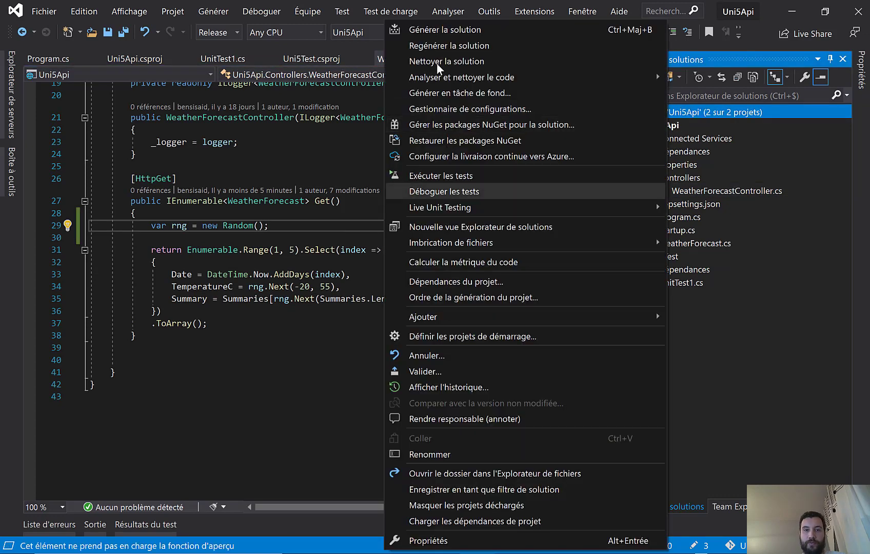
left_click(428, 31)
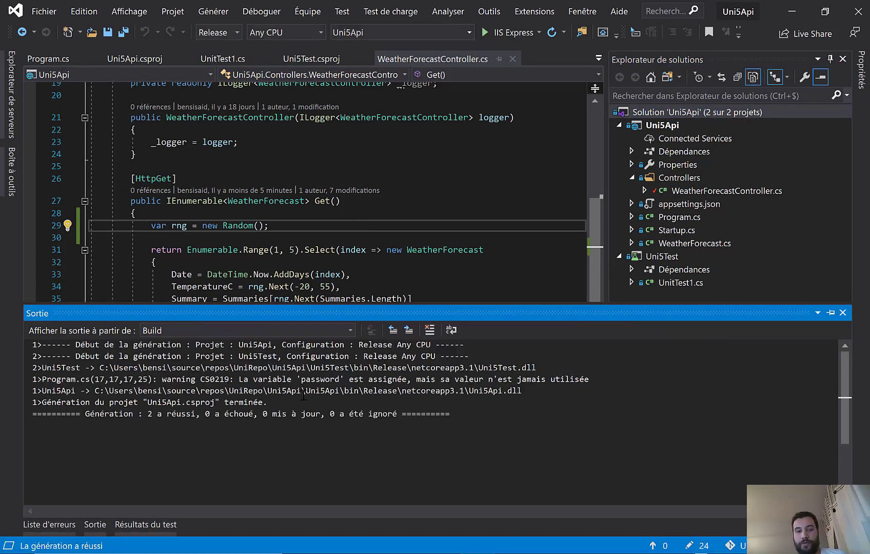
left_click(396, 226)
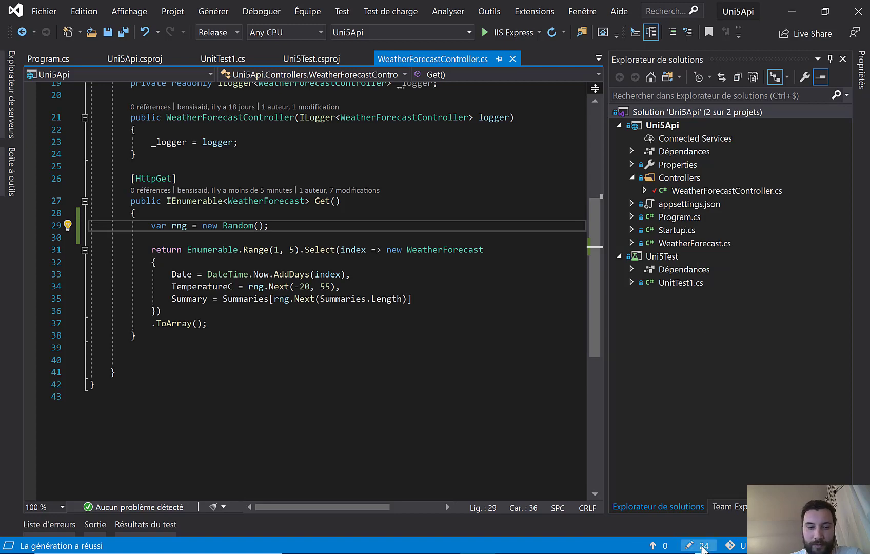
Go through the pending changes on the test branch and stage only WeatherForecastController.cs.
left_click(703, 546)
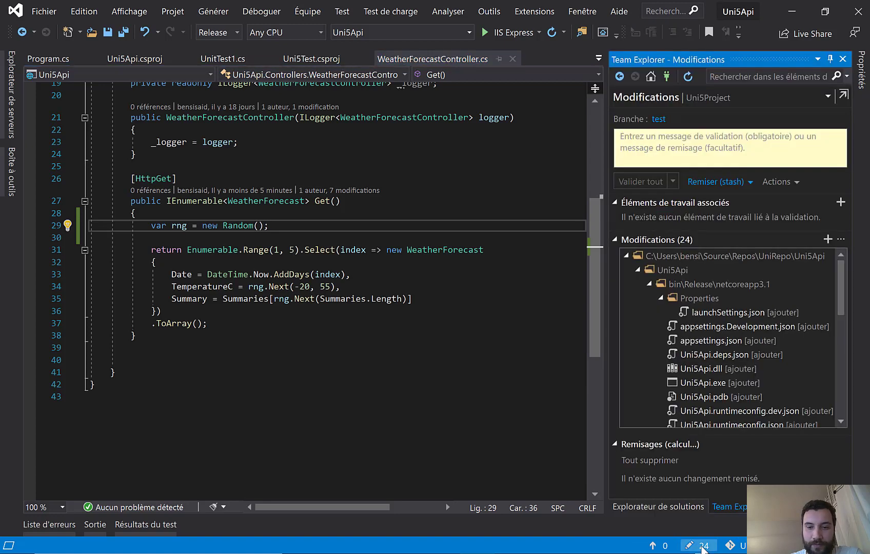
double_click(649, 272)
left_click(649, 282)
left_click(638, 284)
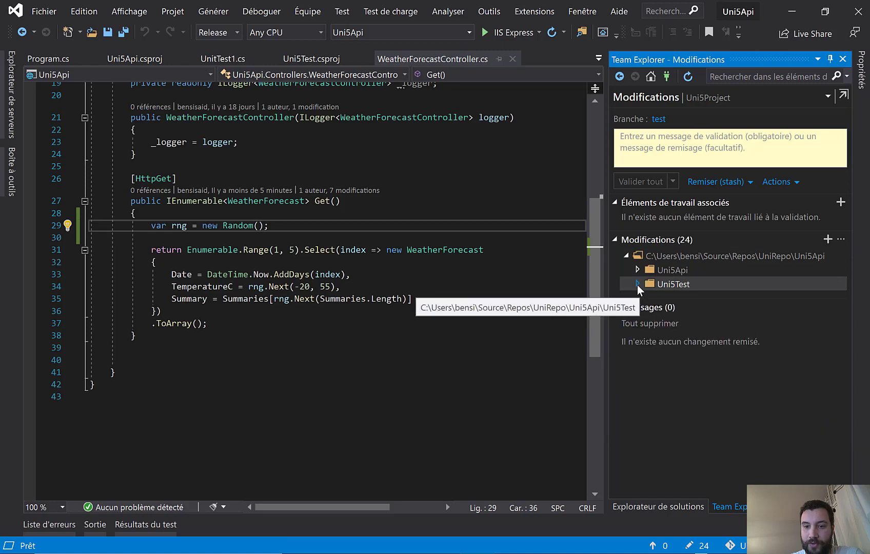
left_click(638, 284)
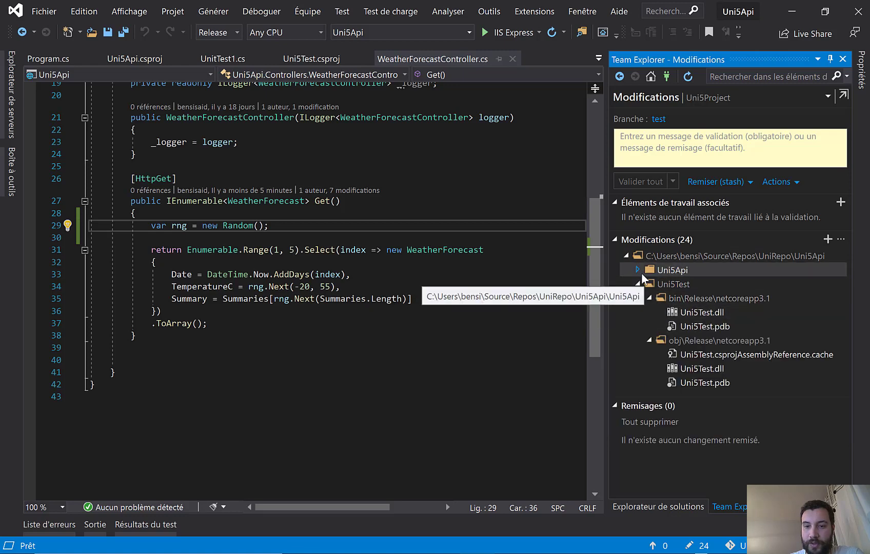
left_click(641, 272)
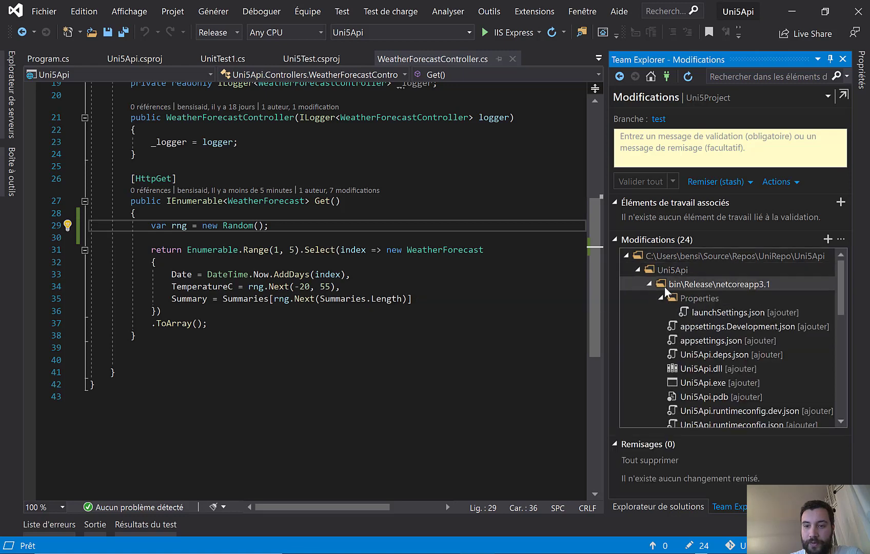
left_click(649, 284)
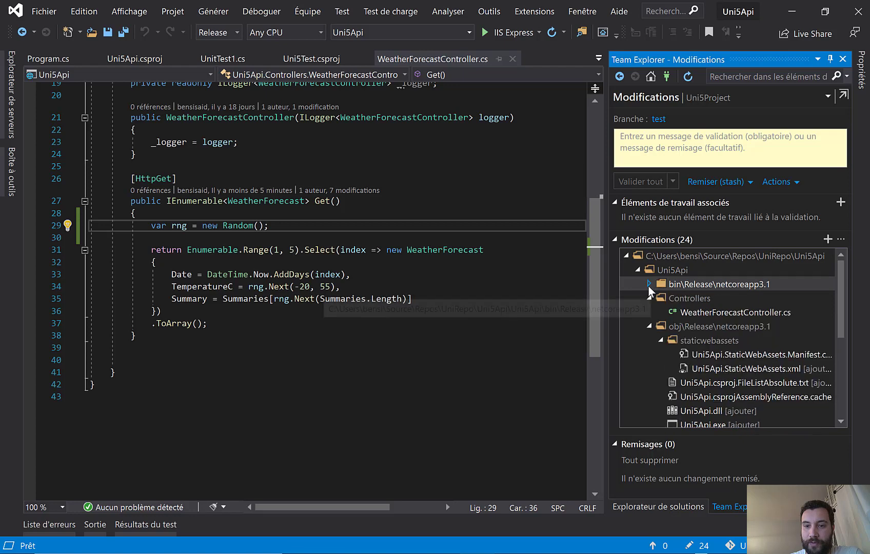
right_click(719, 314)
left_click(533, 393)
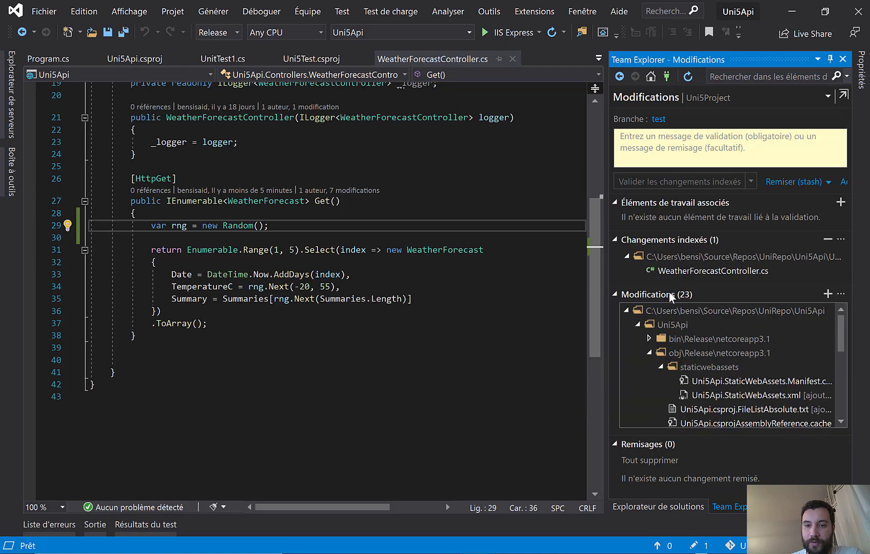
Commit the staged WeatherForecastController.cs change with the message "fix bug" and push it to origin/test.
left_click(674, 153)
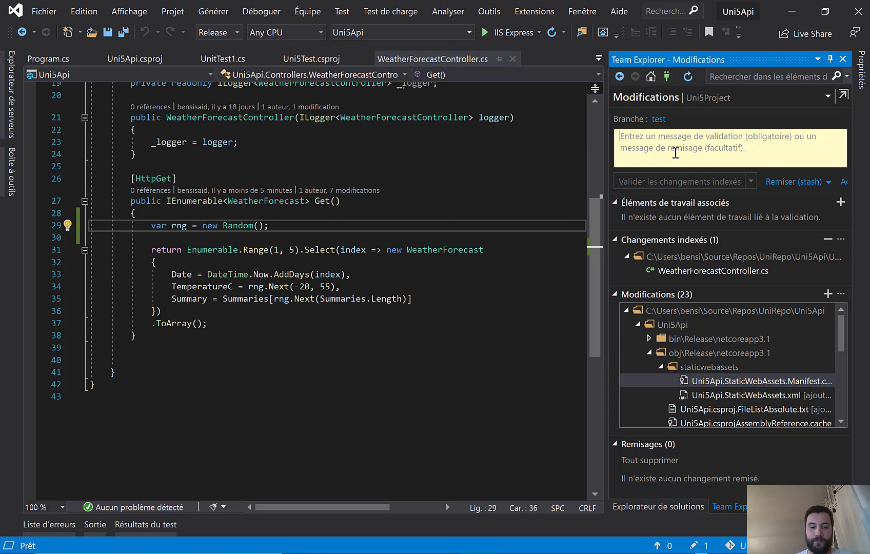
type("fix bug")
left_click(719, 187)
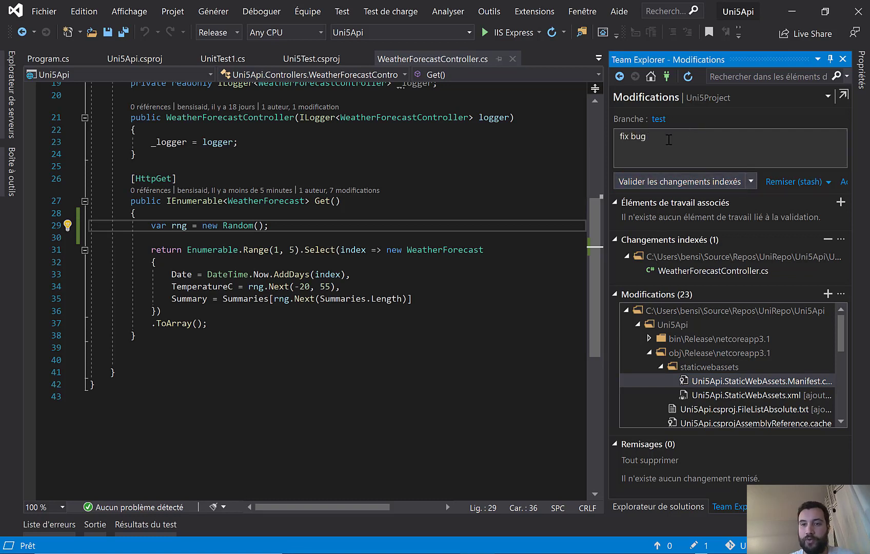
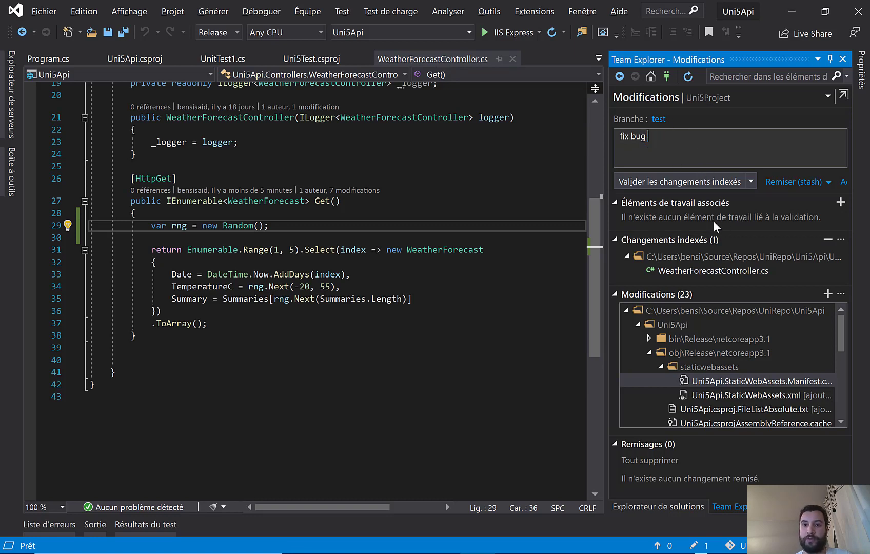
left_click(663, 184)
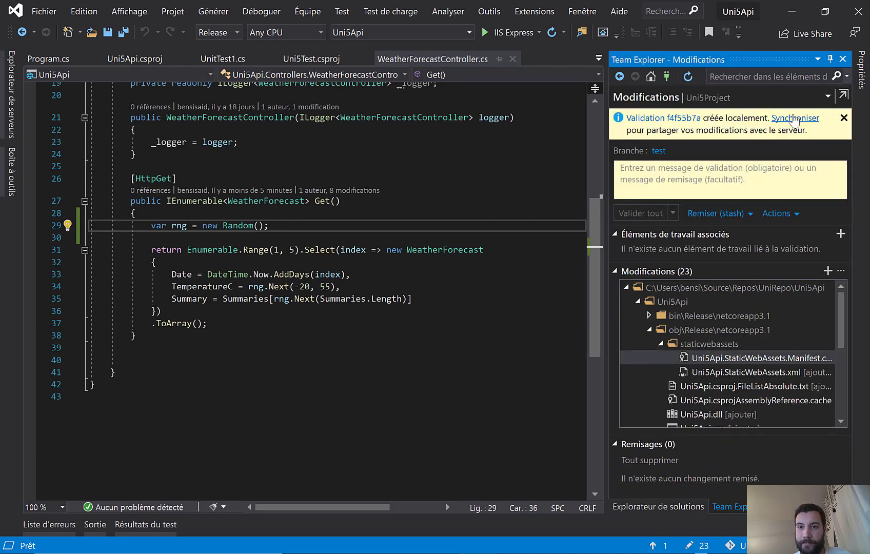
left_click(794, 118)
left_click(636, 219)
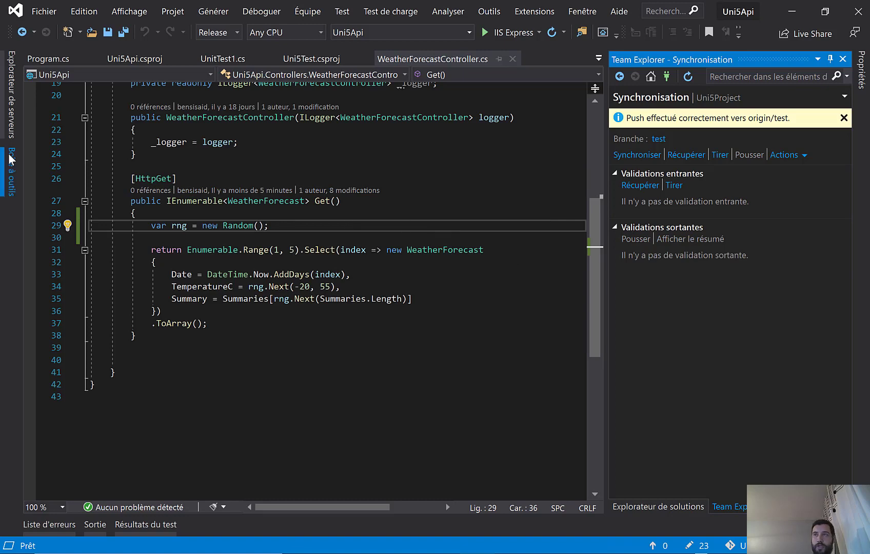
Switch to Azure DevOps in the browser, open UniRepo's pull request "test" into features/feature1, and review its latest push and required checks.
key("alt+Tab")
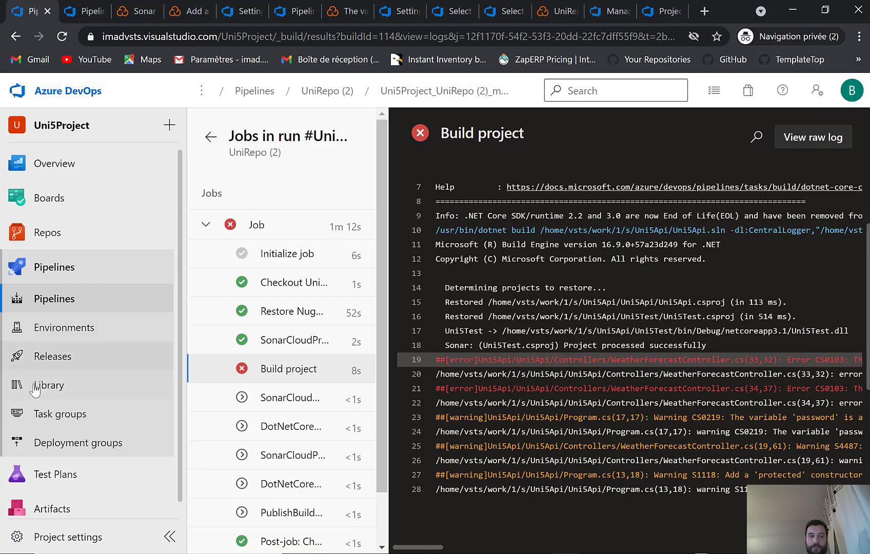
scroll(88, 272, "down", 1)
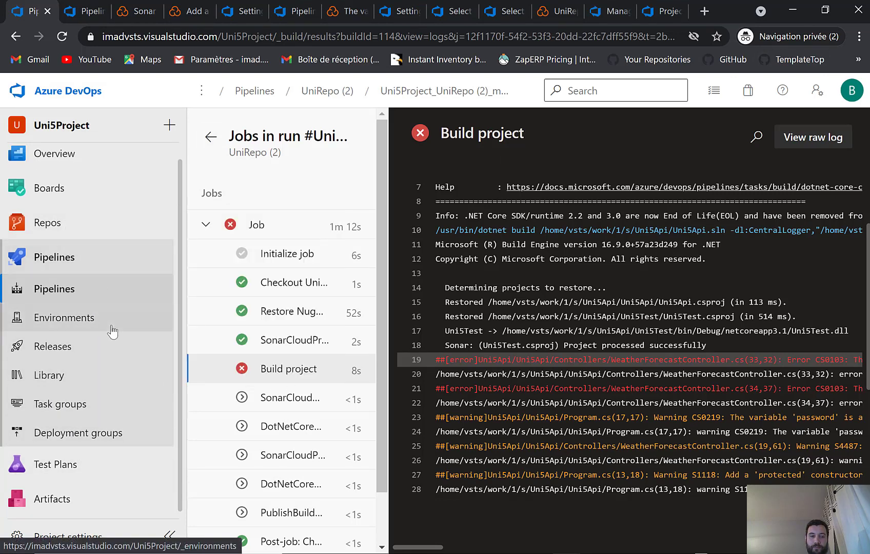
left_click(49, 223)
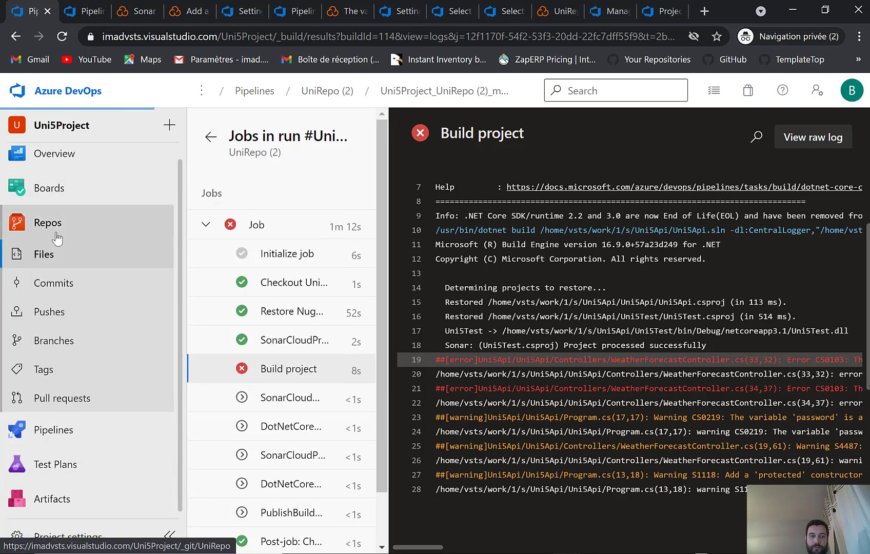
left_click(62, 407)
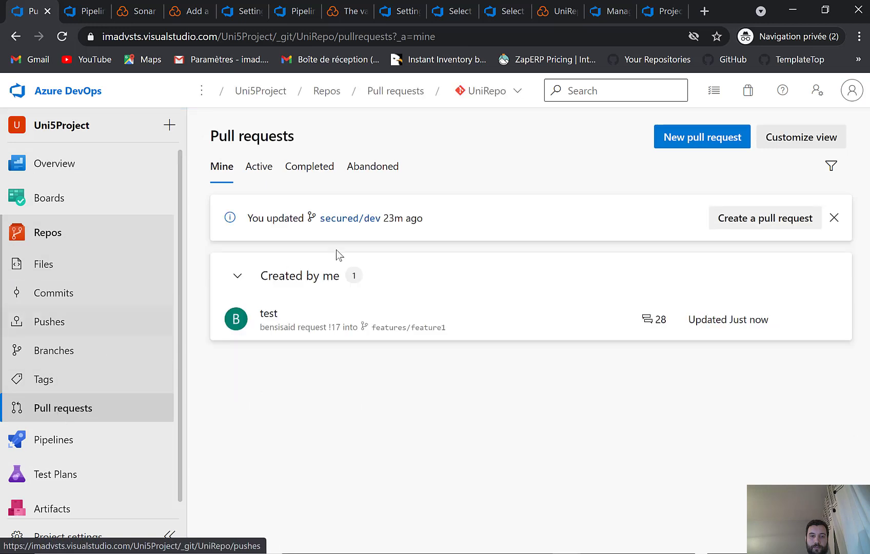
left_click(483, 323)
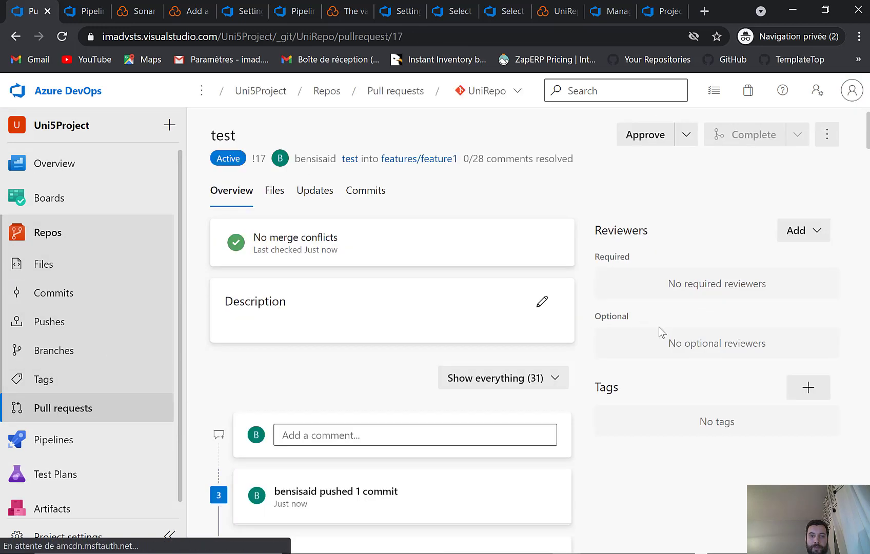
scroll(375, 328, "down", 4)
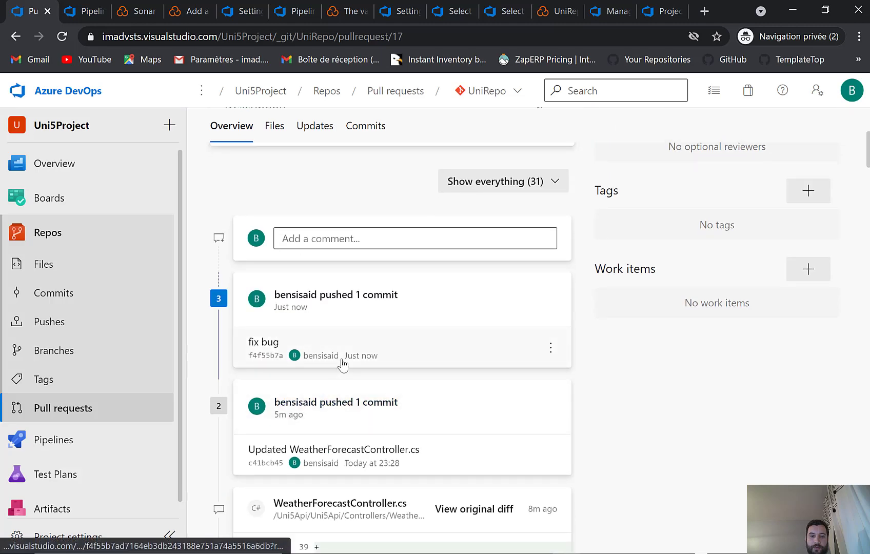
scroll(332, 327, "up", 5)
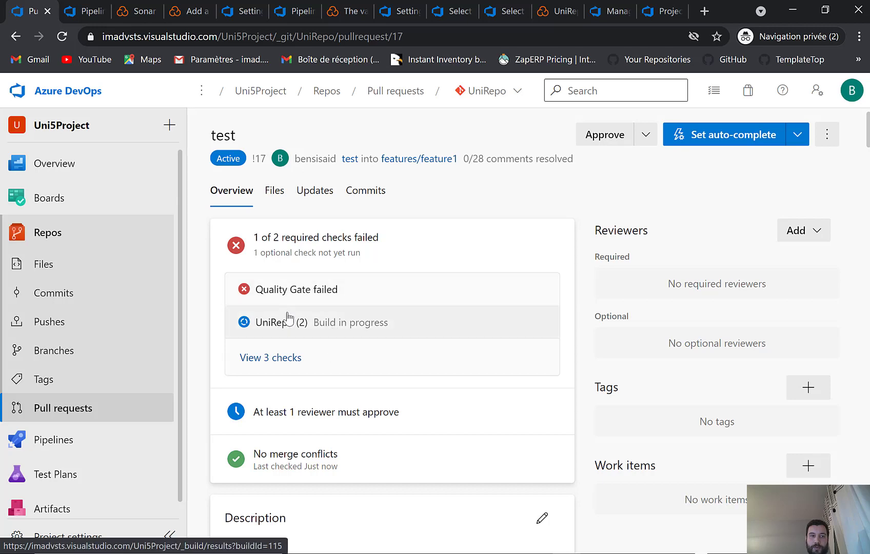
Open the pull request's running UniRepo (2) build in its own tab beside the pull request and show its job's log.
left_click(276, 325)
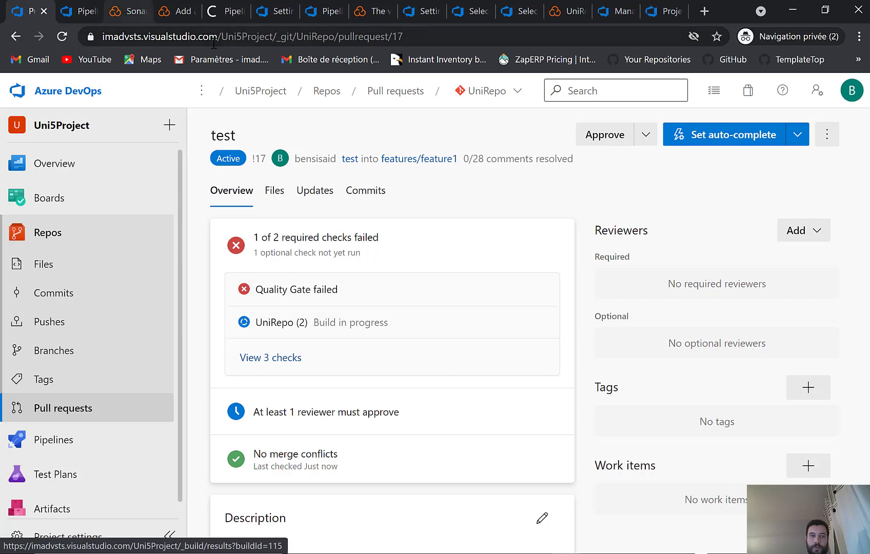
left_click_drag(173, 15, 84, 11)
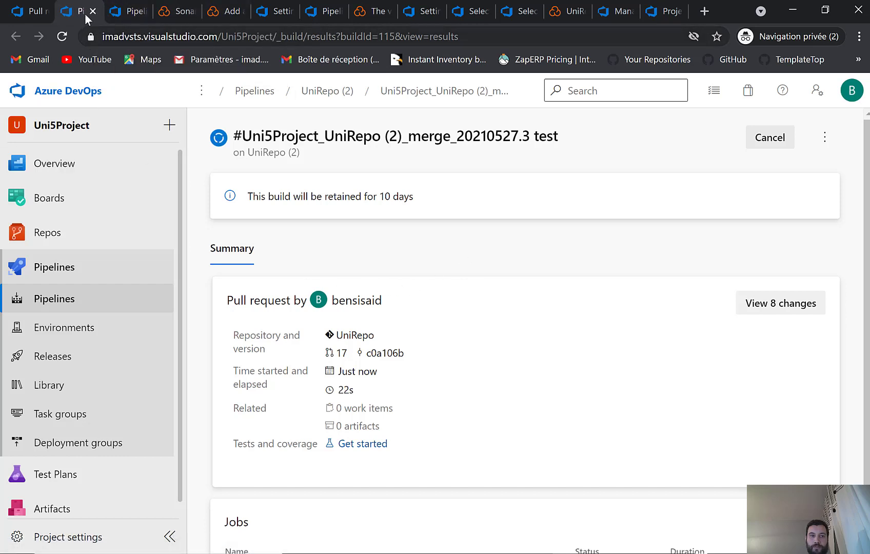
left_click(165, 12)
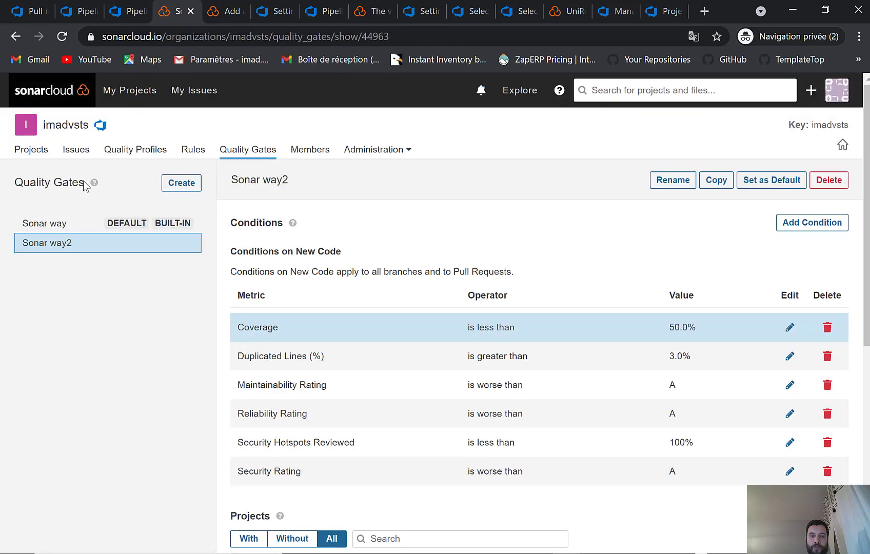
left_click(79, 11)
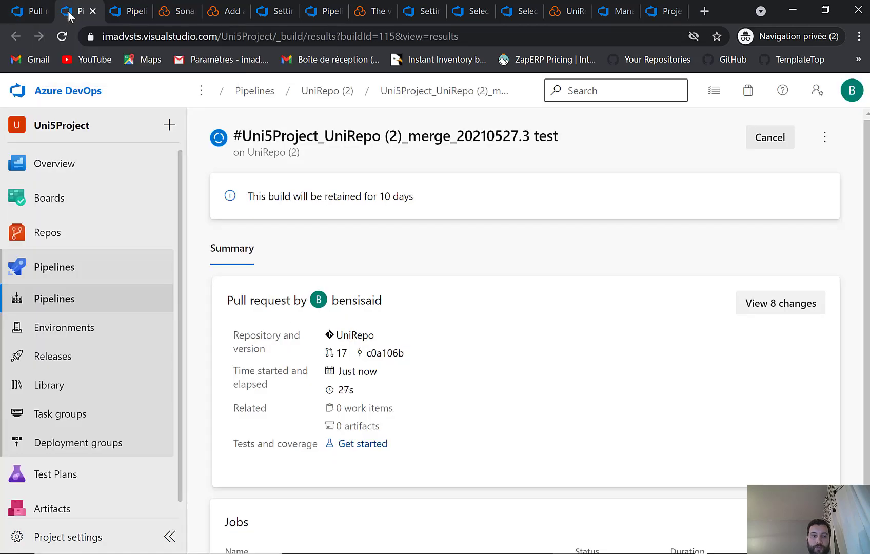
scroll(393, 321, "down", 1)
scroll(393, 321, "down", 1)
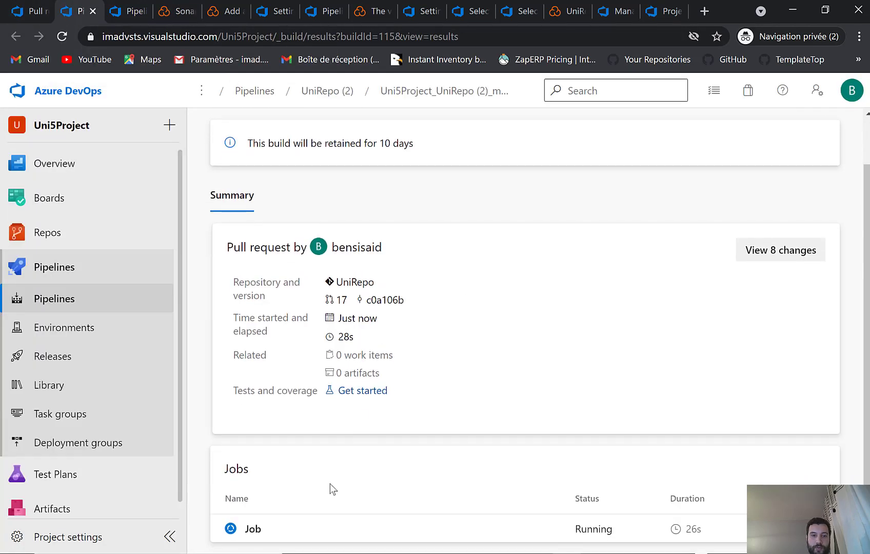
left_click(278, 527)
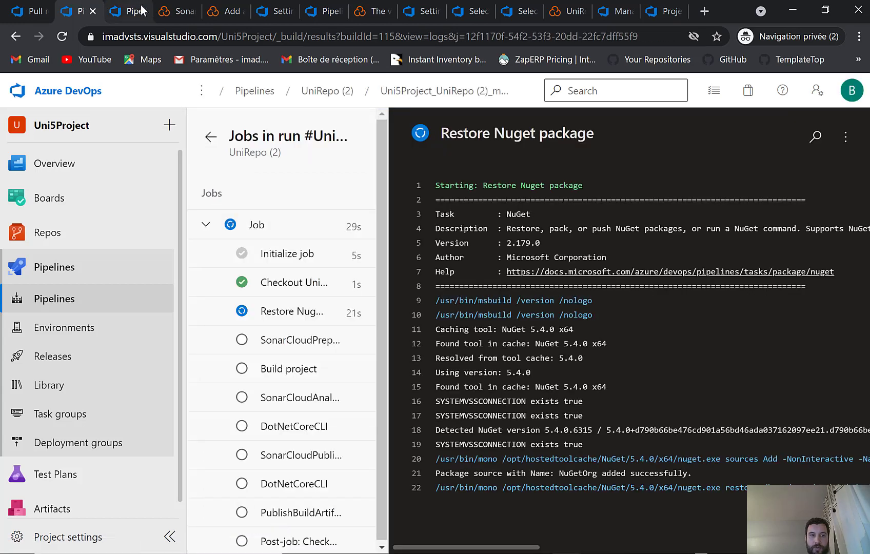
Switch to SonarCloud and look through the organization's settings, including the Azure DevOps connection and personal access token status.
left_click(163, 12)
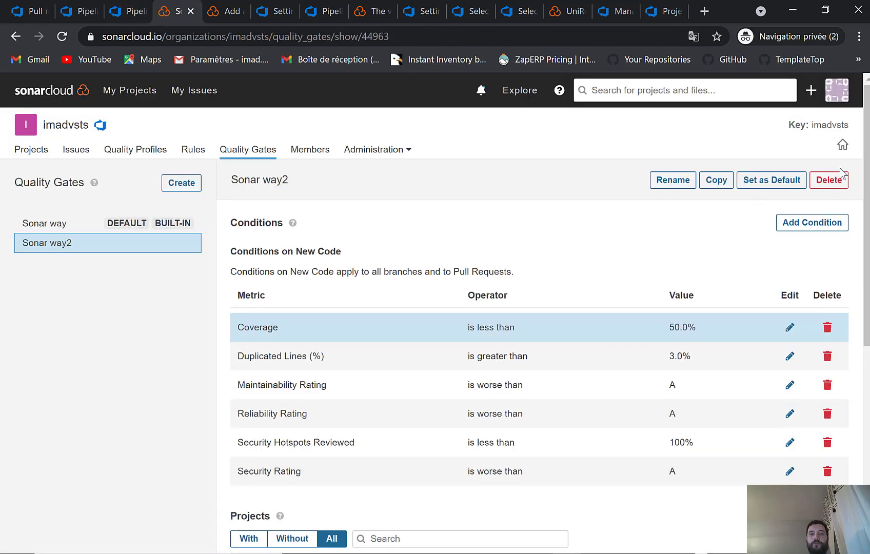
left_click(400, 153)
left_click(389, 177)
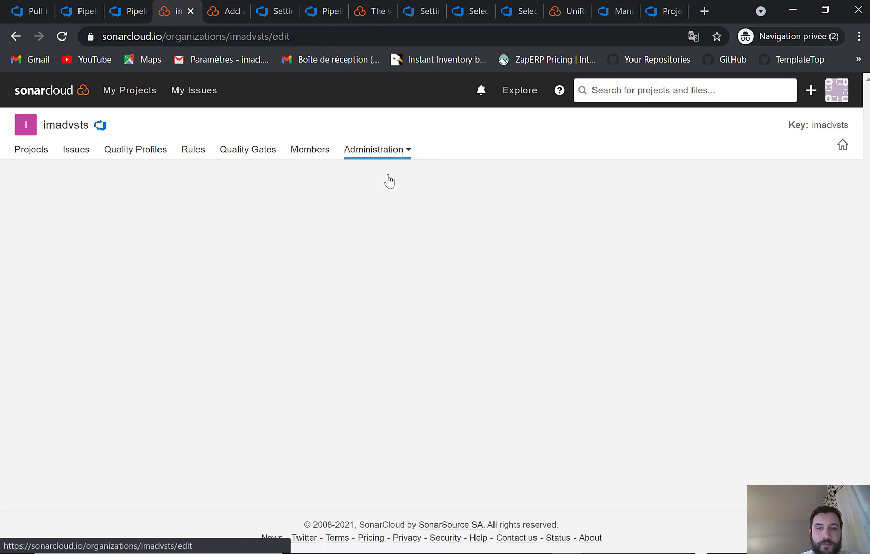
scroll(131, 273, "down", 5)
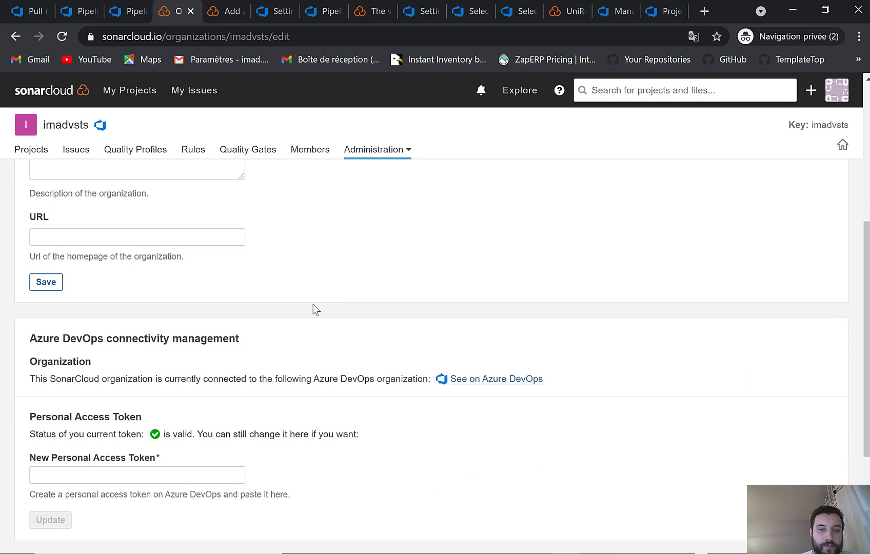
scroll(313, 306, "down", 2)
scroll(351, 286, "down", 2)
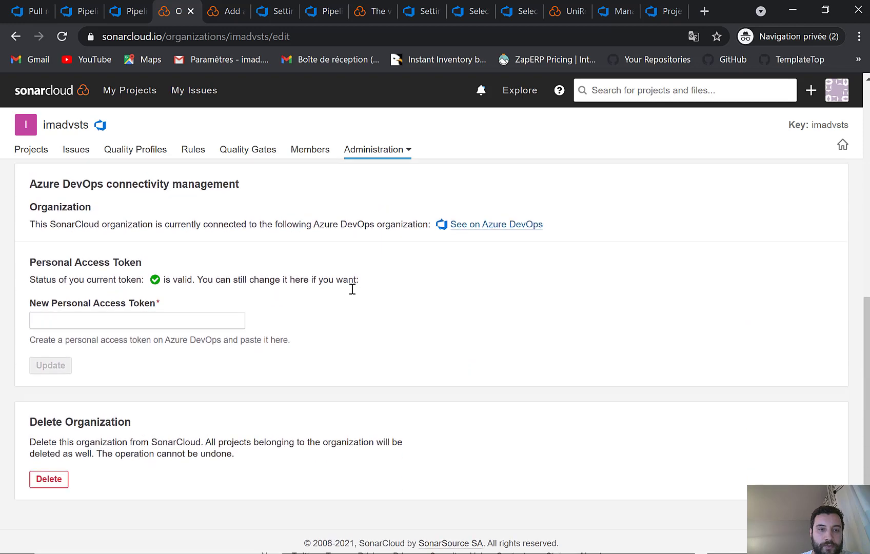
scroll(352, 289, "up", 8)
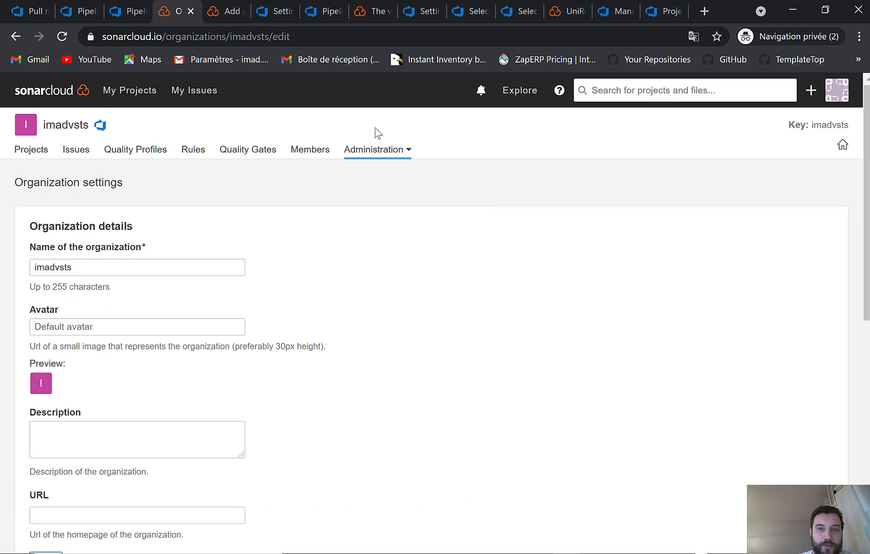
left_click(93, 327)
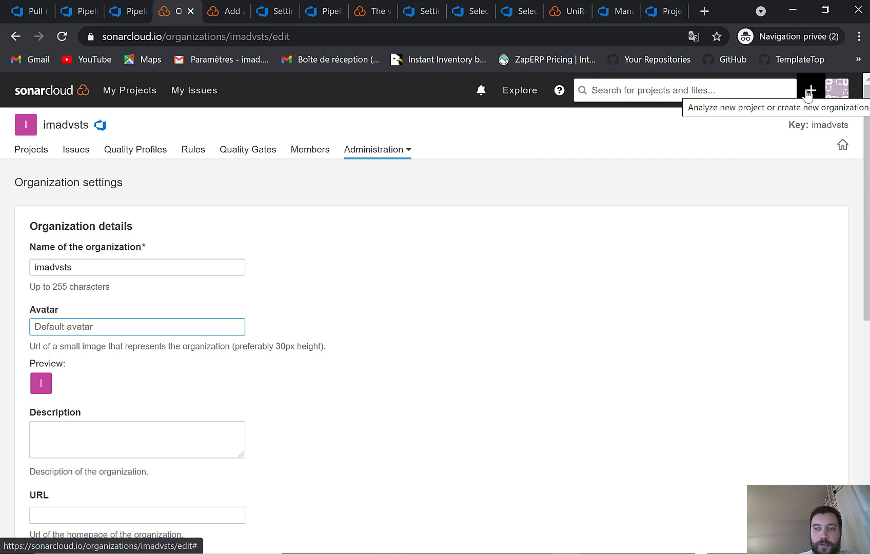
Browse the organization's issues, quality profiles, rules filtered to C#, and quality gates.
left_click(72, 154)
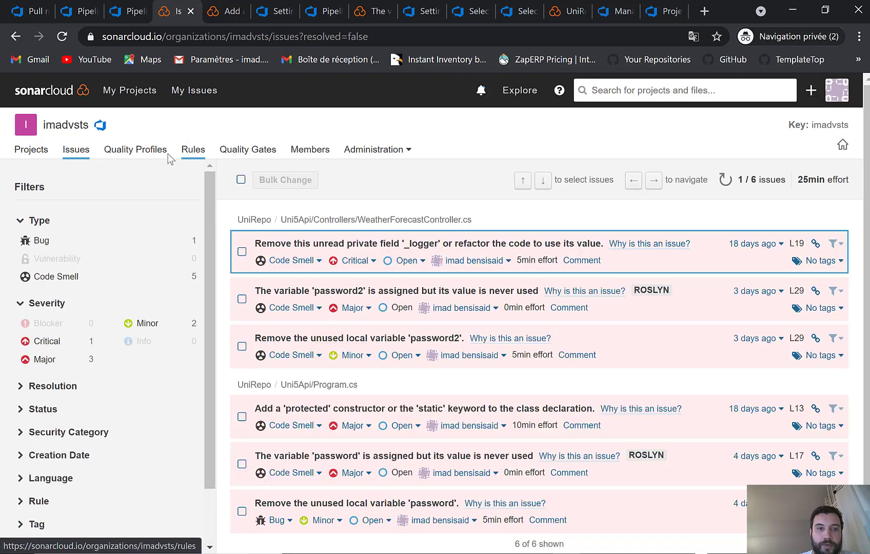
left_click(135, 154)
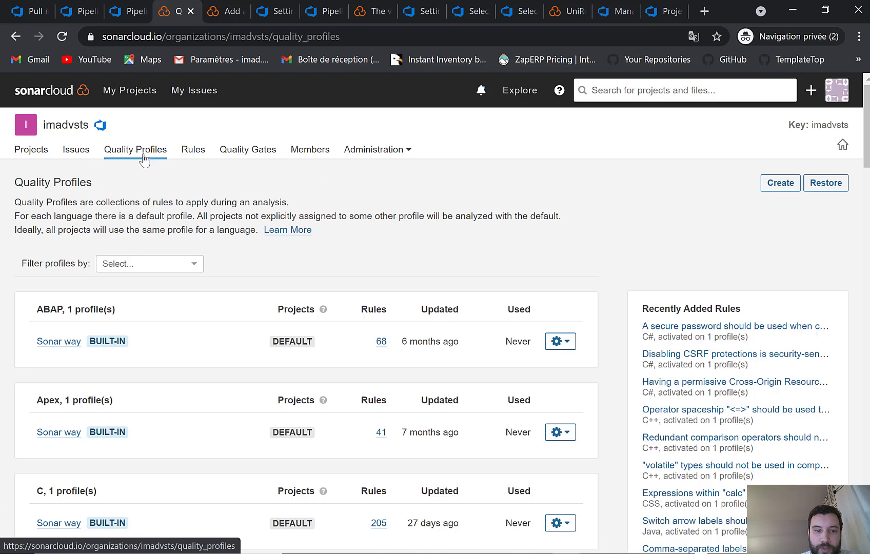
left_click(193, 158)
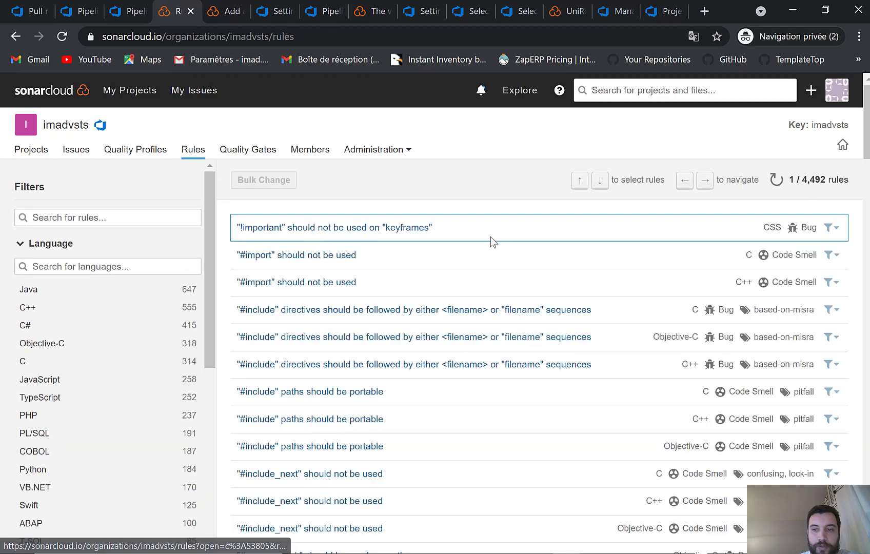
left_click(56, 326)
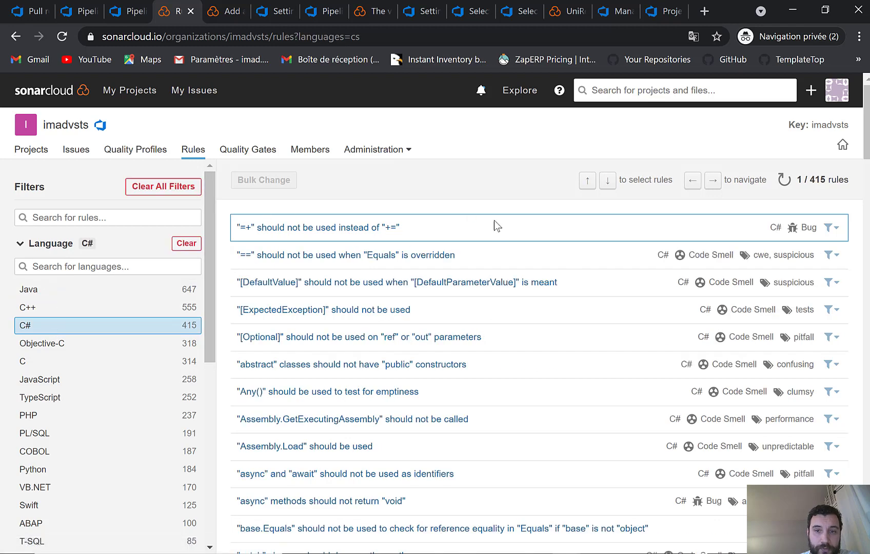
left_click(252, 154)
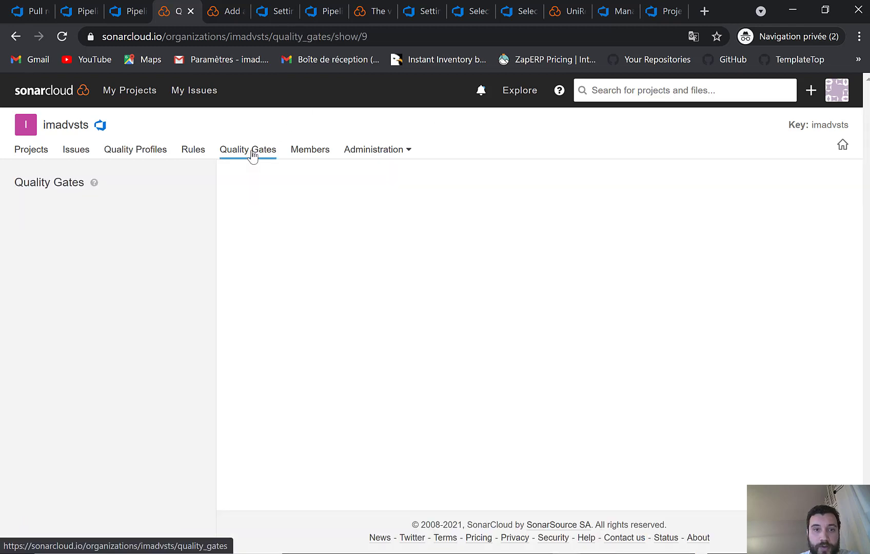
Check the organization's members and the user search for adding a member, leaving without adding anyone.
left_click(297, 153)
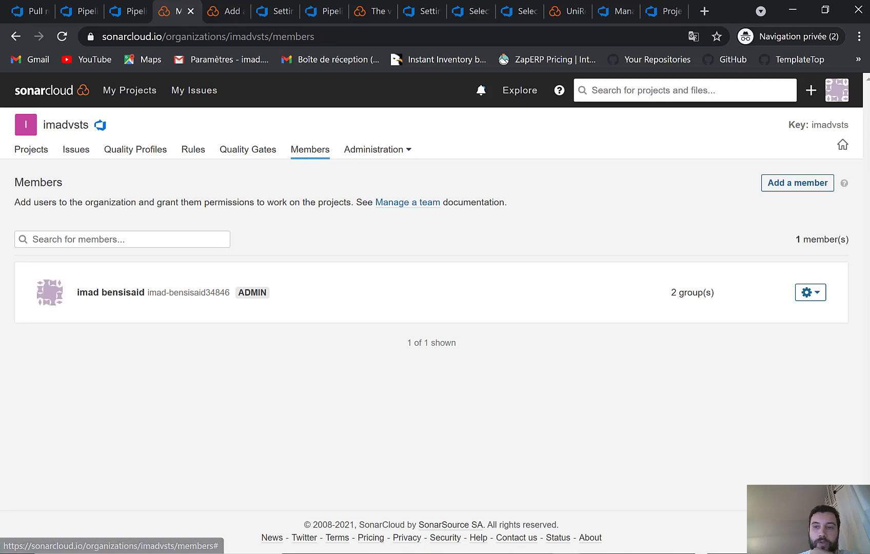
left_click(799, 184)
left_click(589, 222)
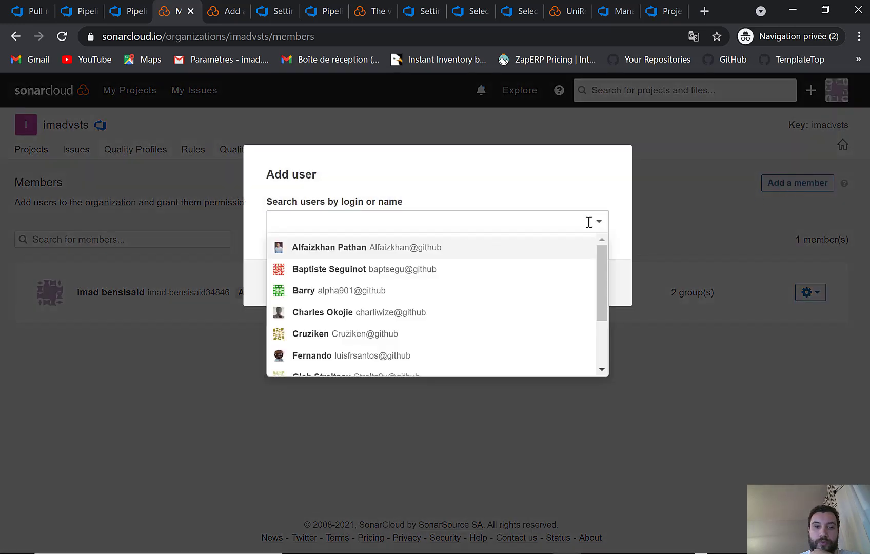
left_click(739, 168)
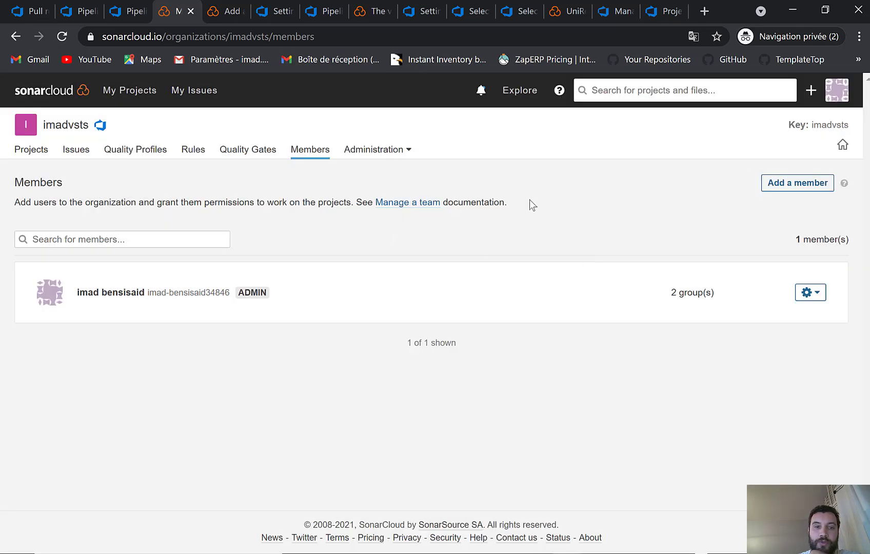
View the SonarCloud project list, look at the organization's own projects, and return to the full project list.
left_click(127, 92)
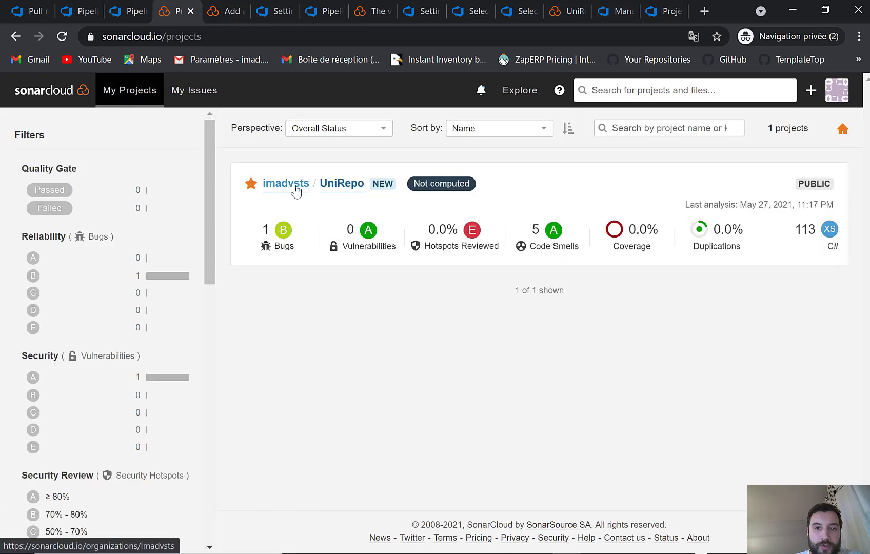
left_click(296, 191)
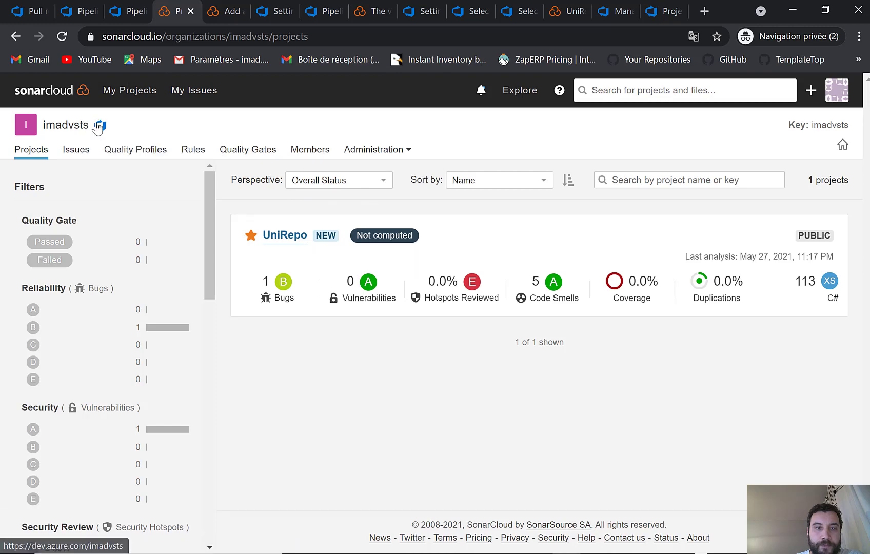
left_click(114, 96)
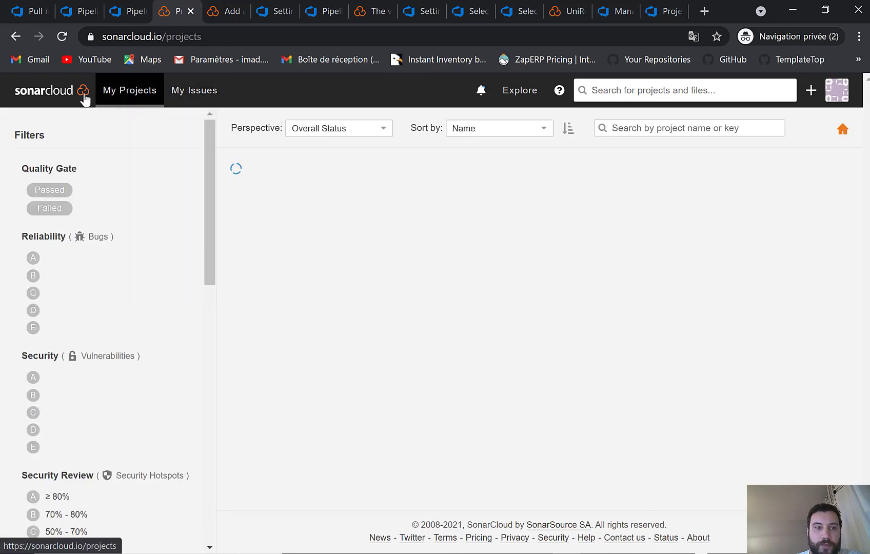
Open the UniRepo project from the SonarCloud project list and view its code breakdown and activity history.
left_click(86, 99)
left_click(67, 99)
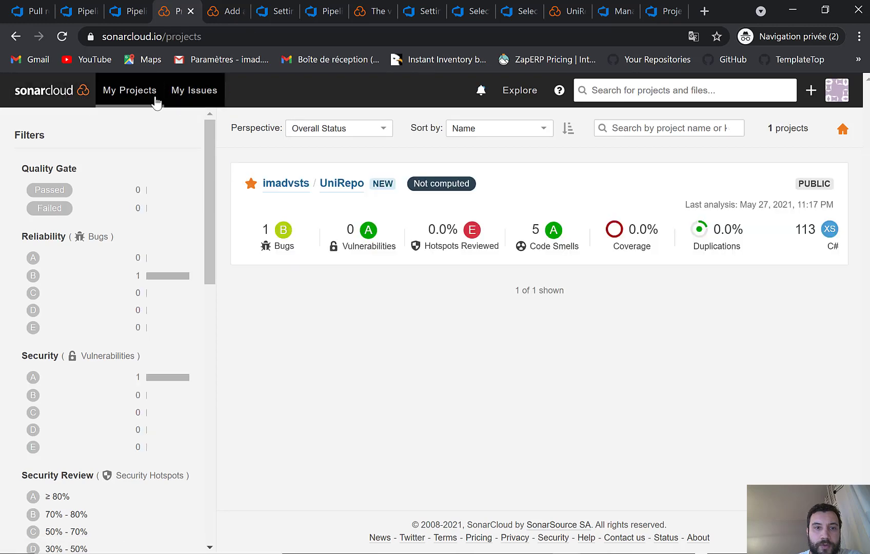
left_click(286, 183)
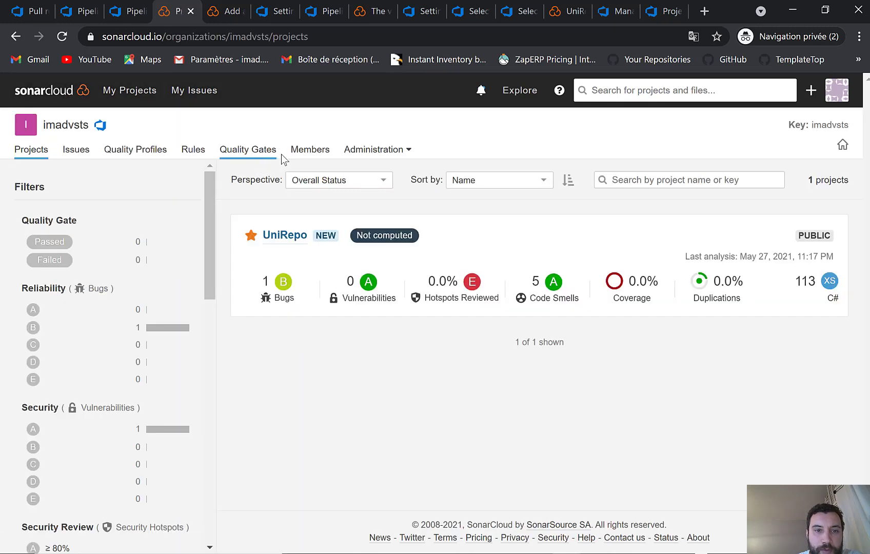
left_click(147, 97)
left_click(340, 183)
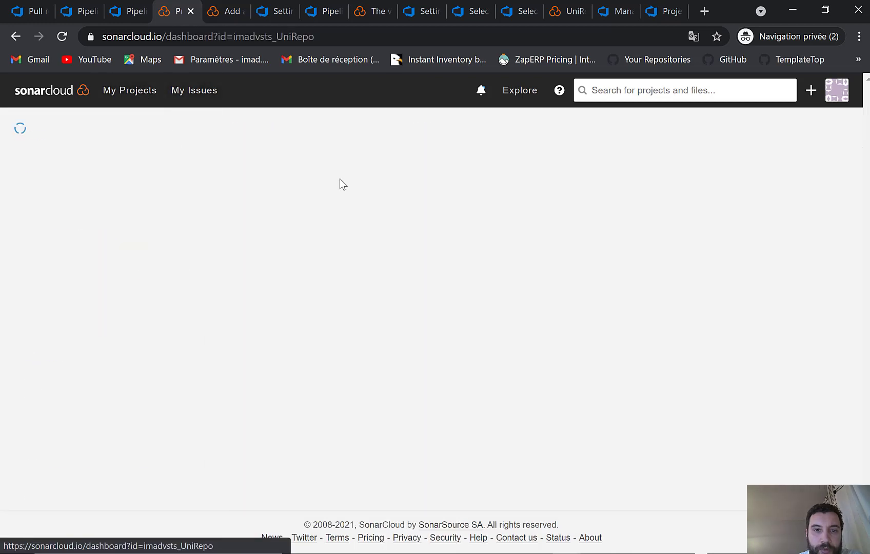
left_click(263, 154)
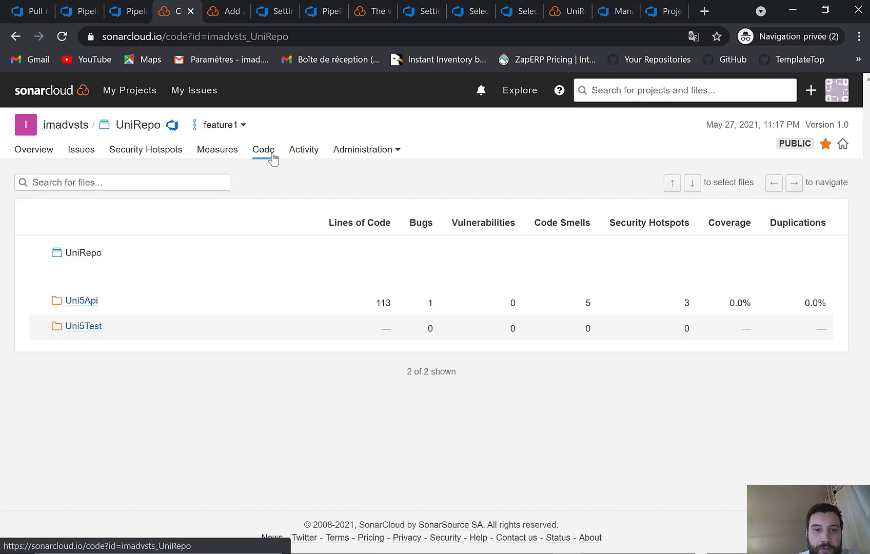
left_click(302, 155)
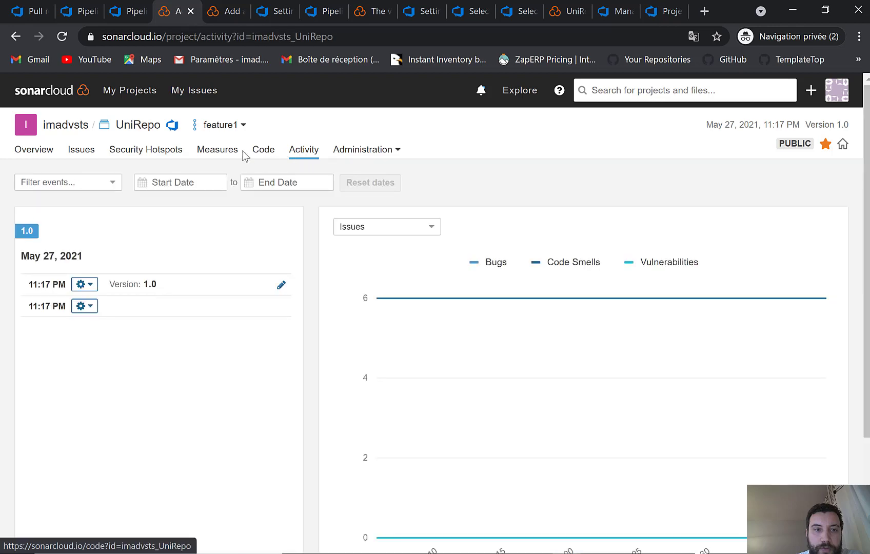
Look through UniRepo's measures, including the risk chart and the Reliability and Security categories.
left_click(218, 156)
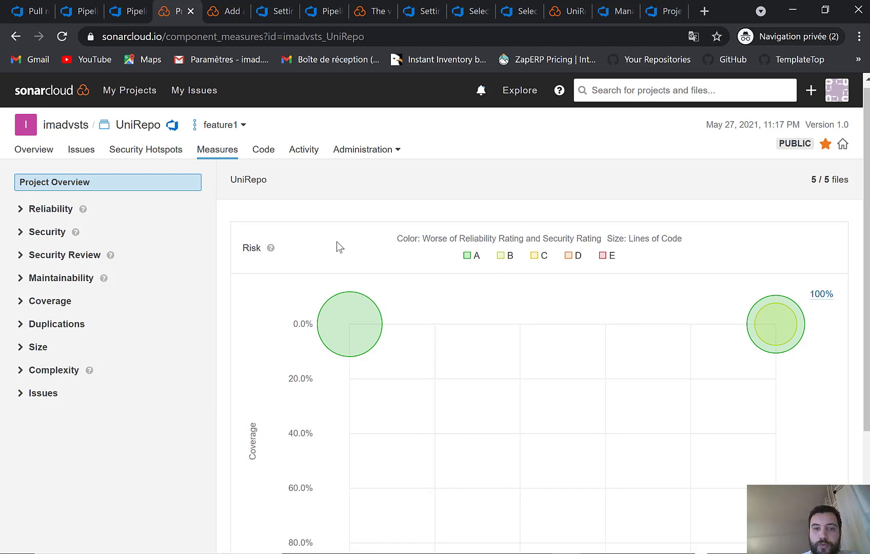
scroll(369, 256, "down", 3)
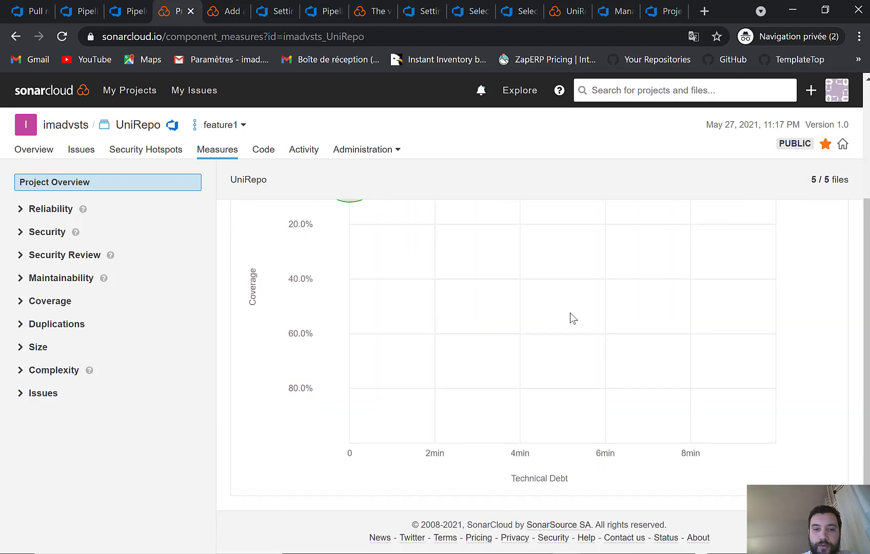
scroll(570, 313, "up", 3)
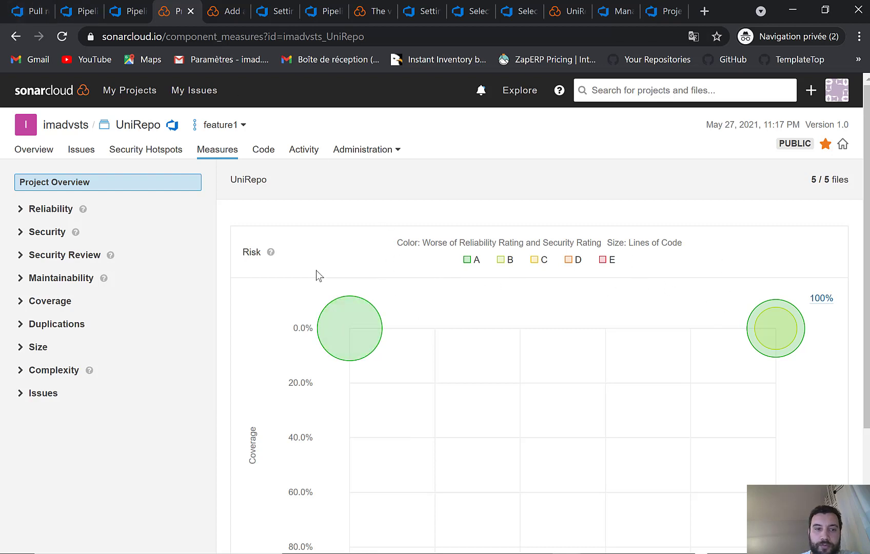
left_click(31, 212)
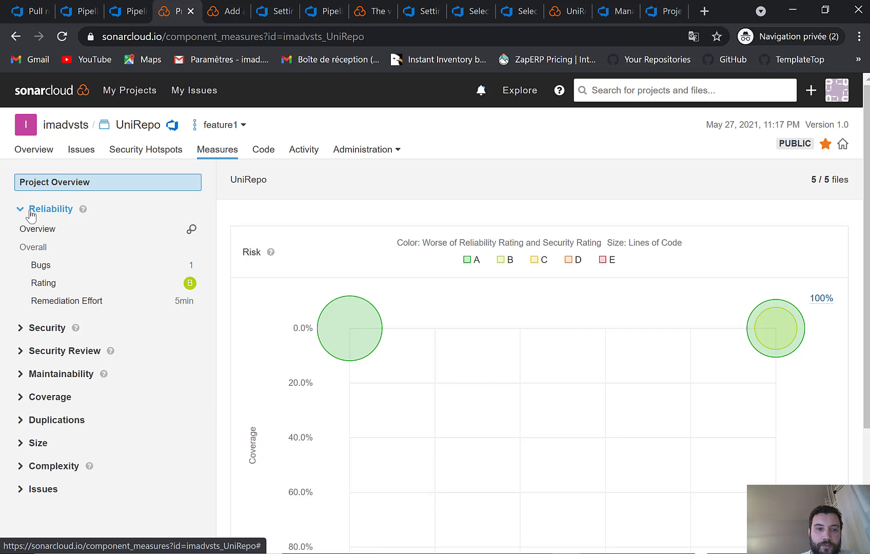
left_click(31, 211)
left_click(24, 232)
left_click(49, 234)
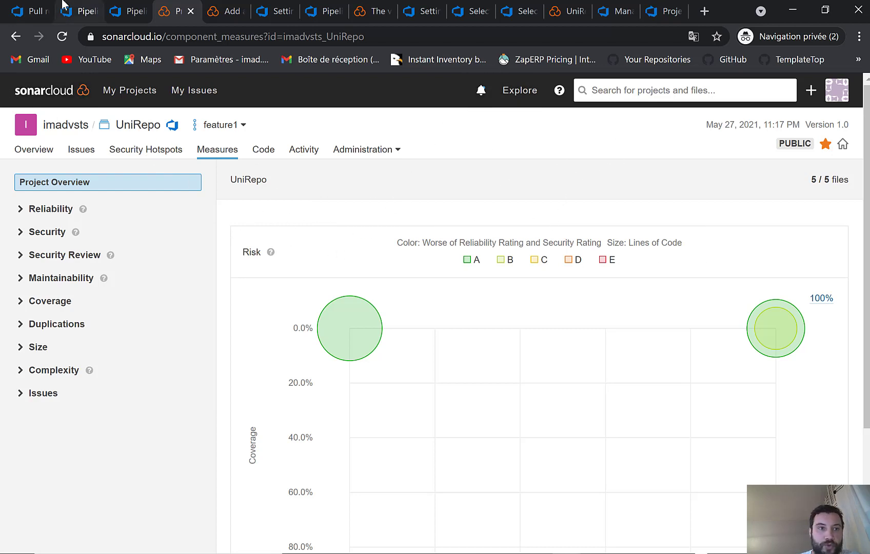
Switch to Azure DevOps, view the project's recently run pipelines, and open the required checks of the test pull request.
left_click(75, 13)
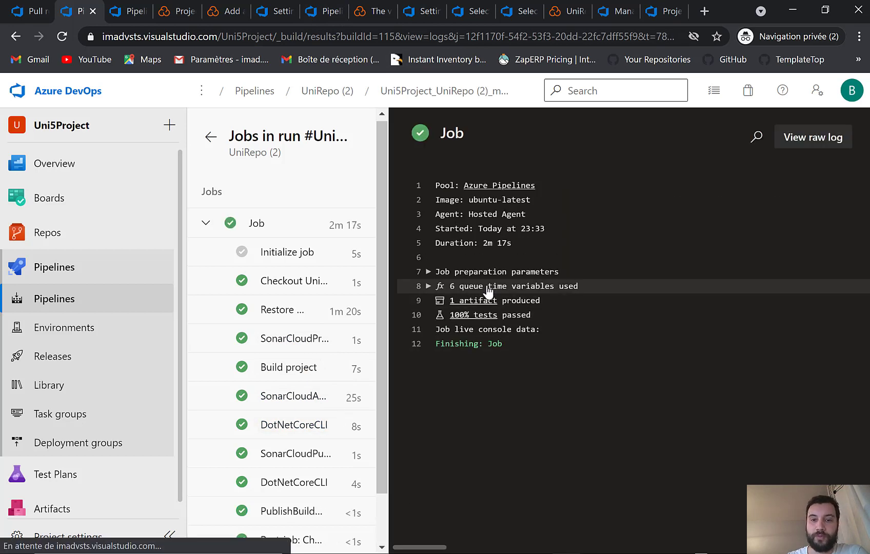
left_click(58, 306)
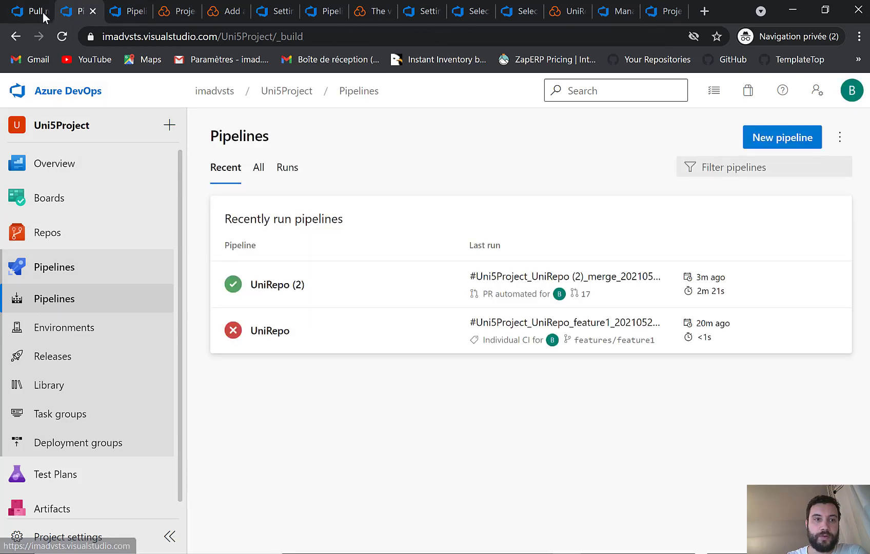
left_click(45, 15)
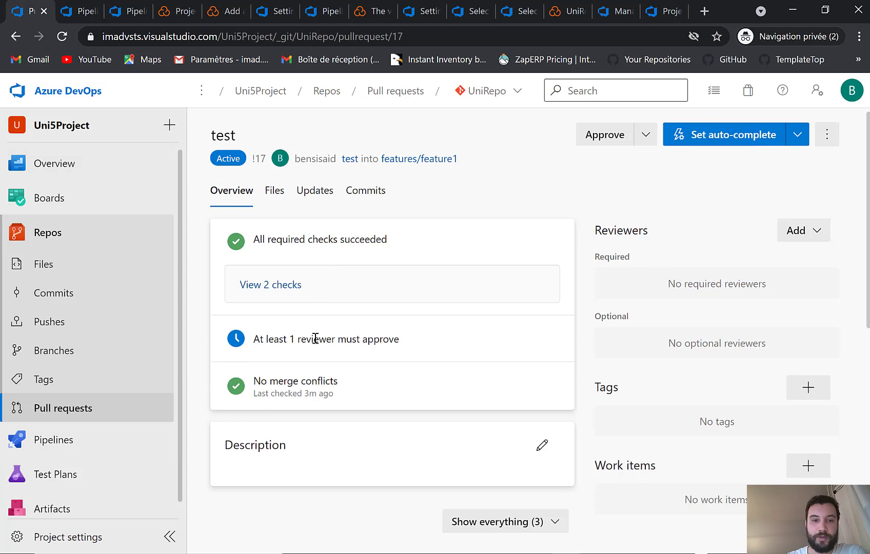
left_click(271, 286)
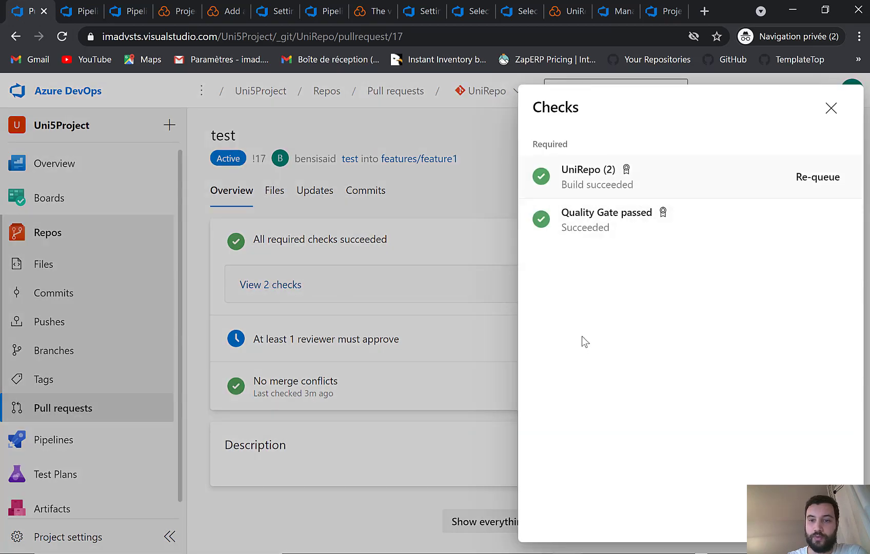
Open the pull request's SonarCloud quality gate result from its checks and review the new-code metrics and issues.
left_click(616, 220)
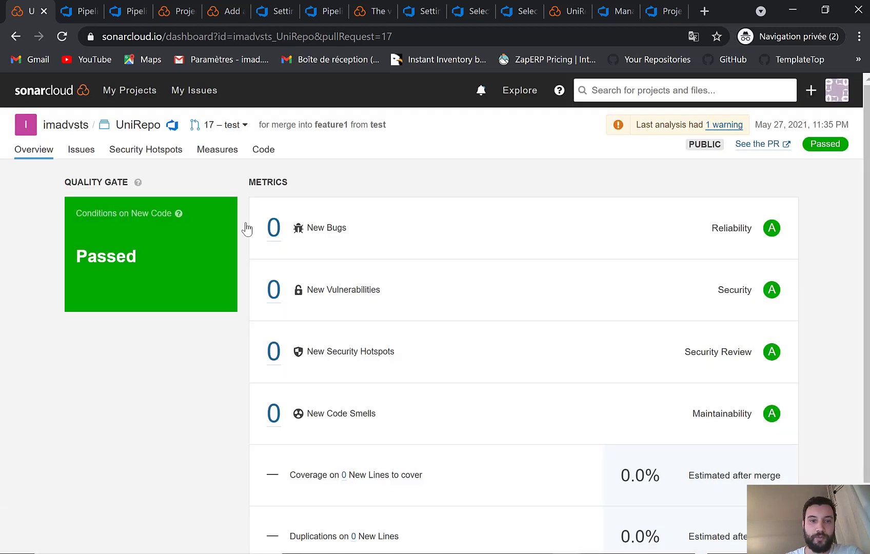
scroll(372, 323, "down", 2)
scroll(338, 336, "up", 2)
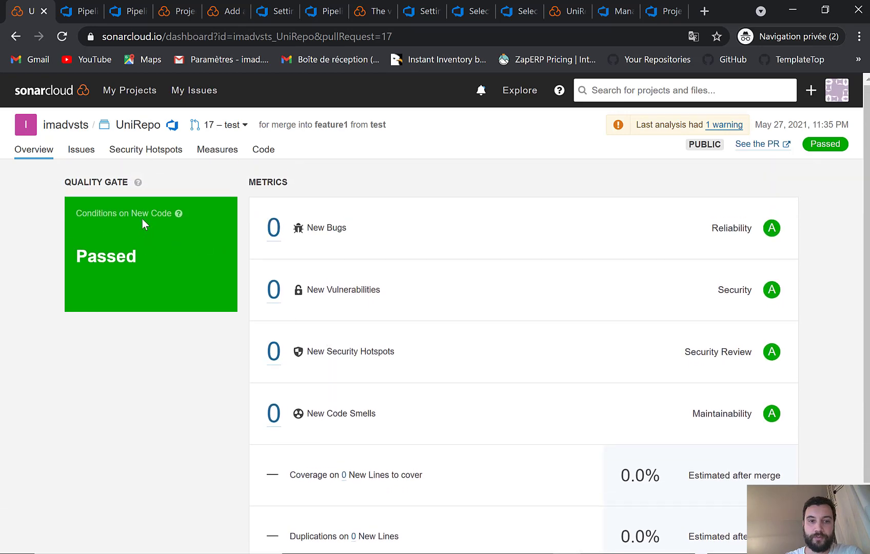
left_click(79, 149)
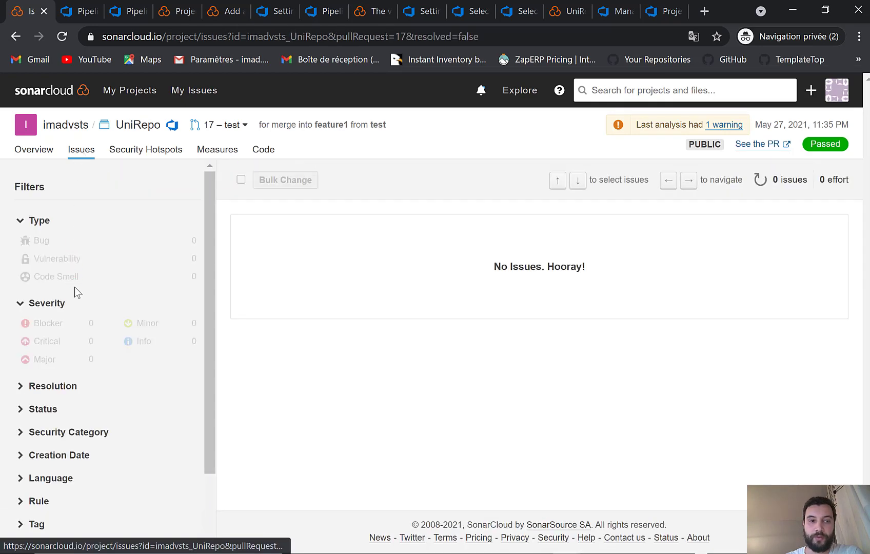
scroll(86, 170, "down", 1)
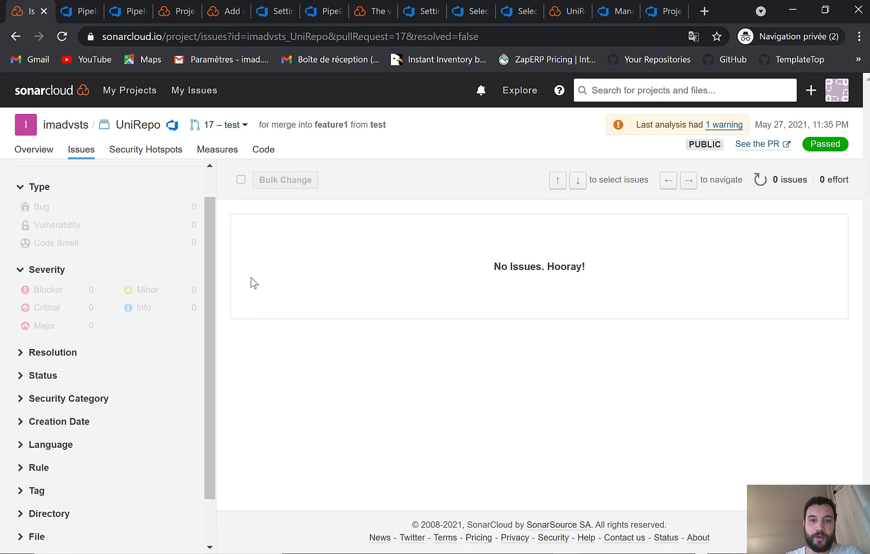
scroll(187, 295, "up", 1)
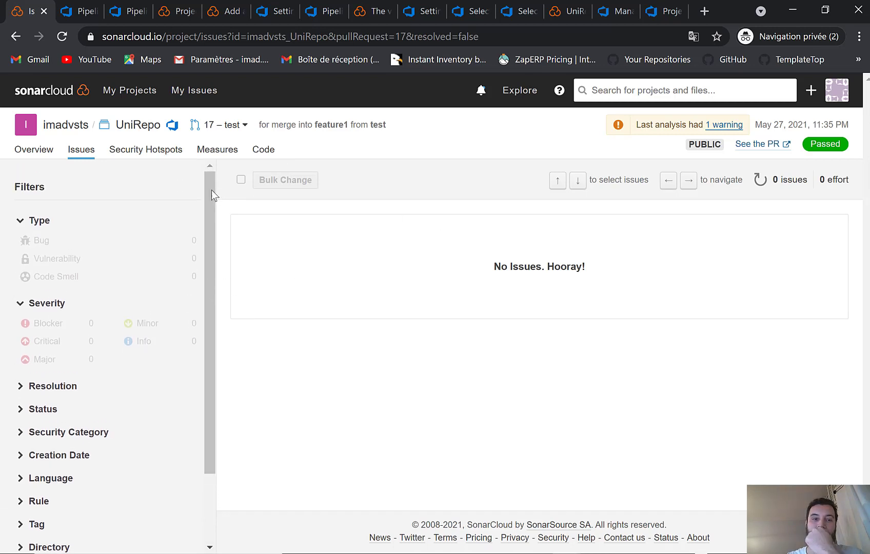
left_click(51, 158)
scroll(494, 388, "down", 1)
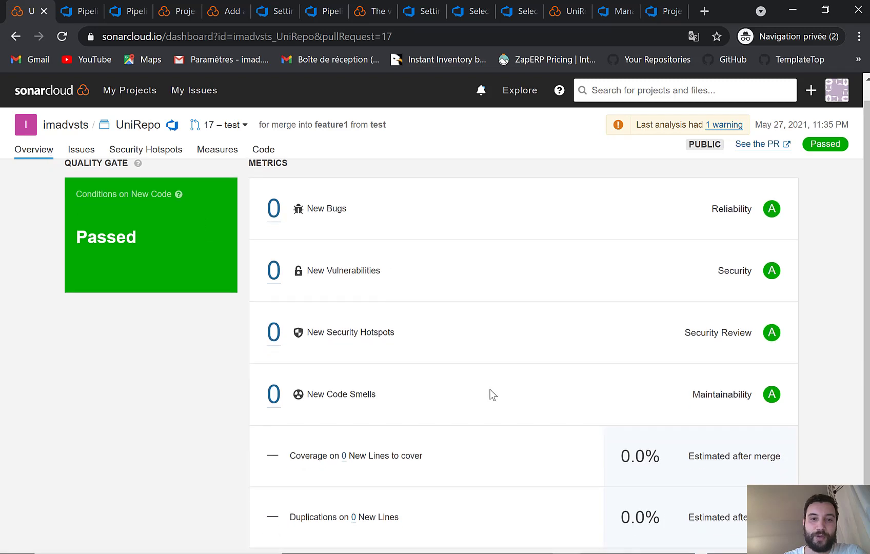
scroll(351, 439, "up", 1)
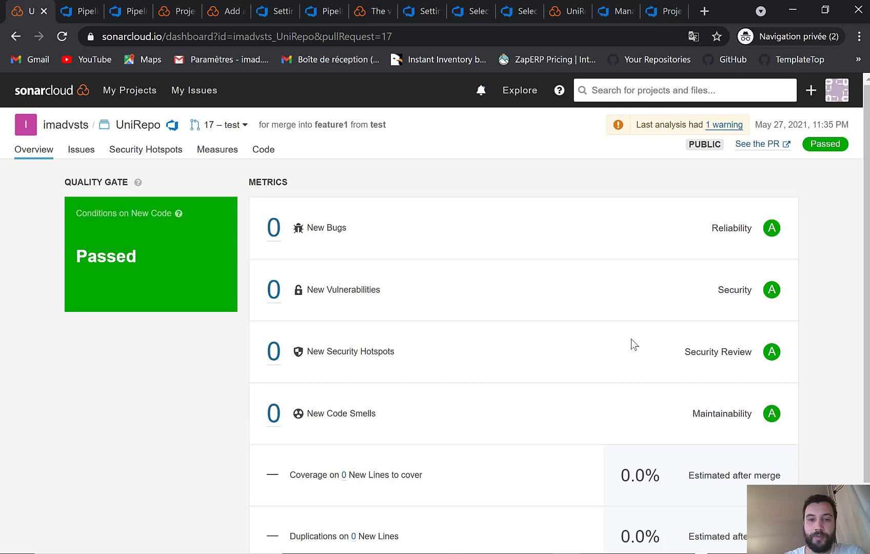
Approve the test pull request and enable auto-complete with a no-fast-forward merge, completing associated work items and deleting test after merging.
left_click(16, 36)
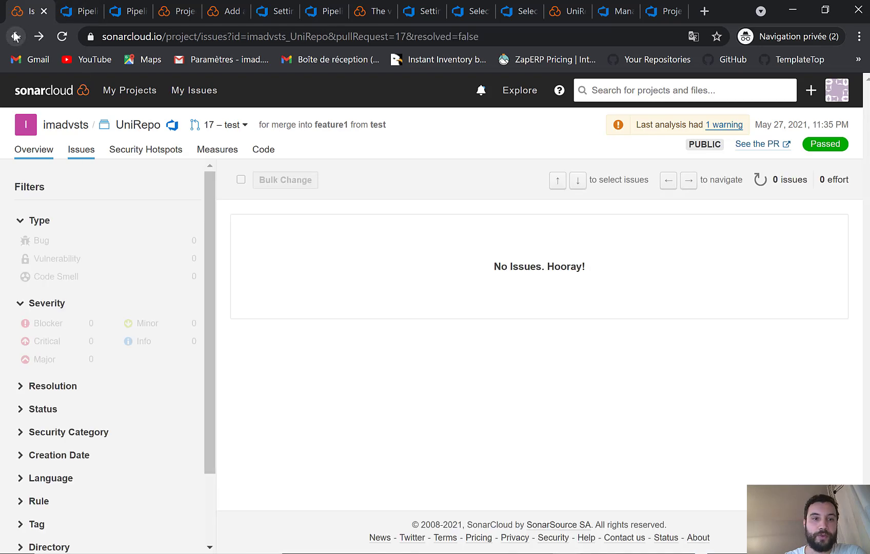
left_click(15, 37)
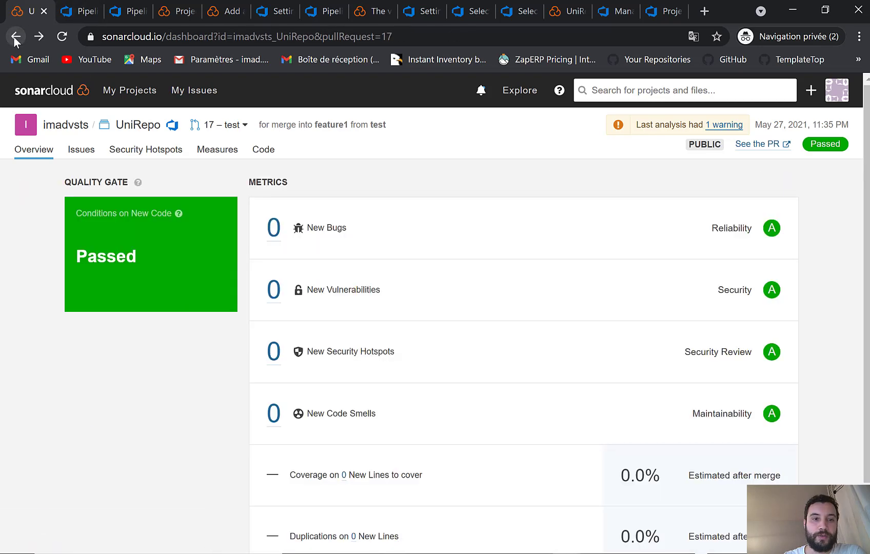
left_click(16, 37)
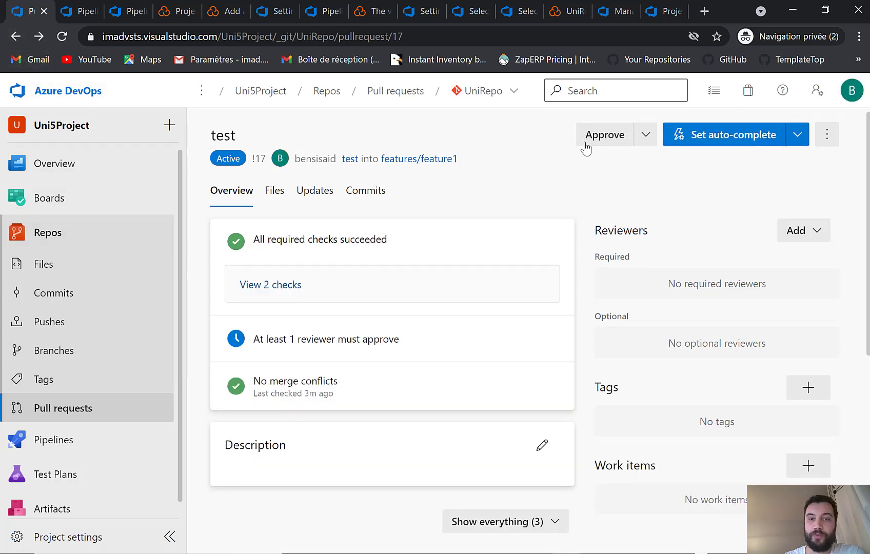
left_click(600, 135)
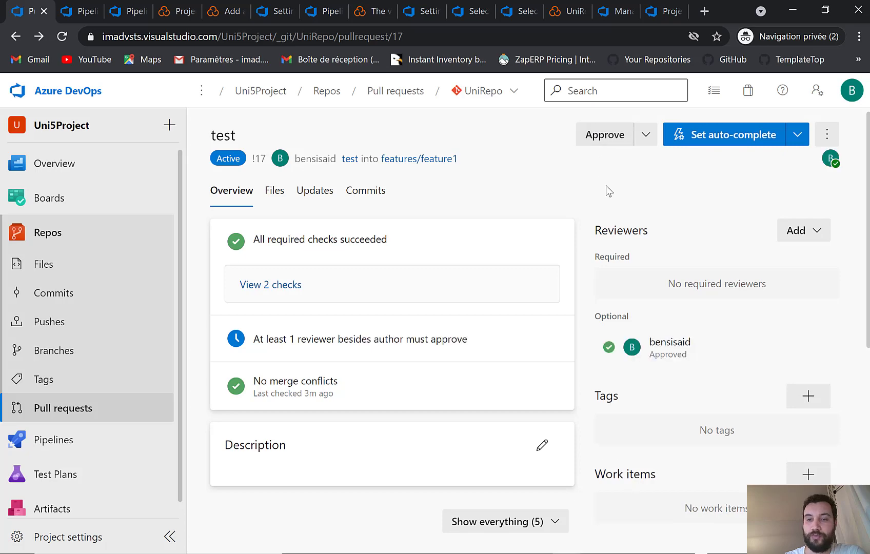
left_click(717, 135)
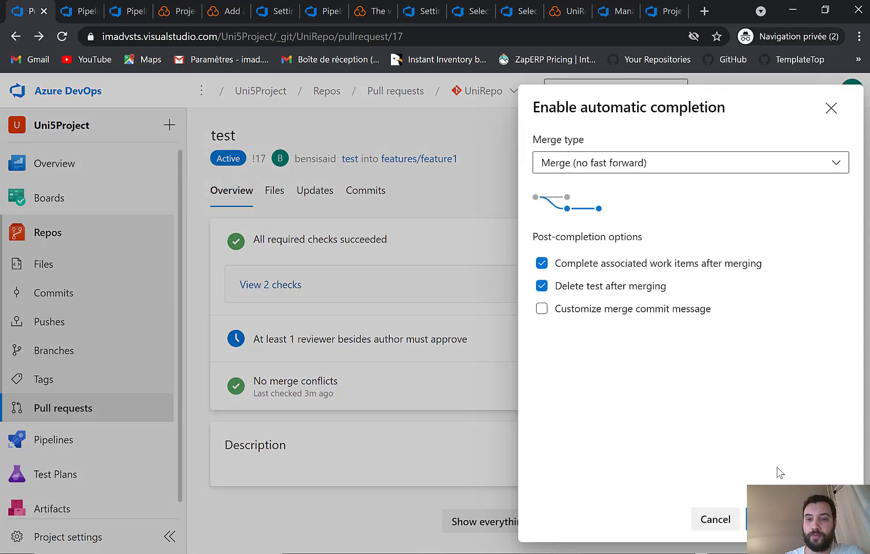
left_click(795, 519)
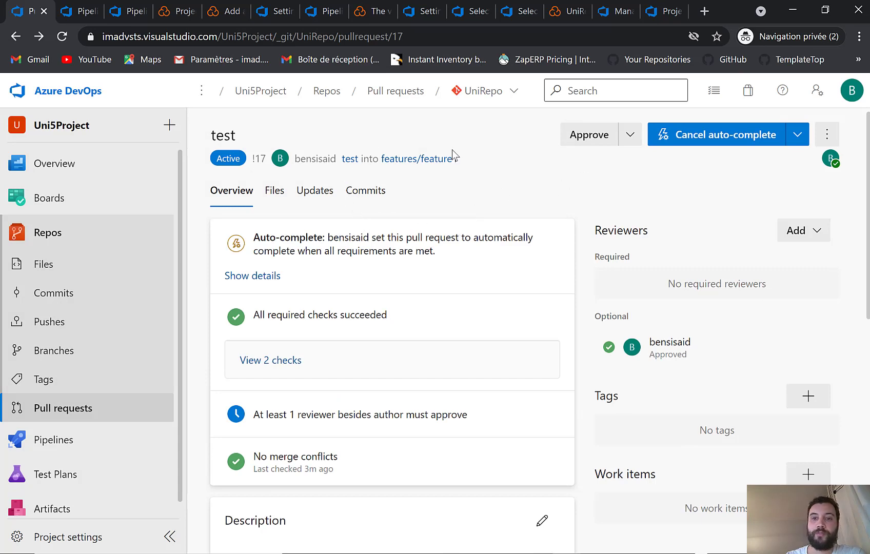
Examine the pull request's reviewer approval requirement and its list of reviewers.
scroll(625, 260, "down", 2)
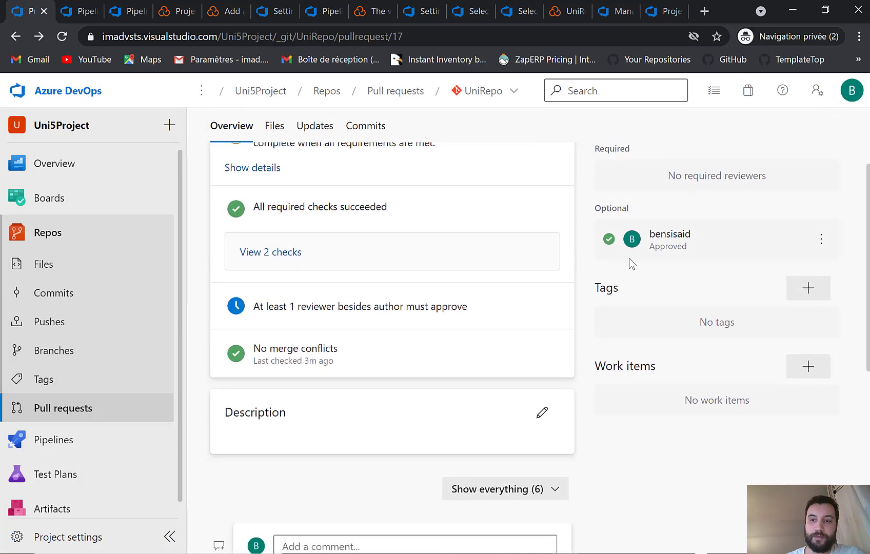
triple_click(365, 305)
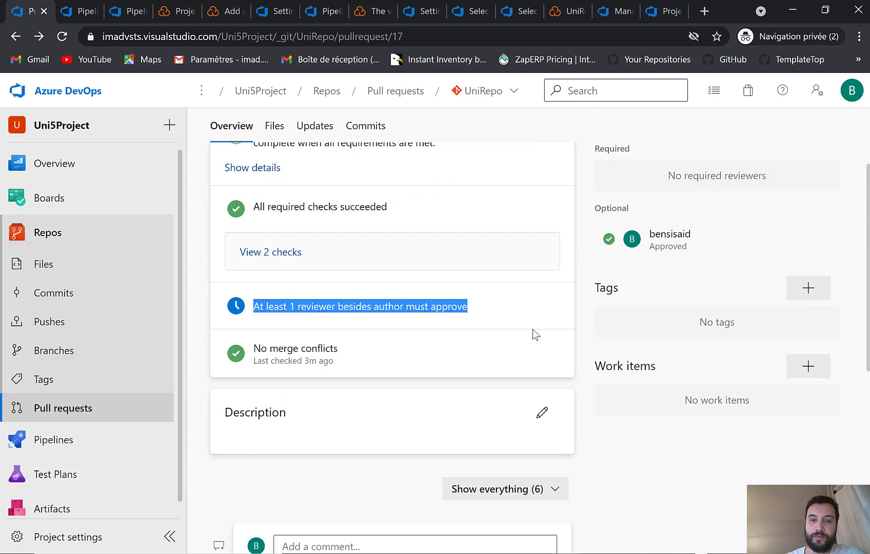
scroll(590, 340, "up", 2)
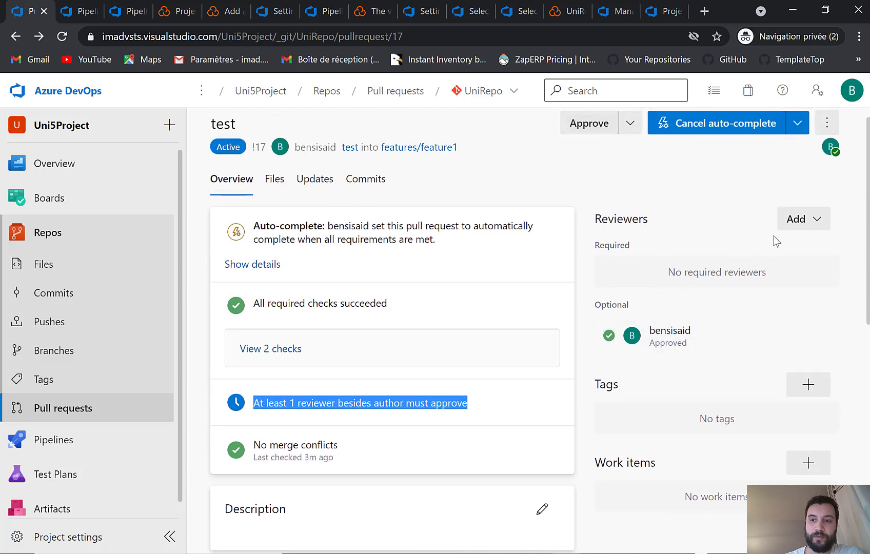
left_click(451, 407)
Open the branch policies of features/feature1 in UniRepo and allow requestors to approve their own changes.
left_click(86, 11)
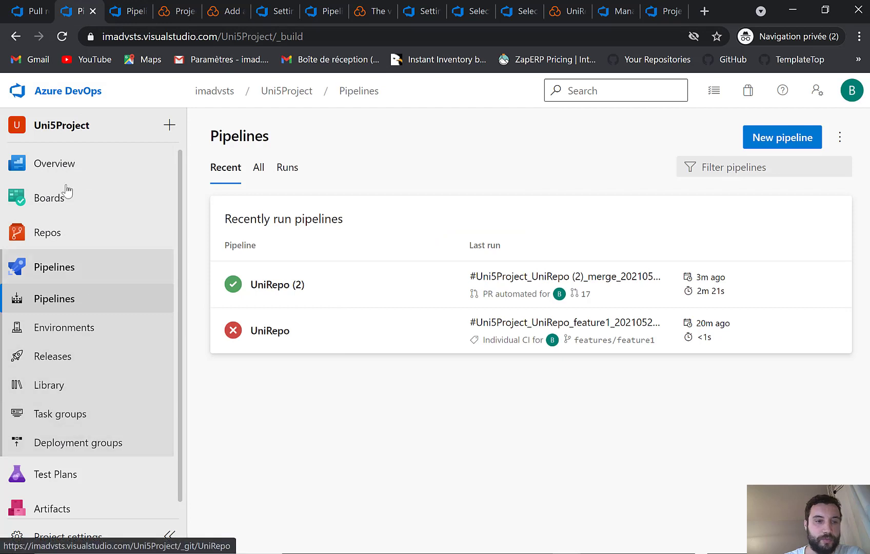
mouse_move(165, 239)
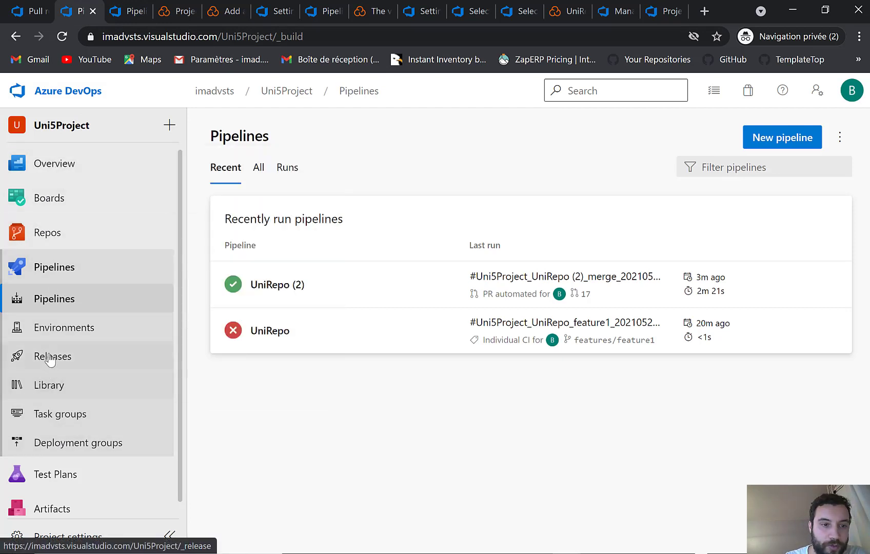
left_click(65, 241)
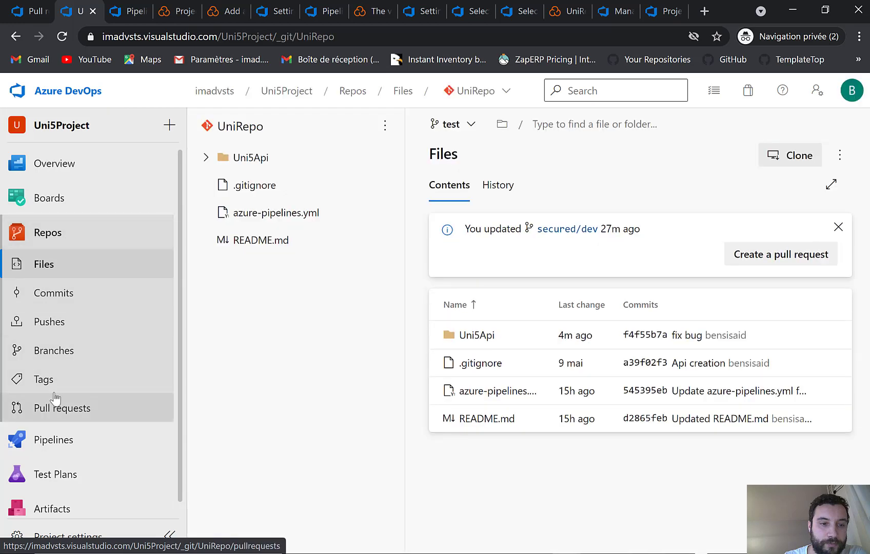
left_click(68, 353)
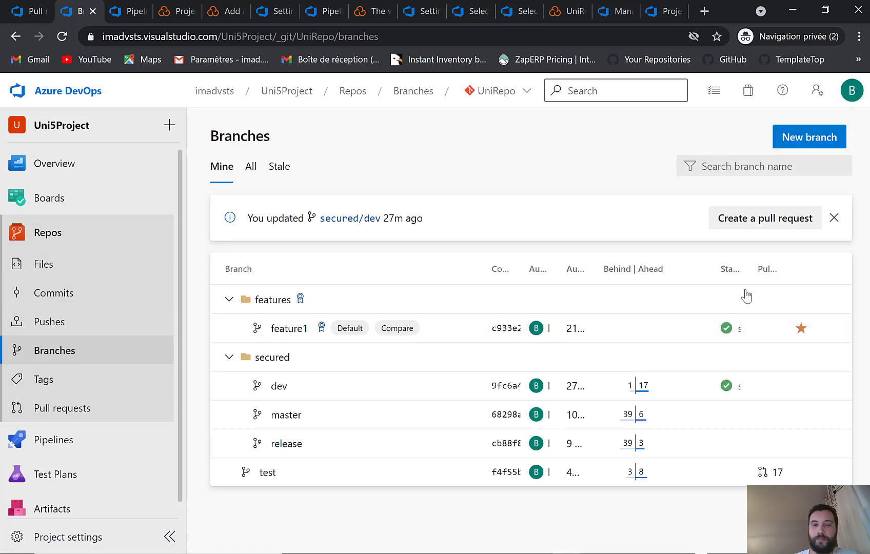
left_click(830, 329)
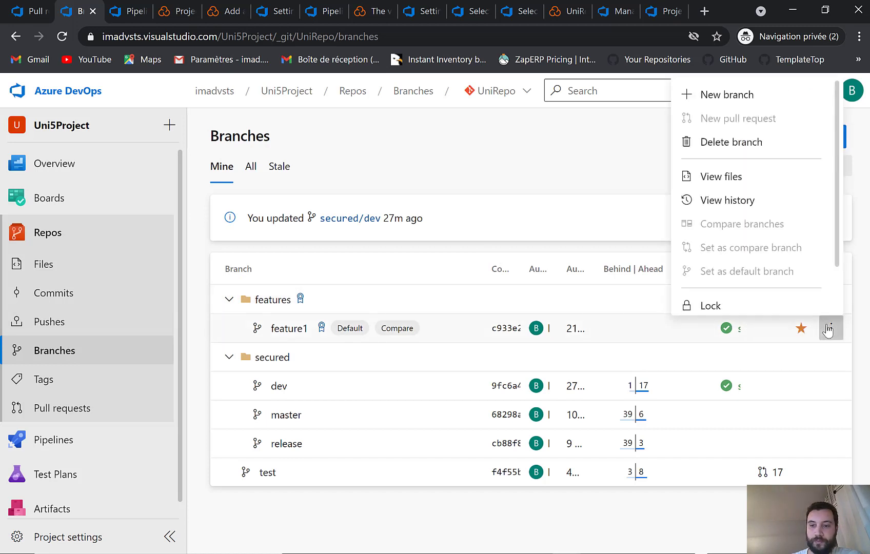
scroll(748, 133, "down", 2)
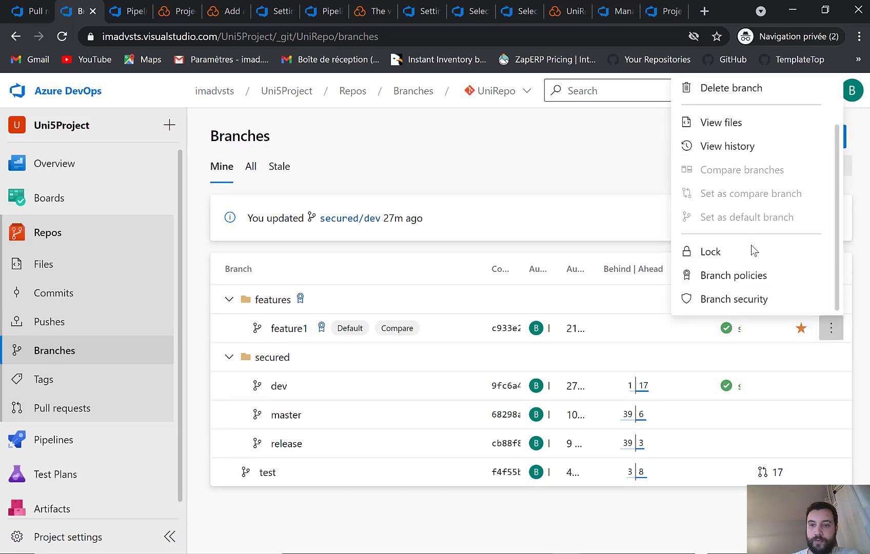
left_click(740, 283)
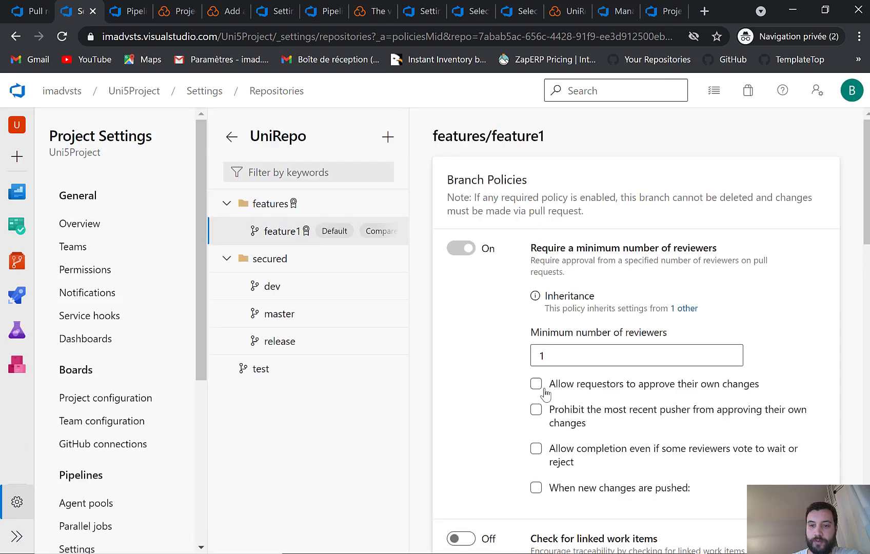
left_click(544, 391)
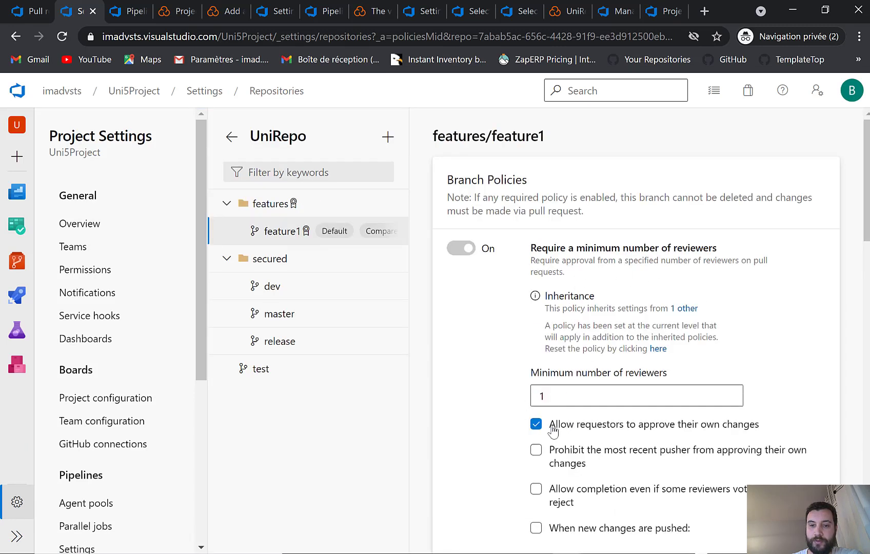
Reload the test pull request and recheck its reviewer approval requirement and the options for adding reviewers.
left_click(32, 11)
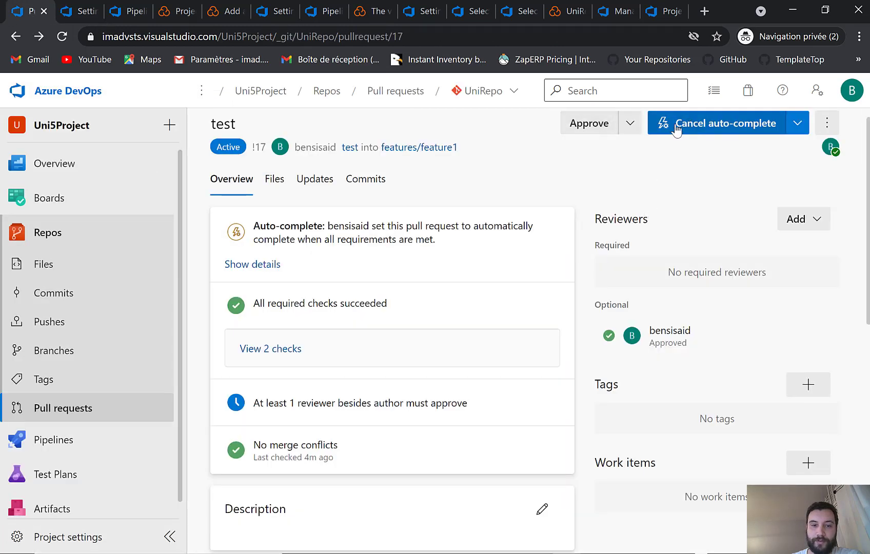
left_click(64, 36)
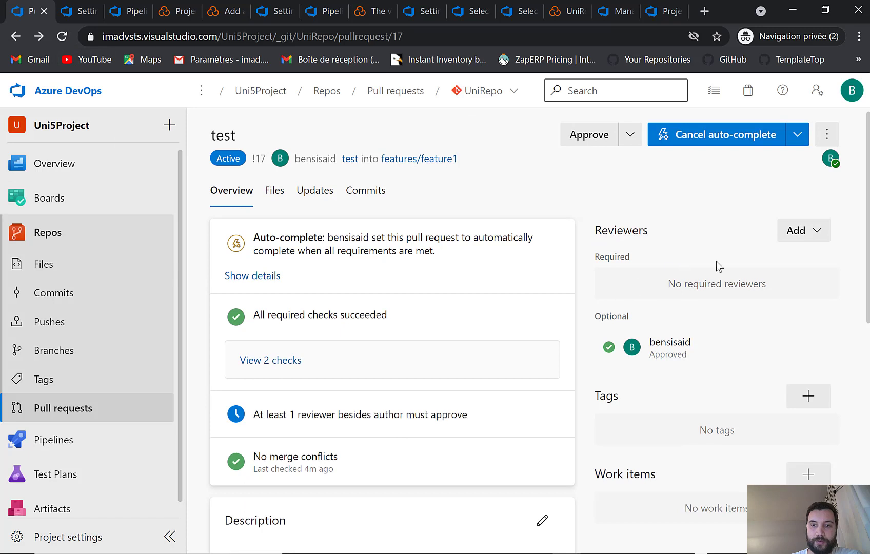
left_click(719, 280)
left_click(796, 234)
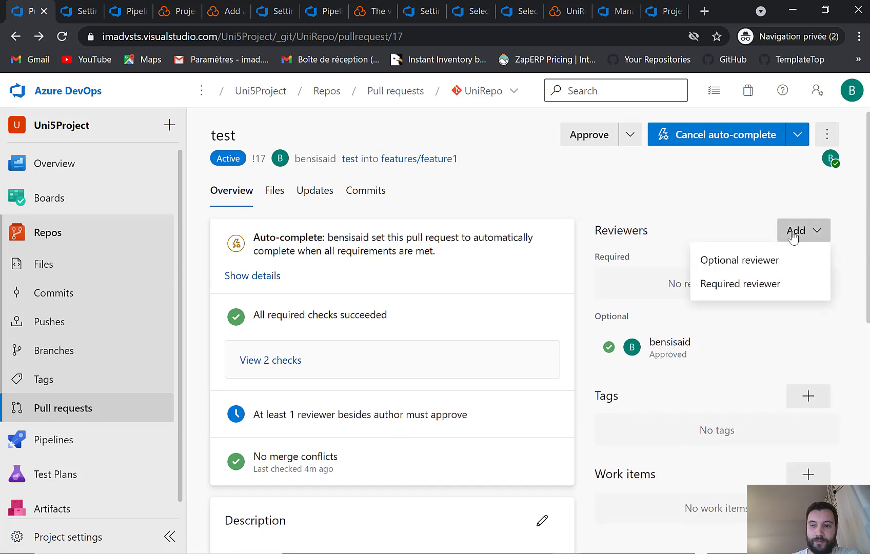
left_click(752, 269)
left_click(694, 307)
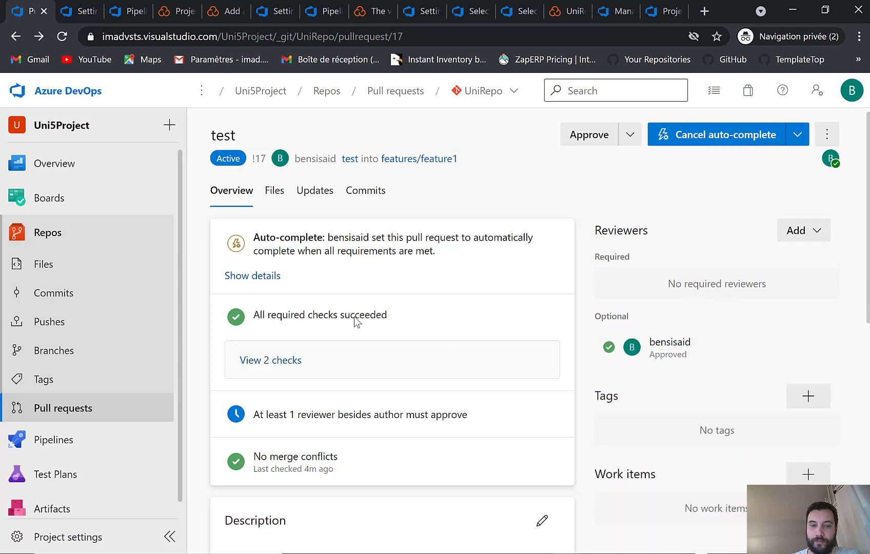
triple_click(358, 414)
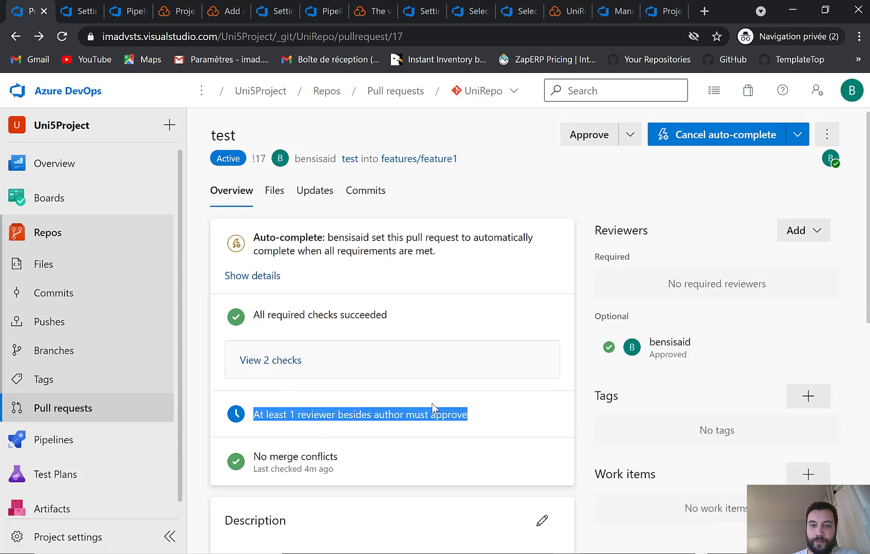
left_click(451, 417)
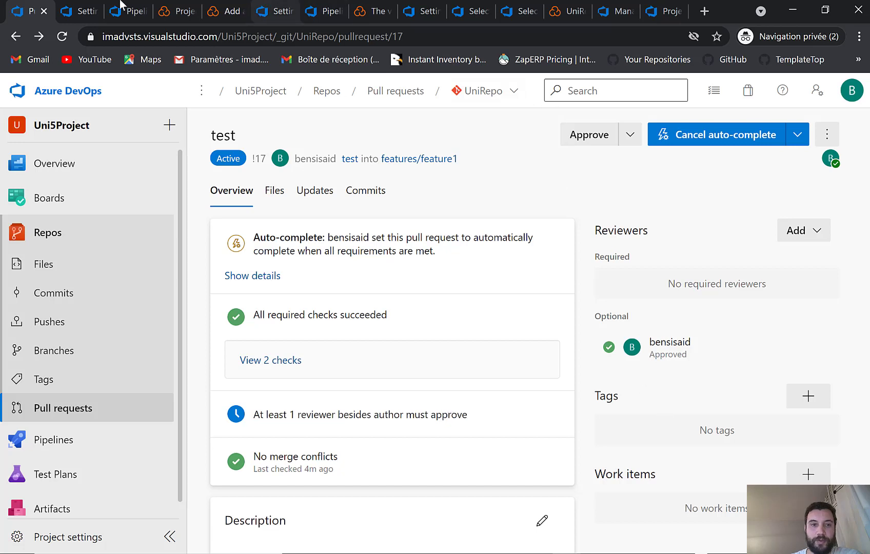
key("F5")
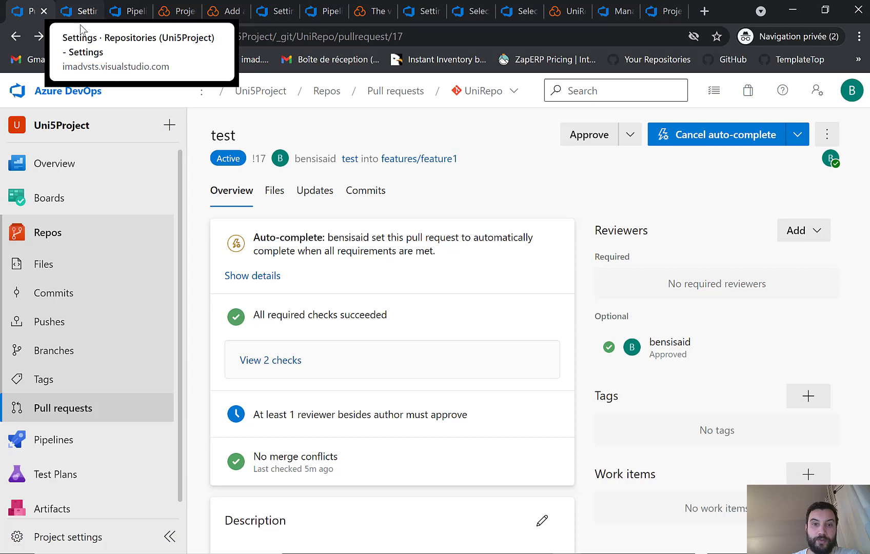
In the repository's policy settings, allow requestors to approve their own changes for the whole features folder.
left_click(74, 15)
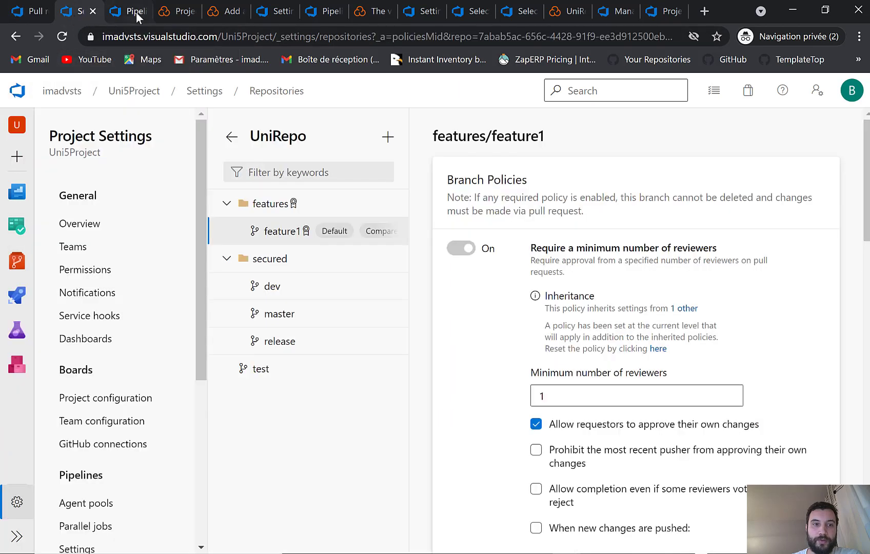
left_click(135, 12)
left_click(78, 14)
scroll(754, 377, "down", 1)
scroll(754, 378, "down", 3)
scroll(691, 366, "down", 3)
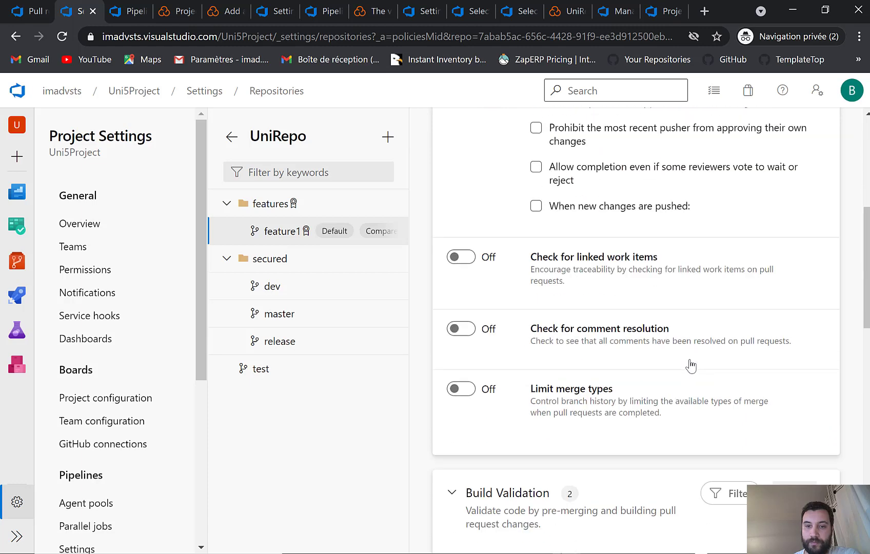
scroll(690, 359, "up", 6)
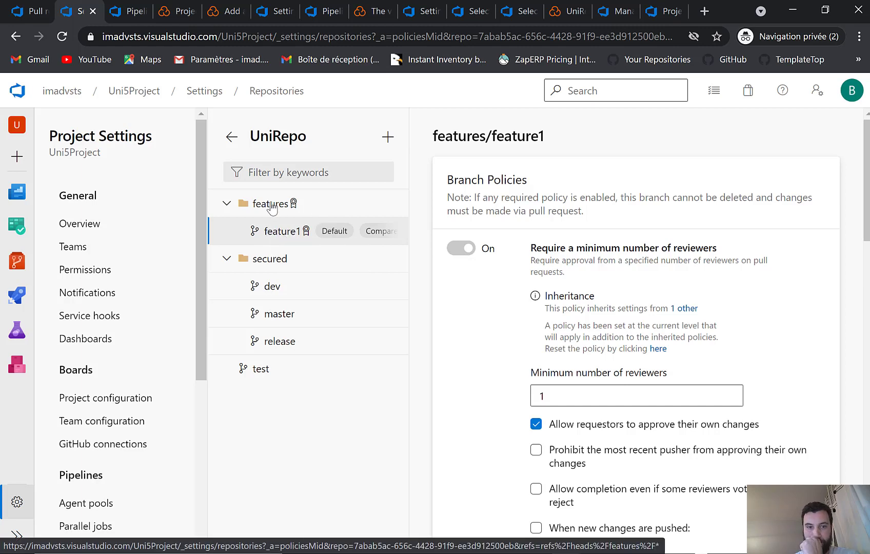
left_click(290, 205)
left_click(536, 358)
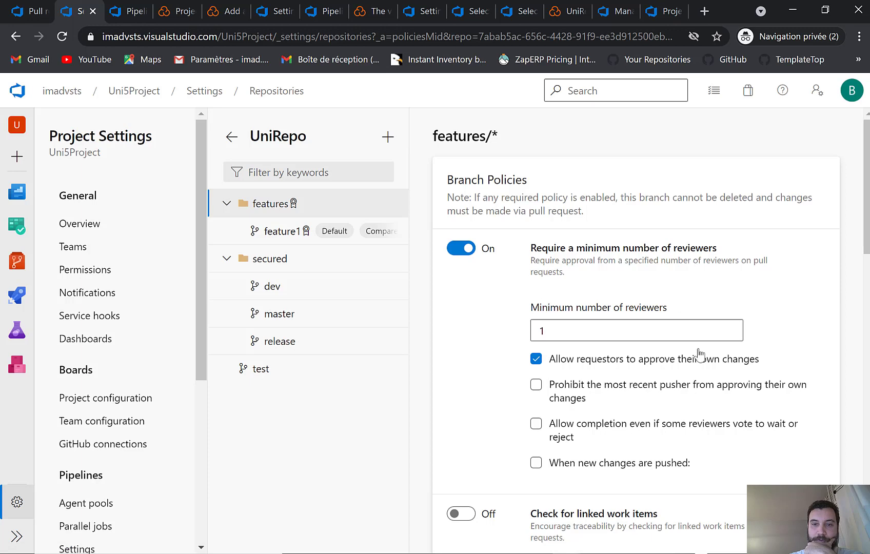
Look over the features folder's branch policies and reload the test pull request to recheck its reviewer approval.
scroll(697, 354, "down", 2)
scroll(699, 353, "up", 2)
scroll(698, 354, "down", 8)
scroll(701, 354, "up", 2)
scroll(700, 354, "up", 5)
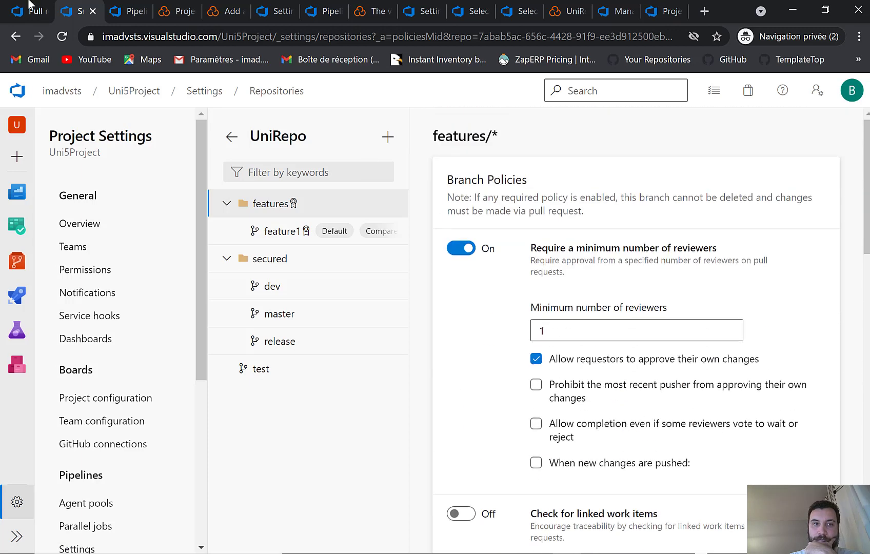
left_click(24, 15)
left_click(65, 36)
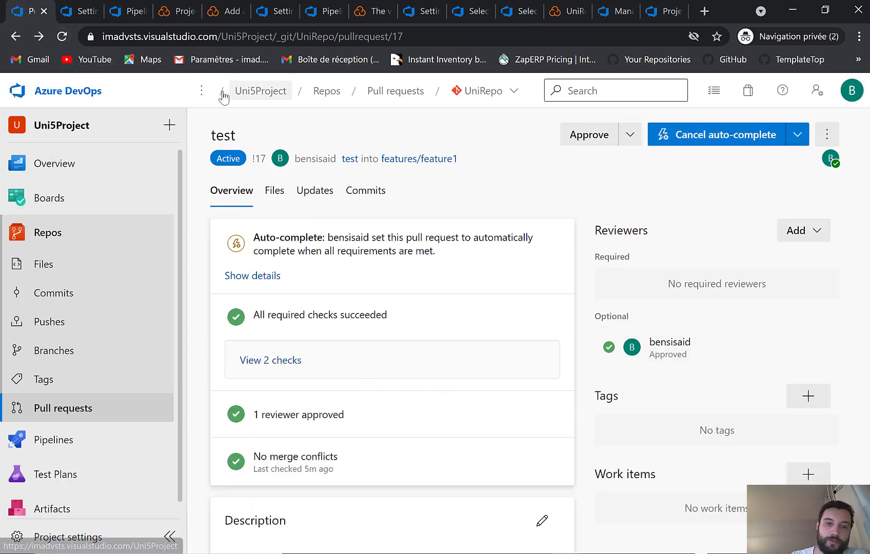
Revisit the features folder's reviewer policy and open UniRepo's list of branches.
left_click(122, 11)
left_click(80, 19)
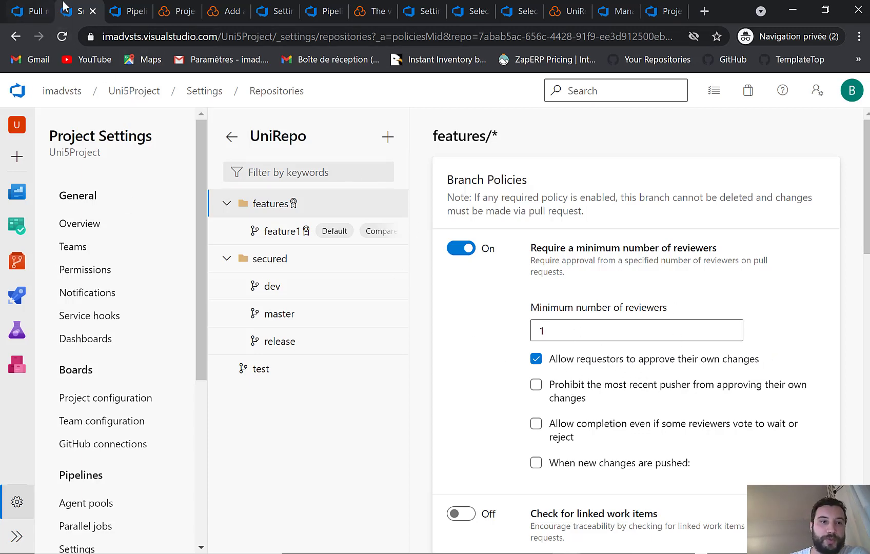
left_click(33, 12)
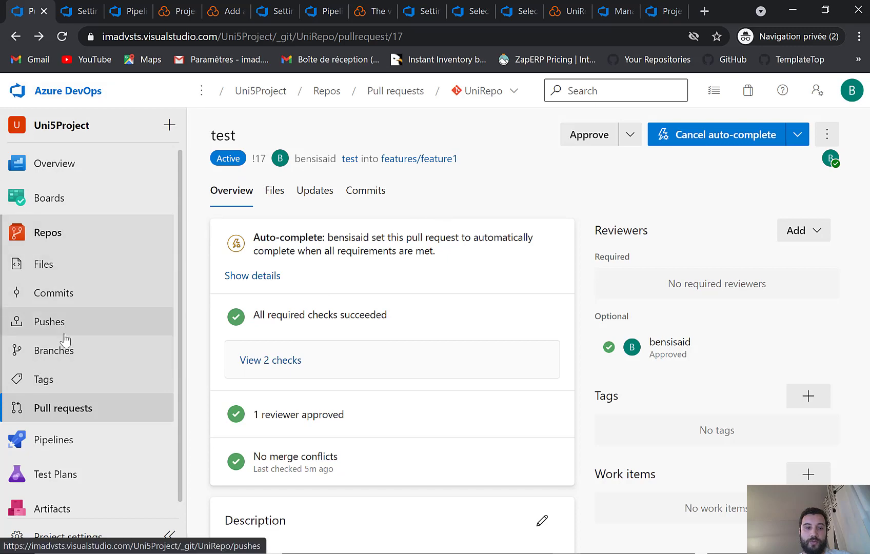
left_click(60, 352)
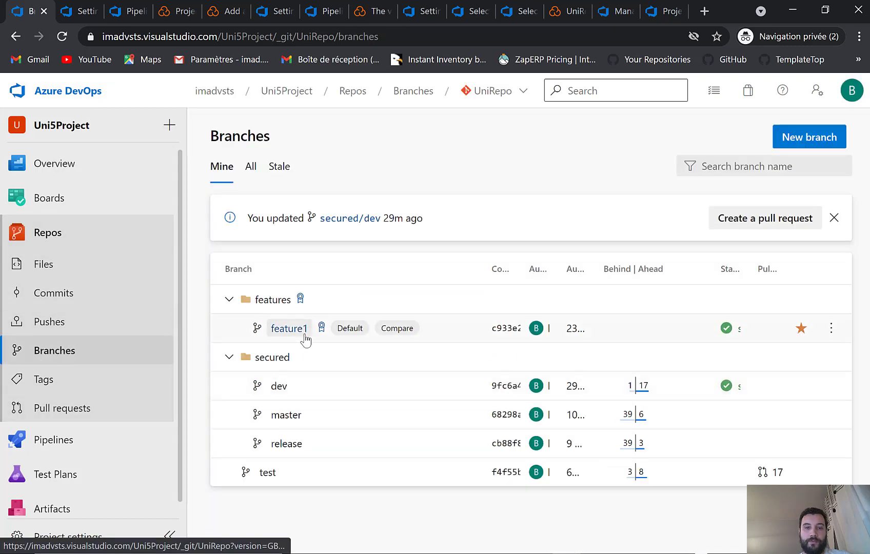